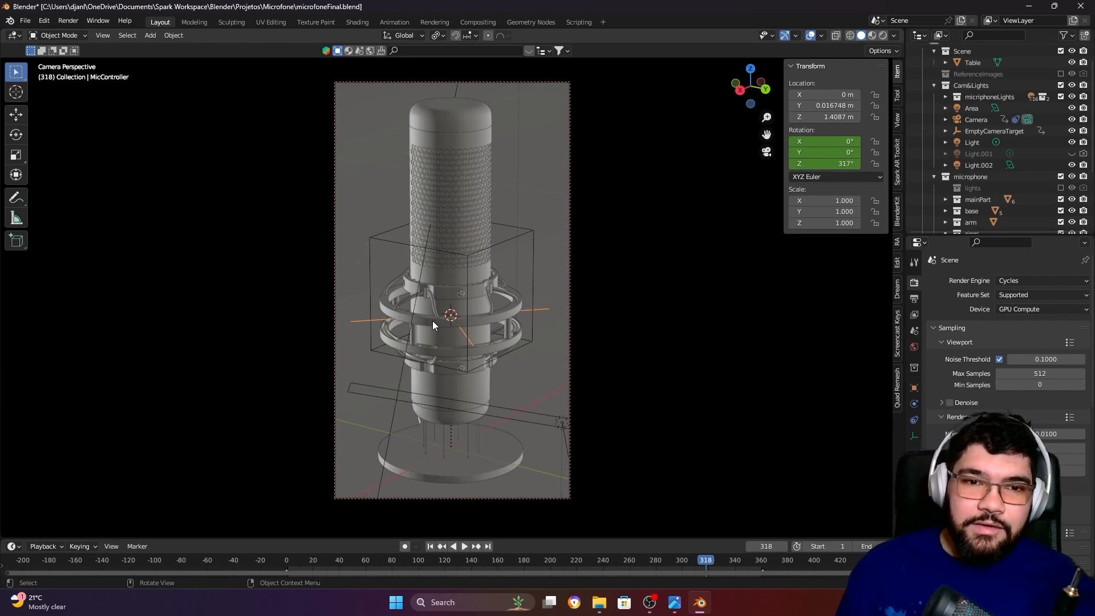
# Step: Leave the camera view, select the microphone's base stand and inspect its modifiers
pyautogui.press('KP_0')
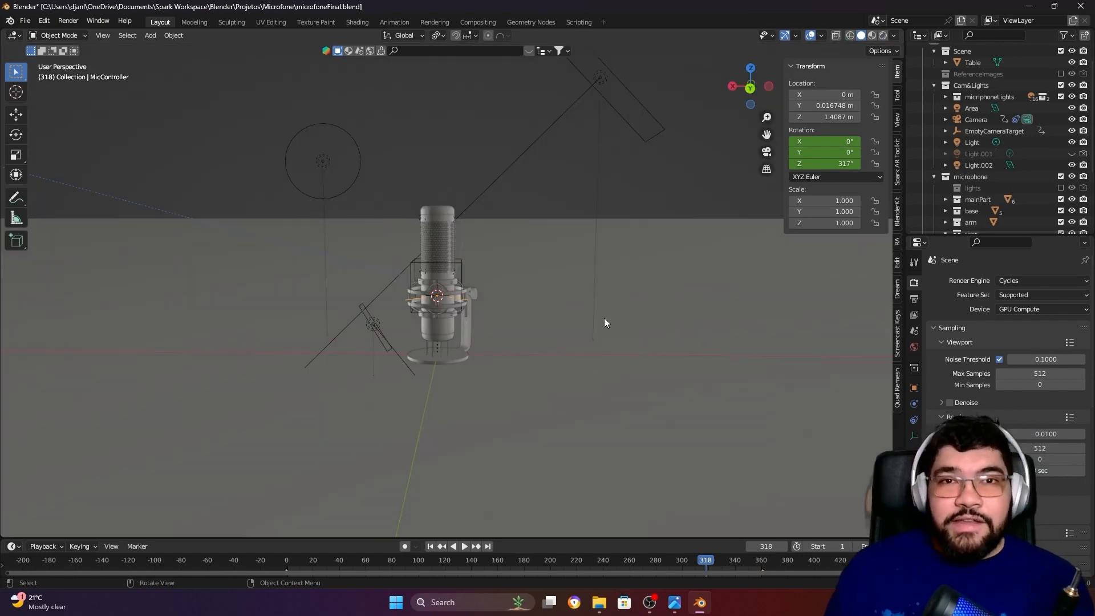
pyautogui.moveTo(604, 317); pyautogui.dragTo(539, 326, button='middle')
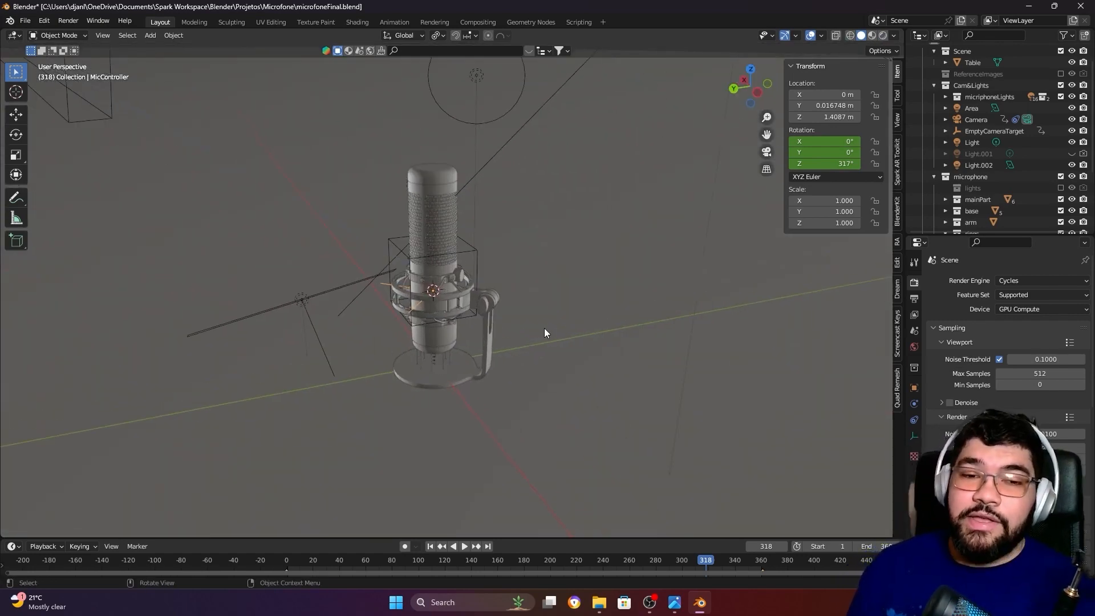
pyautogui.moveTo(546, 369)
pyautogui.mouseDown(button='middle')
pyautogui.moveTo(559, 360)
pyautogui.moveTo(504, 352)
pyautogui.moveTo(495, 365)
pyautogui.moveTo(518, 357)
pyautogui.moveTo(556, 367)
pyautogui.moveTo(563, 357)
pyautogui.moveTo(556, 369)
pyautogui.mouseUp(button='middle')
pyautogui.click(507, 379)
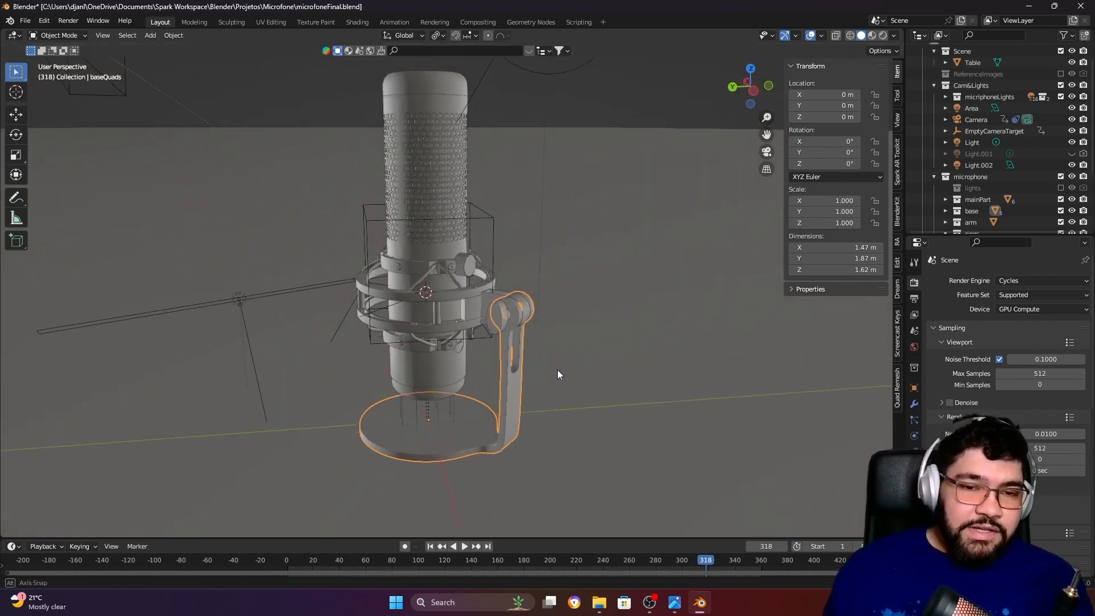
pyautogui.click(914, 403)
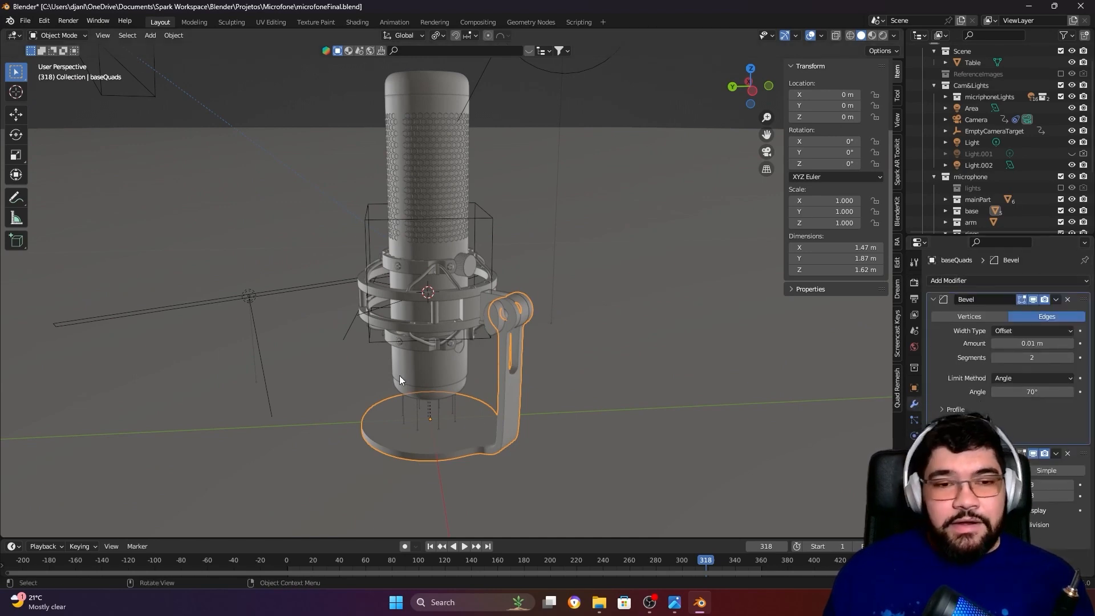
# Step: Examine the complete microphone model and its surrounding table and lights from several sides in solid shading
pyautogui.moveTo(400, 375); pyautogui.dragTo(504, 344, button='middle')
pyautogui.scroll(-2, 496, 385)
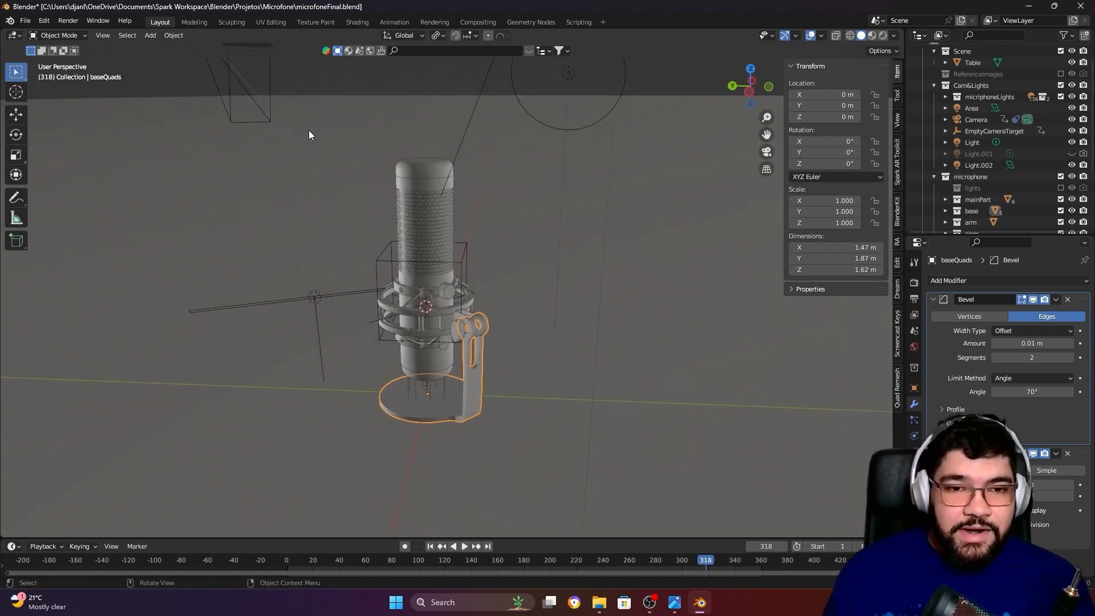
pyautogui.moveTo(311, 139); pyautogui.dragTo(551, 447)
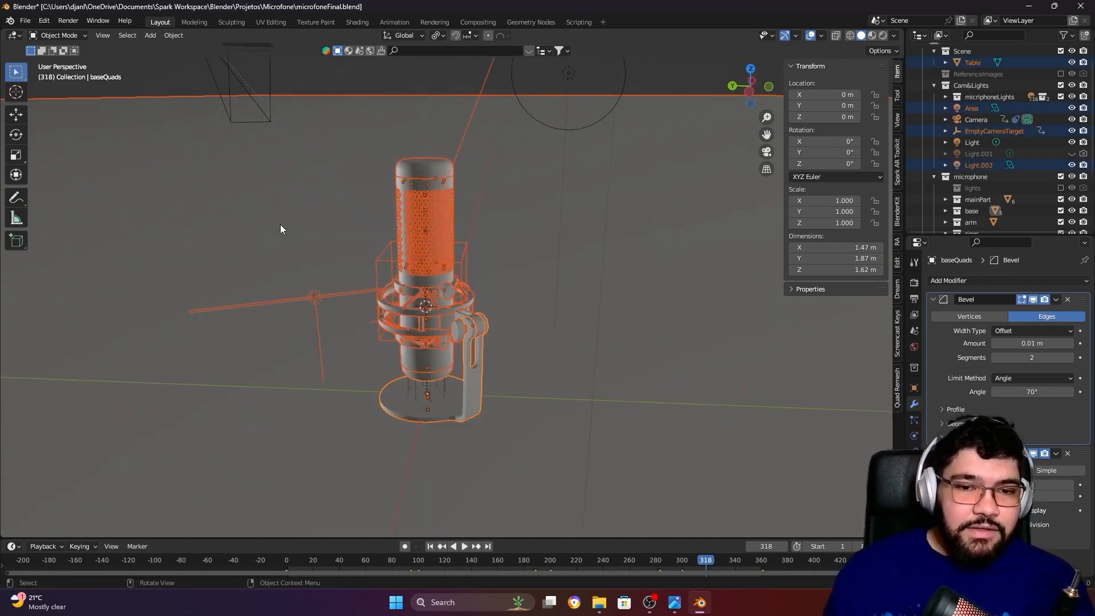
pyautogui.click(373, 217)
pyautogui.moveTo(278, 138); pyautogui.dragTo(361, 206, button='middle')
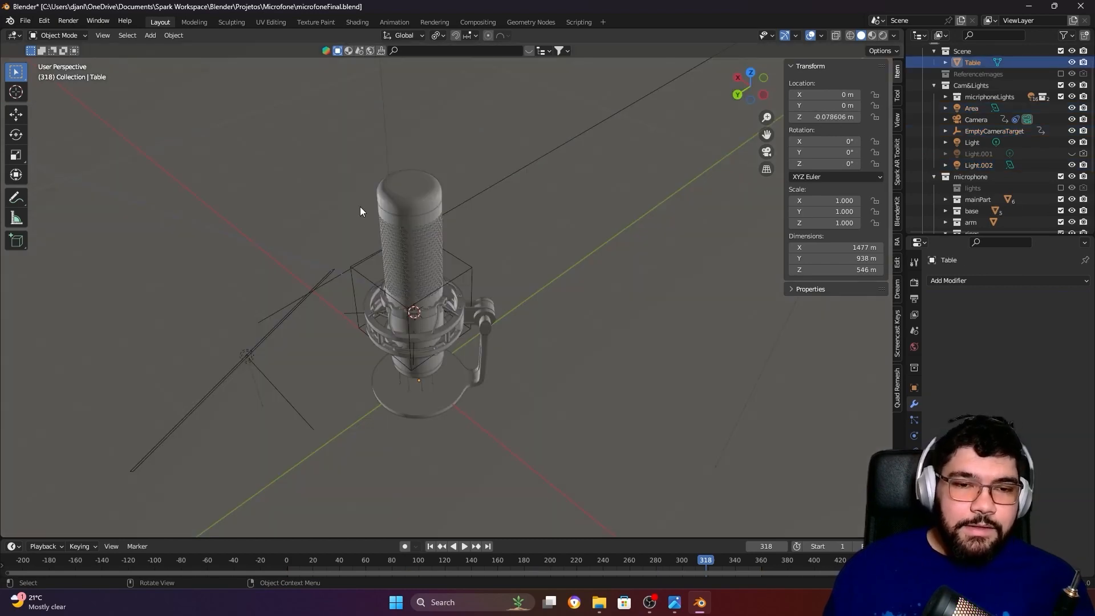
pyautogui.moveTo(504, 288); pyautogui.dragTo(582, 363, button='middle')
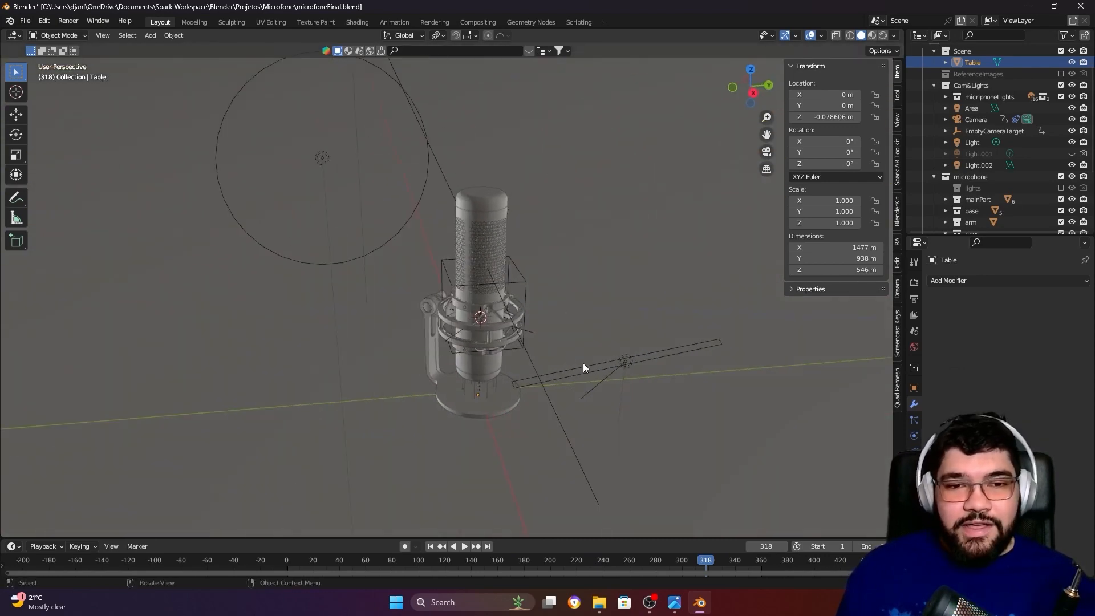
pyautogui.moveTo(460, 258); pyautogui.dragTo(394, 324, button='middle')
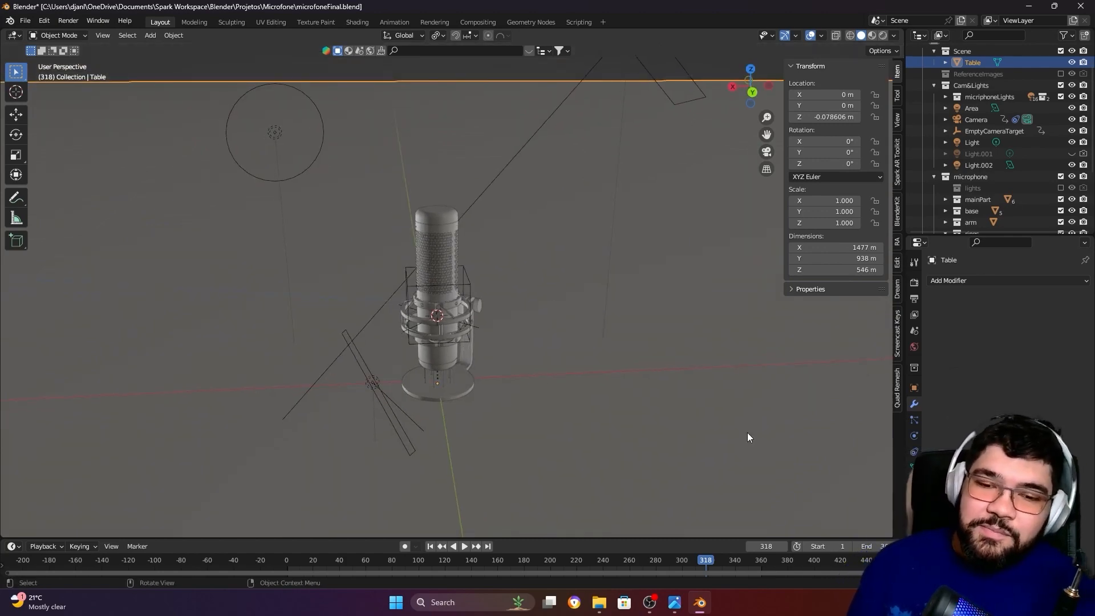
pyautogui.moveTo(746, 432); pyautogui.dragTo(315, 297, button='middle')
pyautogui.moveTo(368, 335); pyautogui.dragTo(425, 255, button='middle')
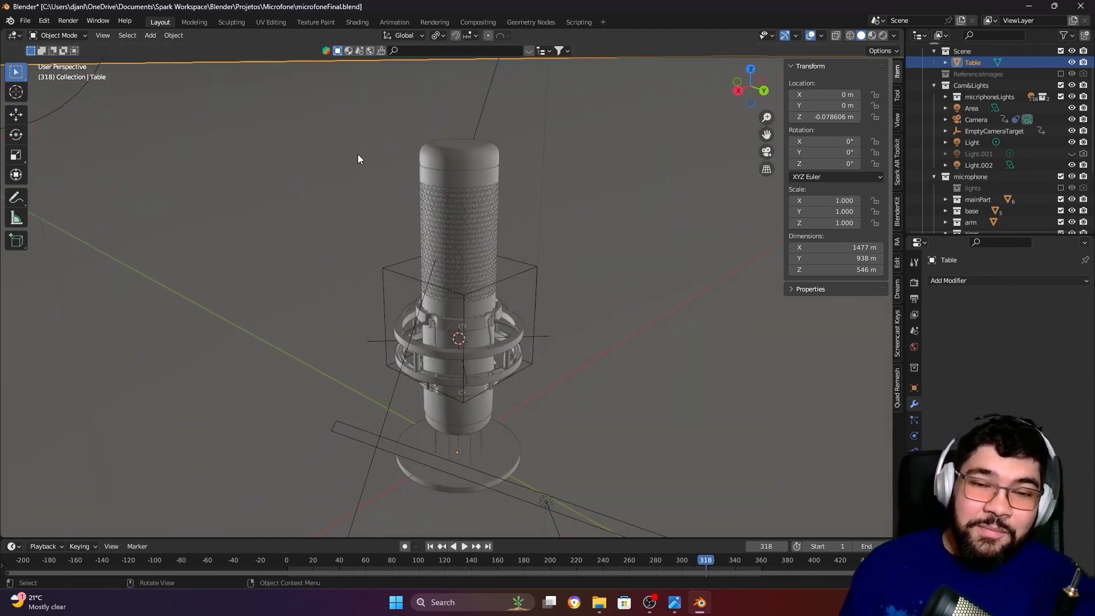
pyautogui.moveTo(354, 145)
pyautogui.mouseDown(button='middle')
pyautogui.moveTo(653, 313)
pyautogui.moveTo(834, 83)
pyautogui.mouseUp(button='middle')
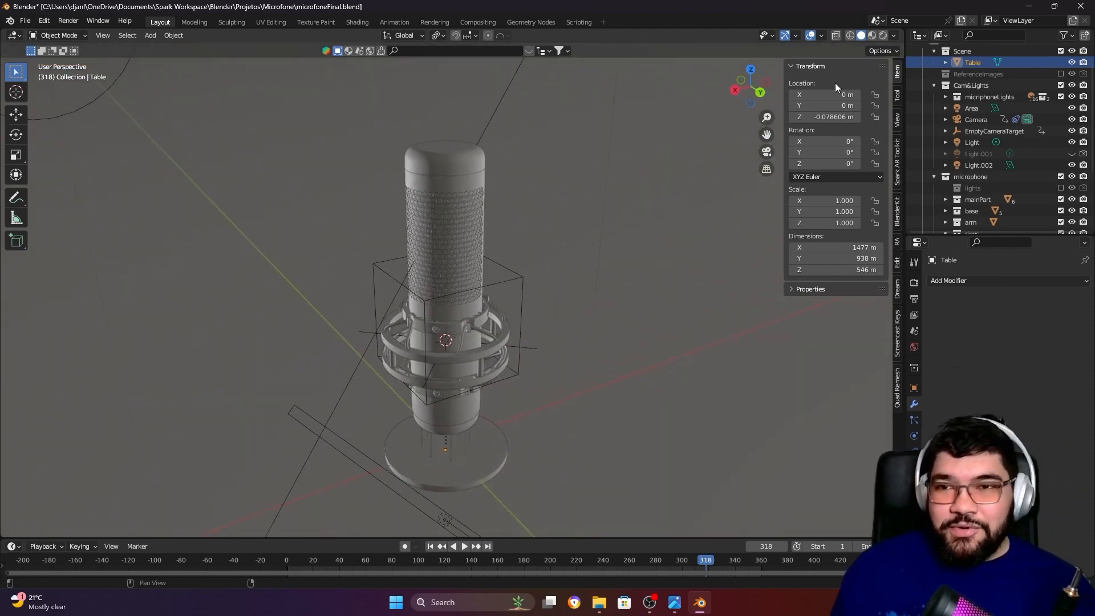
# Step: Switch the viewport to material preview shading and examine the microphone's materials from several sides
pyautogui.click(872, 35)
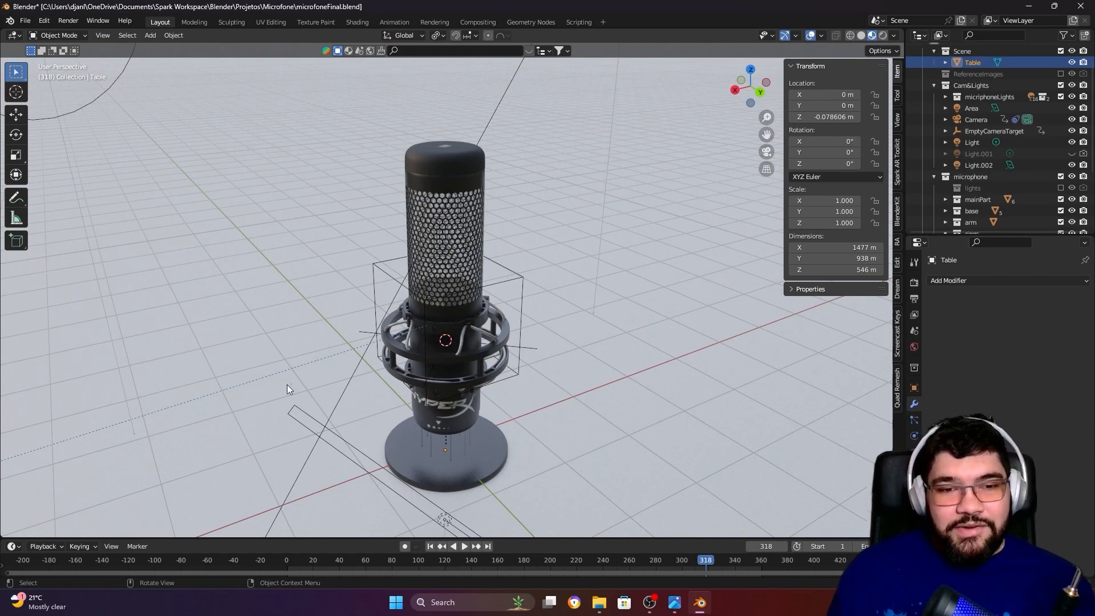
pyautogui.moveTo(522, 292); pyautogui.dragTo(467, 408, button='middle')
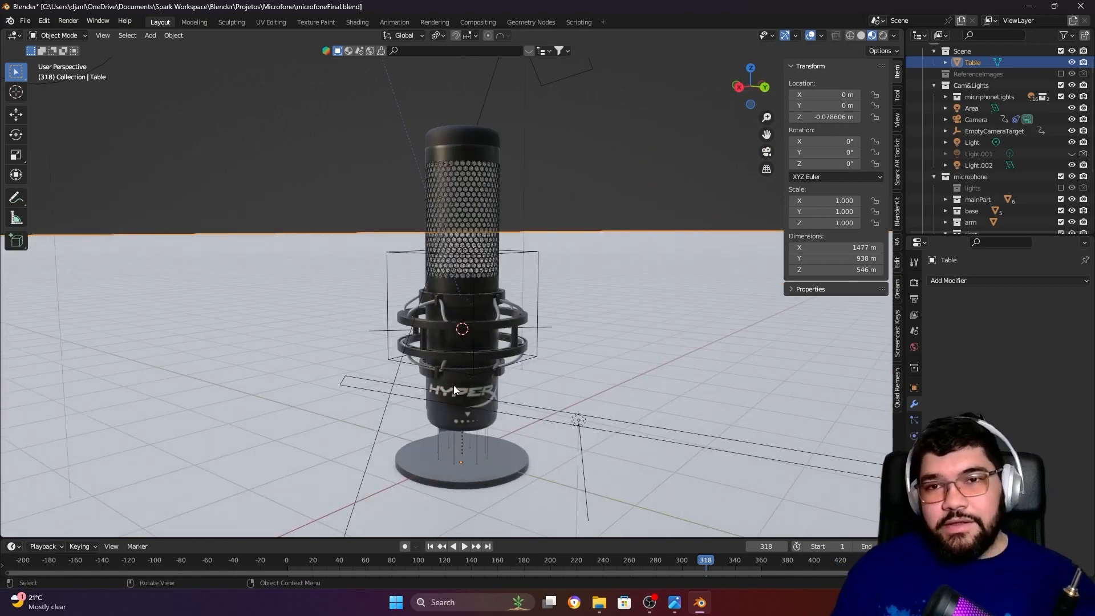
pyautogui.moveTo(439, 391); pyautogui.dragTo(467, 402, button='middle')
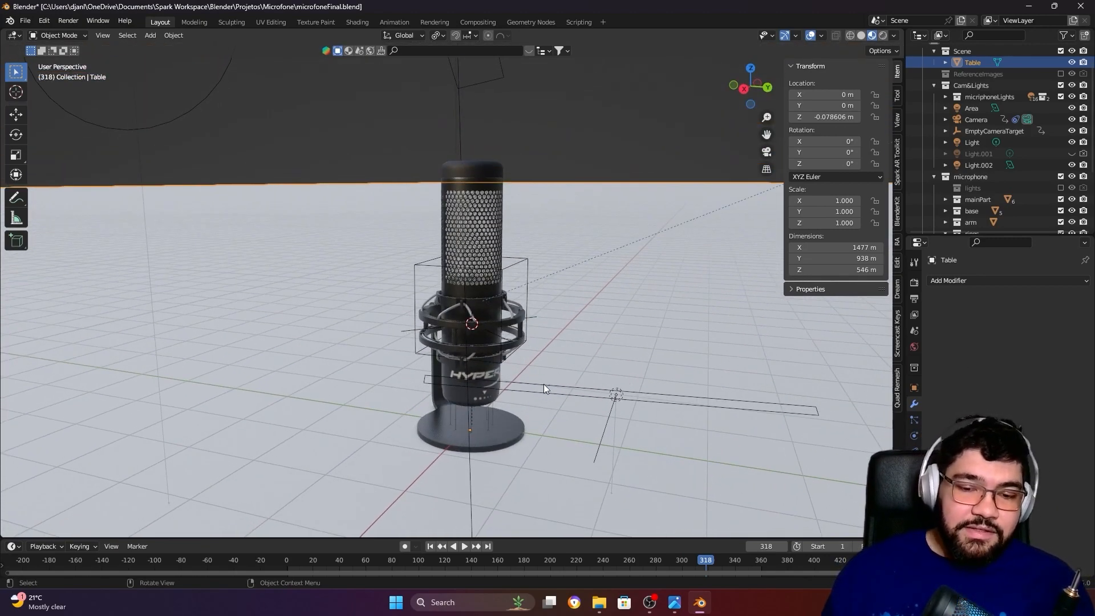
pyautogui.moveTo(543, 384); pyautogui.dragTo(528, 467, button='middle')
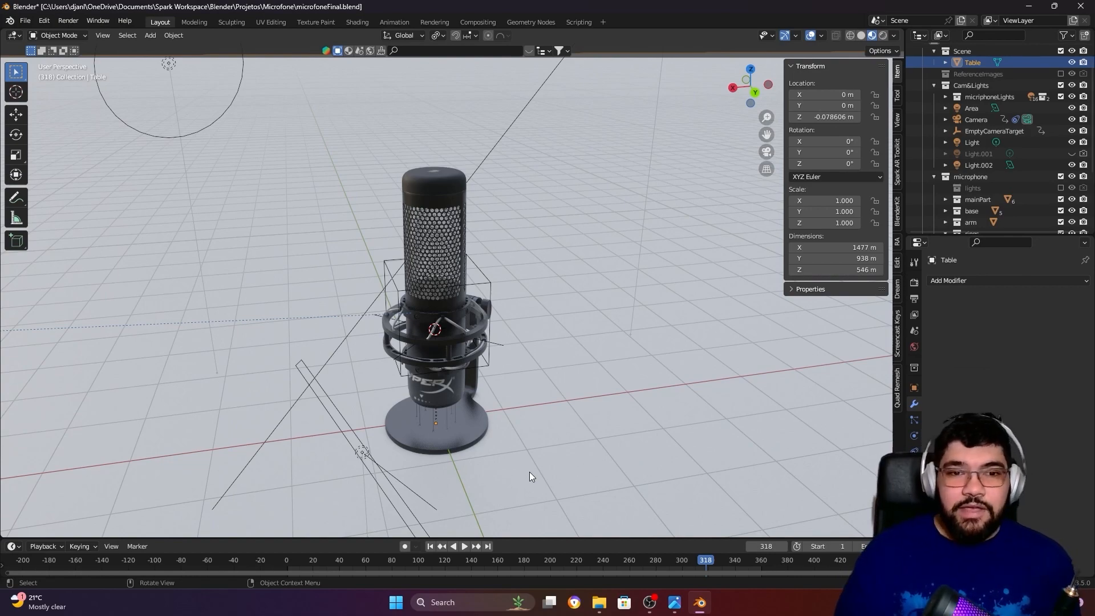
pyautogui.moveTo(529, 471); pyautogui.dragTo(480, 418, button='middle')
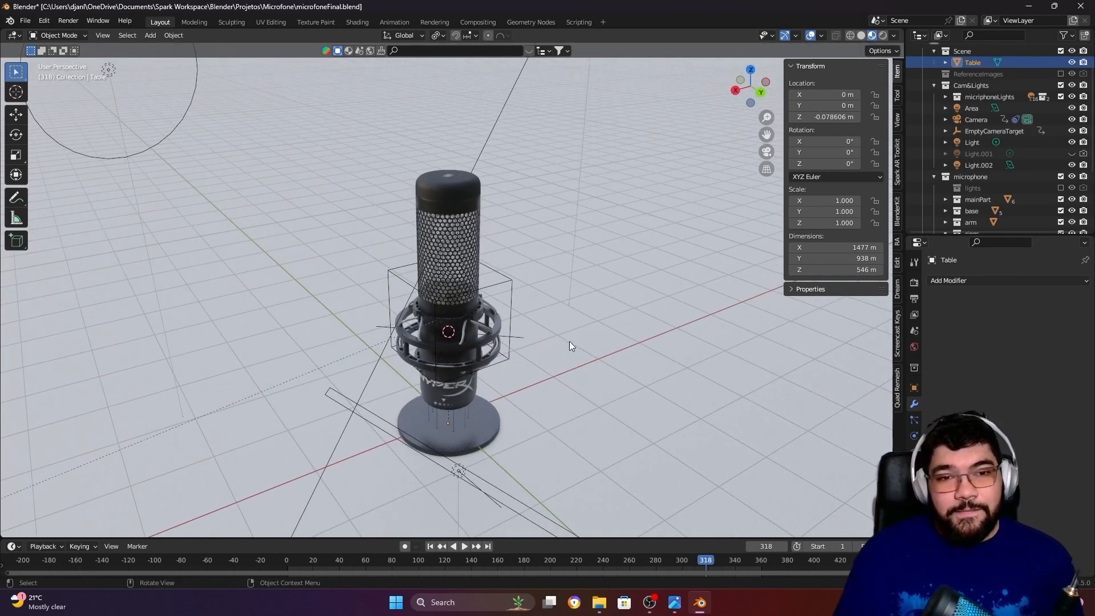
pyautogui.moveTo(569, 341); pyautogui.dragTo(537, 387, button='middle')
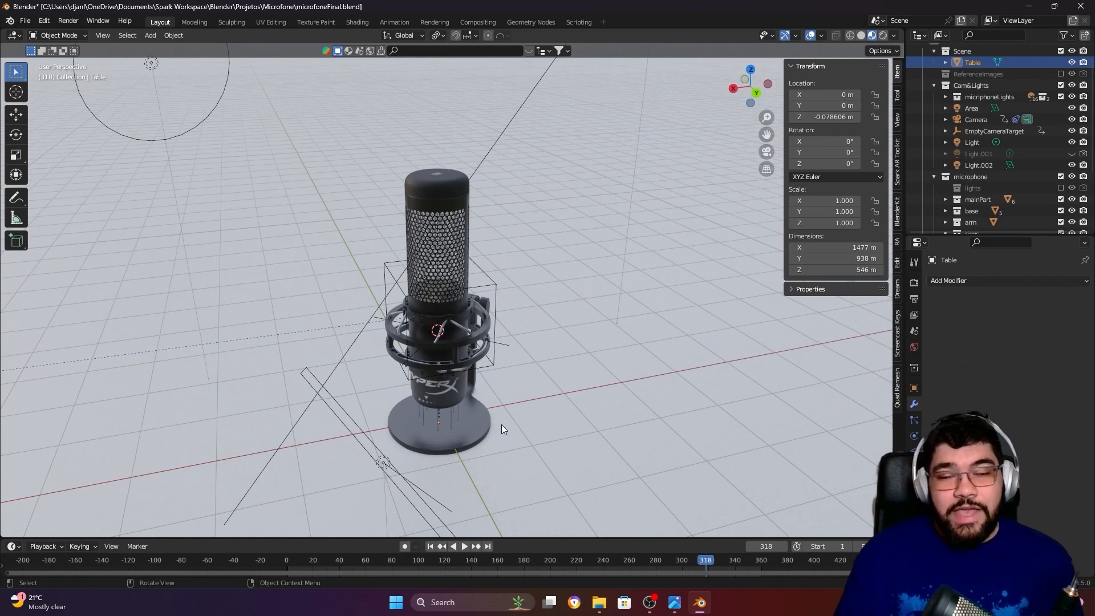
pyautogui.moveTo(501, 424); pyautogui.dragTo(486, 404, button='middle')
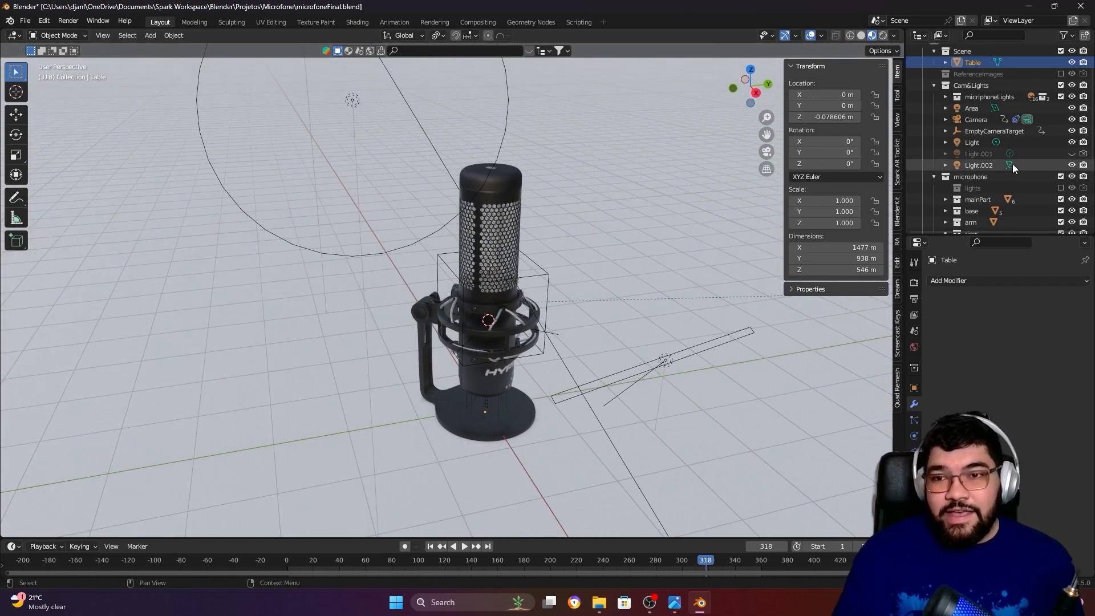
# Step: Select the microphone's perforated main body, check its triangle count in Spark AR Toolkit, and switch the viewport to rendered shading
pyautogui.click(513, 376)
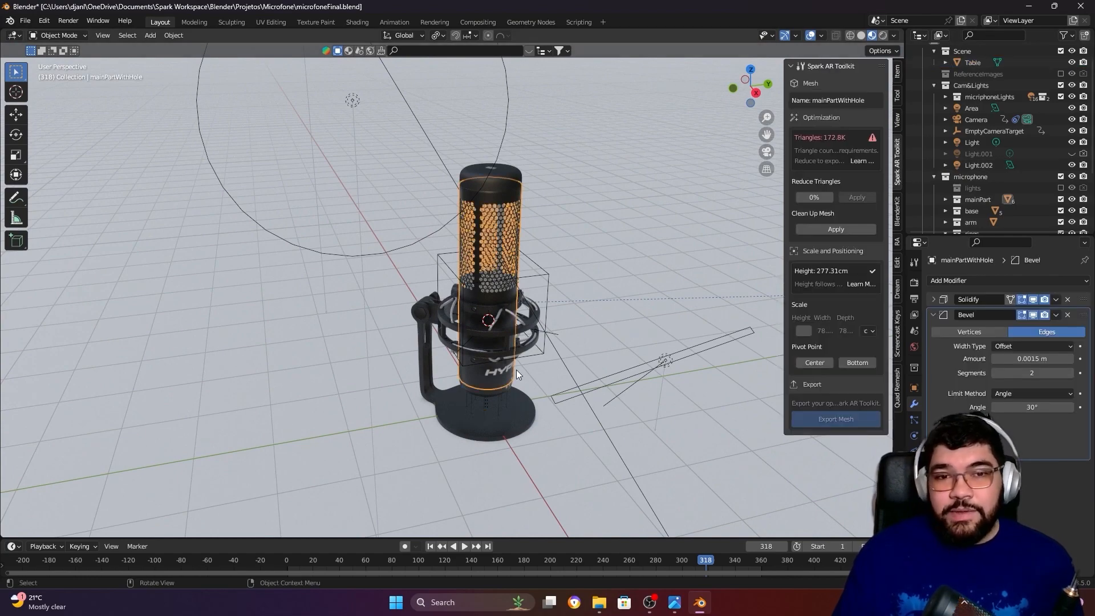
pyautogui.moveTo(501, 267); pyautogui.dragTo(507, 337, button='middle')
pyautogui.scroll(5, 516, 350)
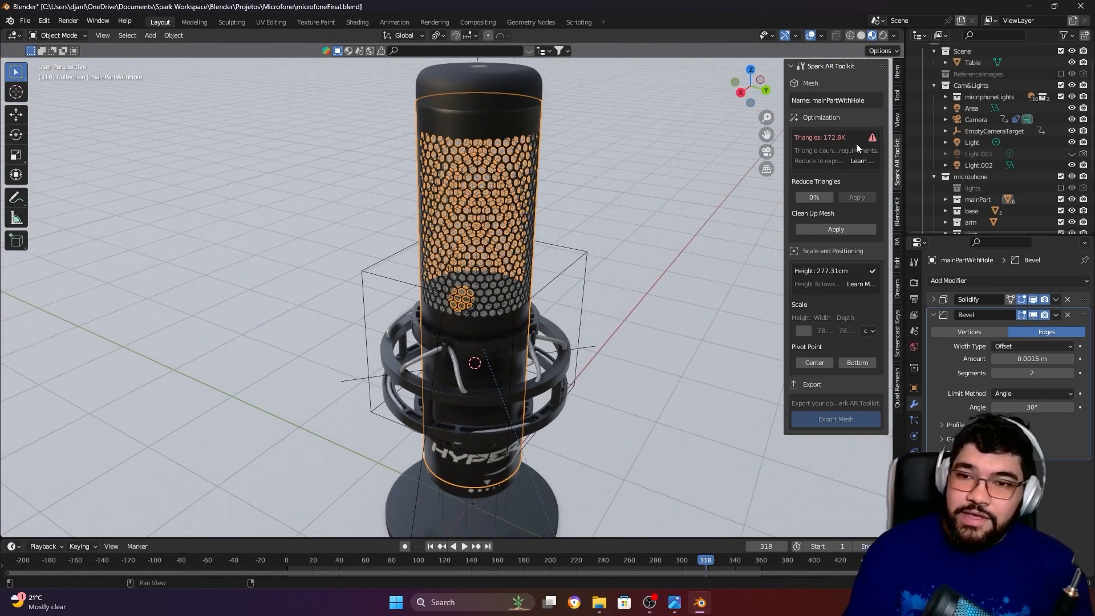
pyautogui.scroll(-4, 440, 228)
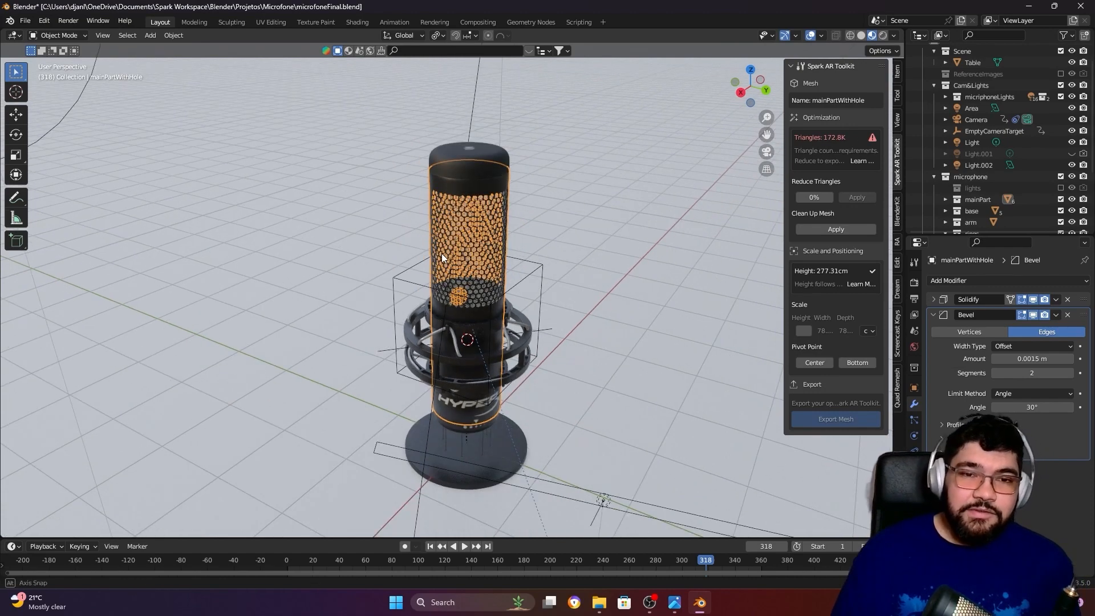
pyautogui.moveTo(441, 254); pyautogui.dragTo(419, 254, button='middle')
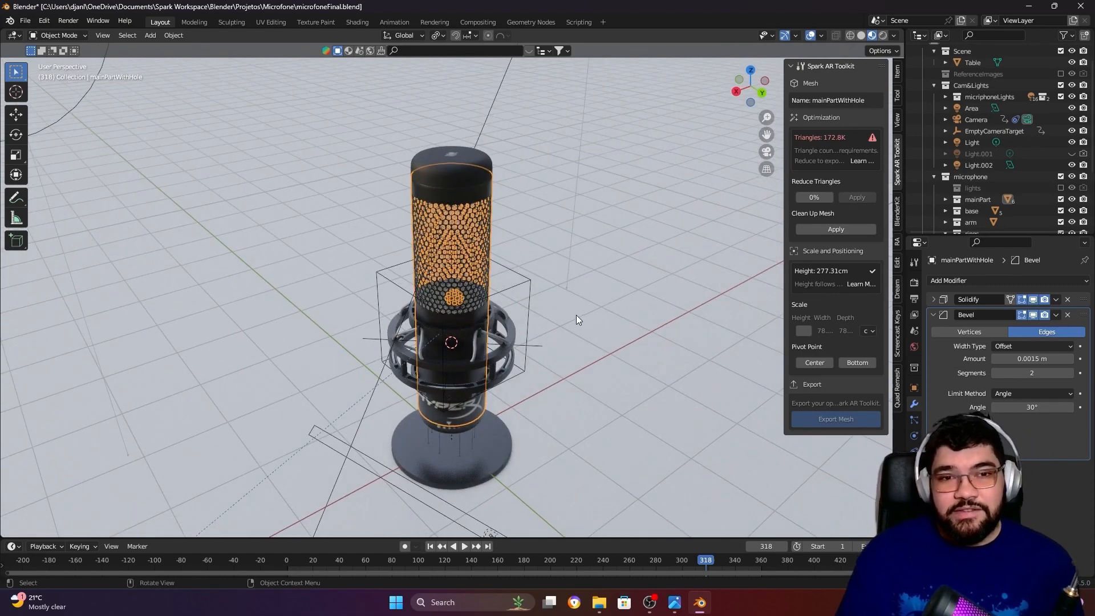
pyautogui.moveTo(576, 314); pyautogui.dragTo(545, 305, button='middle')
pyautogui.scroll(2, 551, 307)
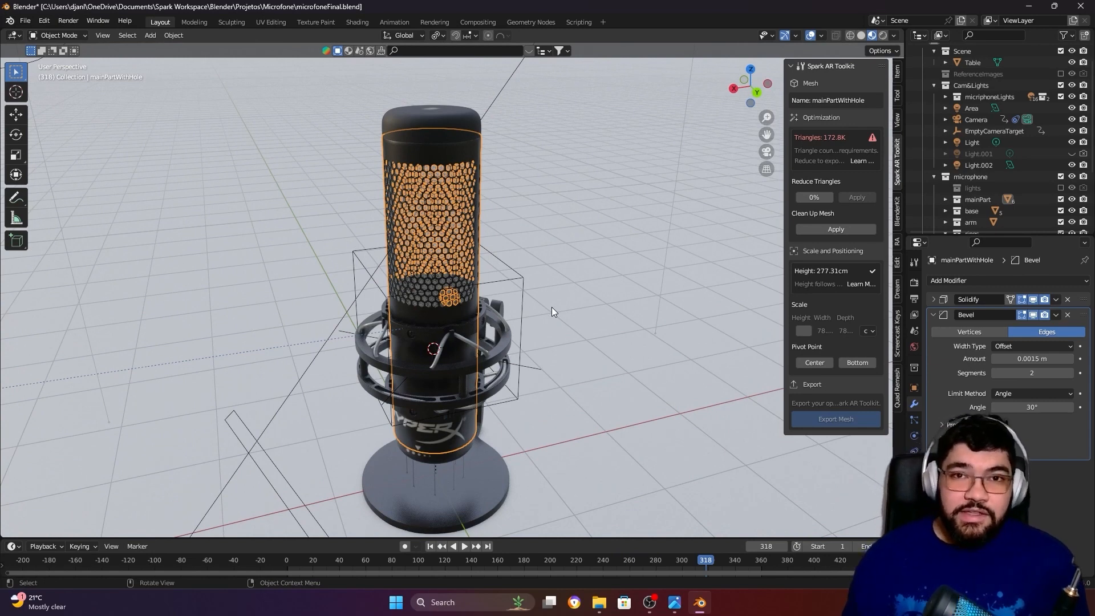
pyautogui.scroll(-3, 552, 307)
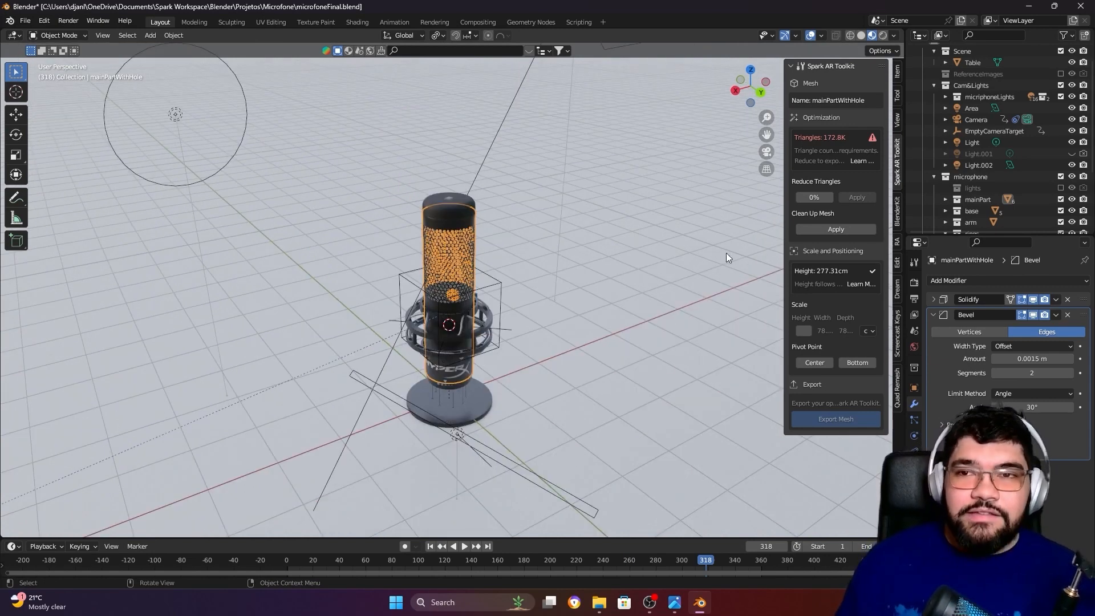
pyautogui.click(882, 35)
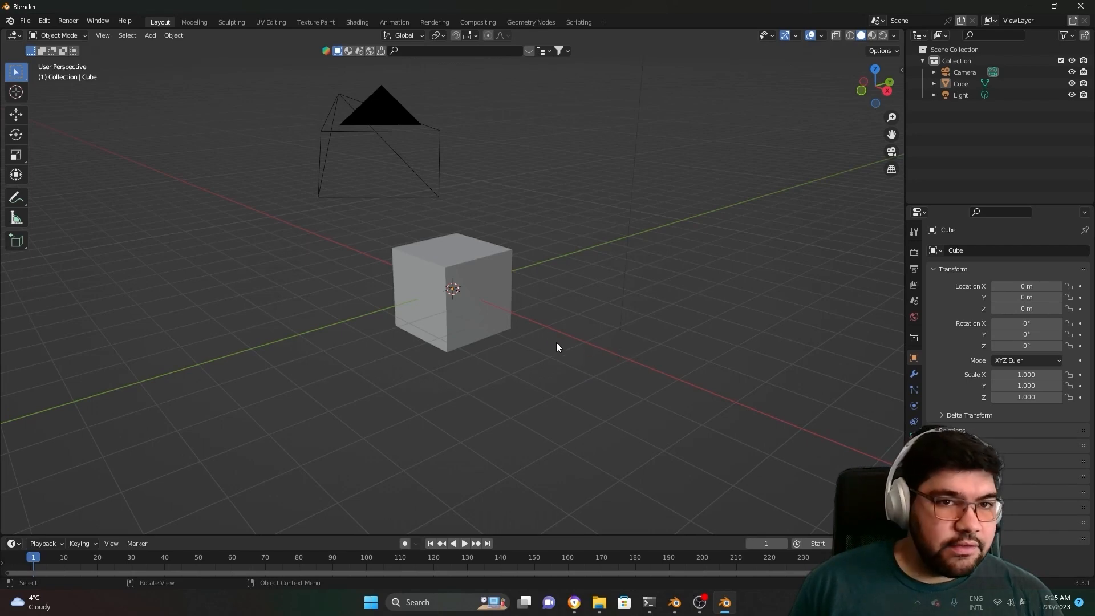
# Step: Enable Screencast Keys in the default cube scene and test it by briefly playing and stopping the animation
pyautogui.scroll(-4, 698, 353)
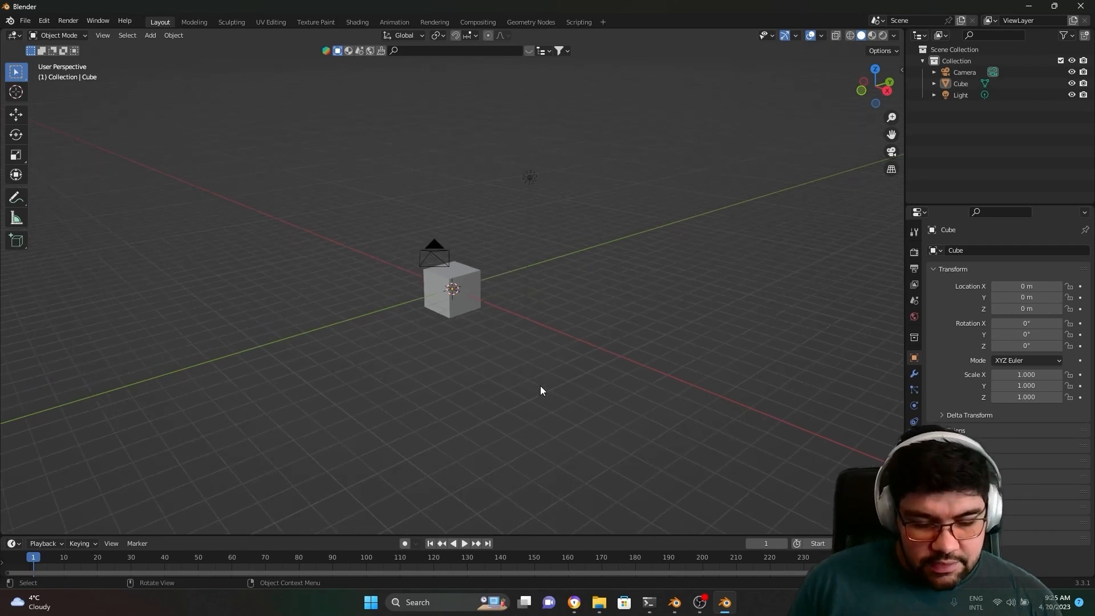
pyautogui.press('n')
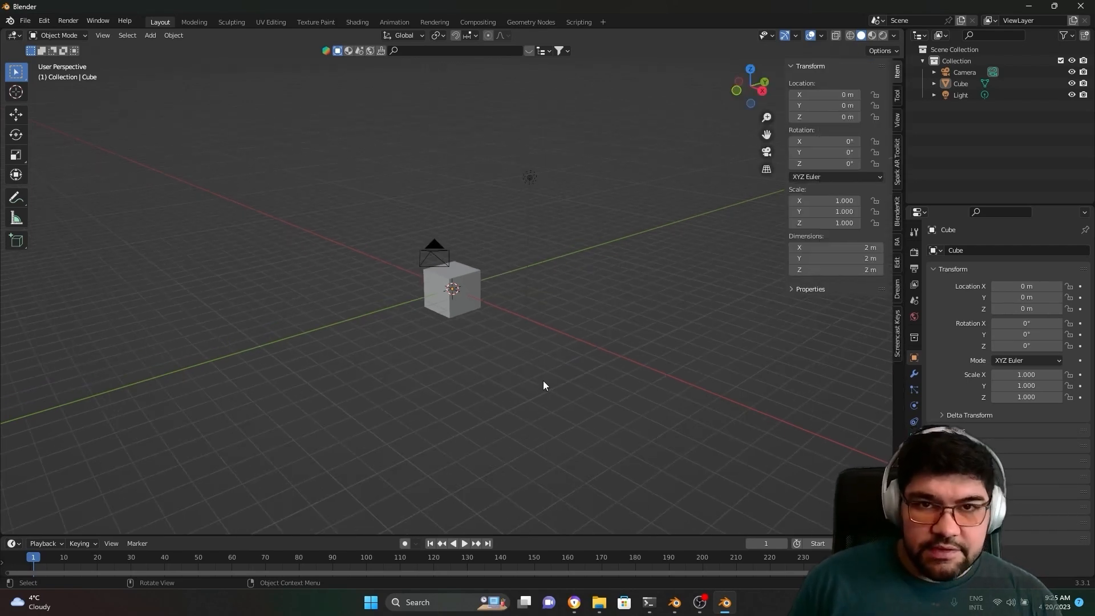
pyautogui.click(898, 348)
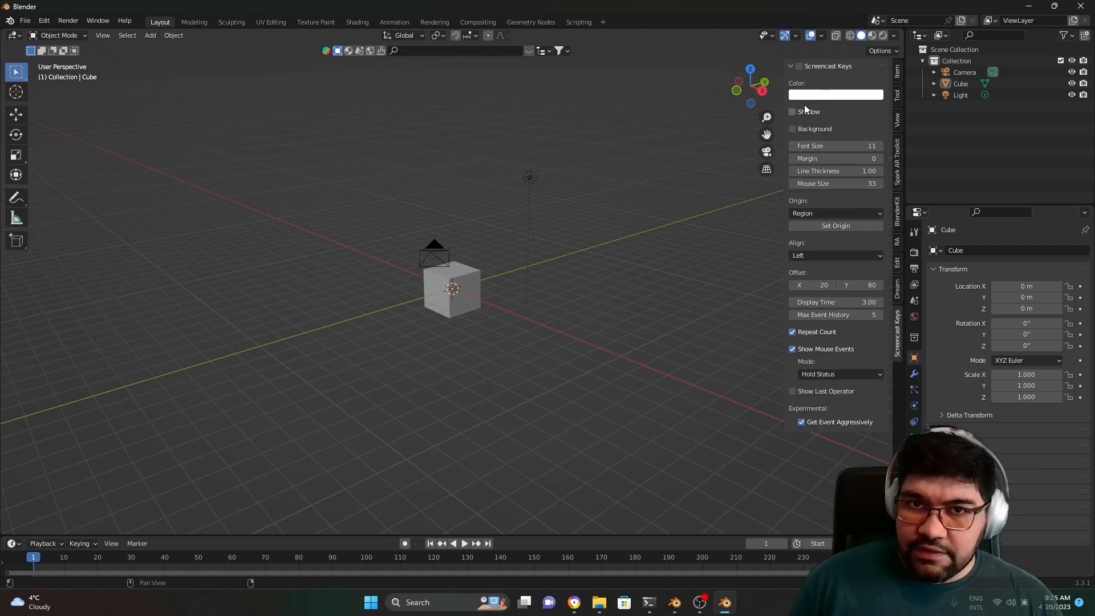
pyautogui.click(799, 65)
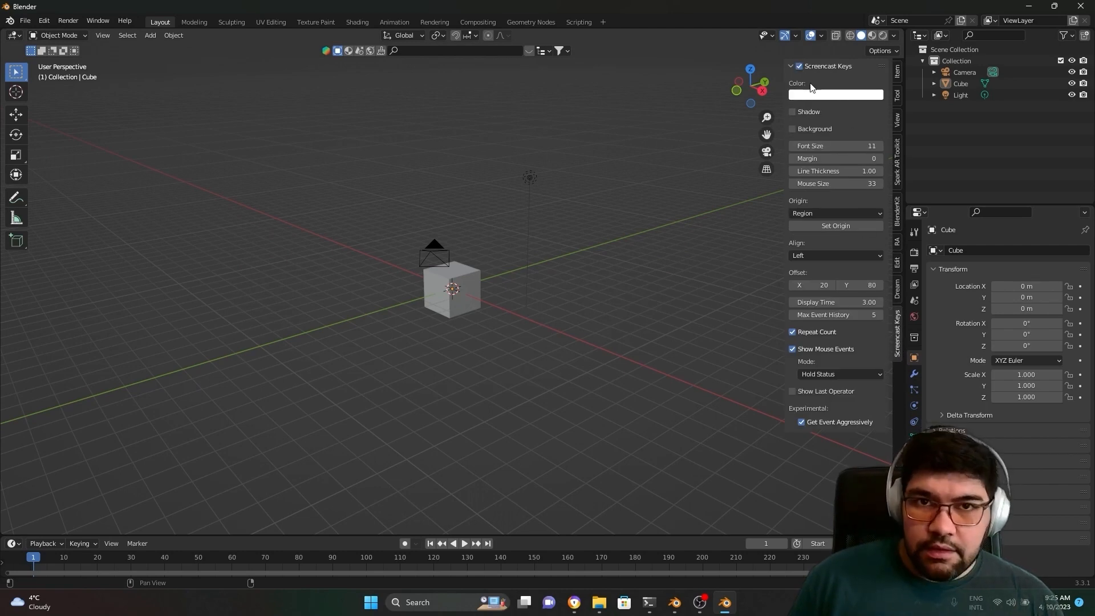
pyautogui.scroll(1, 505, 391)
pyautogui.scroll(1, 505, 391)
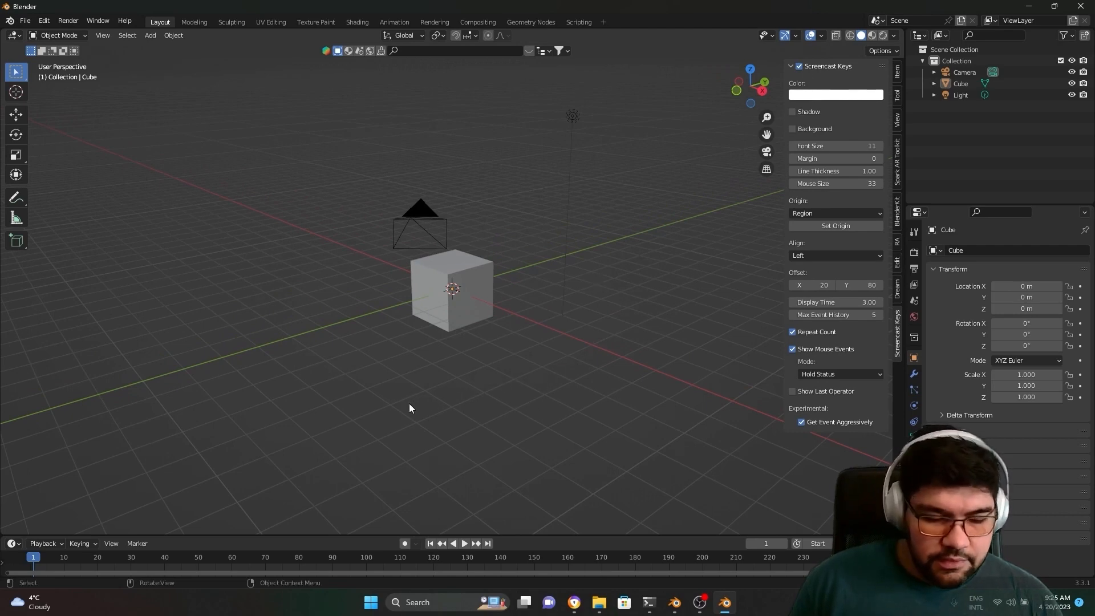
pyautogui.press('space')
pyautogui.press('space')
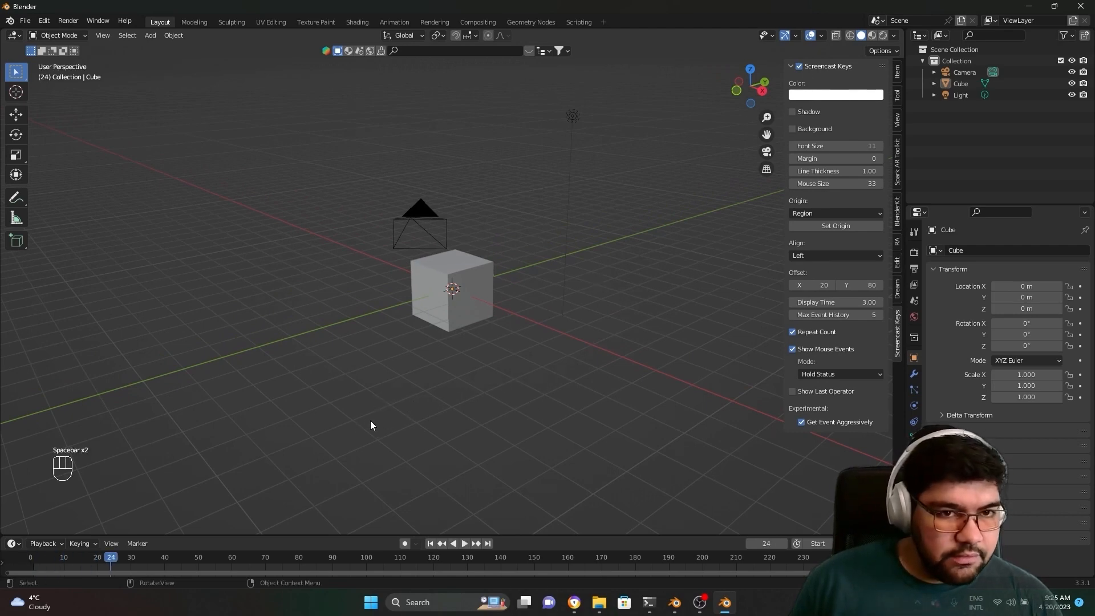
# Step: Set the Screencast Keys font size to 38 and mouse event mode to Event History + Hold Status, testing the display in the viewport
pyautogui.click(275, 455)
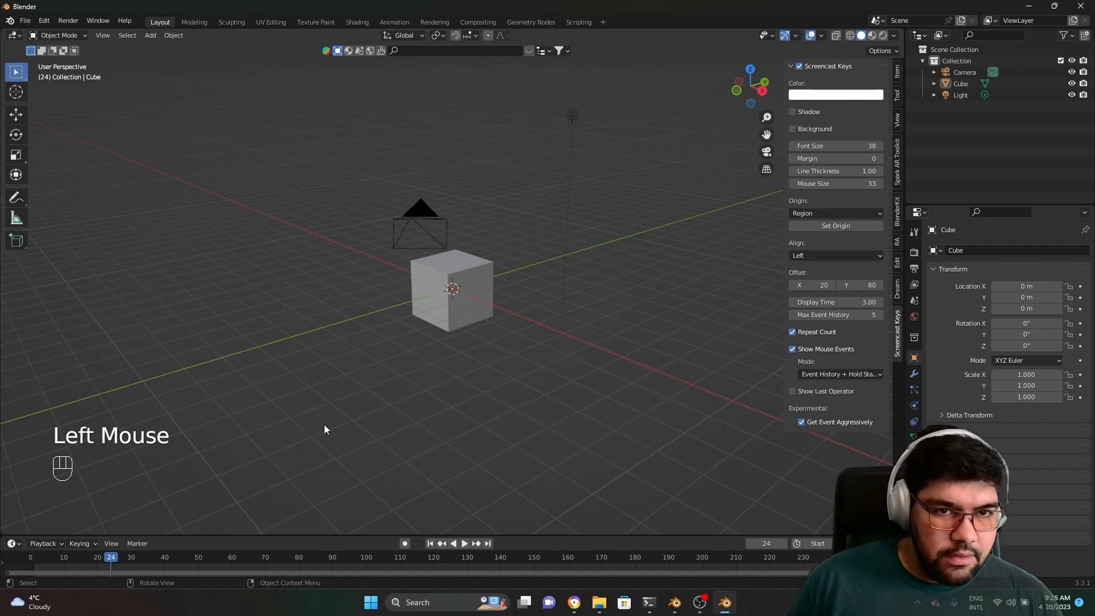
pyautogui.click(308, 451)
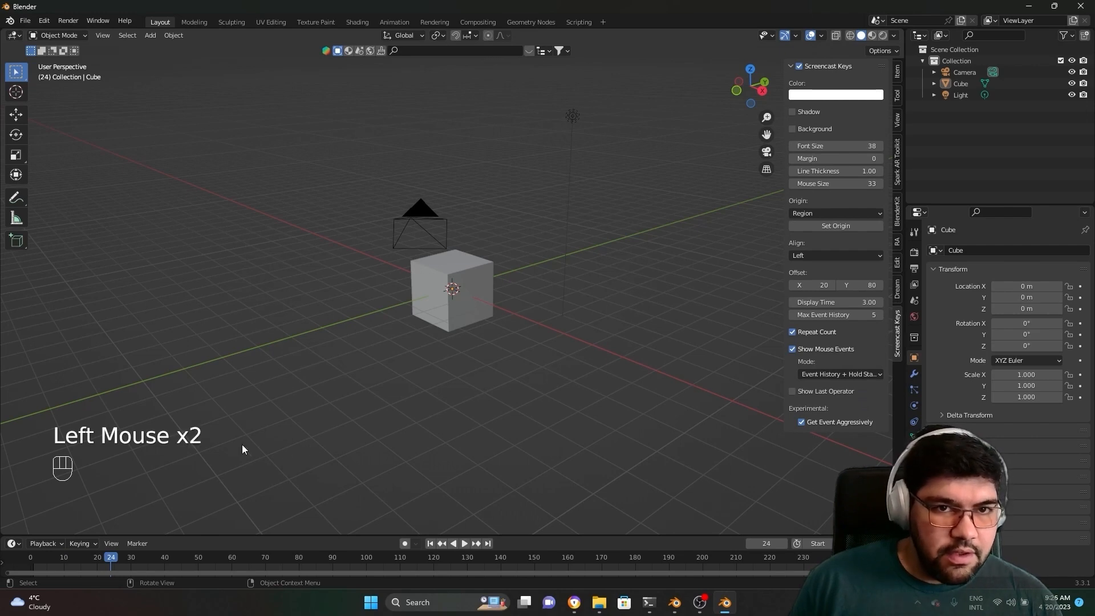
pyautogui.click(281, 439)
pyautogui.click(319, 453)
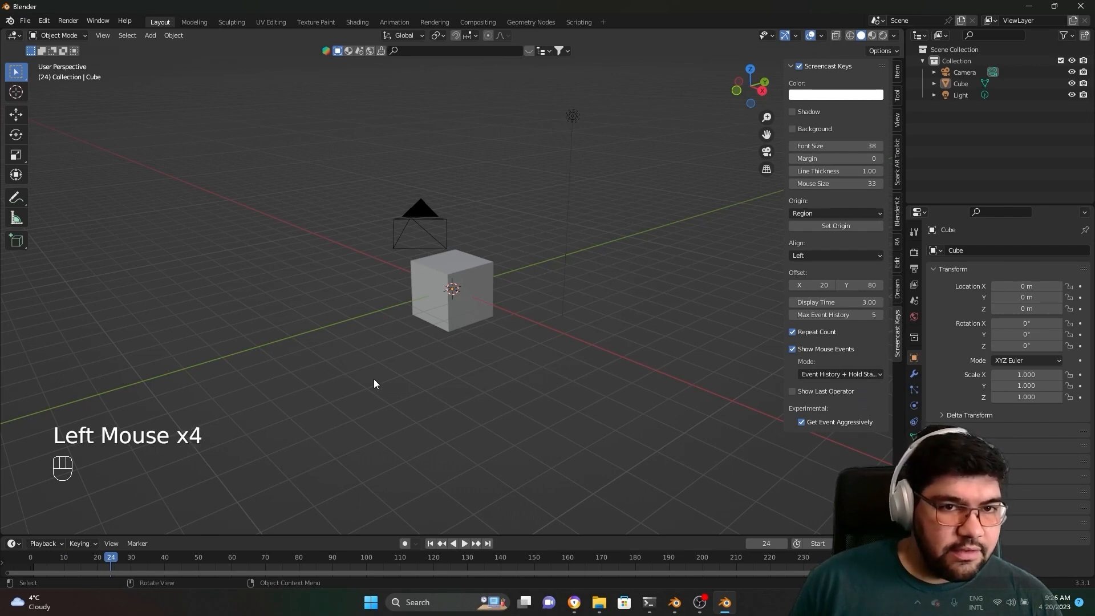
pyautogui.moveTo(513, 376); pyautogui.dragTo(585, 369, button='middle')
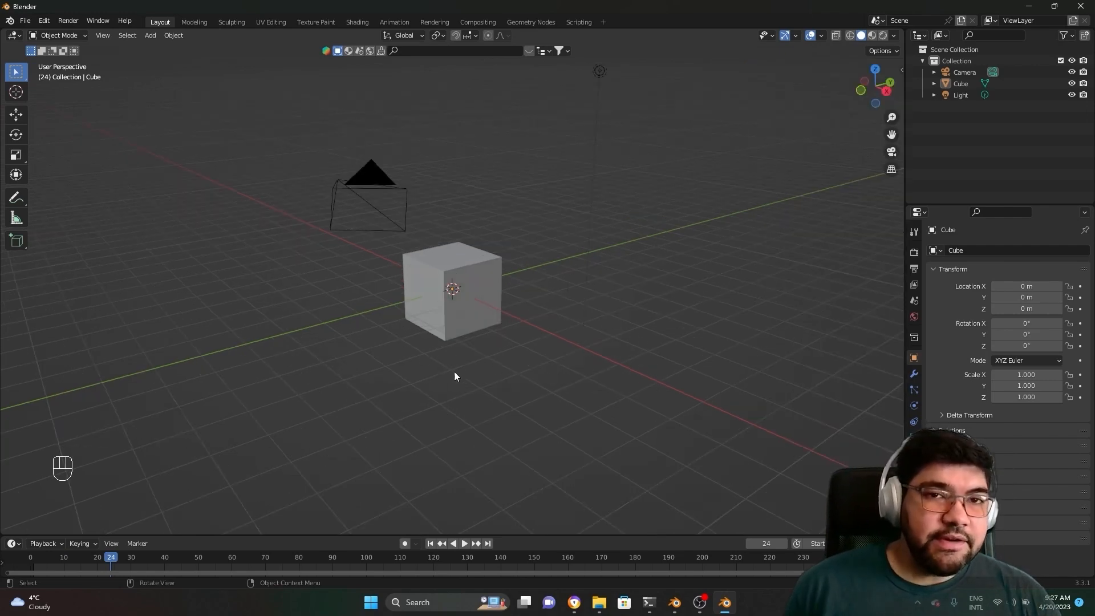
# Step: Start a new General file and discard the changes to the current untitled scene
pyautogui.moveTo(454, 374); pyautogui.dragTo(467, 342, button='middle')
pyautogui.moveTo(369, 144); pyautogui.dragTo(530, 324, button='middle')
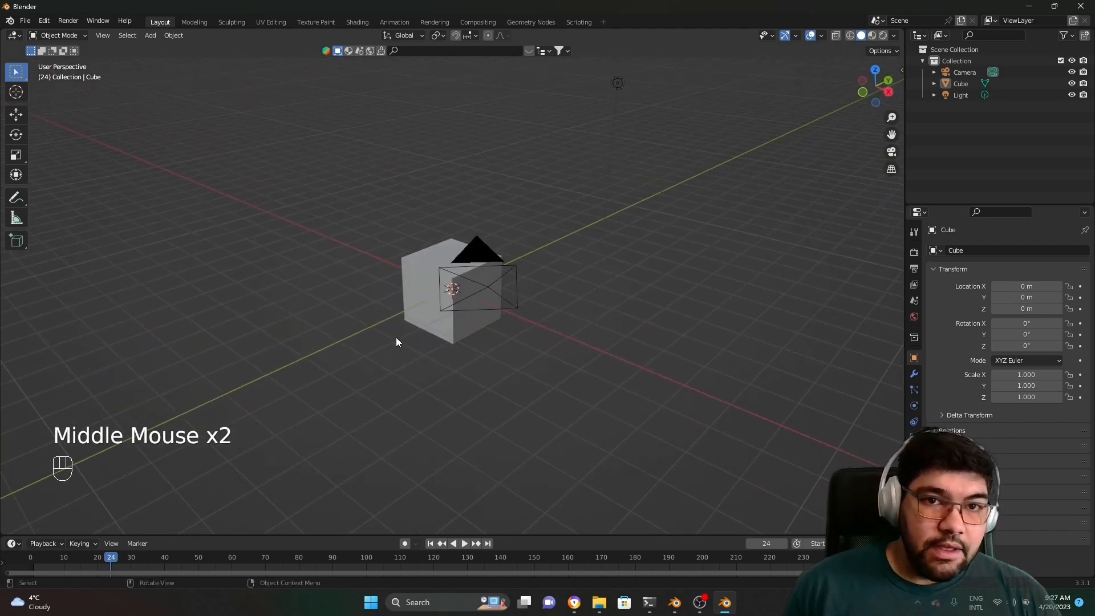
pyautogui.click(25, 21)
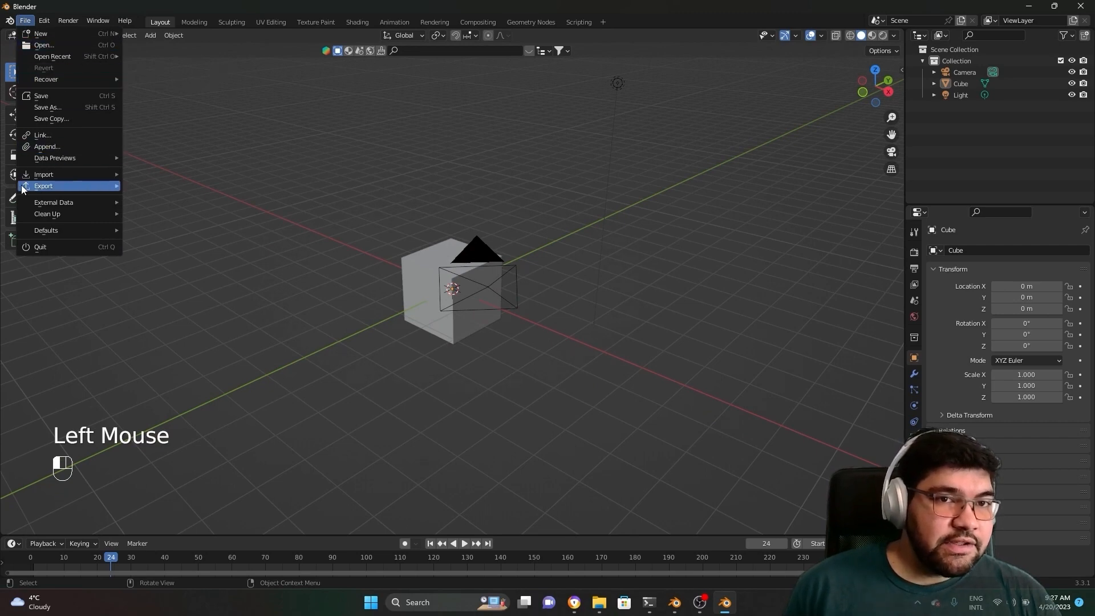
pyautogui.moveTo(58, 33)
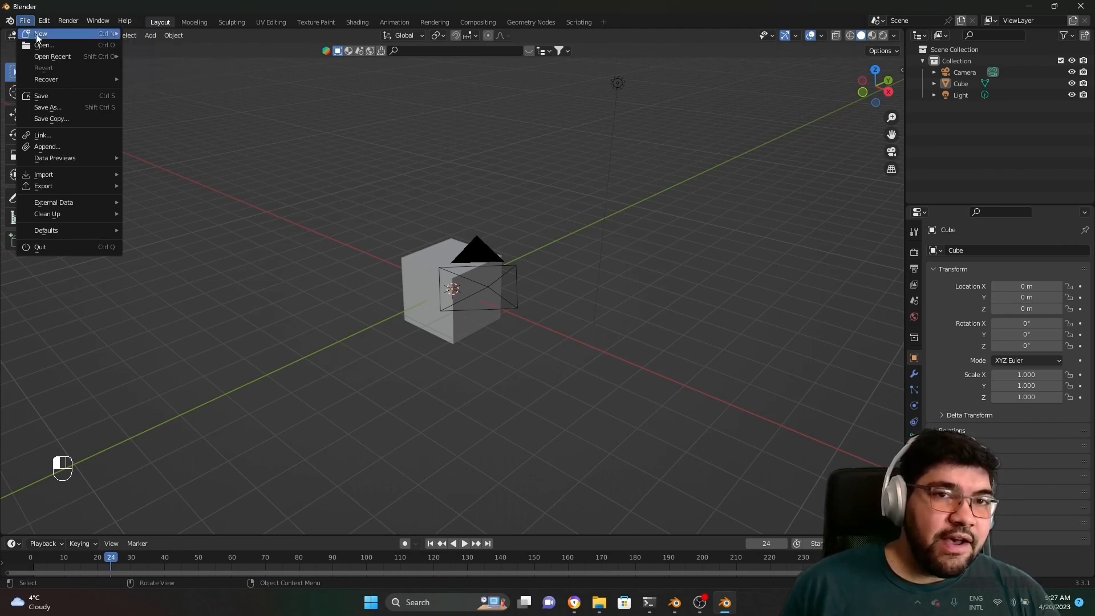
pyautogui.click(171, 33)
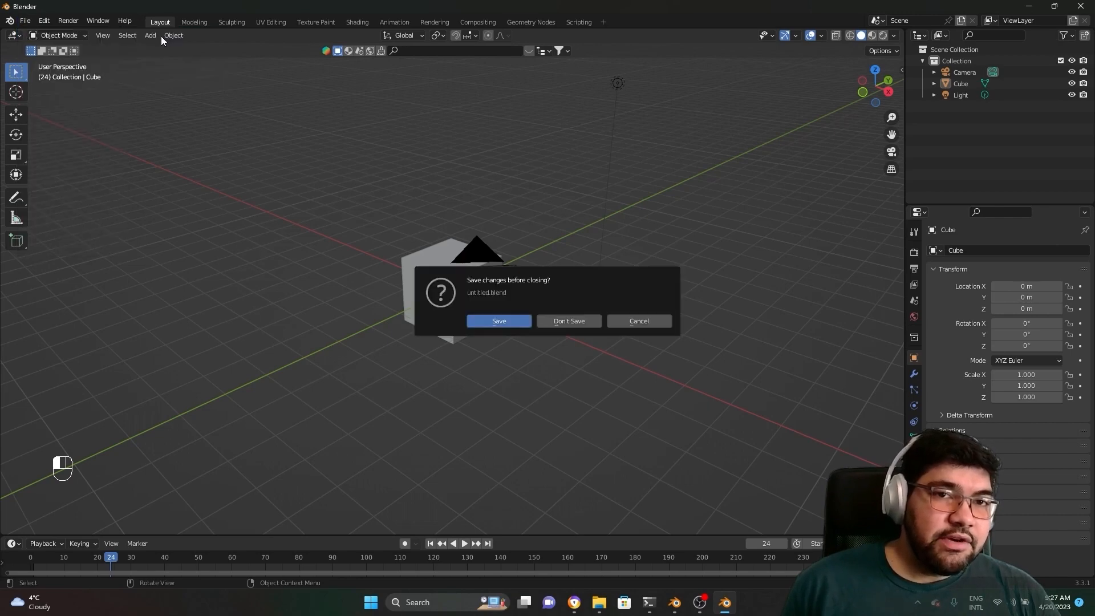
pyautogui.click(593, 321)
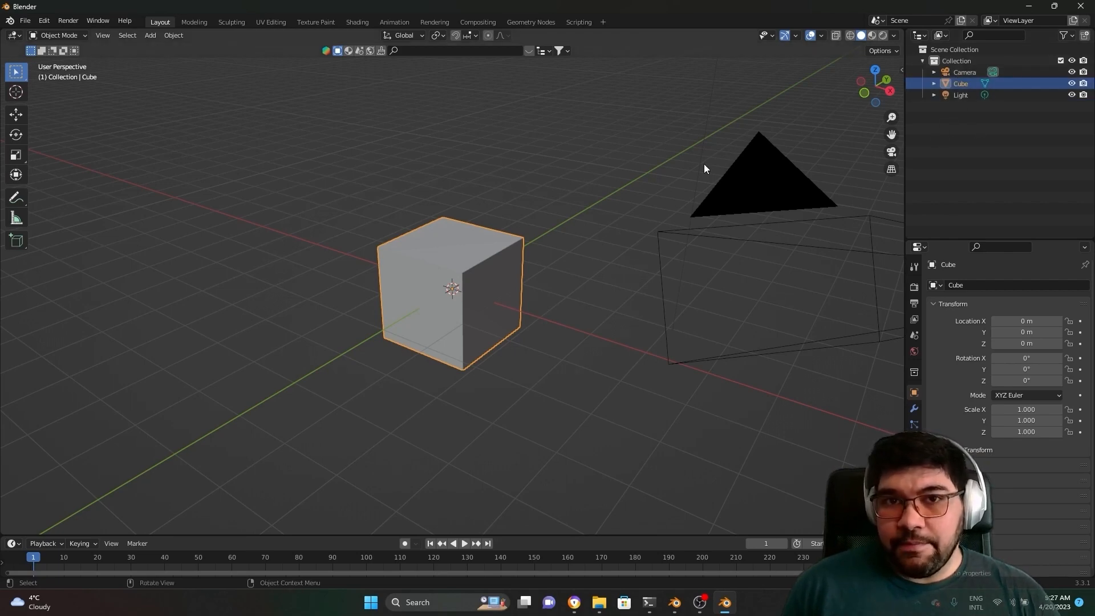
# Step: Enlarge the default cube's mesh in Edit Mode and return to Object Mode
pyautogui.scroll(-4, 635, 361)
pyautogui.moveTo(635, 362)
pyautogui.mouseDown(button='middle')
pyautogui.moveTo(621, 371)
pyautogui.moveTo(630, 367)
pyautogui.mouseUp(button='middle')
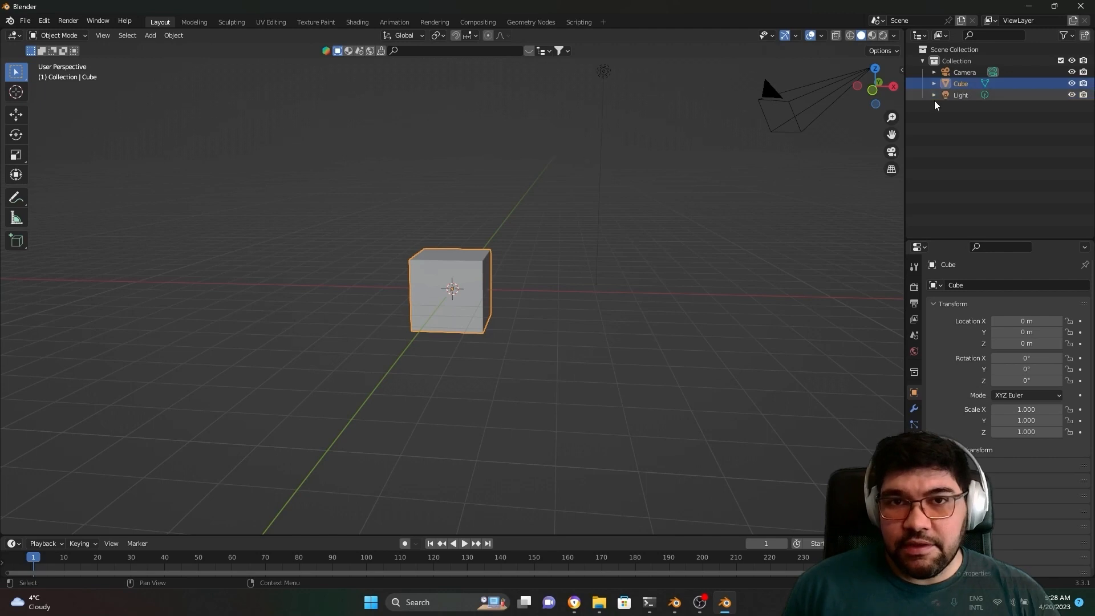
pyautogui.moveTo(430, 287); pyautogui.dragTo(457, 295, button='middle')
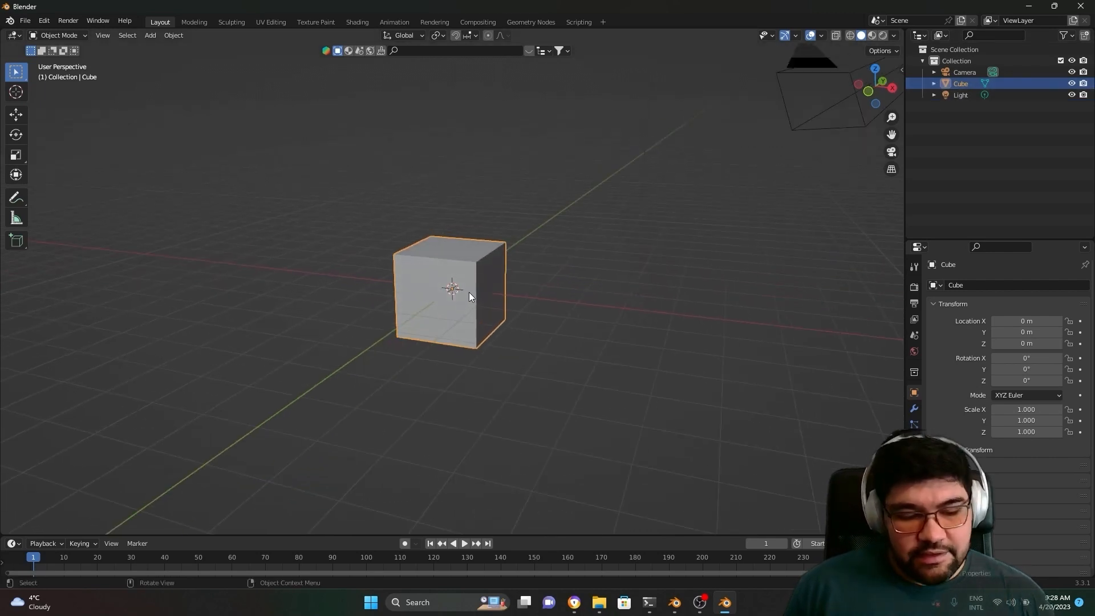
pyautogui.press('Tab')
pyautogui.press('s')
pyautogui.click(468, 307)
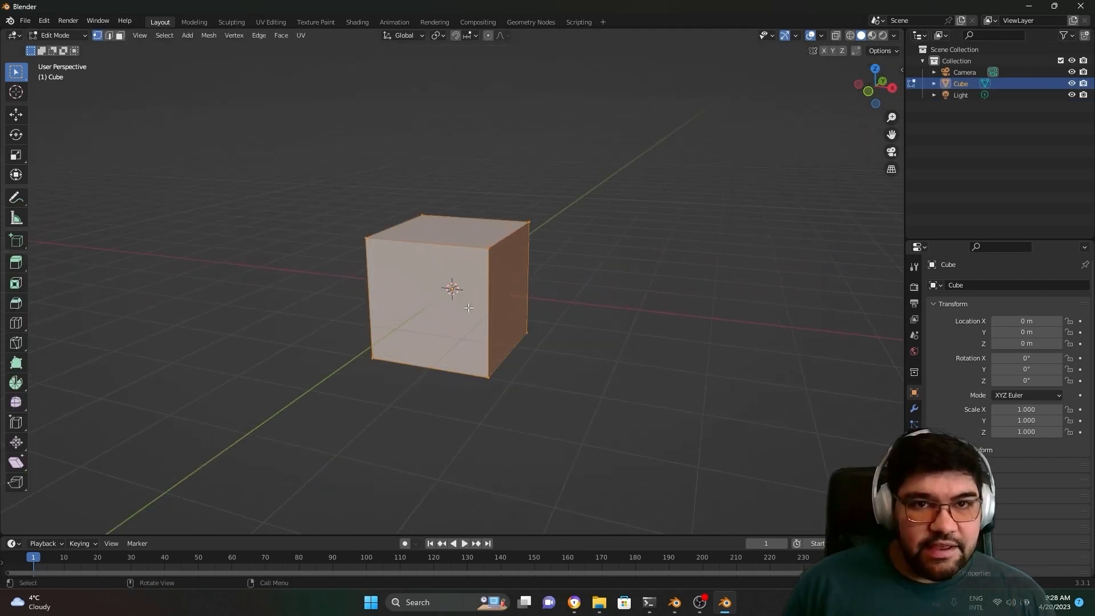
pyautogui.moveTo(490, 308); pyautogui.dragTo(484, 240, button='middle')
pyautogui.press('Tab')
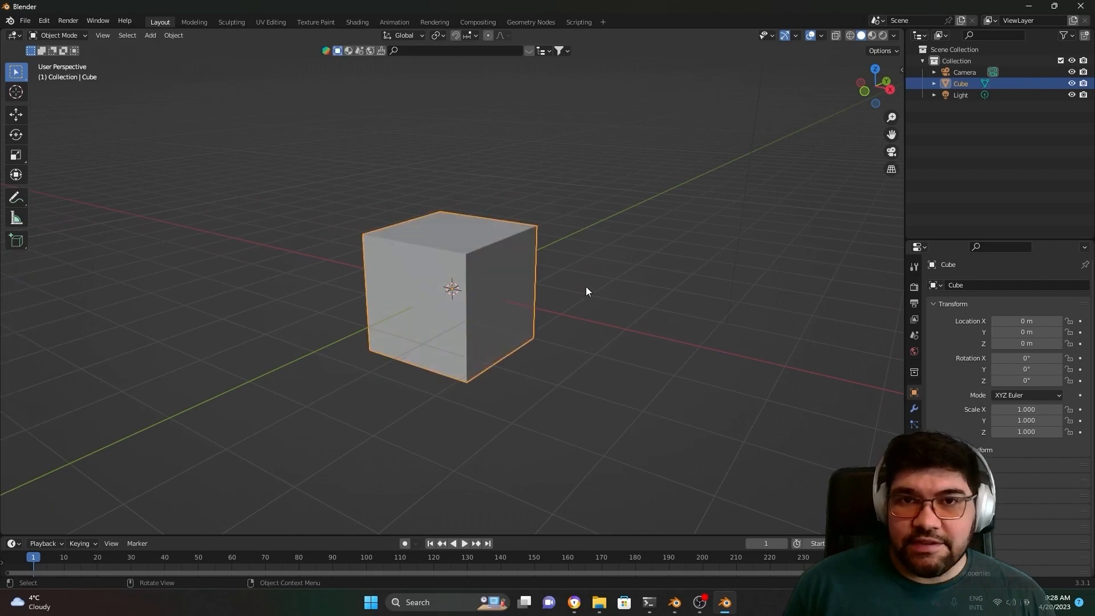
pyautogui.moveTo(586, 286); pyautogui.dragTo(581, 303, button='middle')
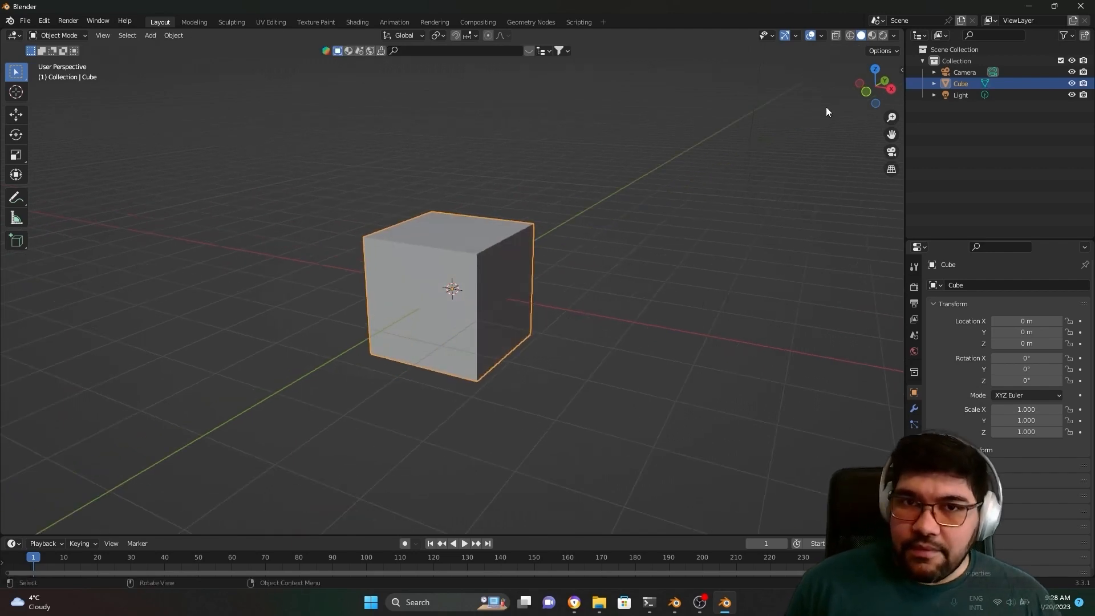
# Step: Select the light and the camera in turn to examine their placement around the cube
pyautogui.click(958, 95)
pyautogui.scroll(-3, 538, 298)
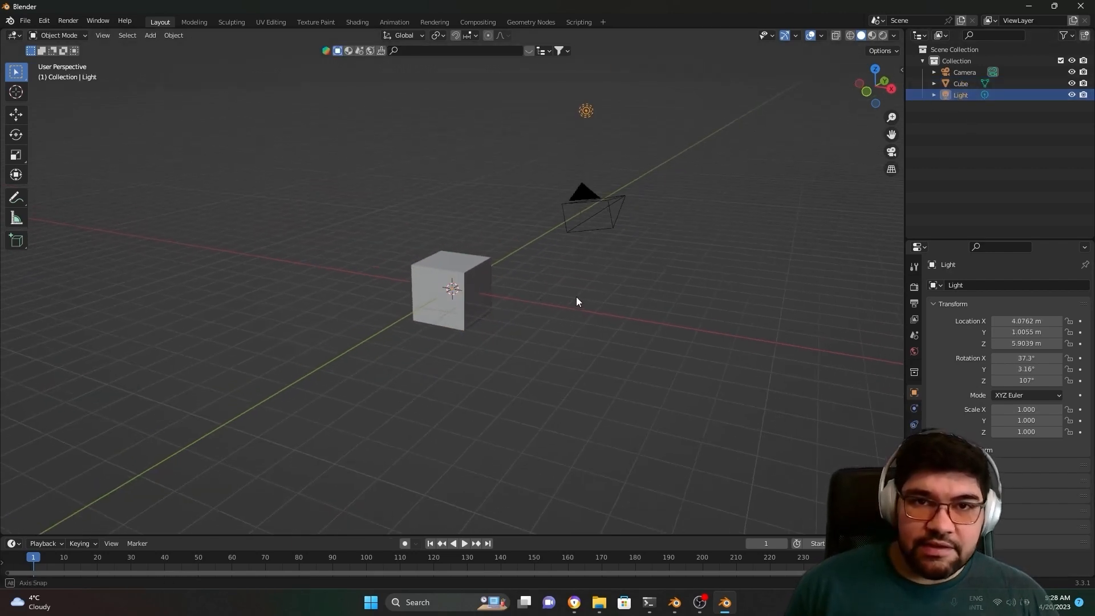
pyautogui.moveTo(628, 153); pyautogui.dragTo(504, 268, button='middle')
pyautogui.click(963, 73)
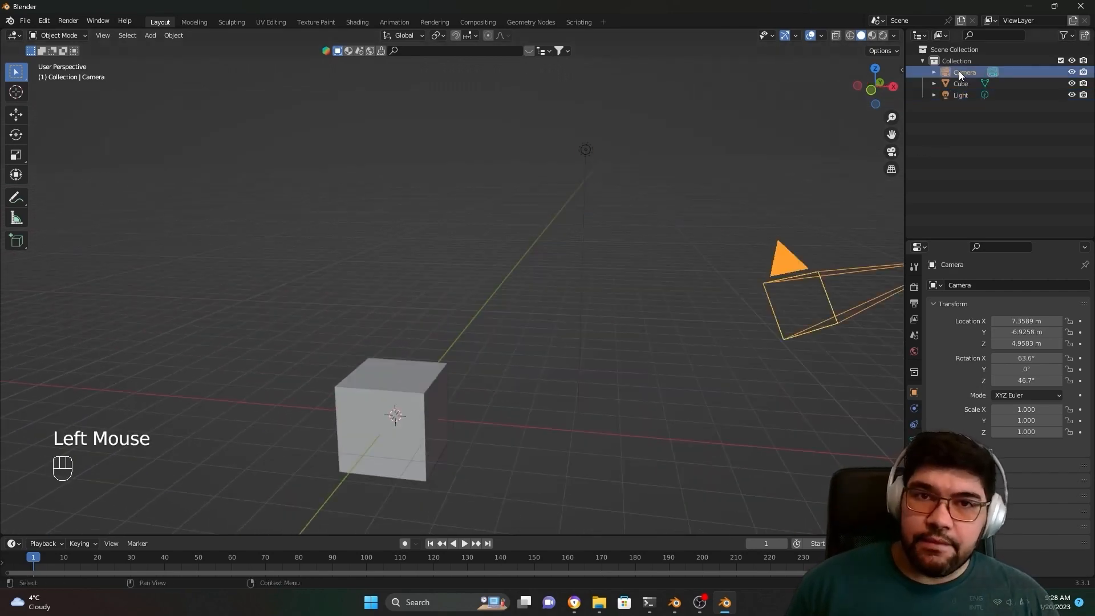
pyautogui.scroll(-2, 674, 378)
pyautogui.scroll(1, 493, 383)
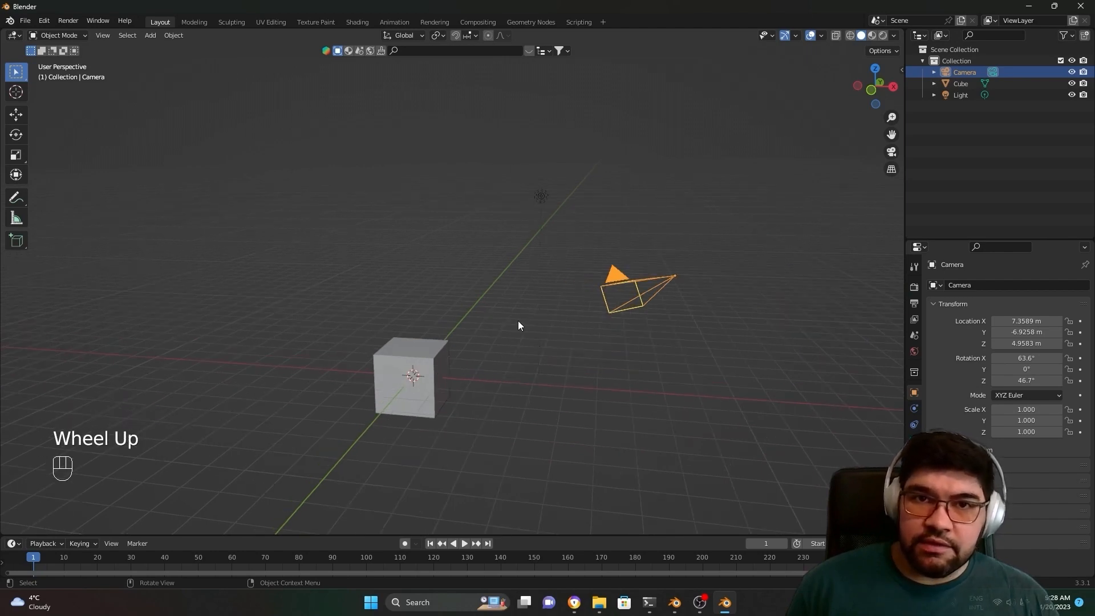
# Step: Collapse and re-expand the main Collection to examine the objects it contains
pyautogui.click(955, 53)
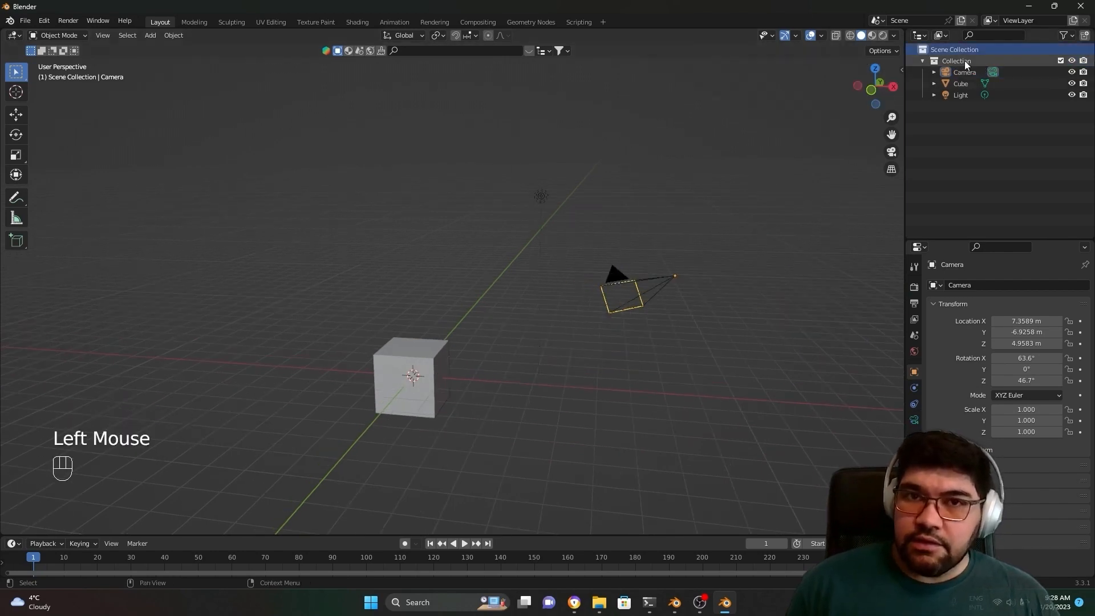
pyautogui.click(964, 61)
pyautogui.rightClick(960, 62)
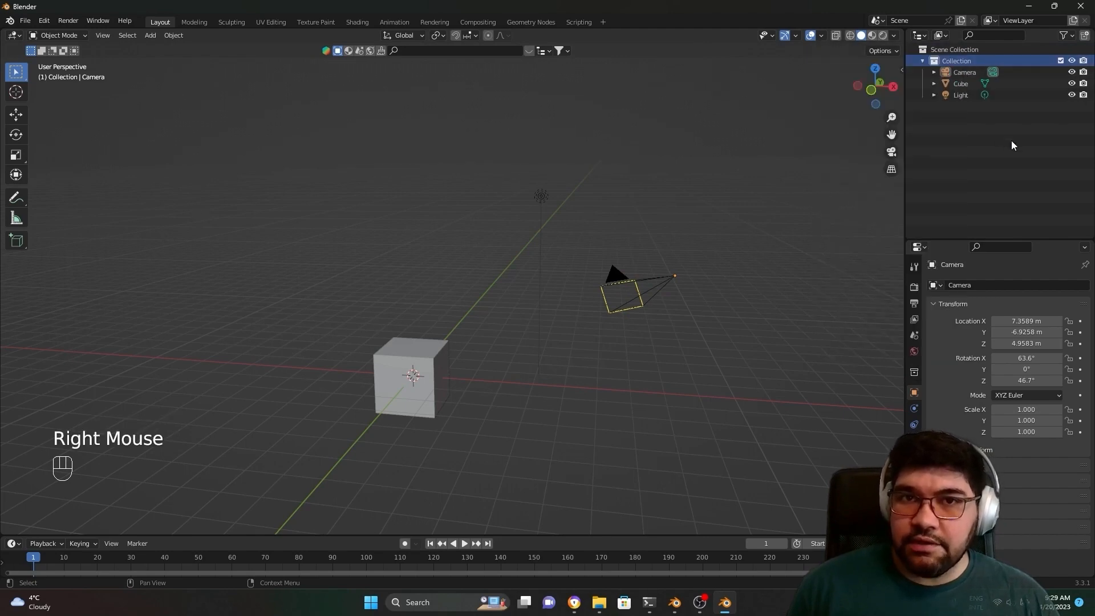
pyautogui.click(921, 61)
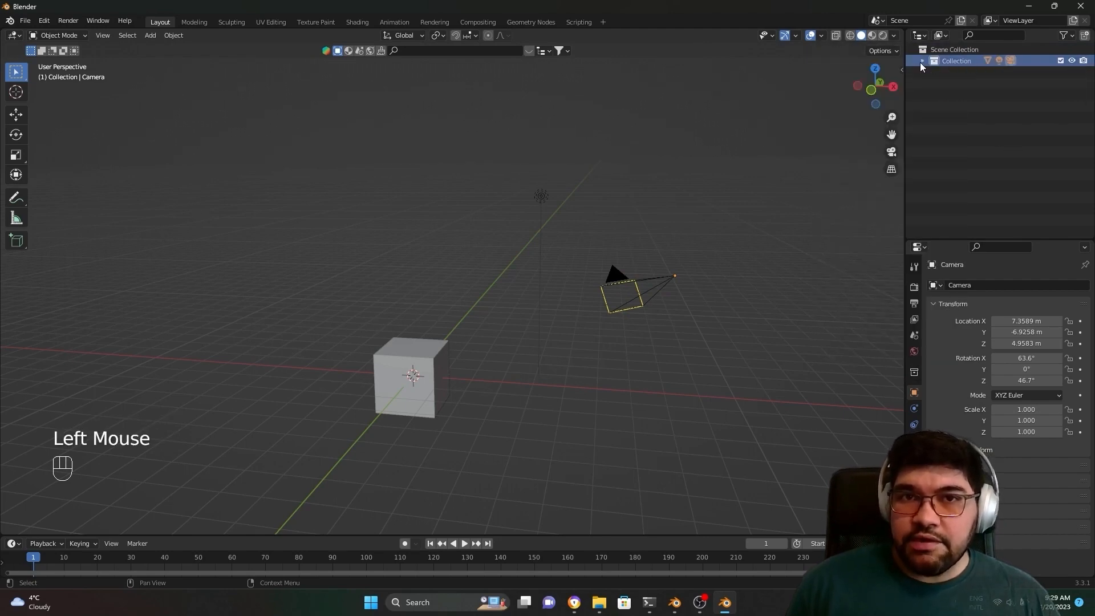
pyautogui.click(922, 61)
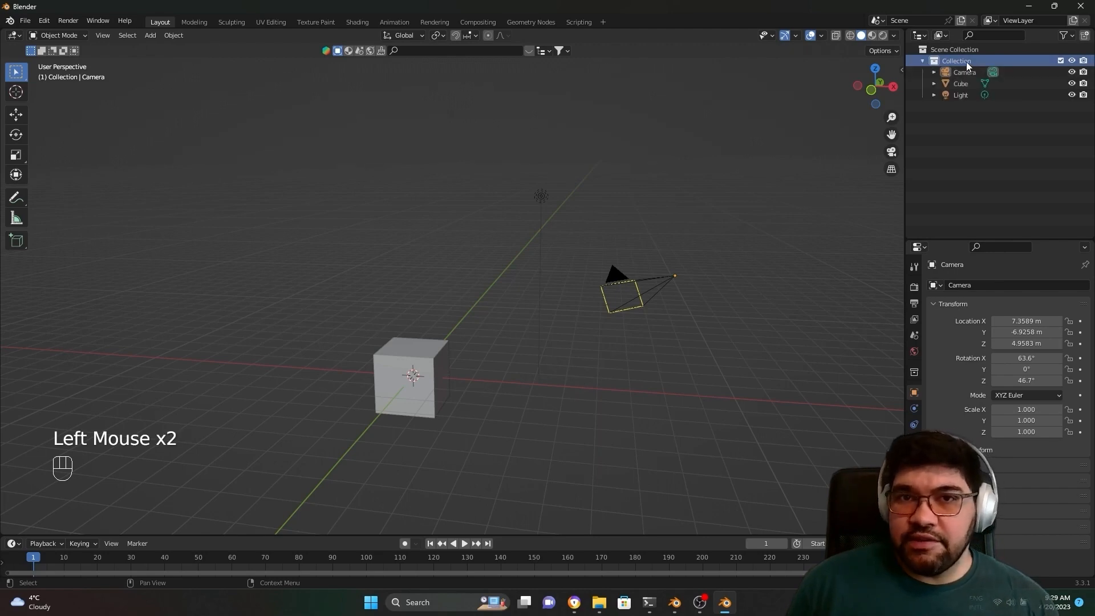
# Step: Add a new collection inside the main Collection
pyautogui.click(965, 62)
pyautogui.rightClick(969, 62)
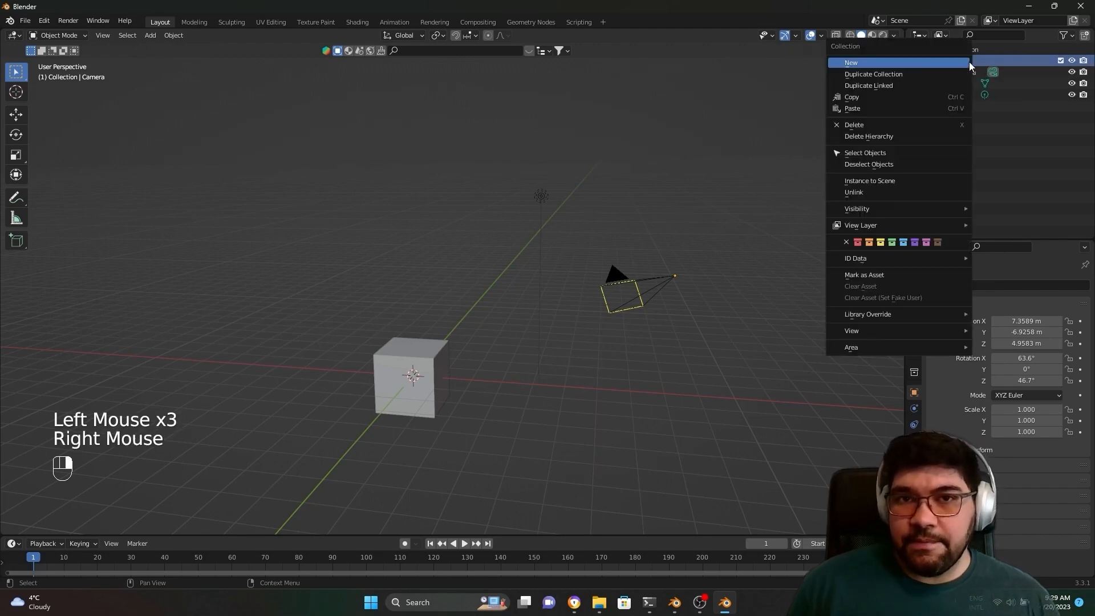
pyautogui.click(961, 56)
pyautogui.click(963, 58)
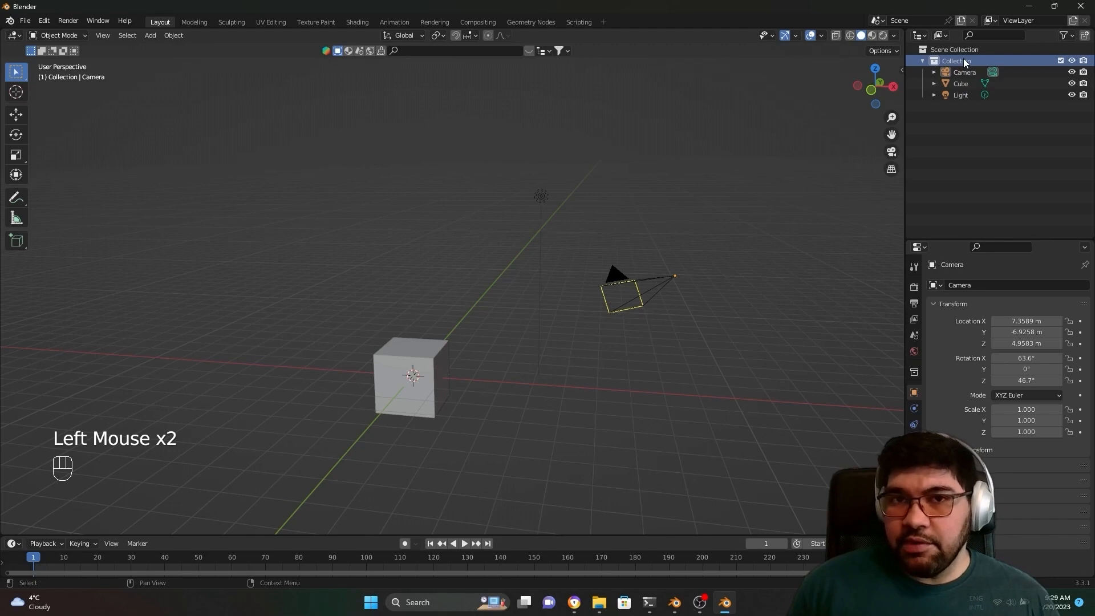
pyautogui.rightClick(963, 58)
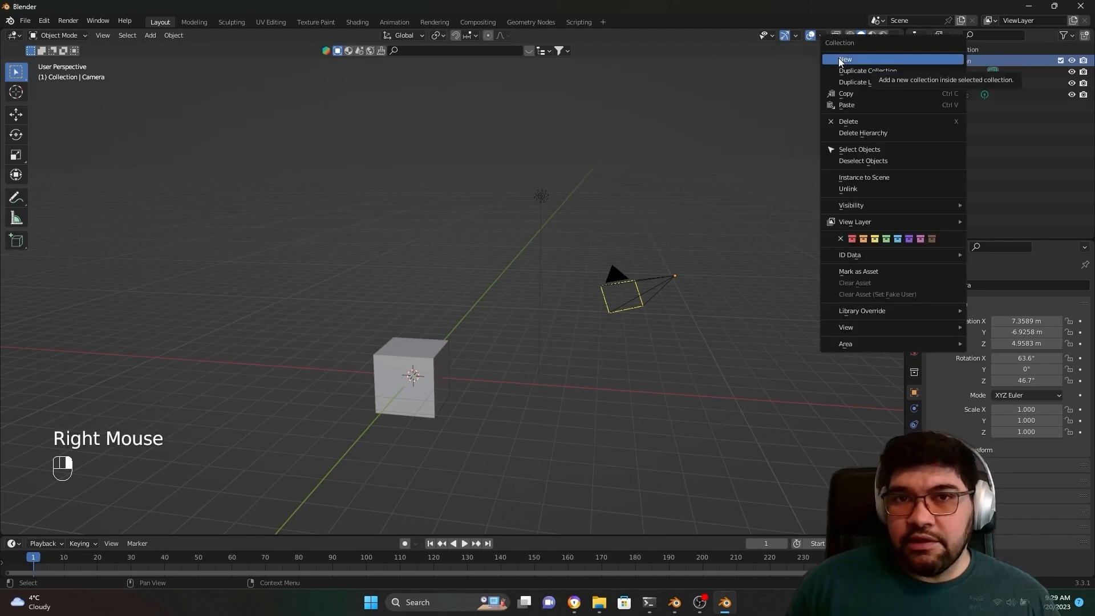
pyautogui.click(885, 60)
# Step: Rename the new nested collection as Camera&Lights
pyautogui.click(979, 71)
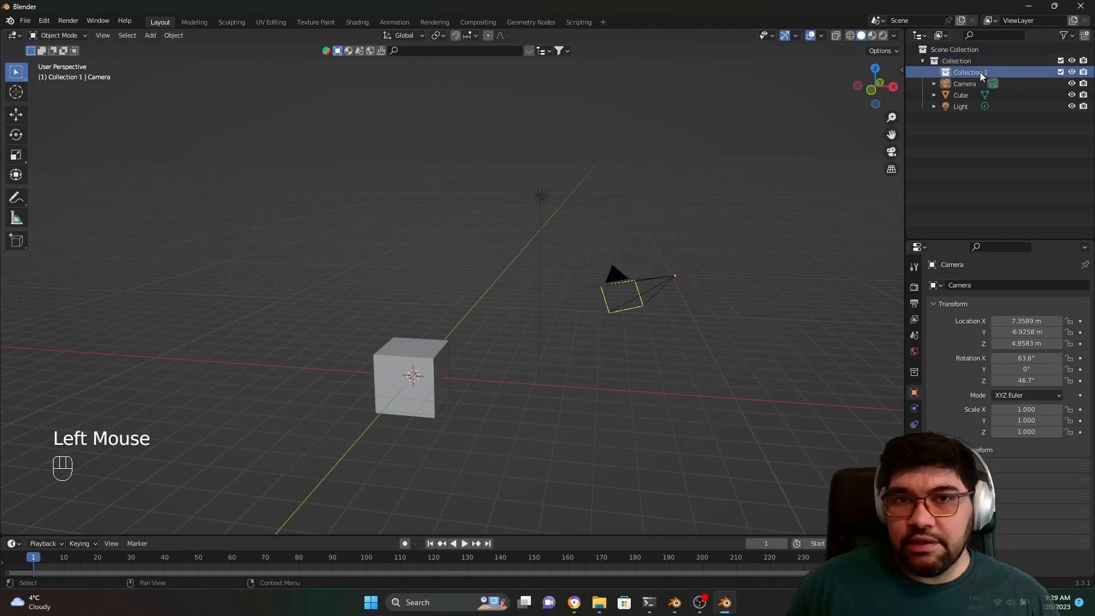
pyautogui.click(973, 71)
pyautogui.doubleClick(983, 72)
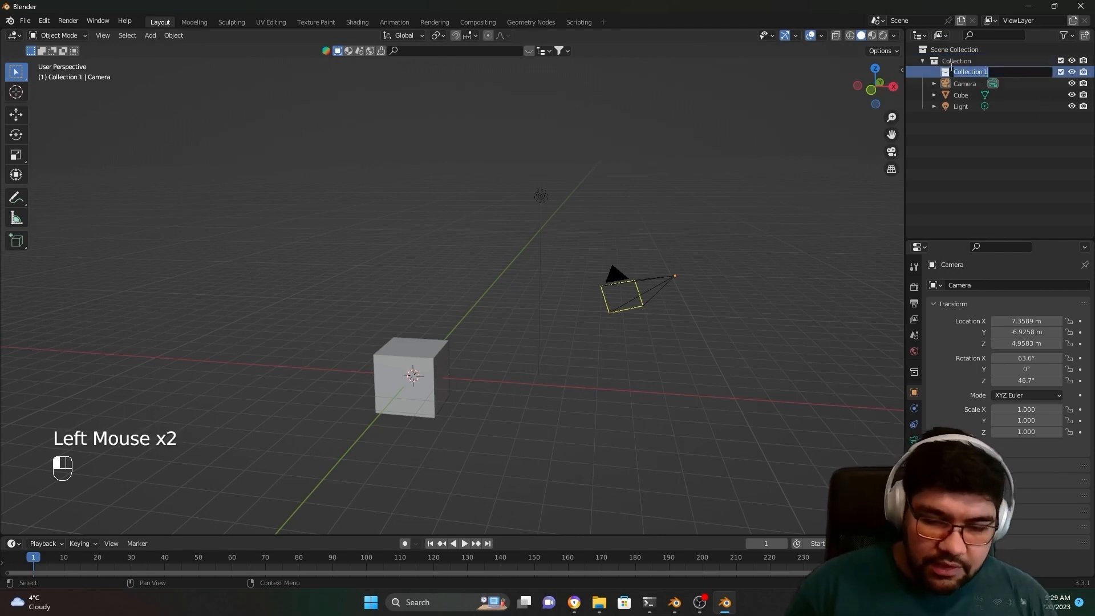
pyautogui.write('Camer')
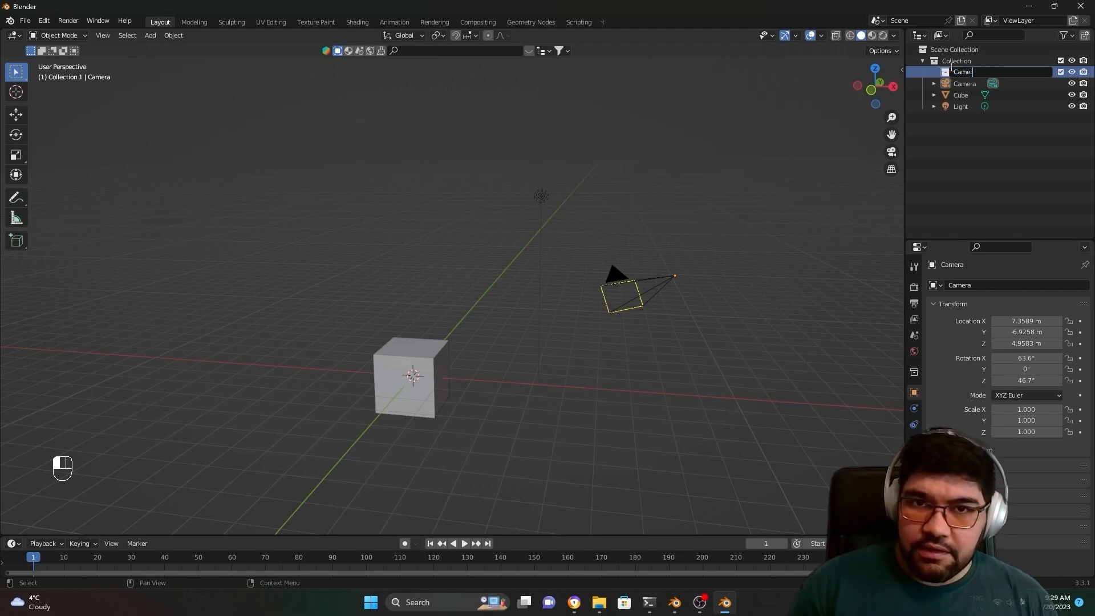
pyautogui.write('a')
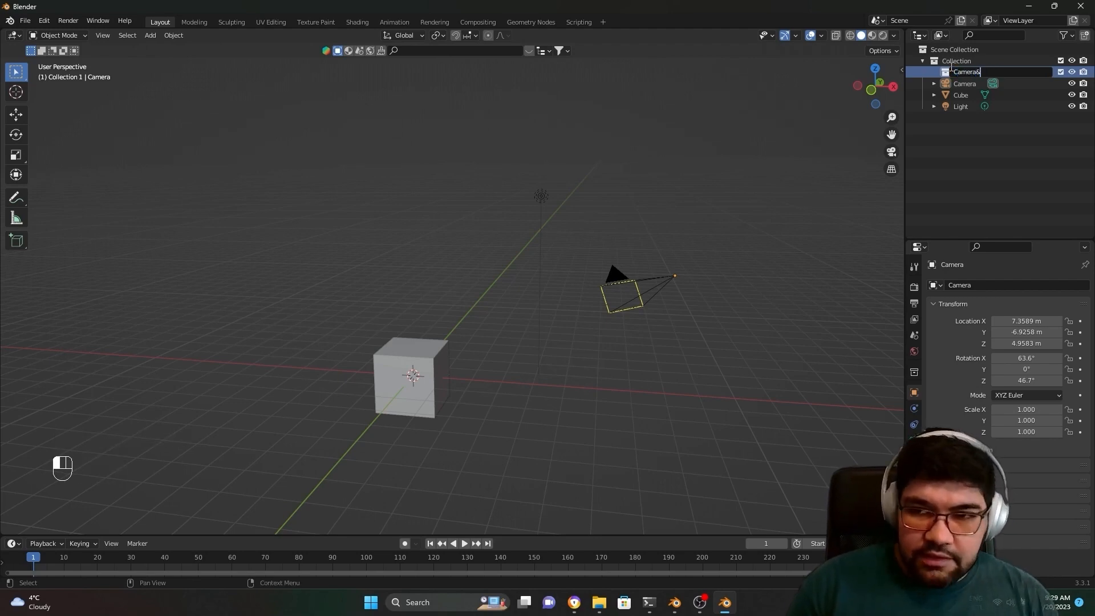
pyautogui.write('&Lig')
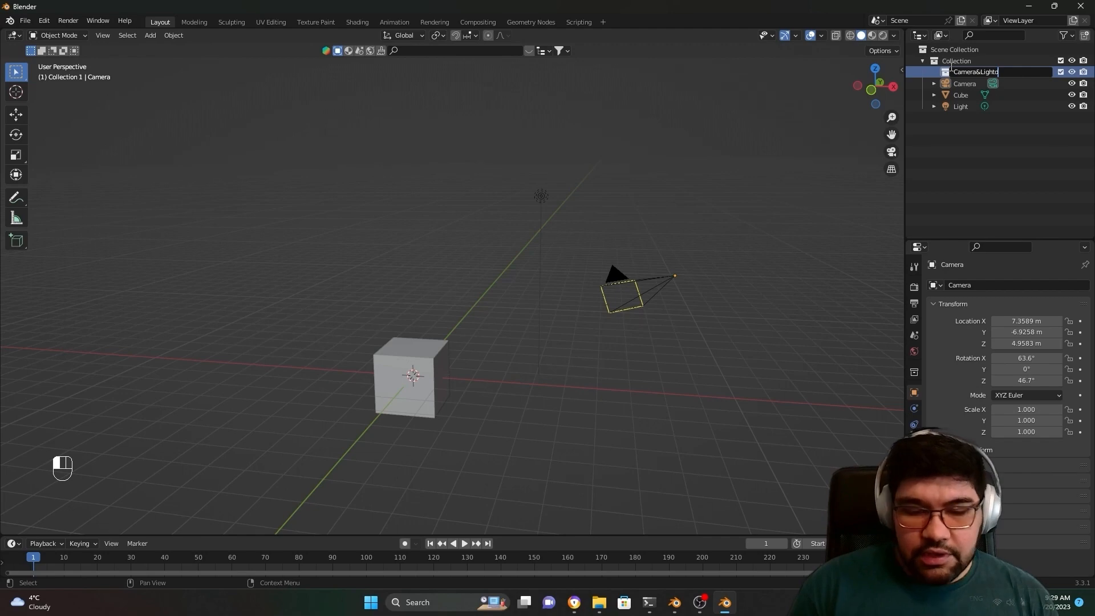
pyautogui.write('hts')
pyautogui.press('Return')
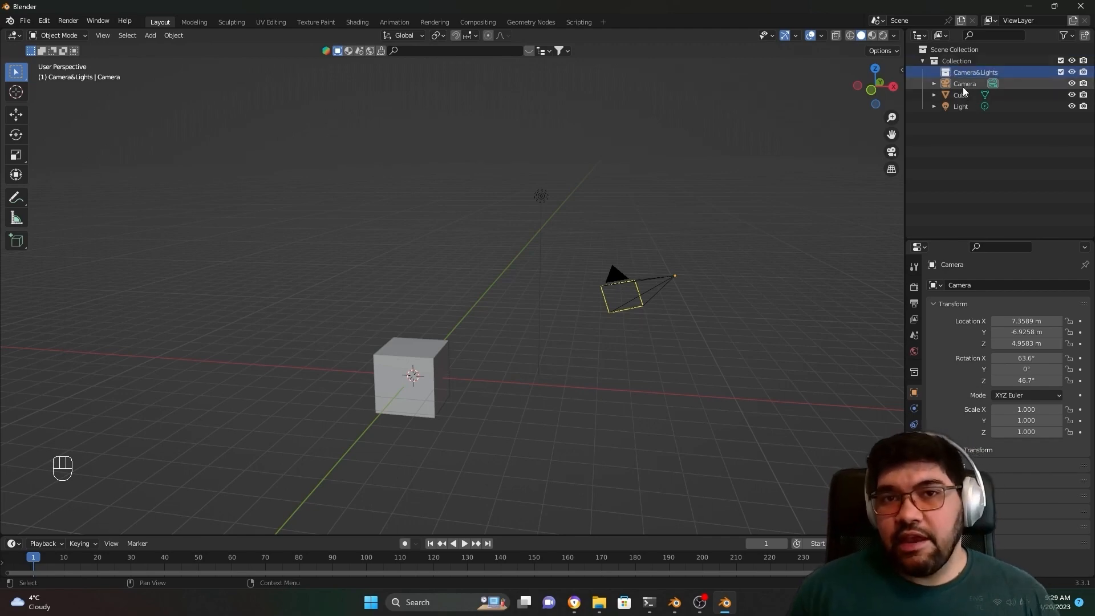
# Step: Move the camera and the light into the Camera&Lights collection
pyautogui.moveTo(962, 85); pyautogui.dragTo(979, 71)
pyautogui.click(953, 106)
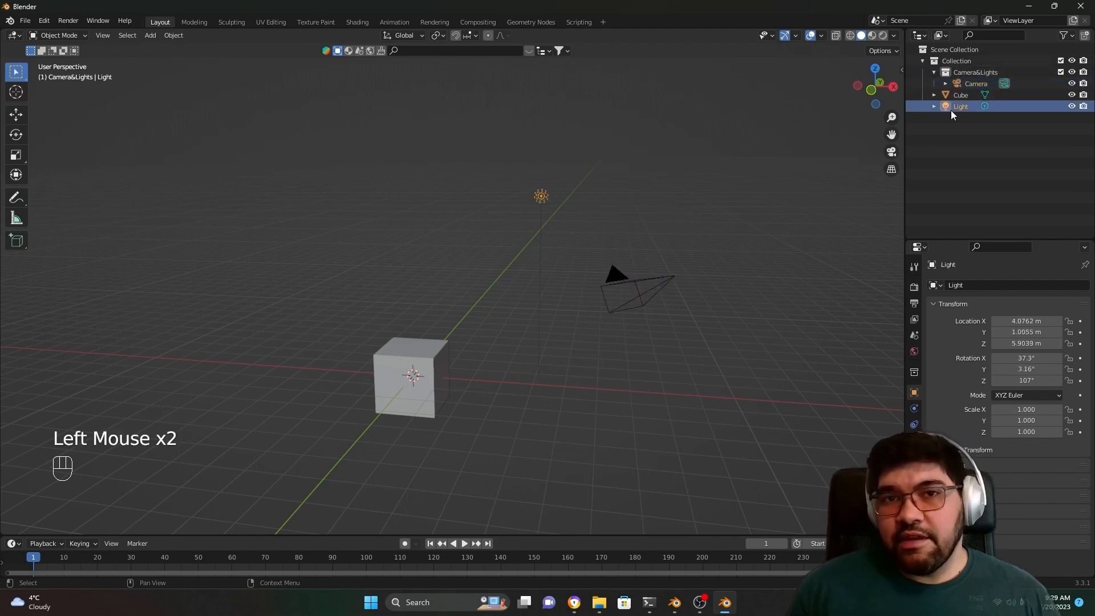
pyautogui.click(957, 107)
pyautogui.moveTo(957, 107); pyautogui.dragTo(992, 73)
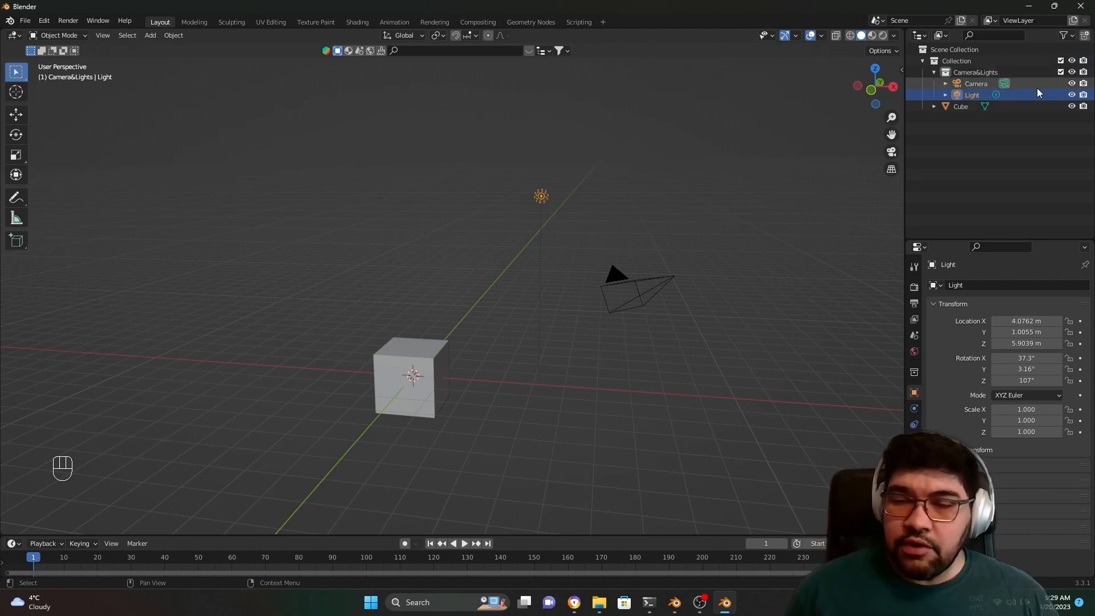
# Step: Select the camera and light in the viewport and exclude the Camera&Lights collection from the view layer
pyautogui.moveTo(506, 166); pyautogui.dragTo(795, 343)
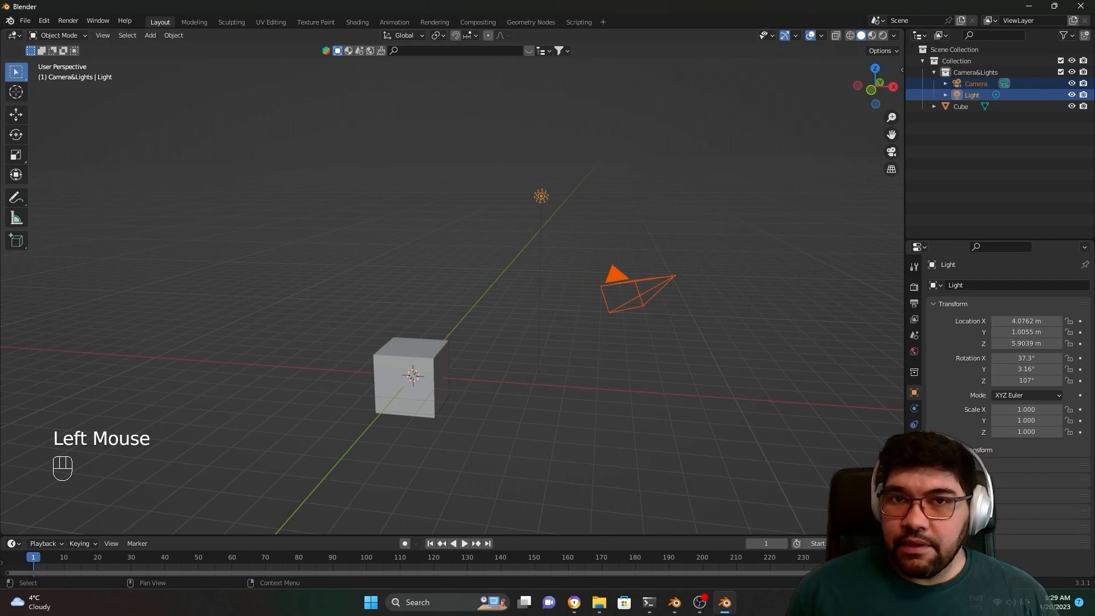
pyautogui.click(1060, 72)
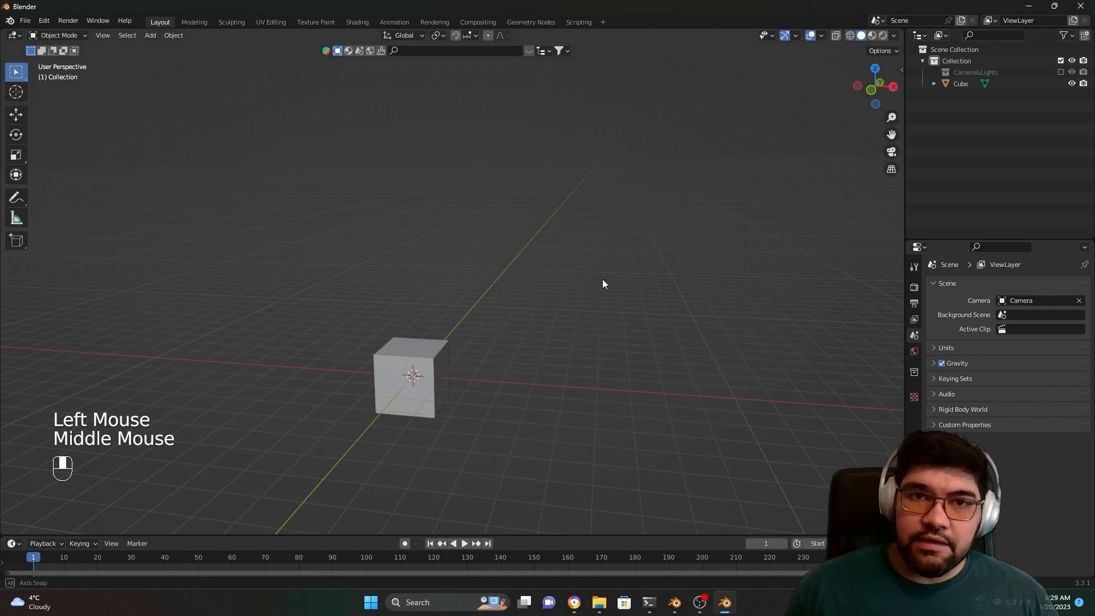
pyautogui.moveTo(602, 279); pyautogui.dragTo(635, 242, button='middle')
# Step: Select the default cube and delete it from the scene
pyautogui.click(404, 371)
pyautogui.moveTo(403, 371); pyautogui.dragTo(506, 347, button='middle')
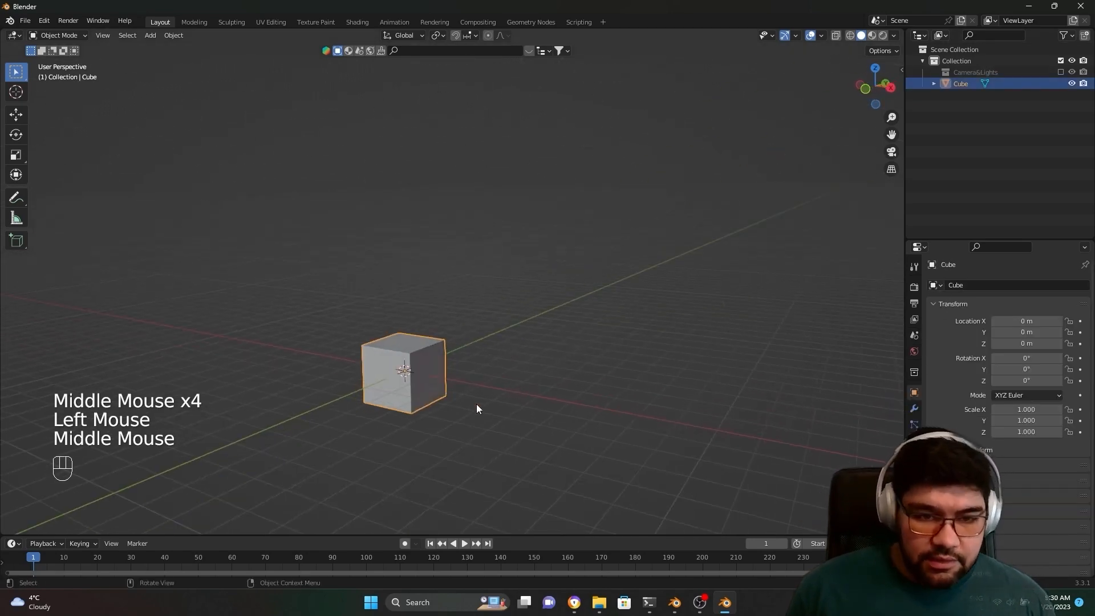
pyautogui.keyDown('shift'); pyautogui.moveTo(477, 408); pyautogui.dragTo(583, 394, button='middle'); pyautogui.keyUp('shift')
pyautogui.scroll(-1, 651, 318)
pyautogui.scroll(1, 651, 318)
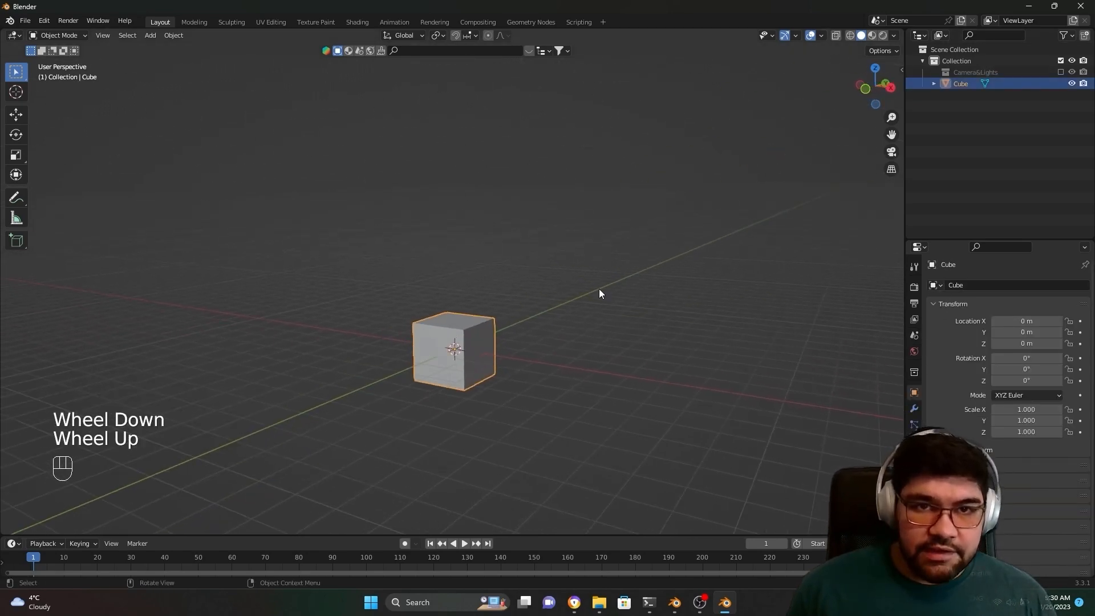
pyautogui.scroll(-2, 502, 391)
pyautogui.scroll(2, 499, 374)
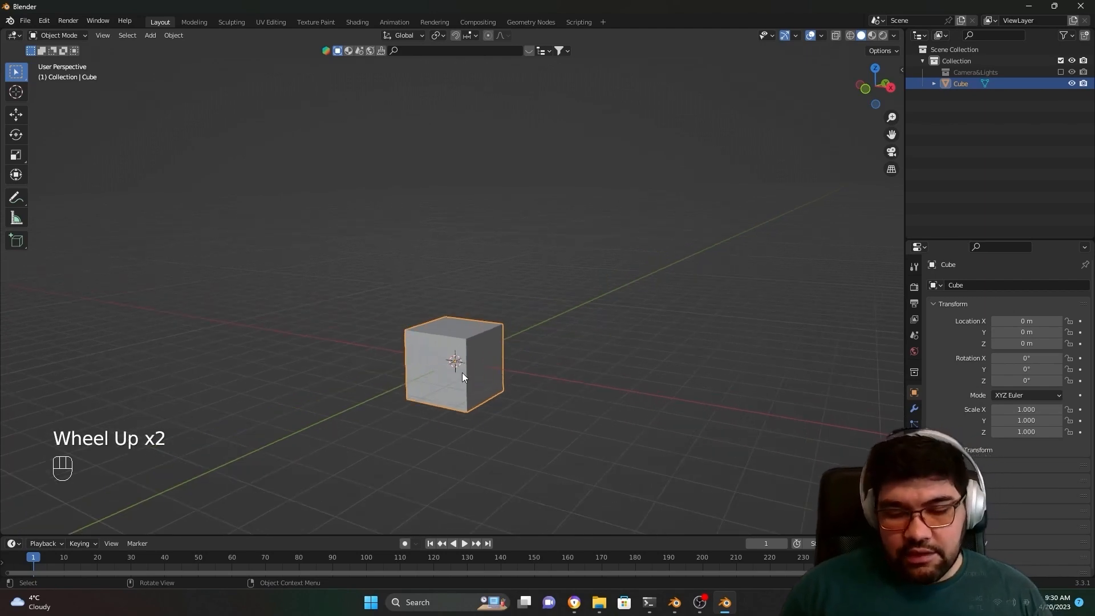
pyautogui.press('Delete')
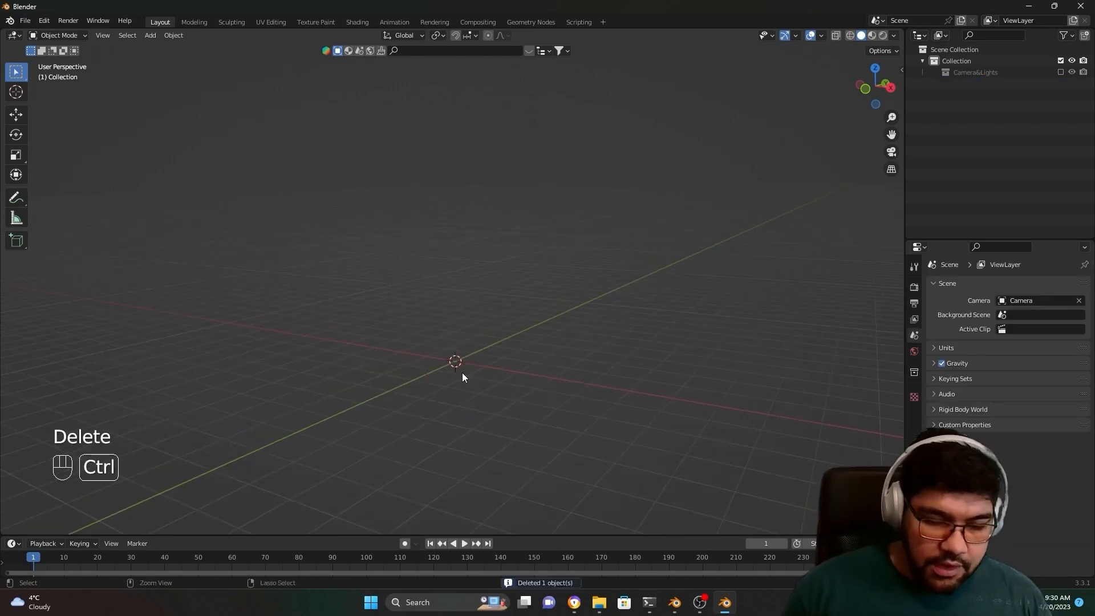
pyautogui.hotkey('ctrl', 'z')
pyautogui.press('x')
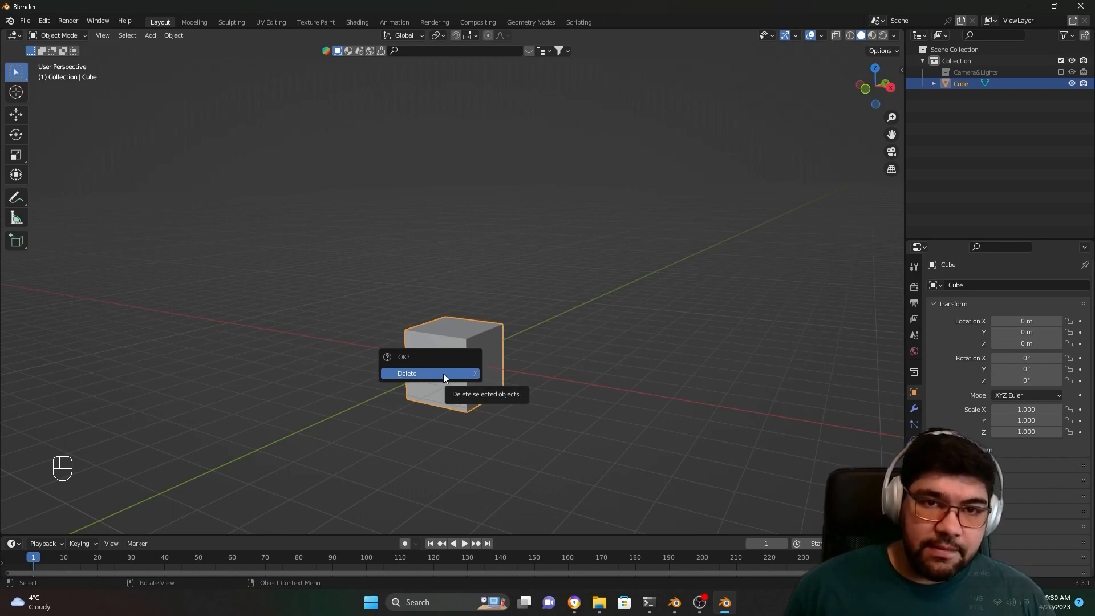
pyautogui.click(422, 373)
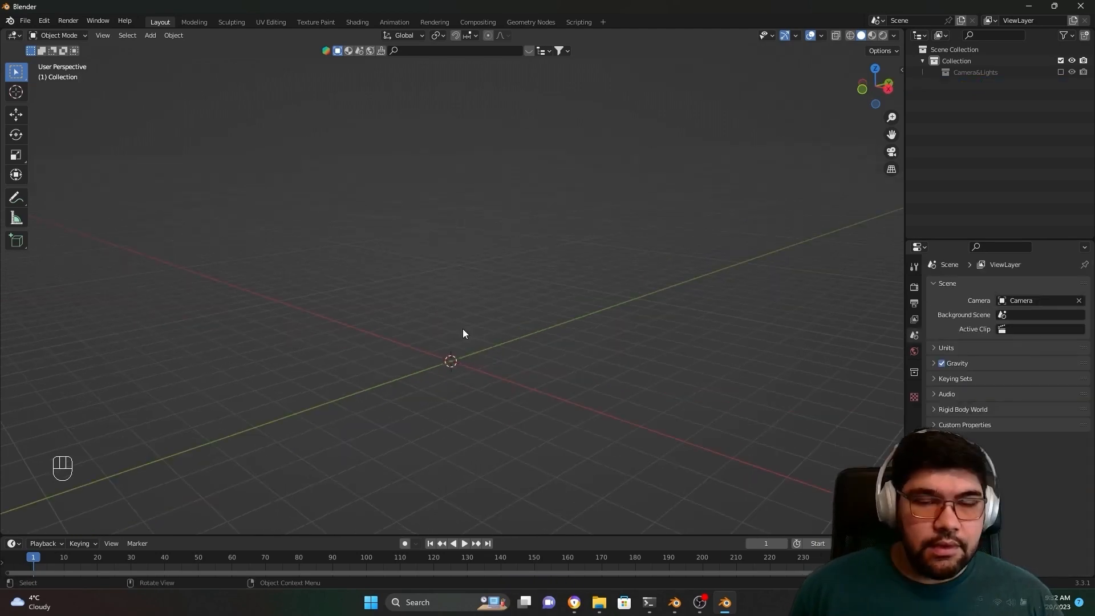
# Step: Examine the empty scene around the world origin by orbiting, panning and zooming the view
pyautogui.moveTo(356, 381); pyautogui.dragTo(469, 399, button='middle')
pyautogui.moveTo(239, 259); pyautogui.dragTo(473, 382, button='middle')
pyautogui.moveTo(549, 360); pyautogui.dragTo(369, 397, button='middle')
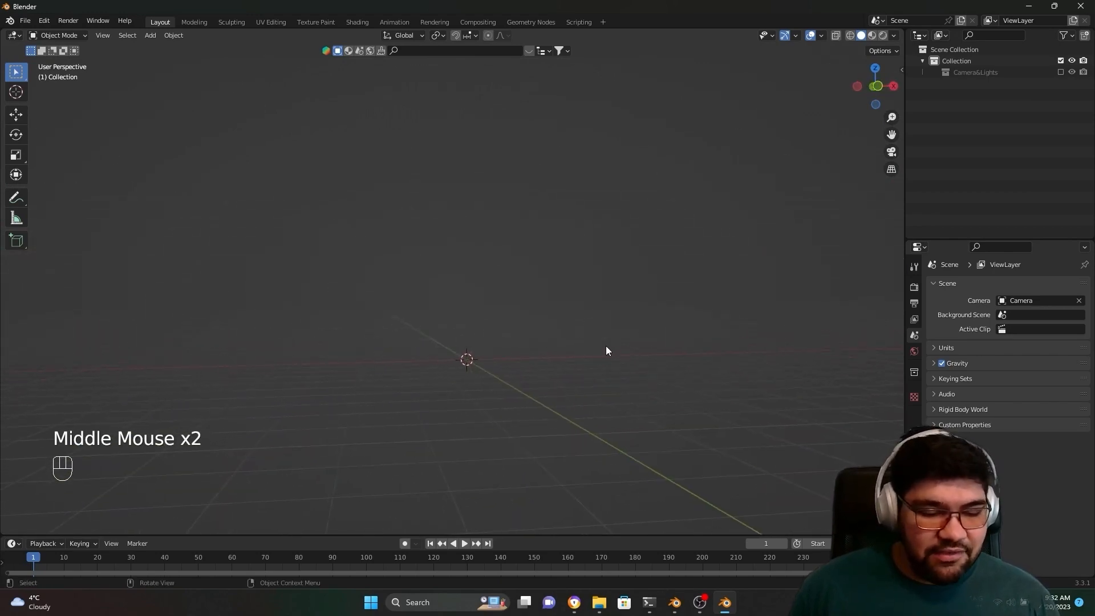
pyautogui.keyDown('shift'); pyautogui.moveTo(606, 348); pyautogui.dragTo(568, 428, button='middle'); pyautogui.keyUp('shift')
pyautogui.scroll(1, 599, 359)
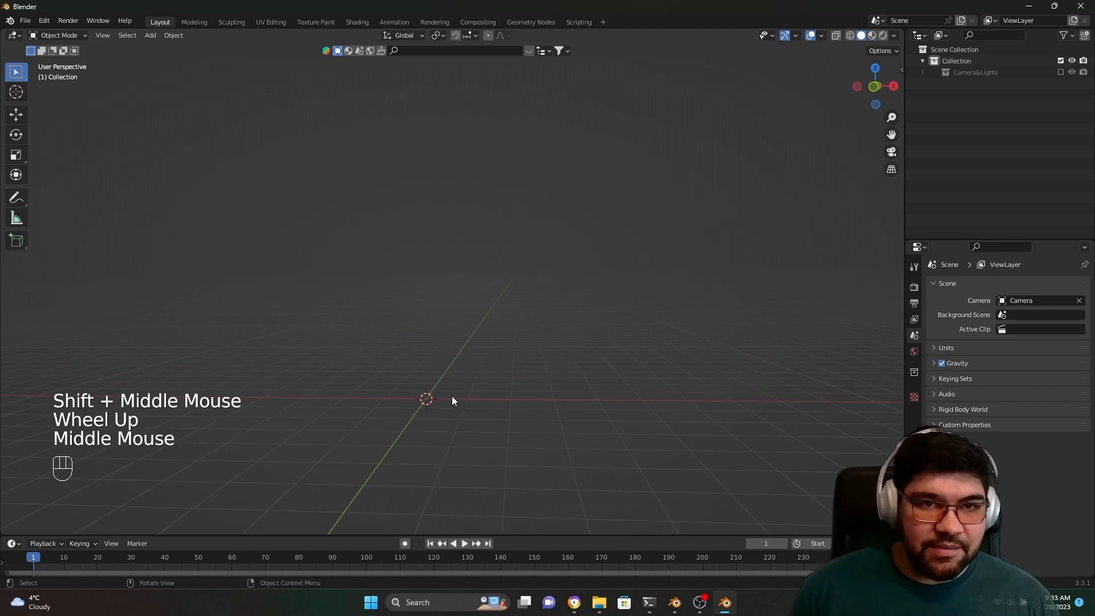
pyautogui.moveTo(453, 396); pyautogui.dragTo(239, 395, button='middle')
pyautogui.moveTo(110, 449); pyautogui.dragTo(543, 456, button='middle')
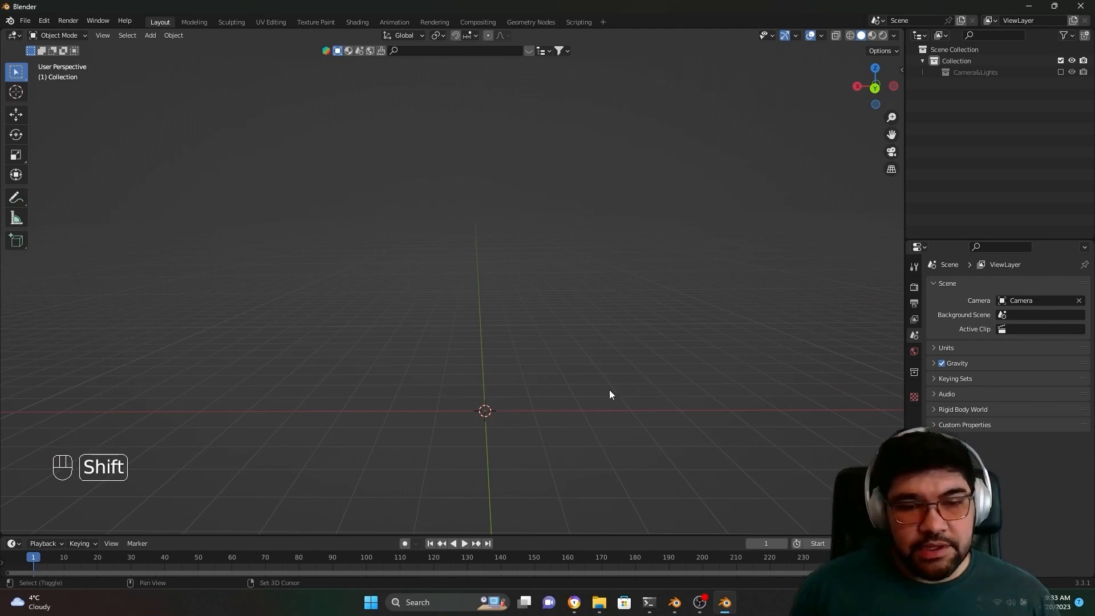
pyautogui.keyDown('shift'); pyautogui.moveTo(609, 391); pyautogui.dragTo(527, 412, button='middle'); pyautogui.keyUp('shift')
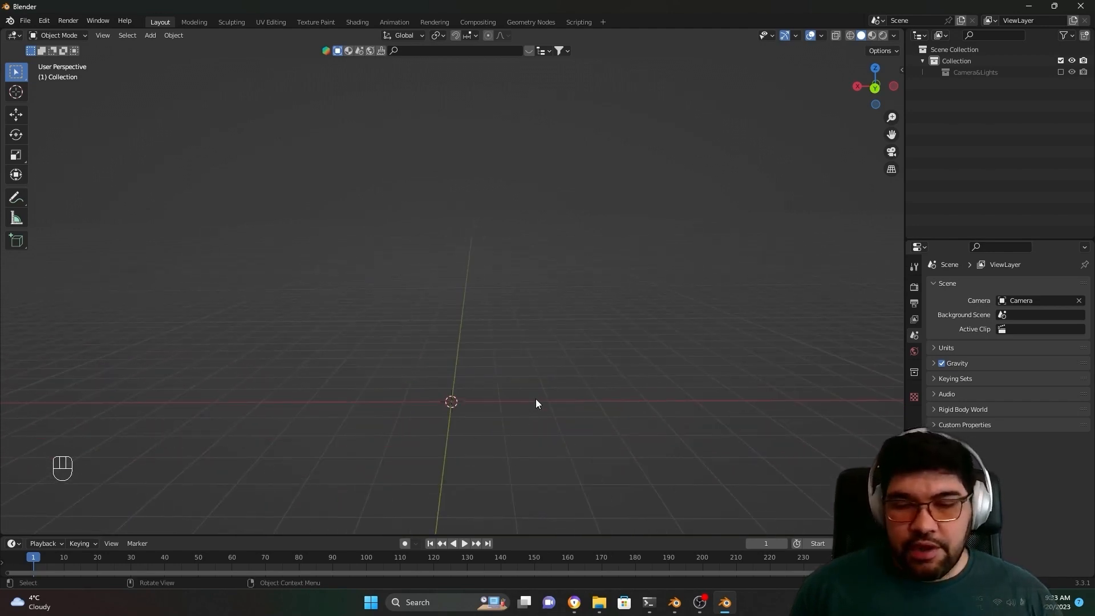
pyautogui.scroll(3, 536, 399)
pyautogui.scroll(-2, 536, 402)
pyautogui.scroll(-1, 536, 398)
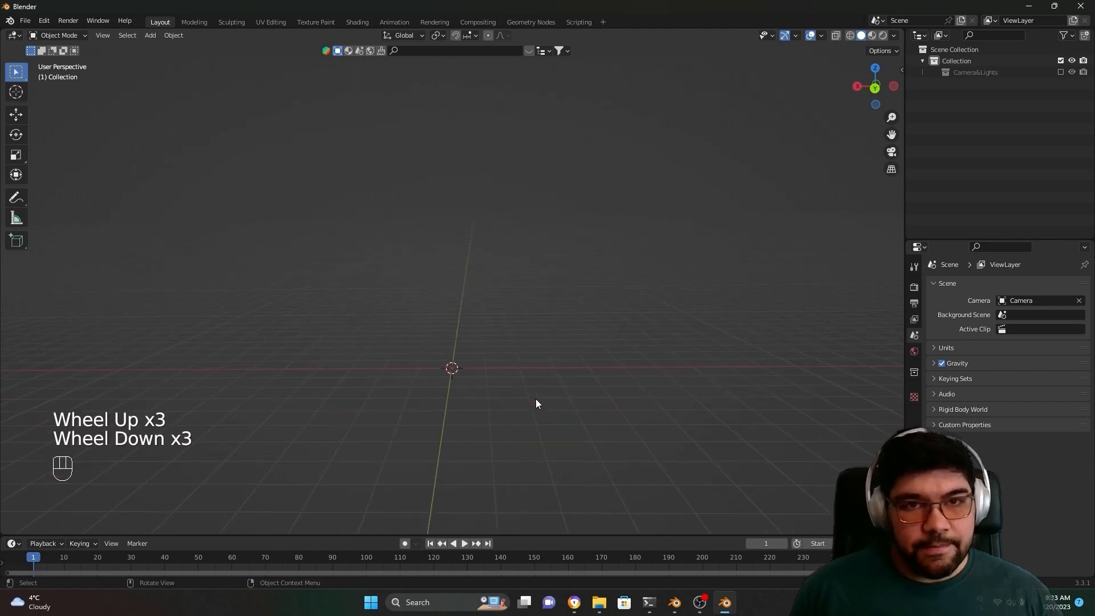
pyautogui.scroll(4, 535, 399)
pyautogui.scroll(-4, 535, 398)
pyautogui.moveTo(535, 398)
pyautogui.mouseDown(button='middle')
pyautogui.moveTo(534, 375)
pyautogui.moveTo(457, 415)
pyautogui.moveTo(514, 398)
pyautogui.mouseUp(button='middle')
pyautogui.scroll(3, 533, 375)
pyautogui.scroll(-1, 534, 375)
pyautogui.scroll(-3, 533, 379)
pyautogui.scroll(3, 511, 377)
pyautogui.scroll(-2, 511, 382)
pyautogui.scroll(1, 512, 399)
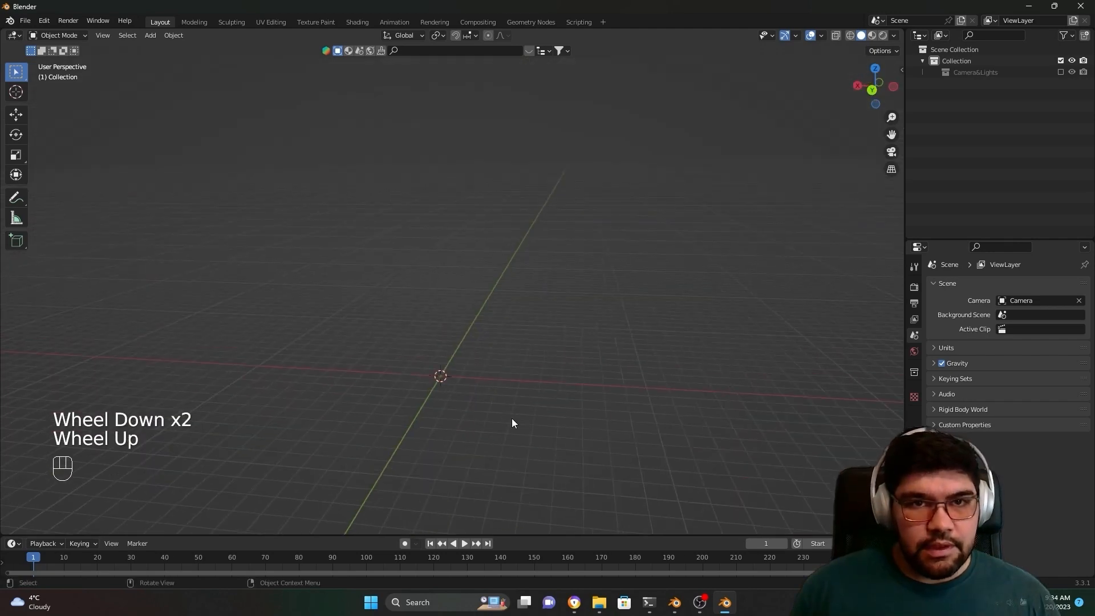
pyautogui.moveTo(508, 435); pyautogui.dragTo(564, 435, button='middle')
pyautogui.scroll(1, 507, 418)
pyautogui.scroll(1, 523, 430)
pyautogui.scroll(-1, 533, 438)
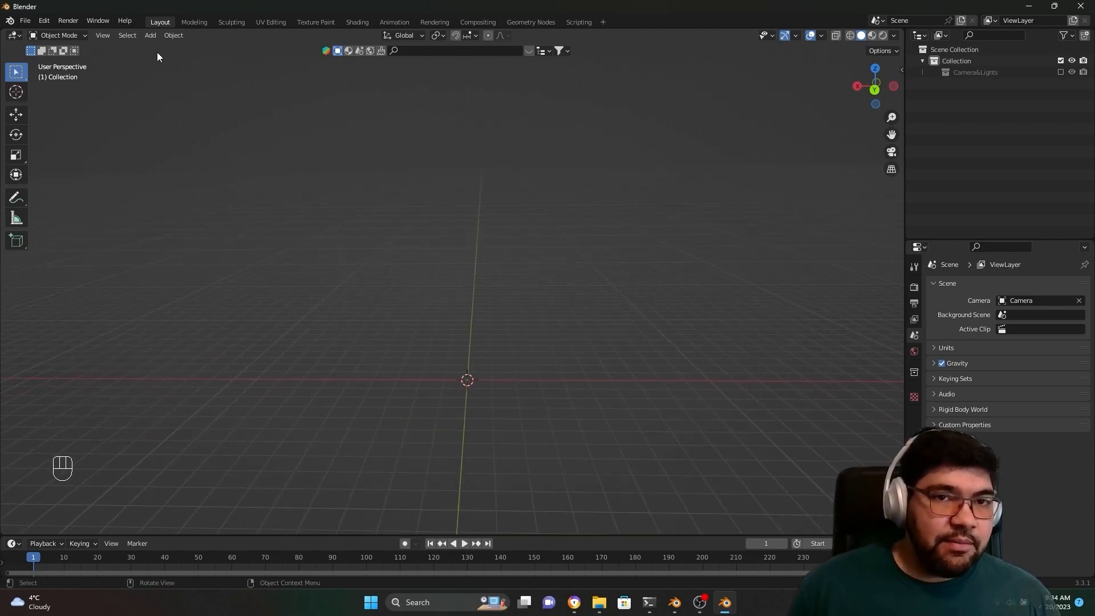
# Step: Add frente.jpg from the MicrophoneTutorial folder as a reference image aligned to the current view
pyautogui.click(151, 35)
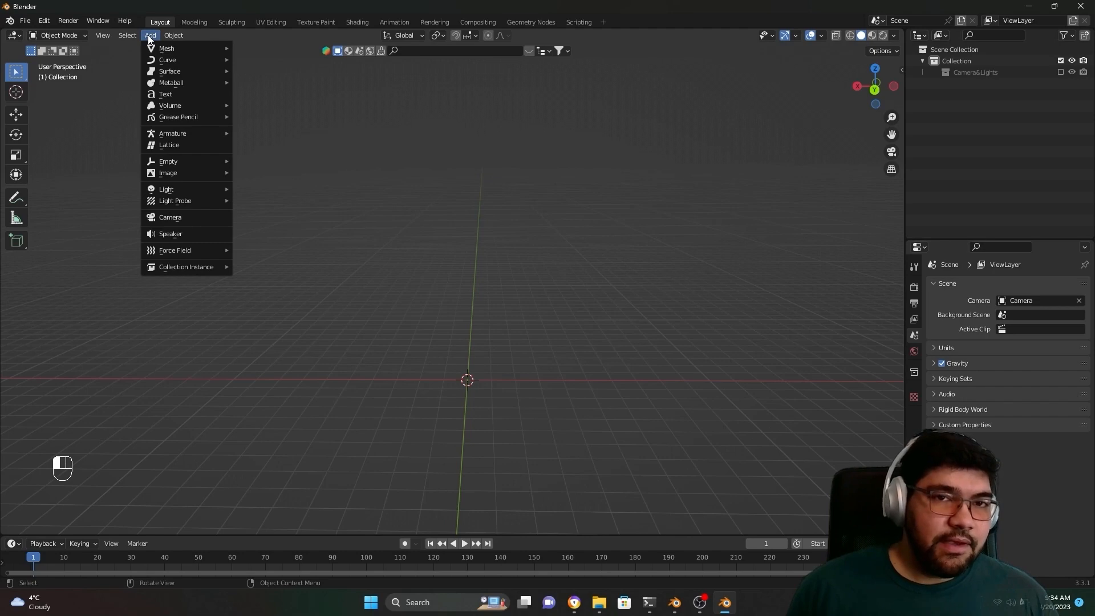
pyautogui.moveTo(164, 49)
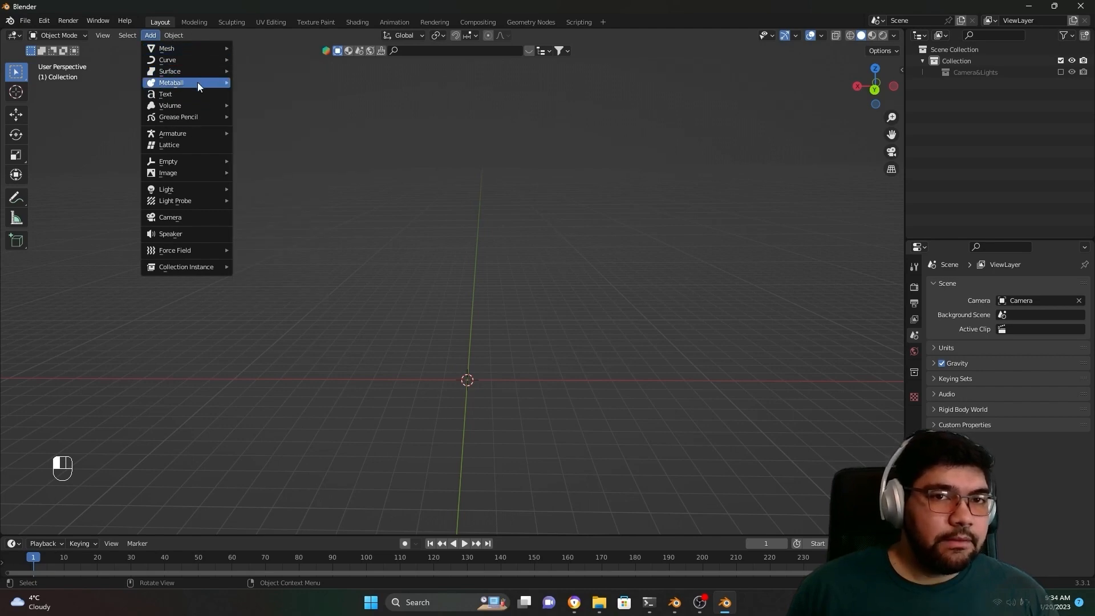
pyautogui.moveTo(196, 177)
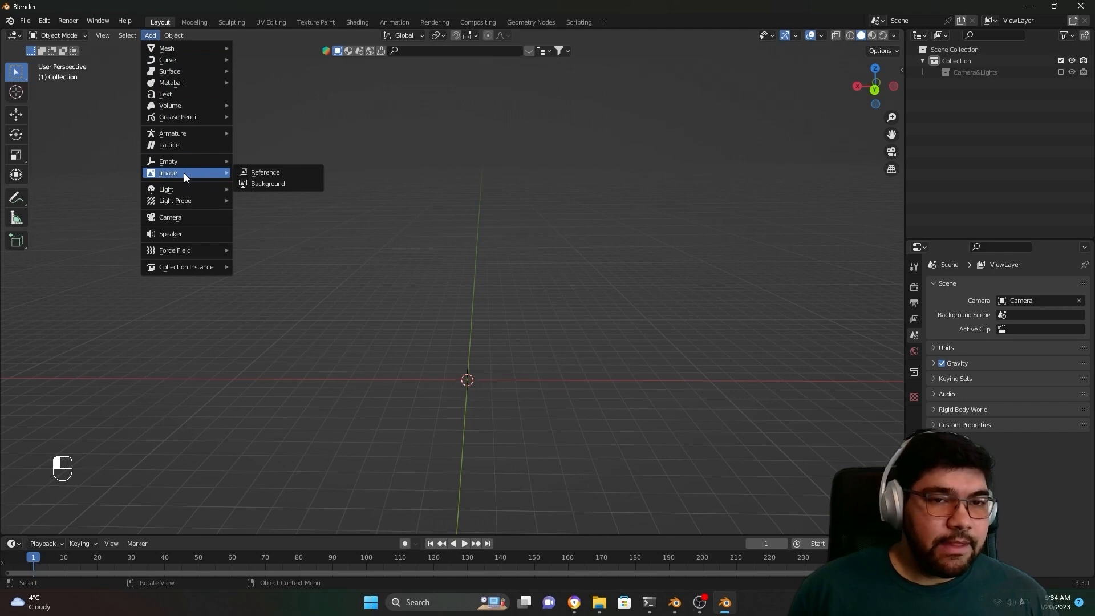
pyautogui.click(273, 172)
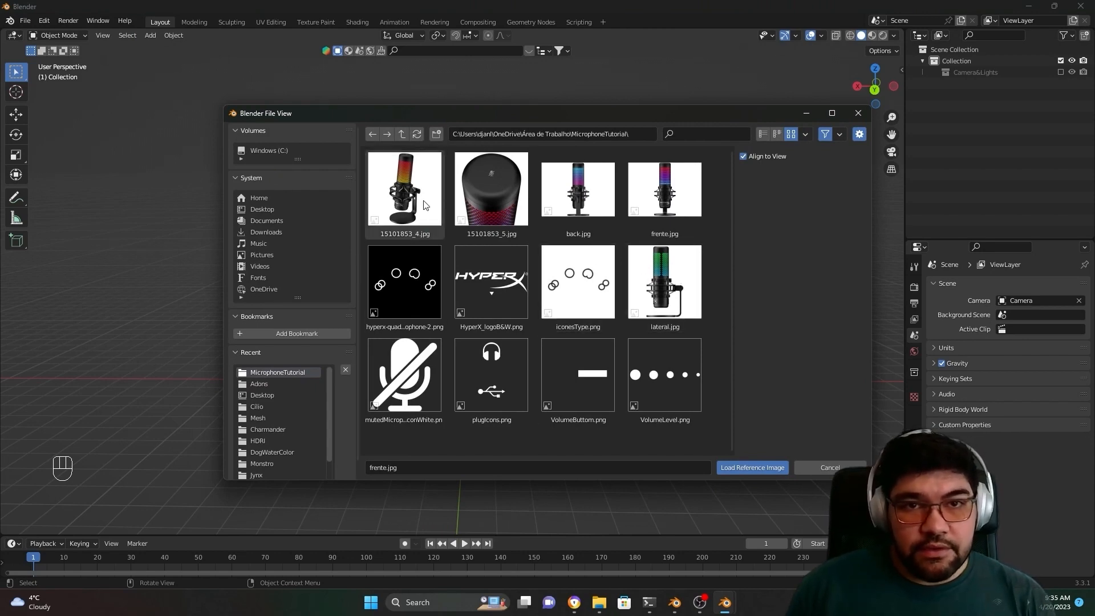
pyautogui.click(642, 221)
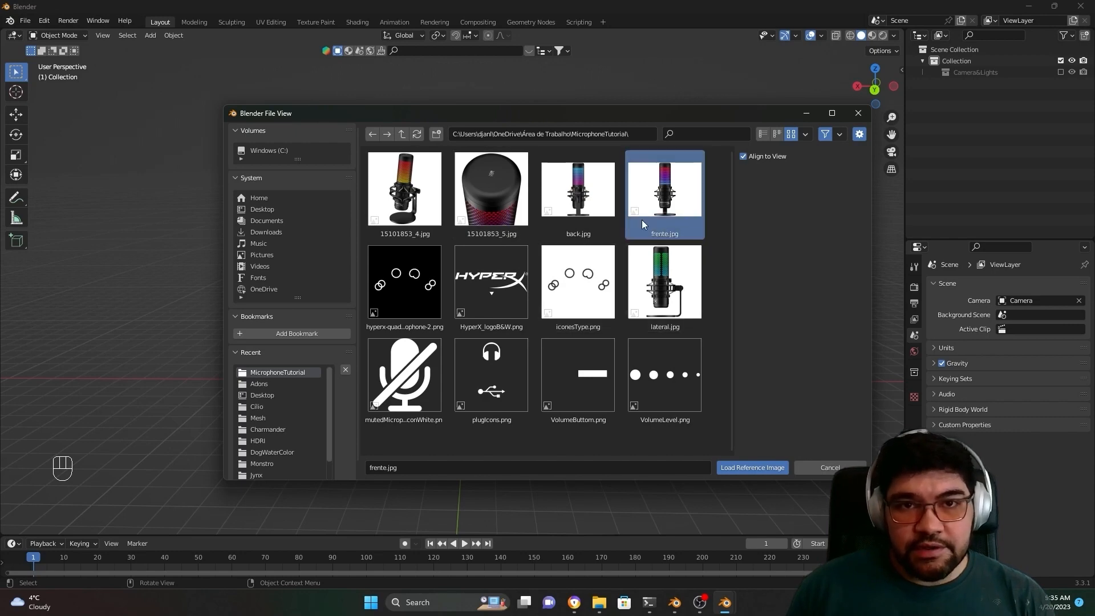
pyautogui.click(758, 469)
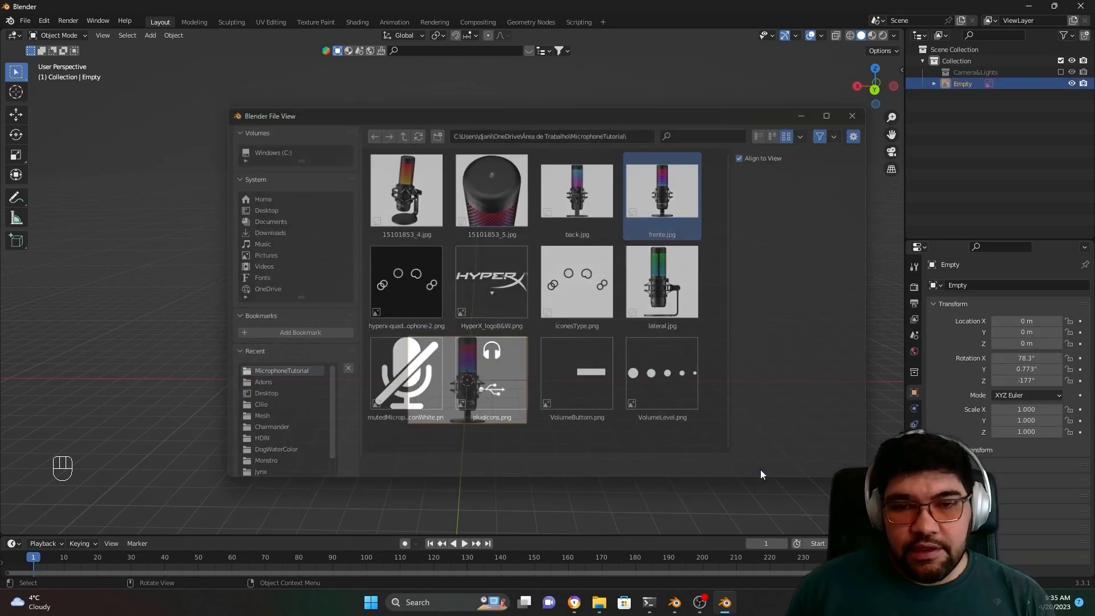
# Step: Inspect the orientation of the imported microphone reference image from several angles relative to the scene axes
pyautogui.scroll(-2, 565, 354)
pyautogui.moveTo(564, 353); pyautogui.dragTo(527, 373, button='middle')
pyautogui.scroll(1, 485, 382)
pyautogui.moveTo(485, 382); pyautogui.dragTo(501, 388, button='middle')
pyautogui.scroll(-2, 502, 388)
pyautogui.moveTo(501, 388); pyautogui.dragTo(548, 358, button='middle')
pyautogui.scroll(1, 552, 363)
pyautogui.scroll(2, 571, 394)
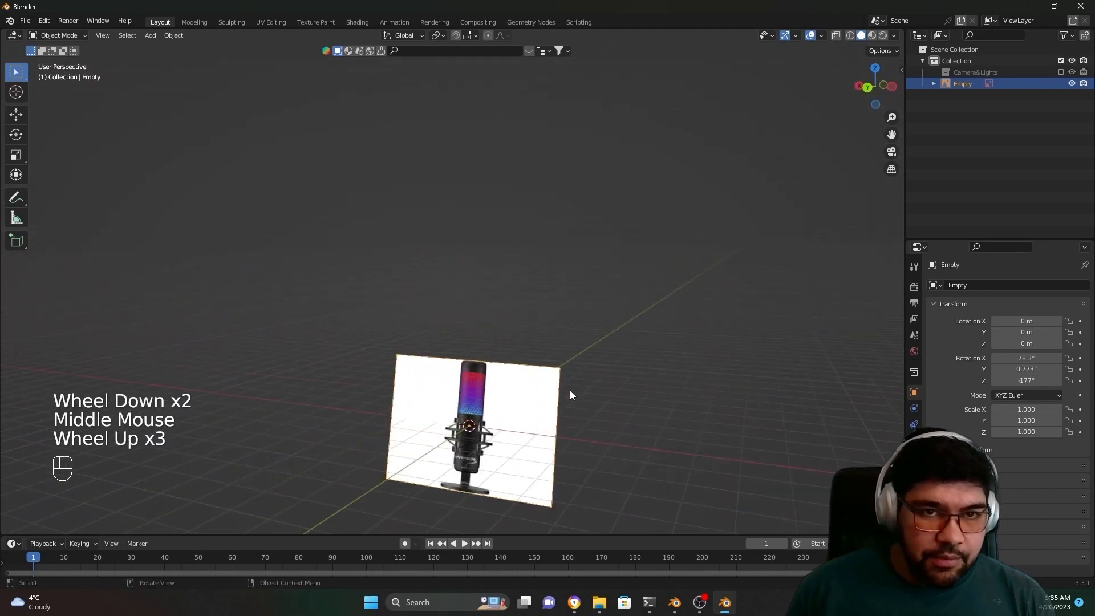
pyautogui.keyDown('shift'); pyautogui.moveTo(604, 418); pyautogui.dragTo(551, 344, button='middle'); pyautogui.keyUp('shift')
pyautogui.scroll(-1, 594, 409)
pyautogui.scroll(-2, 589, 402)
pyautogui.moveTo(378, 298); pyautogui.dragTo(363, 317, button='middle')
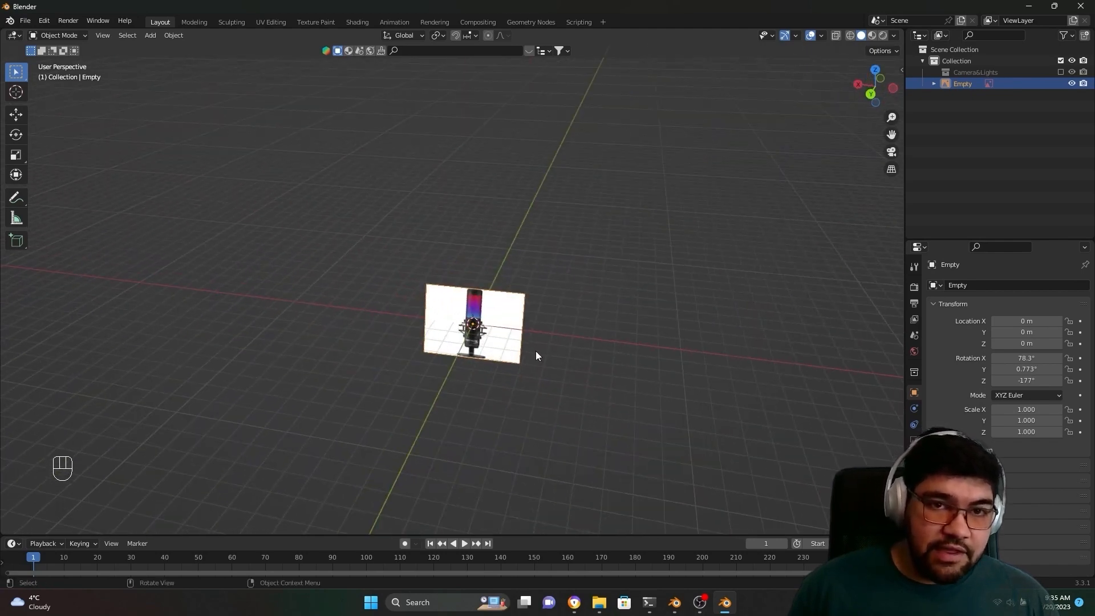
pyautogui.moveTo(536, 351); pyautogui.dragTo(391, 415, button='middle')
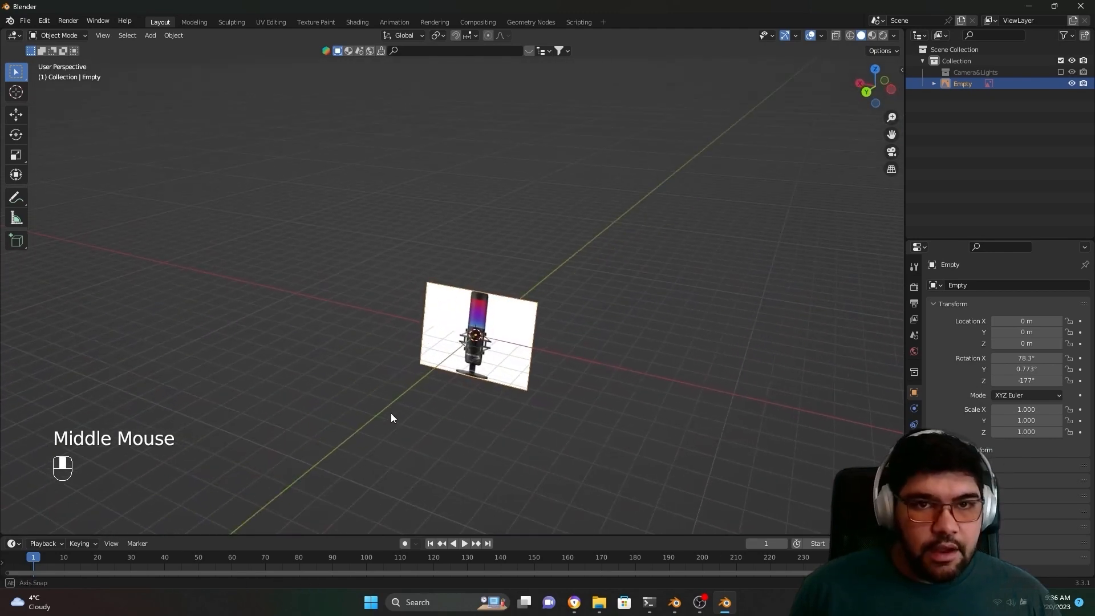
pyautogui.moveTo(479, 423); pyautogui.dragTo(527, 441, button='middle')
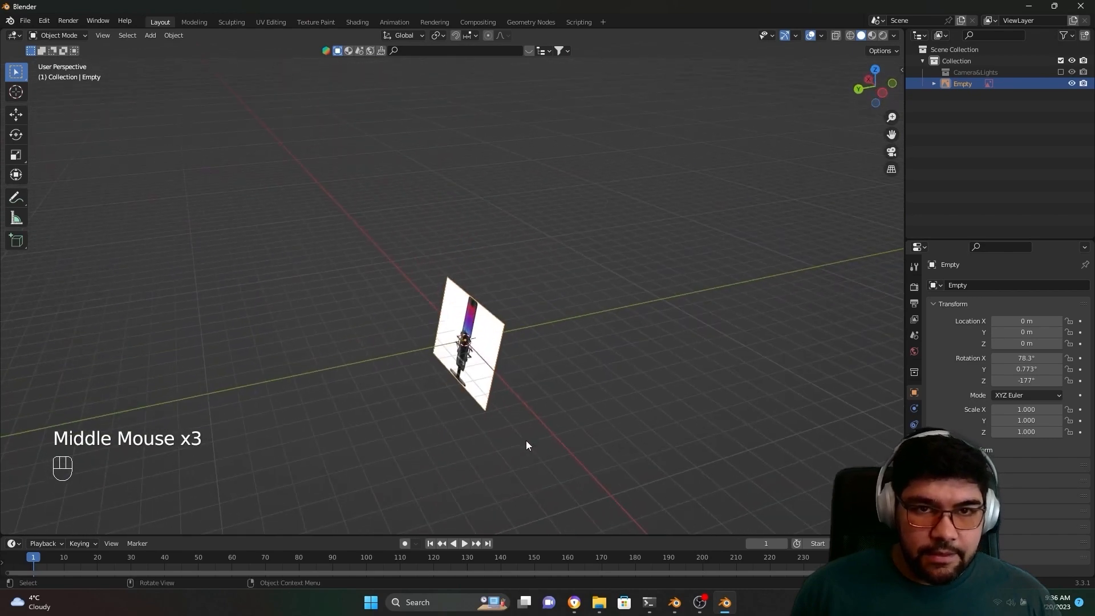
pyautogui.scroll(1, 525, 441)
pyautogui.click(484, 345)
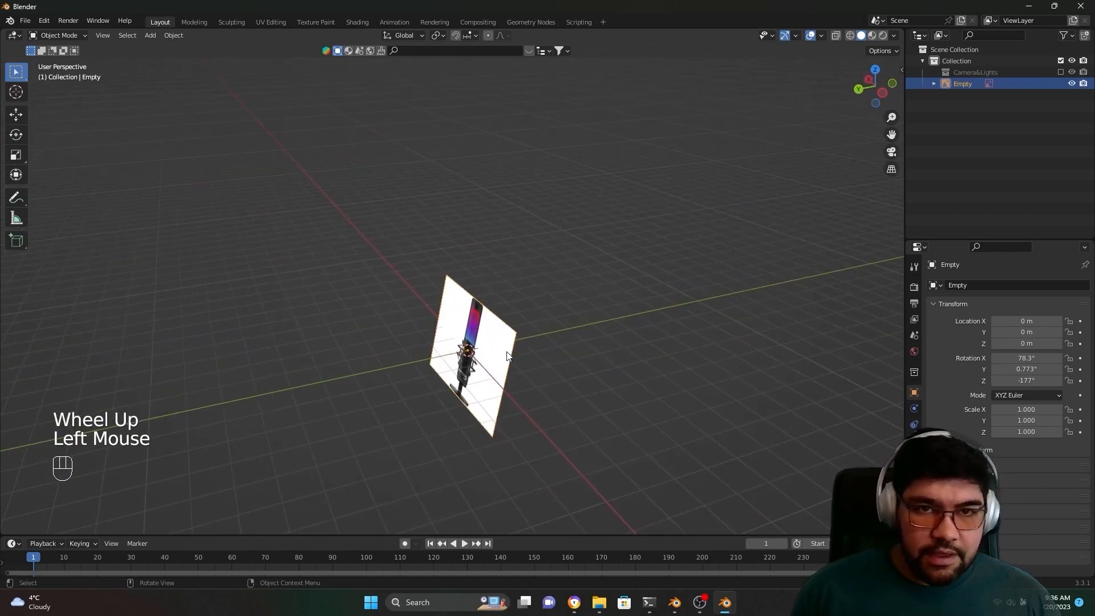
pyautogui.click(510, 356)
pyautogui.click(504, 350)
pyautogui.scroll(1, 504, 350)
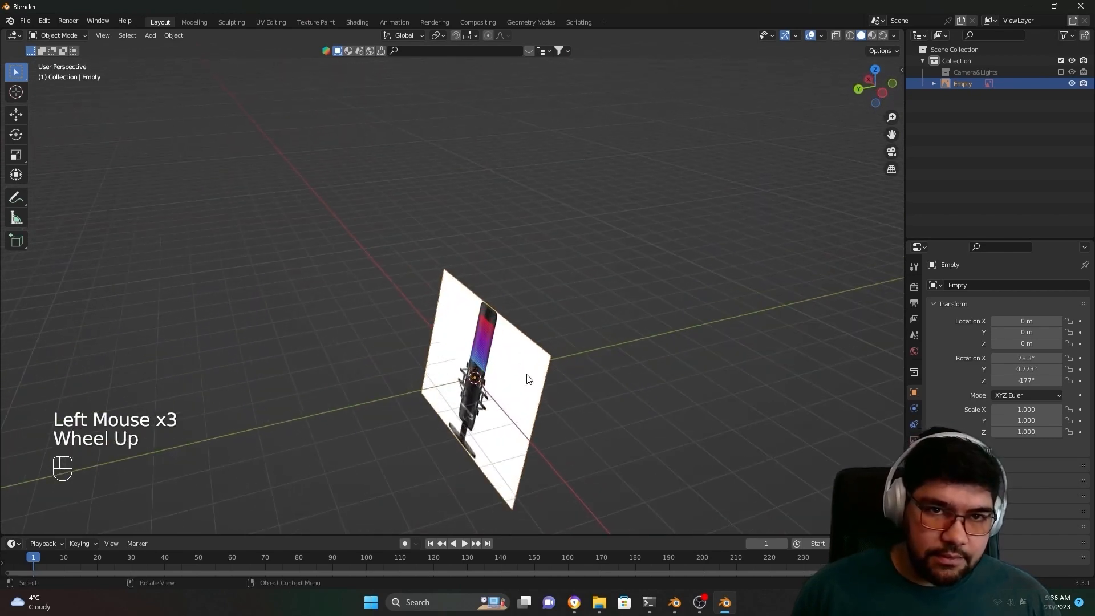
pyautogui.moveTo(504, 350); pyautogui.dragTo(648, 391, button='middle')
pyautogui.scroll(1, 647, 388)
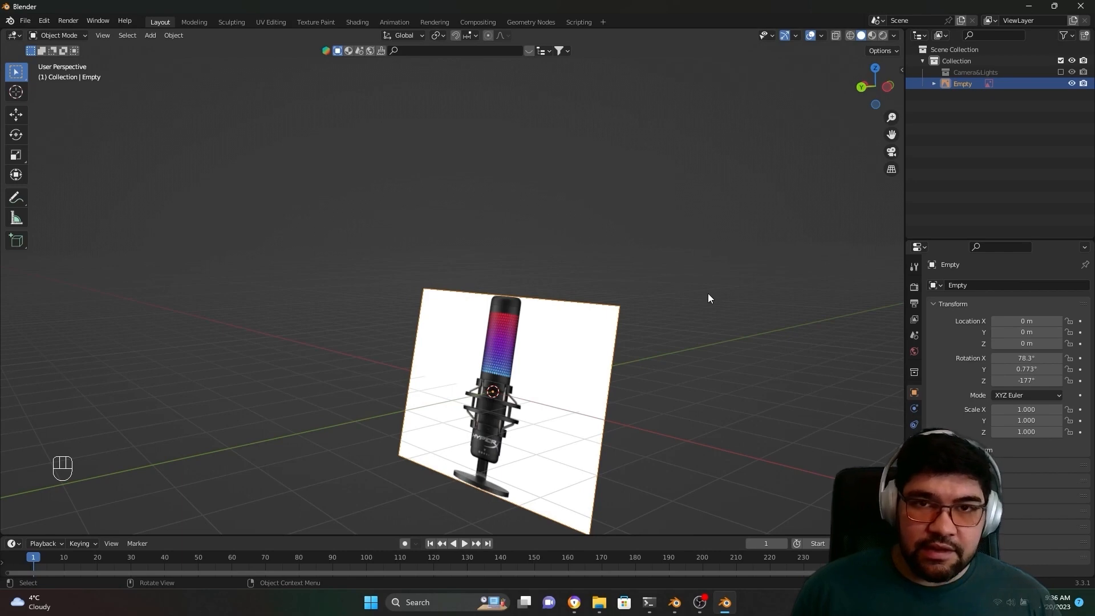
pyautogui.moveTo(708, 298)
pyautogui.mouseDown(button='middle')
pyautogui.moveTo(720, 299)
pyautogui.moveTo(696, 291)
pyautogui.mouseUp(button='middle')
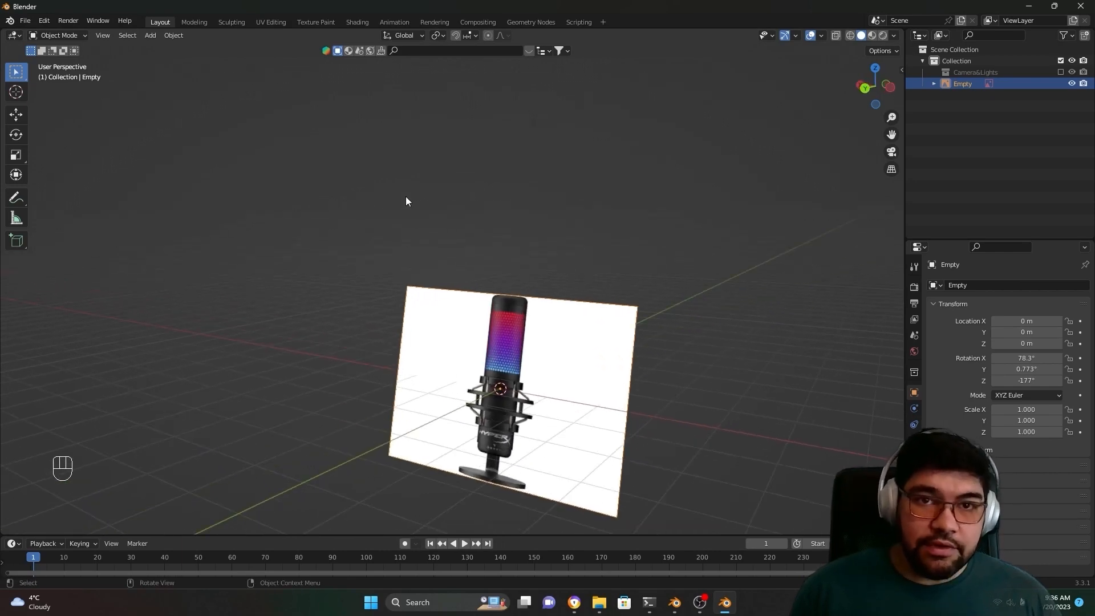
pyautogui.moveTo(692, 370); pyautogui.dragTo(512, 368, button='middle')
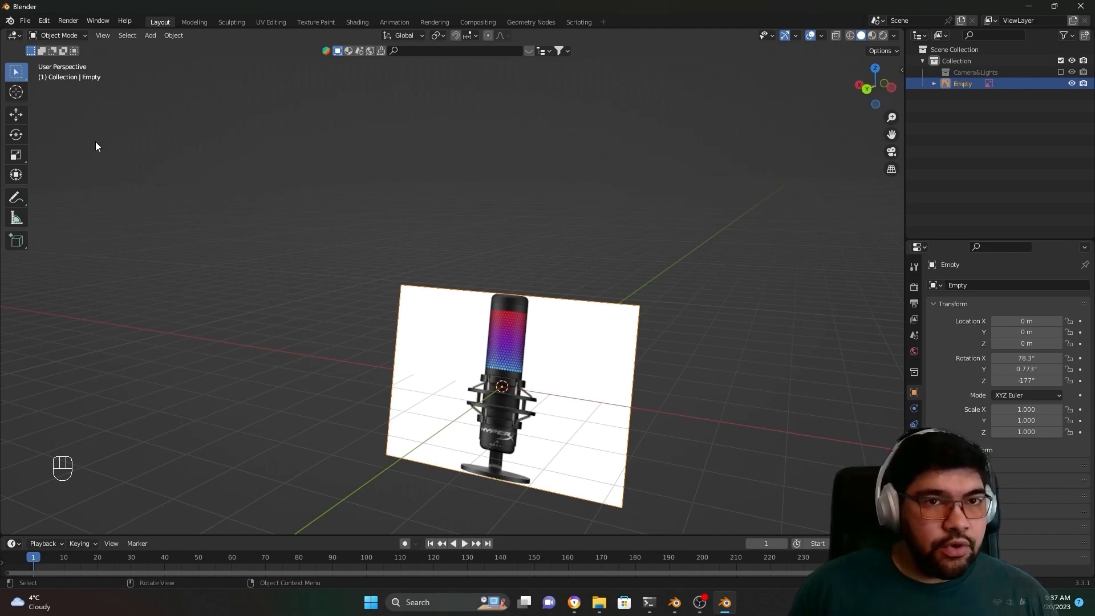
# Step: Hide and show the viewport's toolbar several times
pyautogui.press('t')
pyautogui.press('t')
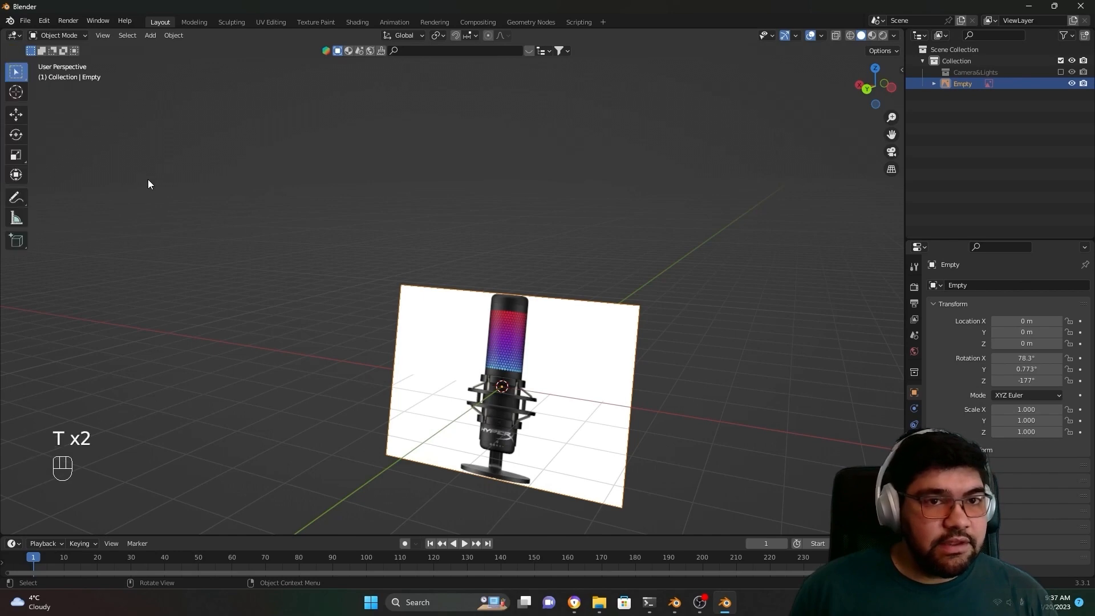
pyautogui.press('t')
pyautogui.press('t')
pyautogui.press('t')
pyautogui.press('t')
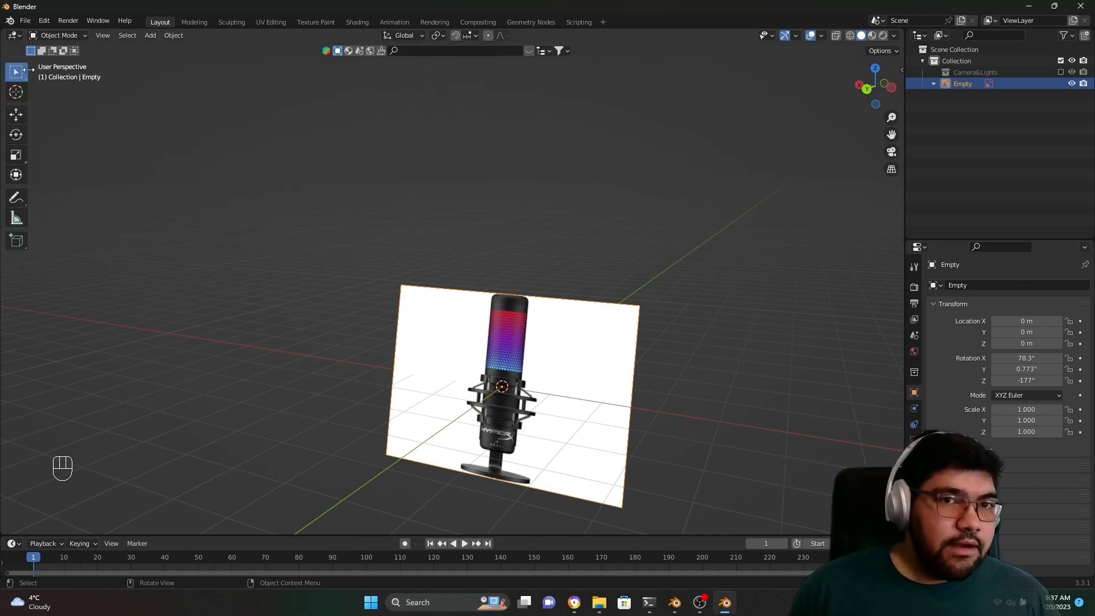
# Step: Try out the Move, Rotate and Scale tools on the reference image
pyautogui.click(16, 115)
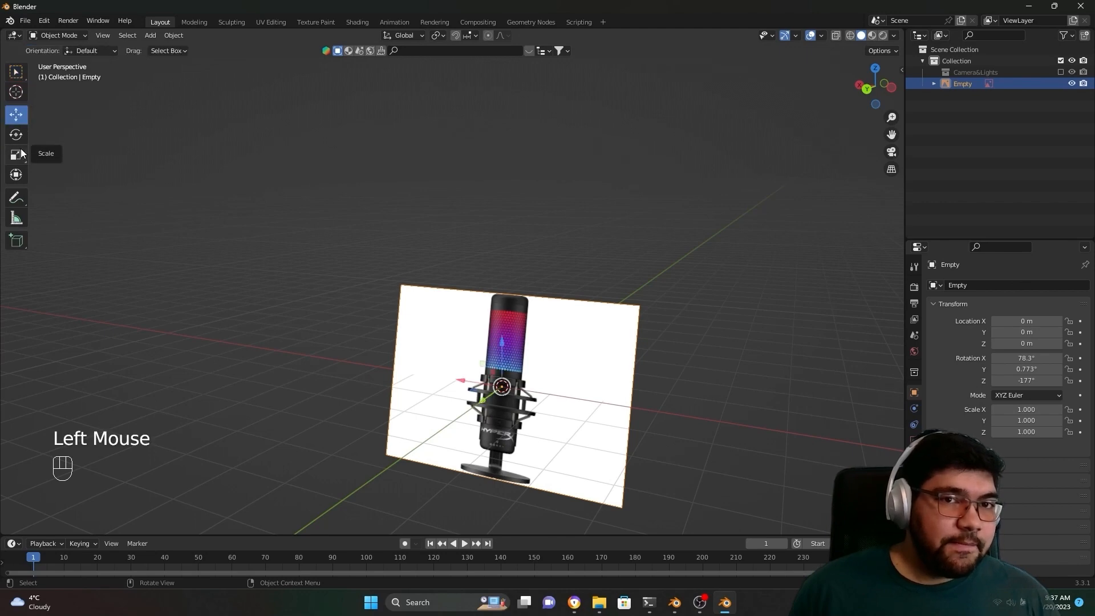
pyautogui.click(17, 137)
pyautogui.click(16, 155)
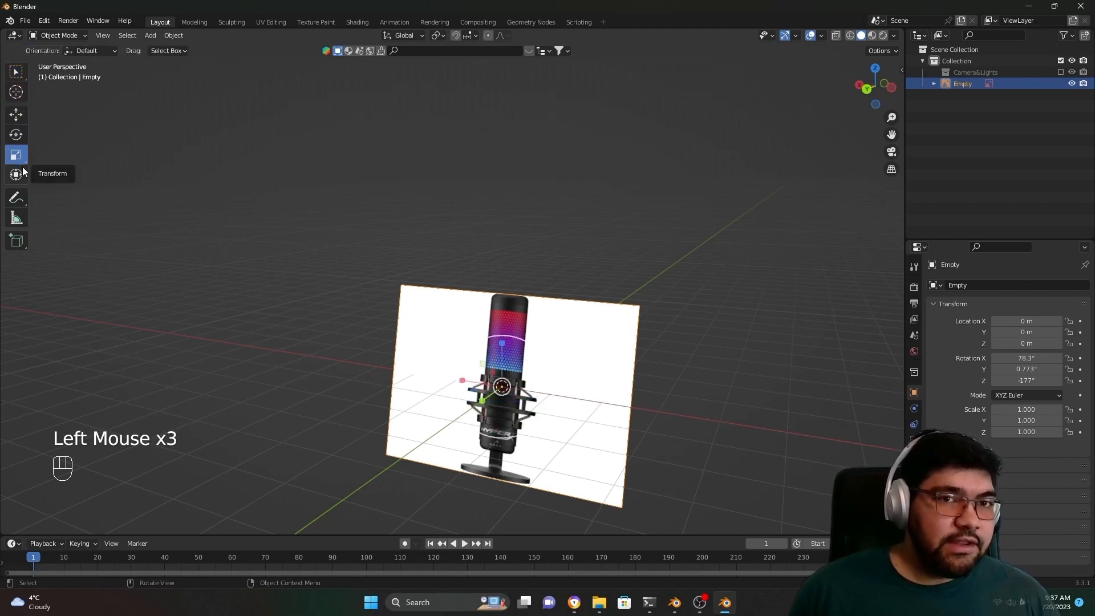
# Step: Use the Move tool to shift the reference image to about 0.29 m on Y and 0.17 m on Z
pyautogui.click(18, 114)
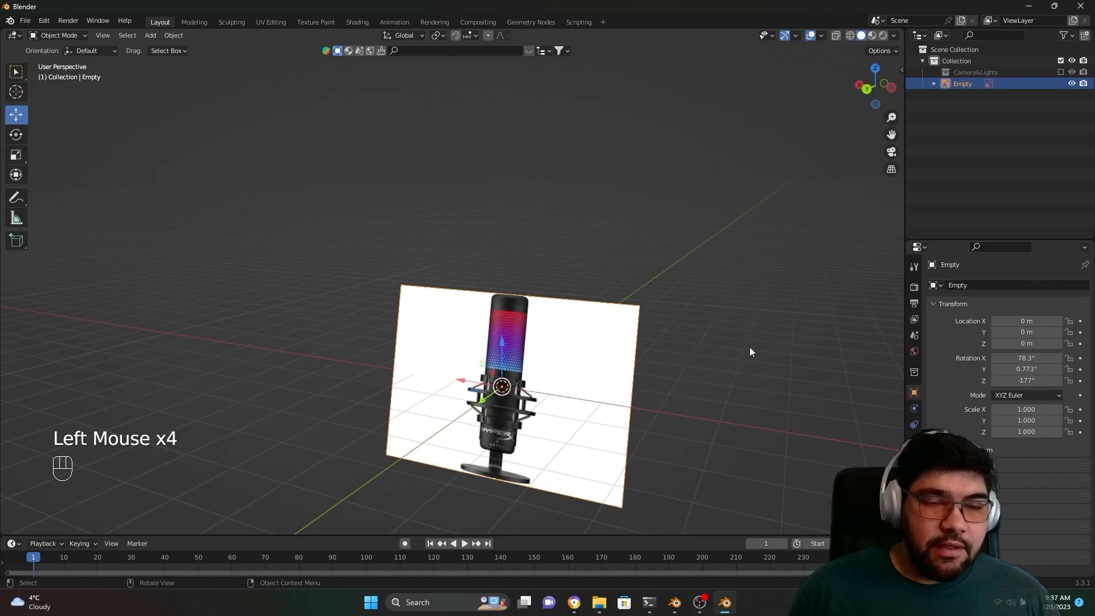
pyautogui.moveTo(417, 373); pyautogui.dragTo(452, 421, button='middle')
pyautogui.scroll(1, 554, 454)
pyautogui.keyDown('shift'); pyautogui.moveTo(579, 477); pyautogui.dragTo(586, 439, button='middle'); pyautogui.keyUp('shift')
pyautogui.scroll(2, 559, 392)
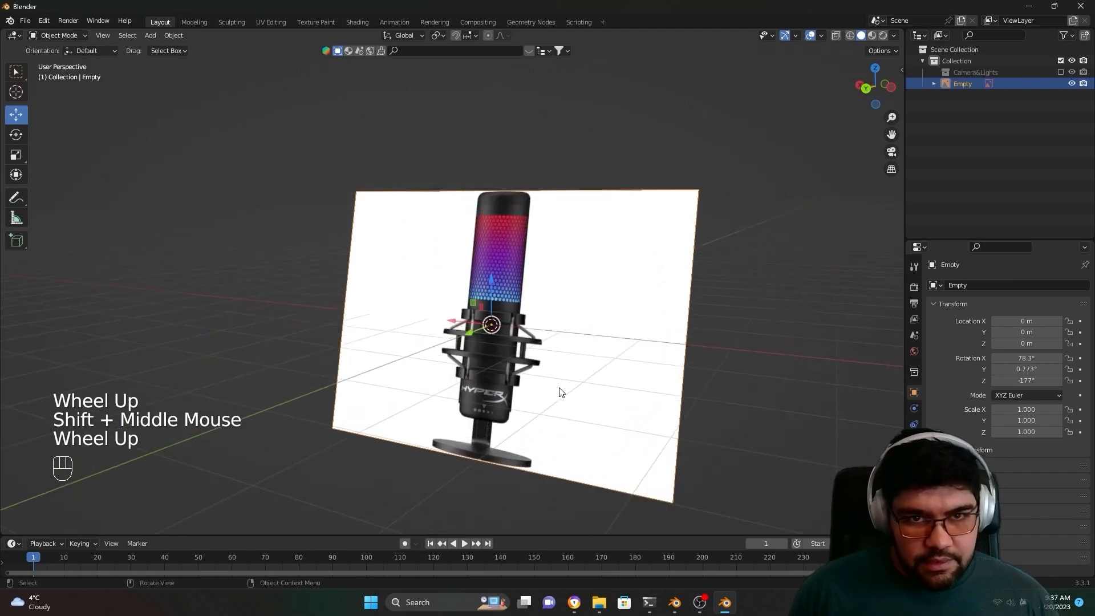
pyautogui.scroll(2, 558, 389)
pyautogui.scroll(-2, 555, 385)
pyautogui.moveTo(556, 386); pyautogui.dragTo(559, 409, button='middle')
pyautogui.moveTo(483, 277); pyautogui.dragTo(483, 330)
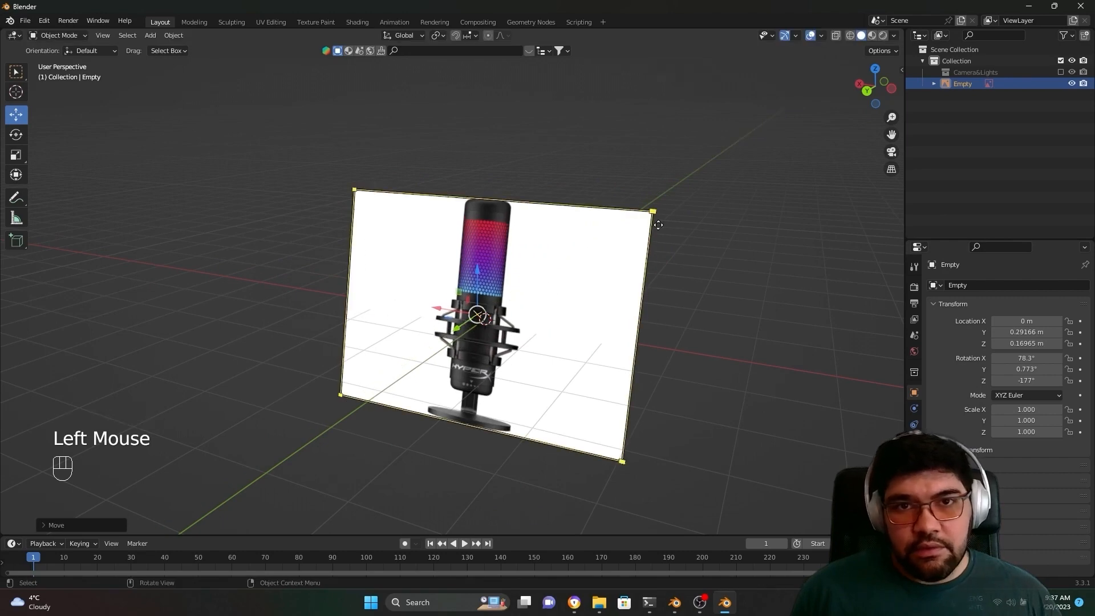
# Step: Move the reference image to about 0.61 m on X and -0.23 m on Z
pyautogui.moveTo(488, 271); pyautogui.dragTo(447, 317)
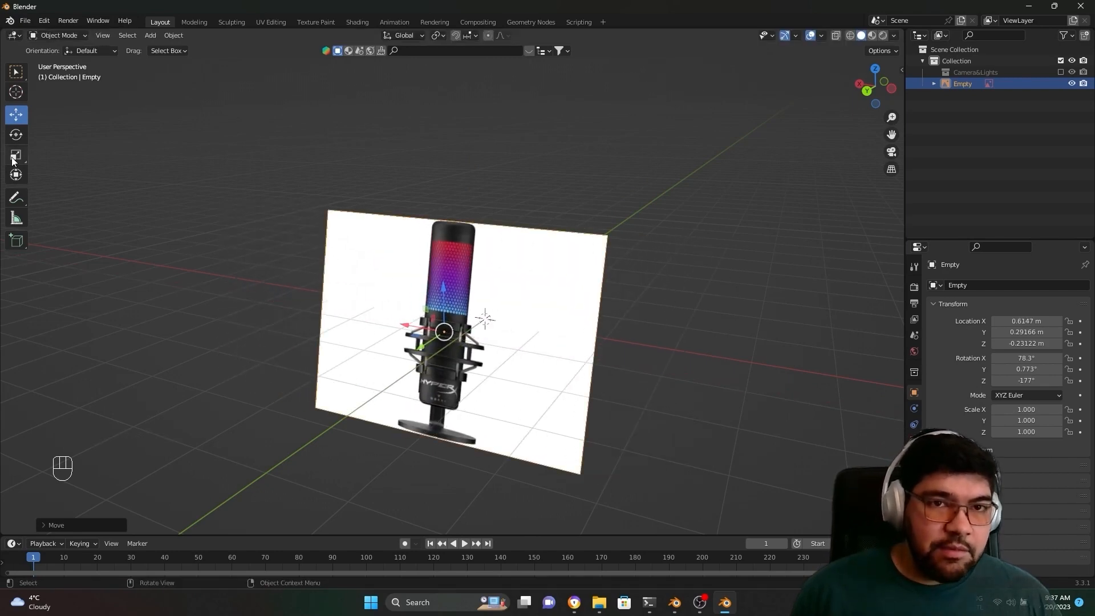
# Step: Try rotating the reference image freely and scaling it vertically, undoing both changes
pyautogui.click(16, 136)
pyautogui.scroll(1, 427, 299)
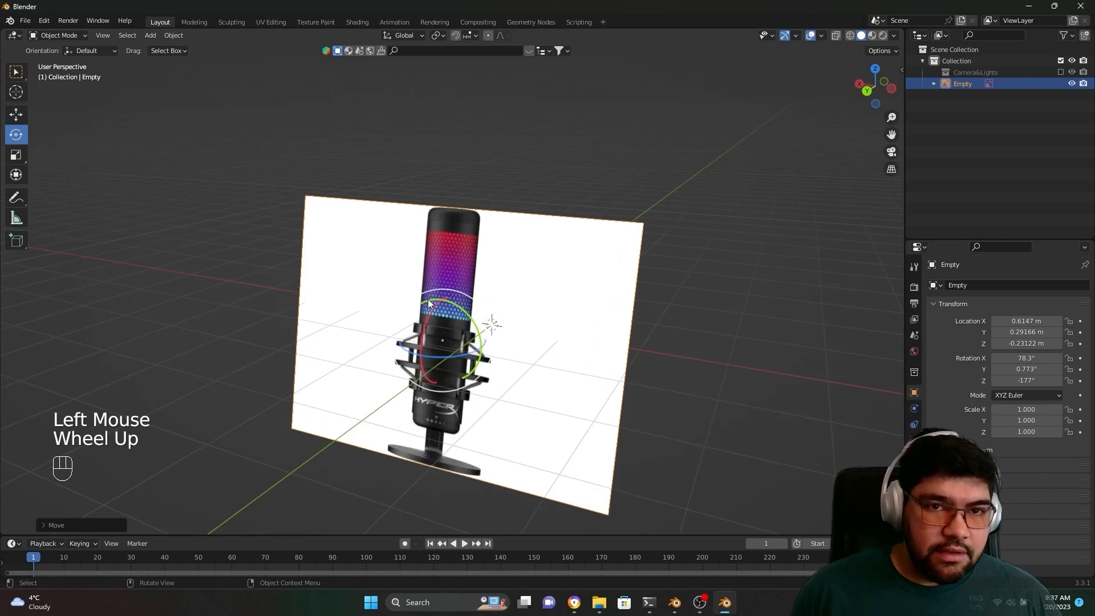
pyautogui.moveTo(431, 310); pyautogui.dragTo(596, 372)
pyautogui.hotkey('ctrl', 'z')
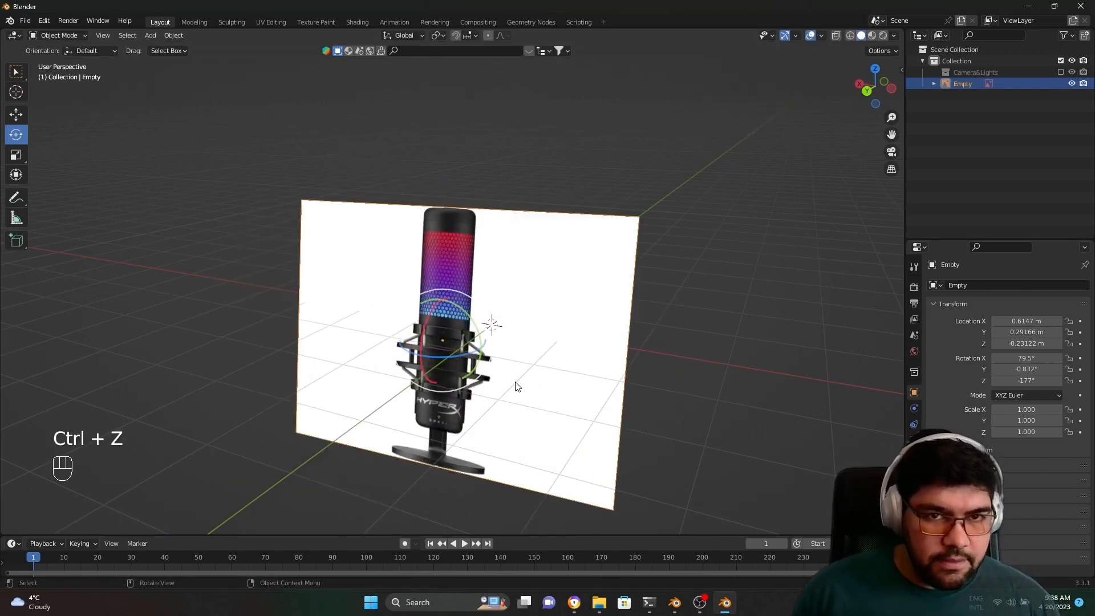
pyautogui.click(16, 155)
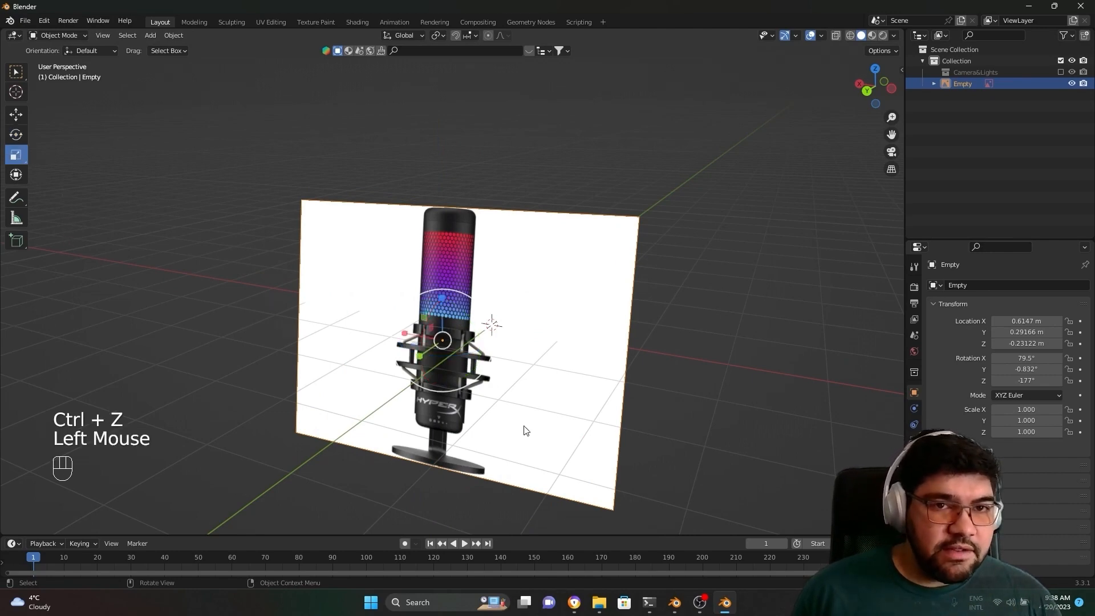
pyautogui.moveTo(440, 299)
pyautogui.mouseDown()
pyautogui.moveTo(454, 216)
pyautogui.moveTo(443, 321)
pyautogui.moveTo(444, 310)
pyautogui.mouseUp()
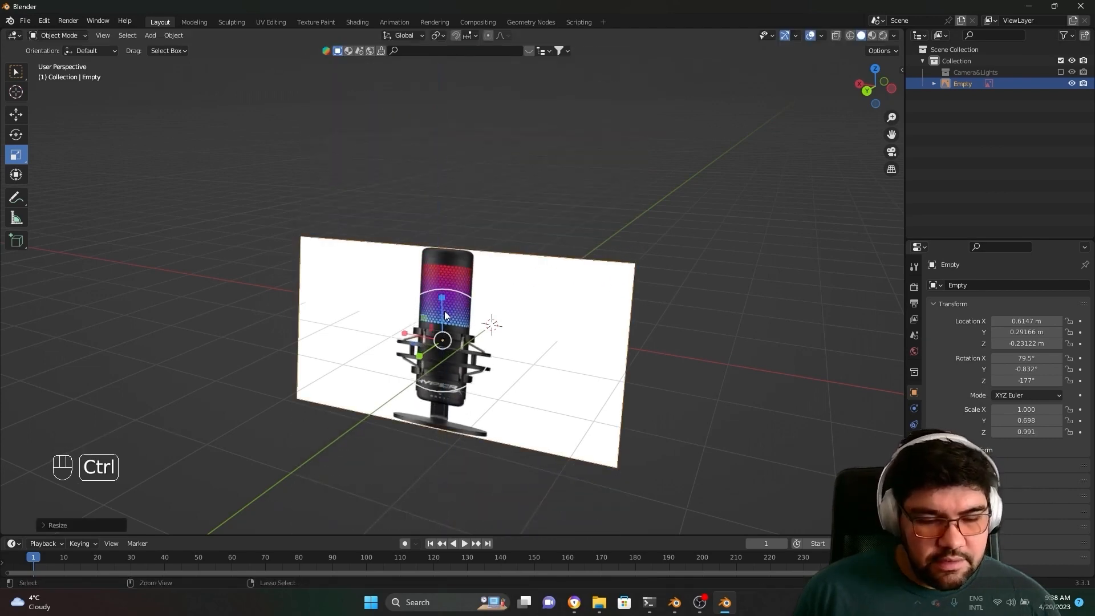
pyautogui.hotkey('ctrl', 'z')
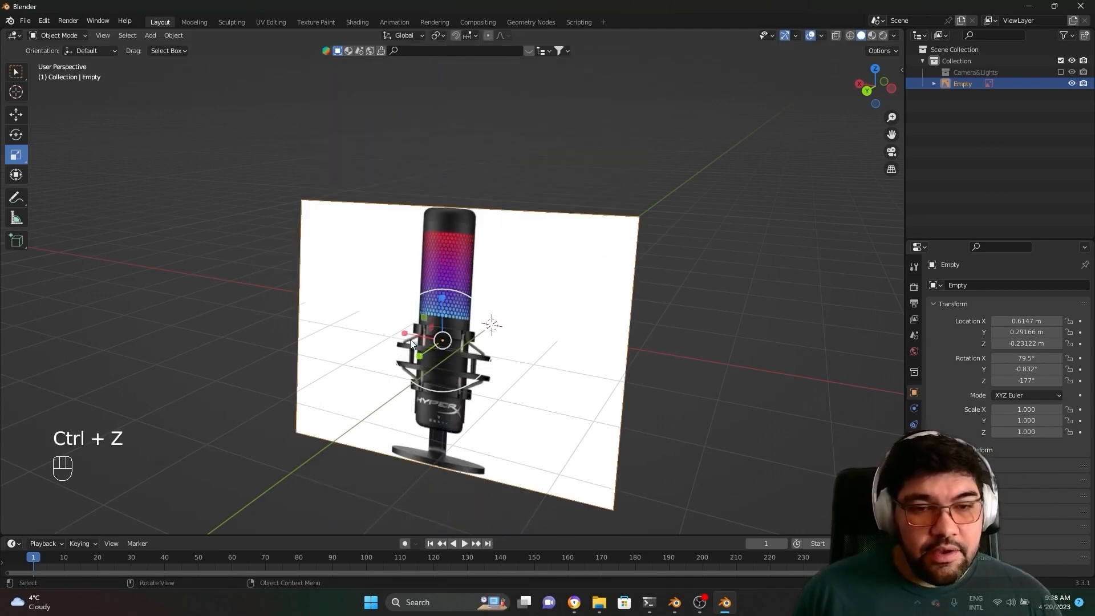
# Step: Show the viewport's sidebar, look through its sections and bring up the reference image's transform properties
pyautogui.scroll(-2, 456, 393)
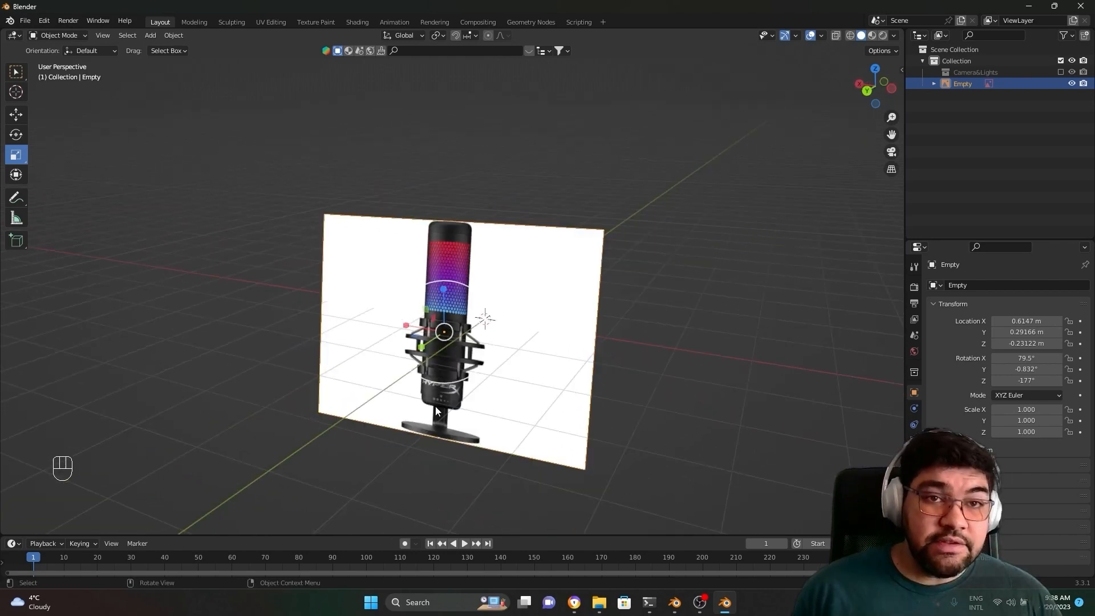
pyautogui.moveTo(435, 406); pyautogui.dragTo(382, 428, button='middle')
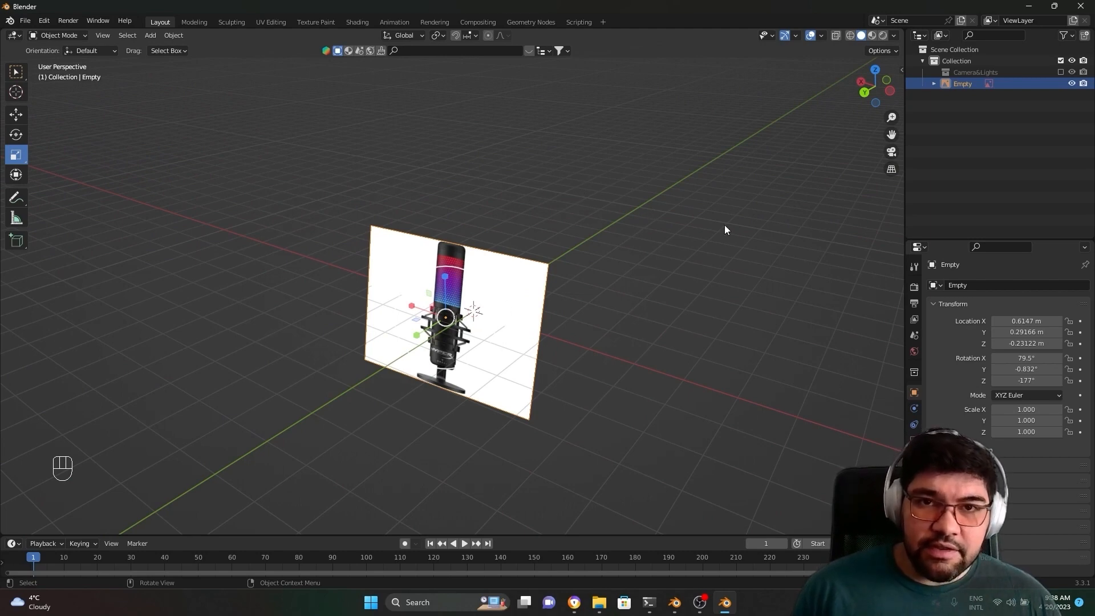
pyautogui.click(901, 70)
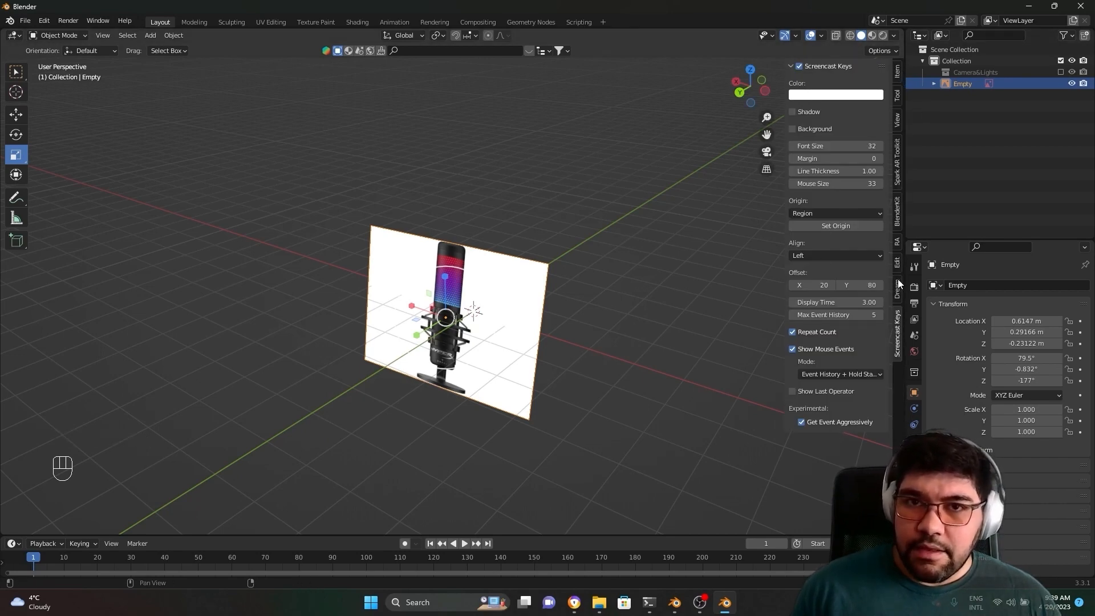
pyautogui.click(898, 117)
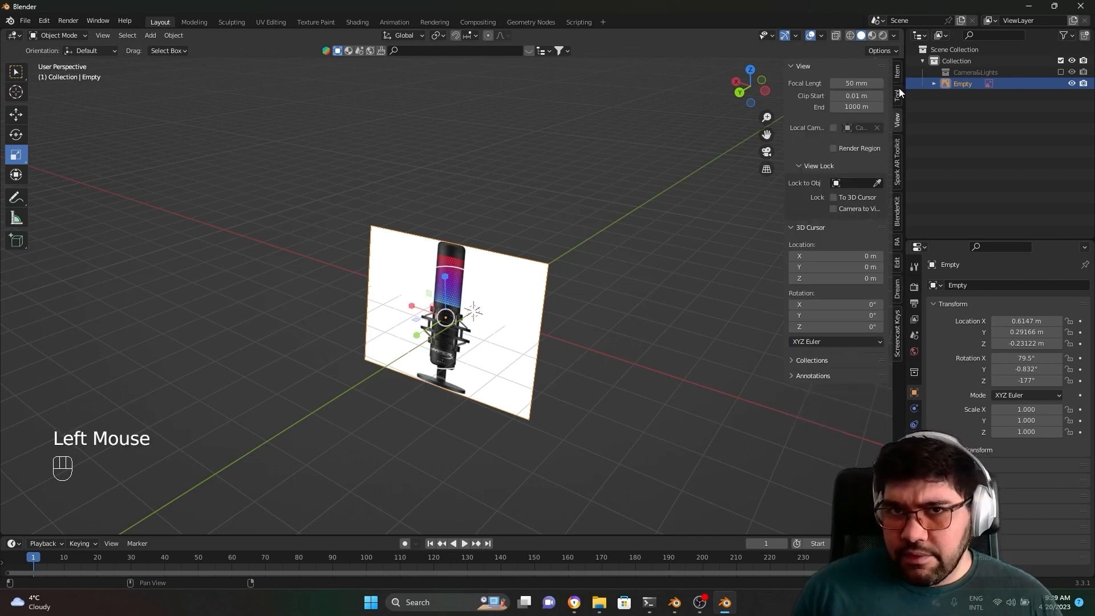
pyautogui.click(897, 78)
pyautogui.click(896, 95)
pyautogui.click(897, 120)
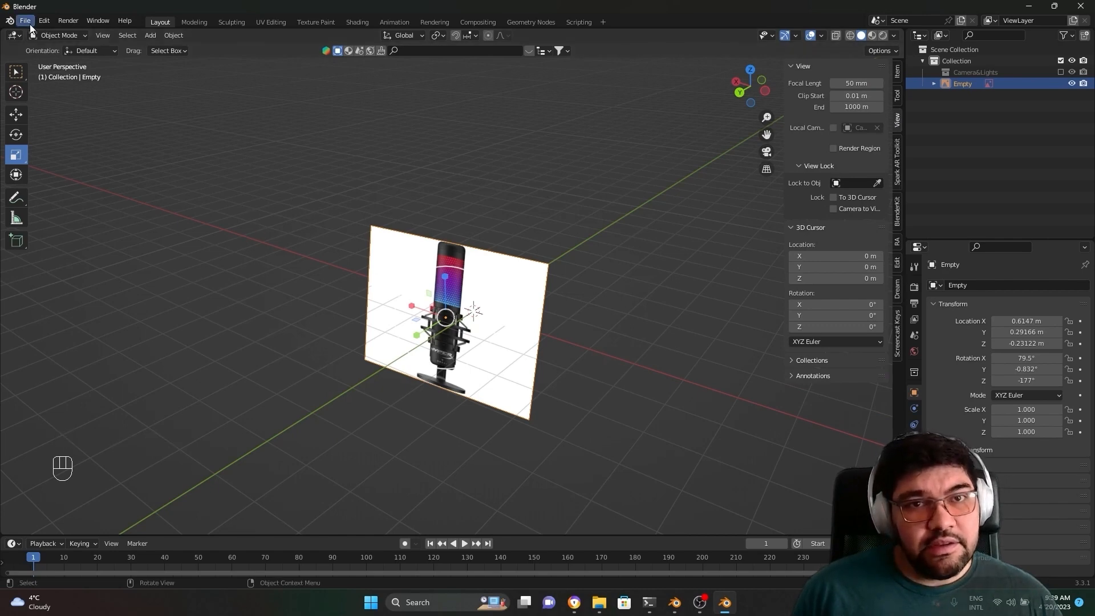
pyautogui.click(897, 162)
pyautogui.click(896, 242)
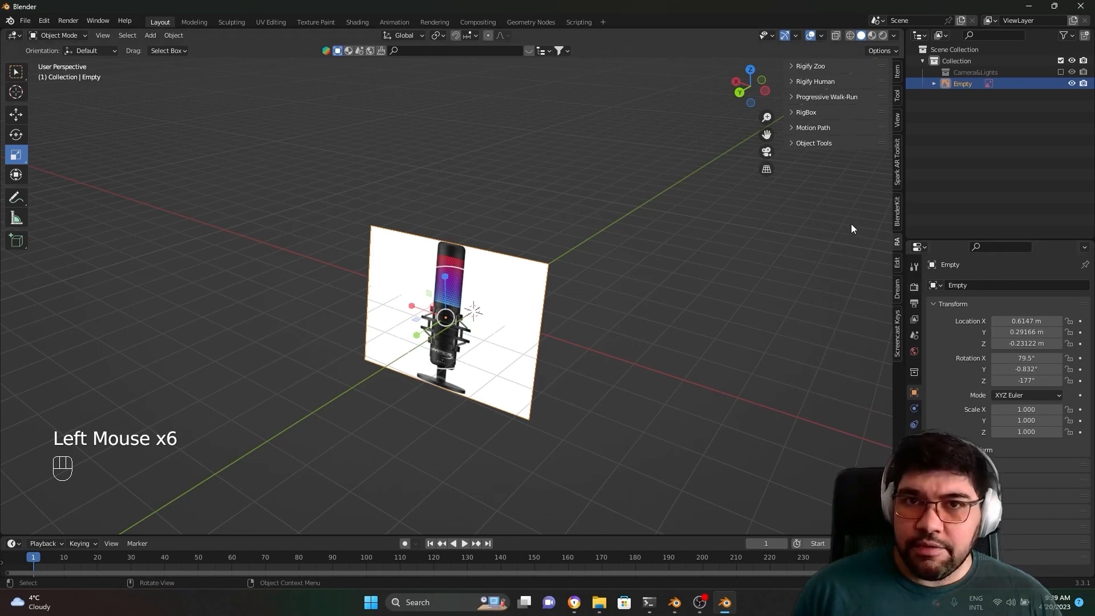
pyautogui.click(896, 73)
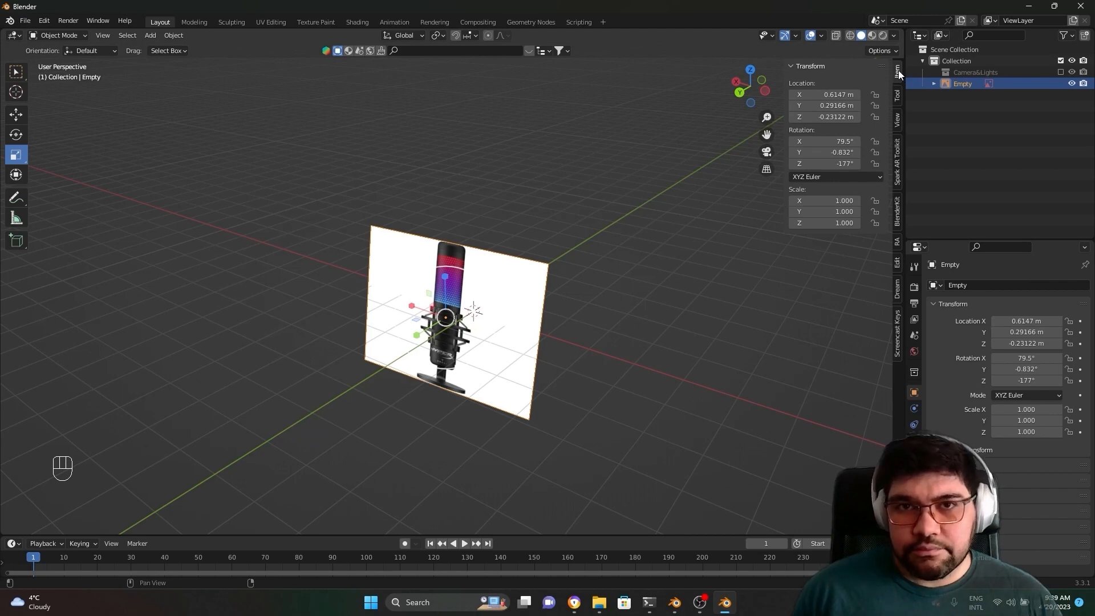
# Step: Set the reference image's X rotation to exactly 90° so that it stands upright
pyautogui.click(529, 296)
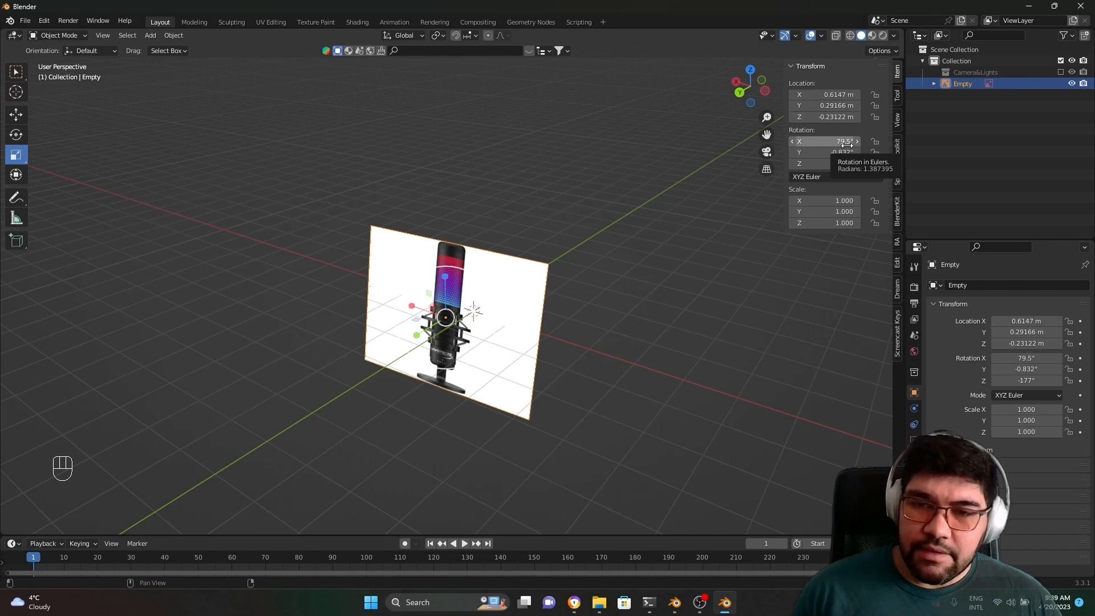
pyautogui.moveTo(547, 335); pyautogui.dragTo(540, 366, button='middle')
pyautogui.click(827, 140)
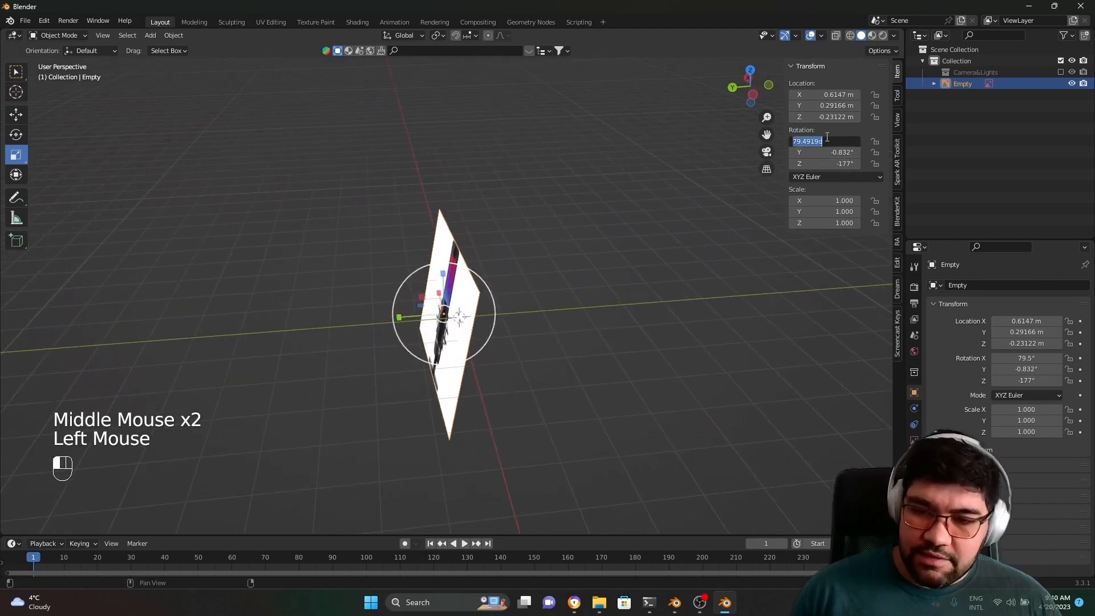
pyautogui.write('90')
pyautogui.press('Return')
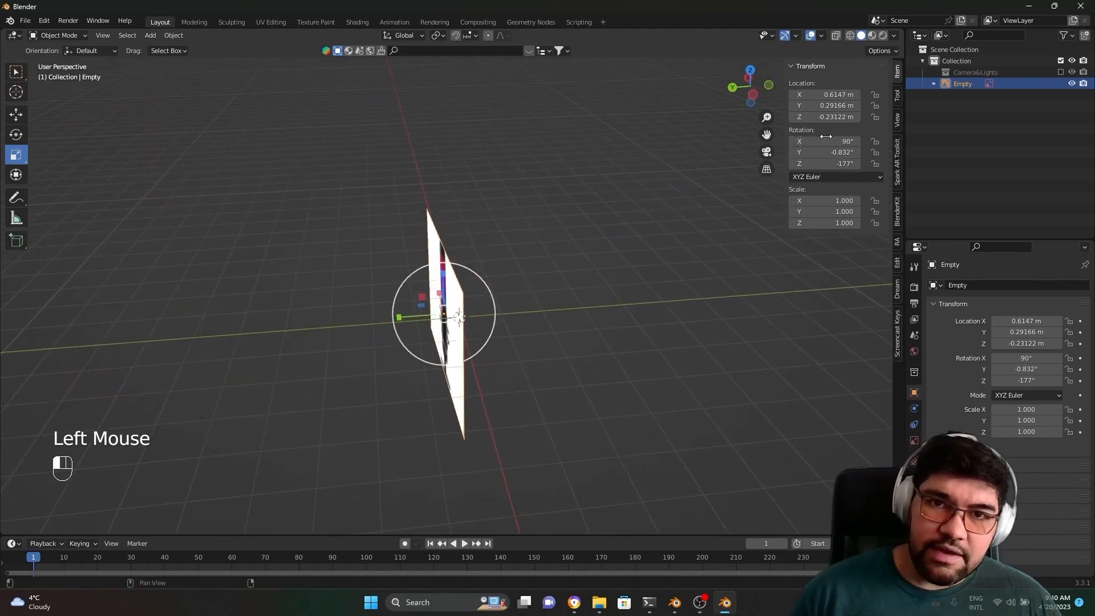
# Step: Set the reference image's Y and Z rotation to 0°
pyautogui.moveTo(559, 285); pyautogui.dragTo(631, 388, button='middle')
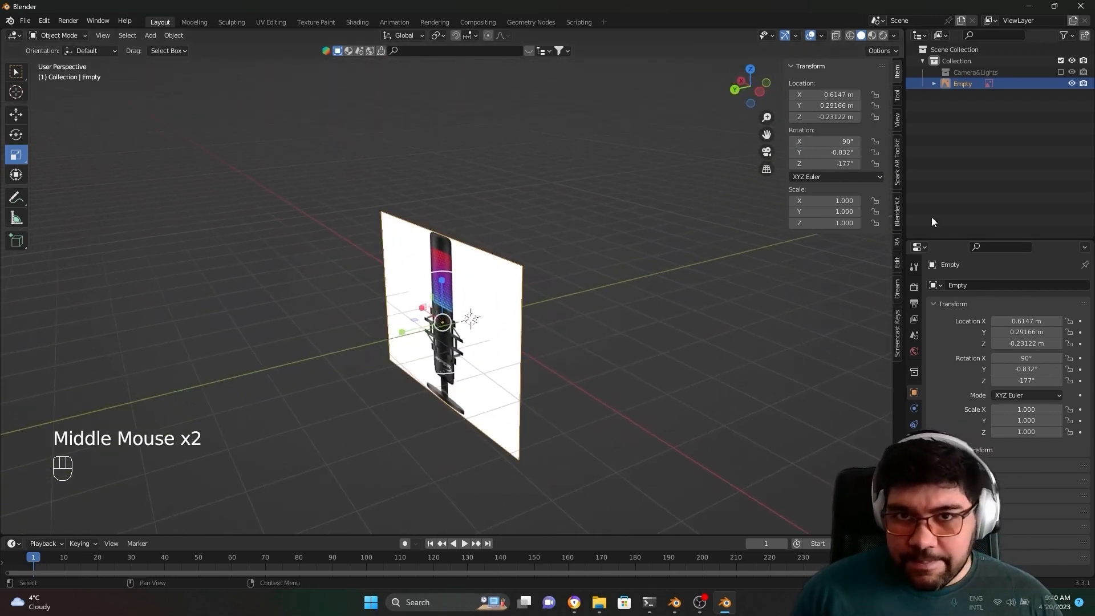
pyautogui.click(824, 152)
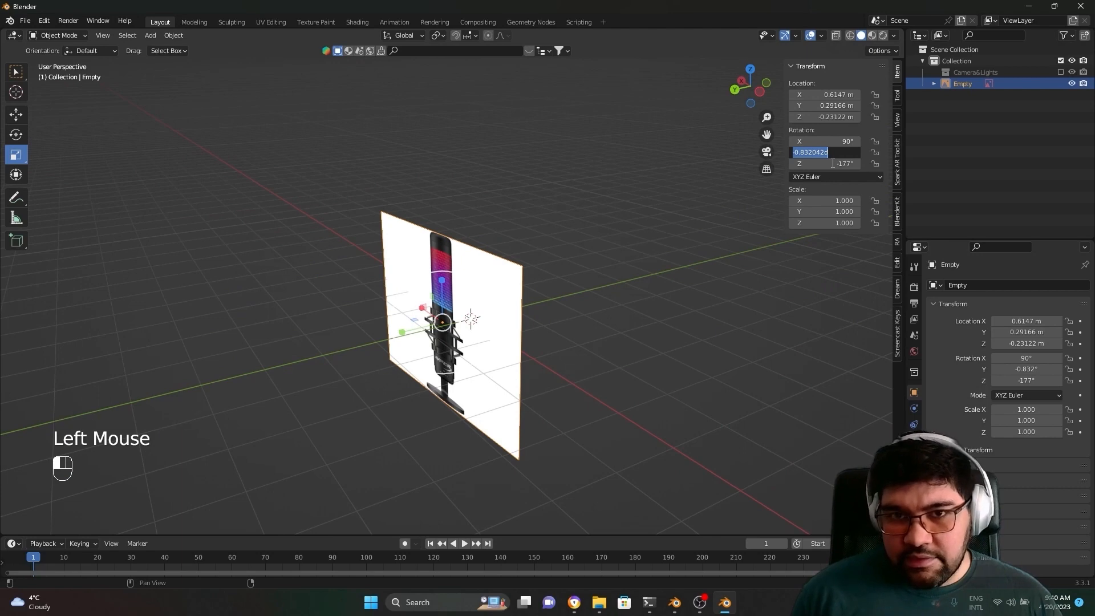
pyautogui.press('Return')
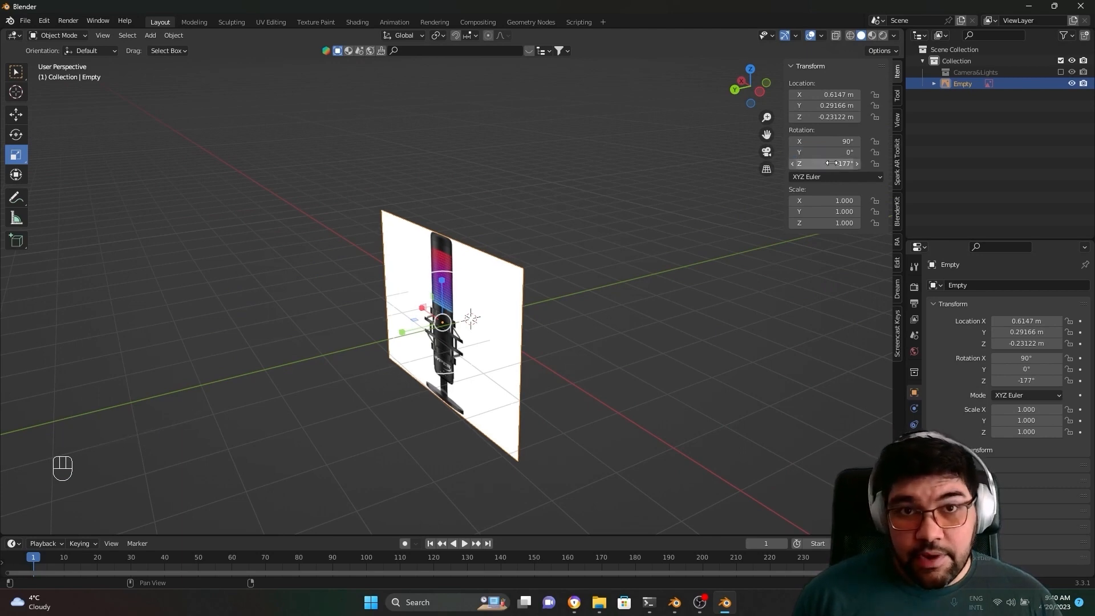
pyautogui.moveTo(815, 268); pyautogui.dragTo(796, 249, button='middle')
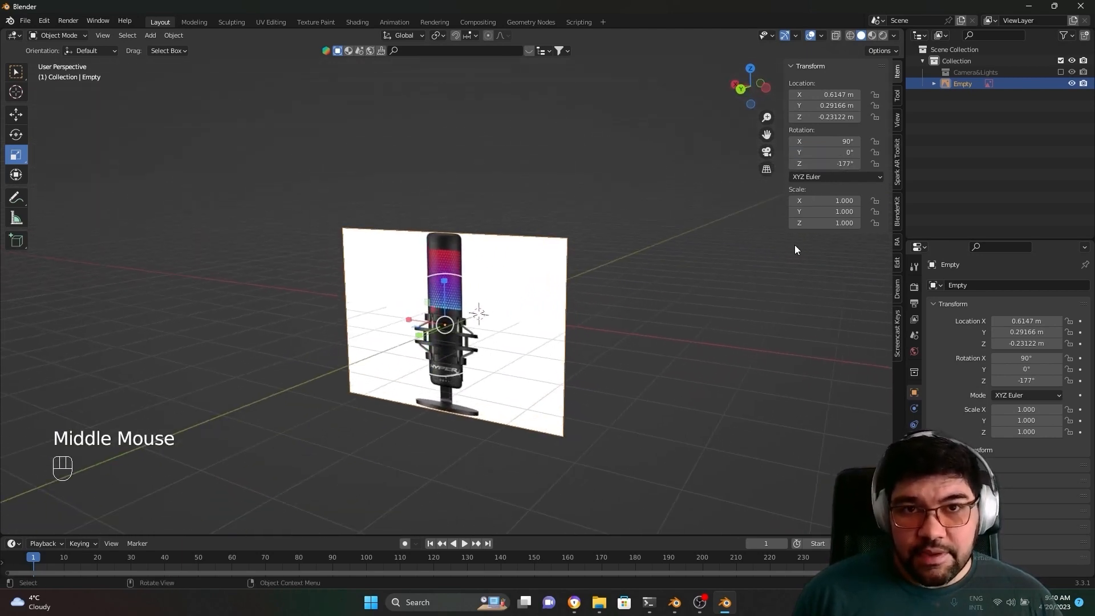
pyautogui.click(826, 167)
pyautogui.write('0')
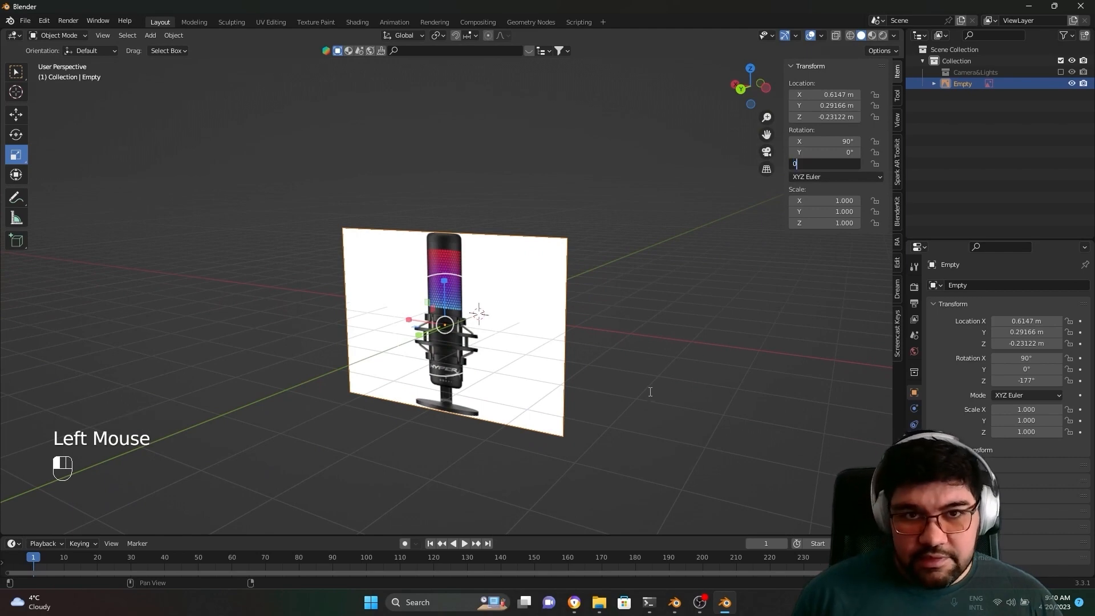
pyautogui.press('Return')
# Step: Return to the selection tool and shift the reference image to about -3.21 m on Y and 0.70 m on Z
pyautogui.moveTo(675, 367); pyautogui.dragTo(786, 362, button='middle')
pyautogui.moveTo(702, 434); pyautogui.dragTo(444, 188, button='middle')
pyautogui.scroll(-1, 563, 367)
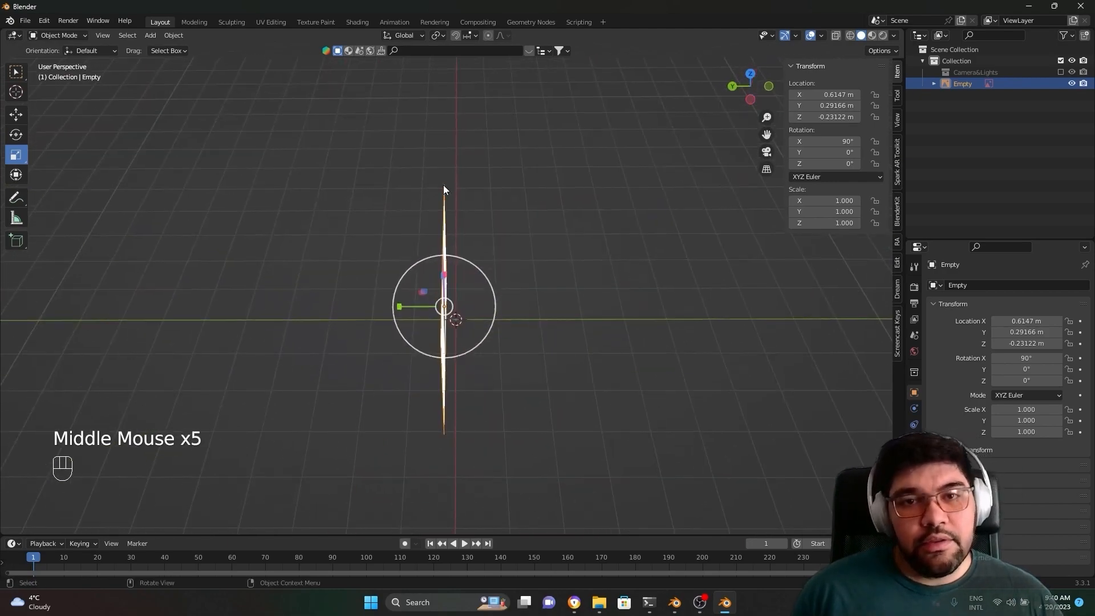
pyautogui.moveTo(484, 420); pyautogui.dragTo(507, 398, button='middle')
pyautogui.press('w')
pyautogui.scroll(-1, 507, 398)
pyautogui.scroll(1, 516, 393)
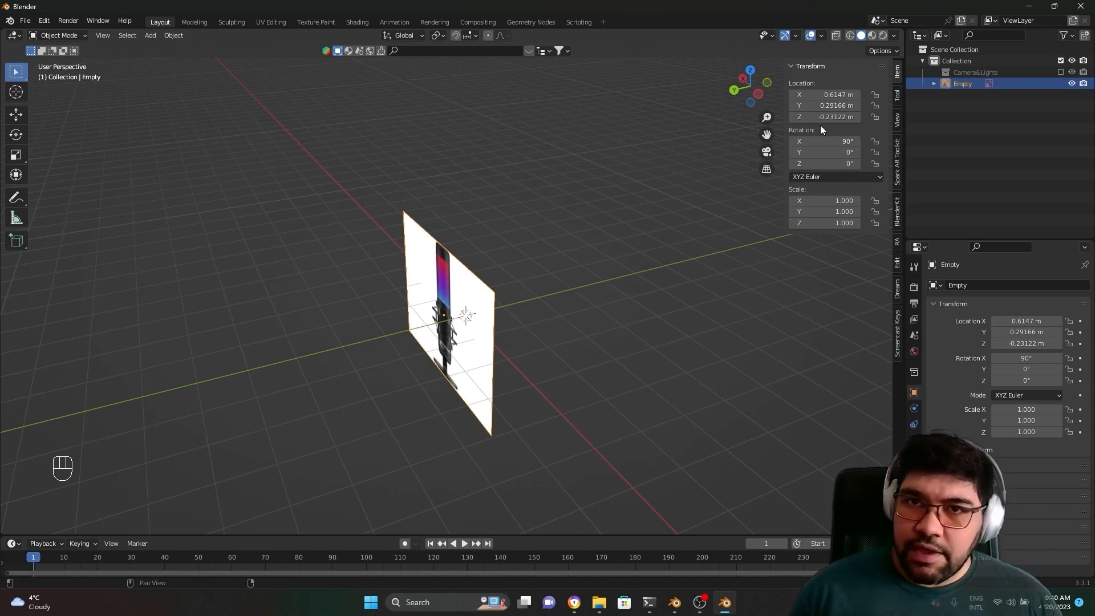
pyautogui.moveTo(815, 105)
pyautogui.mouseDown()
pyautogui.moveTo(852, 105)
pyautogui.moveTo(709, 104)
pyautogui.moveTo(808, 113)
pyautogui.mouseUp()
pyautogui.moveTo(832, 116); pyautogui.dragTo(858, 117)
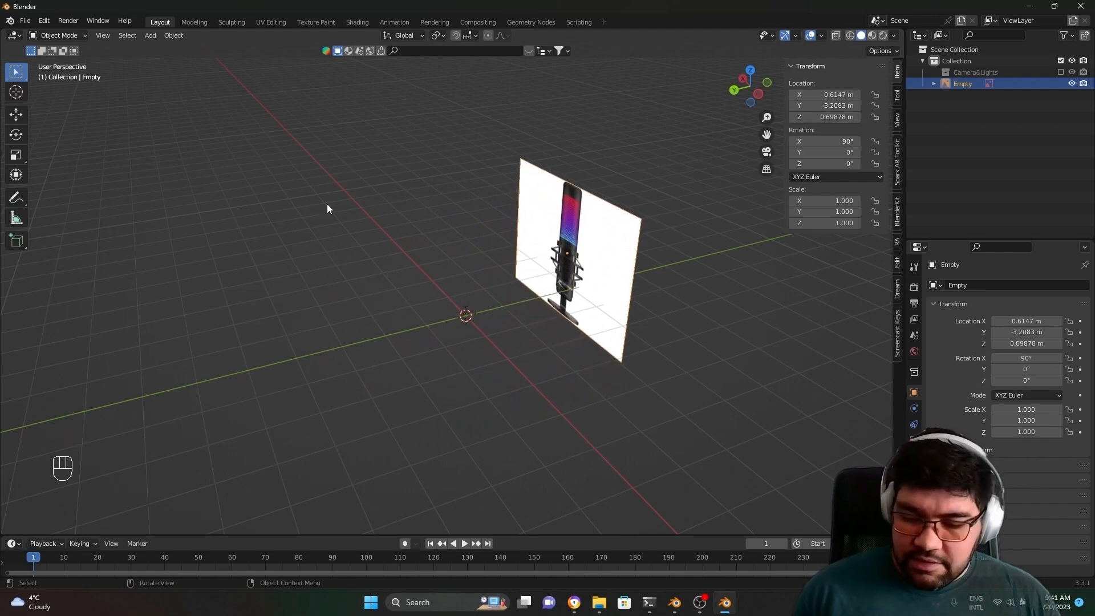
# Step: Examine the reference image's placement in the front, top, right and left orthographic views
pyautogui.press('KP_1')
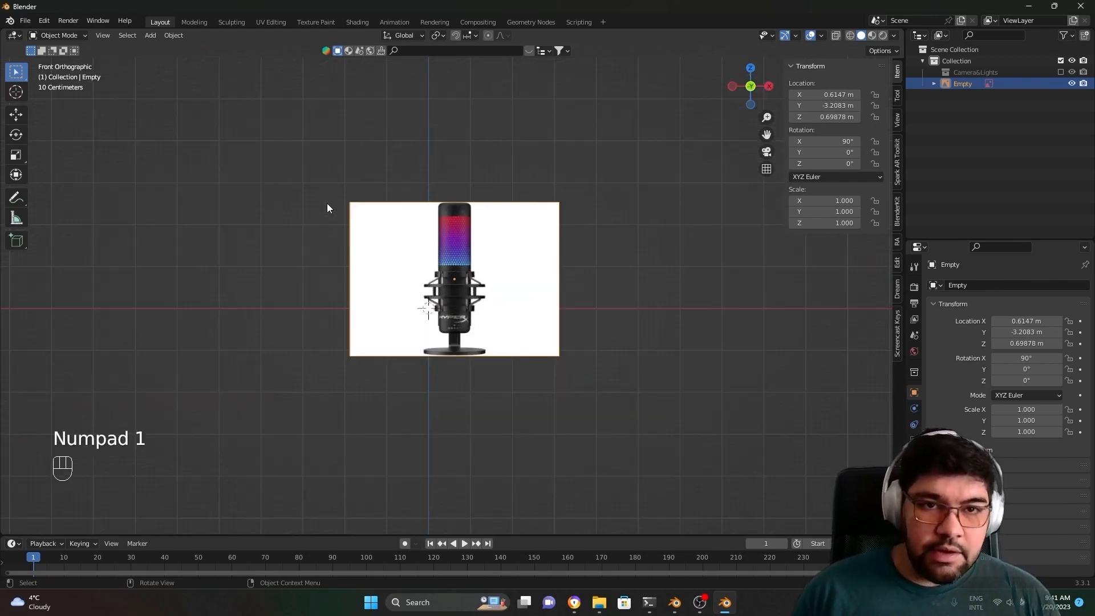
pyautogui.scroll(3, 547, 304)
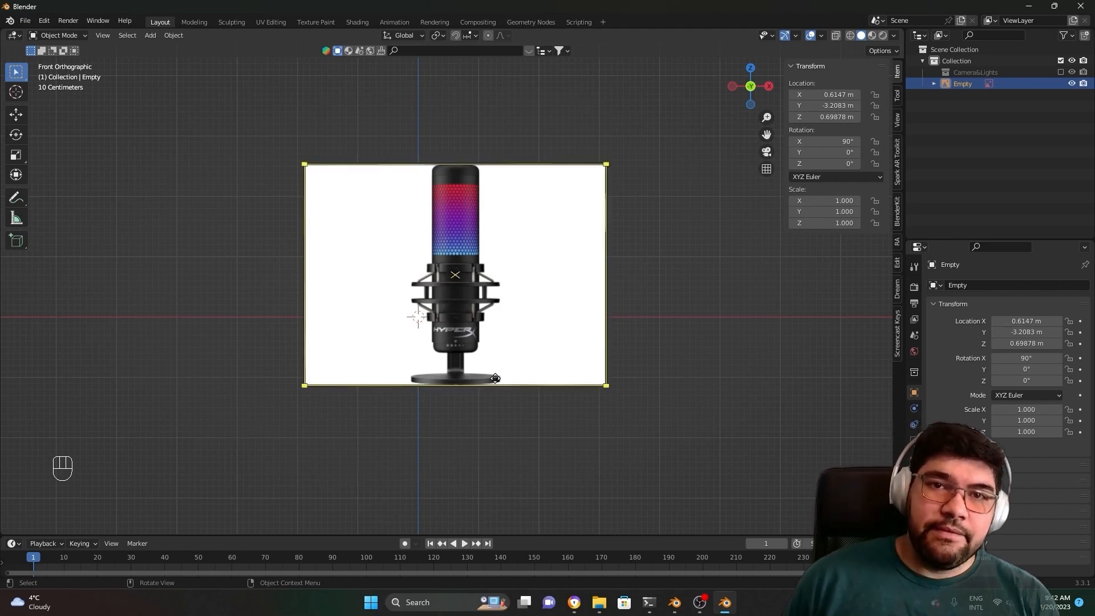
pyautogui.scroll(-2, 754, 85)
pyautogui.click(751, 72)
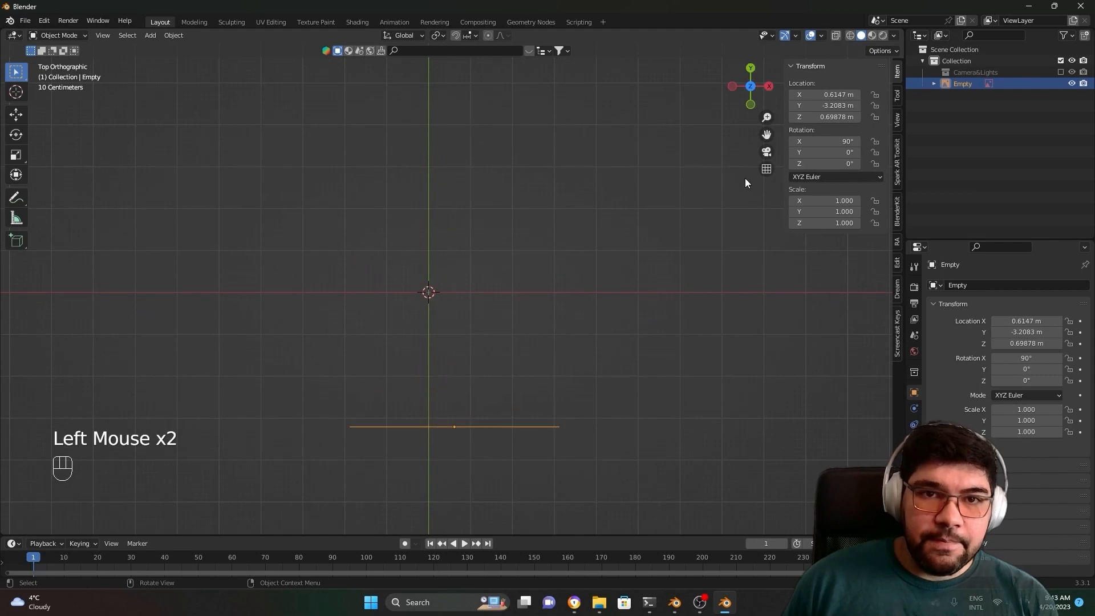
pyautogui.click(770, 87)
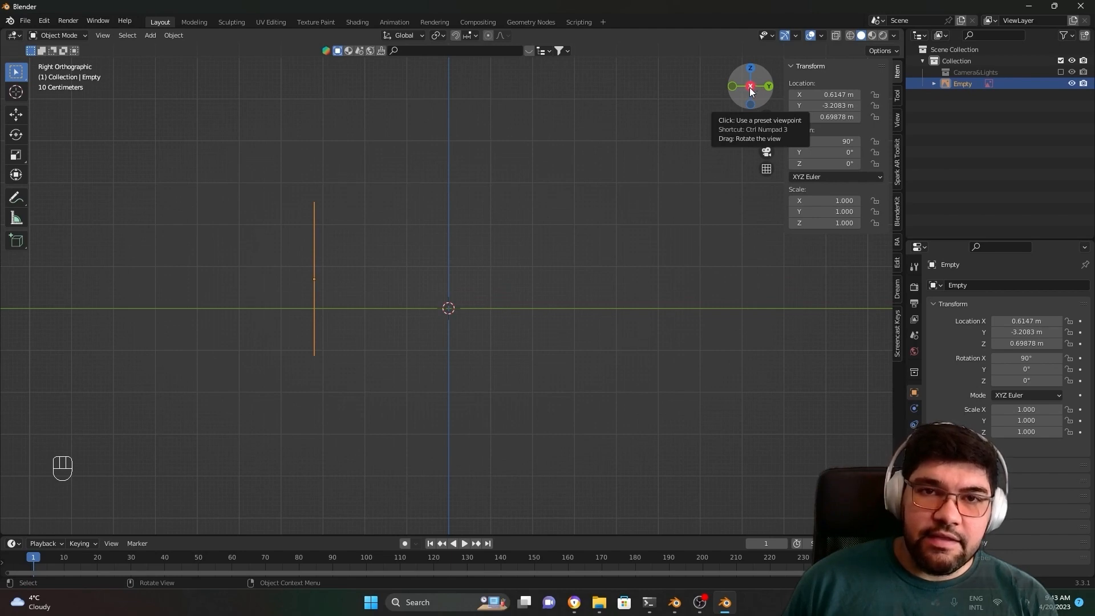
pyautogui.click(751, 87)
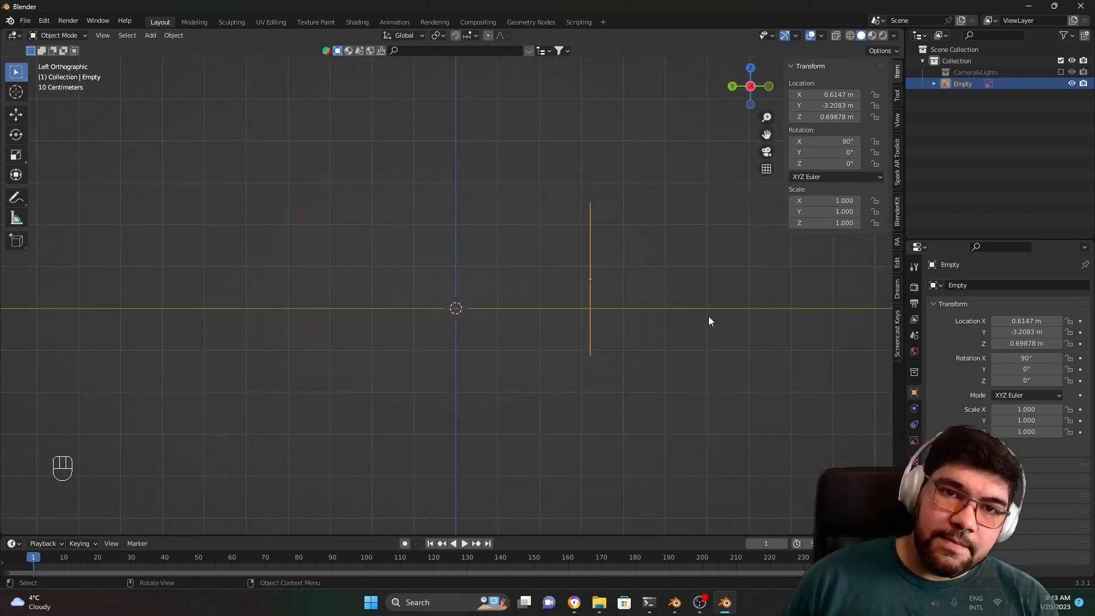
pyautogui.scroll(2, 708, 316)
# Step: Look at the scene from the top, and flip repeatedly between opposite preset views, ending on the back view
pyautogui.click(750, 71)
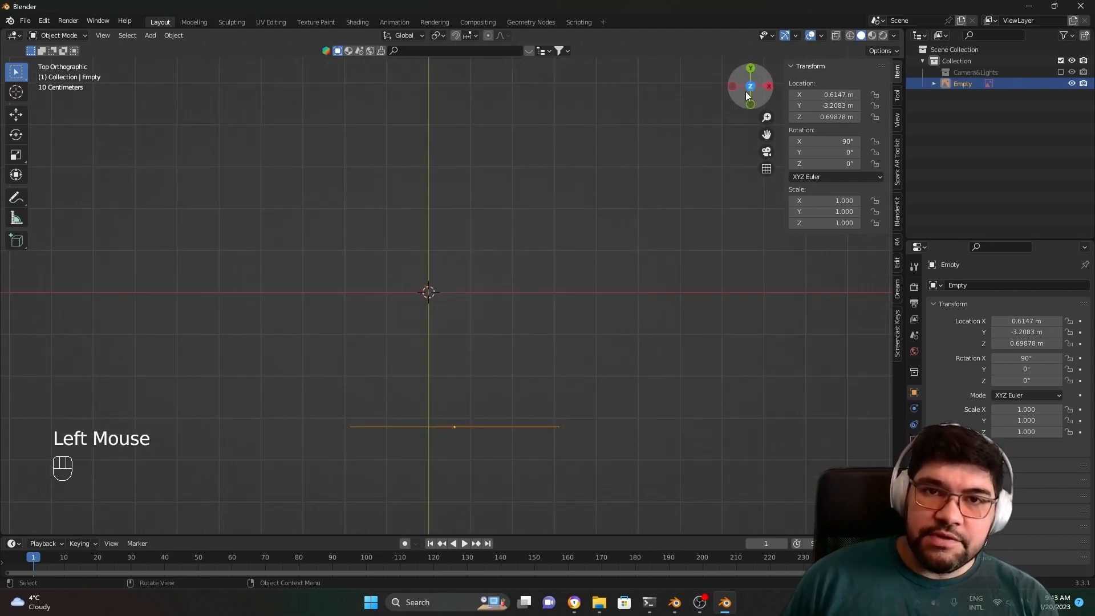
pyautogui.click(751, 71)
pyautogui.click(756, 90)
pyautogui.click(755, 90)
pyautogui.click(756, 91)
pyautogui.click(755, 90)
pyautogui.click(755, 90)
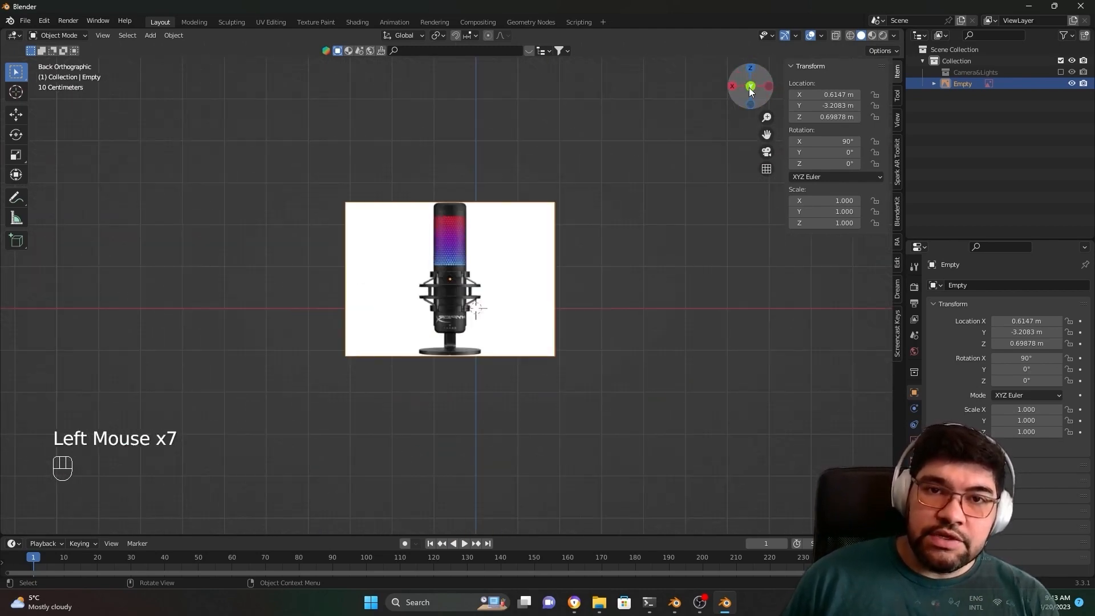
pyautogui.click(754, 93)
pyautogui.click(753, 93)
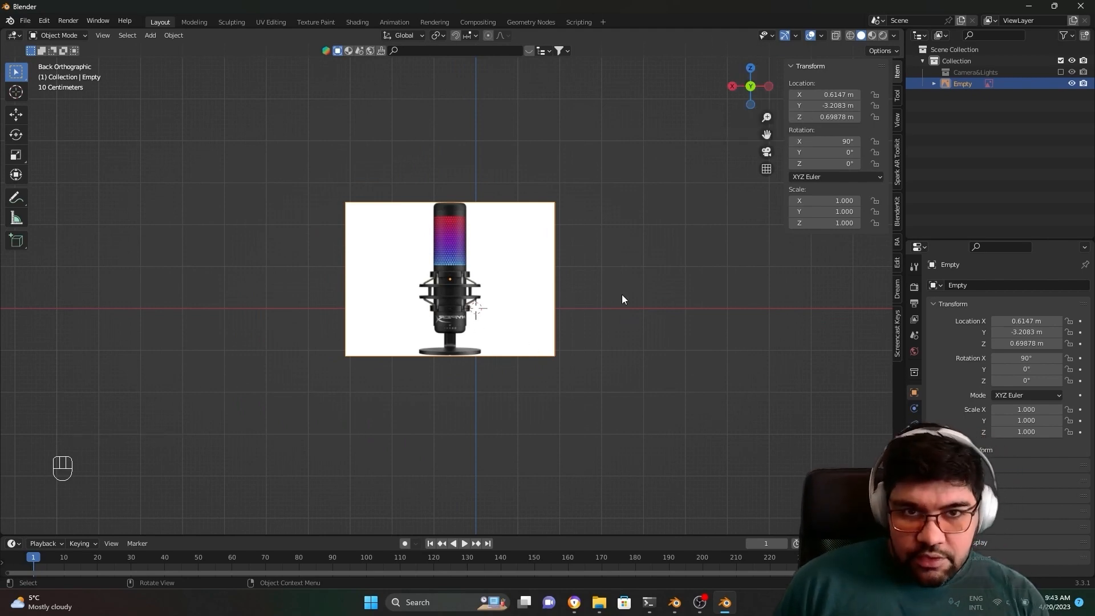
# Step: Return to the front orthographic view of the reference image, showing more of the surrounding grid
pyautogui.scroll(-3, 673, 322)
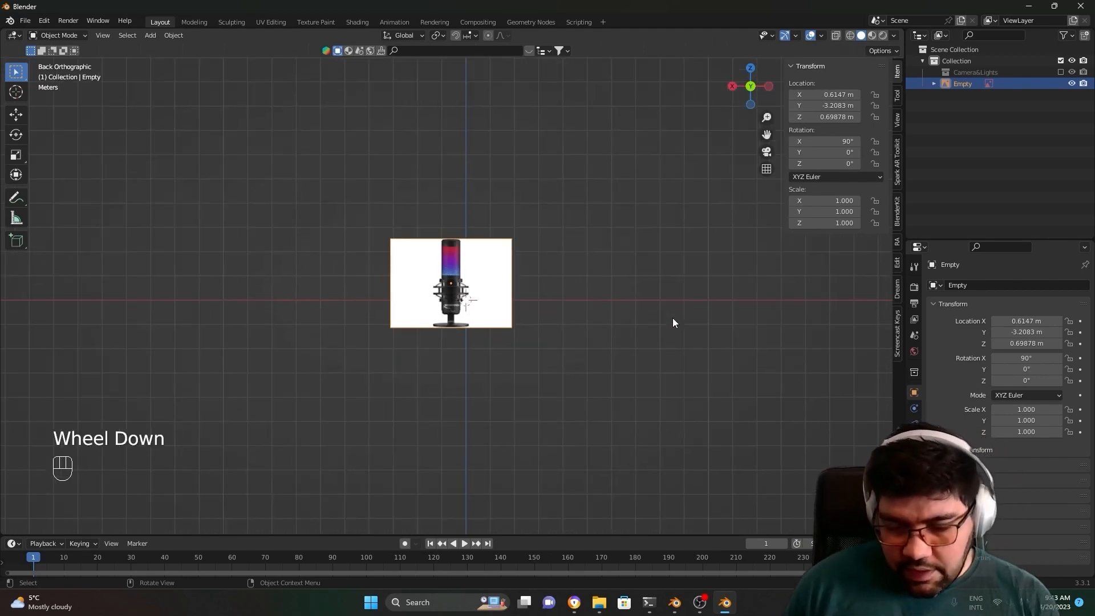
pyautogui.press('KP_1')
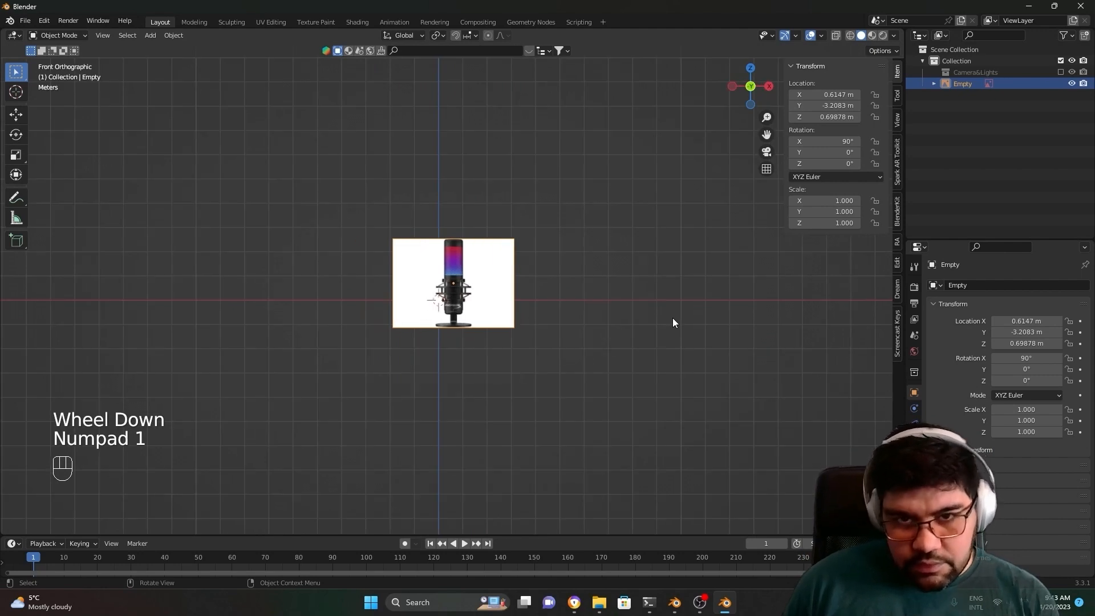
pyautogui.press('KP_2')
pyautogui.press('KP_1')
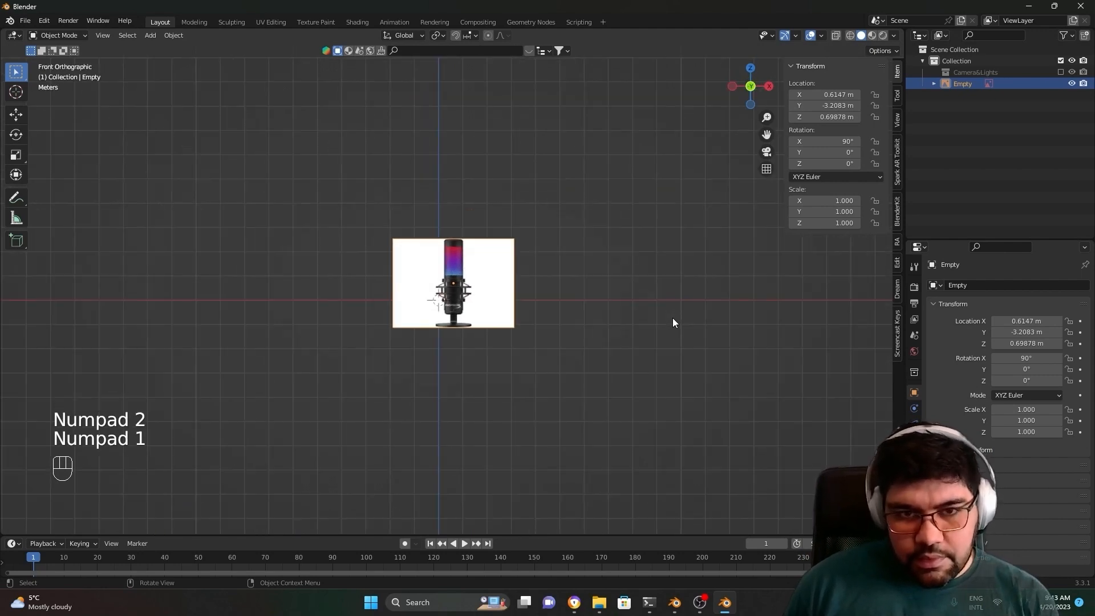
# Step: Examine the front reference image's placement in the right, top and front orthographic views
pyautogui.press('KP_3')
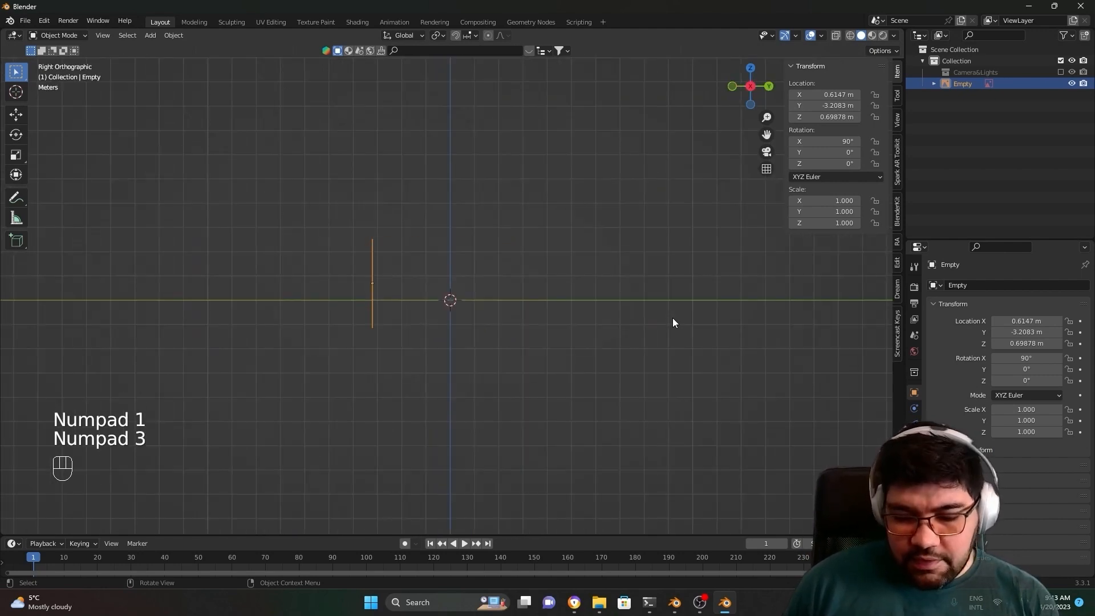
pyautogui.press('KP_7')
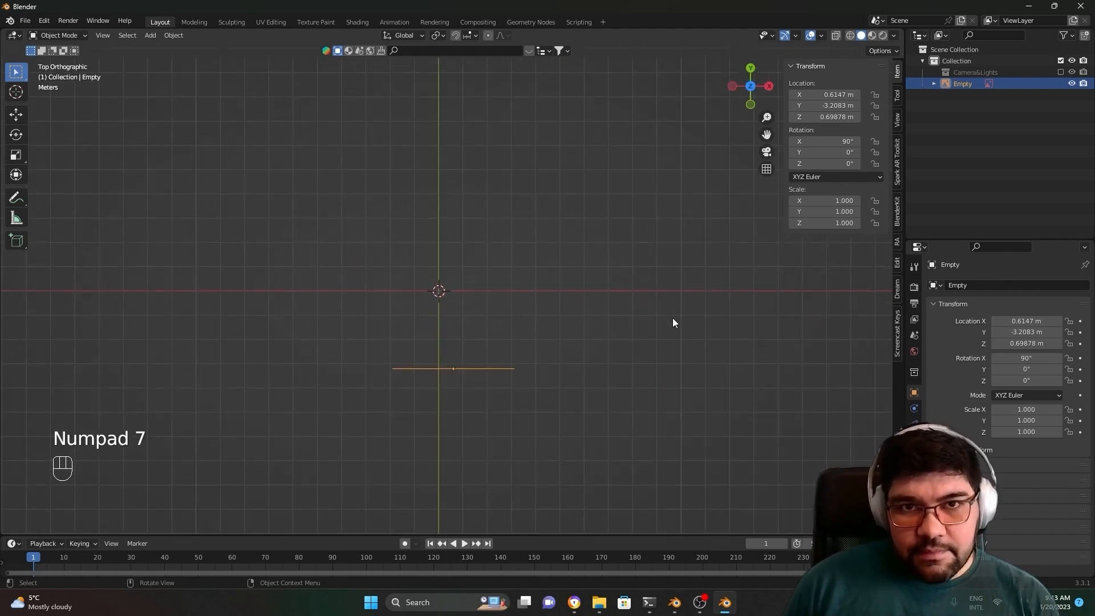
pyautogui.press('KP_1')
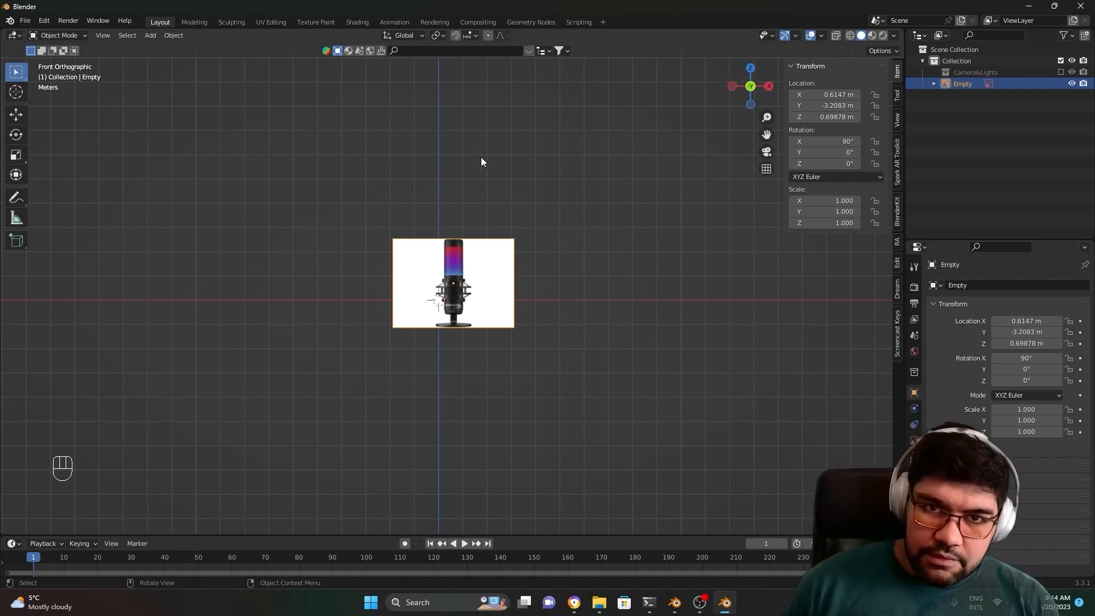
pyautogui.press('KP_3')
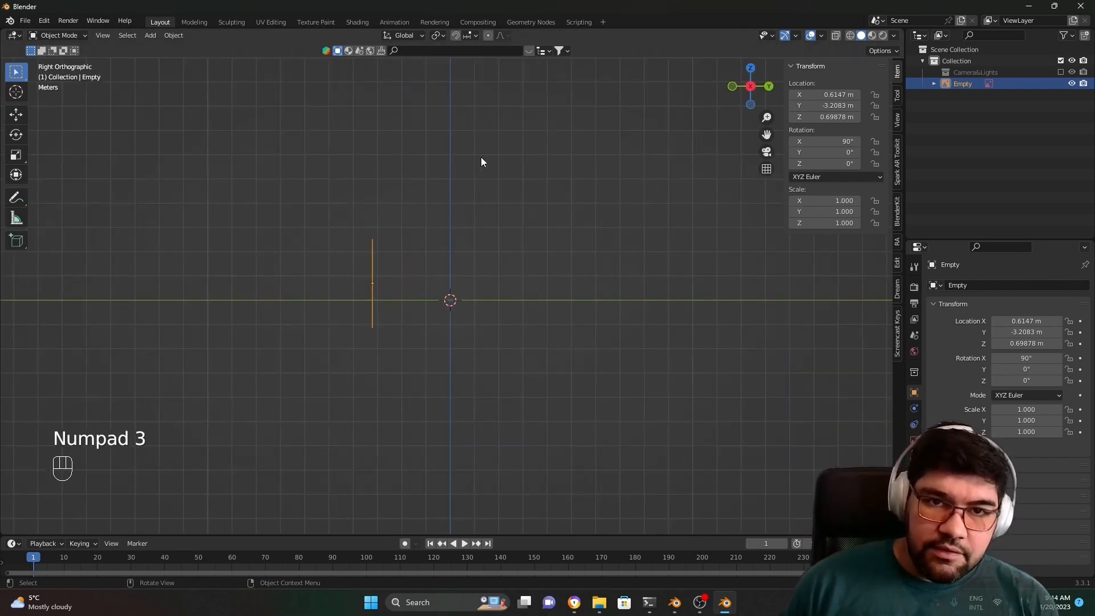
pyautogui.press('KP_7')
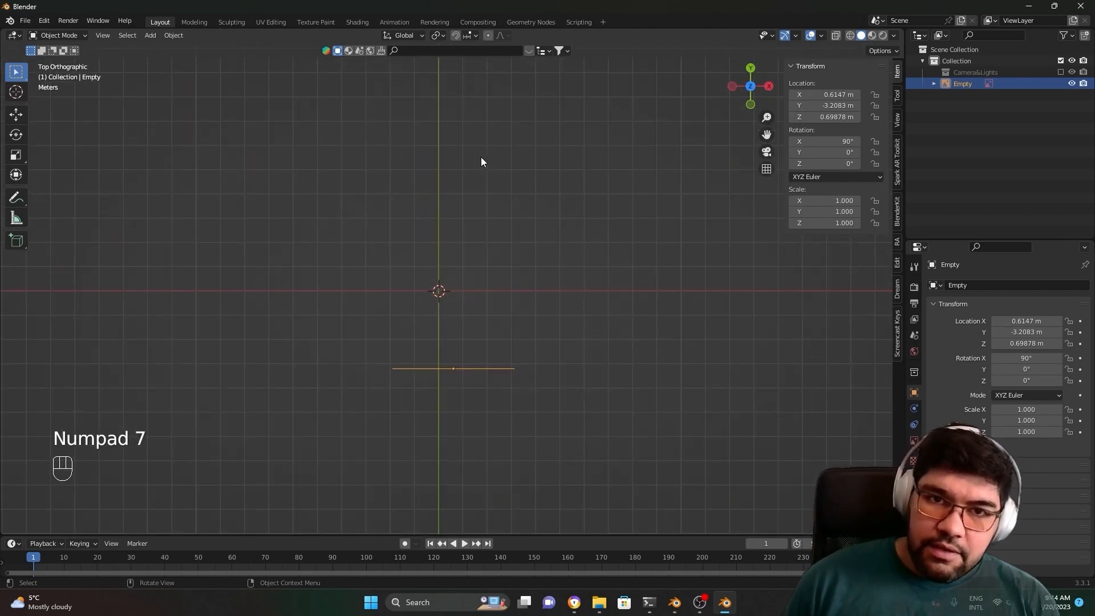
pyautogui.press('KP_1')
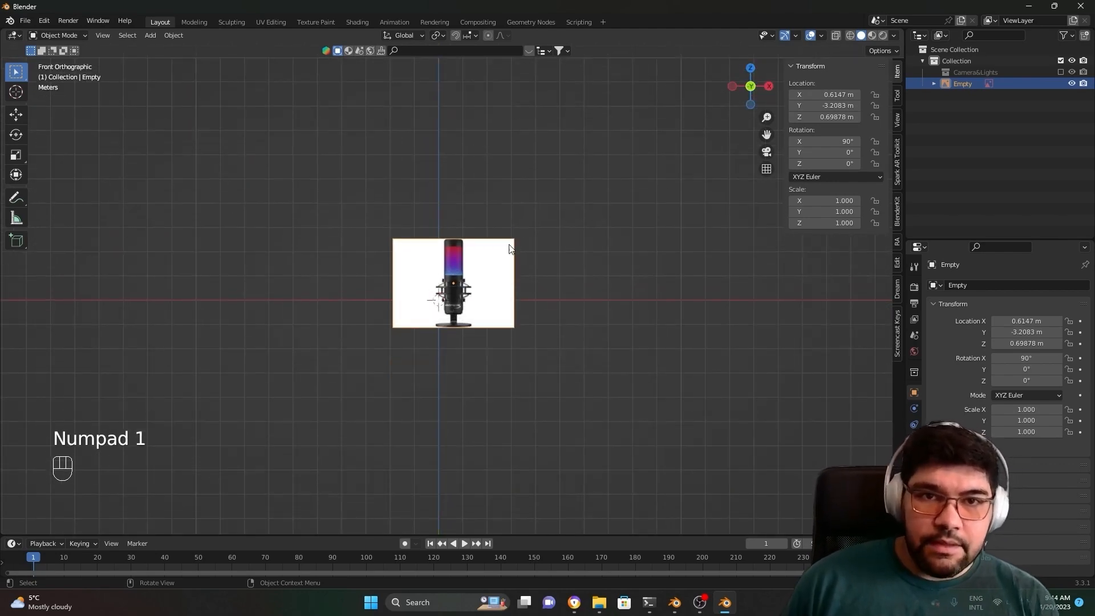
# Step: Shift the front reference image along Y to about 3.02 m, on the opposite side of the origin
pyautogui.scroll(1, 572, 378)
pyautogui.moveTo(572, 378); pyautogui.dragTo(358, 311, button='middle')
pyautogui.scroll(2, 474, 386)
pyautogui.scroll(-1, 473, 386)
pyautogui.click(345, 277)
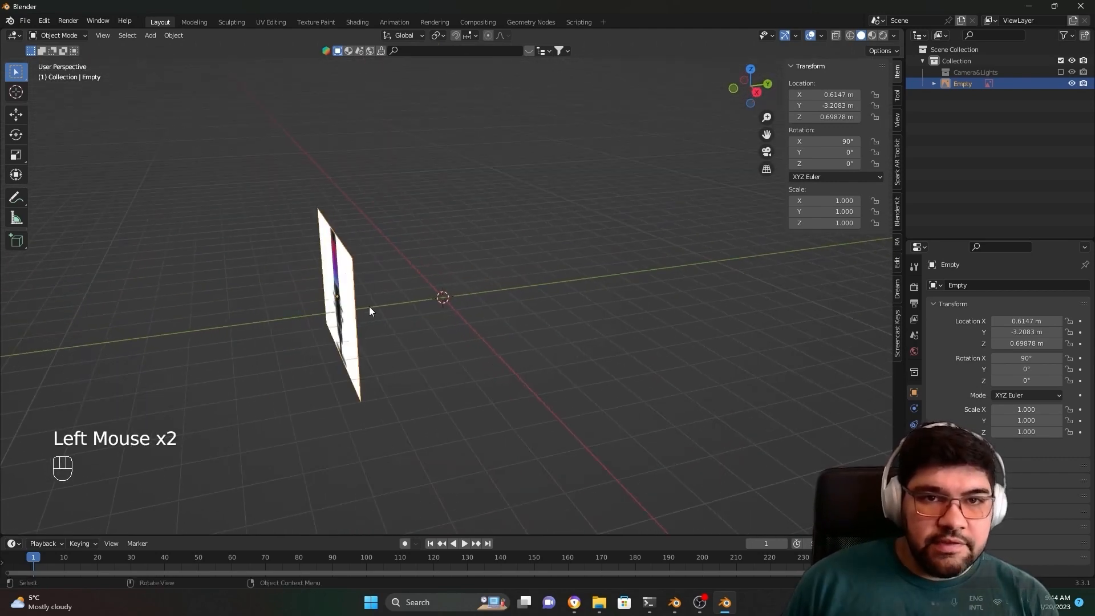
pyautogui.moveTo(829, 106); pyautogui.dragTo(918, 106)
# Step: Examine the front reference image's new placement relative to the world origin and axes from several perspective angles
pyautogui.moveTo(420, 296); pyautogui.dragTo(738, 277, button='middle')
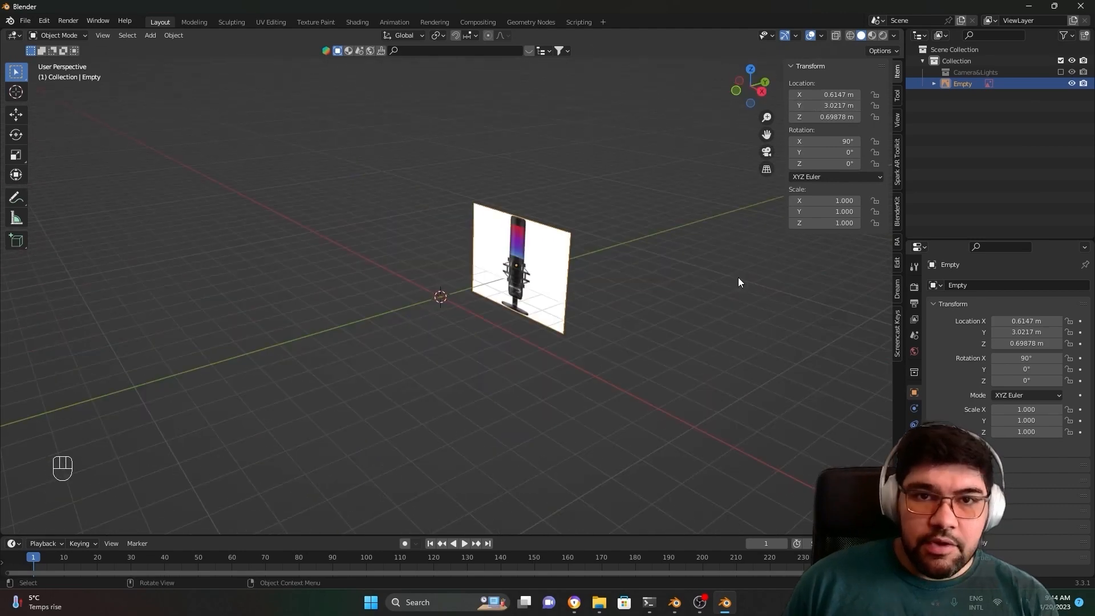
pyautogui.scroll(2, 446, 300)
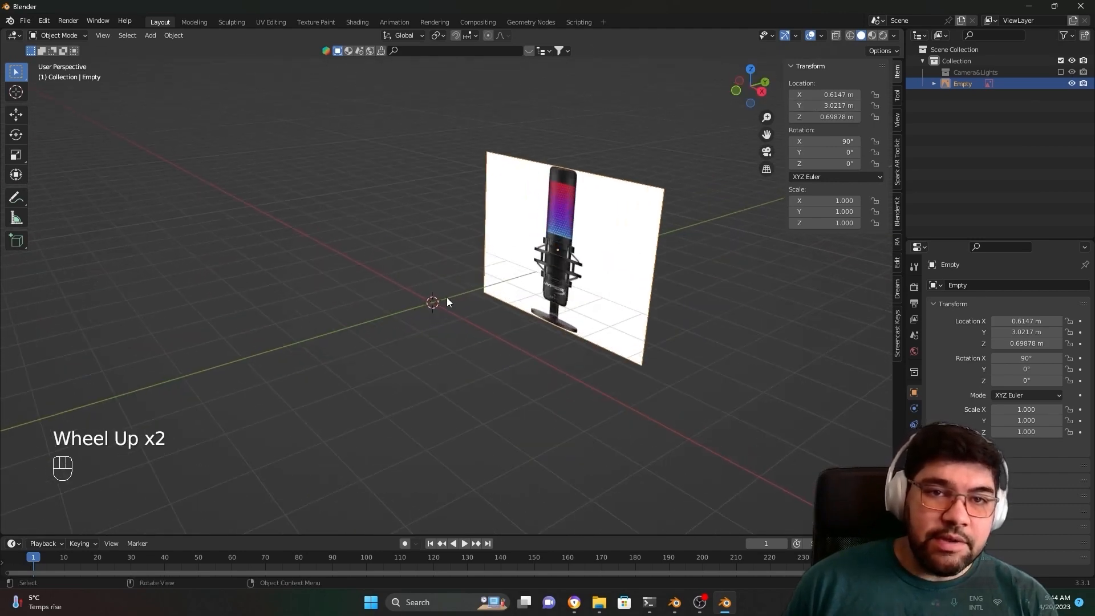
pyautogui.moveTo(473, 323)
pyautogui.mouseDown(button='middle')
pyautogui.moveTo(415, 367)
pyautogui.moveTo(451, 317)
pyautogui.moveTo(481, 317)
pyautogui.mouseUp(button='middle')
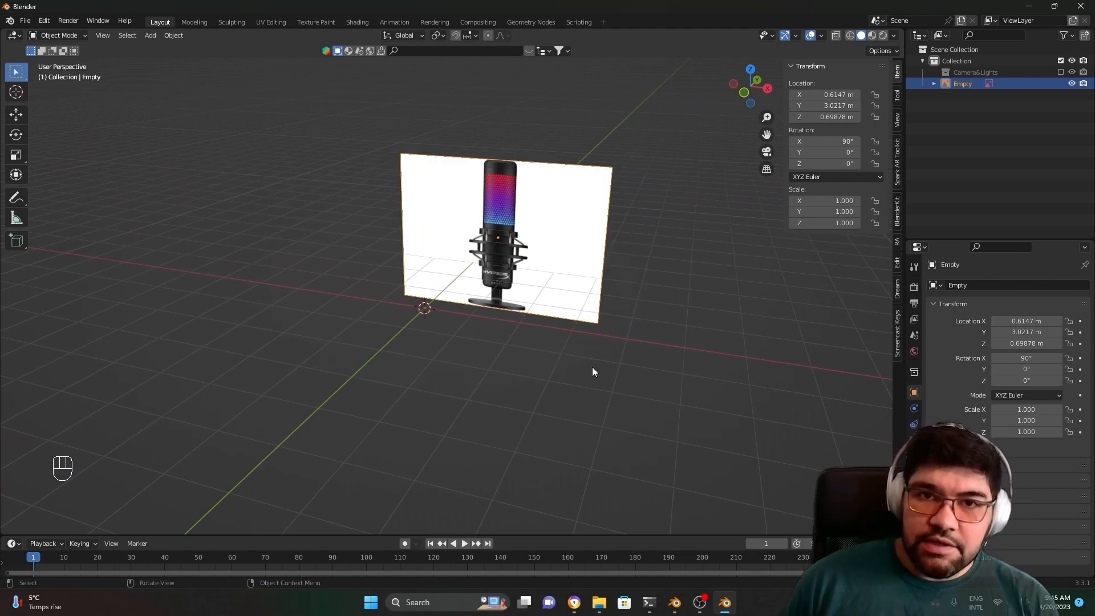
pyautogui.moveTo(592, 367); pyautogui.dragTo(529, 378, button='middle')
pyautogui.moveTo(464, 416); pyautogui.dragTo(313, 176, button='middle')
pyautogui.scroll(-1, 635, 361)
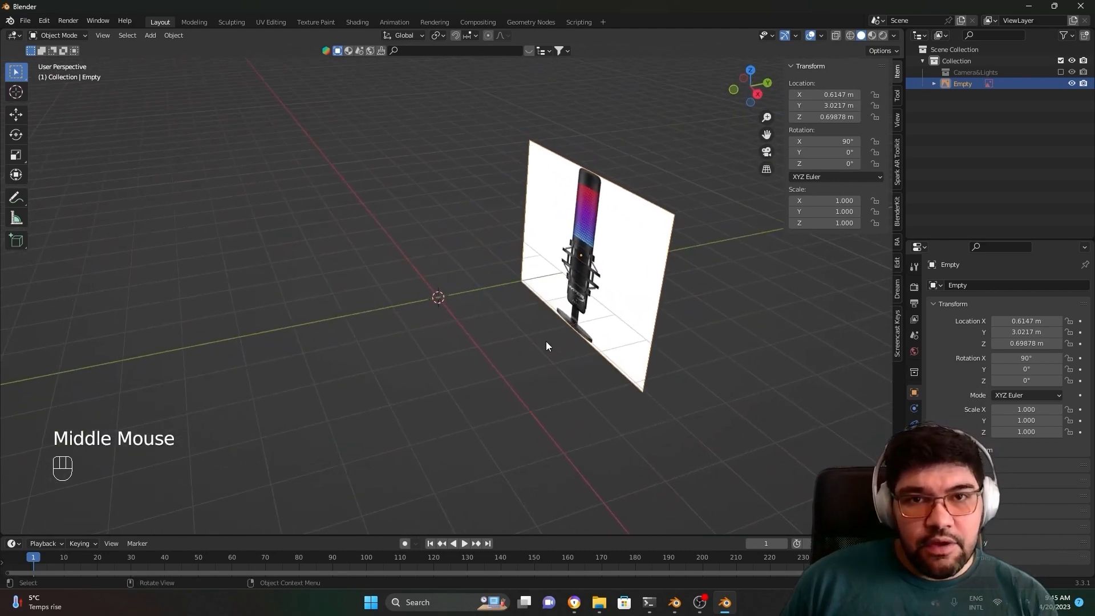
pyautogui.moveTo(545, 346); pyautogui.dragTo(525, 323, button='middle')
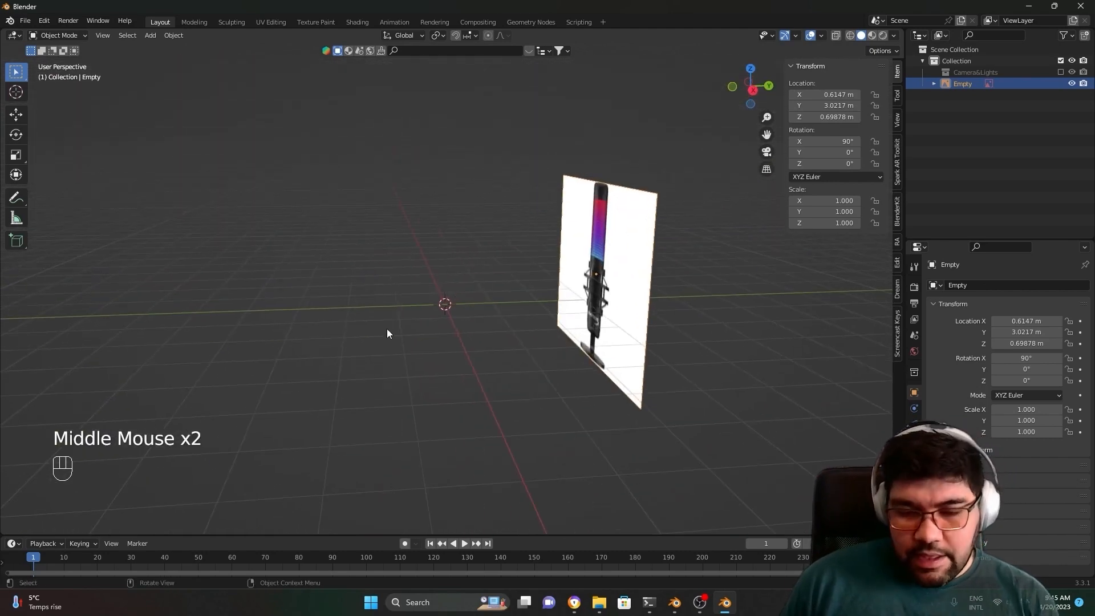
pyautogui.moveTo(387, 329); pyautogui.dragTo(492, 292, button='middle')
# Step: Load lateral.jpg as a reference image aligned to the right orthographic view
pyautogui.press('KP_3')
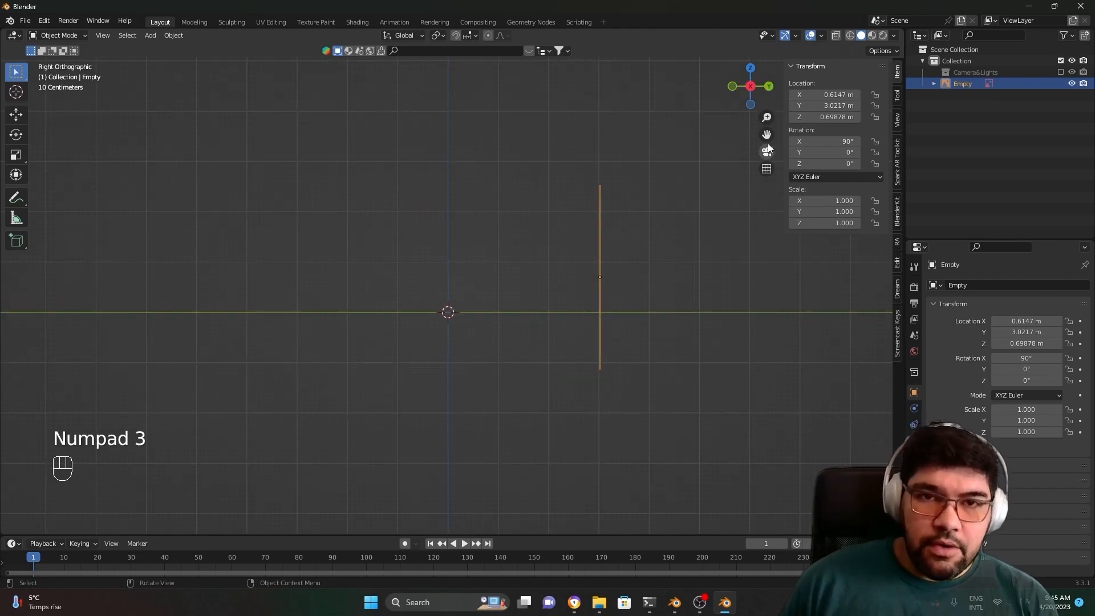
pyautogui.click(752, 87)
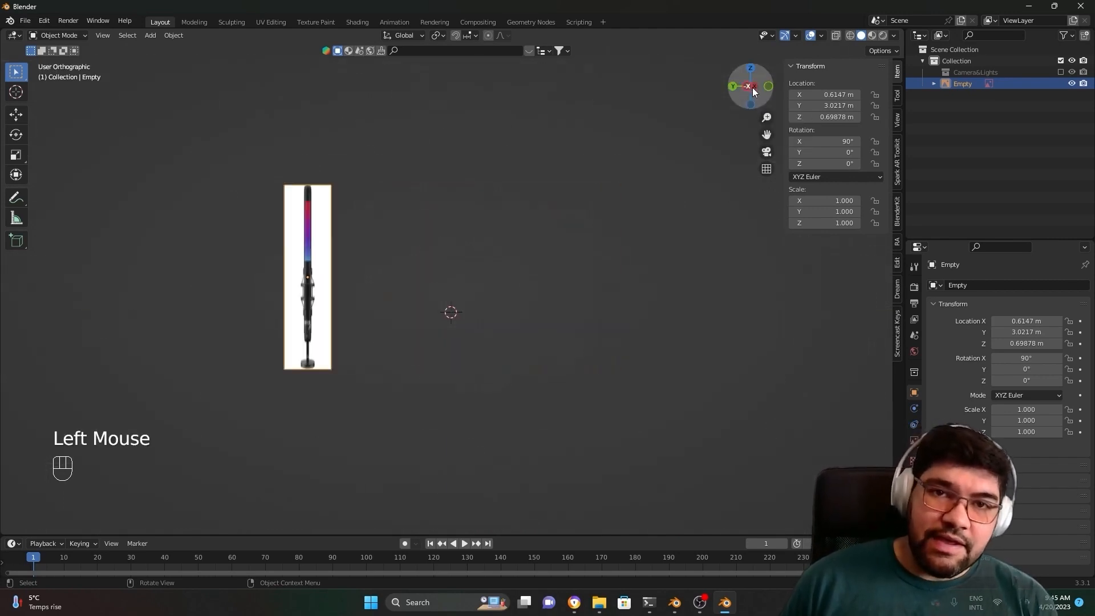
pyautogui.click(752, 87)
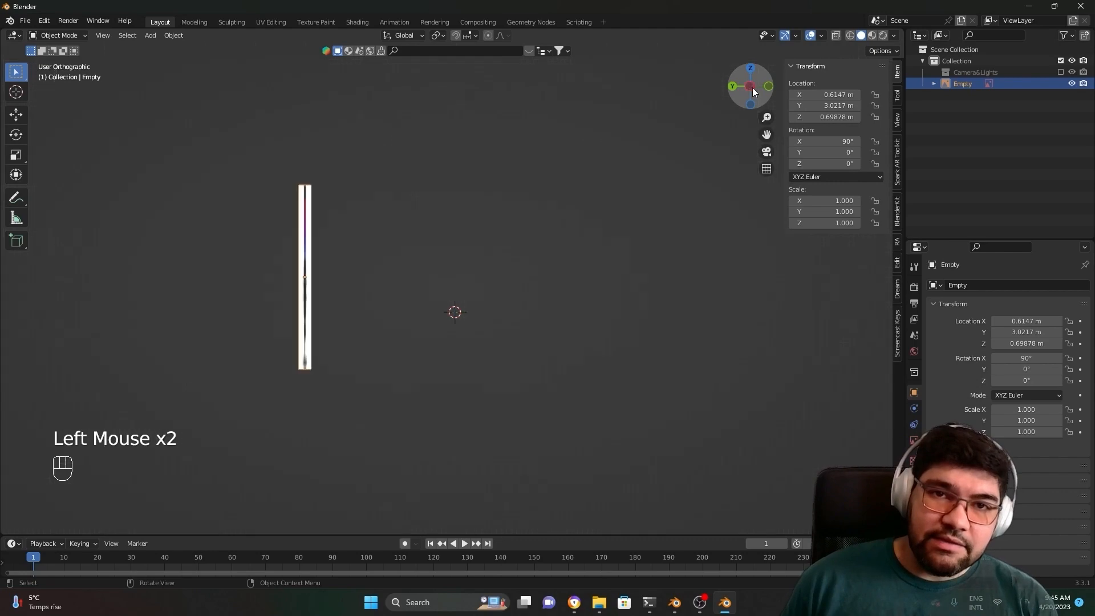
pyautogui.click(150, 35)
pyautogui.click(153, 38)
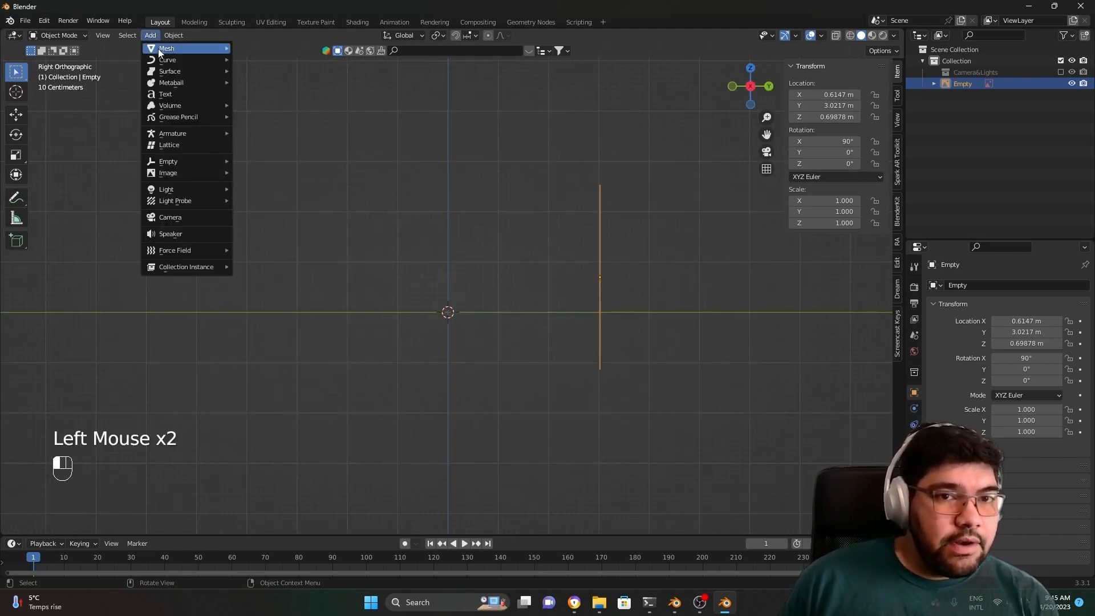
pyautogui.moveTo(177, 160)
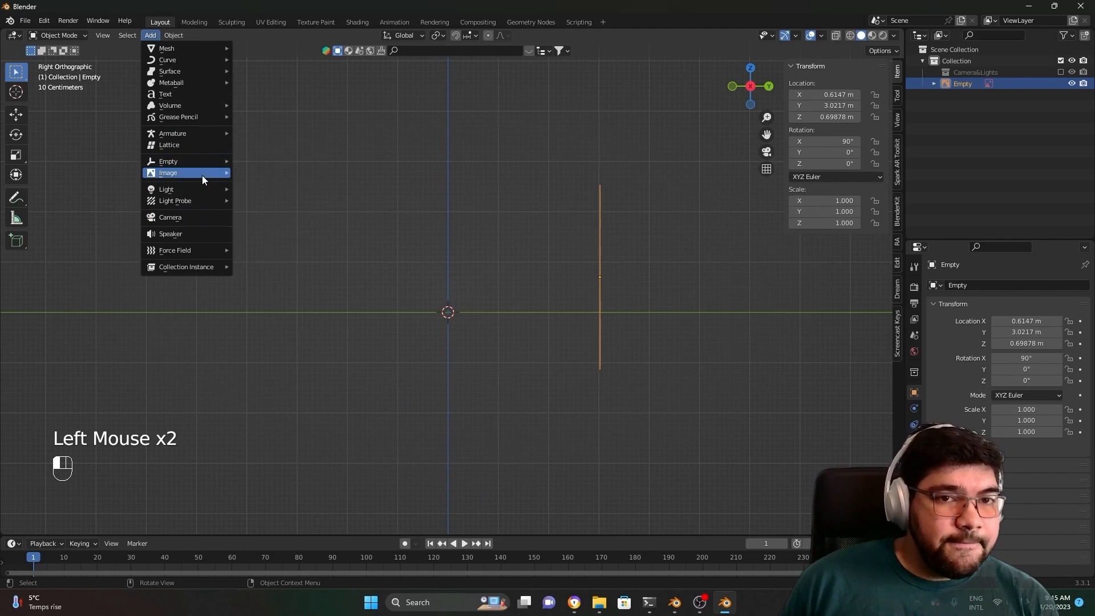
pyautogui.moveTo(202, 174)
pyautogui.click(300, 171)
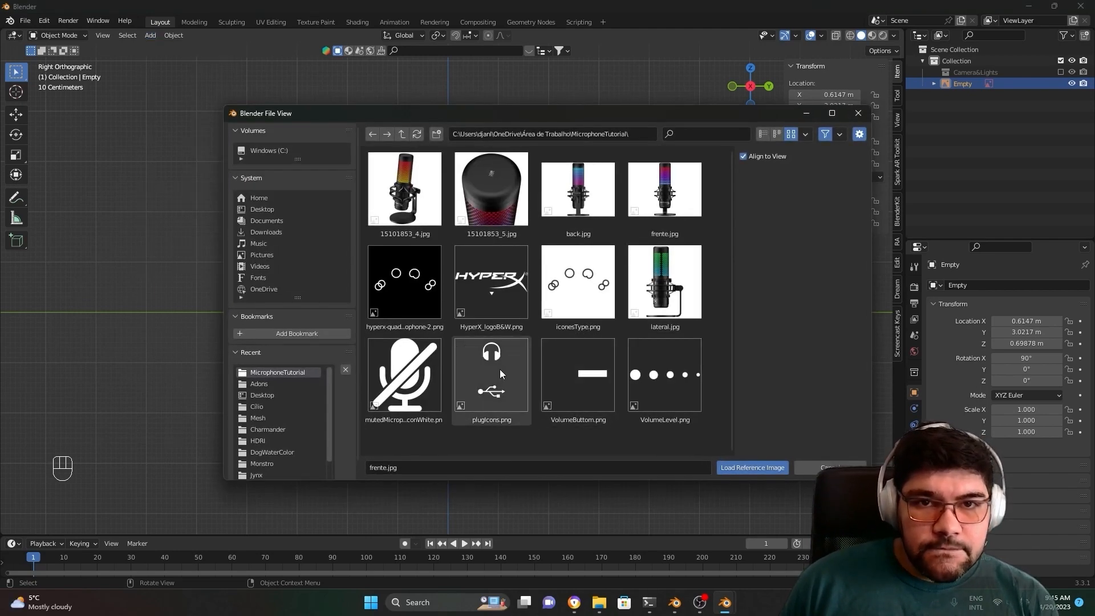
pyautogui.click(662, 289)
pyautogui.click(764, 468)
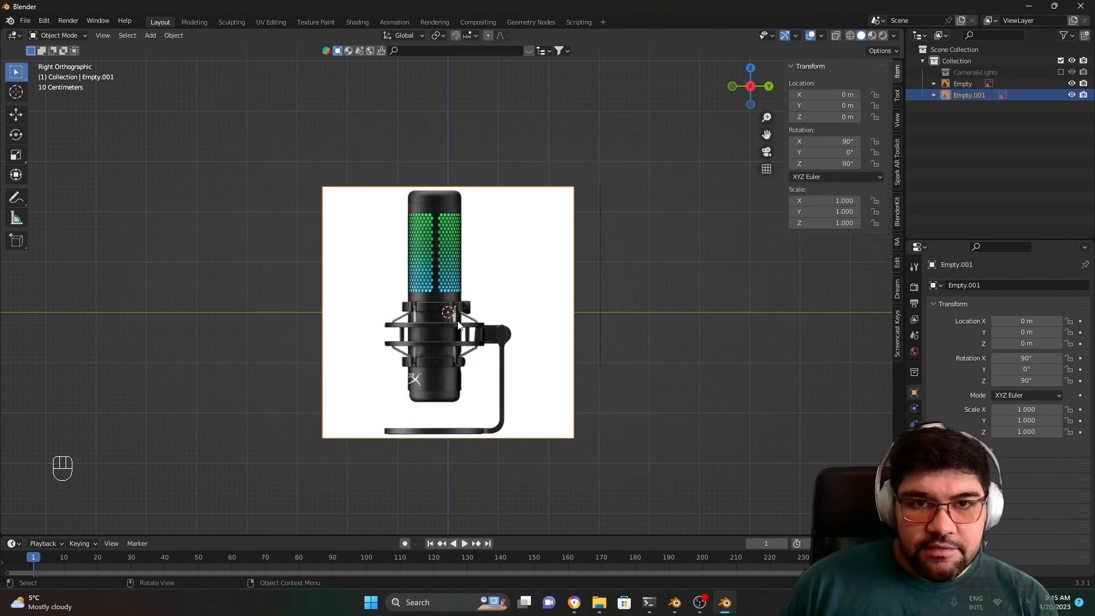
# Step: Examine how the front and side reference images stand relative to each other in perspective, up close and from afar
pyautogui.moveTo(509, 313); pyautogui.dragTo(679, 374, button='middle')
pyautogui.scroll(3, 679, 374)
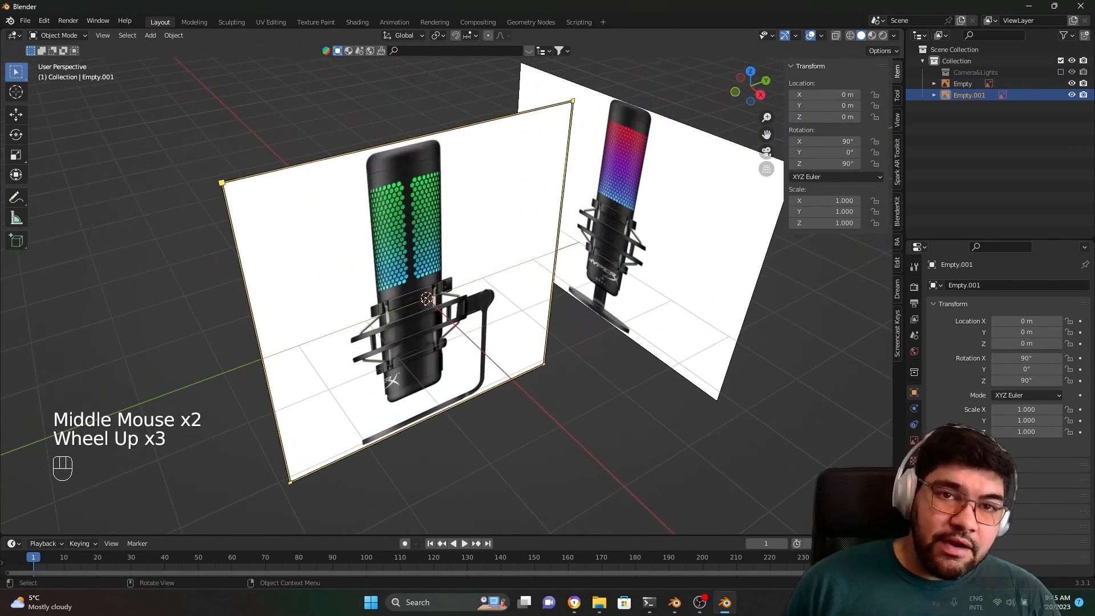
pyautogui.scroll(2, 416, 317)
pyautogui.scroll(-2, 415, 302)
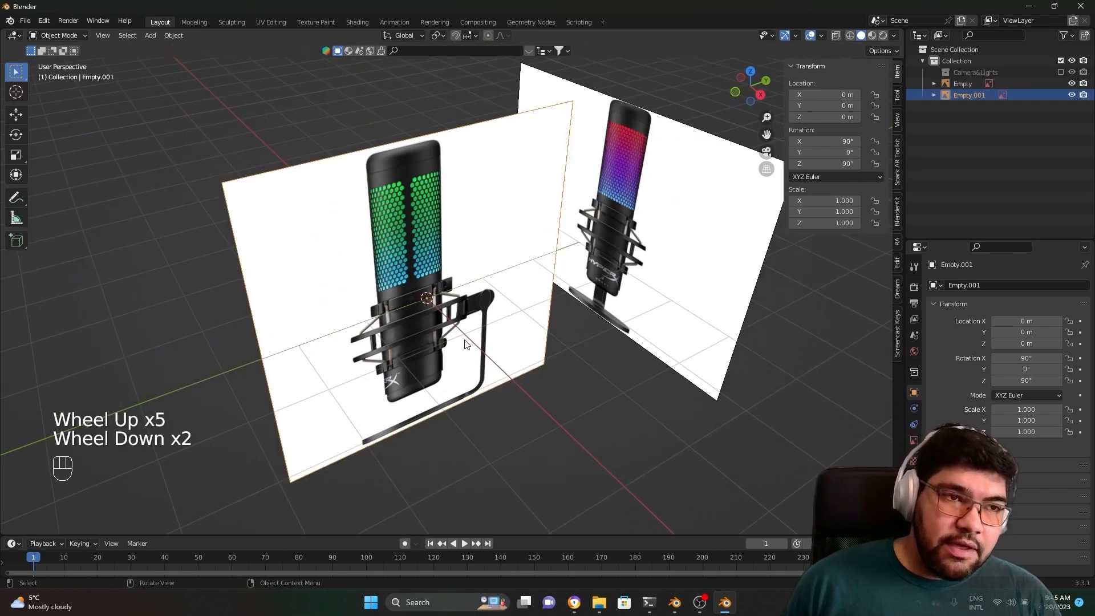
pyautogui.scroll(2, 361, 369)
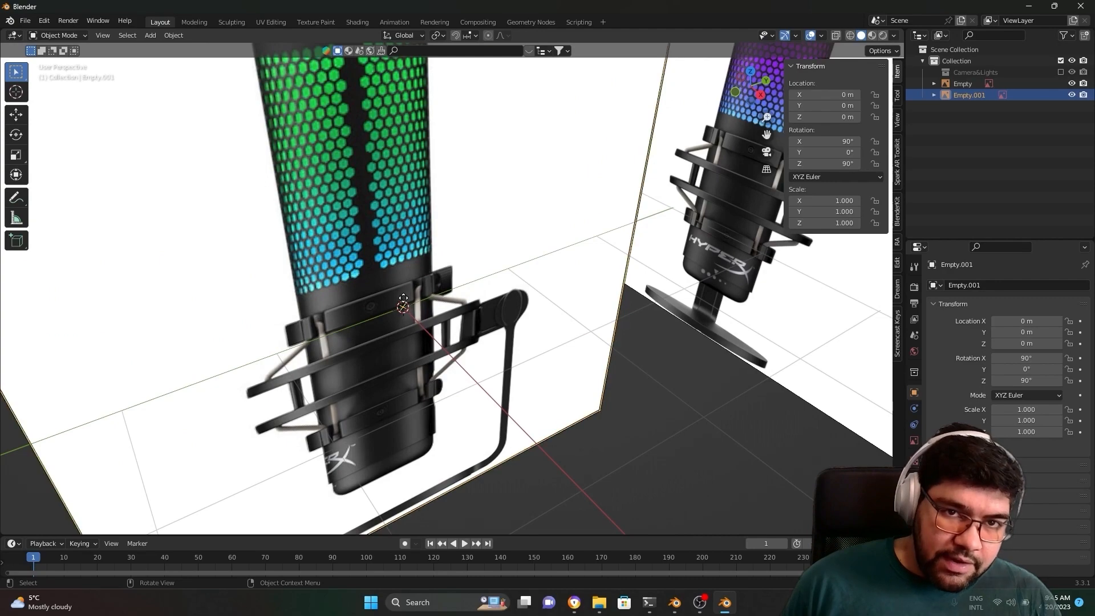
pyautogui.scroll(-3, 410, 316)
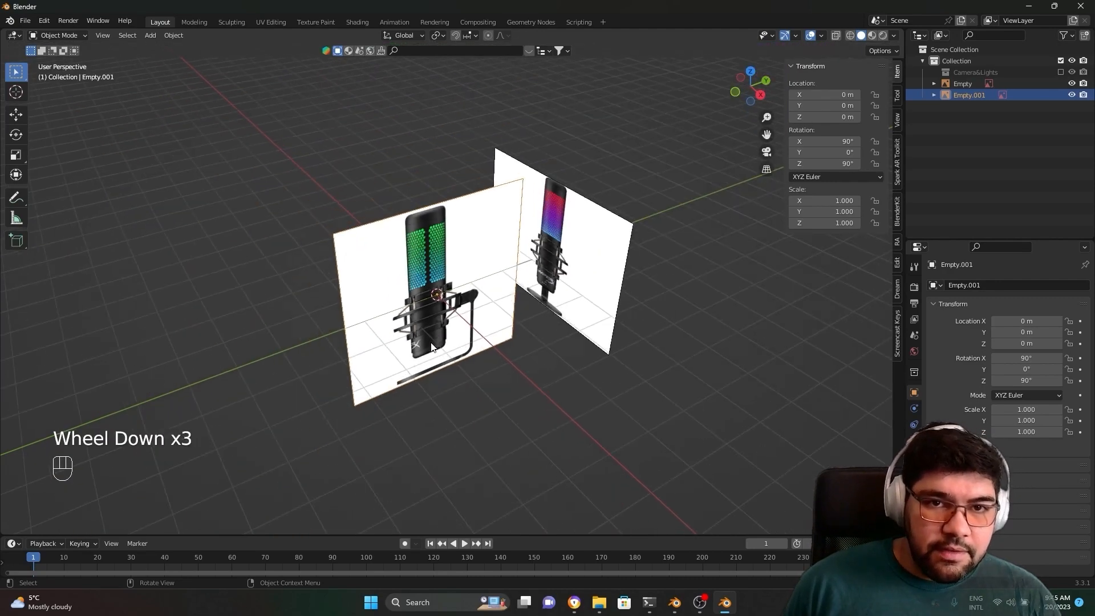
pyautogui.scroll(1, 476, 269)
pyautogui.moveTo(430, 342); pyautogui.dragTo(597, 359, button='middle')
pyautogui.scroll(-1, 512, 387)
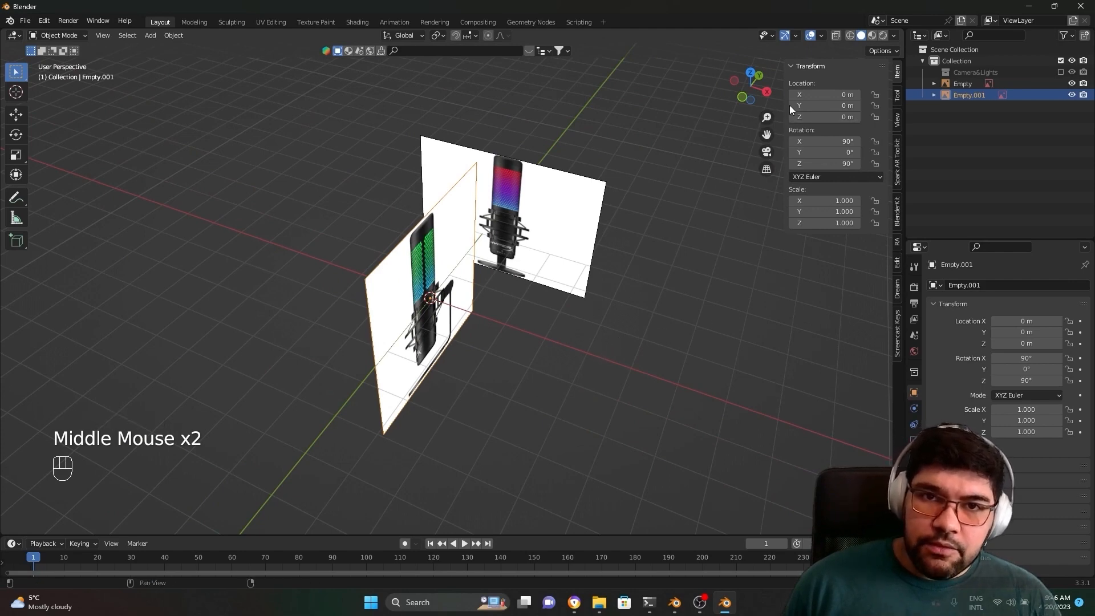
# Step: Shift the side reference image along X to about -4.50 m, finishing with the Move tool
pyautogui.click(821, 95)
pyautogui.moveTo(821, 95); pyautogui.dragTo(781, 95)
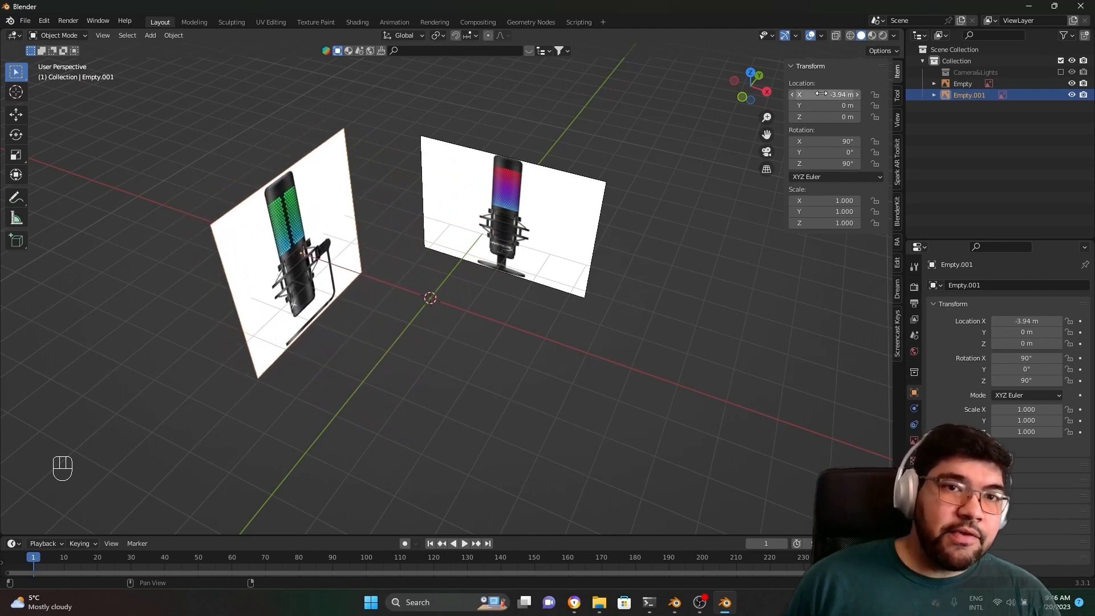
pyautogui.click(16, 114)
pyautogui.moveTo(336, 267); pyautogui.dragTo(379, 312)
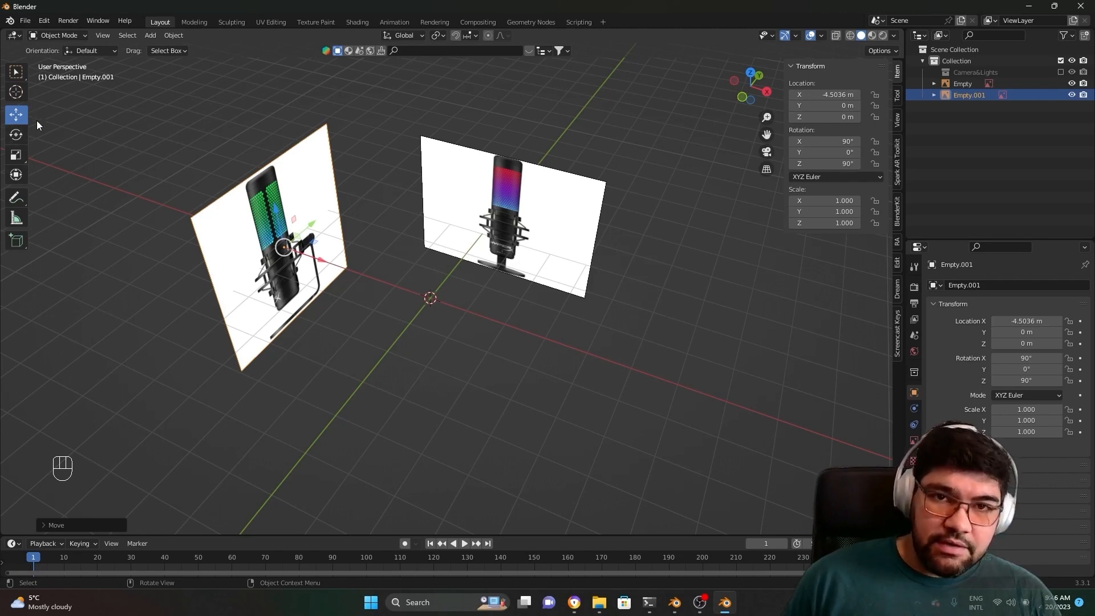
pyautogui.click(824, 105)
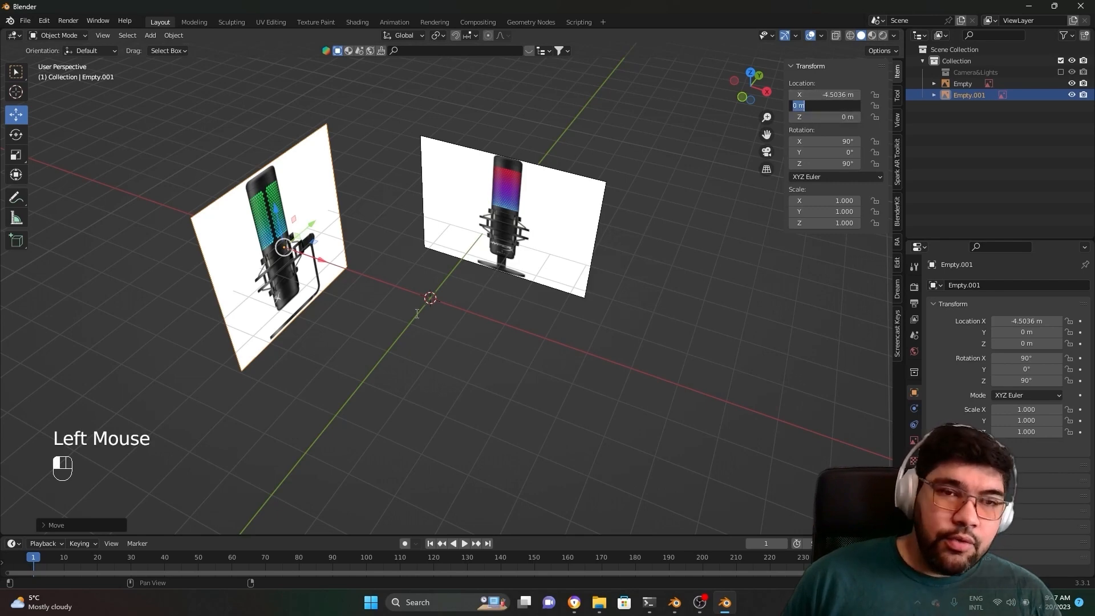
pyautogui.click(797, 131)
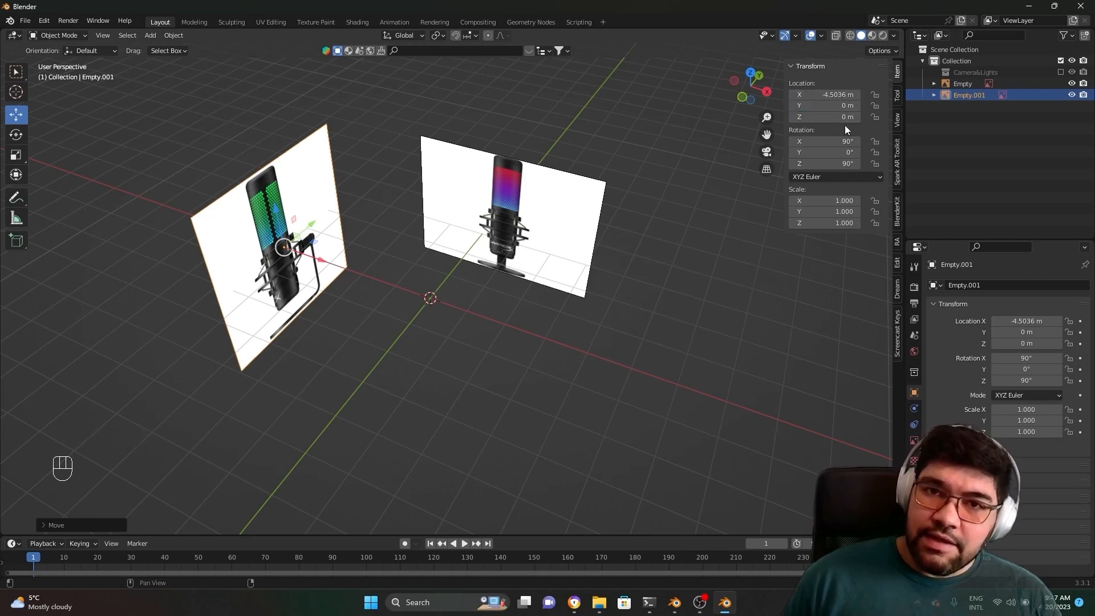
pyautogui.click(836, 94)
pyautogui.click(844, 80)
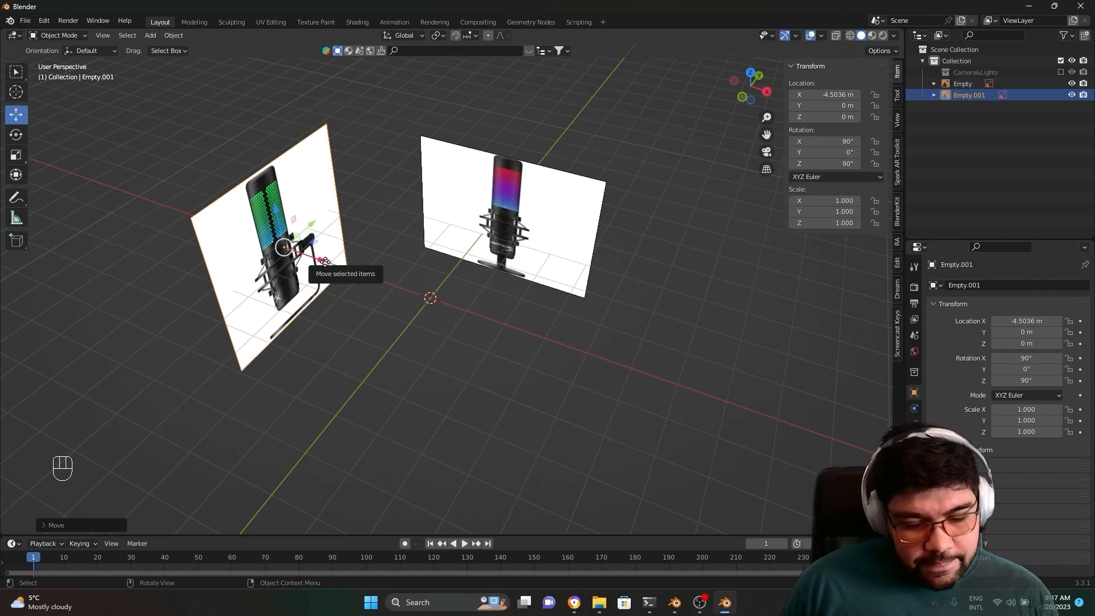
# Step: Move the side reference image freely to about -5.98 m on X, -0.75 m on Y and 0.01 m on Z
pyautogui.press('g')
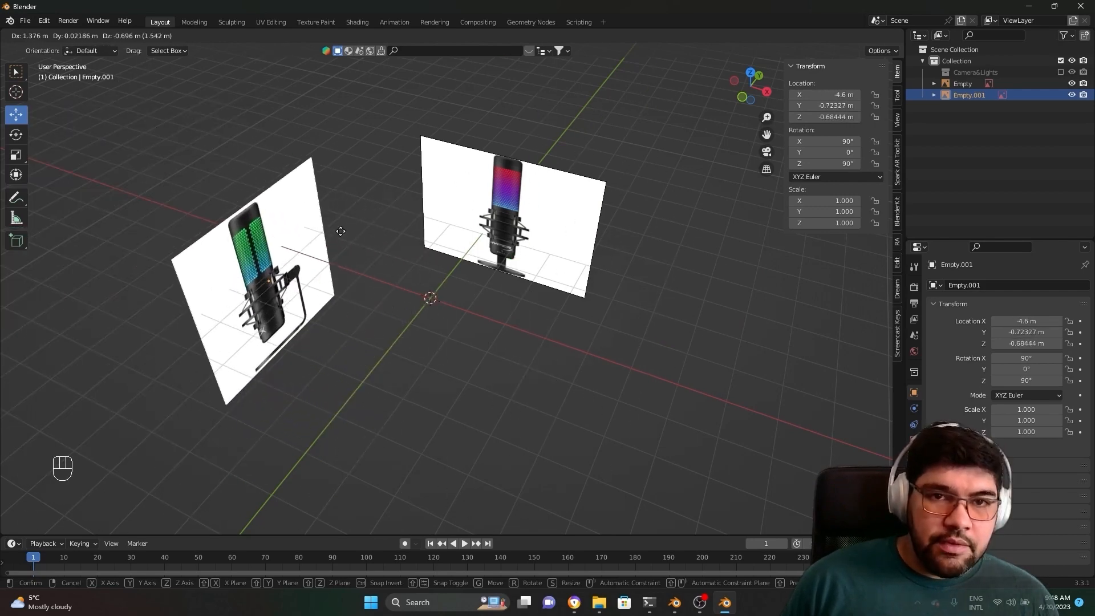
pyautogui.rightClick(339, 187)
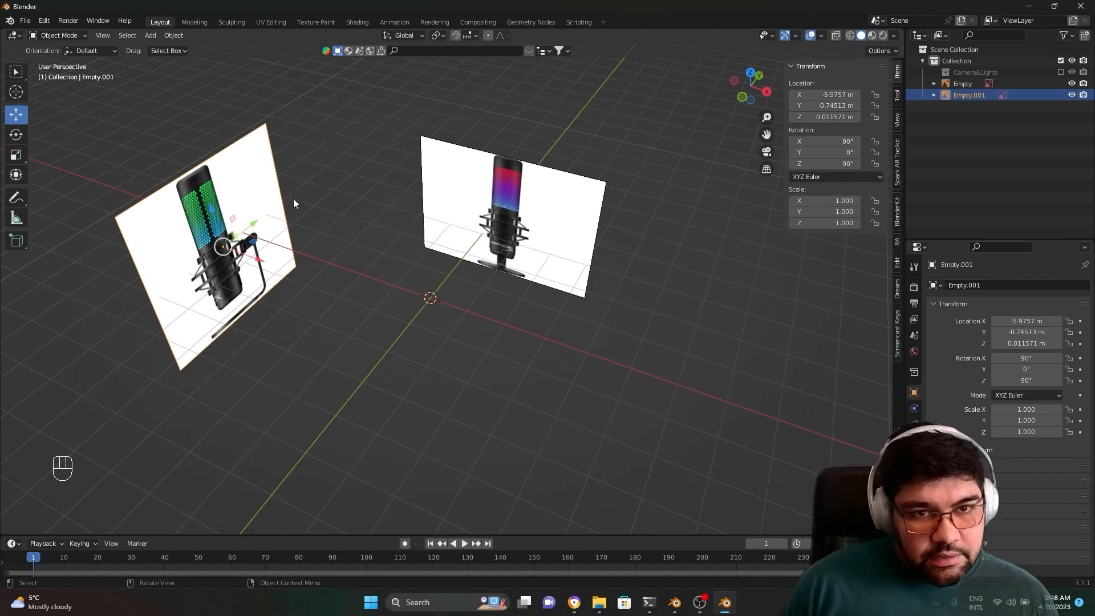
# Step: Try rotating the side reference image freely, and try scaling it uniformly
pyautogui.press('r')
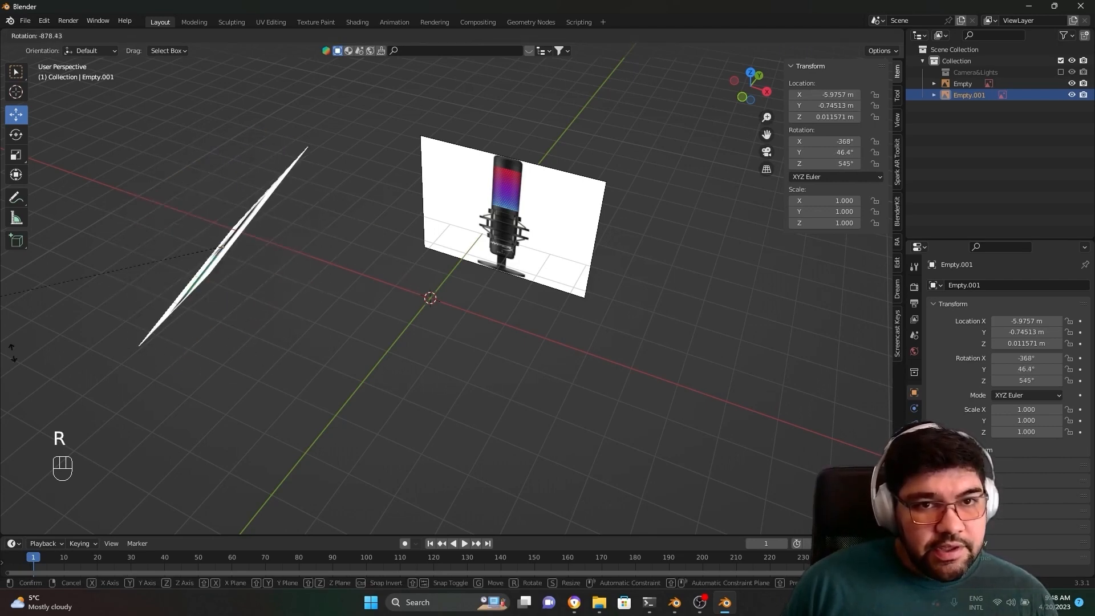
pyautogui.rightClick(343, 295)
pyautogui.press('s')
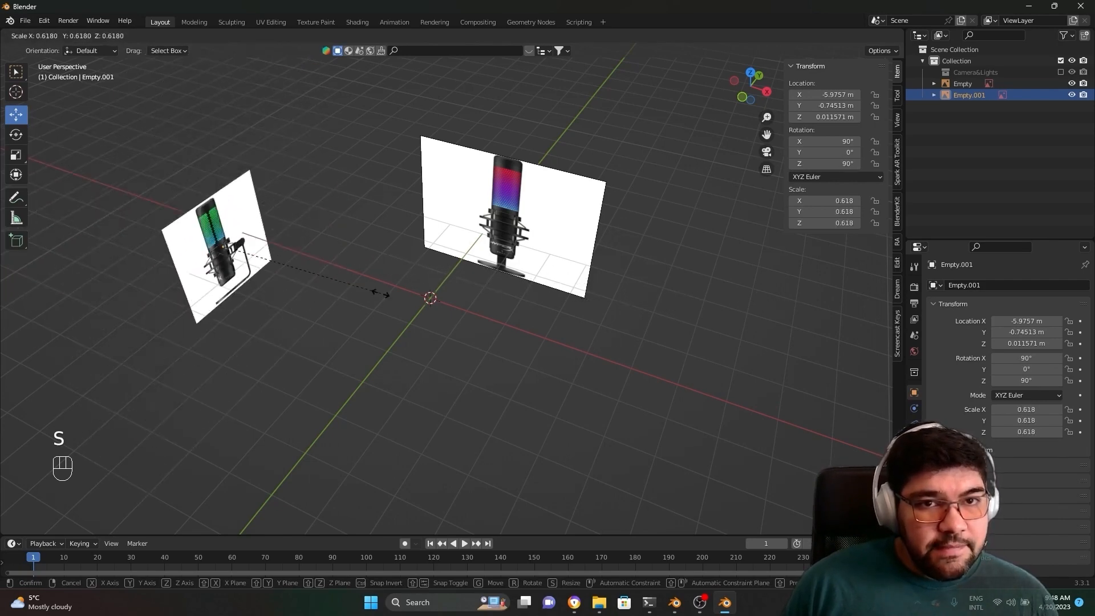
pyautogui.rightClick(565, 299)
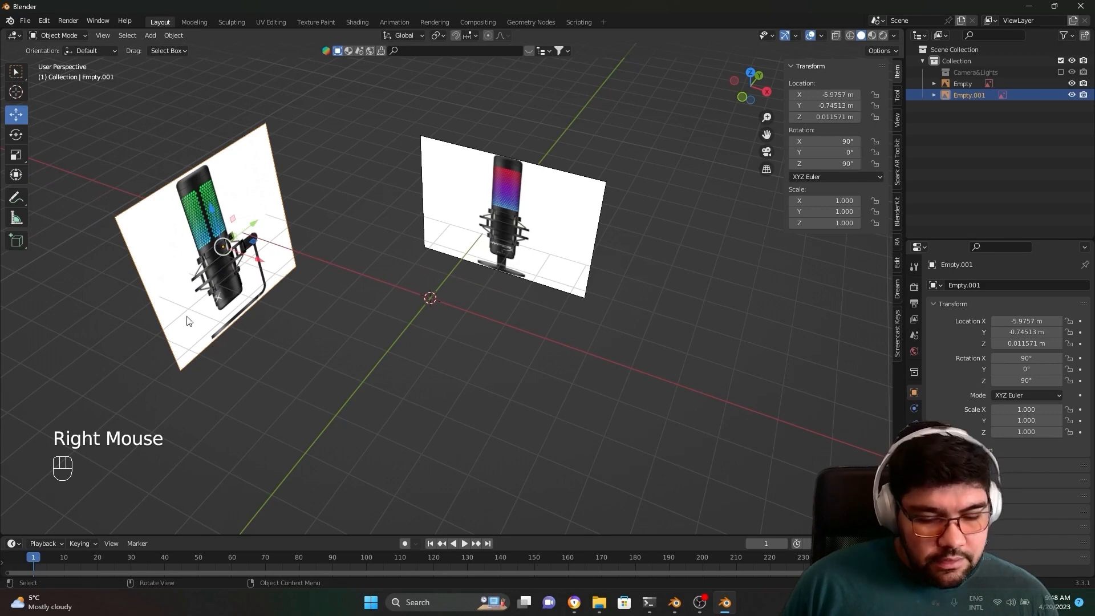
# Step: Try moving the side reference image freely, and try moving it along the X axis only
pyautogui.press('g')
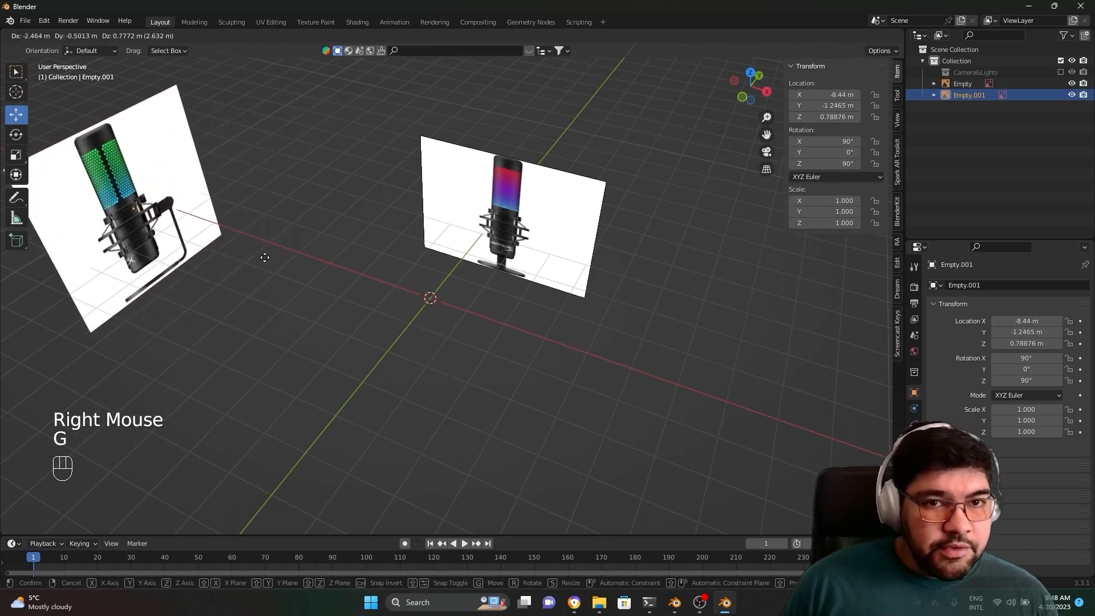
pyautogui.rightClick(433, 267)
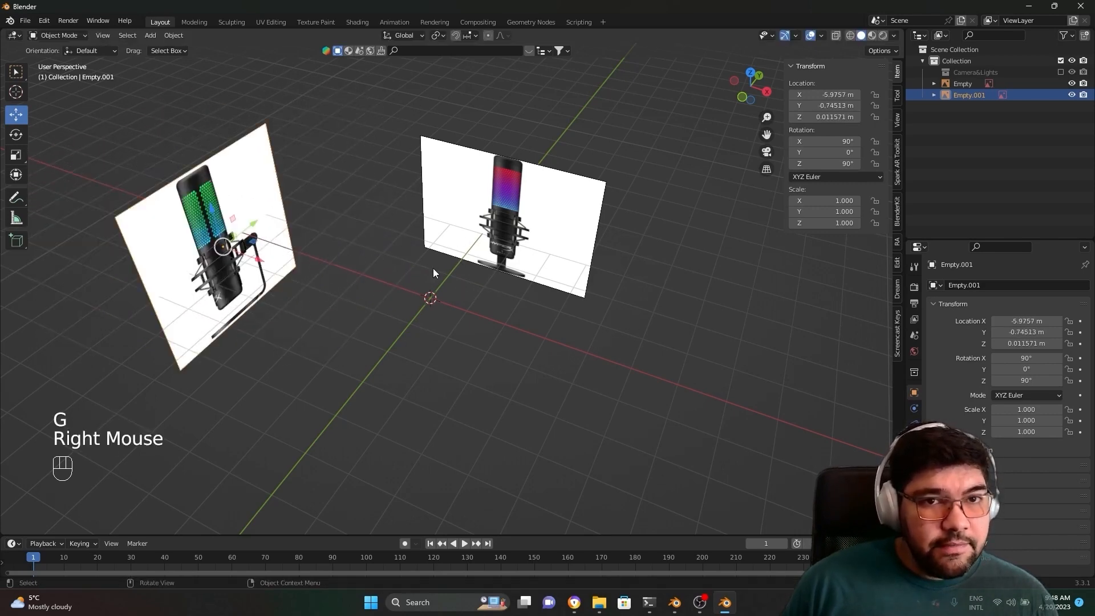
pyautogui.click(313, 286)
pyautogui.press('g')
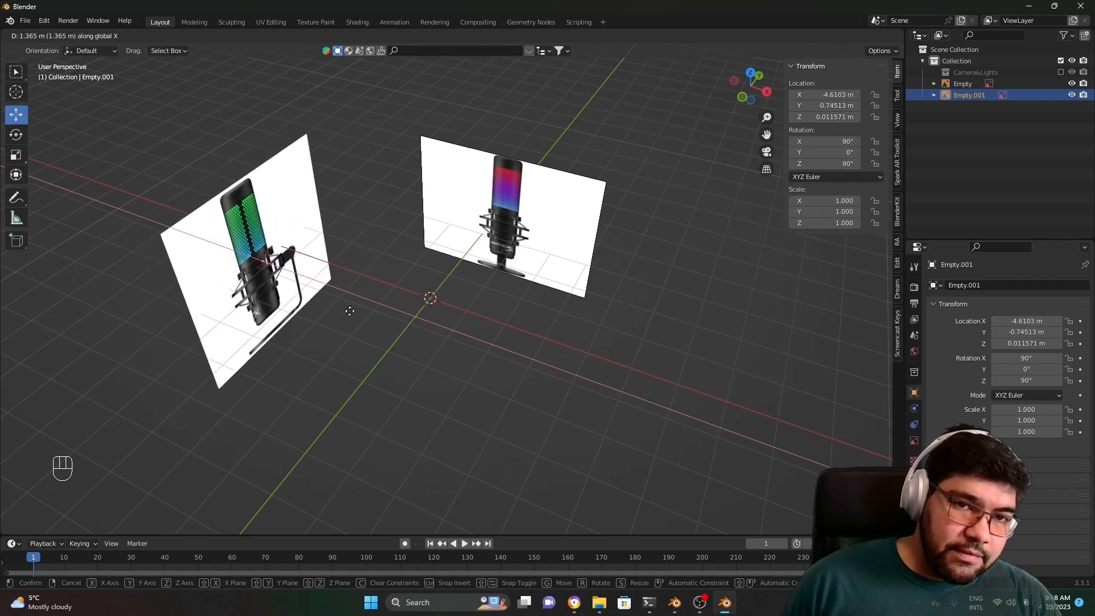
pyautogui.rightClick(350, 311)
# Step: Try moving the side reference image along the Y axis and along the Z axis, and try rotating it
pyautogui.press('g')
pyautogui.press('y')
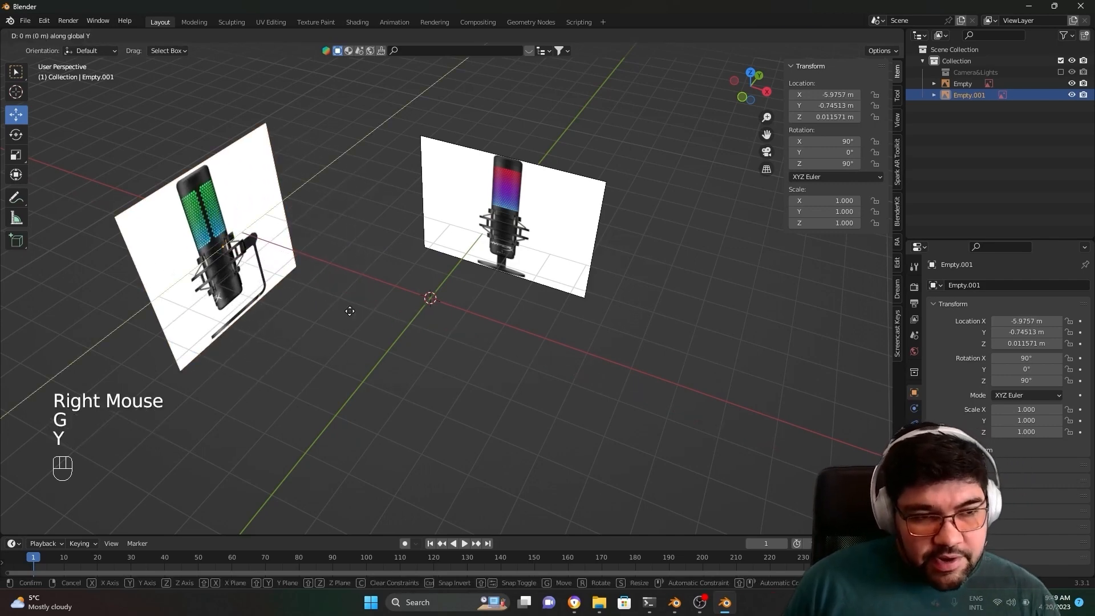
pyautogui.rightClick(413, 231)
pyautogui.press('g')
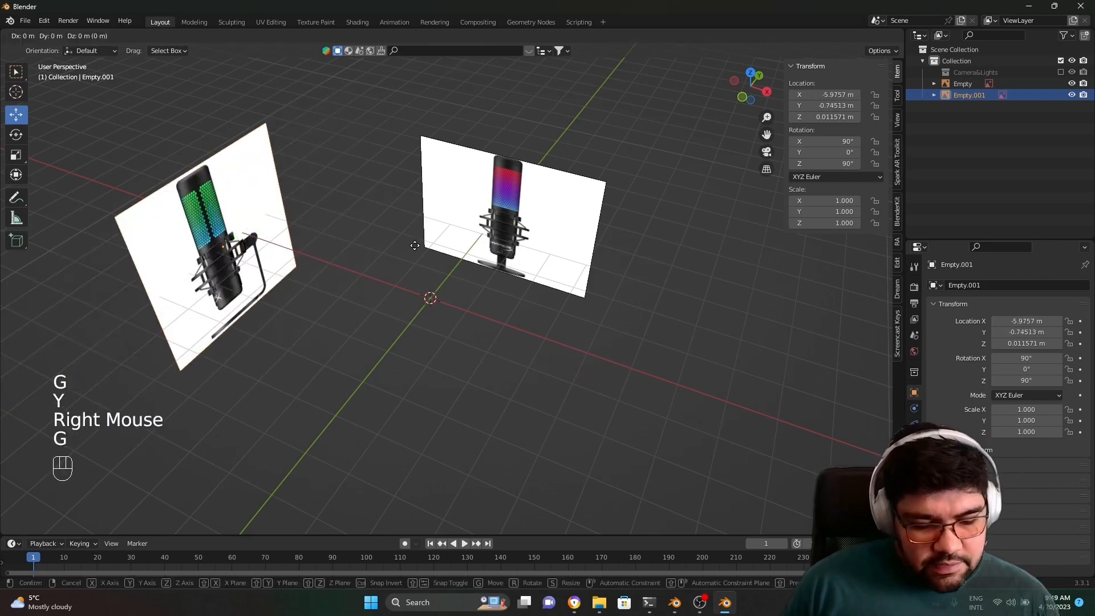
pyautogui.press('z')
pyautogui.rightClick(365, 266)
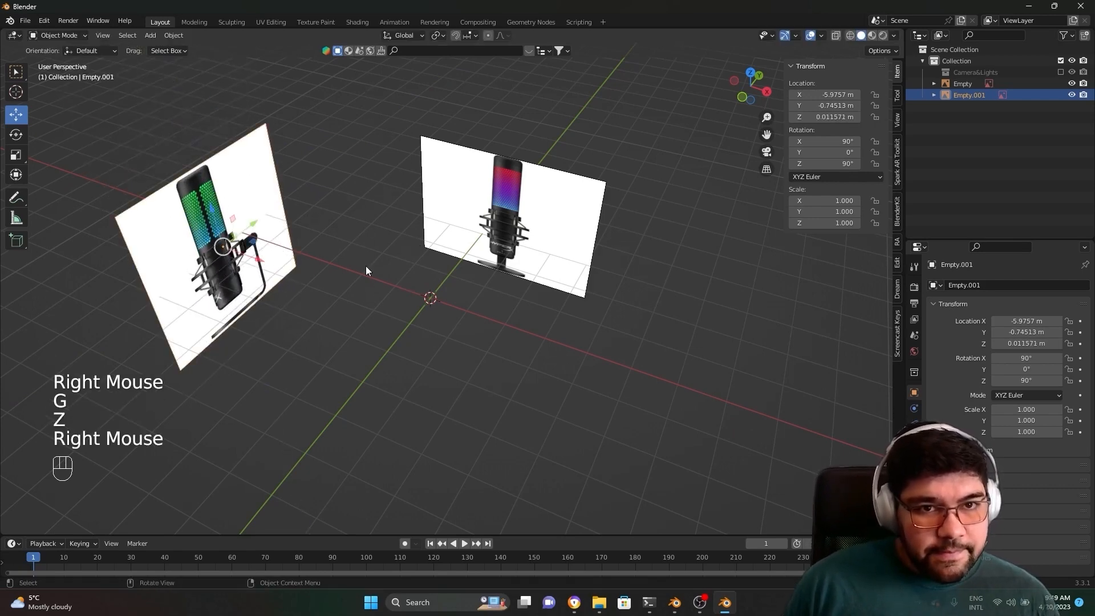
pyautogui.press('g')
pyautogui.press('r')
pyautogui.rightClick(382, 296)
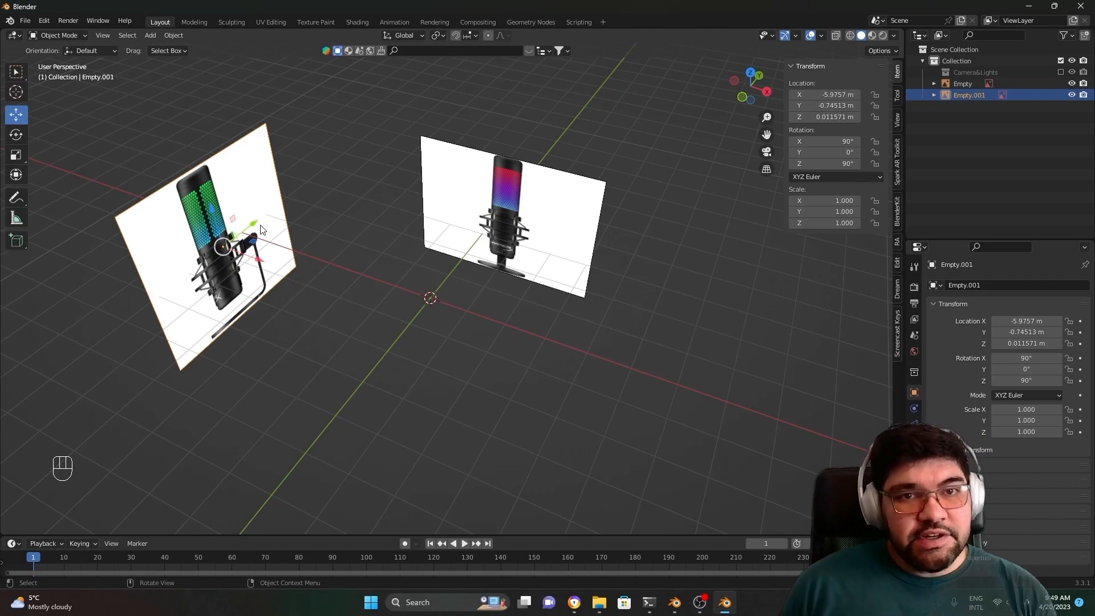
# Step: Move the side reference image along Y to about -0.10 m
pyautogui.moveTo(257, 229); pyautogui.dragTo(254, 231)
pyautogui.moveTo(254, 231); pyautogui.dragTo(555, 260, button='middle')
pyautogui.scroll(-2, 716, 310)
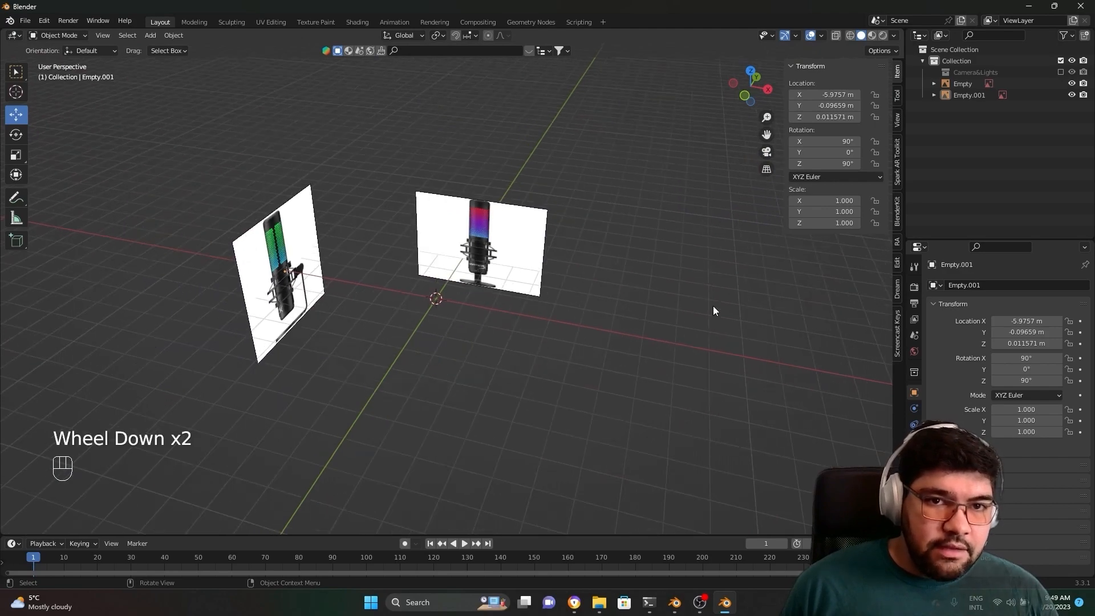
pyautogui.moveTo(682, 370); pyautogui.dragTo(645, 377, button='middle')
# Step: Examine the front reference image in the front and back orthographic views, switching its visibility off and on to identify it
pyautogui.click(745, 91)
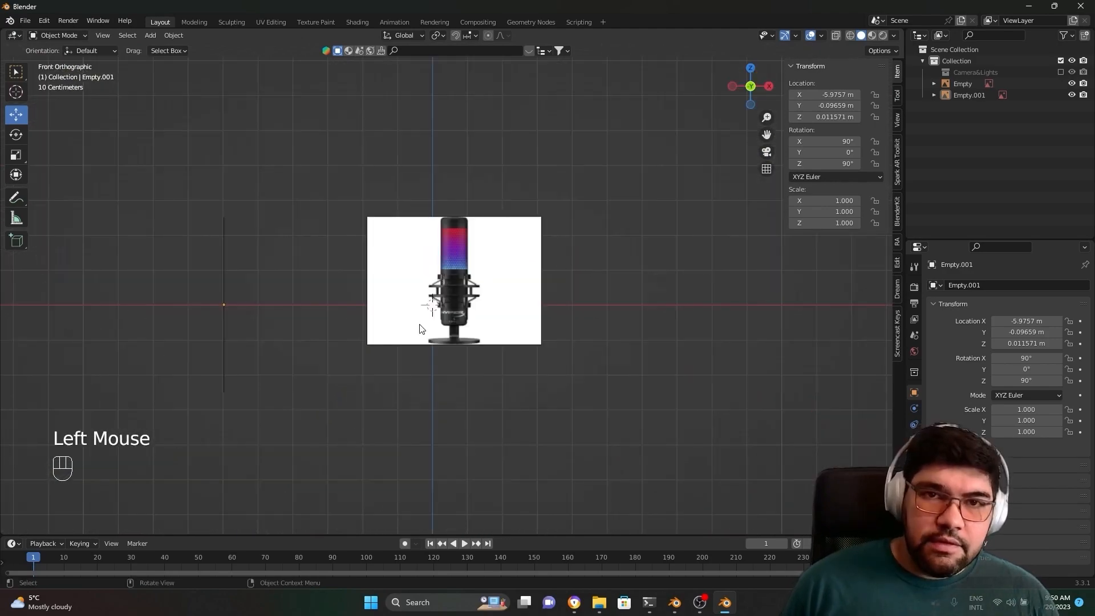
pyautogui.scroll(-2, 486, 298)
pyautogui.moveTo(486, 299); pyautogui.dragTo(434, 358, button='middle')
pyautogui.click(738, 91)
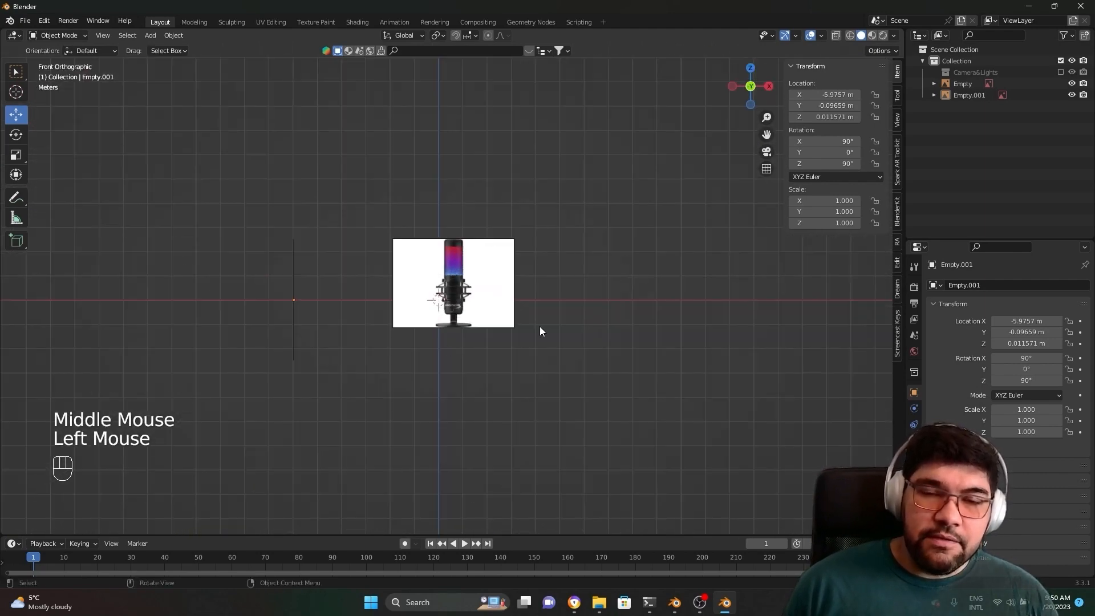
pyautogui.click(750, 86)
pyautogui.scroll(4, 518, 385)
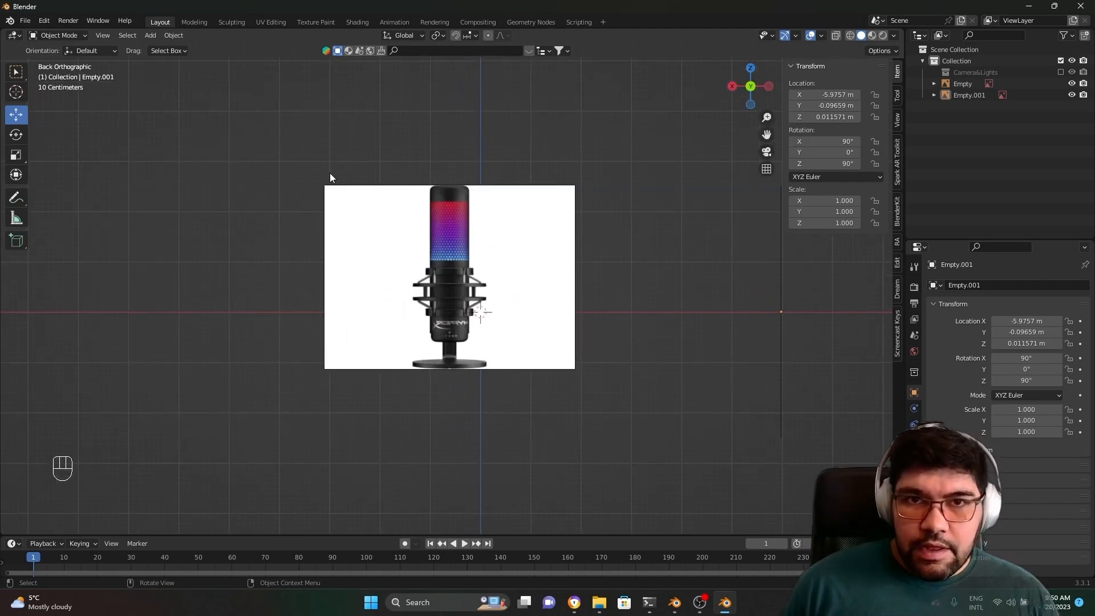
pyautogui.click(1072, 84)
pyautogui.click(1072, 84)
pyautogui.click(1072, 84)
pyautogui.click(1072, 83)
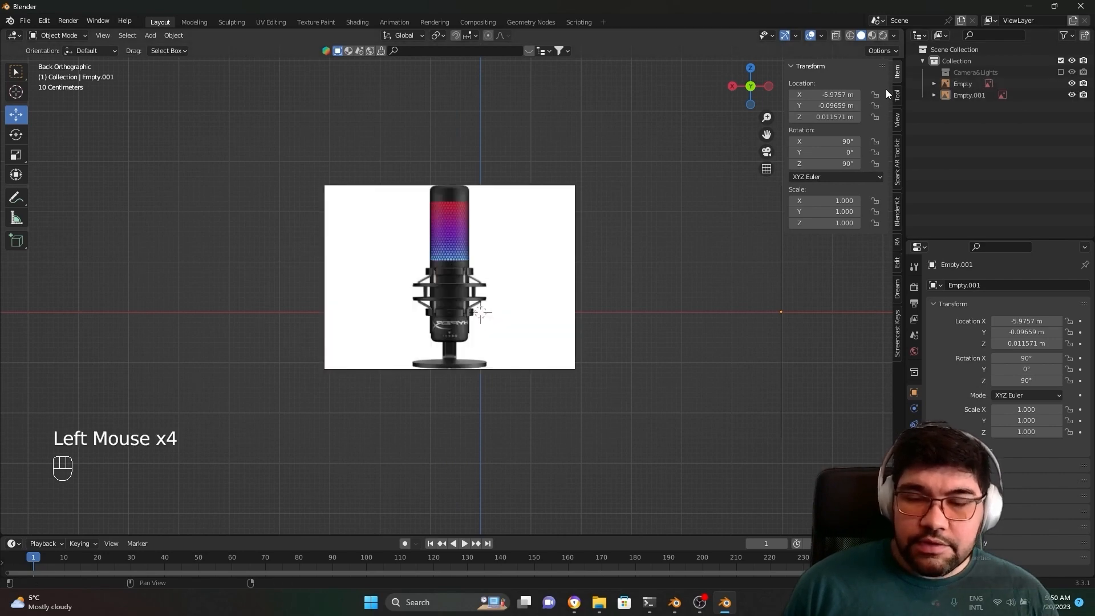
# Step: Rename the front reference image object as Front
pyautogui.click(969, 85)
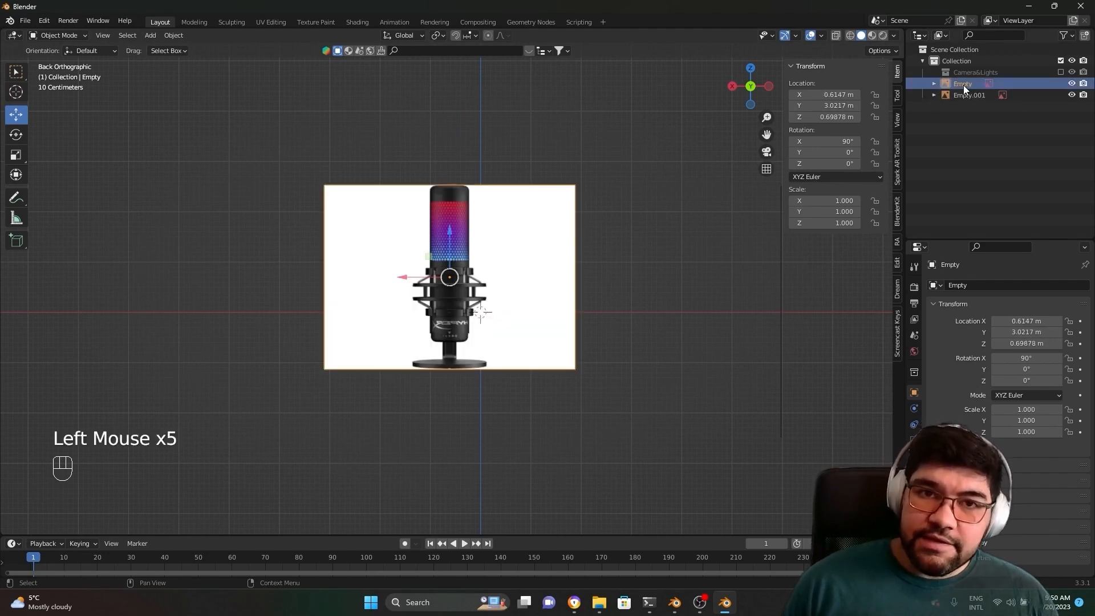
pyautogui.doubleClick(963, 84)
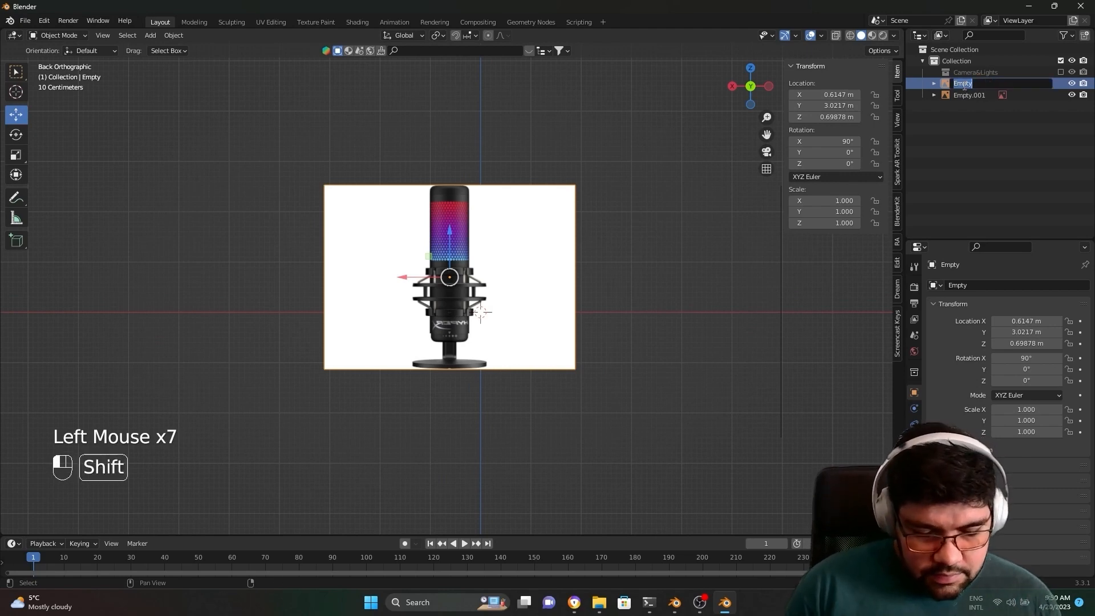
pyautogui.write('Fro')
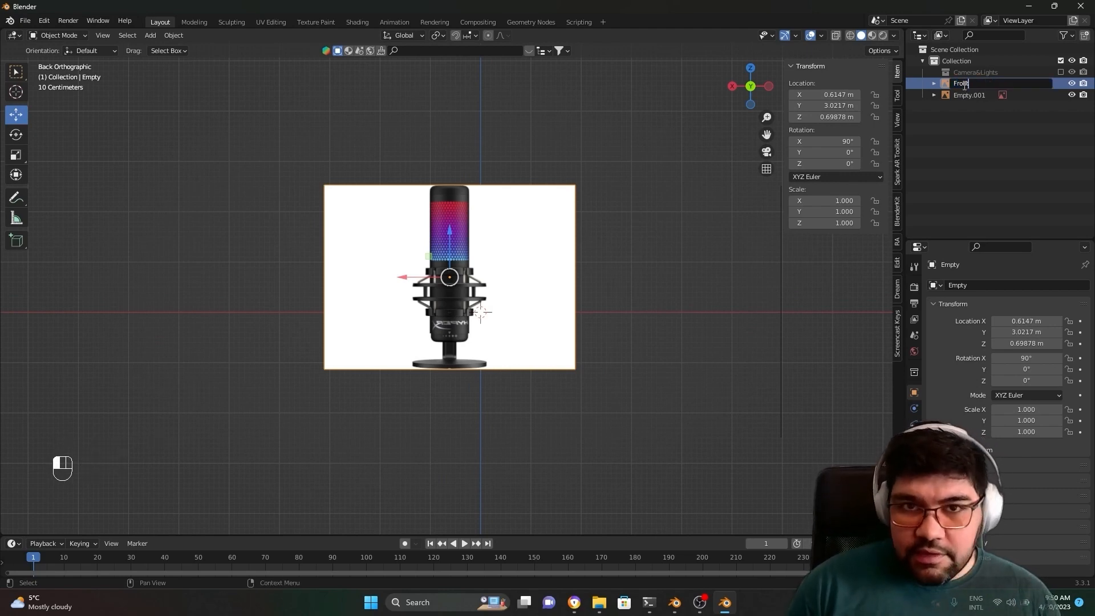
pyautogui.write('nt')
pyautogui.press('Return')
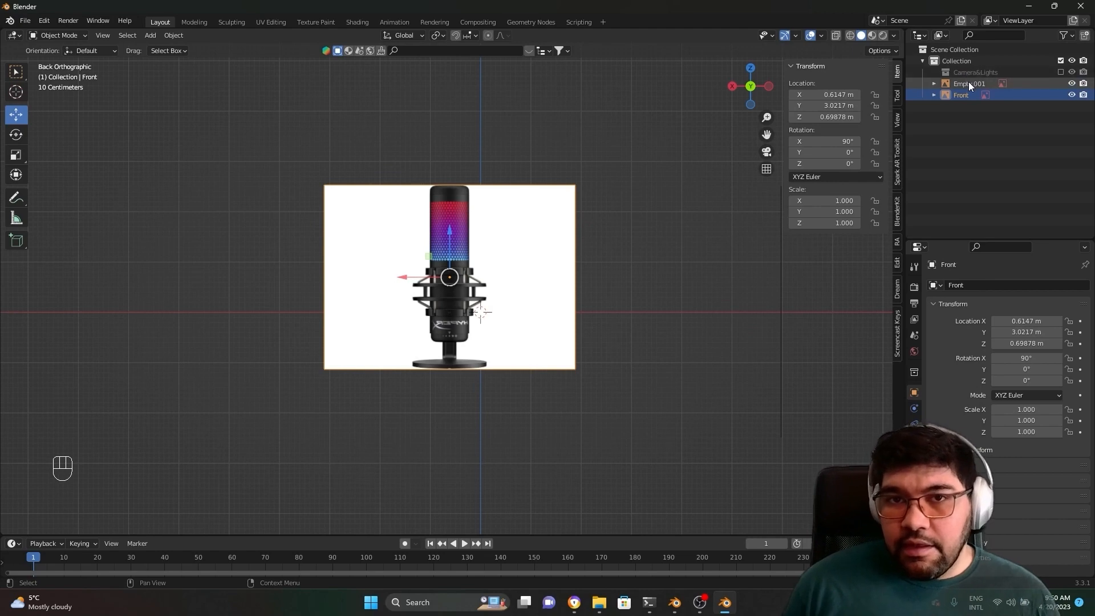
# Step: Rename the side reference image object as Side and deselect it
pyautogui.click(969, 86)
pyautogui.doubleClick(969, 84)
pyautogui.write('S')
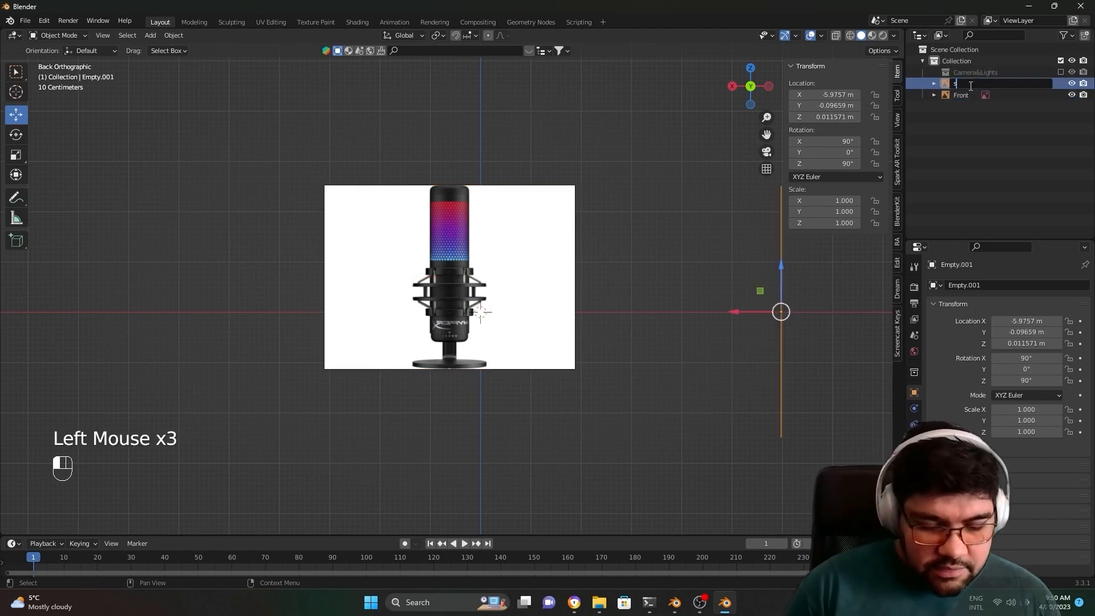
pyautogui.write('ide')
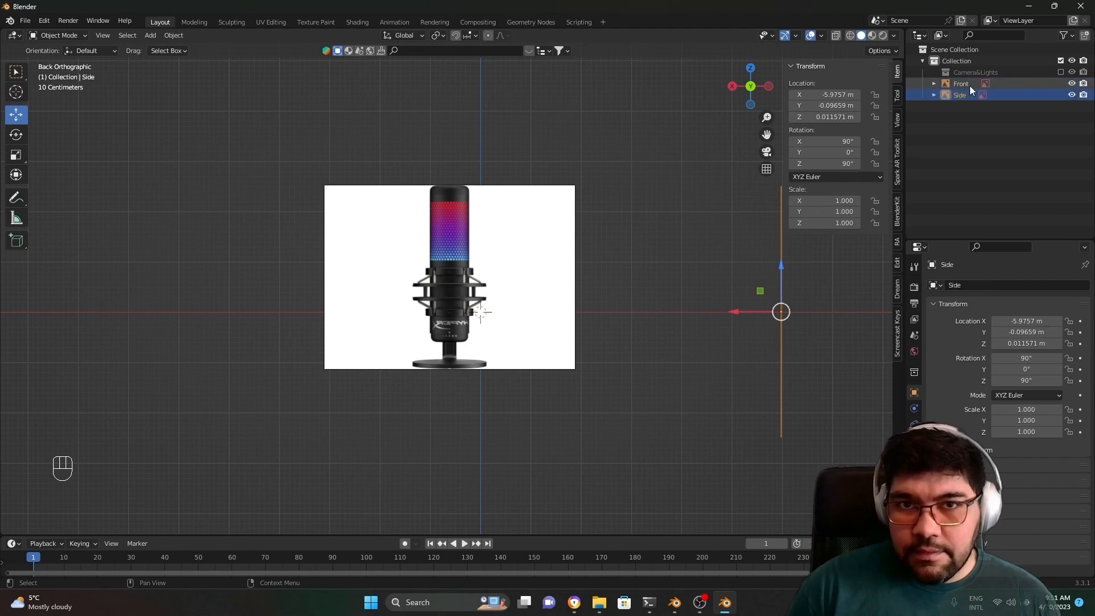
pyautogui.click(1052, 98)
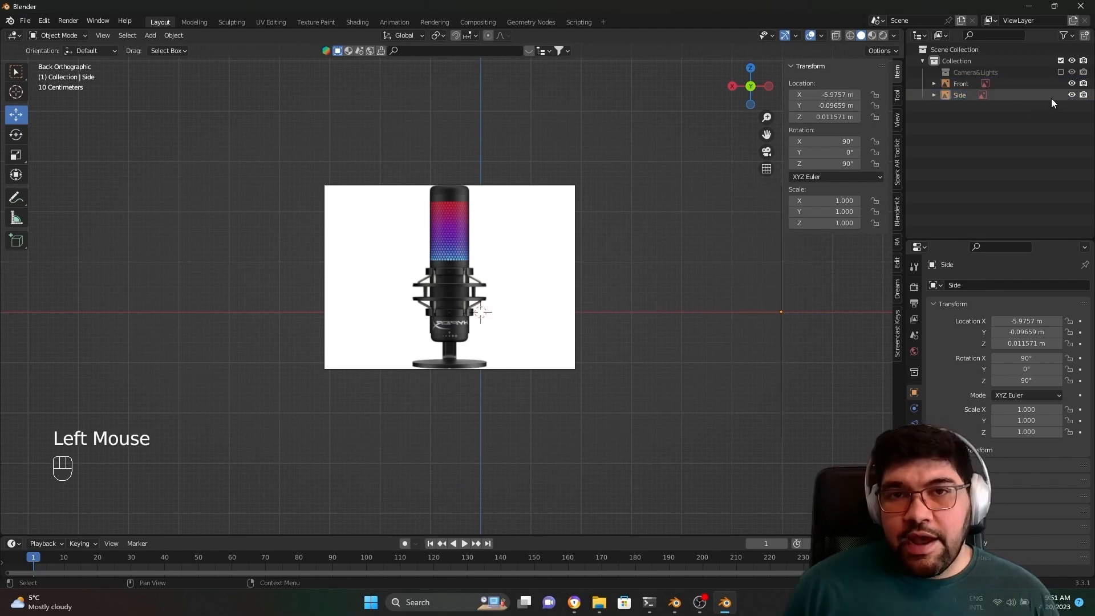
# Step: Hide the Front image and add back.jpg as a reference image aligned to the back orthographic view
pyautogui.click(1073, 84)
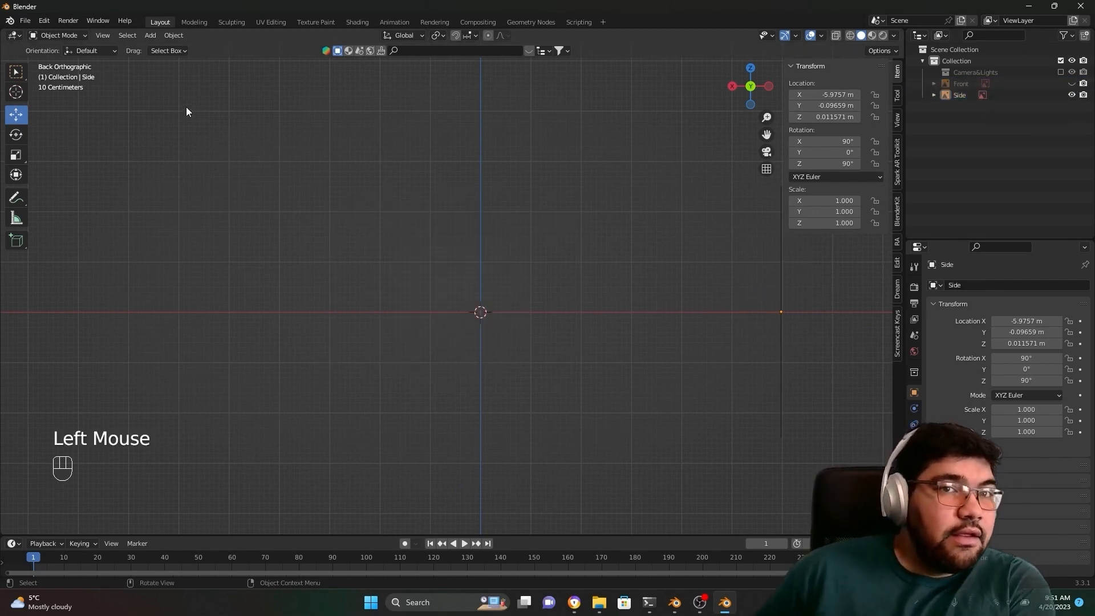
pyautogui.click(151, 35)
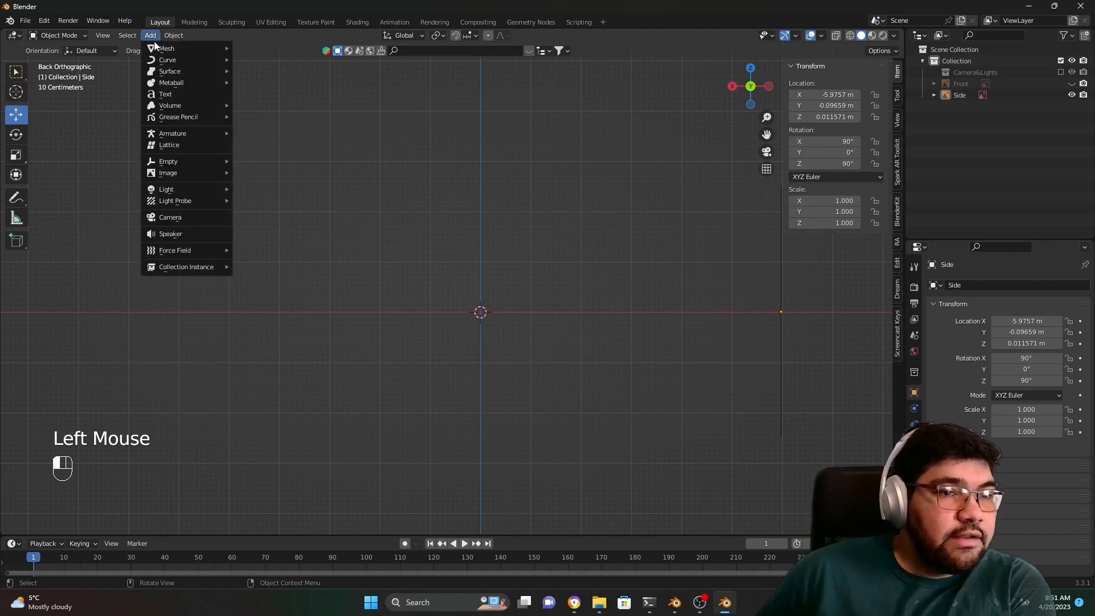
pyautogui.moveTo(200, 179)
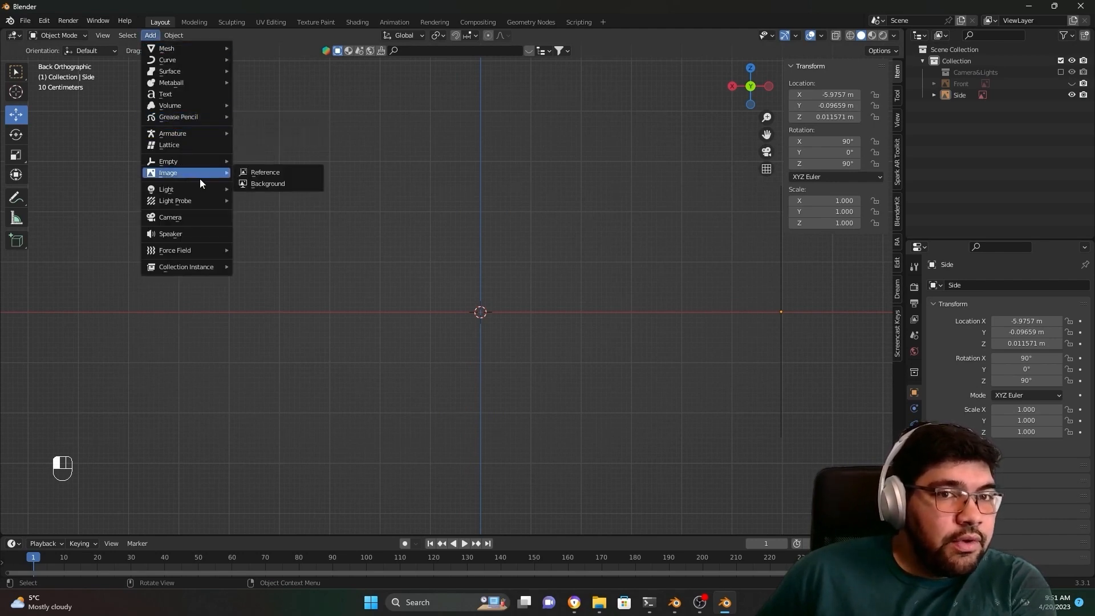
pyautogui.click(275, 173)
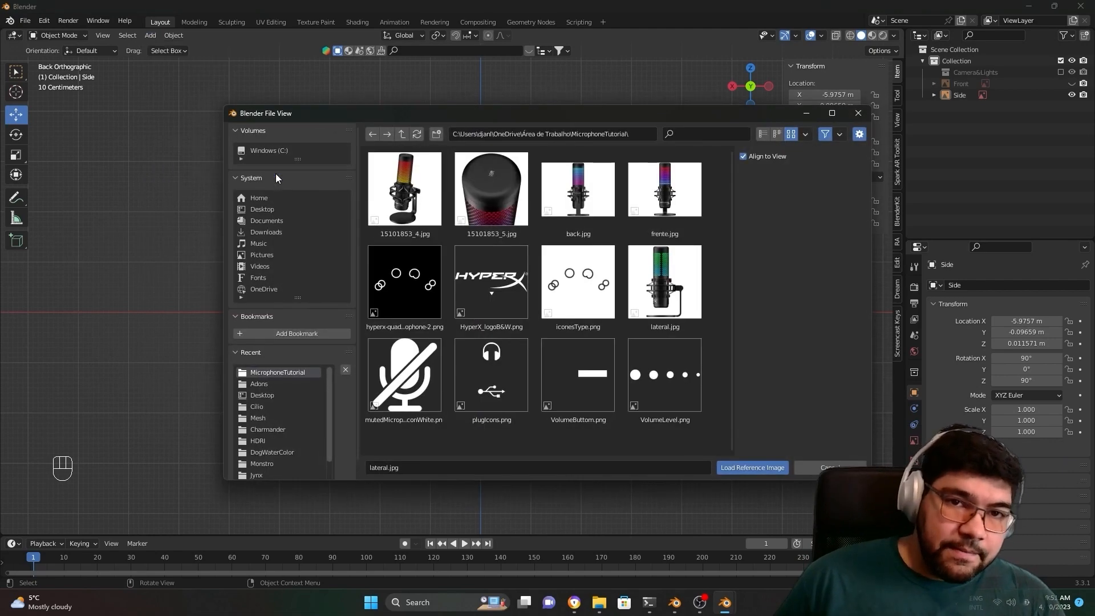
pyautogui.click(580, 189)
pyautogui.click(739, 469)
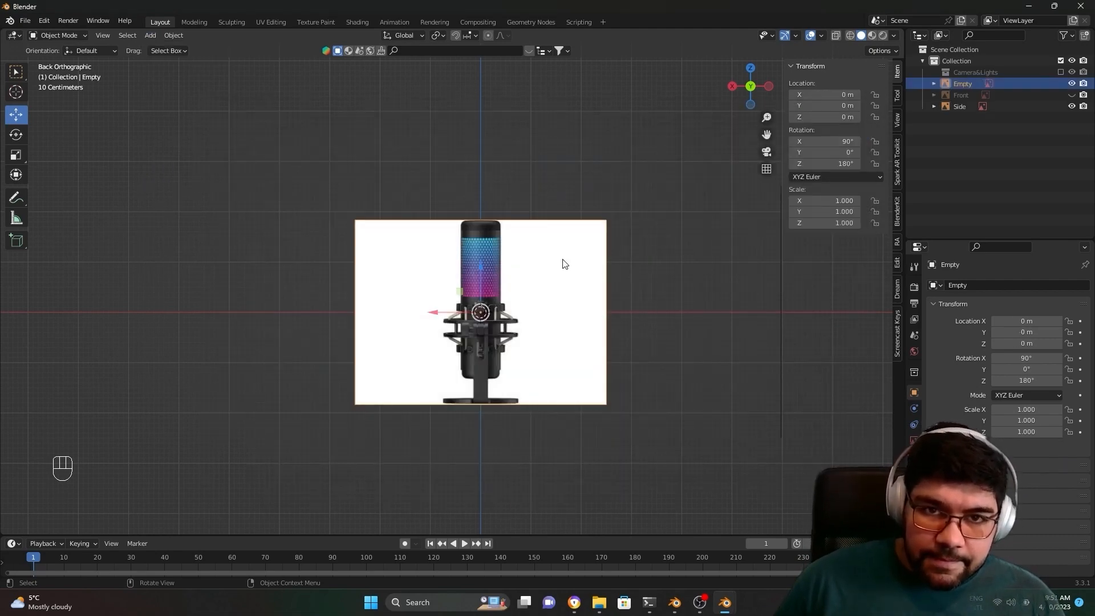
# Step: Move the back reference image along Y to about -4.59 m, away from the origin
pyautogui.scroll(-2, 526, 361)
pyautogui.moveTo(525, 362); pyautogui.dragTo(636, 415, button='middle')
pyautogui.scroll(2, 634, 412)
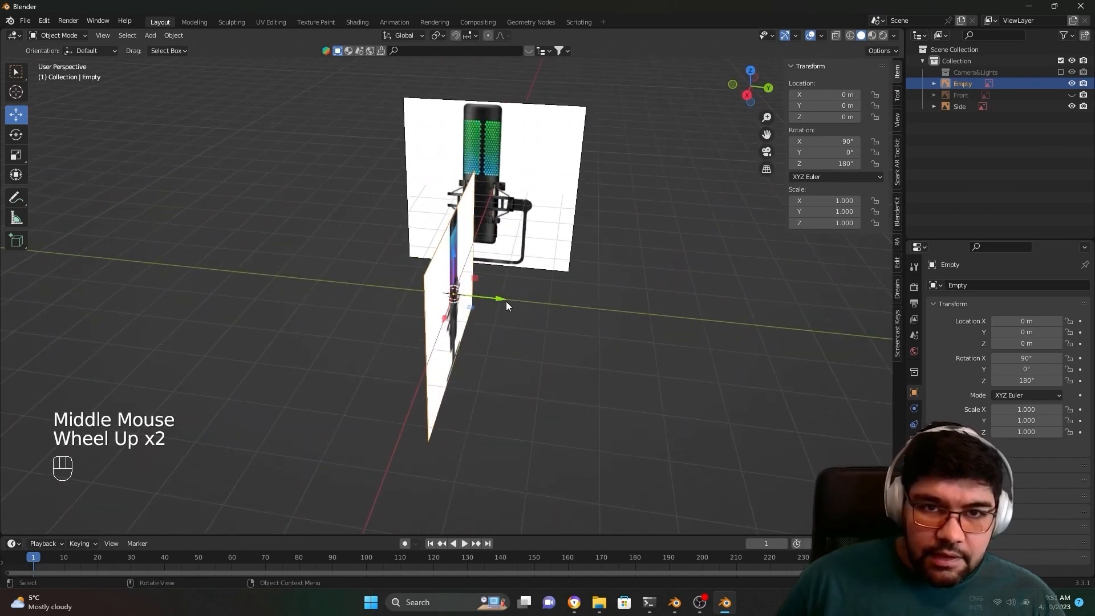
pyautogui.moveTo(501, 300); pyautogui.dragTo(297, 263)
pyautogui.scroll(1, 408, 345)
pyautogui.scroll(1, 408, 346)
pyautogui.moveTo(408, 346); pyautogui.dragTo(266, 348, button='middle')
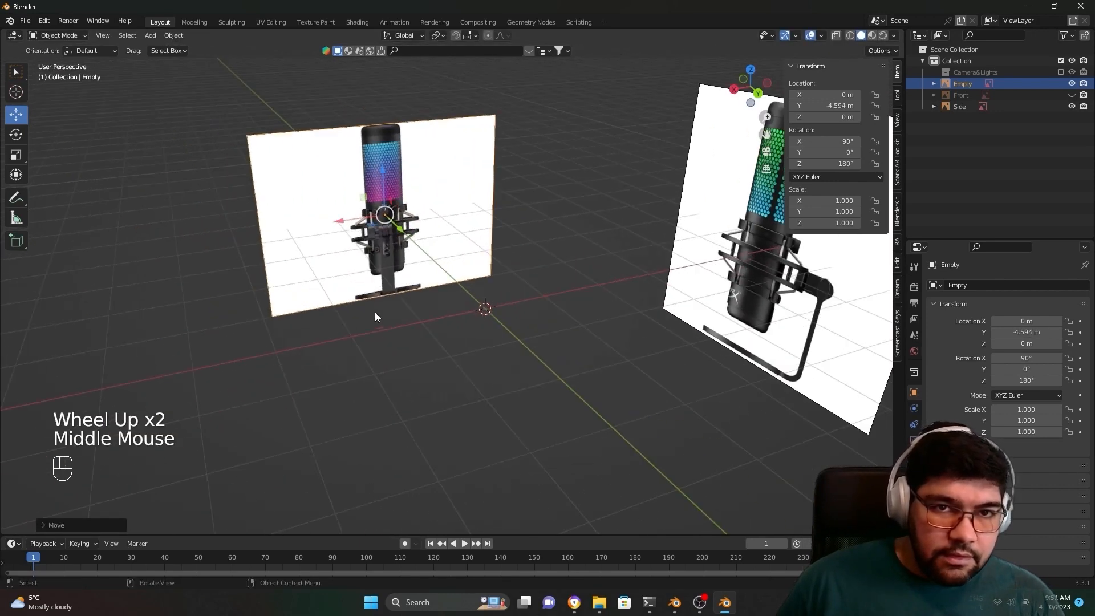
# Step: Rename the back reference image object as Back
pyautogui.scroll(3, 374, 312)
pyautogui.scroll(-5, 393, 272)
pyautogui.moveTo(393, 272); pyautogui.dragTo(541, 335, button='middle')
pyautogui.scroll(-1, 539, 334)
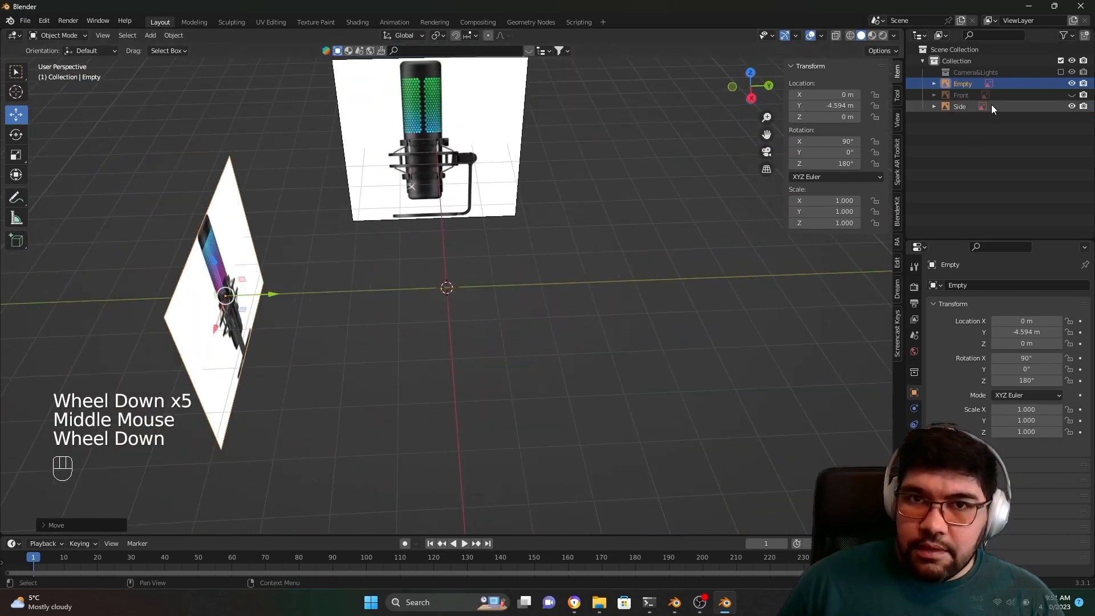
pyautogui.doubleClick(962, 84)
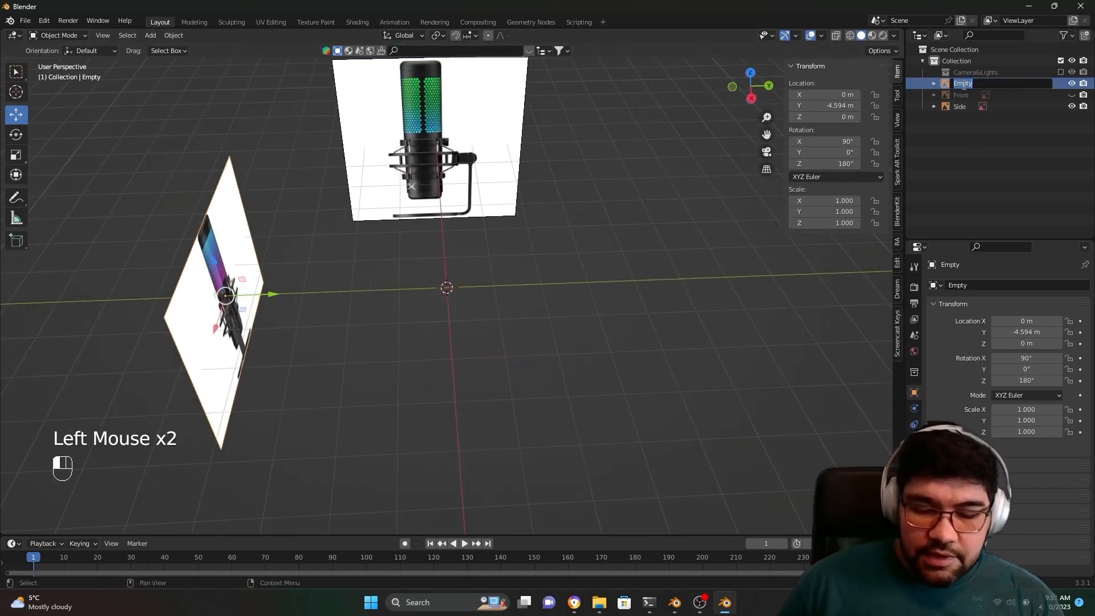
pyautogui.press('shift')
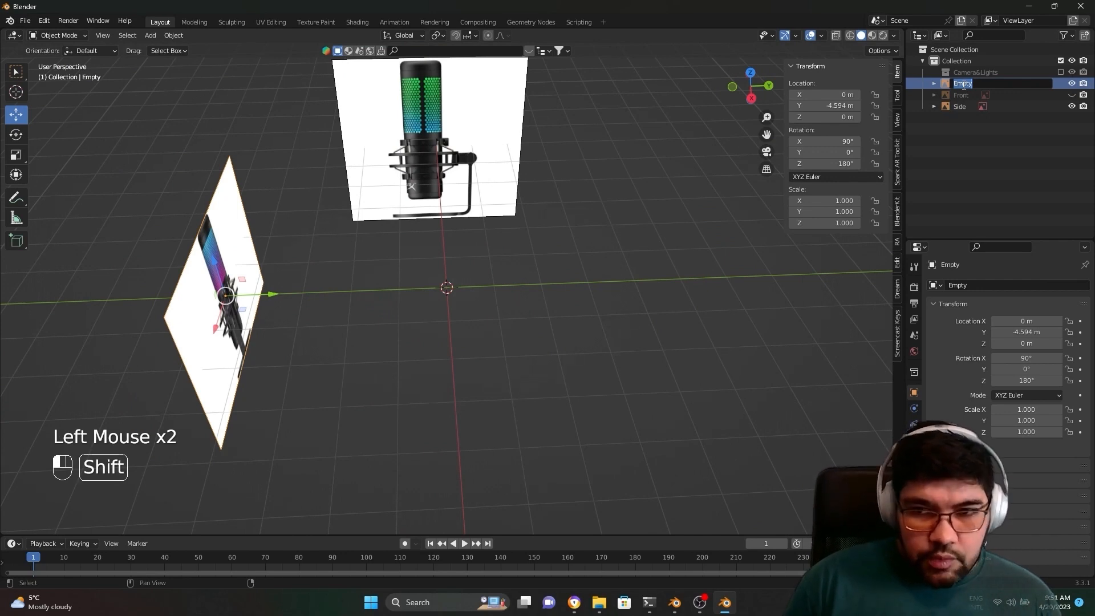
pyautogui.write('E')
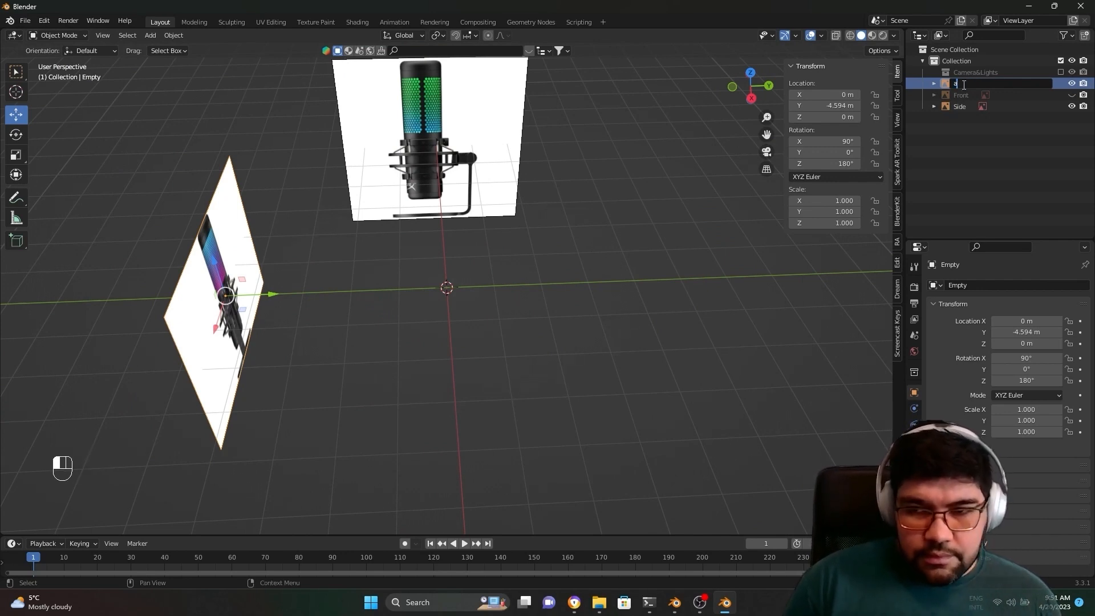
pyautogui.write('a')
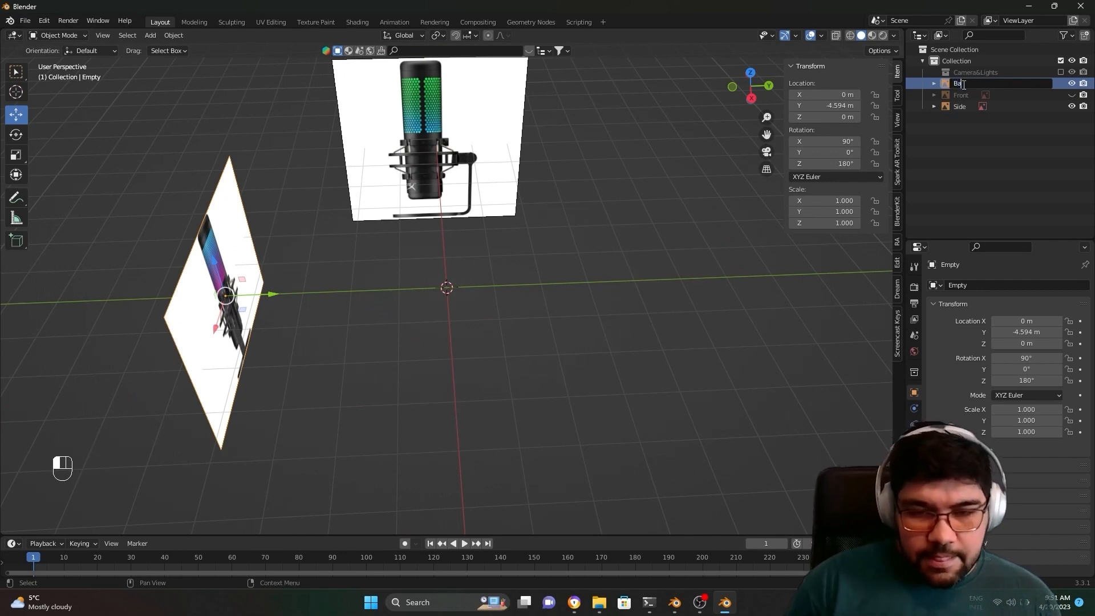
pyautogui.write('ck')
pyautogui.press('Return')
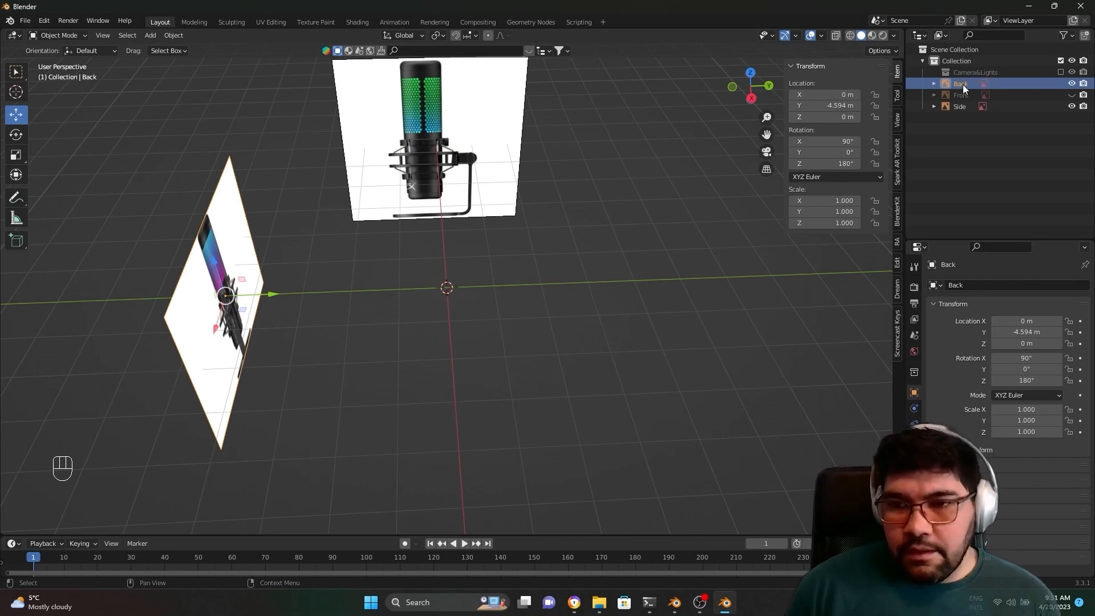
# Step: Create a new collection inside Collection and rename it ReferenceImages
pyautogui.rightClick(965, 62)
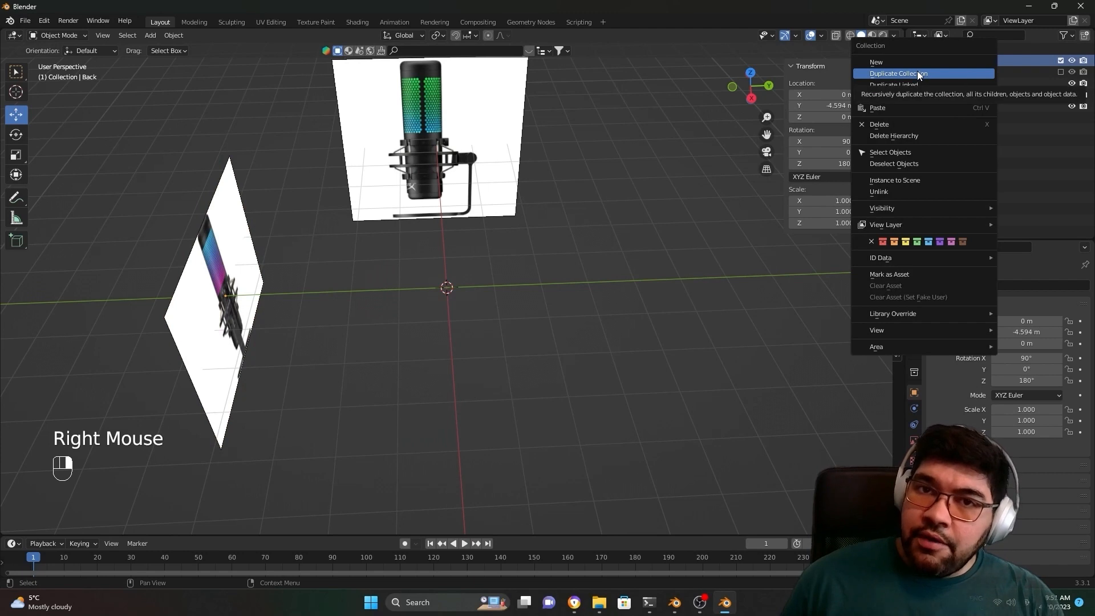
pyautogui.click(888, 62)
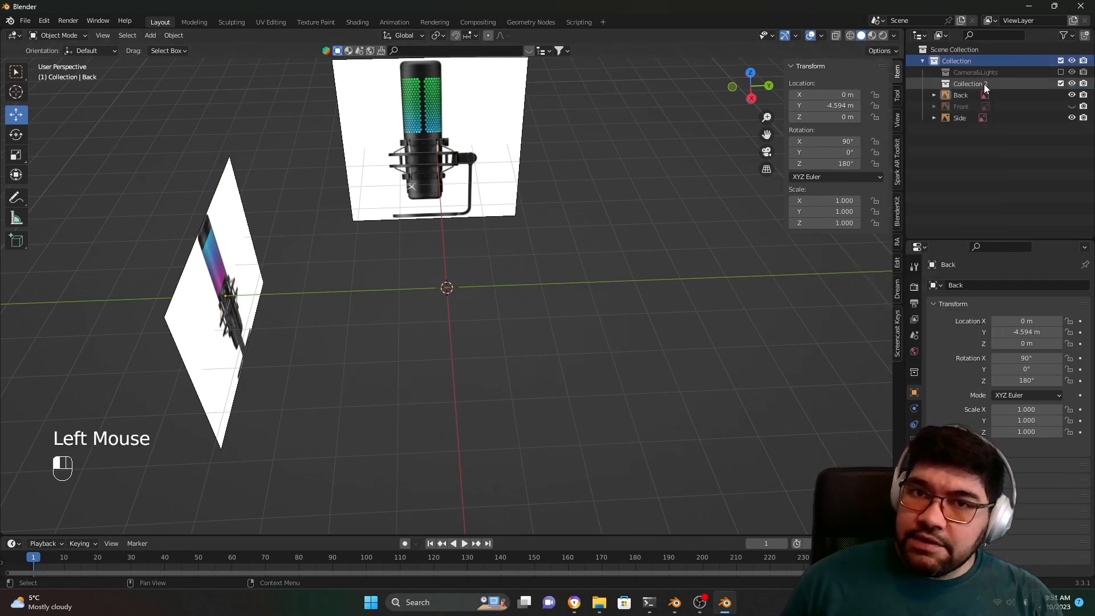
pyautogui.doubleClick(983, 84)
pyautogui.write('Refe')
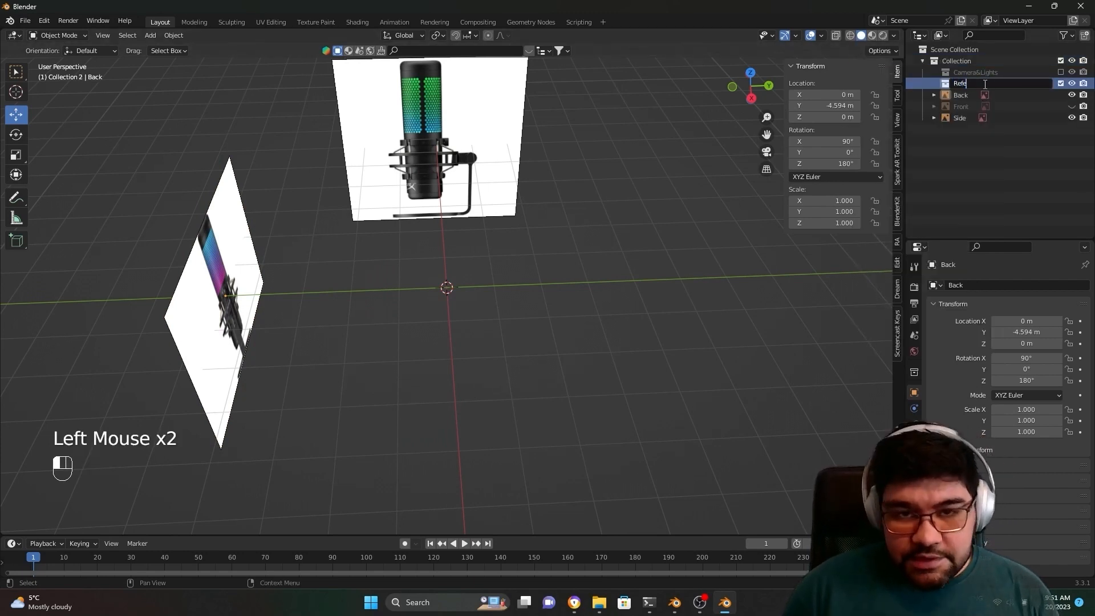
pyautogui.write('renceImages')
pyautogui.press('Return')
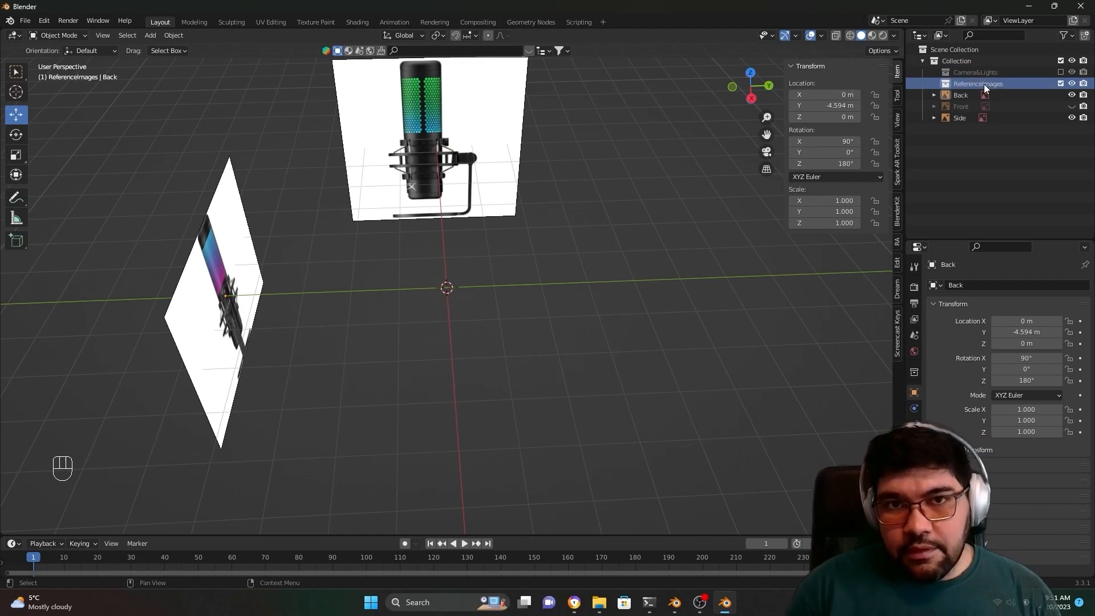
# Step: Move the Back, Front and Side image objects into the ReferenceImages collection and deselect them
pyautogui.click(967, 138)
pyautogui.moveTo(963, 134); pyautogui.dragTo(993, 83)
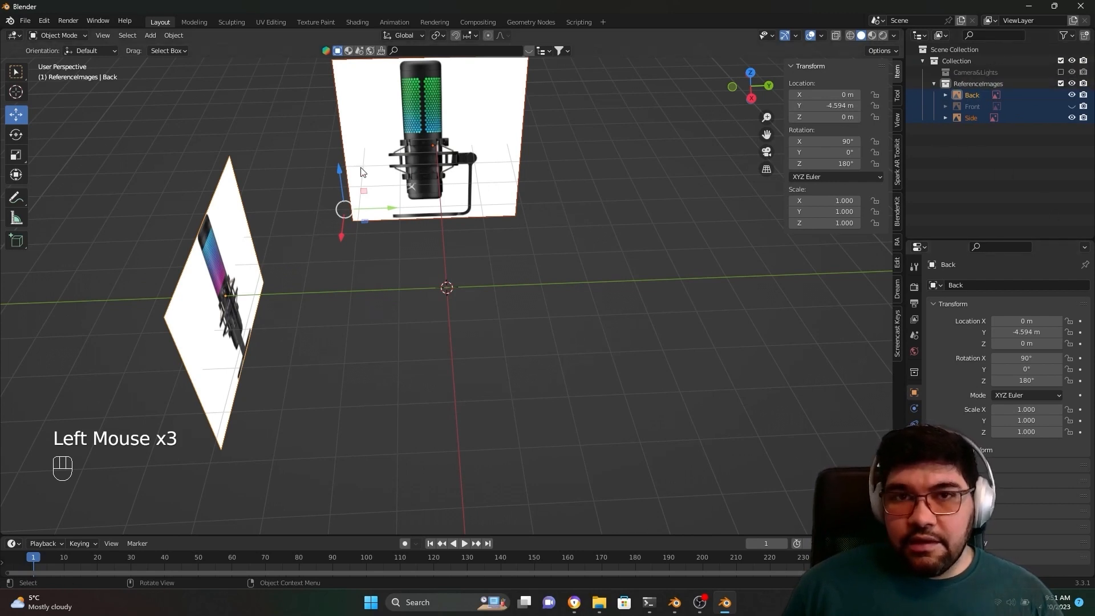
pyautogui.click(952, 151)
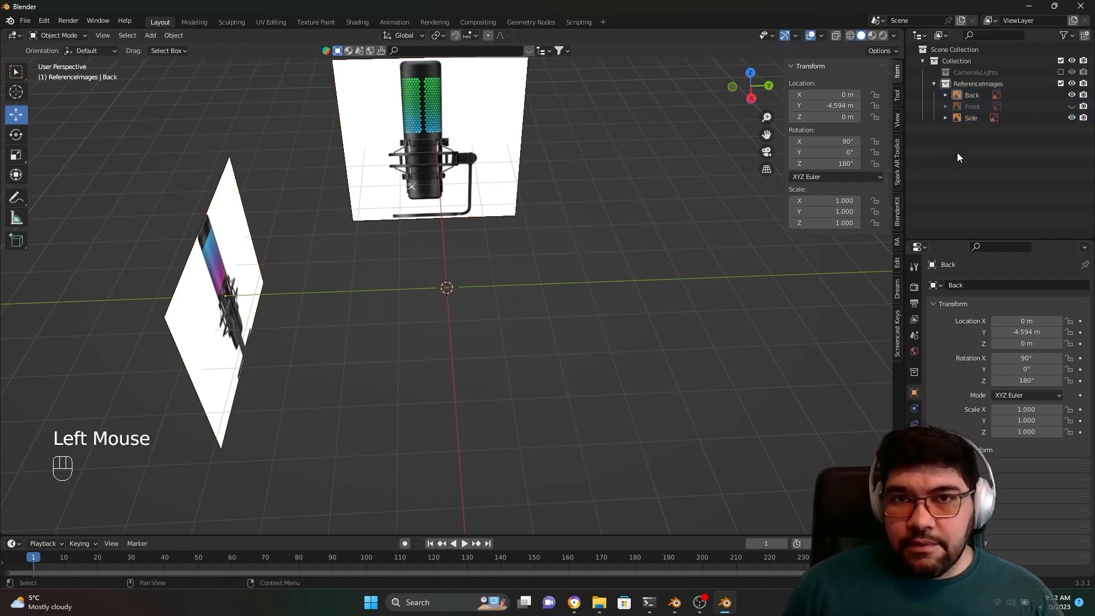
# Step: Hide the Back reference image and show the Front one again
pyautogui.moveTo(547, 320); pyautogui.dragTo(505, 334, button='middle')
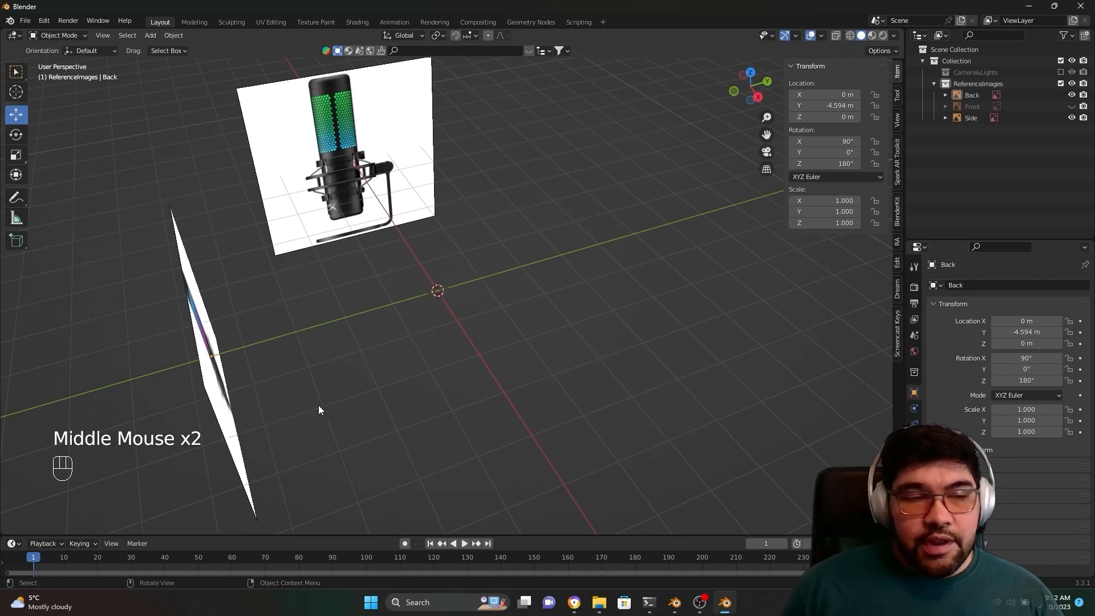
pyautogui.moveTo(318, 408); pyautogui.dragTo(312, 456, button='middle')
pyautogui.moveTo(437, 360); pyautogui.dragTo(359, 456, button='middle')
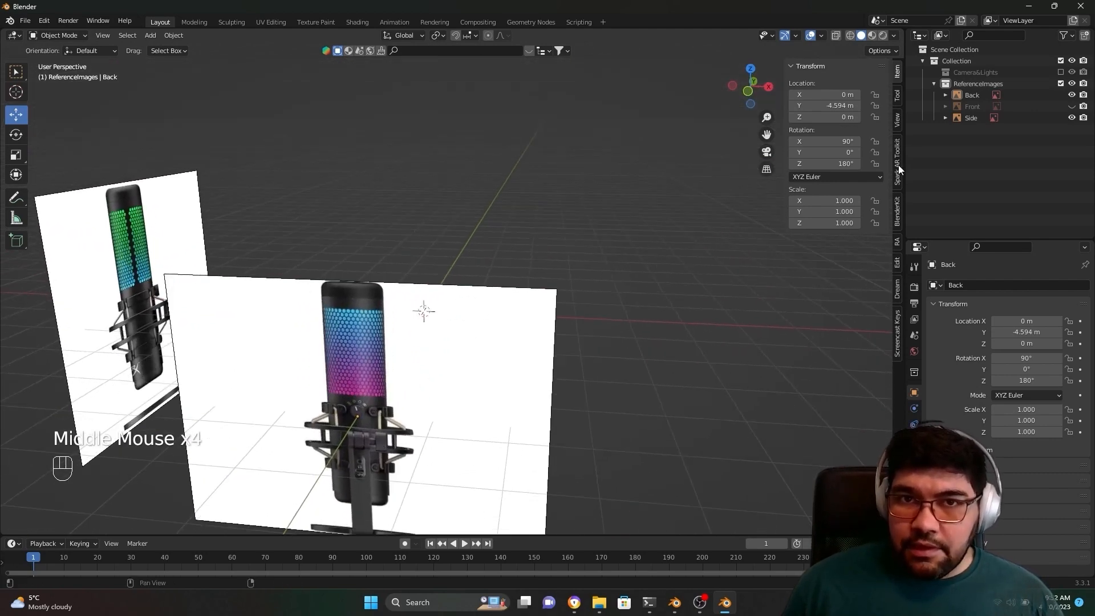
pyautogui.click(1071, 94)
# Step: Examine the placement of the front and side reference images around the origin from several angles
pyautogui.moveTo(646, 254); pyautogui.dragTo(484, 358, button='middle')
pyautogui.scroll(4, 484, 358)
pyautogui.scroll(-2, 484, 358)
pyautogui.scroll(3, 488, 356)
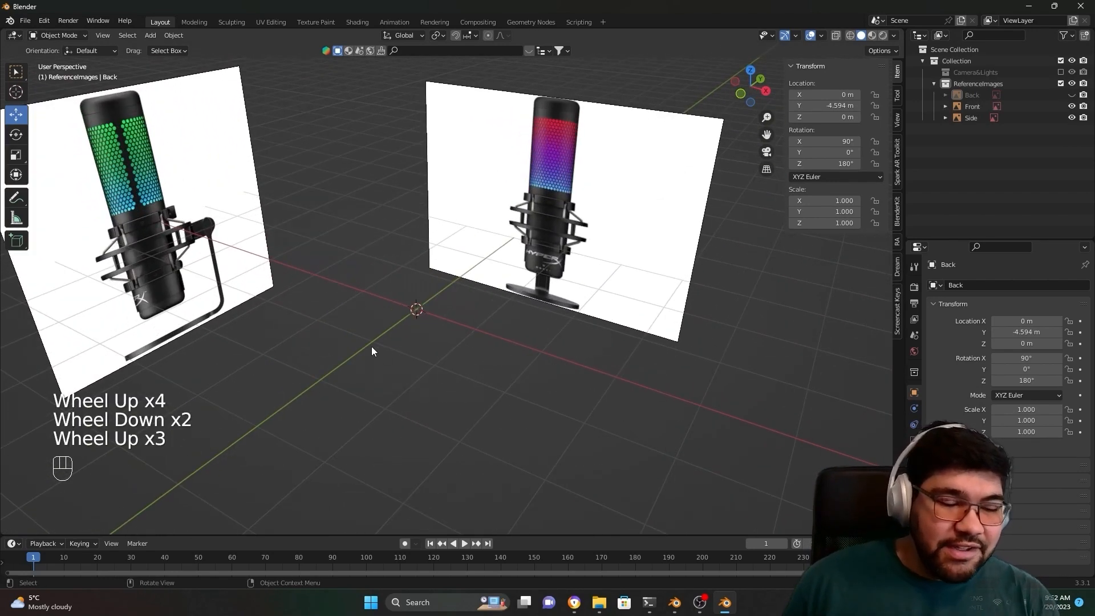
pyautogui.moveTo(371, 349); pyautogui.dragTo(467, 358, button='middle')
pyautogui.scroll(-1, 513, 330)
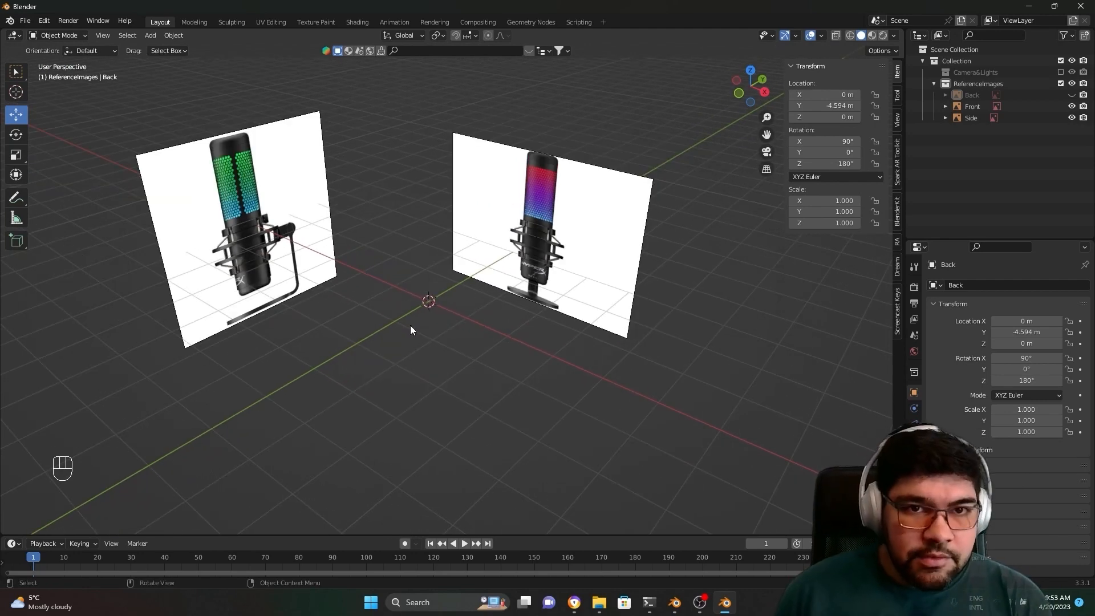
pyautogui.scroll(1, 279, 331)
pyautogui.moveTo(220, 307); pyautogui.dragTo(343, 331, button='middle')
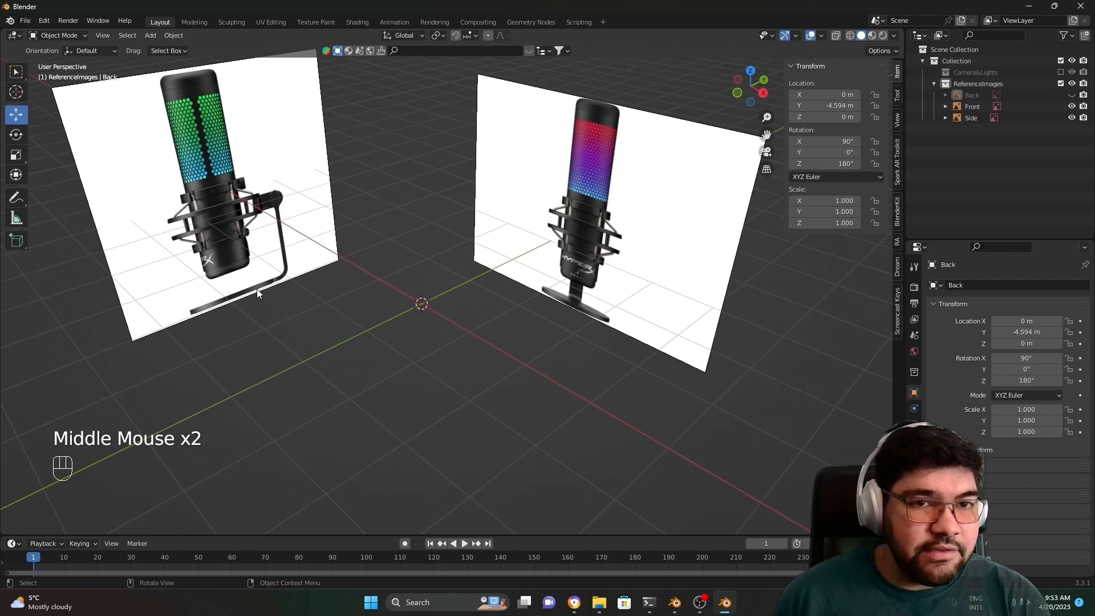
pyautogui.moveTo(256, 288); pyautogui.dragTo(467, 301, button='middle')
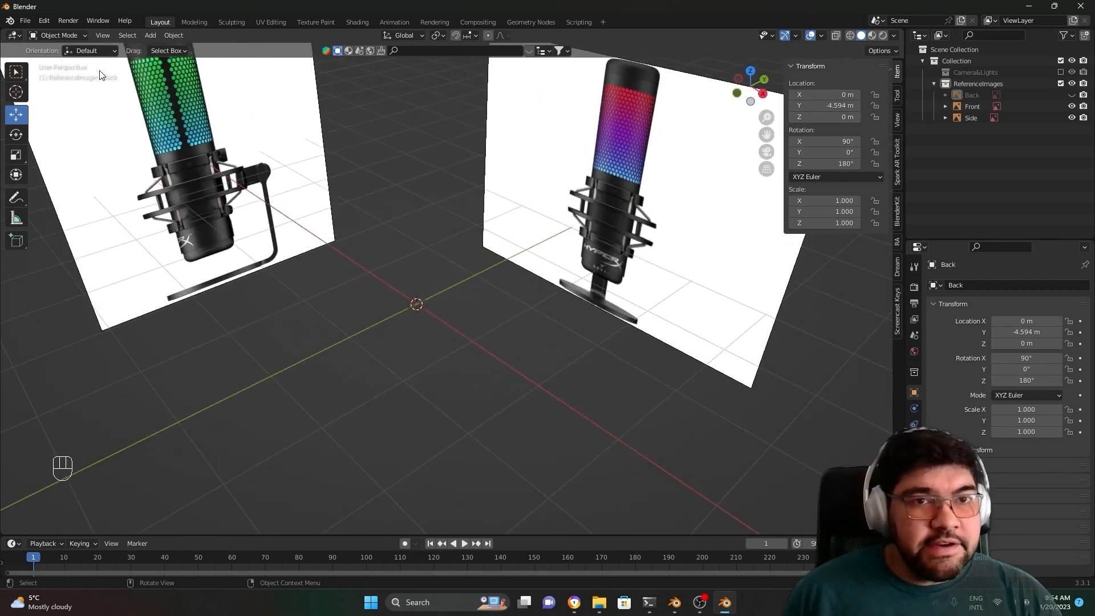
# Step: Add a mesh circle at the origin and expand its creation settings
pyautogui.click(150, 35)
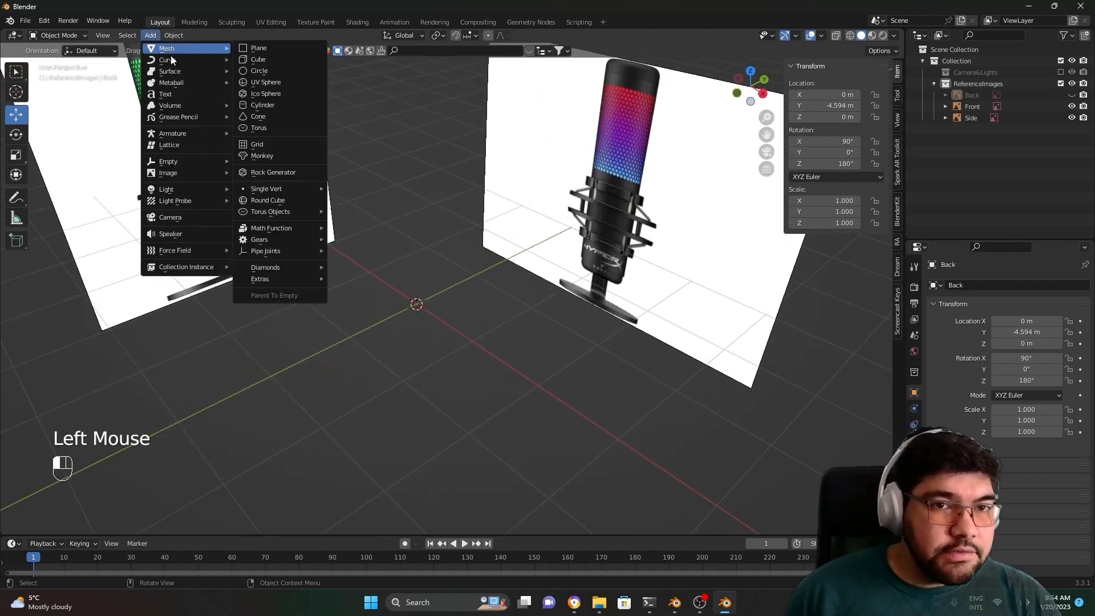
pyautogui.click(153, 32)
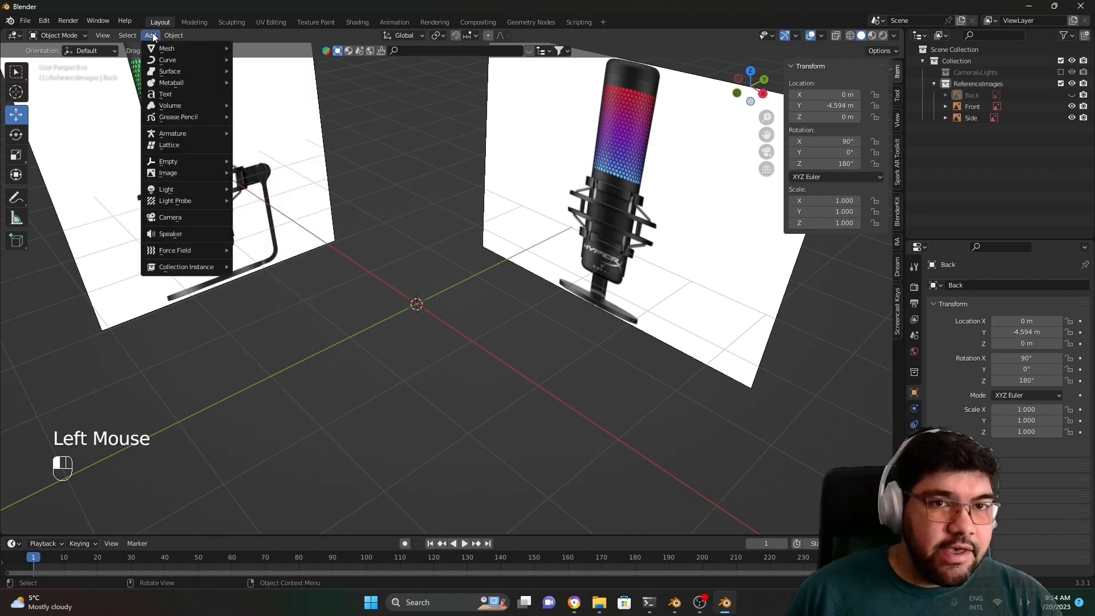
pyautogui.moveTo(156, 47)
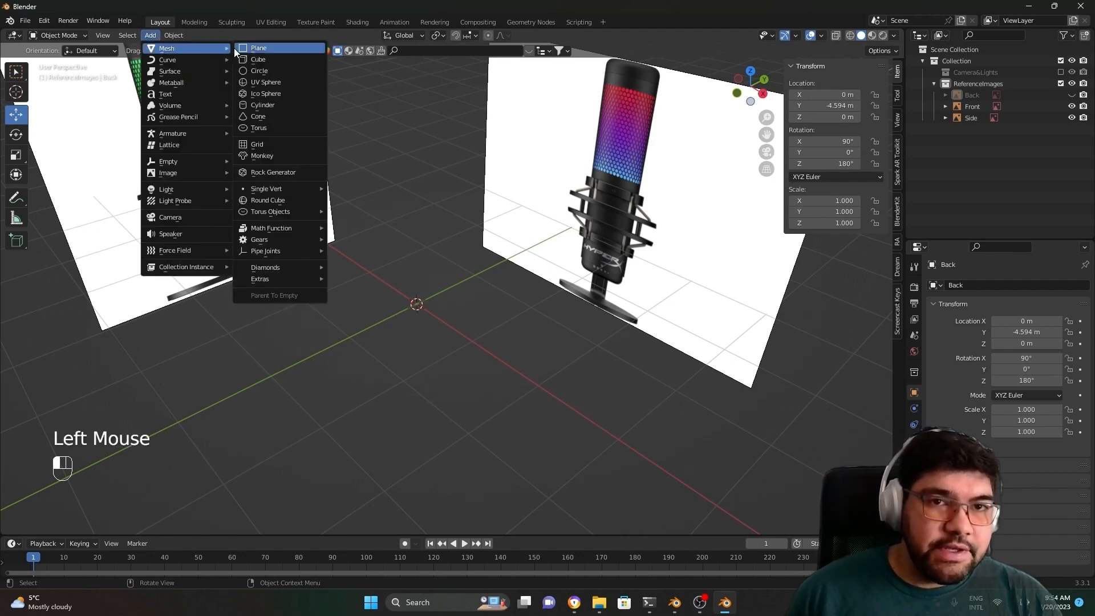
pyautogui.click(259, 71)
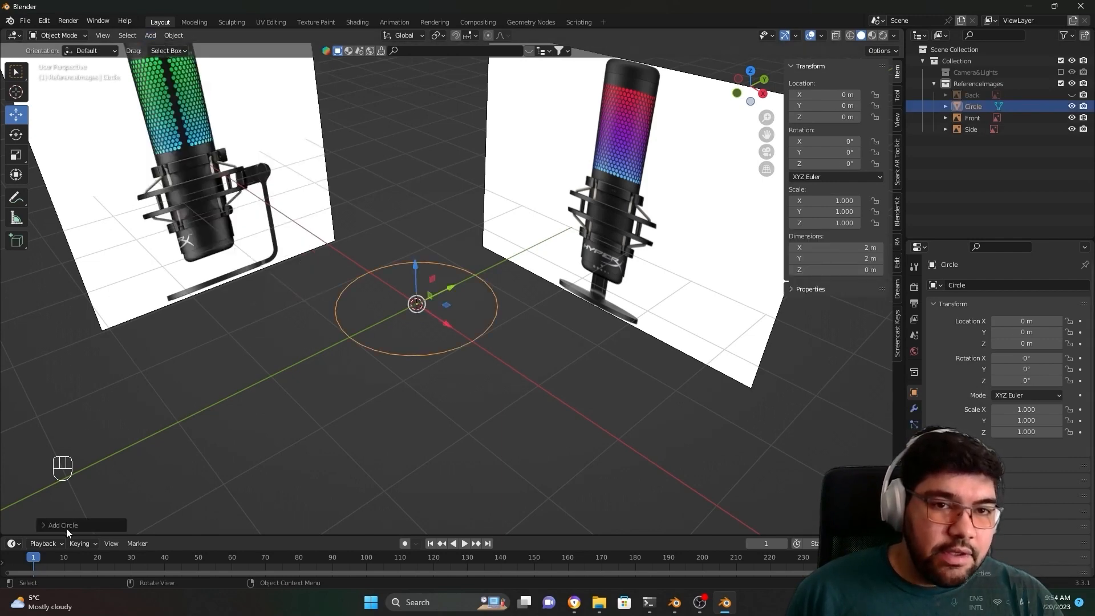
pyautogui.click(45, 524)
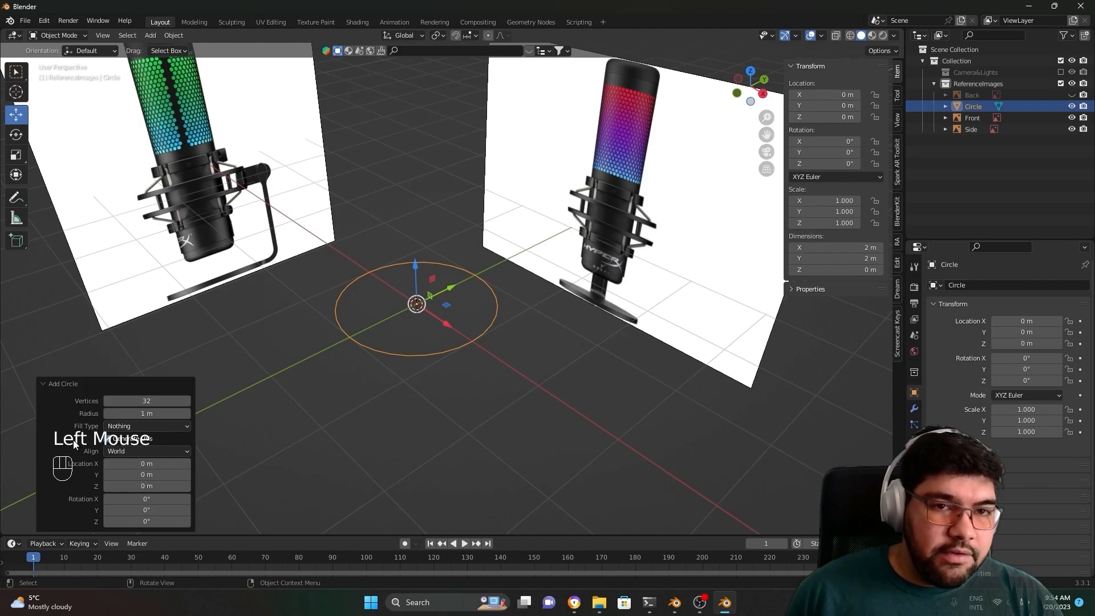
pyautogui.doubleClick(133, 497)
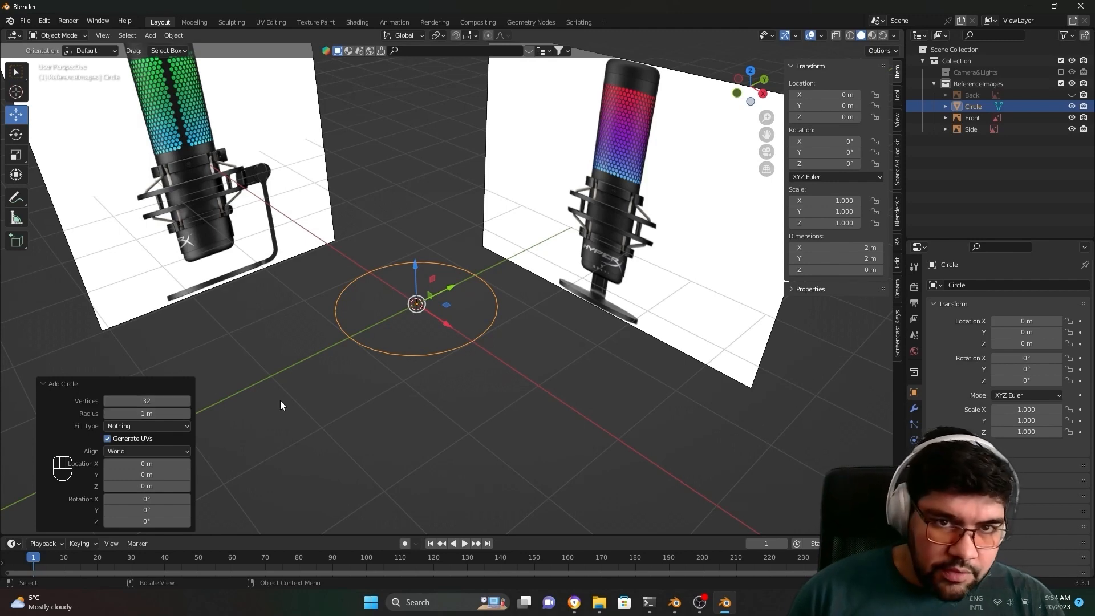
# Step: Set the new circle's vertex count to 10 while viewing it from the top
pyautogui.press('KP_7')
pyautogui.scroll(3, 281, 405)
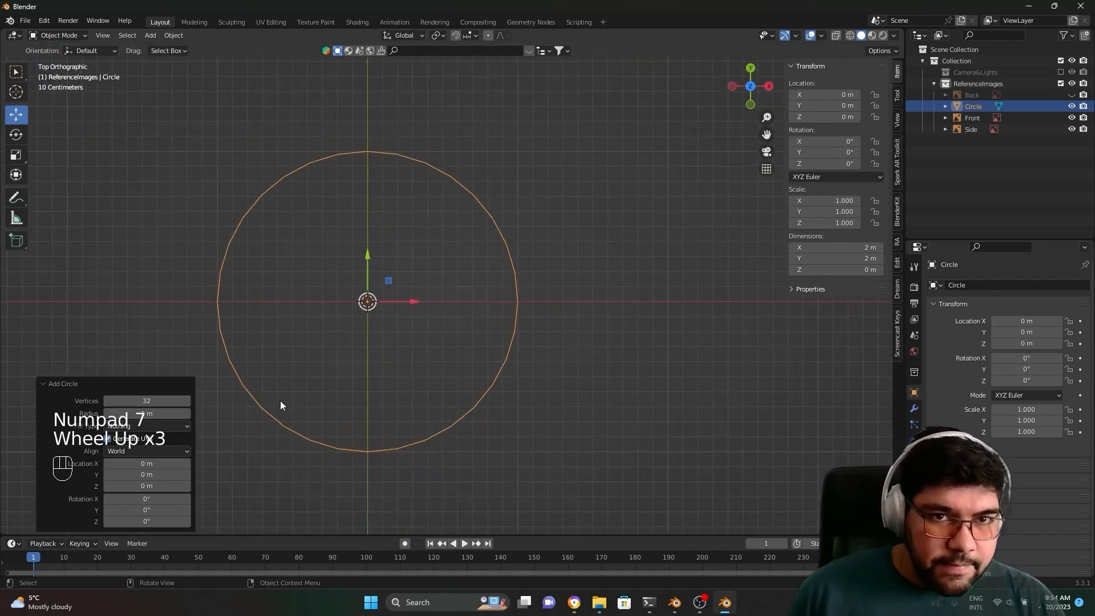
pyautogui.click(146, 400)
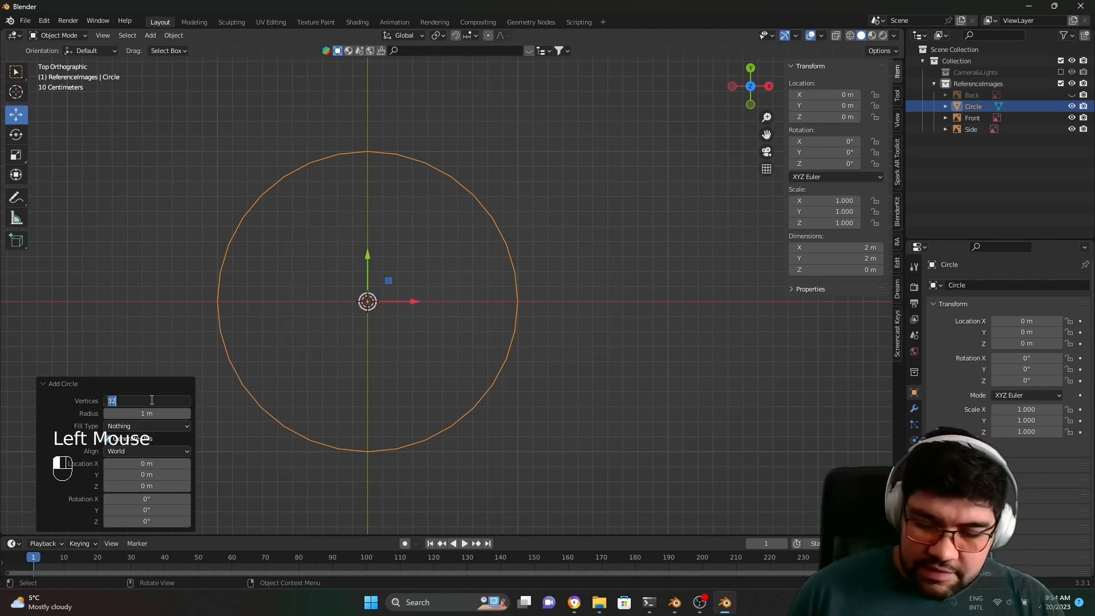
pyautogui.write('10')
pyautogui.press('Return')
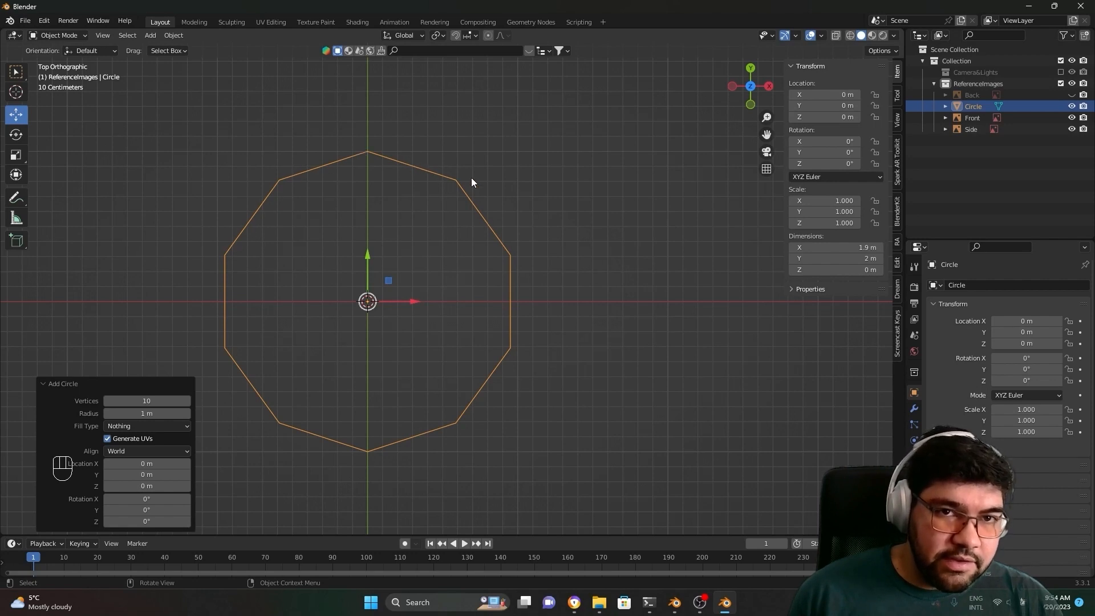
pyautogui.click(146, 400)
pyautogui.moveTo(147, 400)
pyautogui.mouseDown()
pyautogui.moveTo(120, 401)
pyautogui.moveTo(137, 401)
pyautogui.mouseUp()
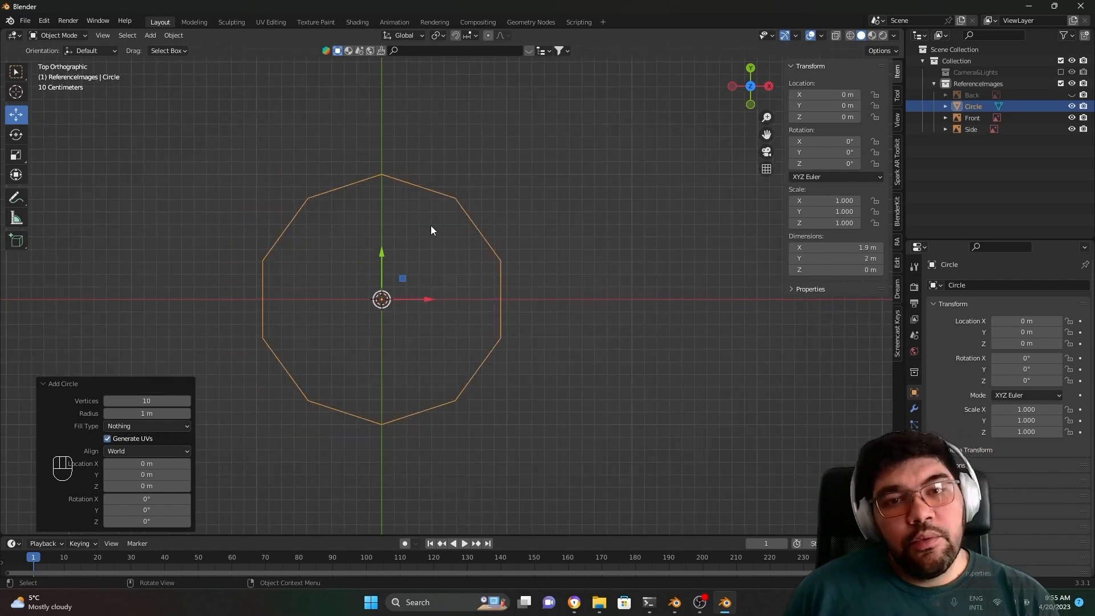
# Step: Compare the circle with the microphone in the front reference image and set its vertex count to 16
pyautogui.scroll(-1, 447, 261)
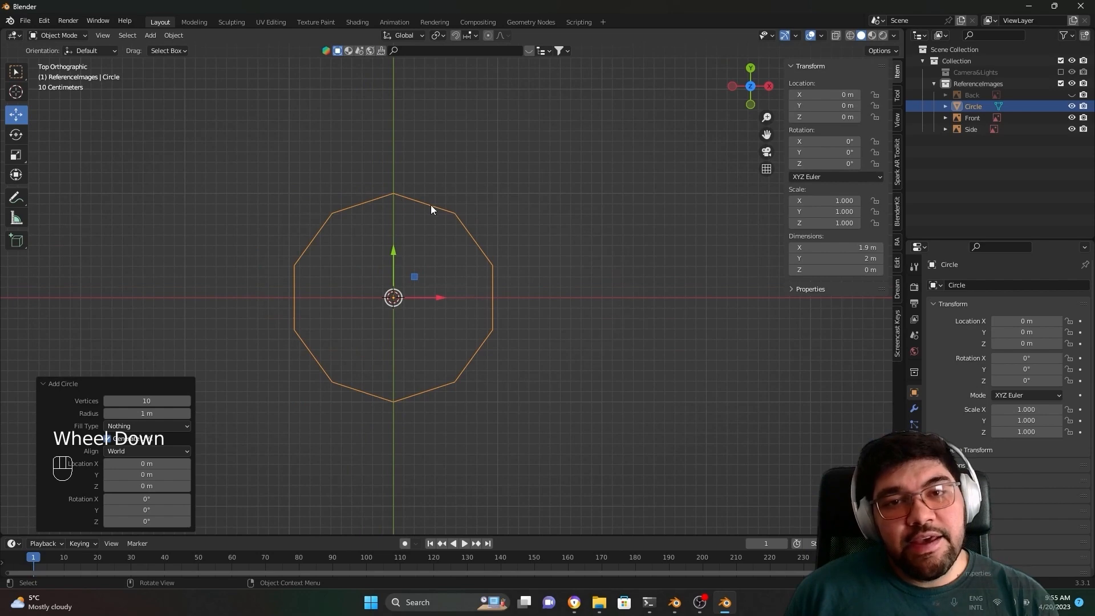
pyautogui.scroll(-2, 522, 340)
pyautogui.moveTo(522, 344); pyautogui.dragTo(513, 251, button='middle')
pyautogui.scroll(5, 479, 307)
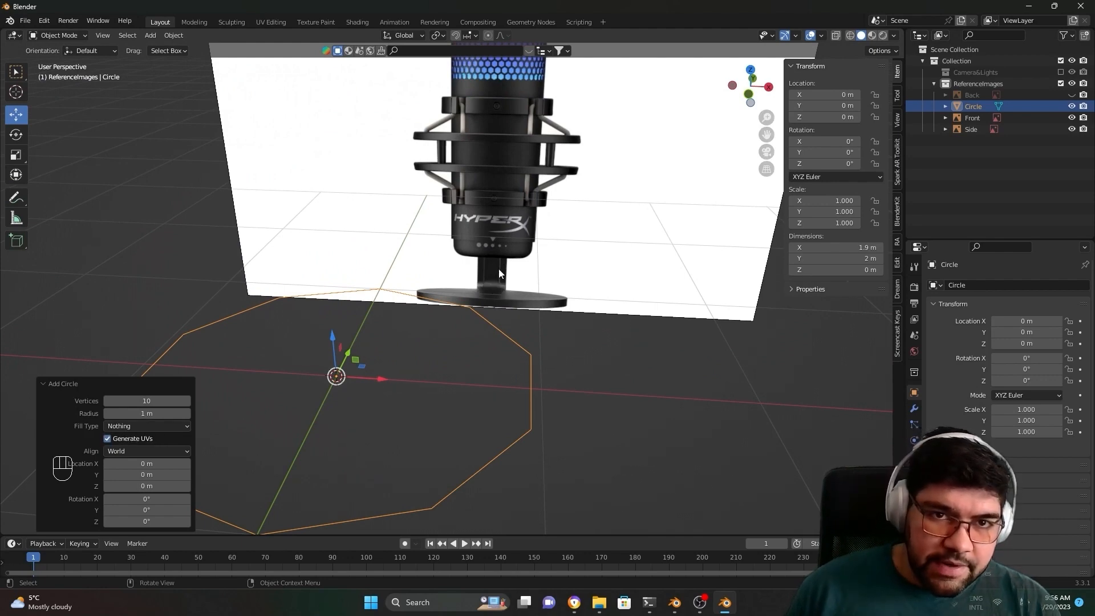
pyautogui.moveTo(325, 397); pyautogui.dragTo(418, 379, button='middle')
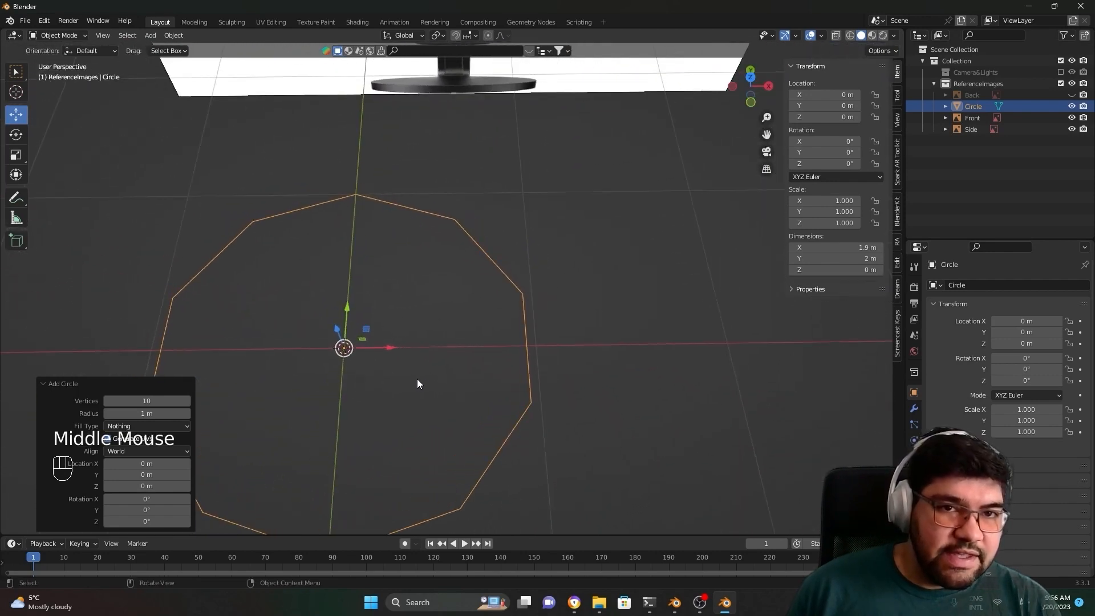
pyautogui.click(145, 403)
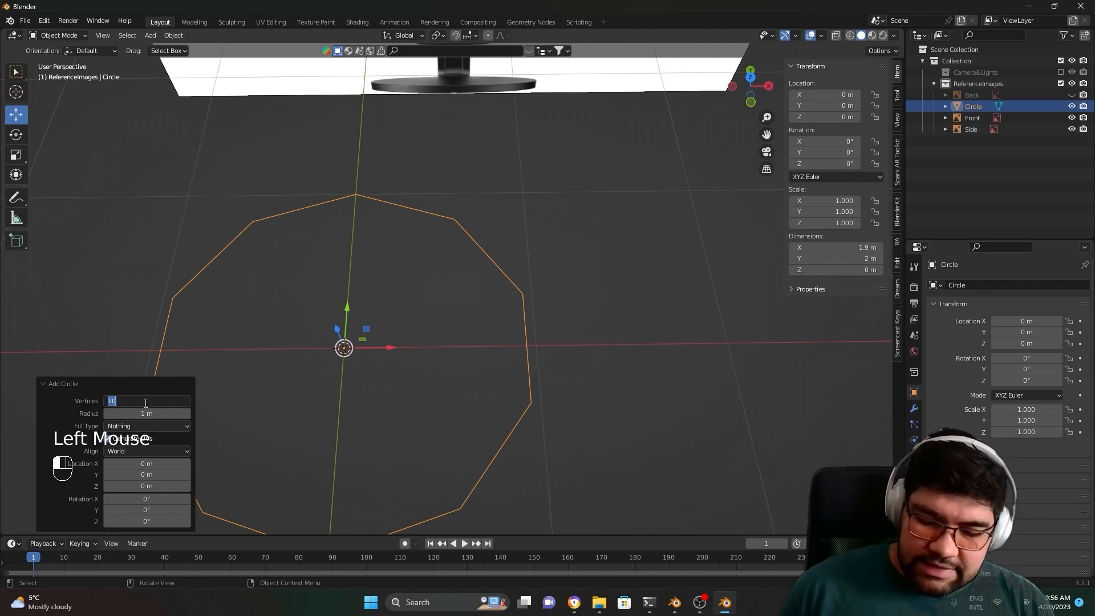
pyautogui.write('16')
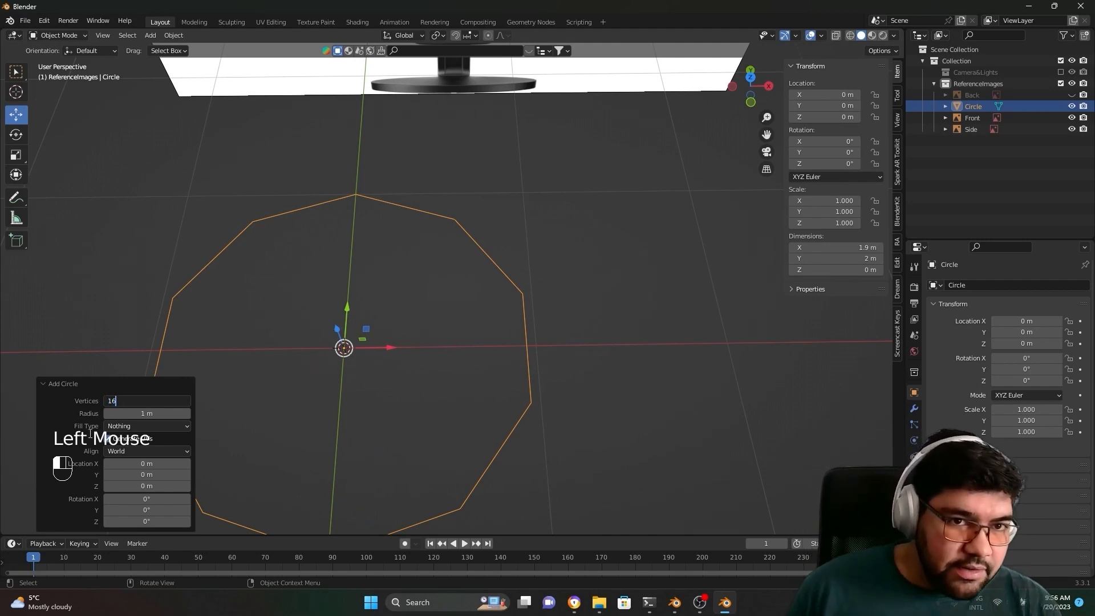
pyautogui.press('Return')
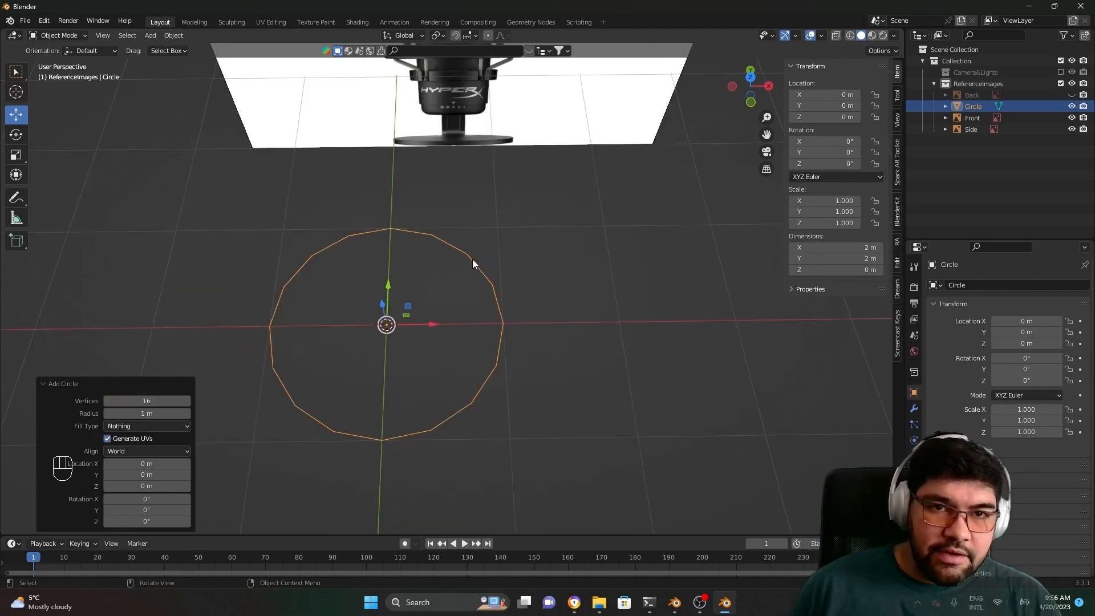
# Step: Try rotating the circle about the global Z axis
pyautogui.click(641, 329)
pyautogui.moveTo(568, 389); pyautogui.dragTo(531, 397, button='middle')
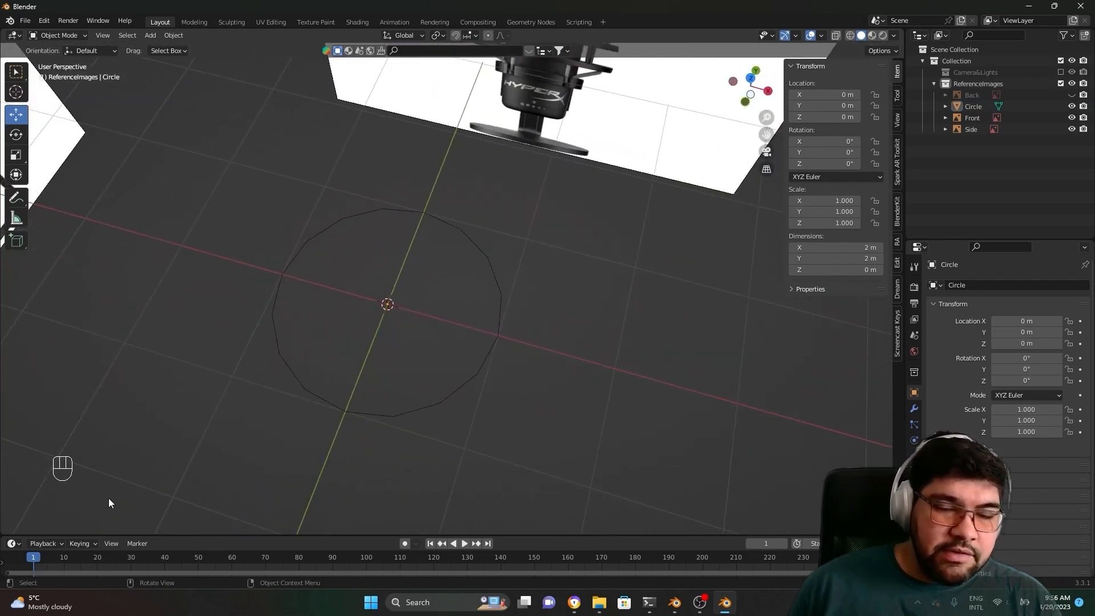
pyautogui.scroll(2, 543, 358)
pyautogui.rightClick(518, 319)
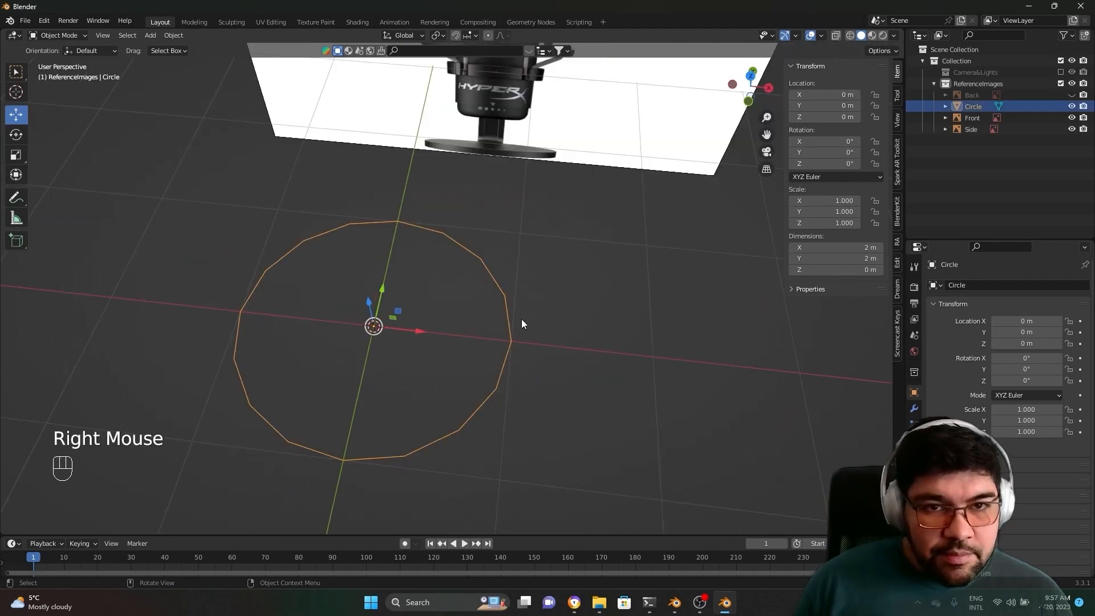
pyautogui.press('r')
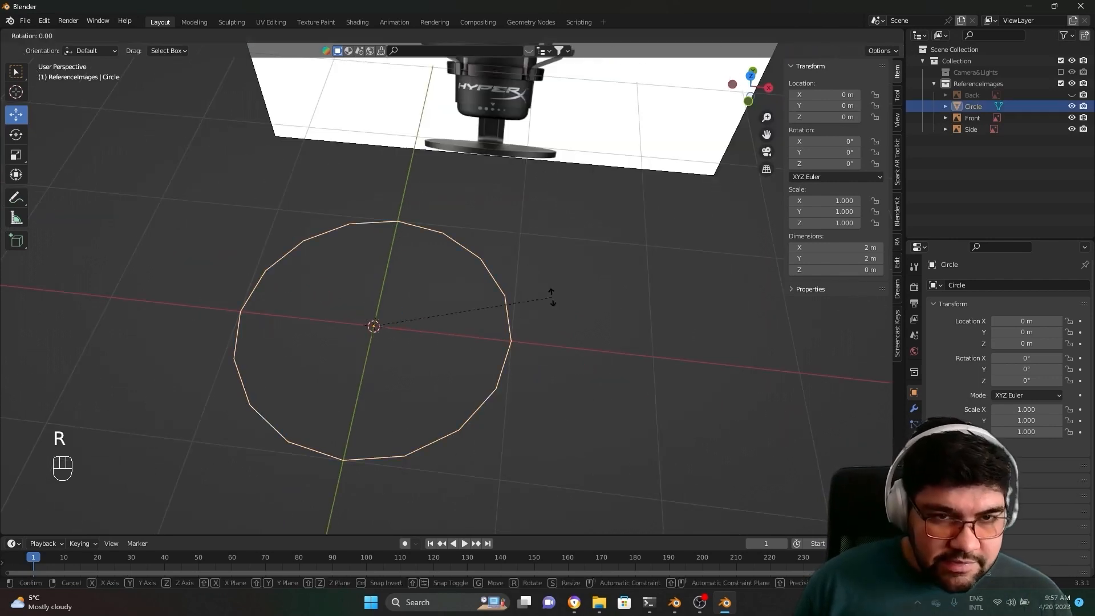
pyautogui.press('z')
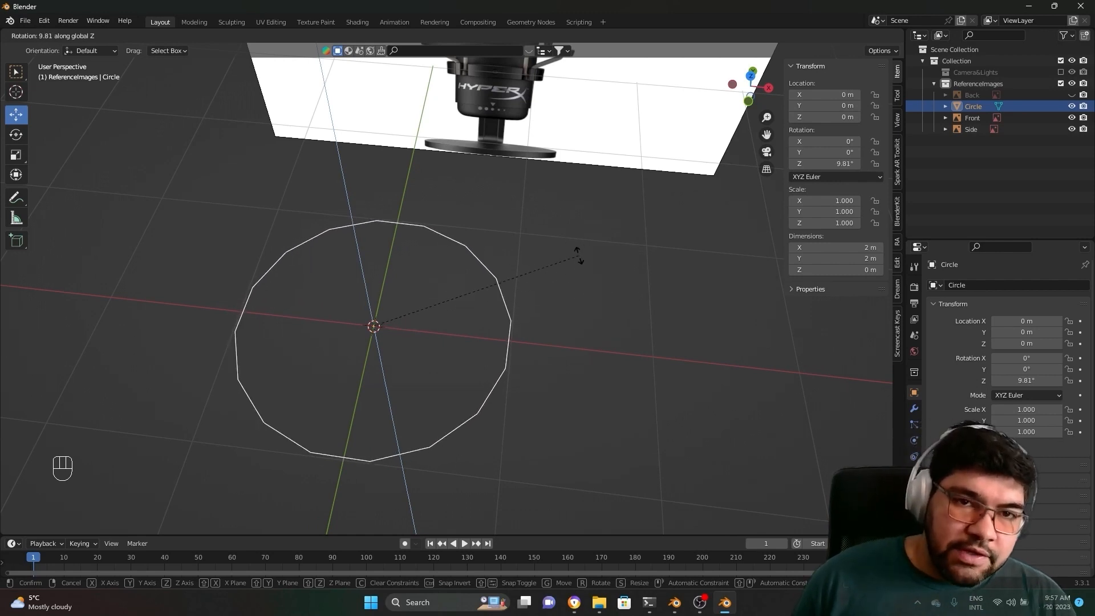
pyautogui.rightClick(581, 254)
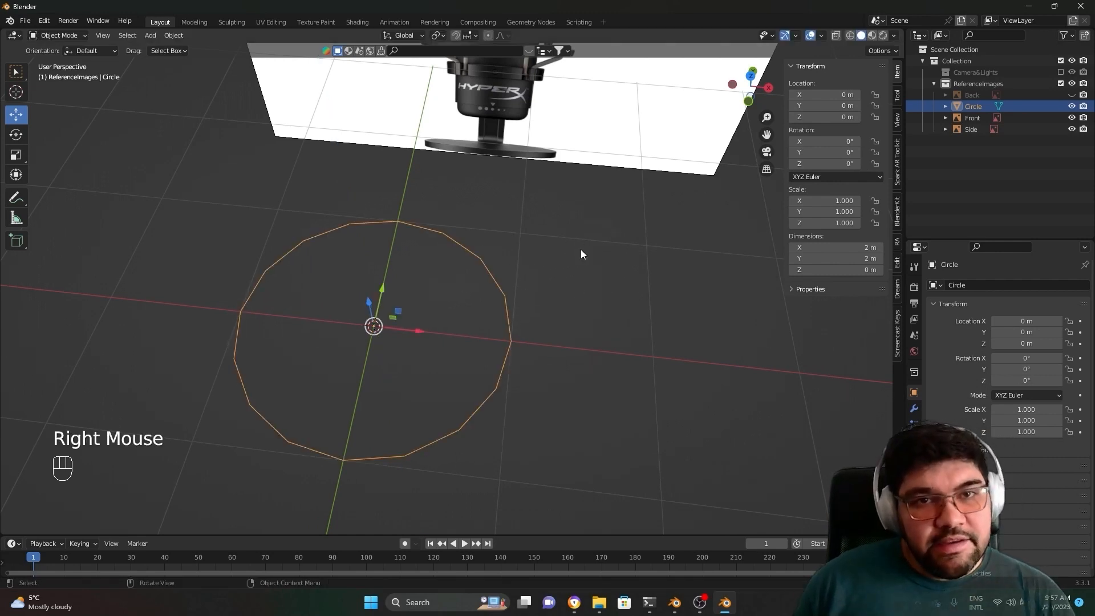
pyautogui.scroll(3, 396, 224)
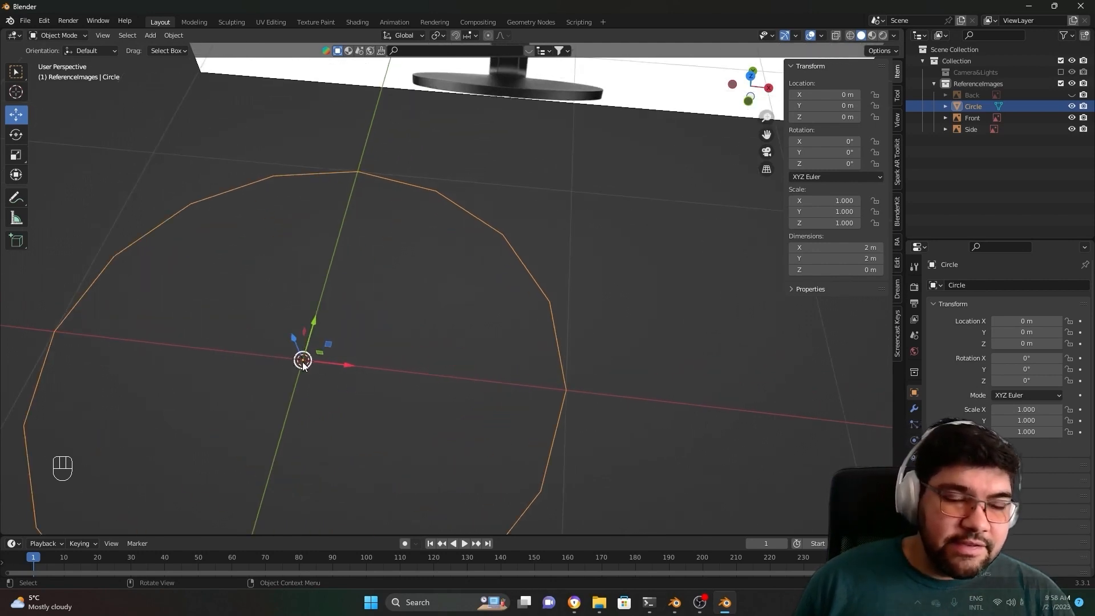
pyautogui.scroll(-2, 599, 376)
pyautogui.moveTo(598, 376); pyautogui.dragTo(366, 238, button='middle')
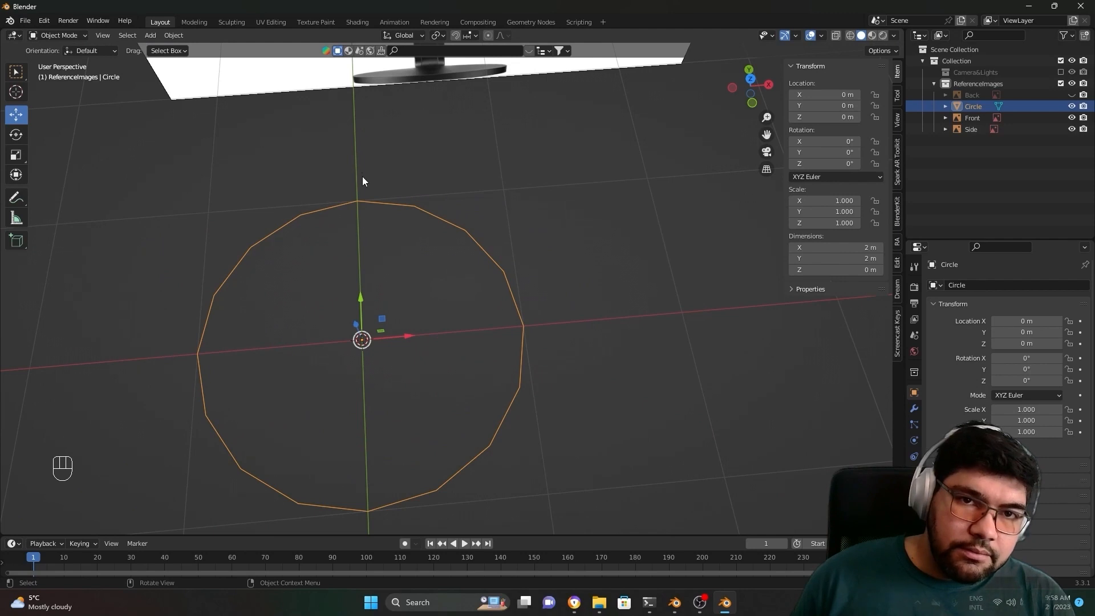
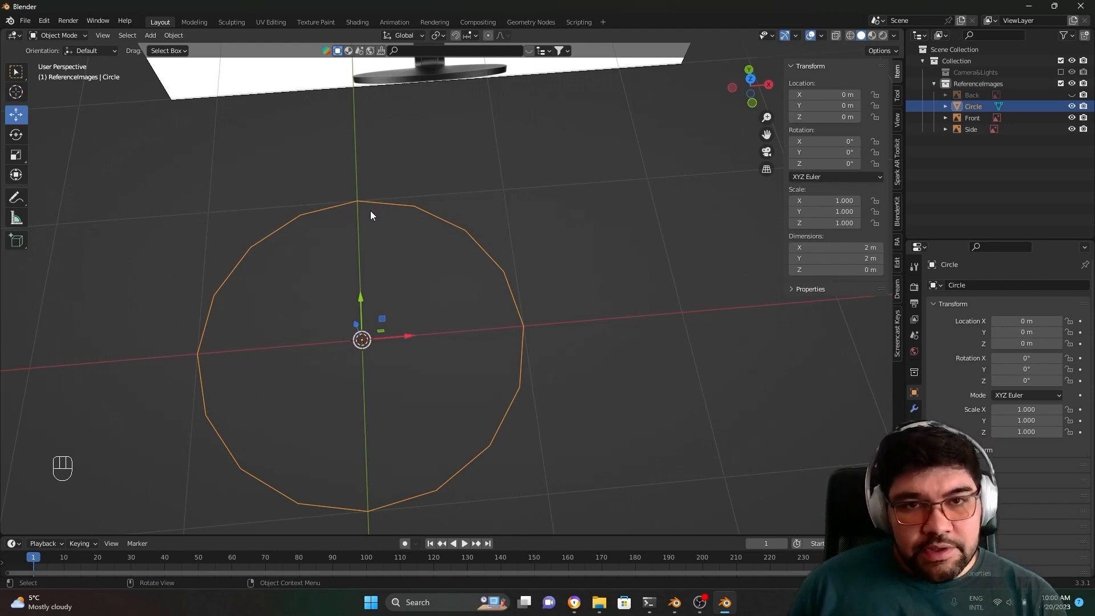
# Step: Set the circle's Z rotation to 360/16 degrees
pyautogui.click(831, 163)
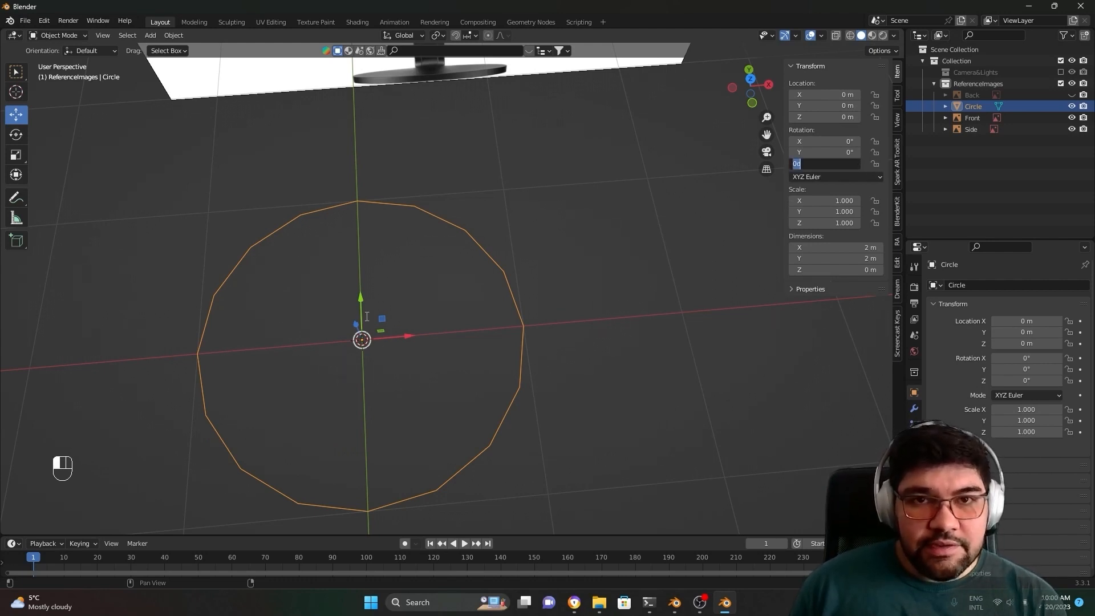
pyautogui.write('36')
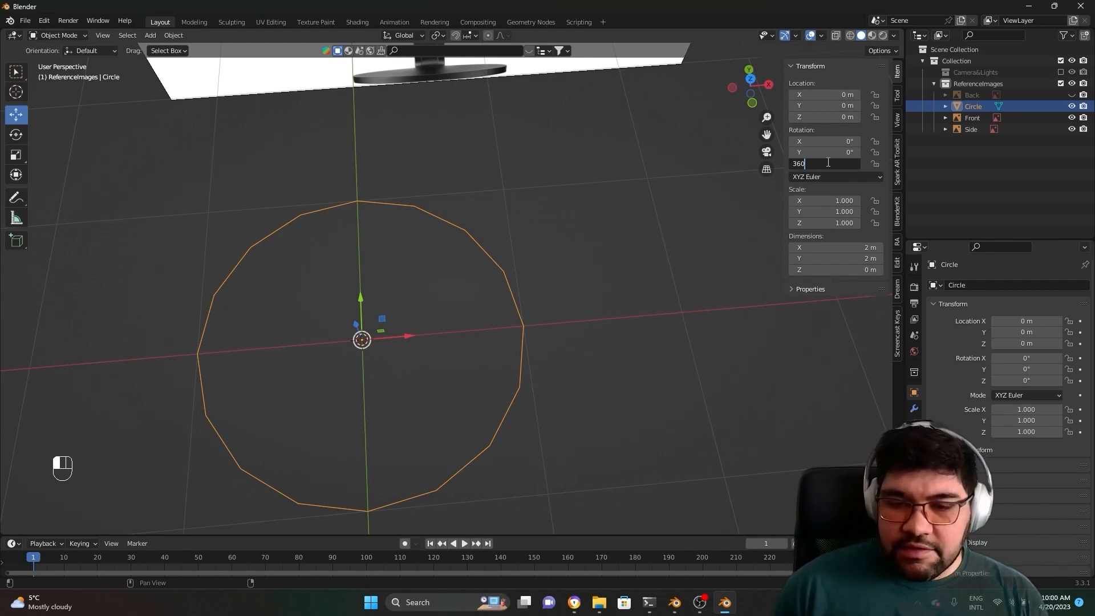
pyautogui.write('/16')
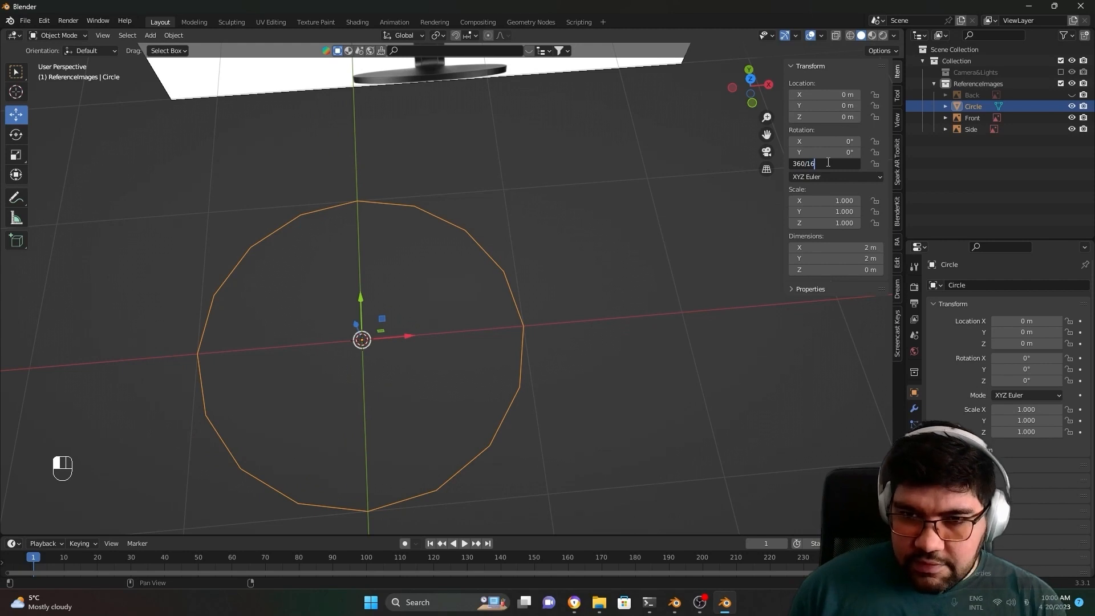
pyautogui.press('Return')
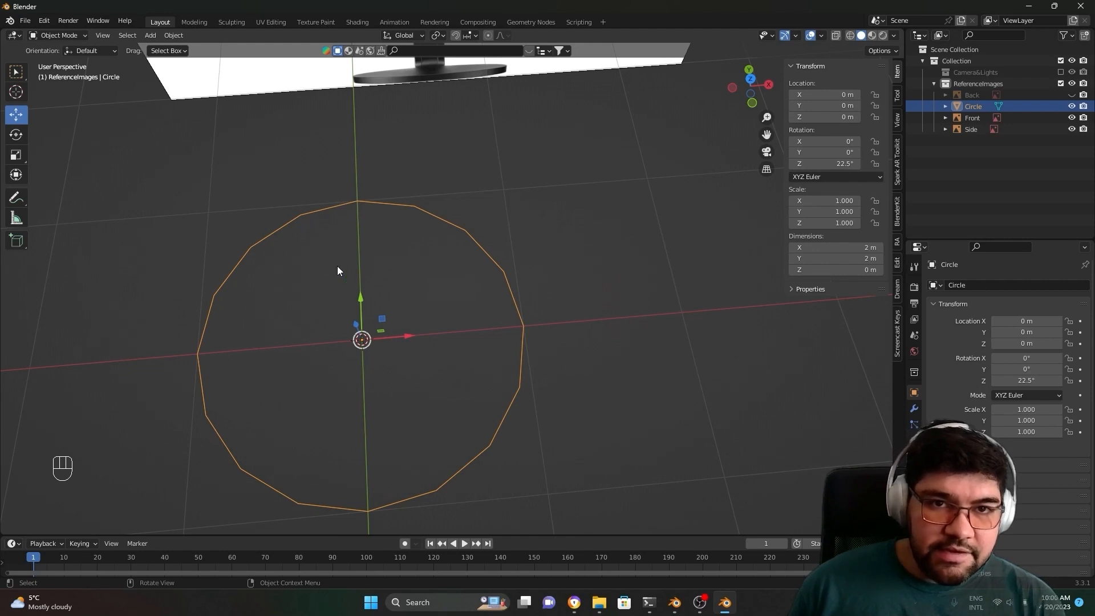
# Step: Set the circle's Z rotation to 360/32 degrees so flat edges face the axes
pyautogui.click(829, 164)
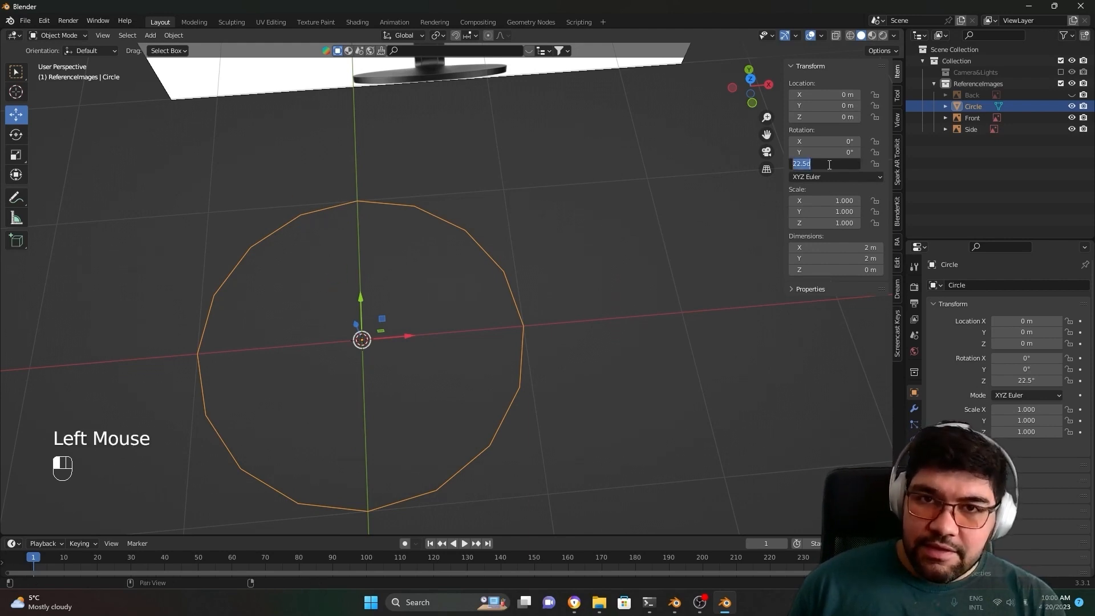
pyautogui.write('360')
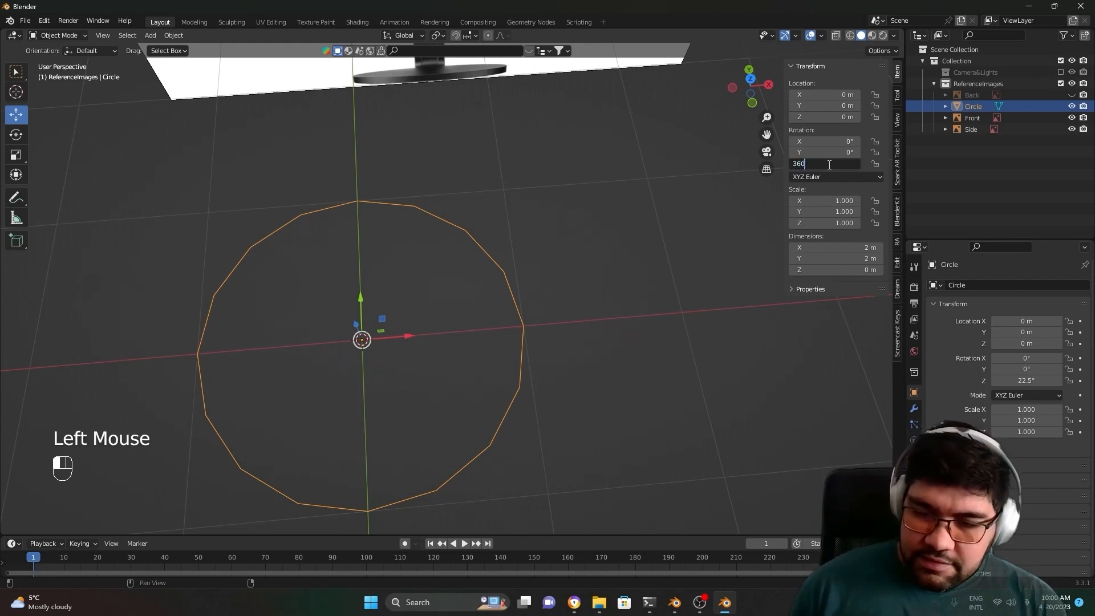
pyautogui.write('/32')
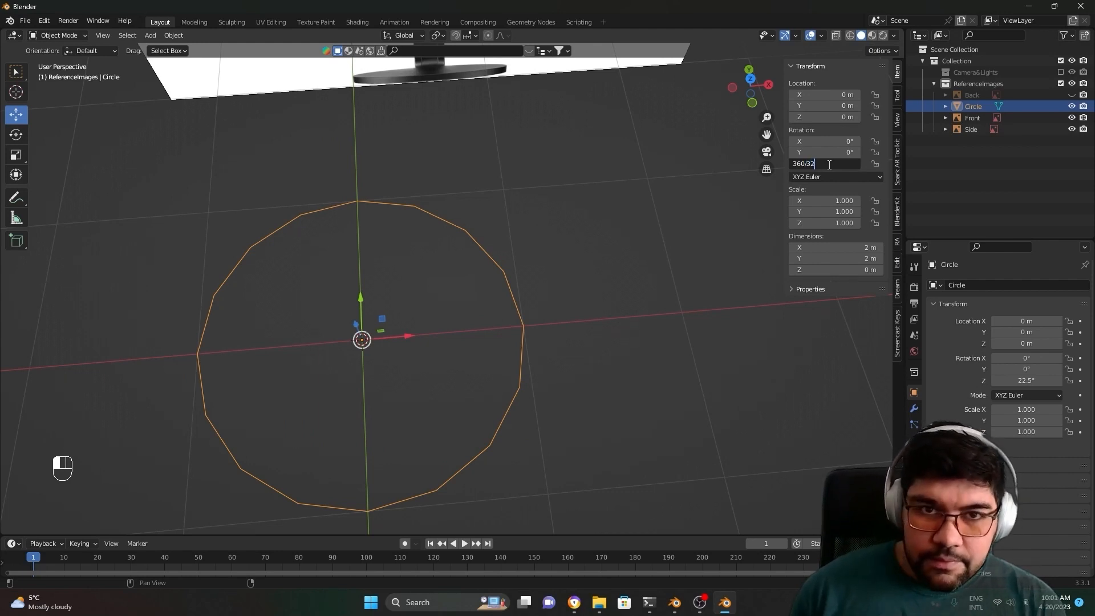
pyautogui.press('Return')
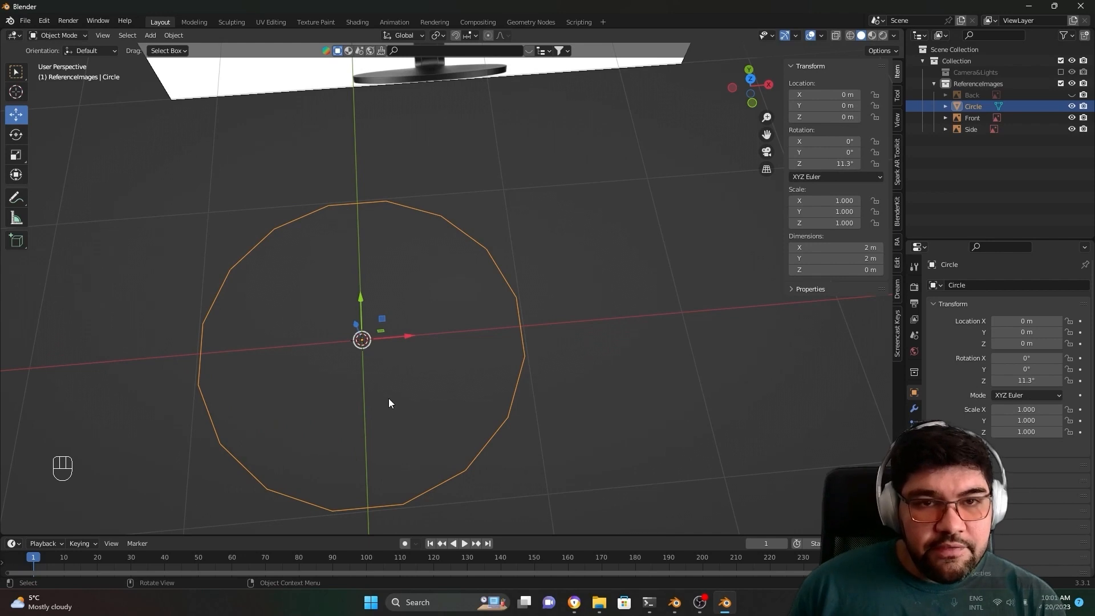
# Step: Deselect and reselect the circle, and switch it to Edit Mode
pyautogui.scroll(-1, 391, 273)
pyautogui.scroll(2, 333, 212)
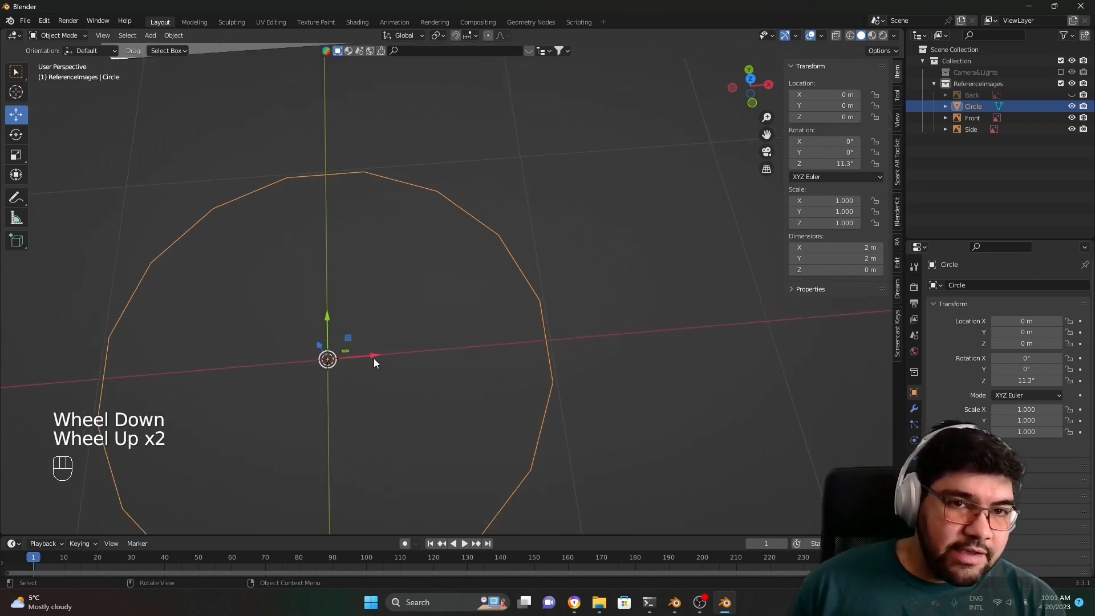
pyautogui.scroll(-2, 601, 416)
pyautogui.moveTo(602, 416); pyautogui.dragTo(467, 450, button='middle')
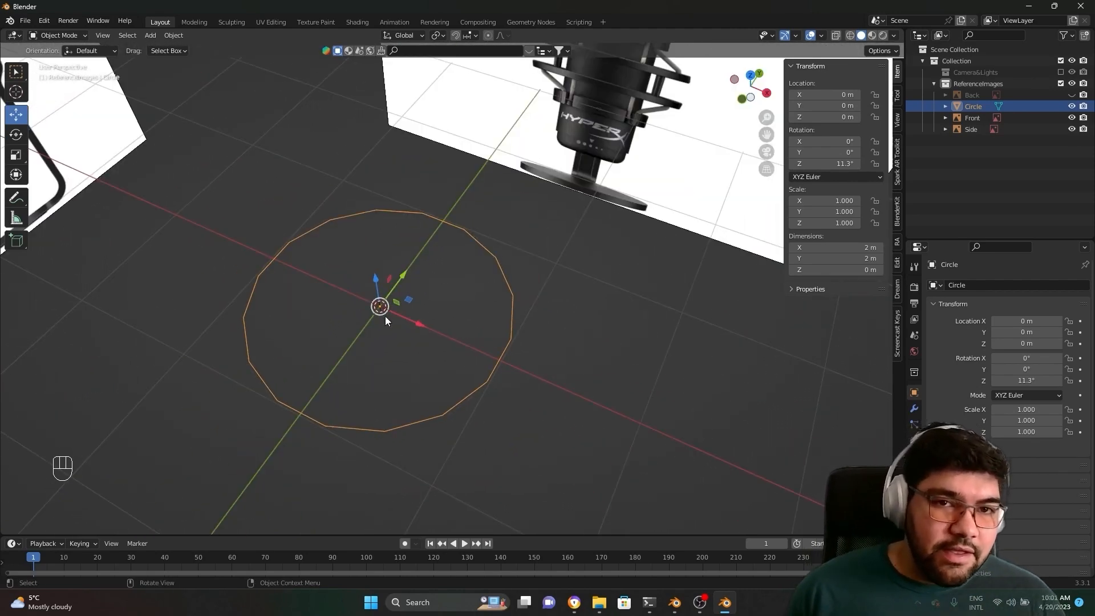
pyautogui.scroll(1, 463, 412)
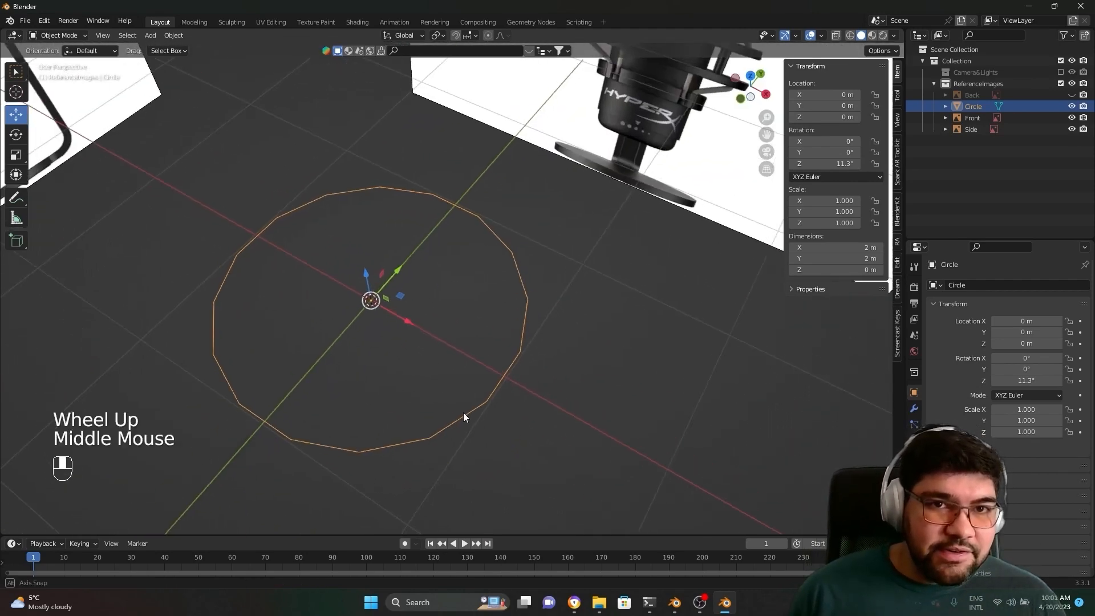
pyautogui.moveTo(463, 412); pyautogui.dragTo(530, 318, button='middle')
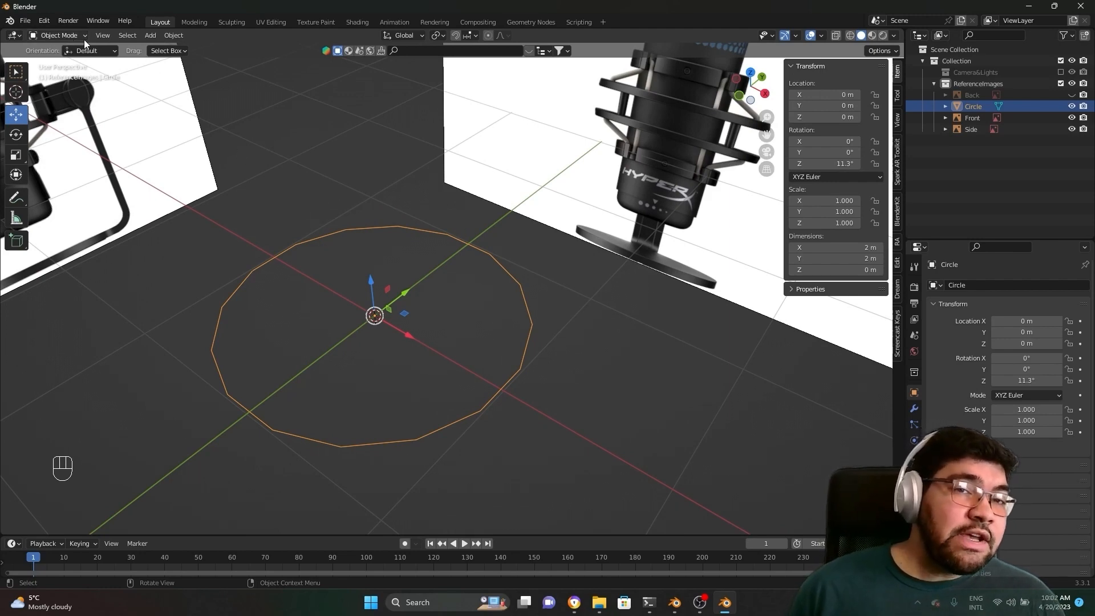
pyautogui.scroll(-3, 429, 331)
pyautogui.click(429, 331)
pyautogui.scroll(3, 388, 285)
pyautogui.scroll(-1, 354, 241)
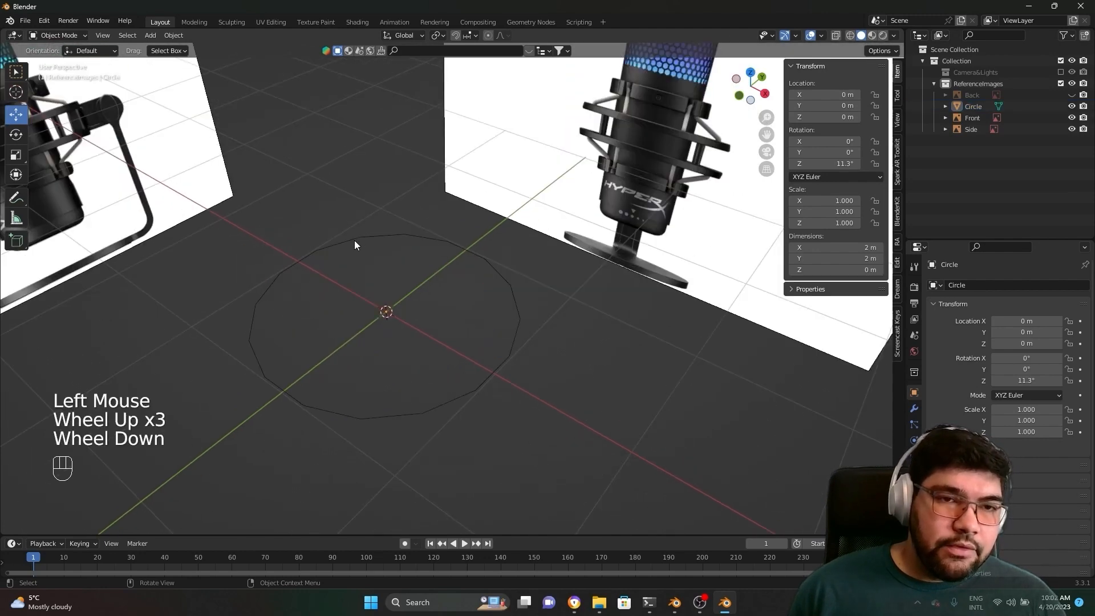
pyautogui.click(461, 396)
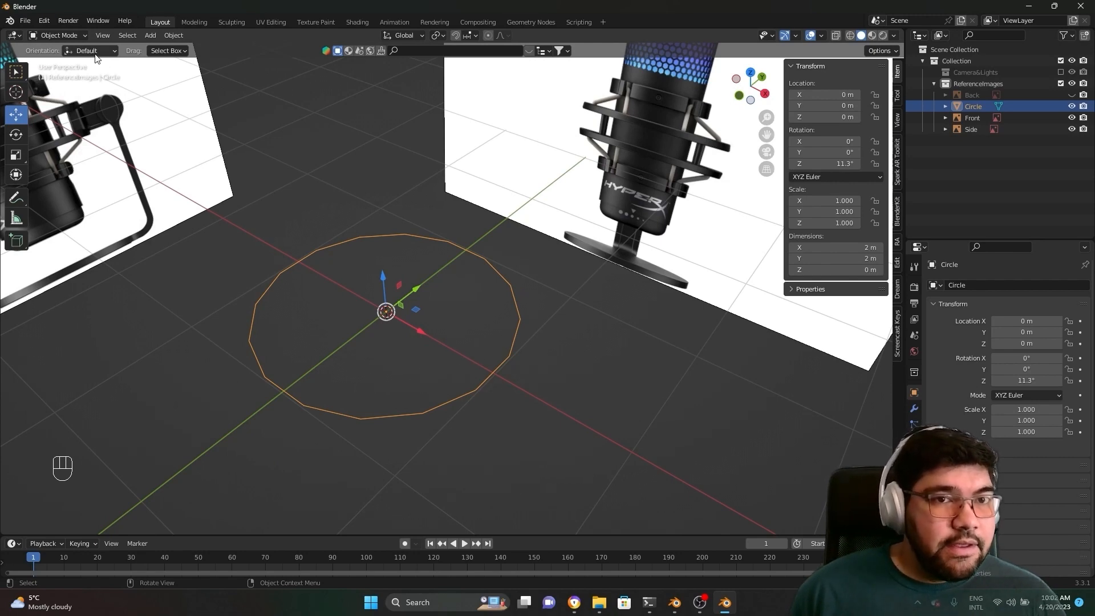
pyautogui.click(68, 36)
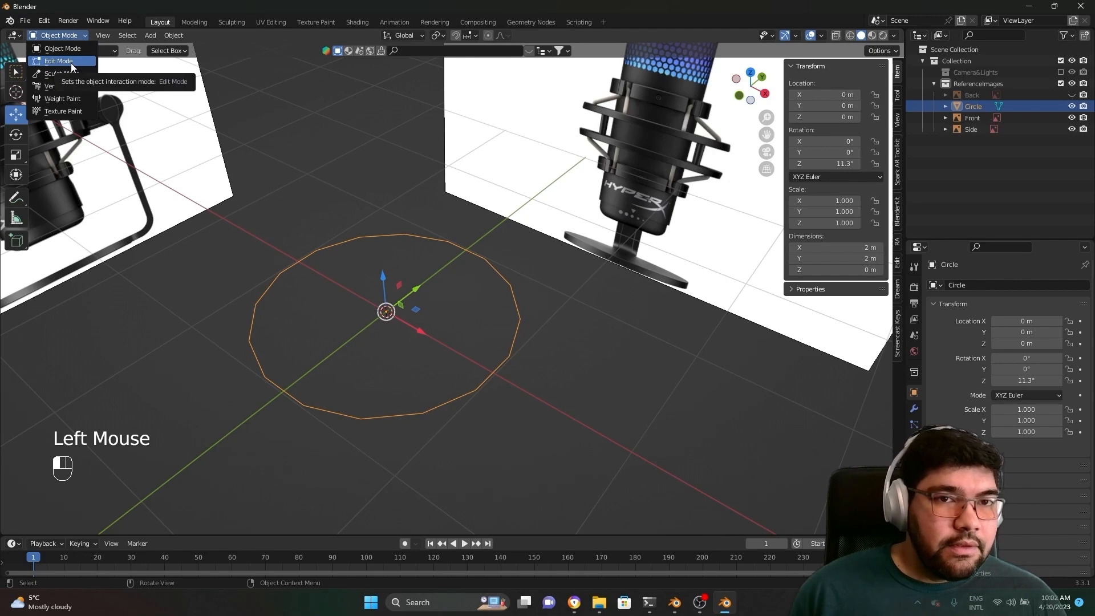
pyautogui.click(70, 61)
# Step: Select one vertex on the circle's edge and try moving it freely
pyautogui.click(489, 408)
pyautogui.press('g')
pyautogui.rightClick(489, 408)
pyautogui.scroll(-1, 489, 408)
pyautogui.scroll(2, 489, 408)
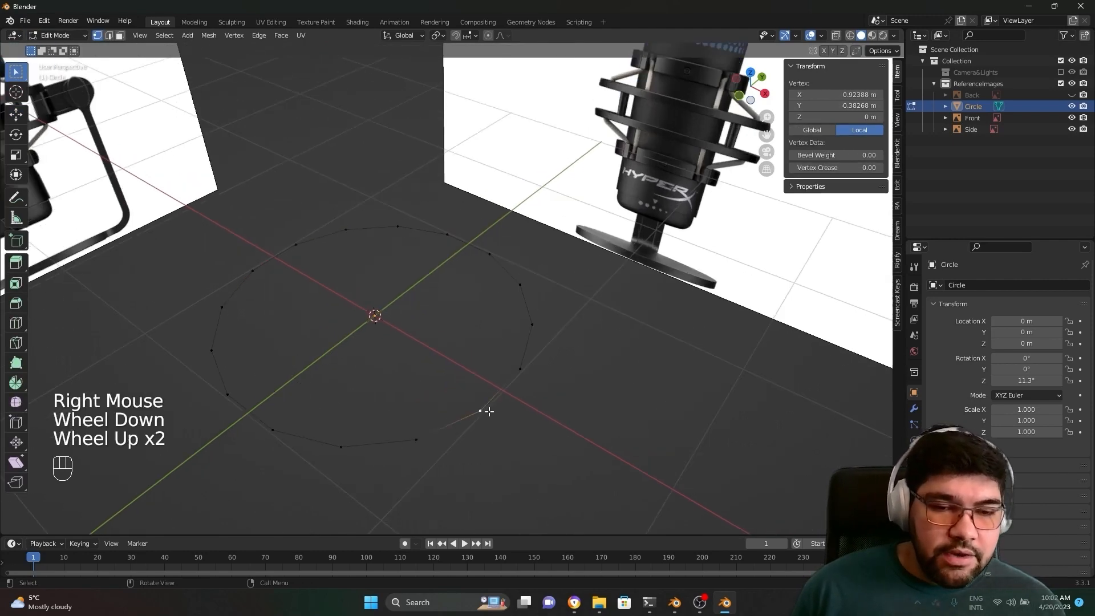
pyautogui.scroll(-1, 490, 411)
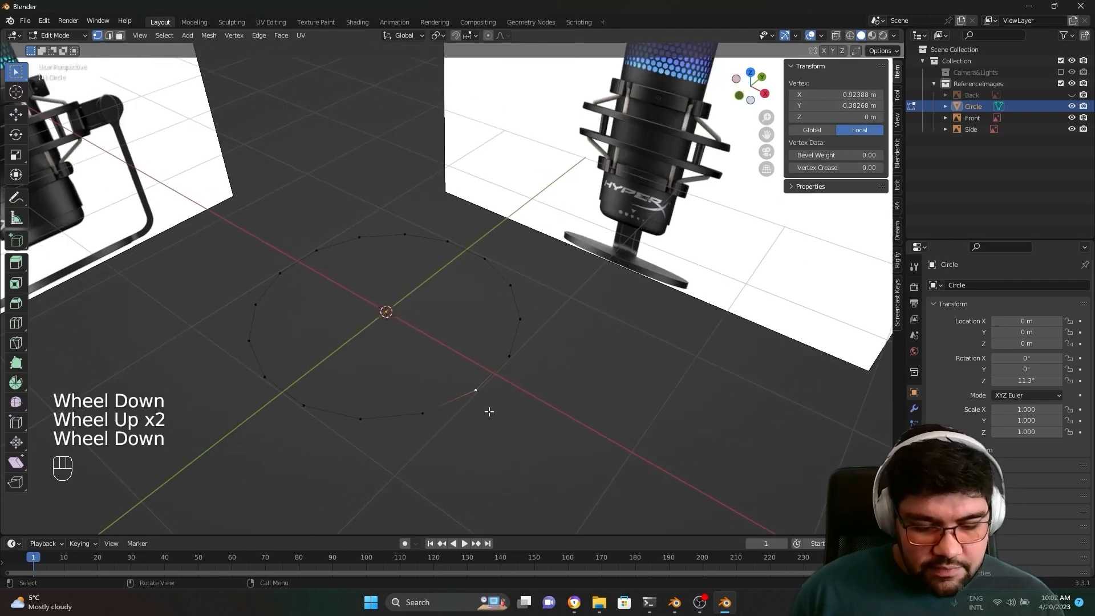
pyautogui.press('g')
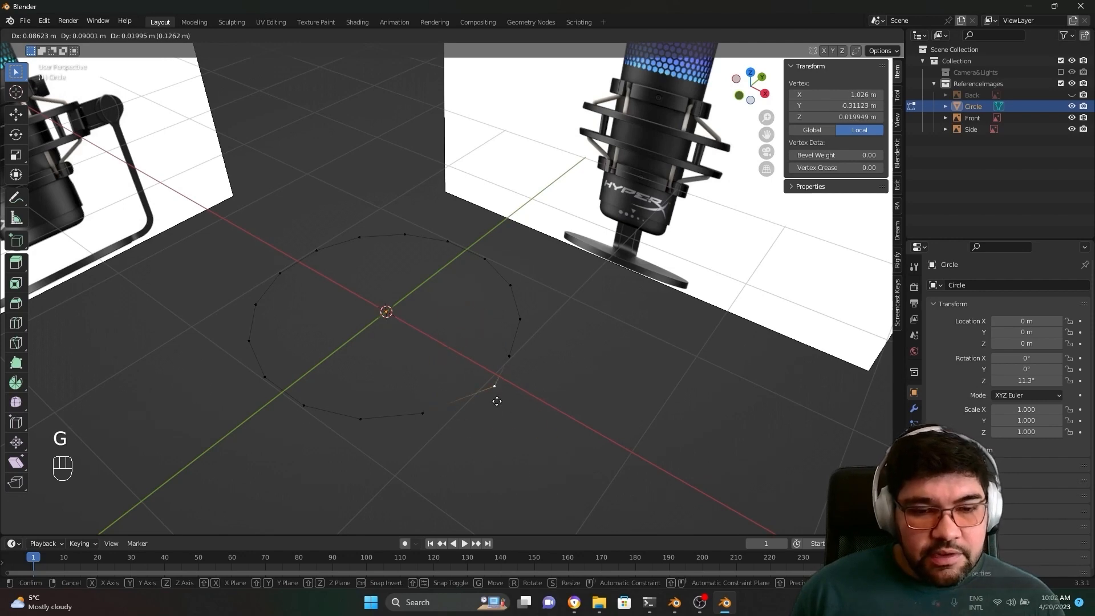
pyautogui.rightClick(504, 413)
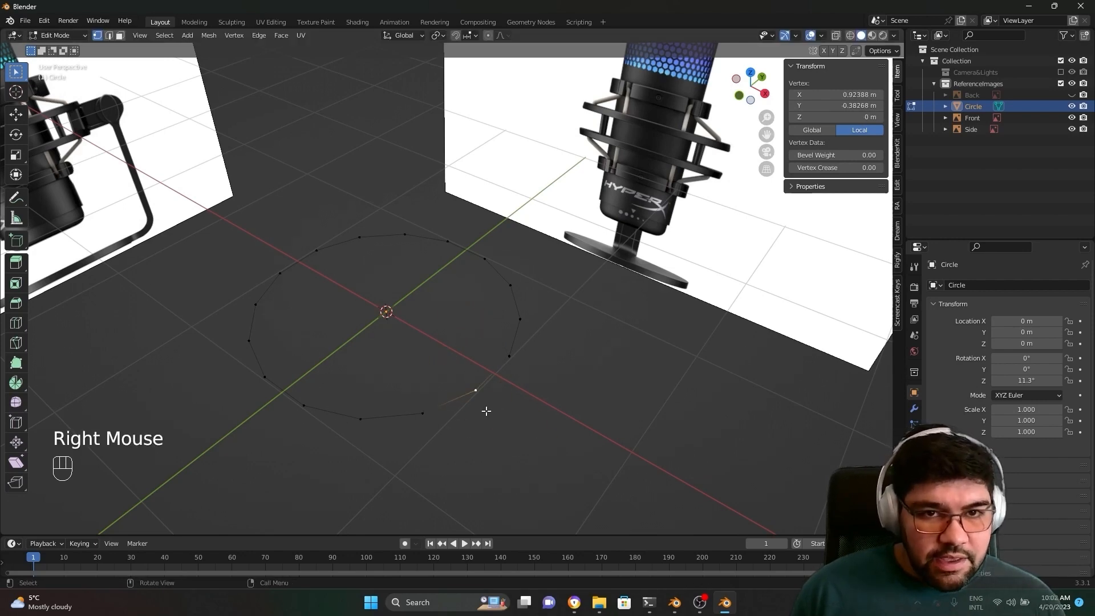
# Step: Select individual vertices one at a time around the circle, and clear the selection
pyautogui.click(448, 403)
pyautogui.click(362, 421)
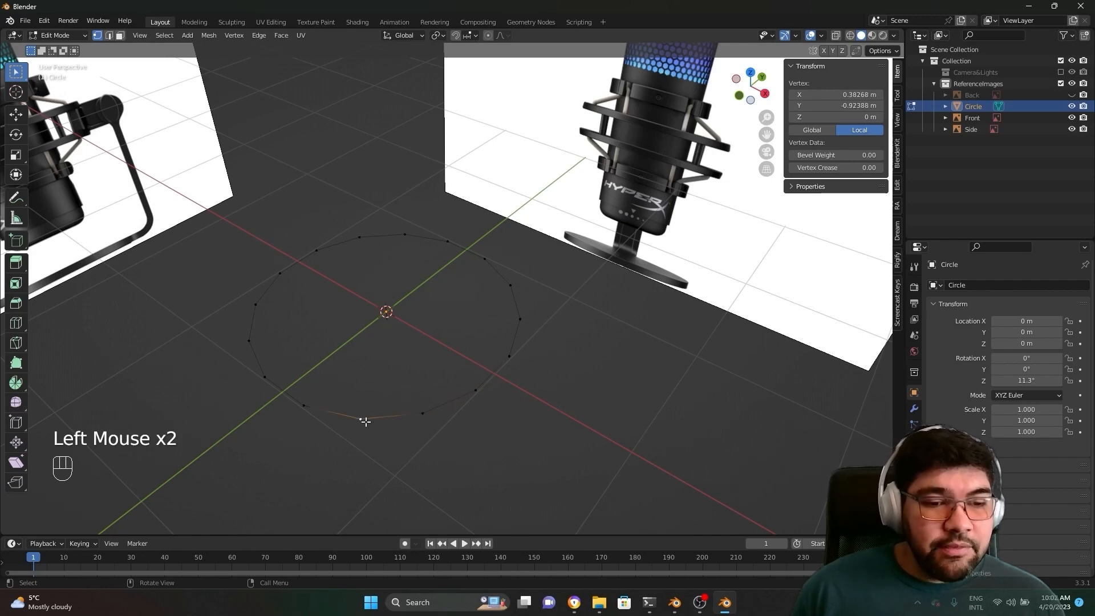
pyautogui.click(302, 406)
pyautogui.click(265, 377)
pyautogui.click(253, 338)
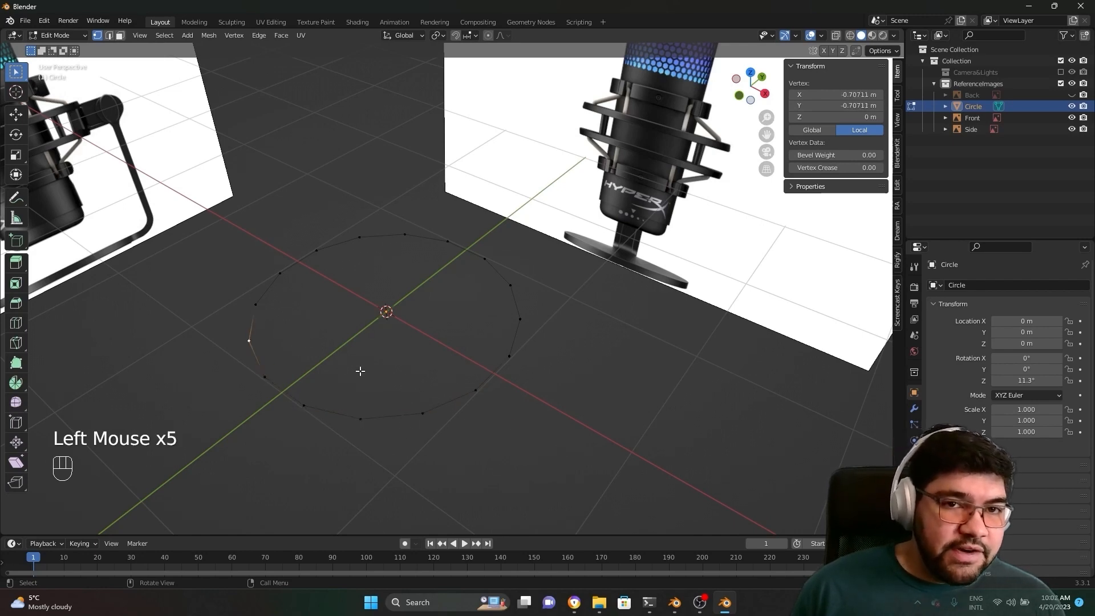
pyautogui.moveTo(446, 415); pyautogui.dragTo(517, 402, button='middle')
pyautogui.scroll(2, 516, 422)
pyautogui.keyDown('shift'); pyautogui.moveTo(513, 452); pyautogui.dragTo(569, 359, button='middle'); pyautogui.keyUp('shift')
pyautogui.click(570, 360)
pyautogui.click(604, 348)
pyautogui.click(626, 328)
pyautogui.click(635, 295)
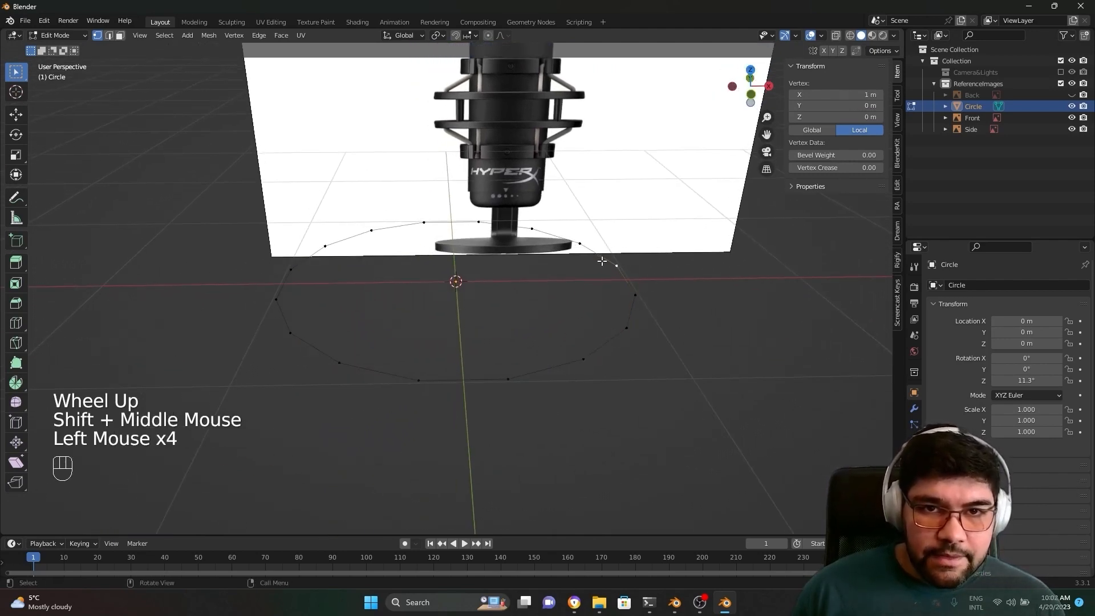
pyautogui.click(616, 266)
pyautogui.click(579, 243)
pyautogui.click(519, 224)
pyautogui.click(635, 313)
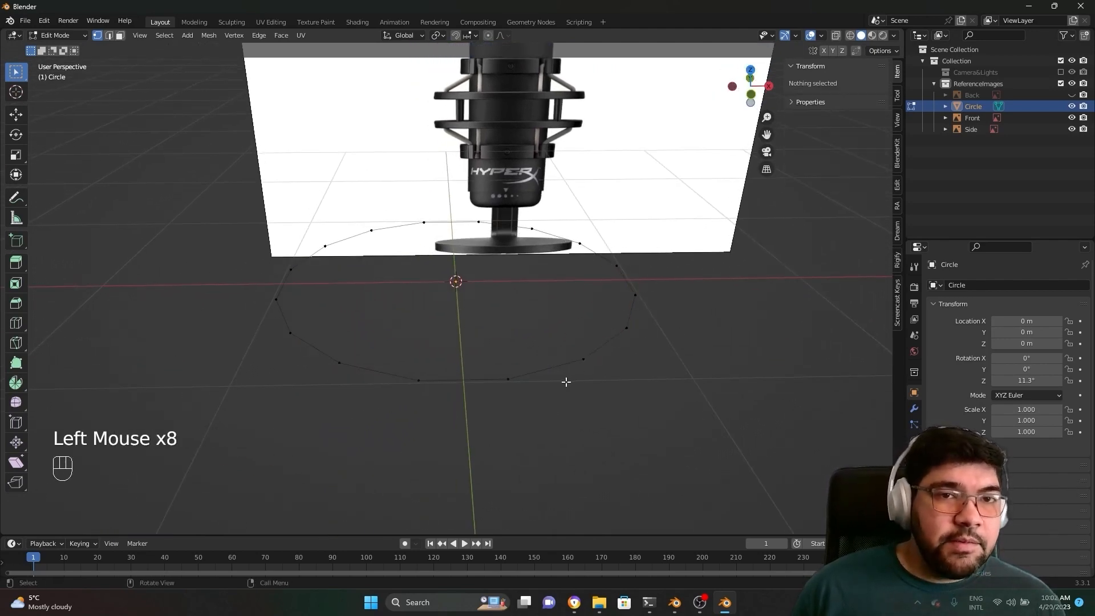
pyautogui.click(566, 382)
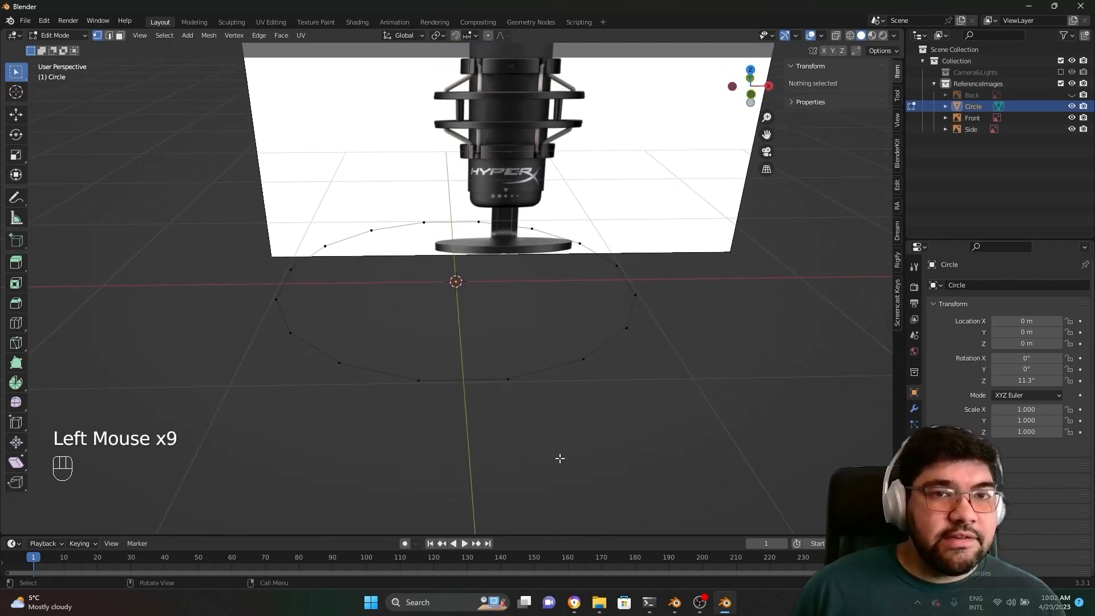
# Step: Try the edge, vertex and face selection modes on the circle and return to vertex selection
pyautogui.click(117, 36)
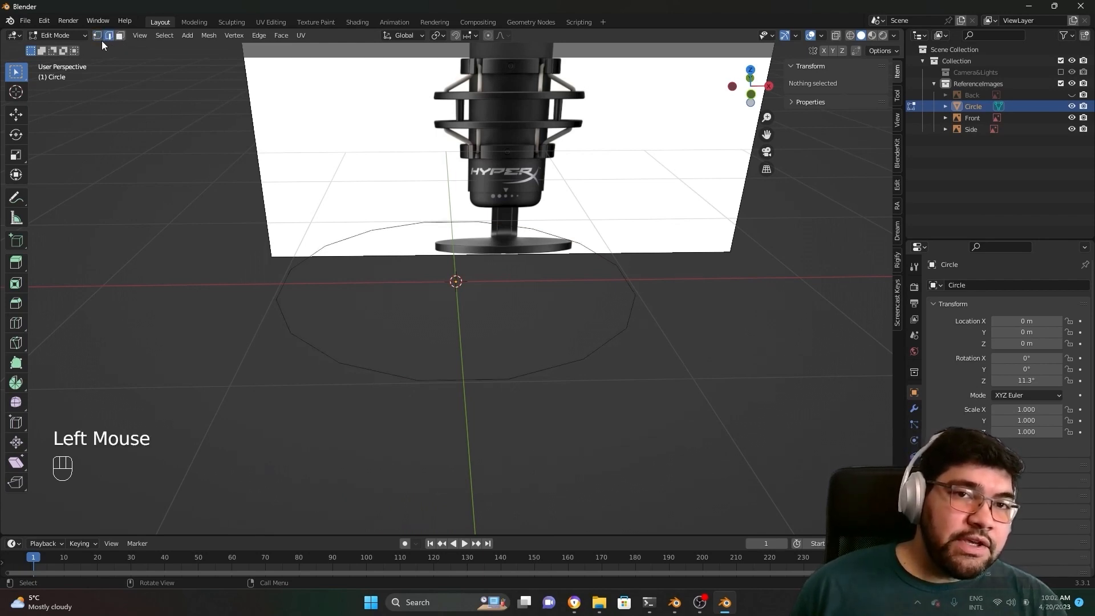
pyautogui.click(98, 35)
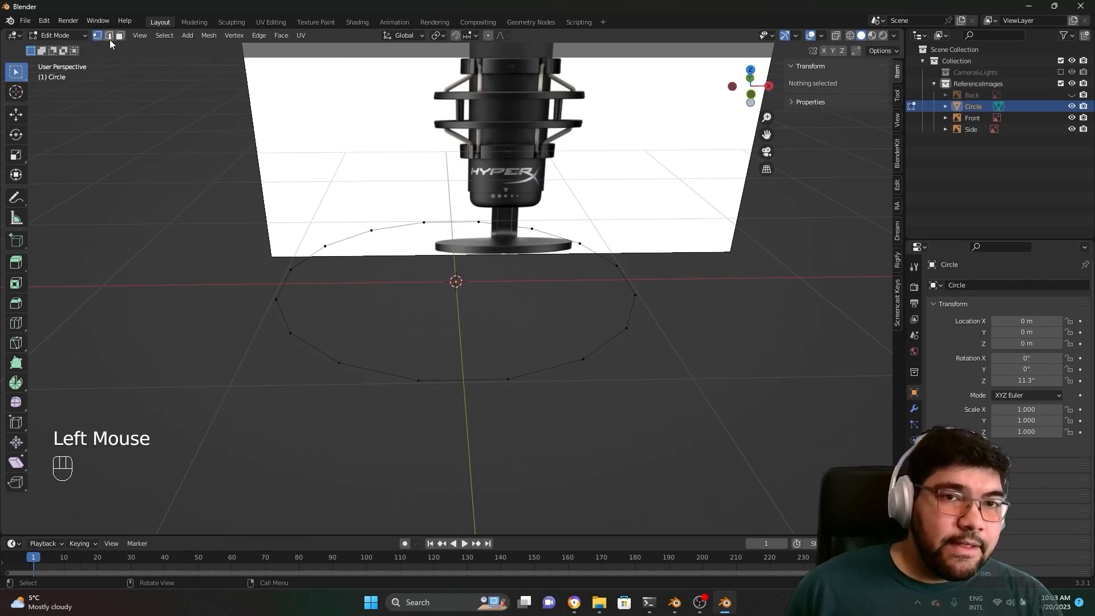
pyautogui.click(110, 37)
pyautogui.click(120, 37)
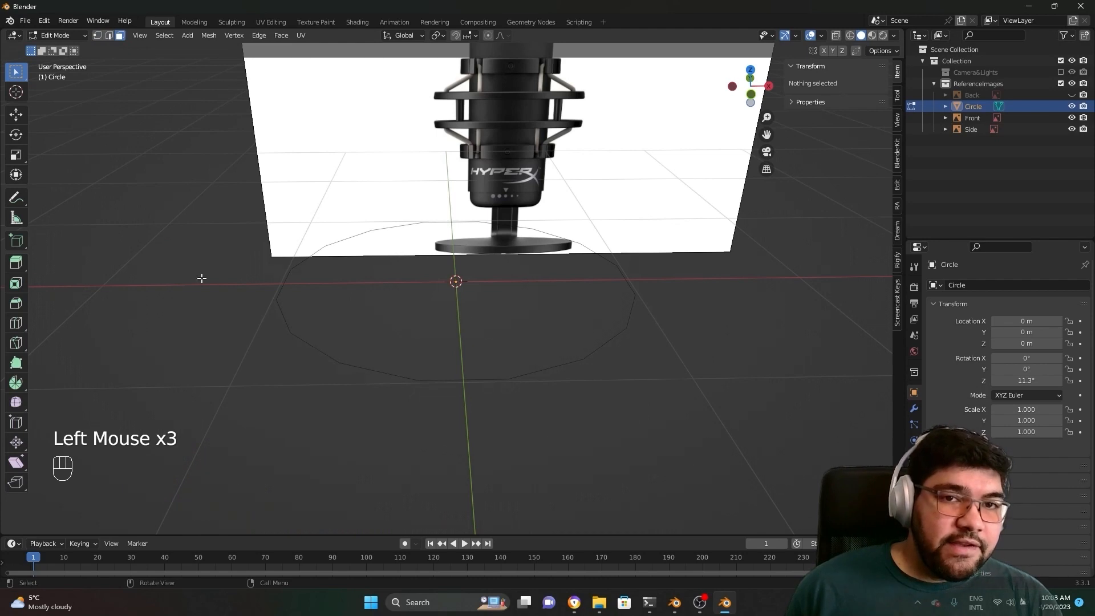
pyautogui.moveTo(425, 285); pyautogui.dragTo(430, 384, button='middle')
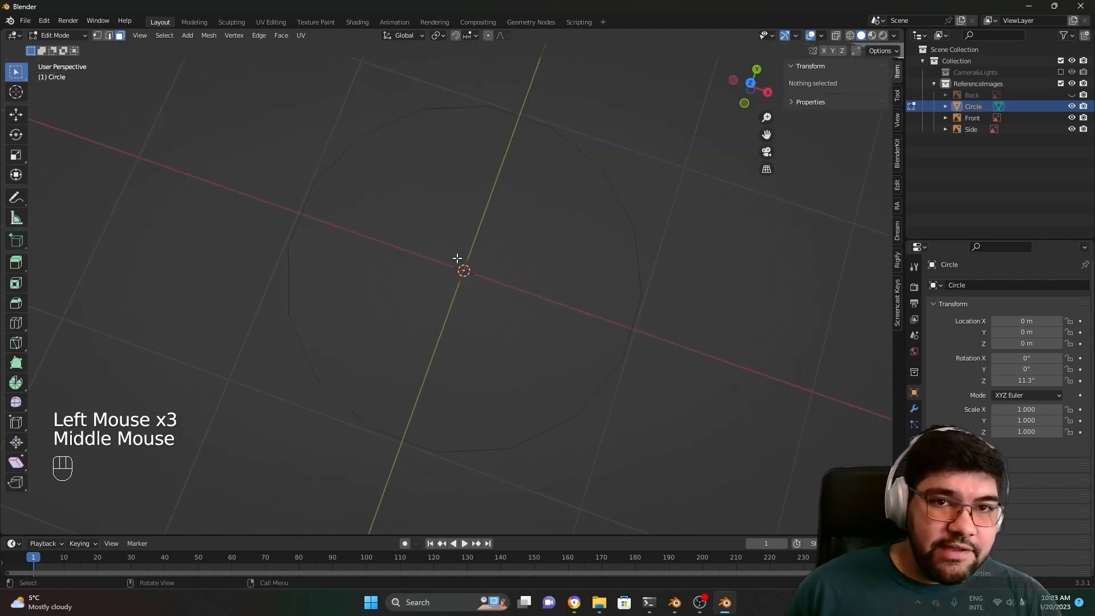
pyautogui.moveTo(459, 257); pyautogui.dragTo(215, 278, button='middle')
pyautogui.moveTo(459, 444); pyautogui.dragTo(297, 260, button='middle')
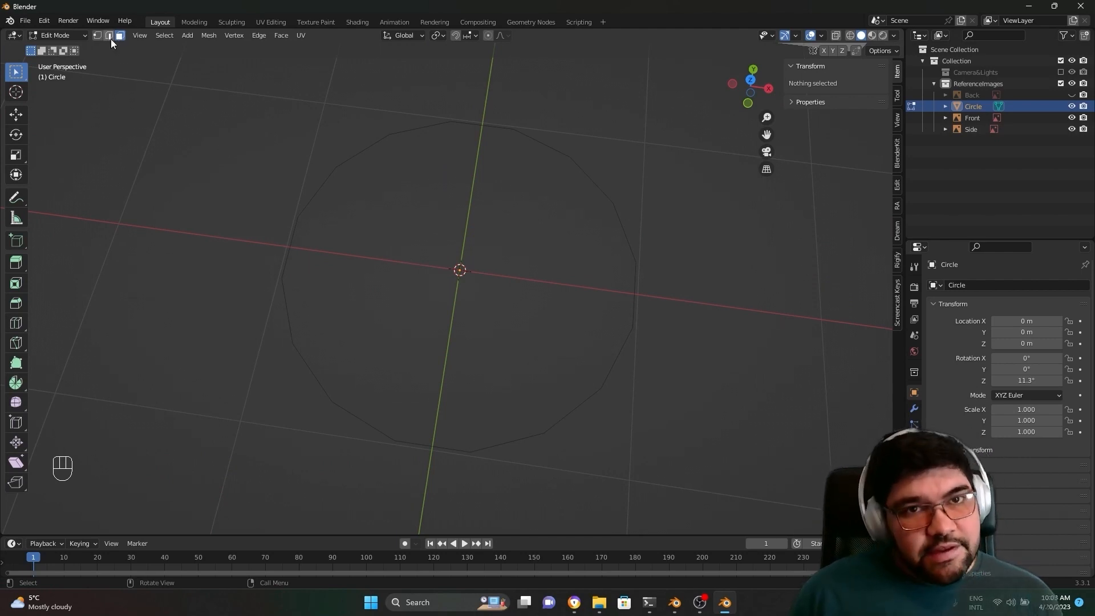
pyautogui.click(109, 36)
pyautogui.click(97, 36)
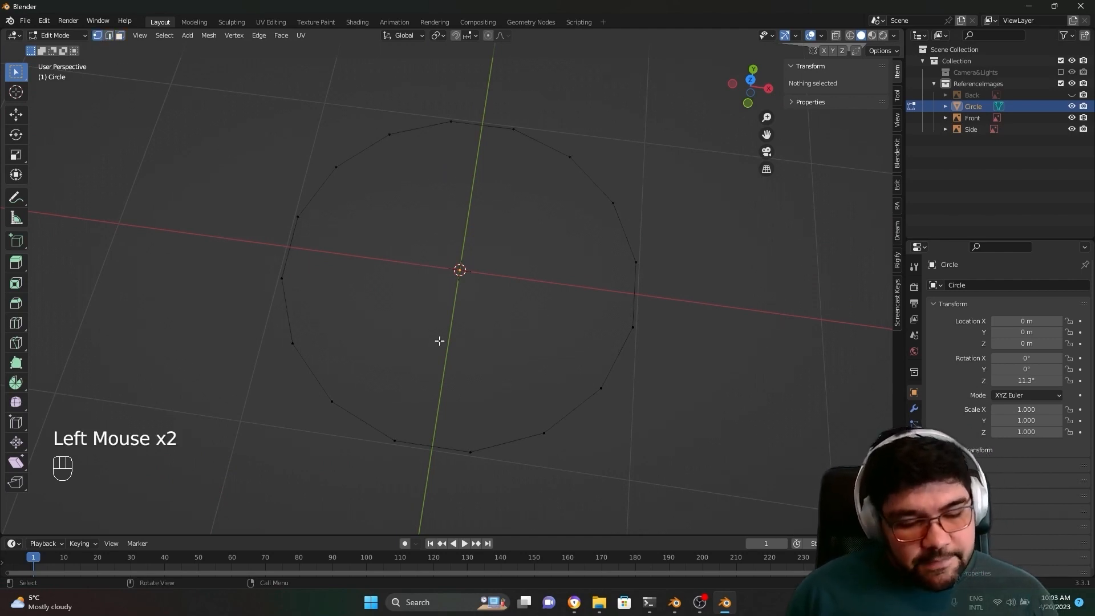
# Step: Cycle repeatedly through vertex, edge and face selection, ending in vertex selection mode
pyautogui.press('1')
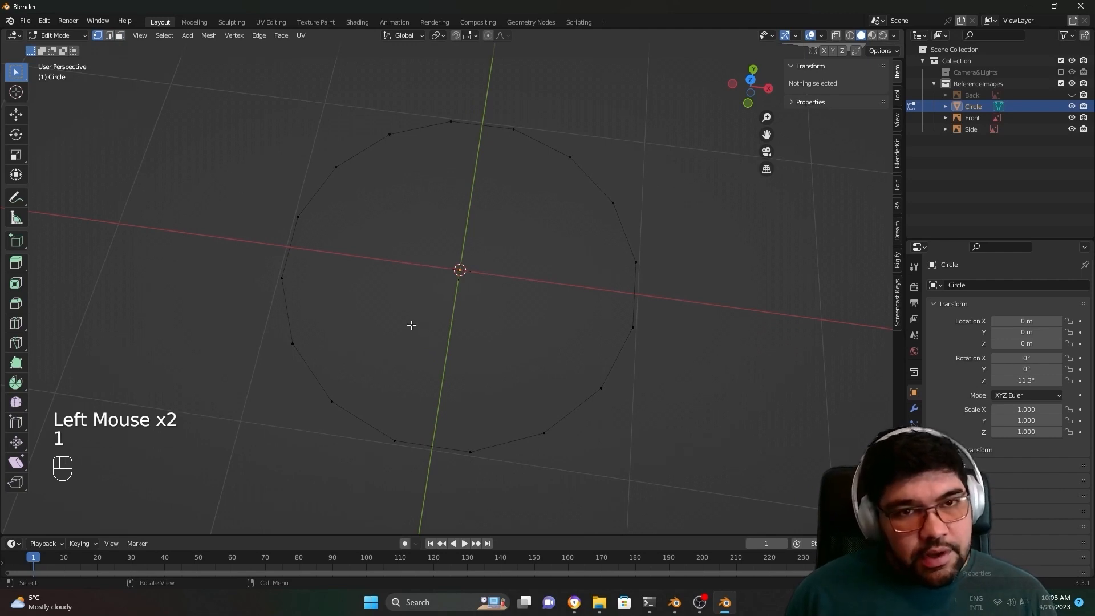
pyautogui.press('2')
pyautogui.press('3')
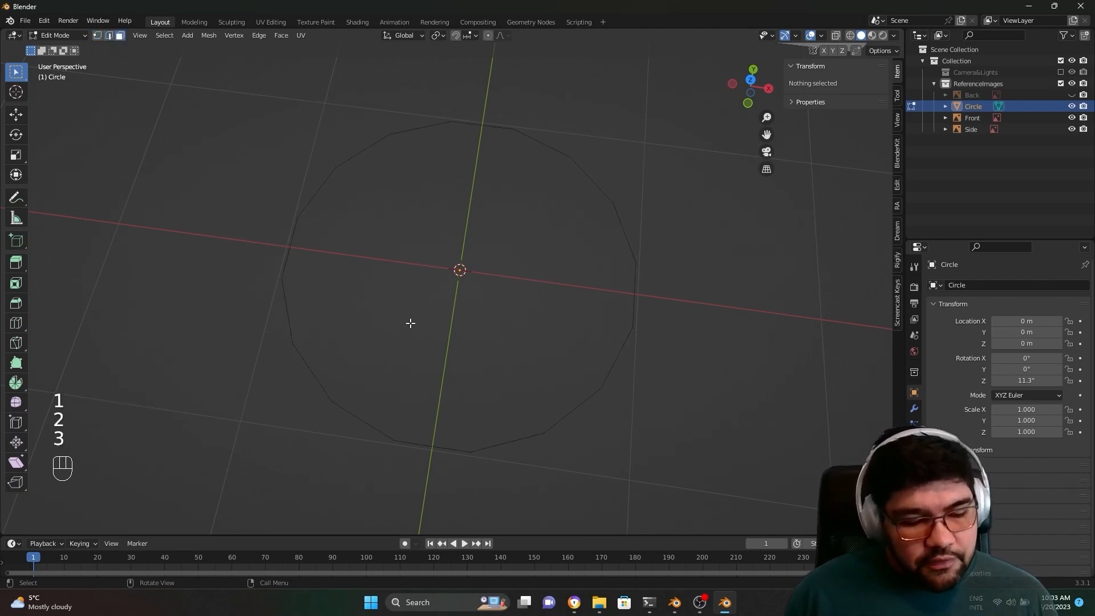
pyautogui.press('2')
pyautogui.press('1')
pyautogui.press('1')
pyautogui.press('2')
pyautogui.press('3')
pyautogui.press('2')
pyautogui.press('1')
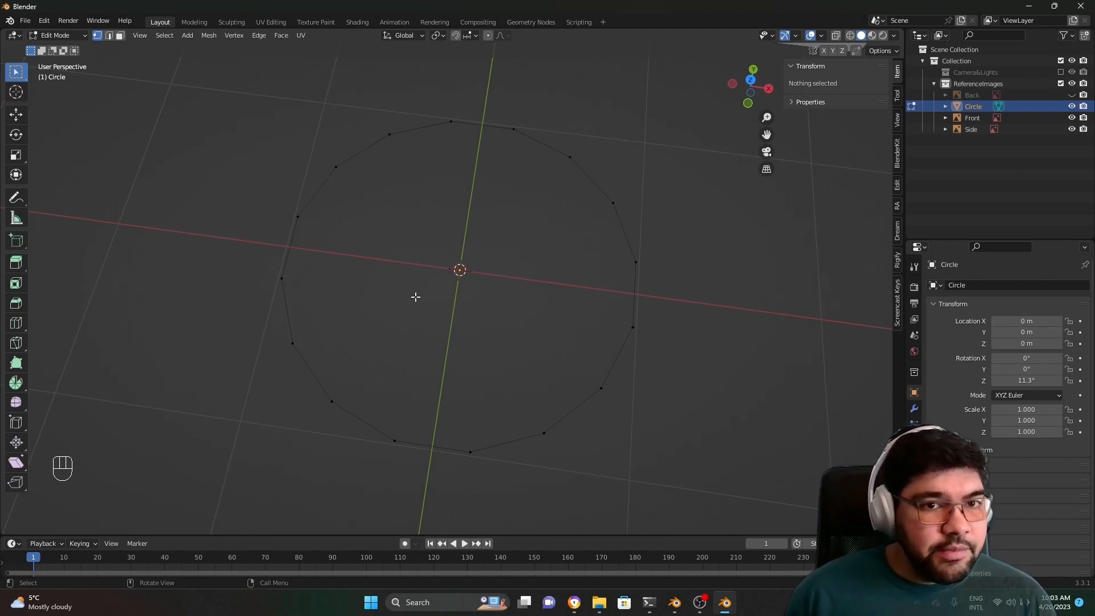
pyautogui.press('2')
pyautogui.press('3')
pyautogui.press('2')
pyautogui.press('1')
pyautogui.press('2')
pyautogui.press('3')
pyautogui.press('1')
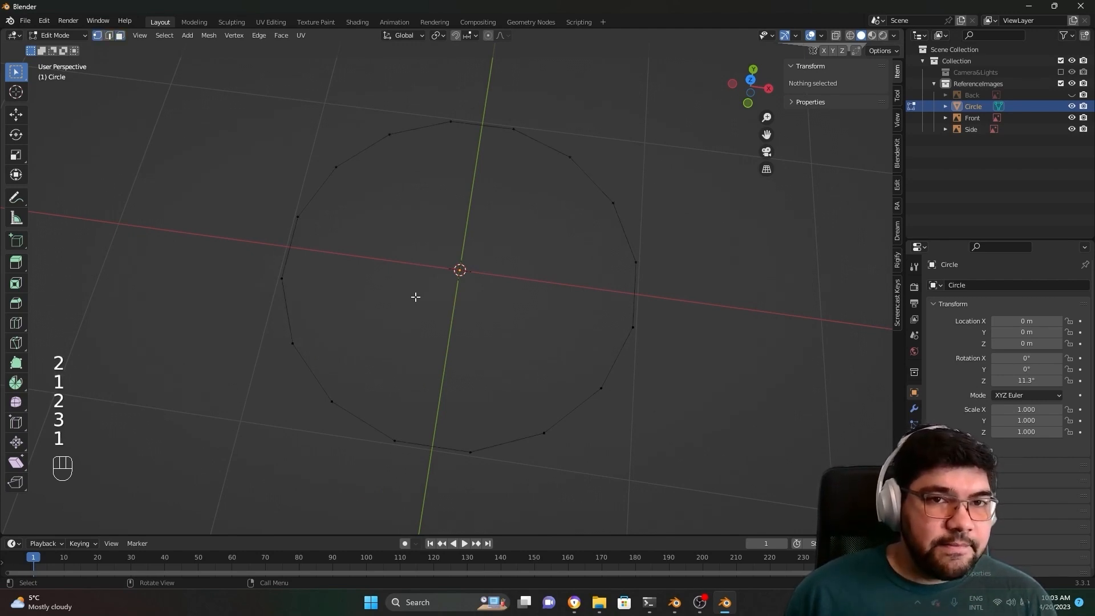
# Step: Switch to edge selection mode and select all of the circle's edges
pyautogui.press('2')
pyautogui.press('1')
pyautogui.press('2')
pyautogui.scroll(-2, 415, 297)
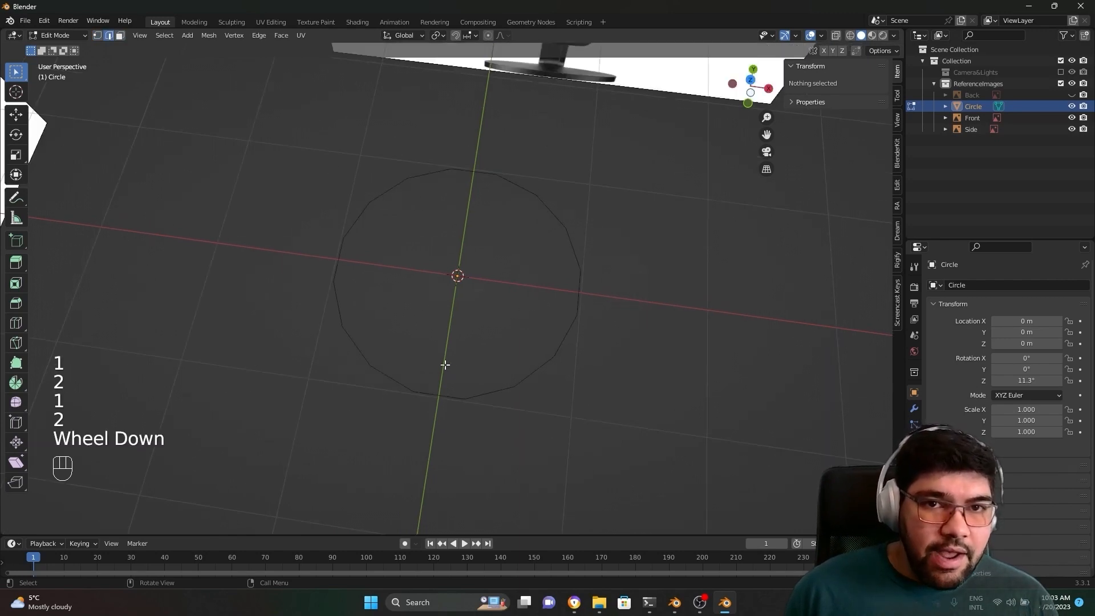
pyautogui.moveTo(445, 364); pyautogui.dragTo(478, 318, button='middle')
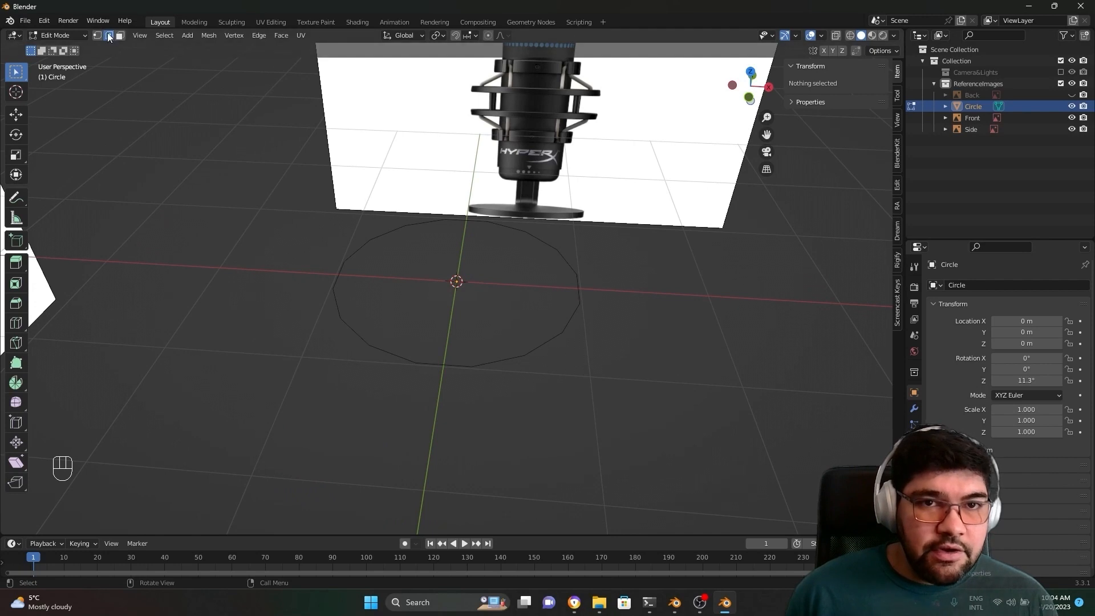
pyautogui.press('a')
pyautogui.moveTo(654, 331); pyautogui.dragTo(577, 427, button='middle')
pyautogui.press('a')
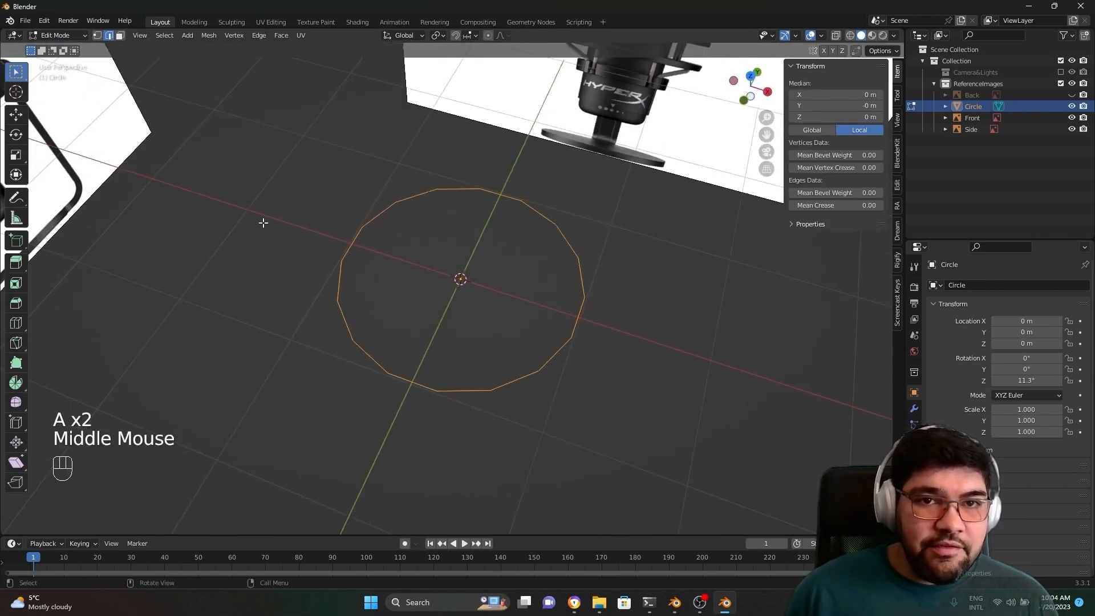
pyautogui.moveTo(312, 269); pyautogui.dragTo(692, 376, button='middle')
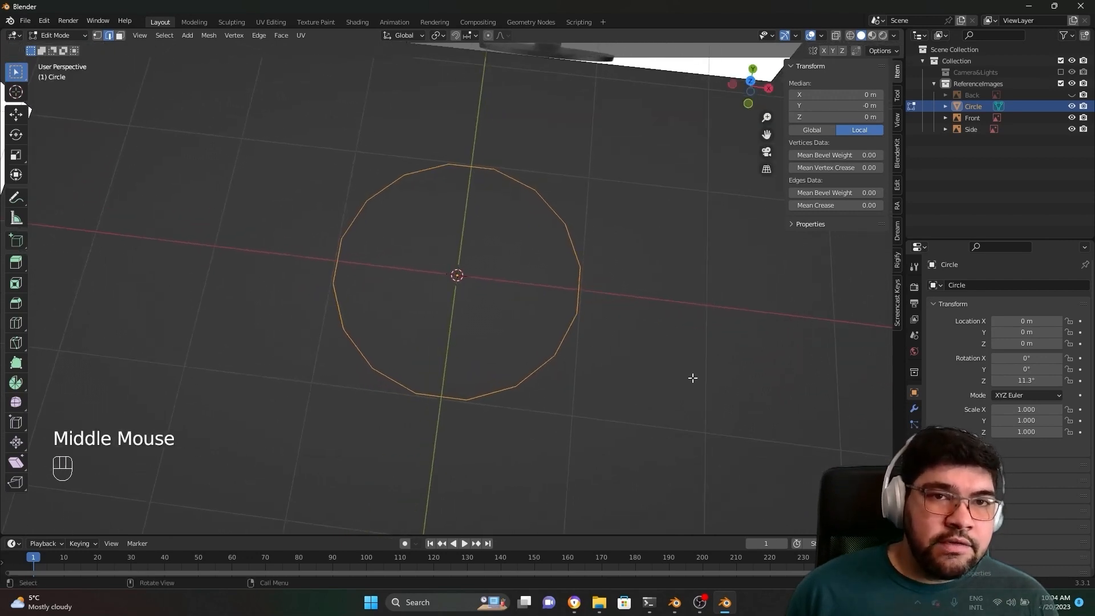
# Step: Practise box selection on the circle with the Select Box tool, covering part of its edges and the whole circle
pyautogui.click(22, 79)
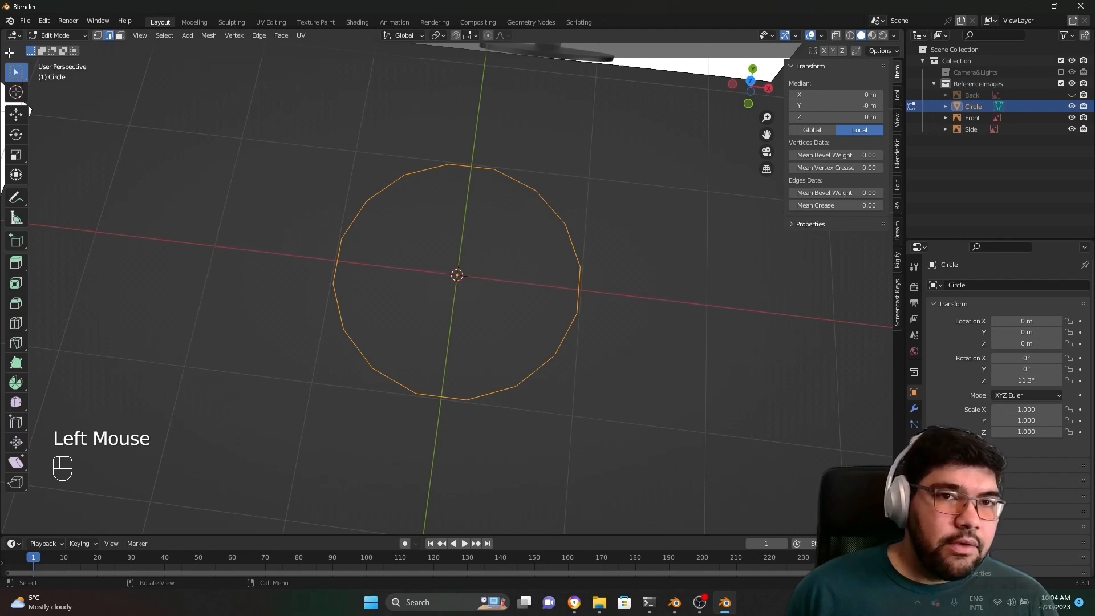
pyautogui.click(23, 74)
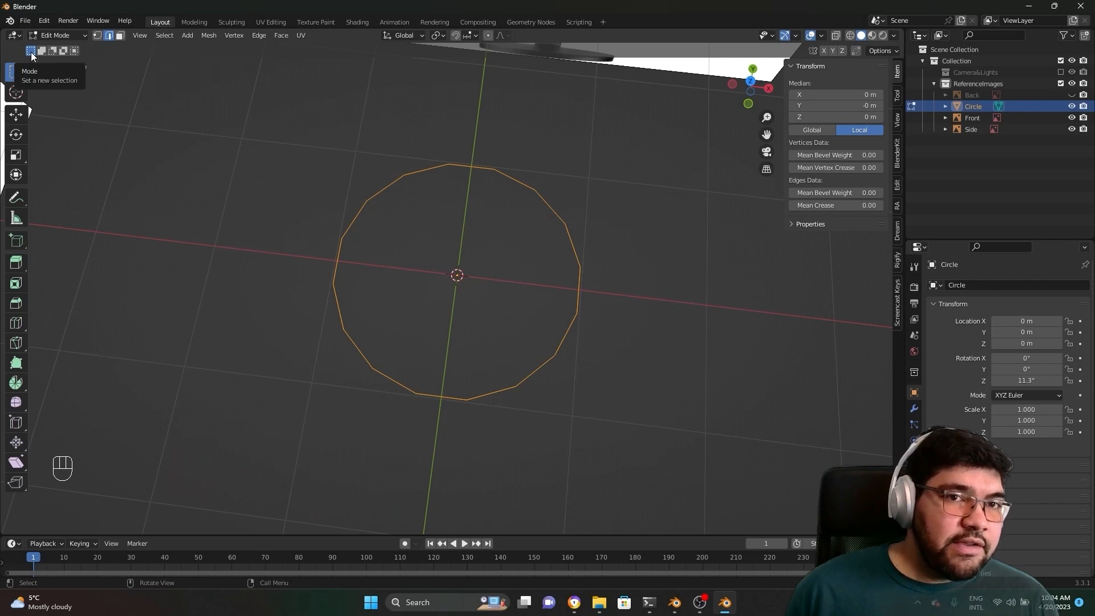
pyautogui.moveTo(219, 105); pyautogui.dragTo(772, 470)
pyautogui.moveTo(175, 102); pyautogui.dragTo(784, 482)
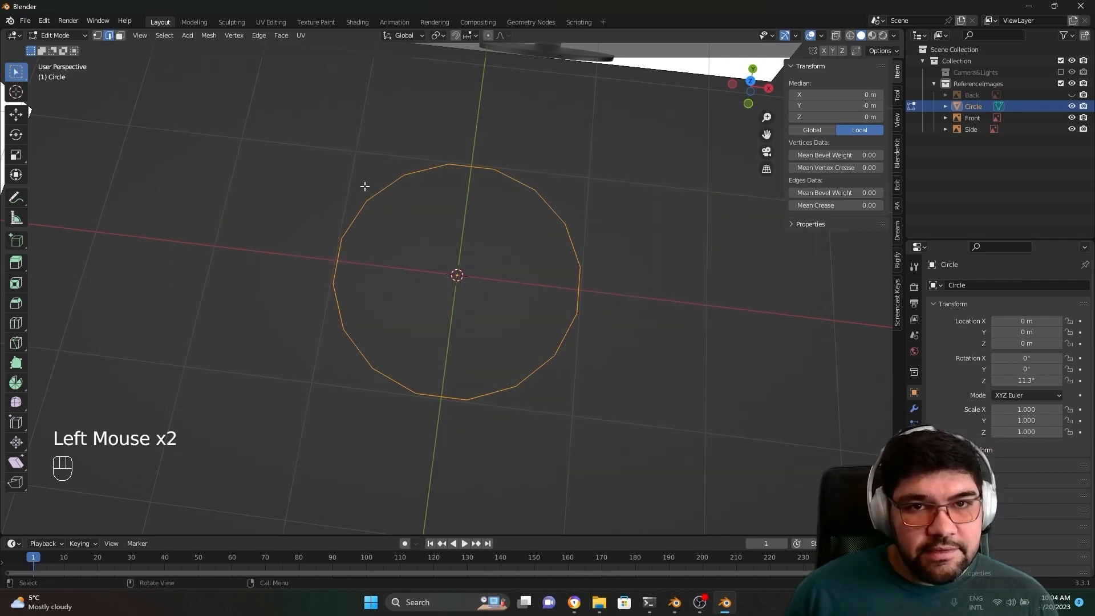
pyautogui.moveTo(180, 75); pyautogui.dragTo(710, 447)
pyautogui.click(440, 262)
pyautogui.moveTo(265, 133); pyautogui.dragTo(413, 345)
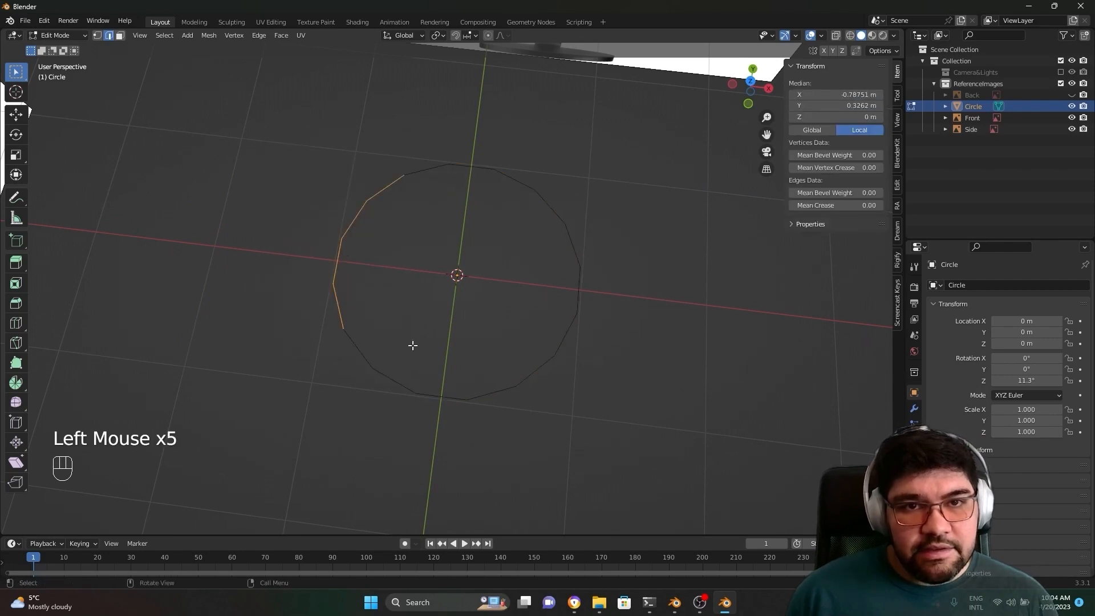
pyautogui.click(256, 121)
pyautogui.moveTo(214, 149); pyautogui.dragTo(437, 452)
pyautogui.moveTo(203, 101); pyautogui.dragTo(704, 463)
pyautogui.moveTo(604, 410); pyautogui.dragTo(313, 261, button='middle')
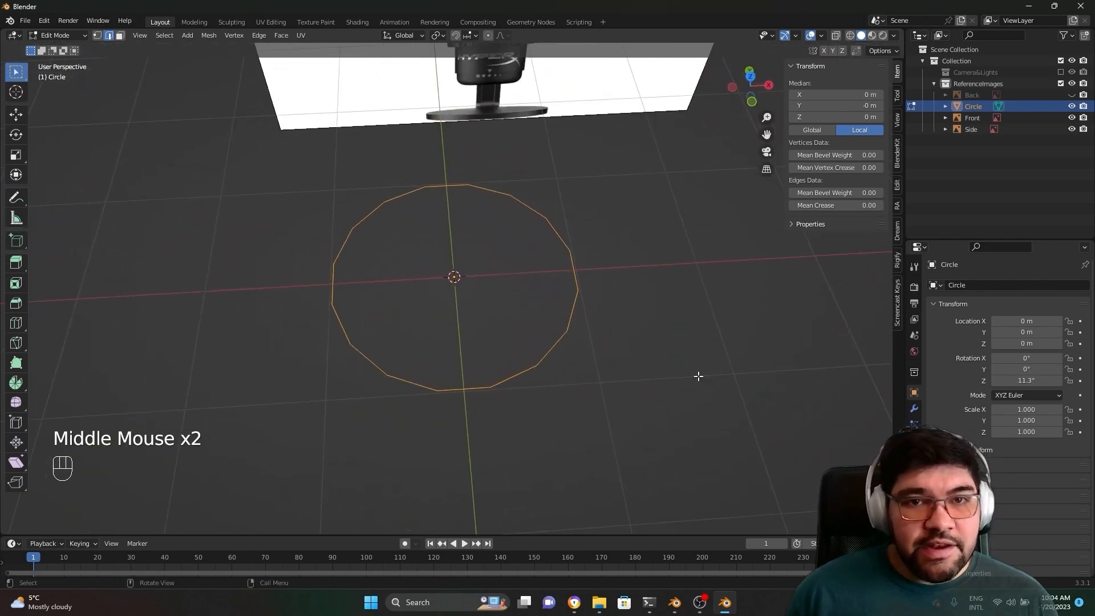
pyautogui.moveTo(699, 376); pyautogui.dragTo(638, 337, button='middle')
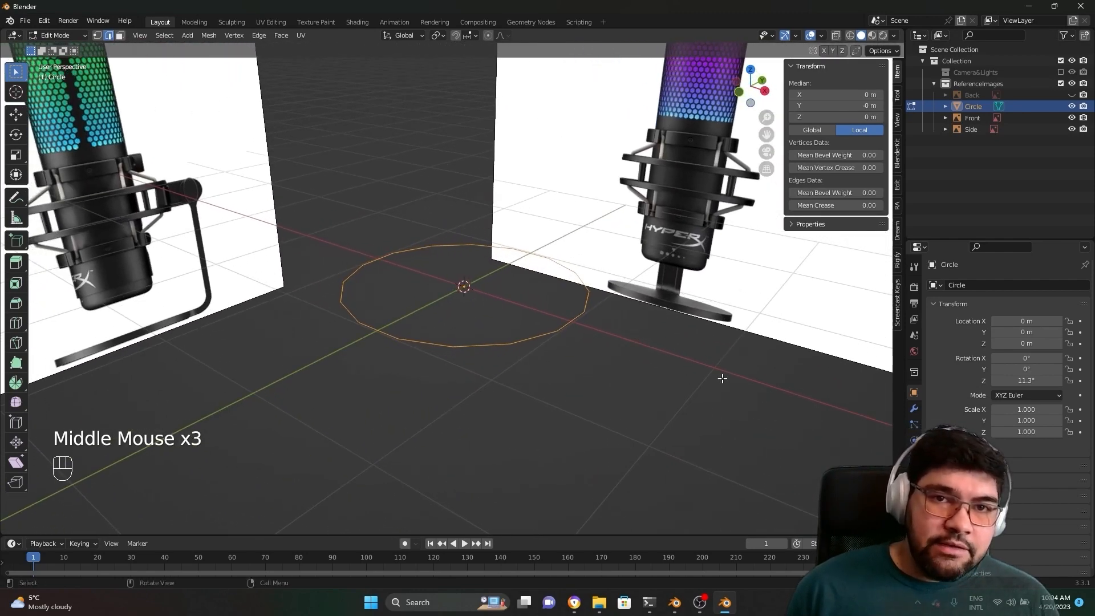
# Step: Try extruding the circle's edges with the Extrude Region tool and undo the extrusions
pyautogui.moveTo(700, 371); pyautogui.dragTo(600, 414, button='middle')
pyautogui.scroll(3, 693, 396)
pyautogui.scroll(-1, 694, 396)
pyautogui.scroll(-2, 687, 401)
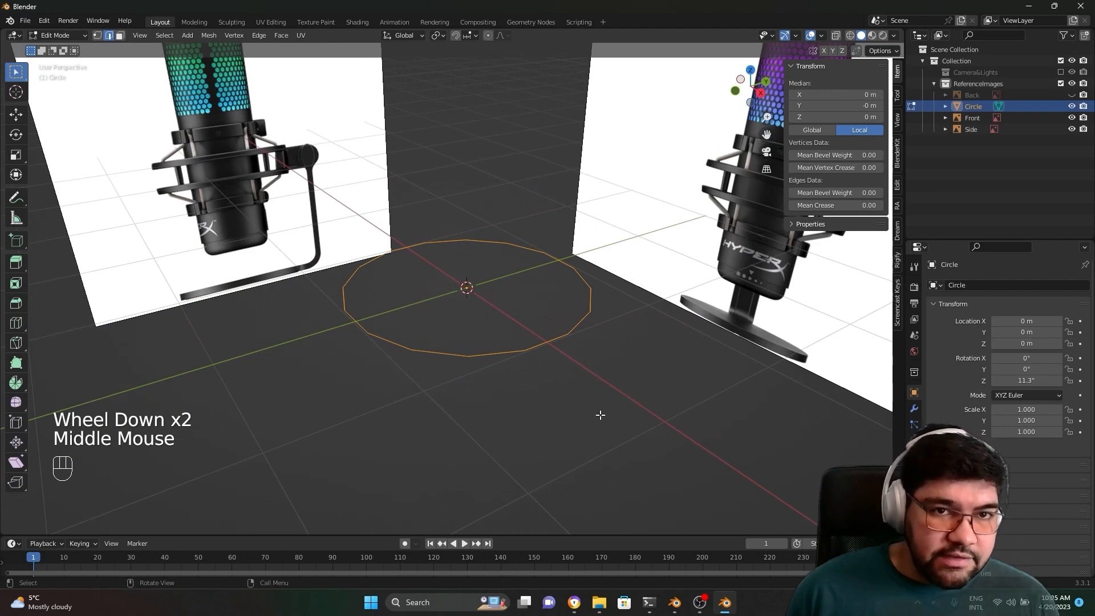
pyautogui.click(18, 265)
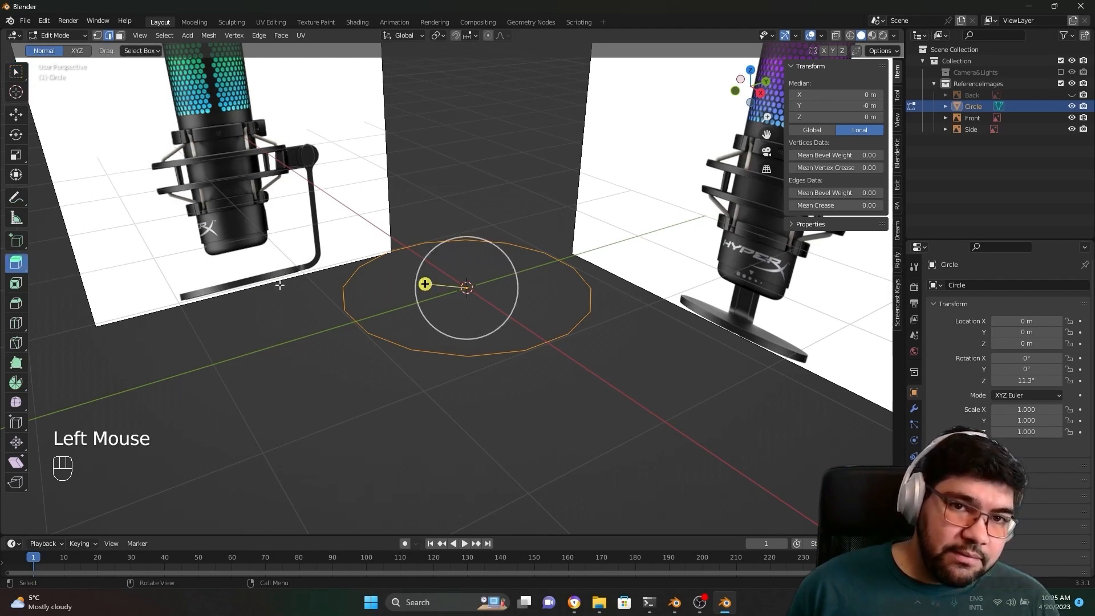
pyautogui.moveTo(424, 284); pyautogui.dragTo(388, 363)
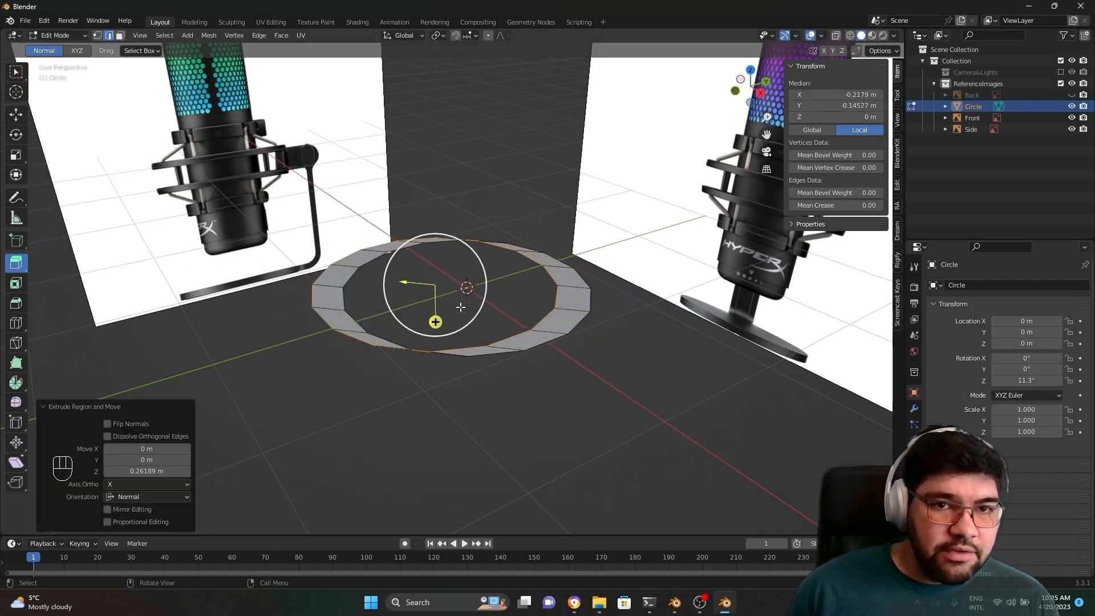
pyautogui.moveTo(412, 283); pyautogui.dragTo(574, 282)
pyautogui.hotkey('ctrl', 'z')
pyautogui.hotkey('ctrl', 'z')
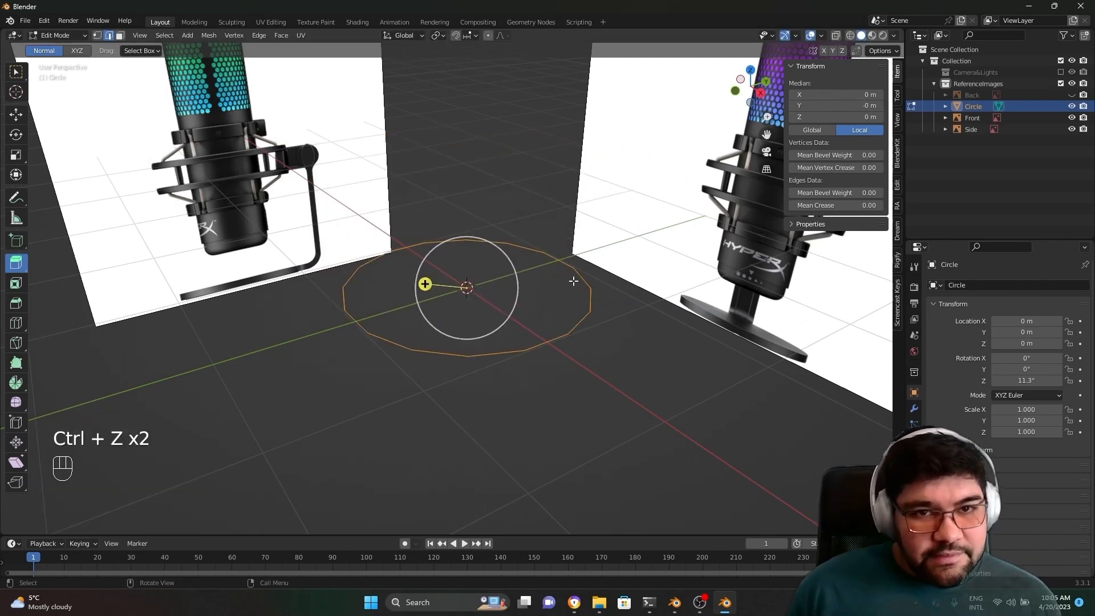
pyautogui.hotkey('ctrl', 'z')
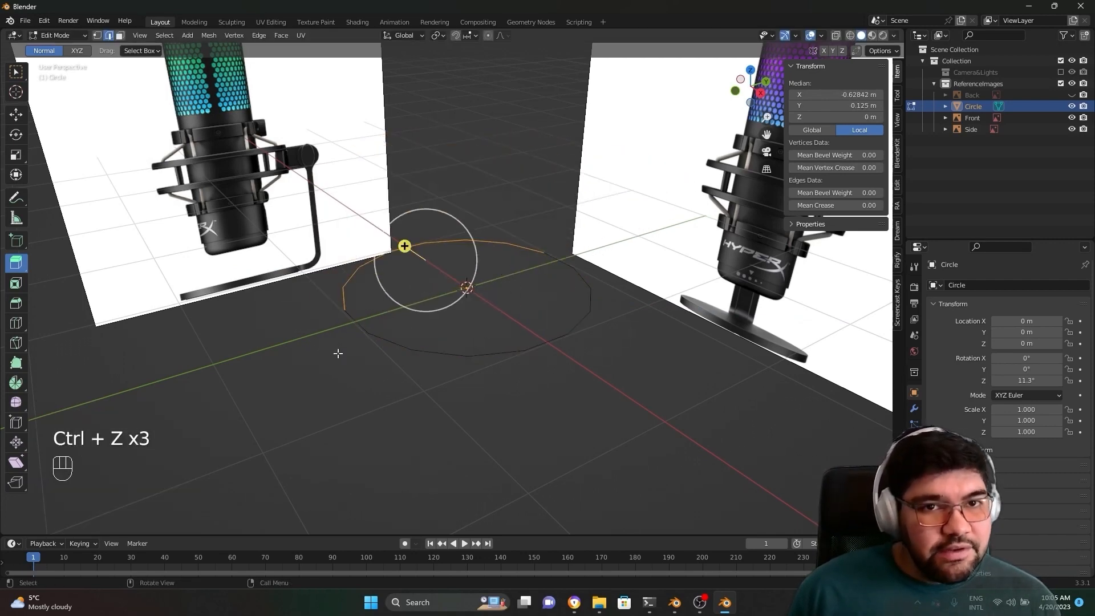
# Step: Return to the Select Box tool and reselect all of the circle's edges
pyautogui.click(15, 72)
pyautogui.click(494, 354)
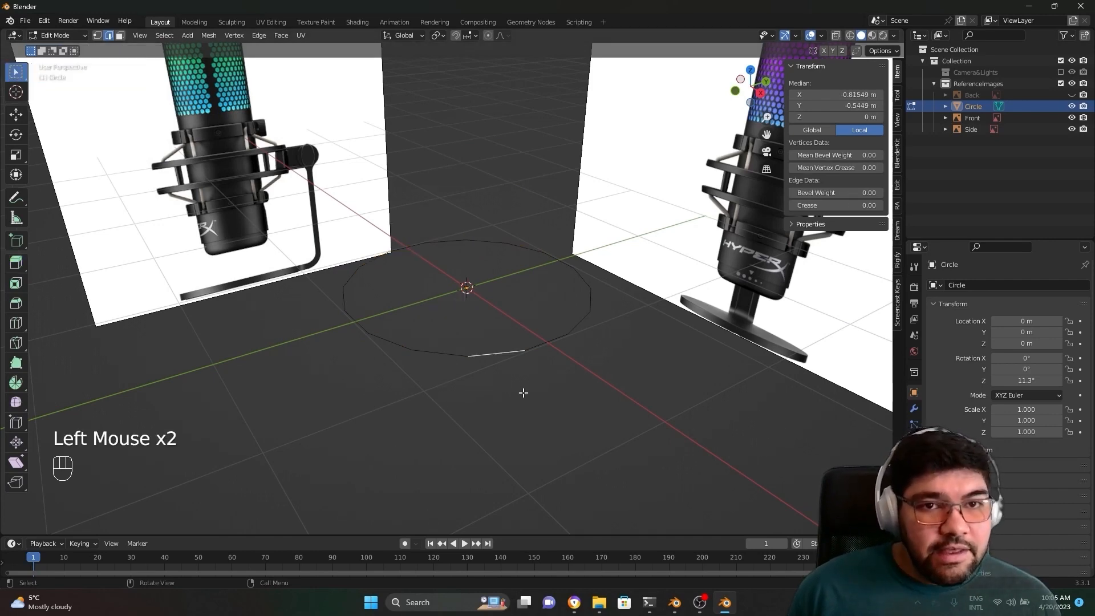
pyautogui.press('a')
pyautogui.moveTo(425, 342); pyautogui.dragTo(458, 341, button='middle')
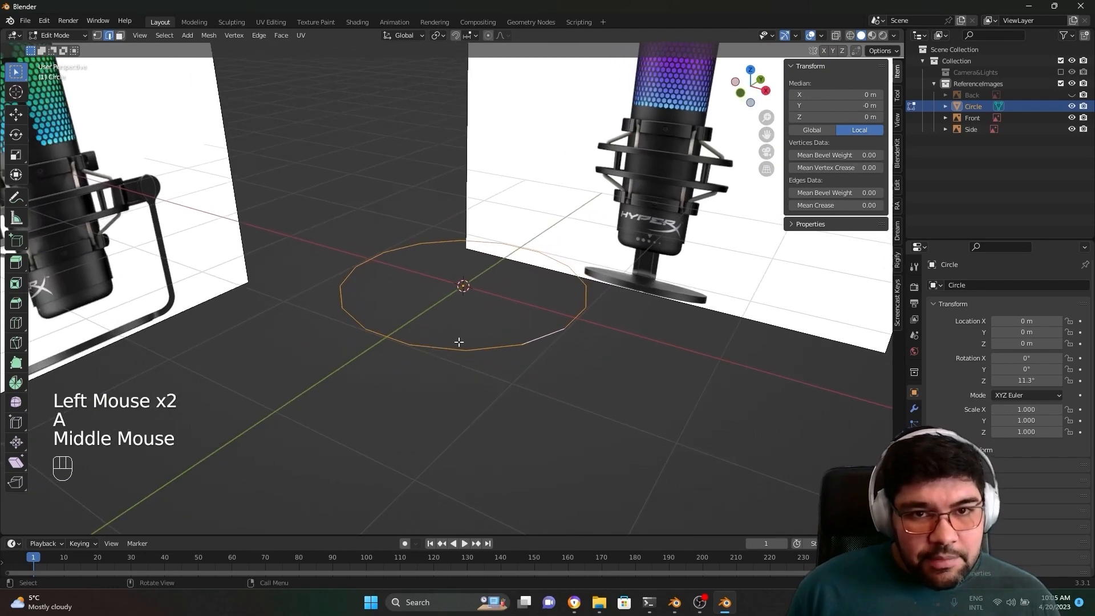
pyautogui.scroll(1, 706, 407)
pyautogui.moveTo(706, 408); pyautogui.dragTo(674, 408, button='middle')
pyautogui.scroll(-1, 686, 410)
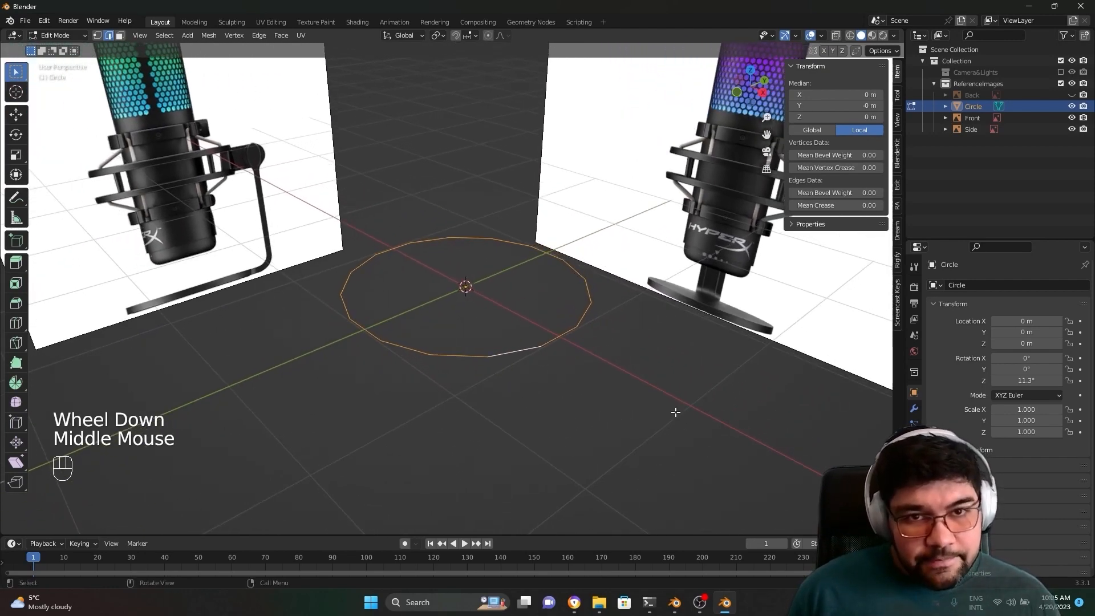
# Step: Extrude the circle's edges in place and scale them inward to 0.631 to form a ring of faces
pyautogui.press('e')
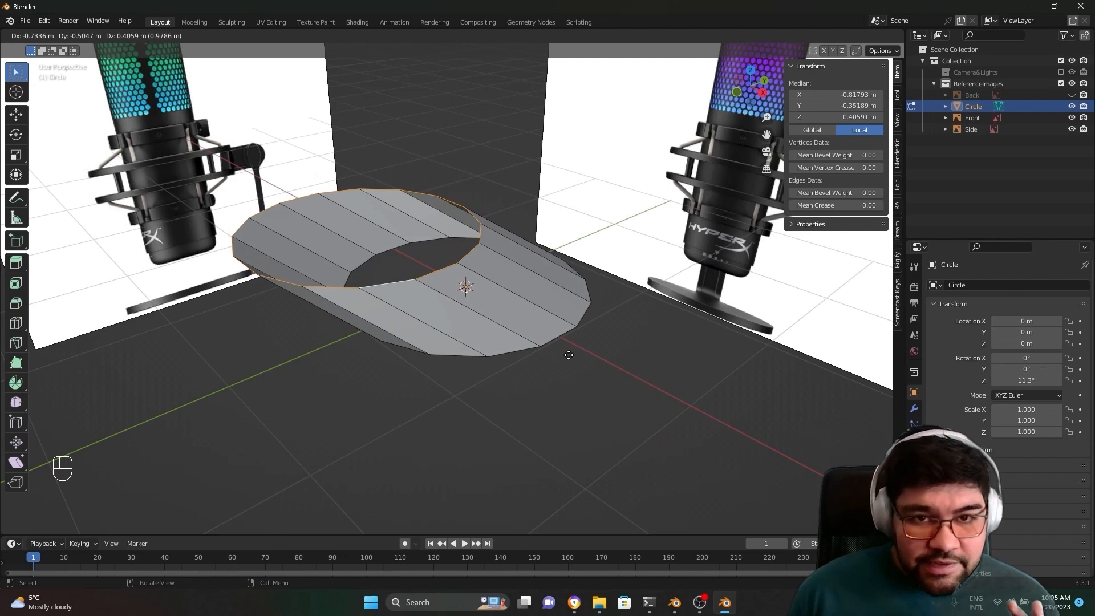
pyautogui.press('Escape')
pyautogui.press('s')
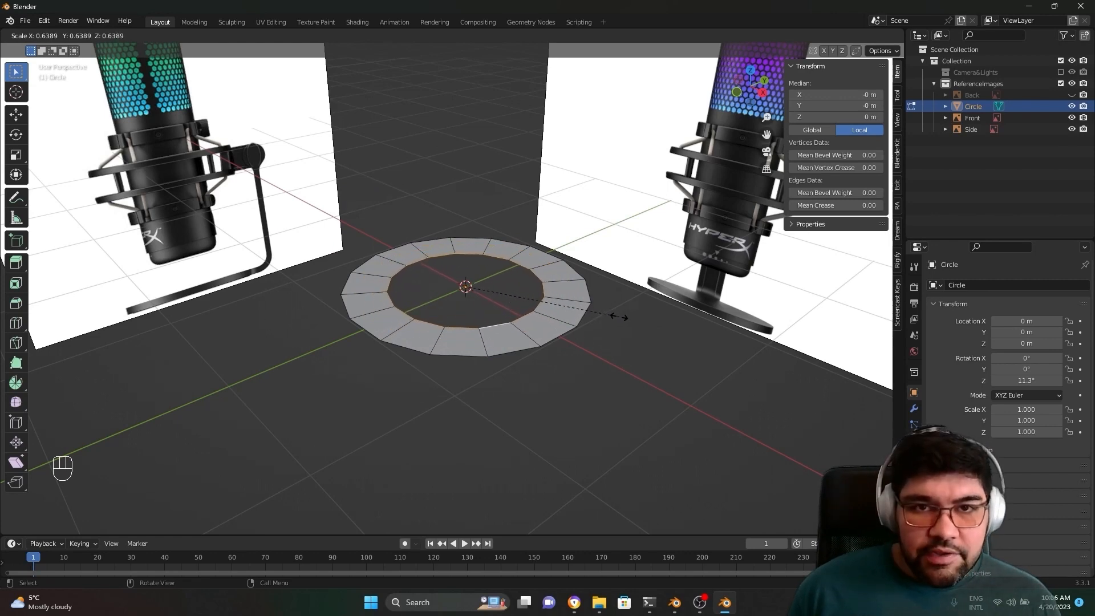
pyautogui.click(614, 316)
pyautogui.moveTo(545, 355); pyautogui.dragTo(623, 434, button='middle')
pyautogui.moveTo(467, 379); pyautogui.dragTo(565, 416, button='middle')
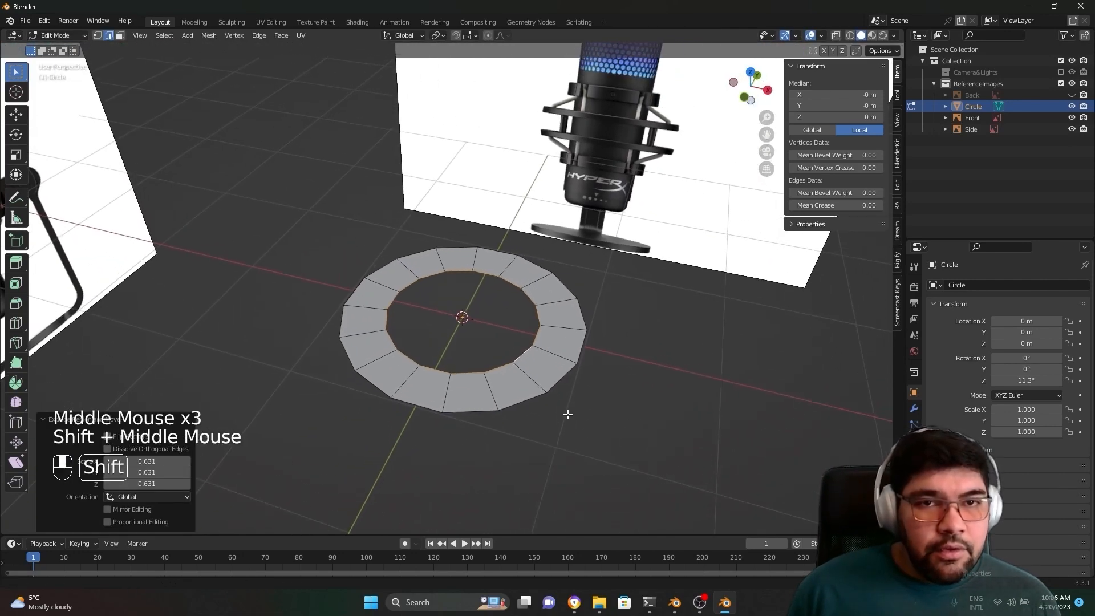
# Step: Close the ring's inner opening with a Grid Fill of span 4
pyautogui.click(280, 36)
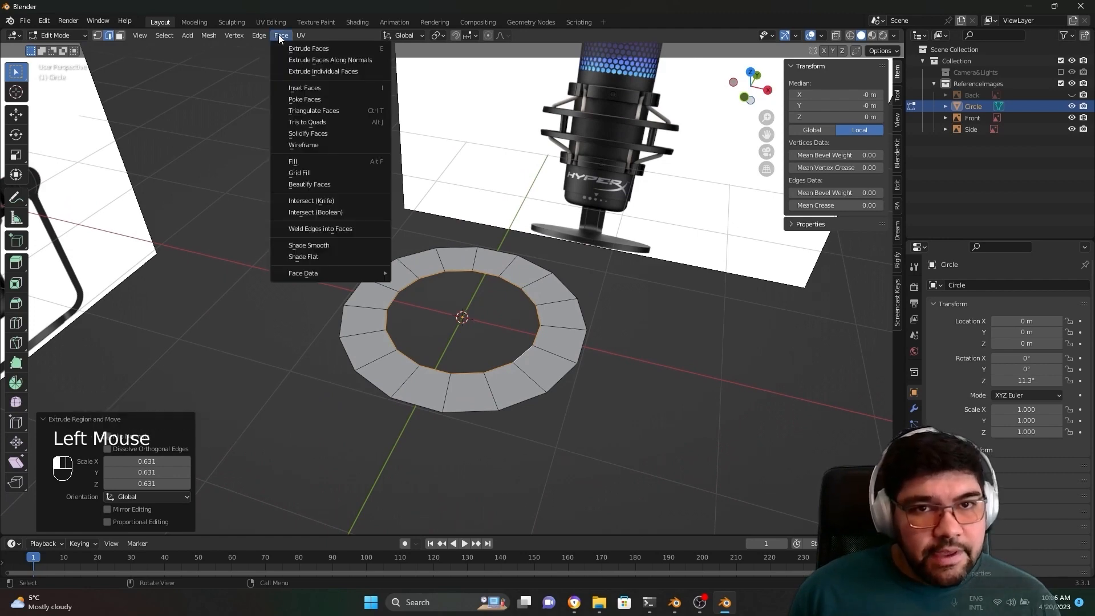
pyautogui.click(329, 175)
pyautogui.moveTo(479, 322); pyautogui.dragTo(490, 328, button='middle')
pyautogui.scroll(-1, 490, 328)
pyautogui.moveTo(490, 328); pyautogui.dragTo(494, 331, button='middle')
pyautogui.scroll(-2, 494, 331)
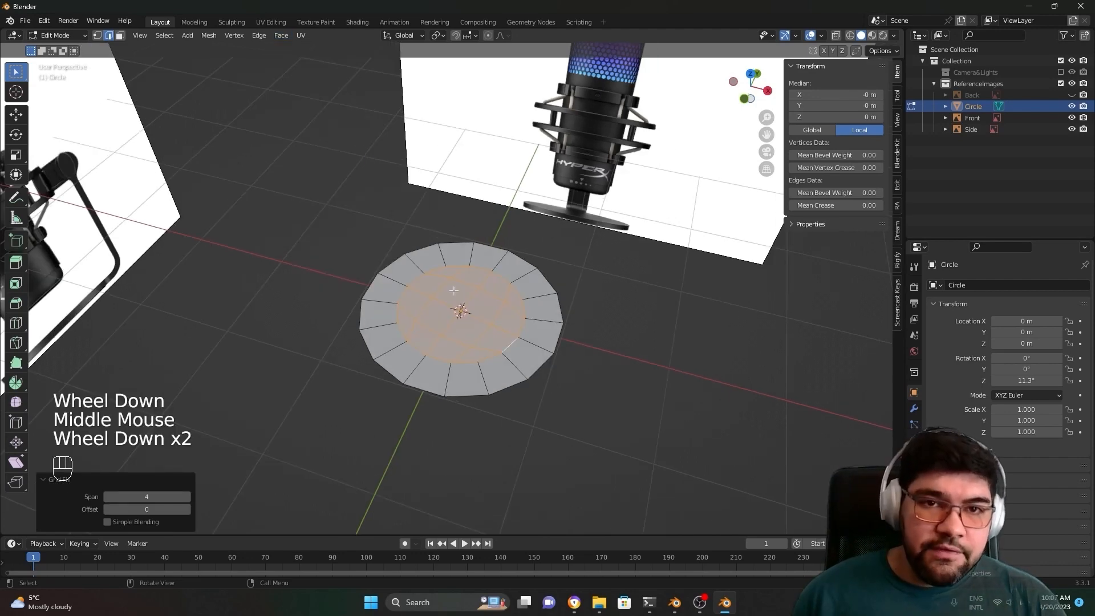
pyautogui.scroll(1, 494, 331)
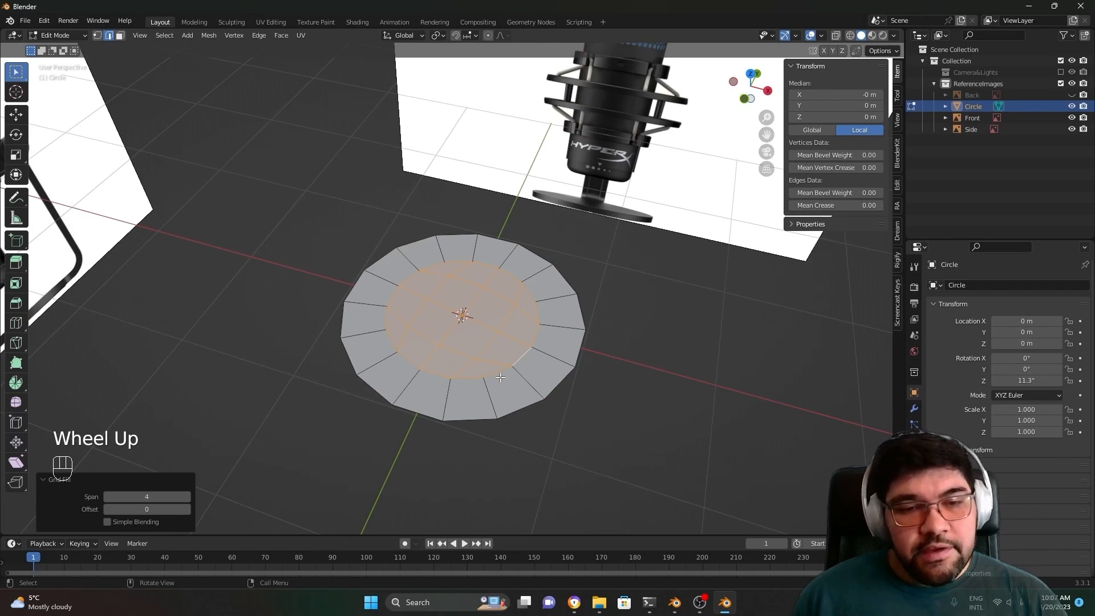
pyautogui.scroll(1, 500, 377)
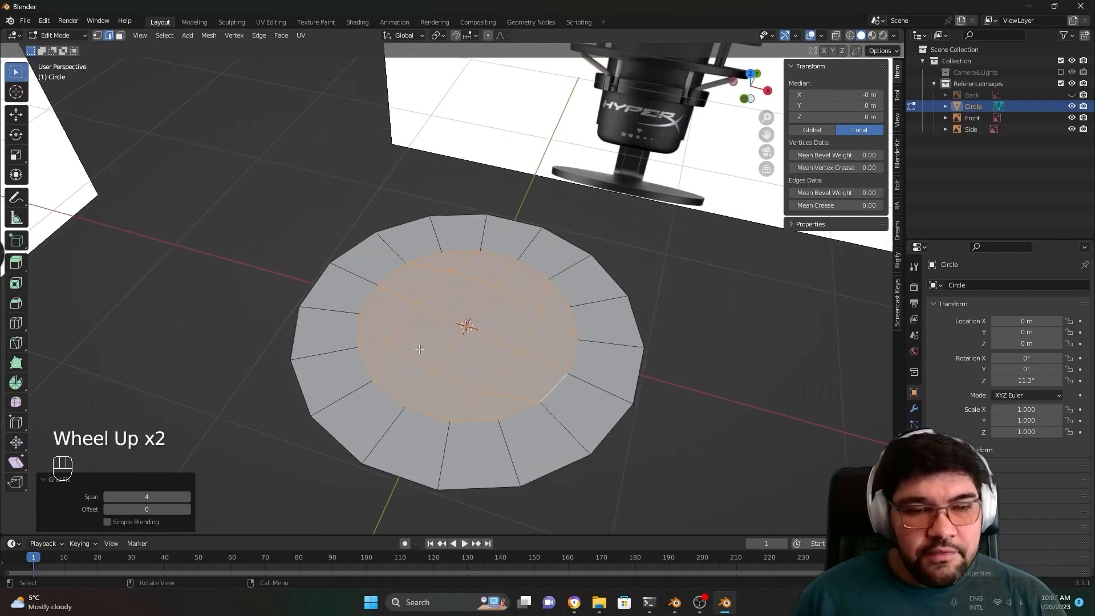
# Step: Switch to vertex selection mode and pick individual vertices of the inner grid to examine its topology
pyautogui.click(414, 346)
pyautogui.press('1')
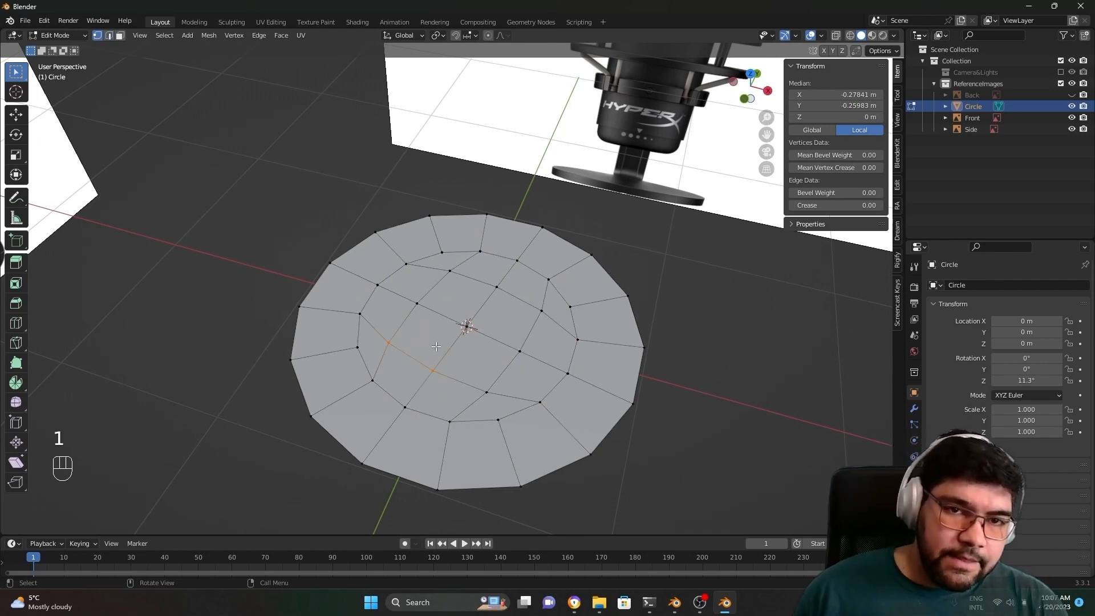
pyautogui.click(417, 303)
pyautogui.click(447, 274)
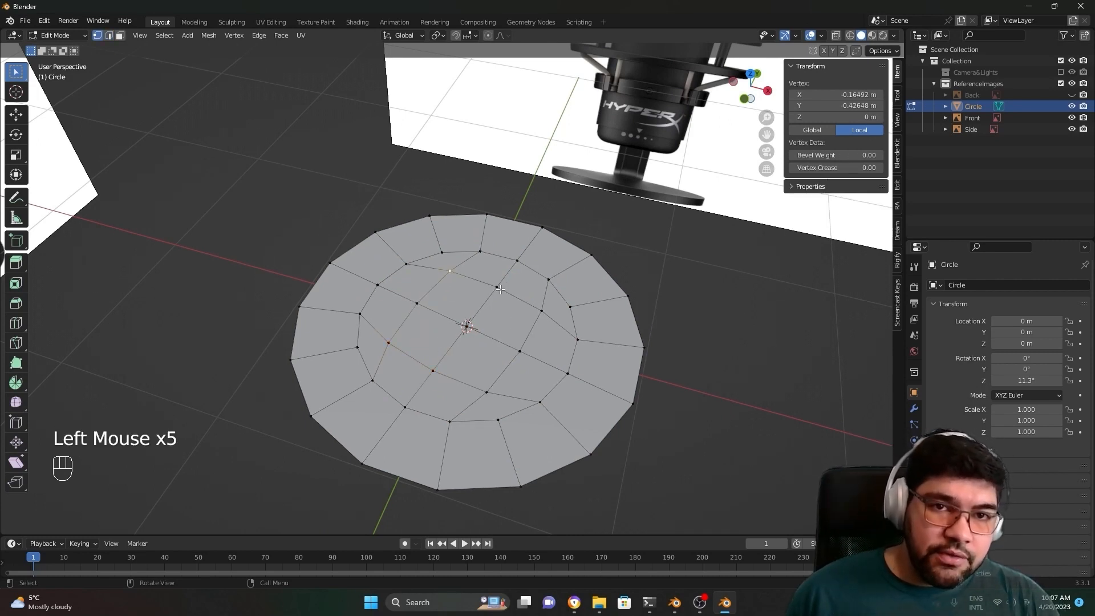
pyautogui.click(499, 288)
pyautogui.scroll(-4, 591, 268)
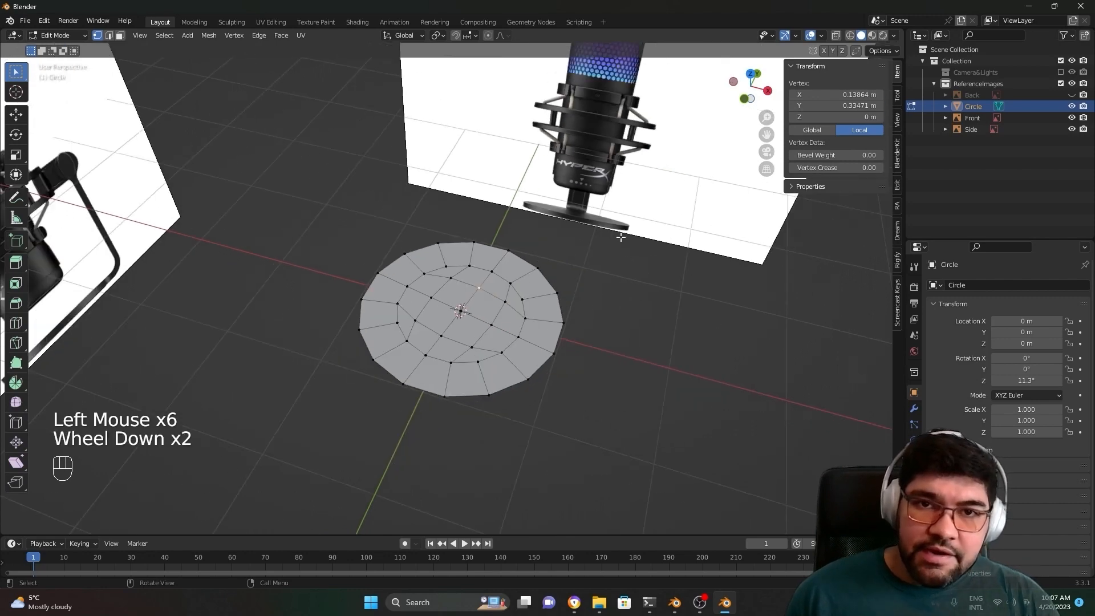
pyautogui.scroll(2, 500, 317)
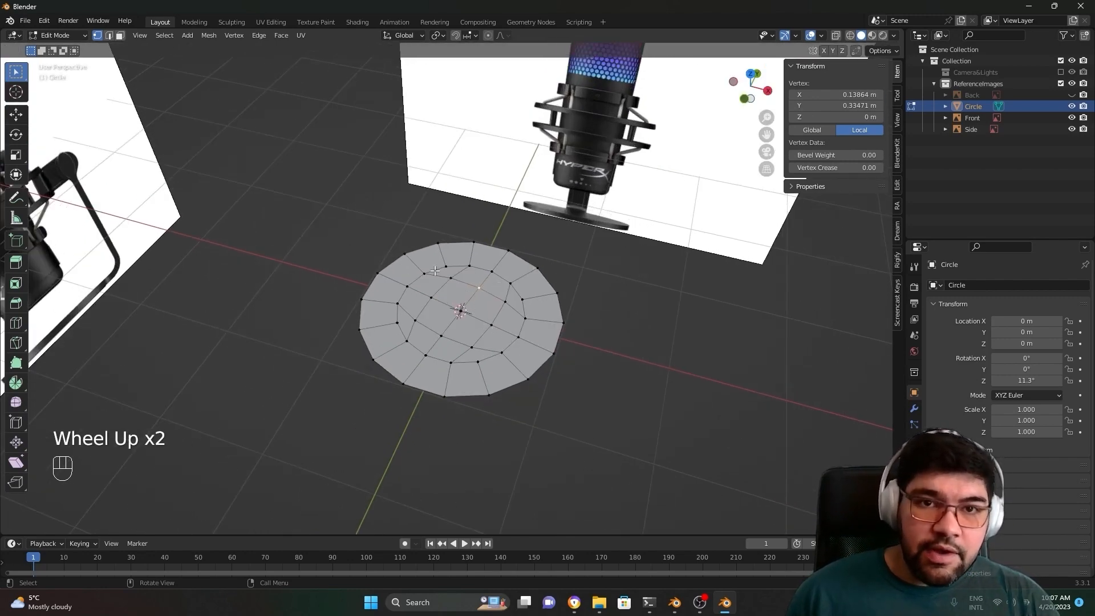
pyautogui.scroll(3, 510, 372)
pyautogui.scroll(-1, 510, 371)
pyautogui.moveTo(510, 372); pyautogui.dragTo(492, 300, button='middle')
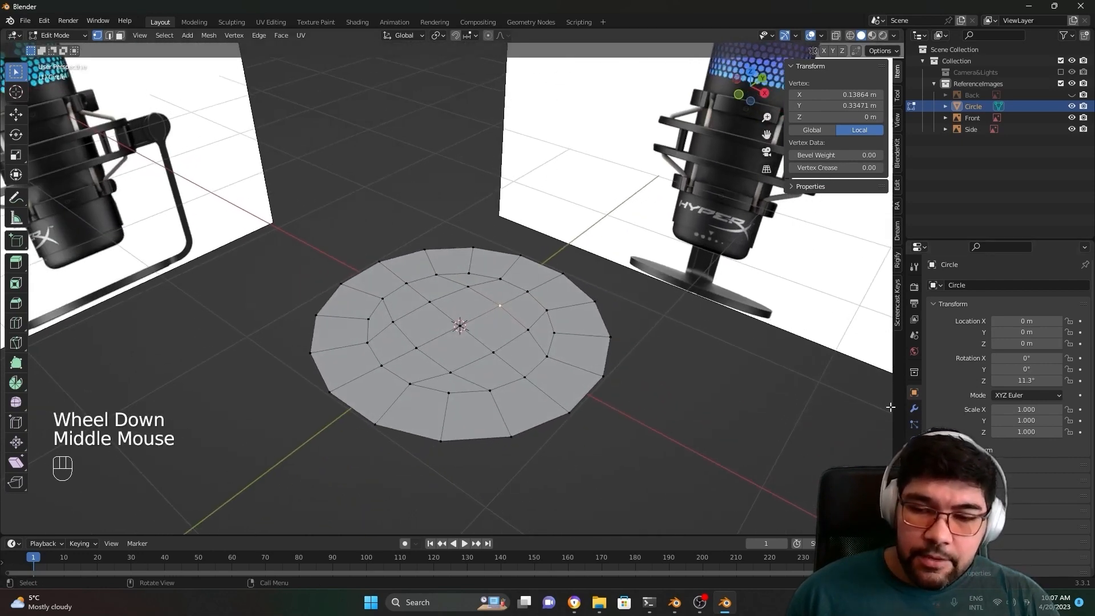
# Step: Show the circle's modifier properties, open the list of modifiers to add, and clear the vertex selection
pyautogui.click(913, 408)
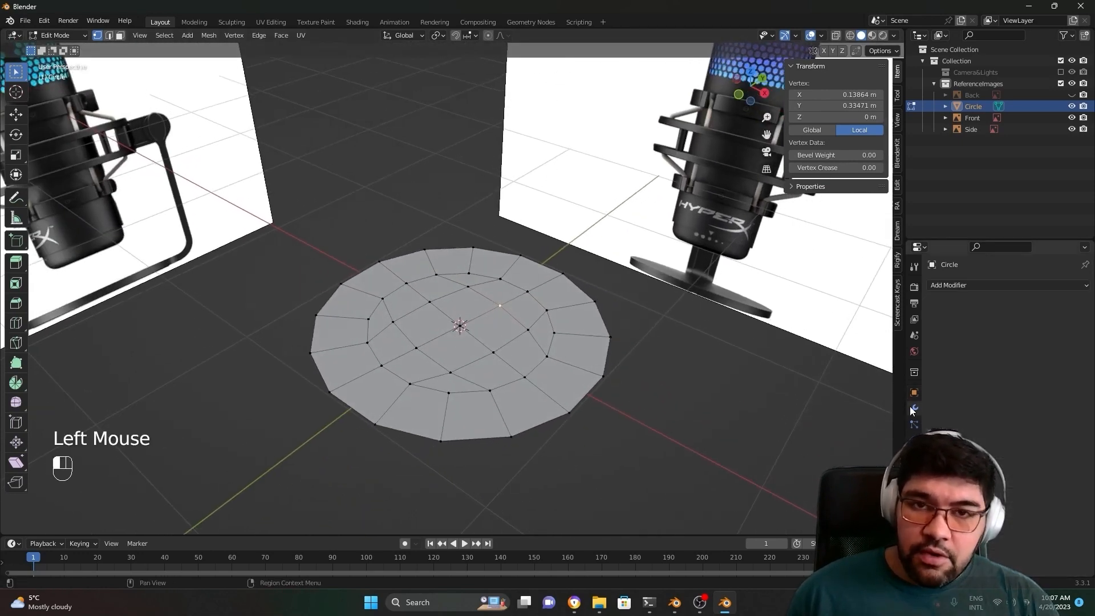
pyautogui.click(962, 284)
pyautogui.click(608, 476)
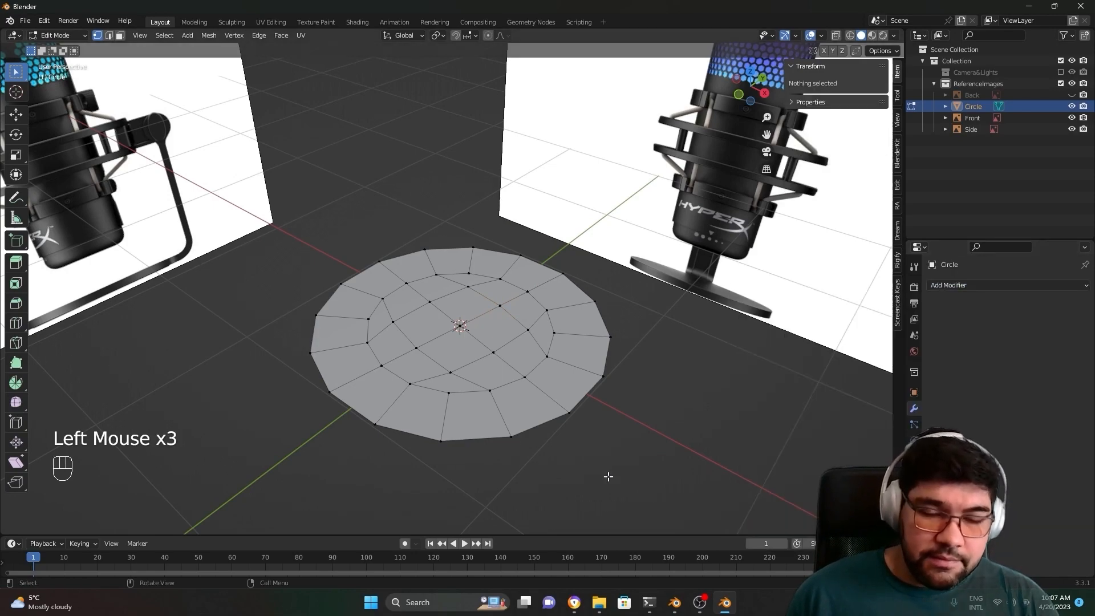
# Step: Examine the filled disc in Object Mode and return to Edit Mode
pyautogui.moveTo(608, 477); pyautogui.dragTo(706, 426, button='middle')
pyautogui.press('Tab')
pyautogui.scroll(-2, 631, 457)
pyautogui.moveTo(548, 357); pyautogui.dragTo(560, 427, button='middle')
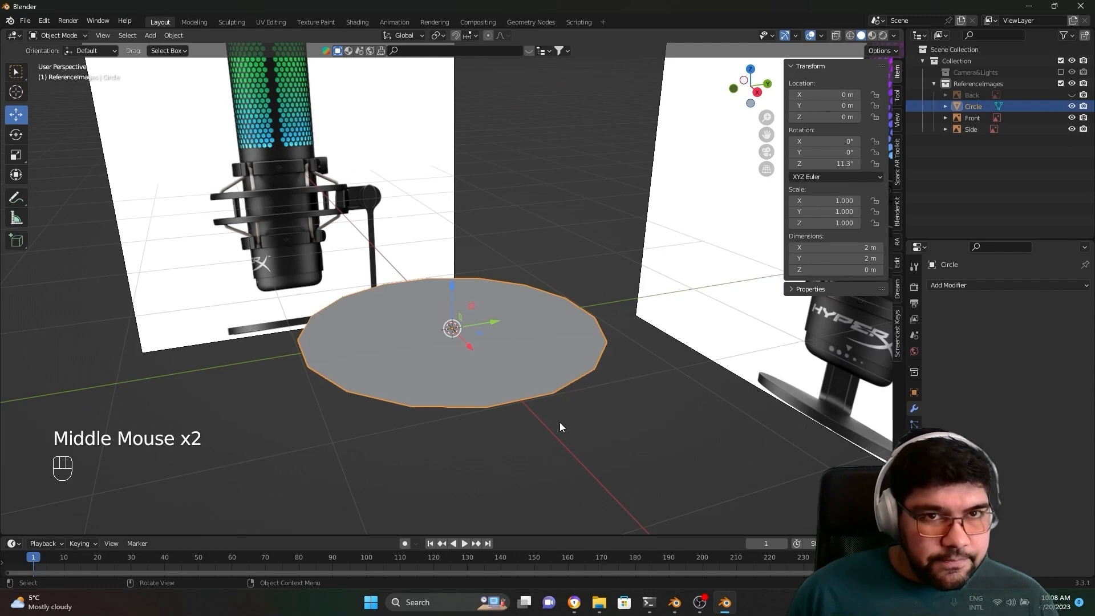
pyautogui.press('Tab')
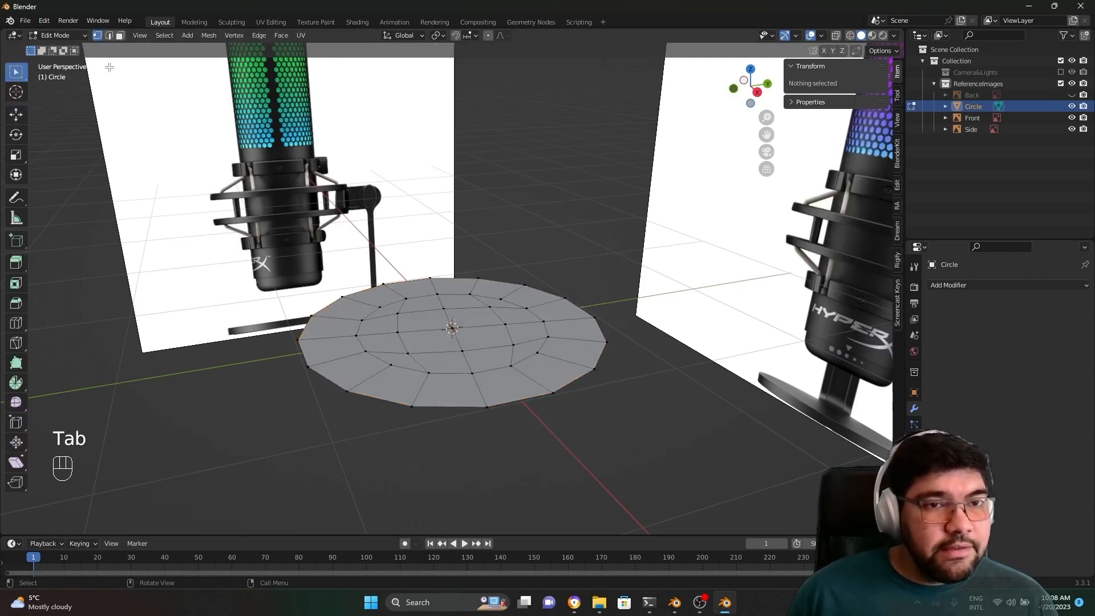
pyautogui.doubleClick(179, 207)
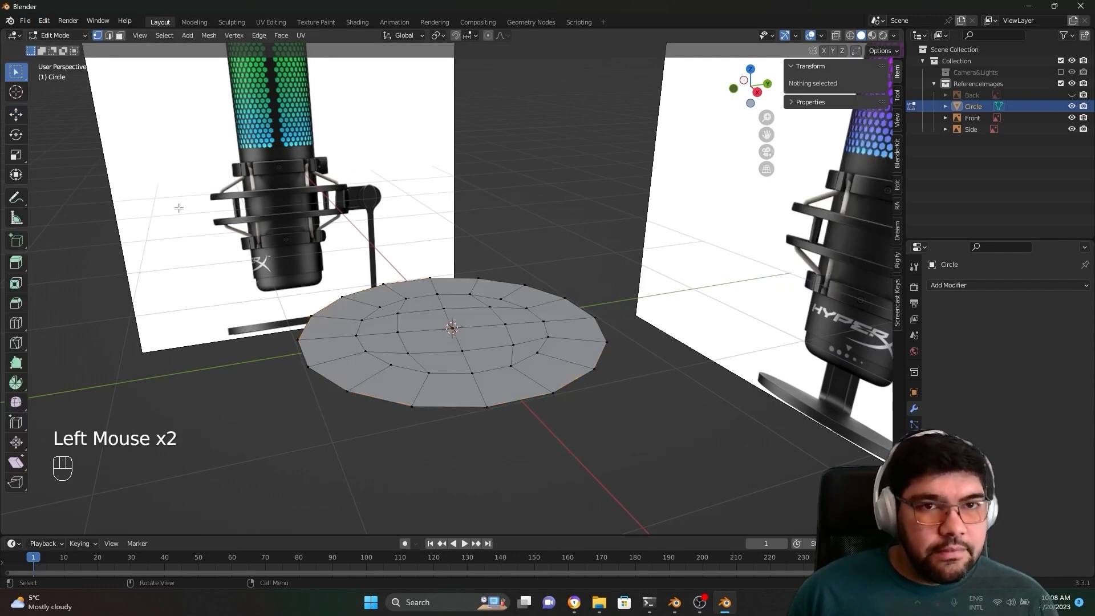
# Step: Switch the disc repeatedly between Object Mode and Edit Mode to compare the two displays, ending in Edit Mode
pyautogui.click(76, 35)
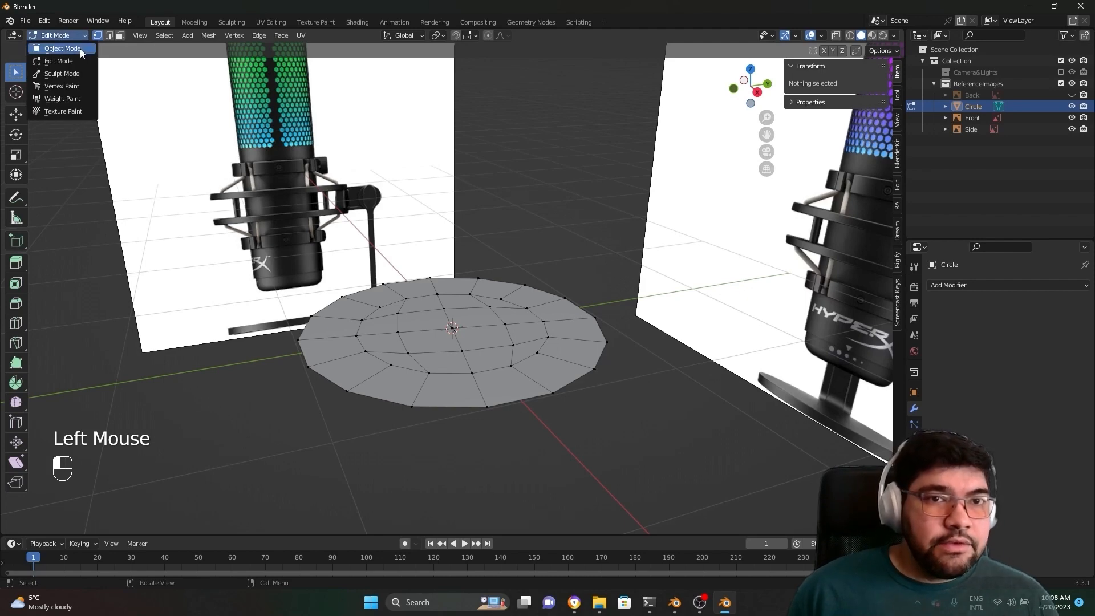
pyautogui.click(51, 49)
pyautogui.click(64, 34)
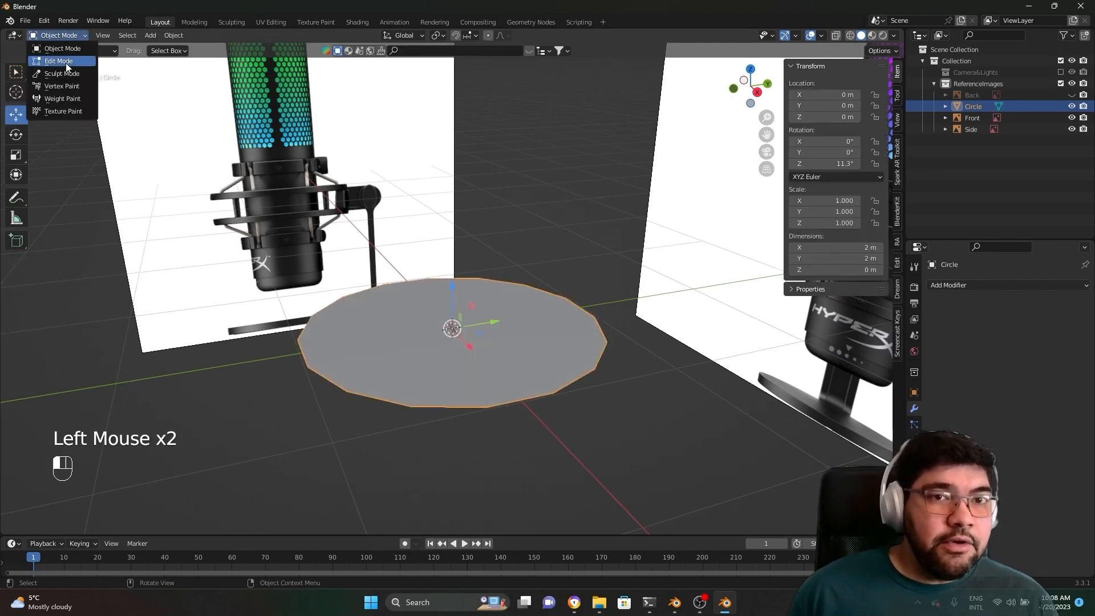
pyautogui.click(66, 61)
pyautogui.press('Tab')
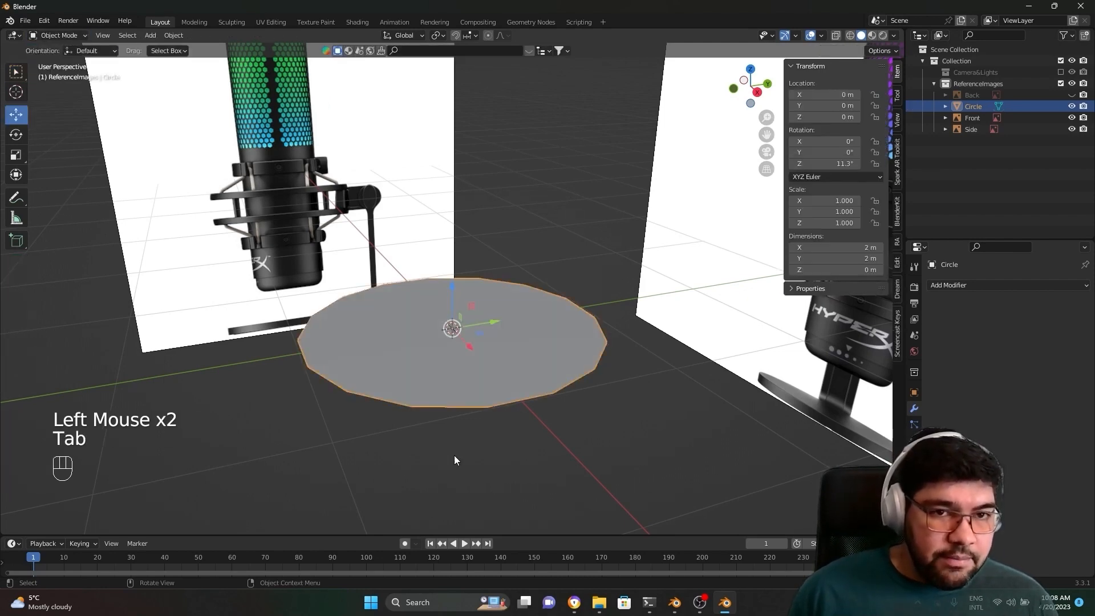
pyautogui.press('Tab')
pyautogui.press('Tab')
pyautogui.press('Tab')
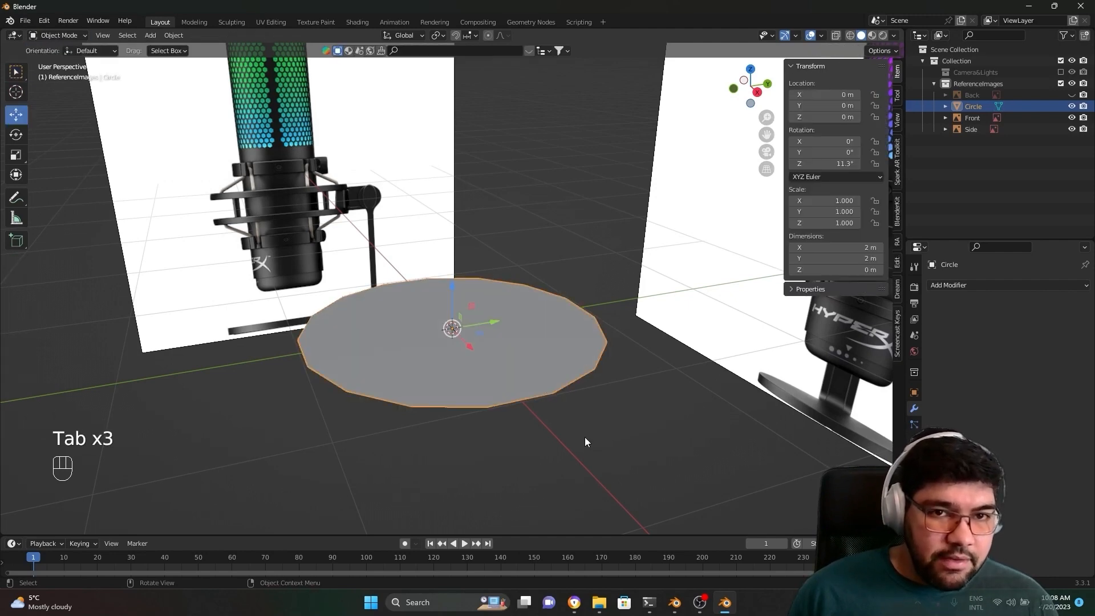
pyautogui.press('Tab')
pyautogui.press('Tab')
pyautogui.press('Tab')
pyautogui.press('Tab')
pyautogui.press('Tab')
pyautogui.press('Tab')
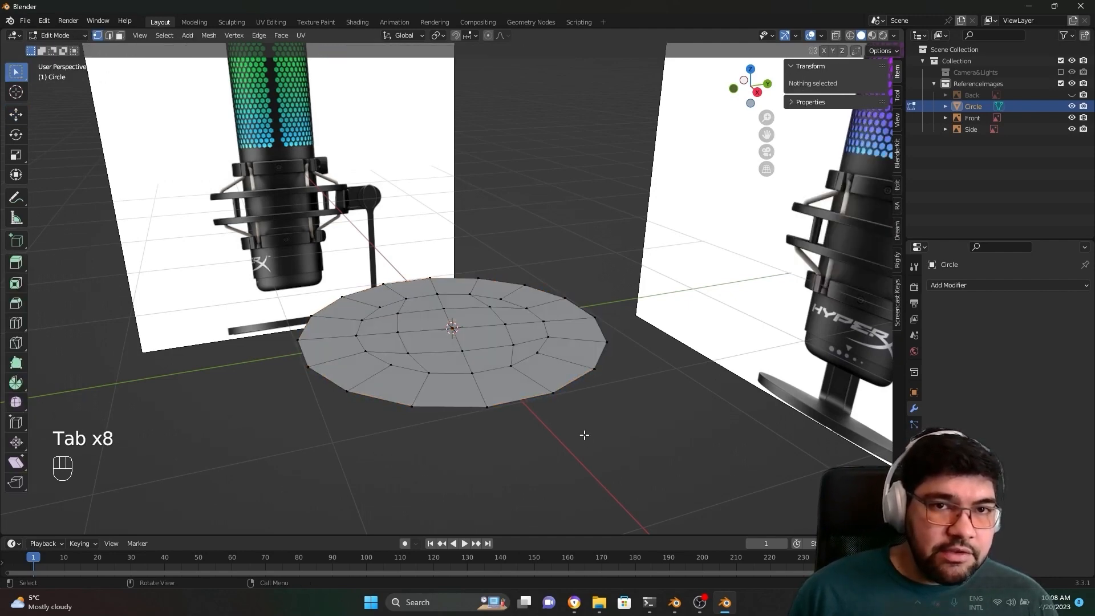
pyautogui.press('Tab')
pyautogui.press('Tab')
pyautogui.press('Tab')
pyautogui.press('Tab')
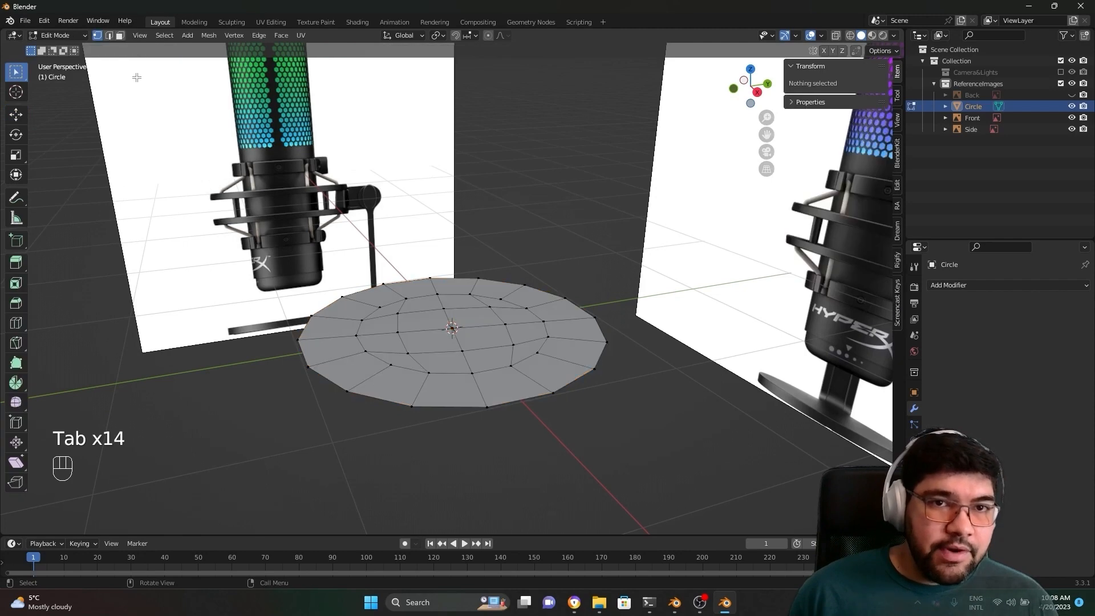
pyautogui.click(77, 34)
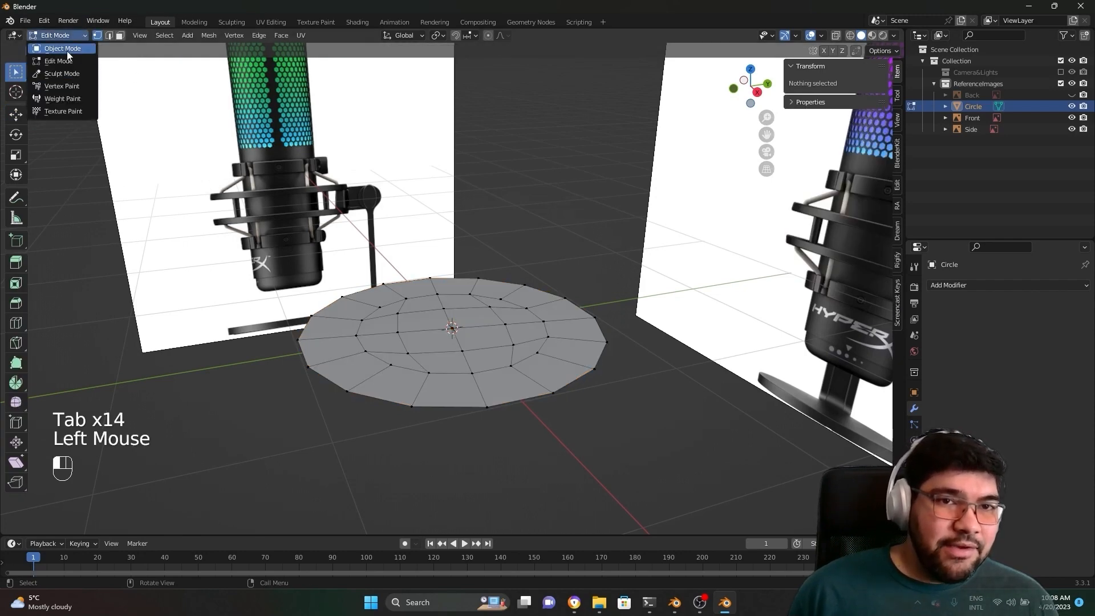
pyautogui.press('Tab')
pyautogui.press('Tab')
pyautogui.press('Tab')
pyautogui.press('Tab')
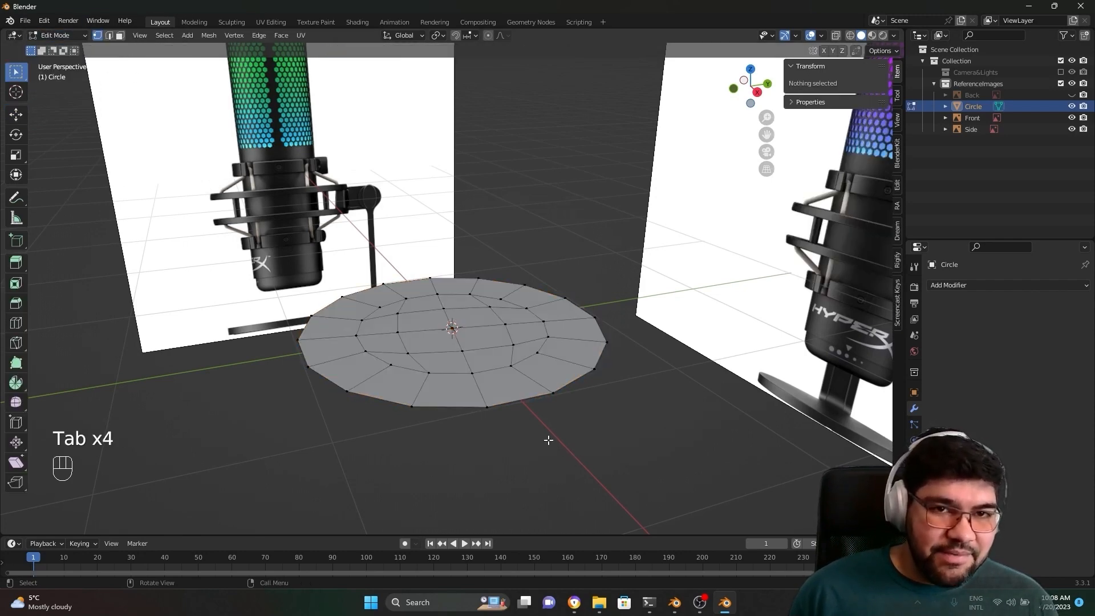
# Step: Select the disc's entire mesh and extrude it upward by about 0.095 m to give it thickness
pyautogui.moveTo(548, 440); pyautogui.dragTo(621, 398, button='middle')
pyautogui.scroll(2, 603, 428)
pyautogui.moveTo(585, 435); pyautogui.dragTo(588, 401, button='middle')
pyautogui.scroll(-1, 613, 431)
pyautogui.scroll(1, 573, 356)
pyautogui.press('a')
pyautogui.scroll(-2, 593, 411)
pyautogui.scroll(1, 588, 401)
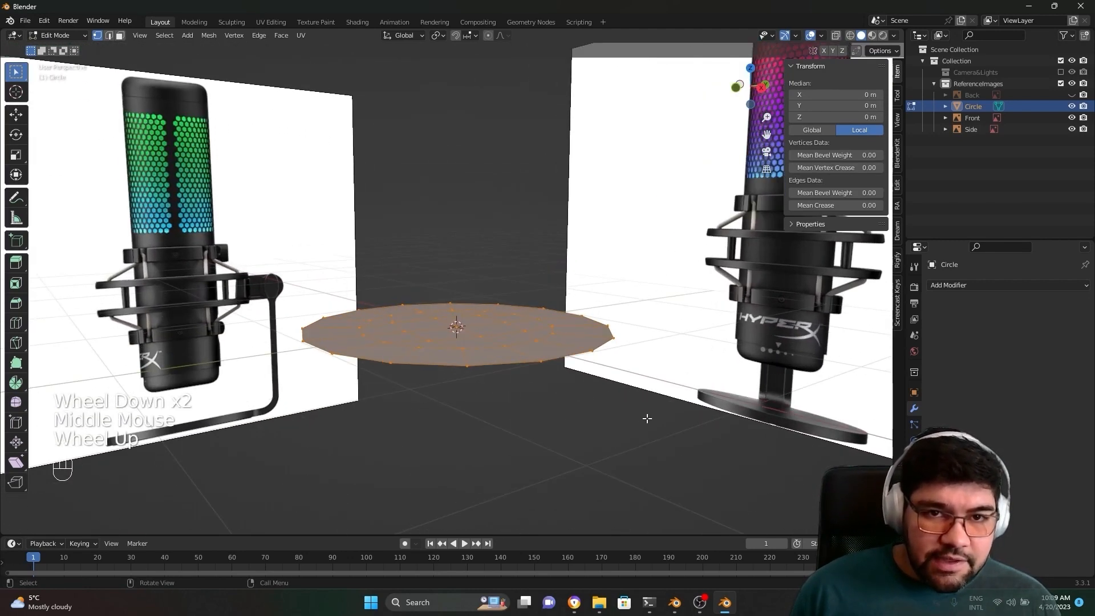
pyautogui.moveTo(662, 417); pyautogui.dragTo(648, 398, button='middle')
pyautogui.scroll(1, 648, 398)
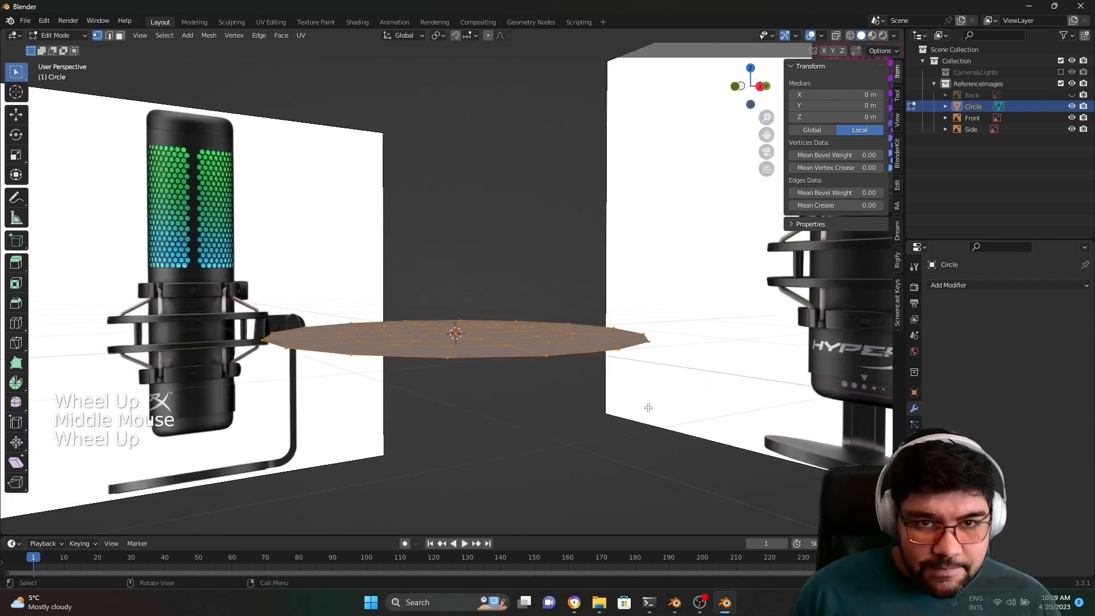
pyautogui.press('e')
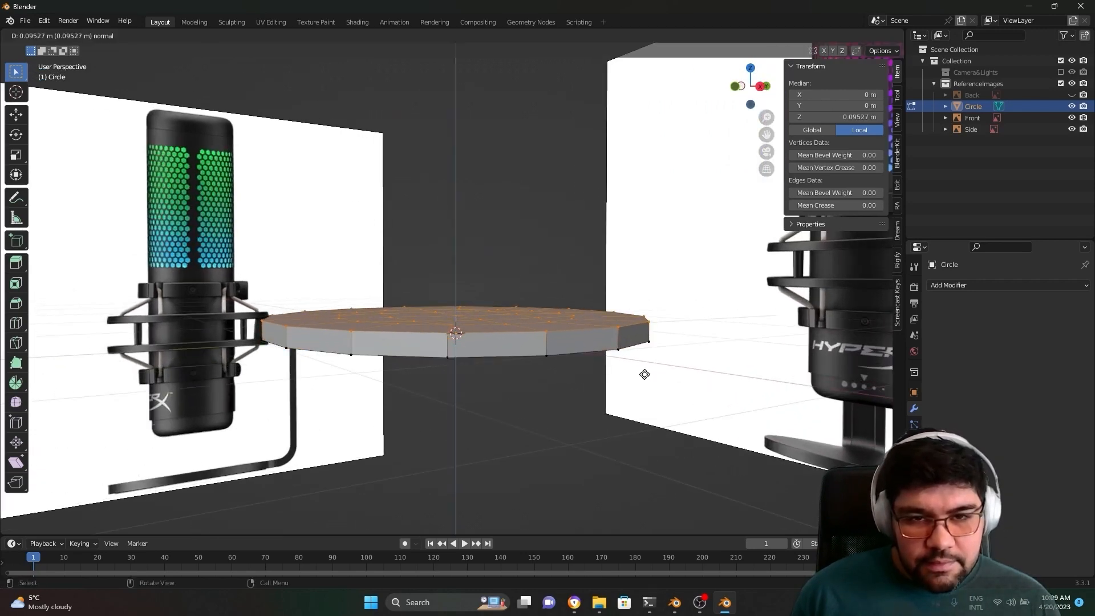
pyautogui.click(645, 374)
# Step: Show the extruded disc in the front orthographic view with the whole front reference image of the microphone in frame
pyautogui.scroll(-2, 528, 366)
pyautogui.moveTo(528, 367); pyautogui.dragTo(631, 369, button='middle')
pyautogui.press('KP_1')
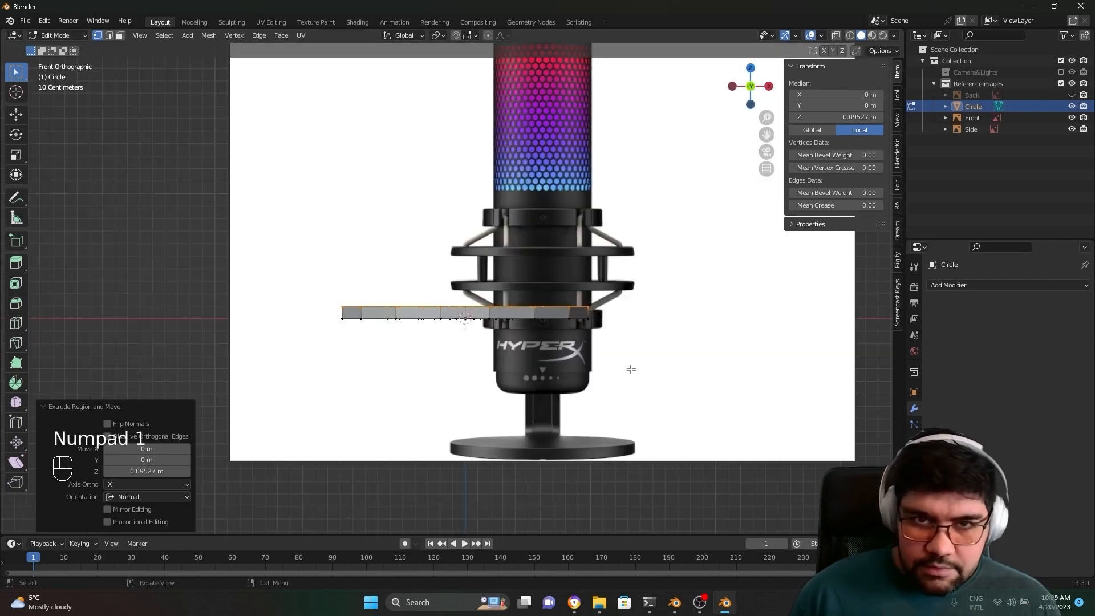
pyautogui.scroll(-3, 632, 369)
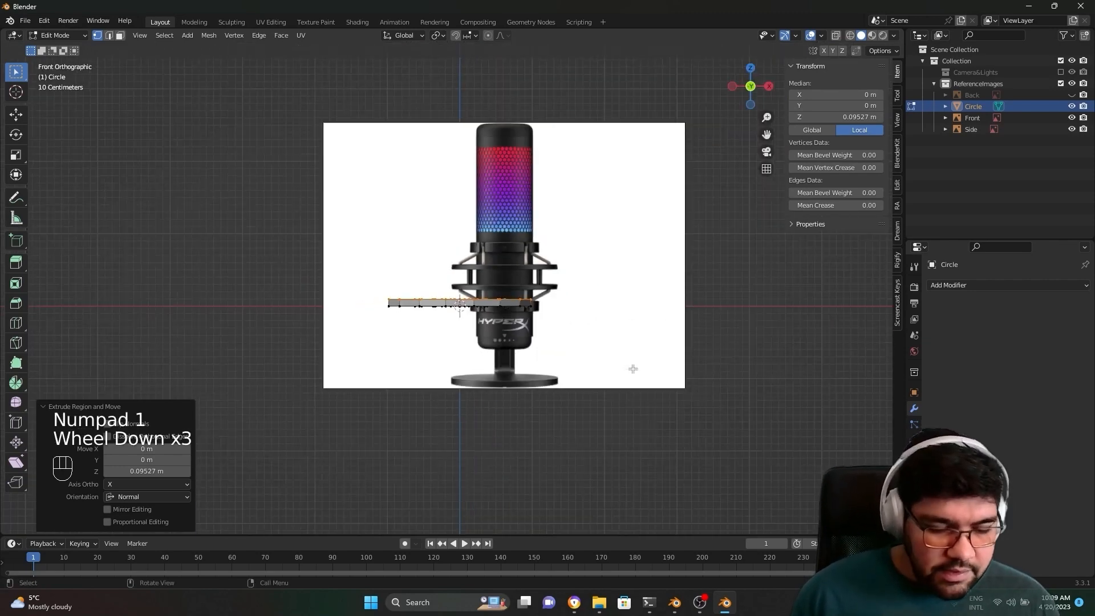
# Step: Return to Object Mode and move the front reference image about -0.596 m in X and 1.132 m in Z, bringing its microphone base onto the disc
pyautogui.scroll(3, 627, 349)
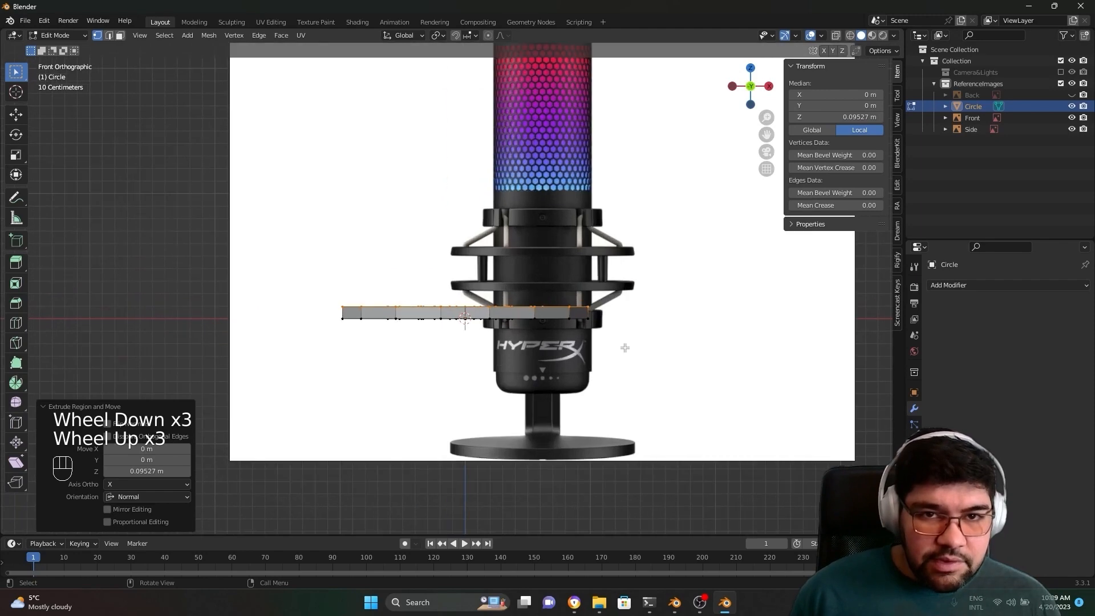
pyautogui.scroll(-2, 625, 348)
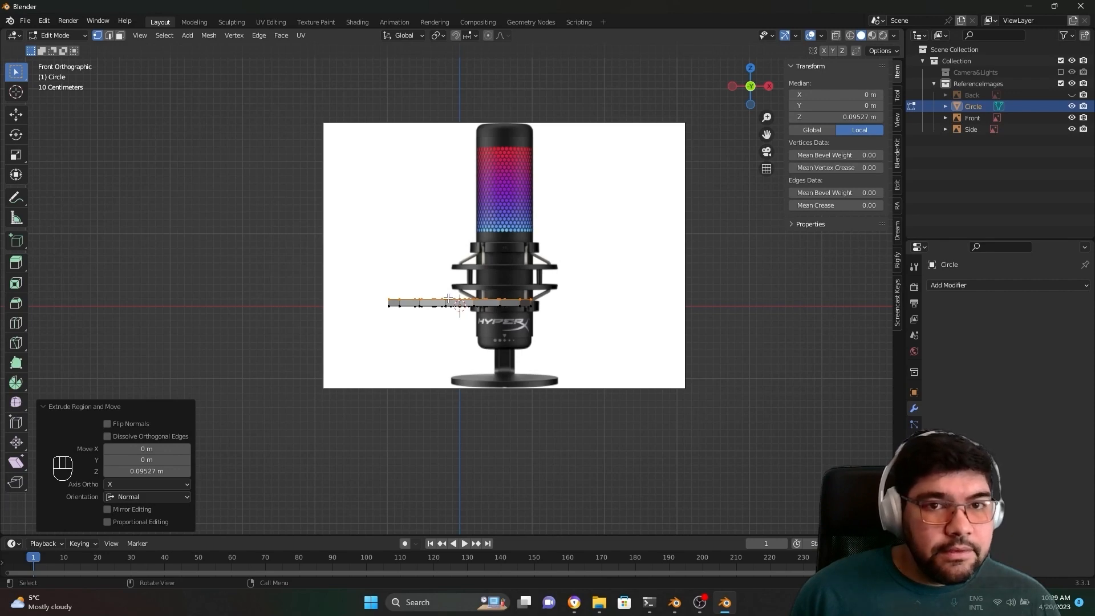
pyautogui.scroll(1, 449, 297)
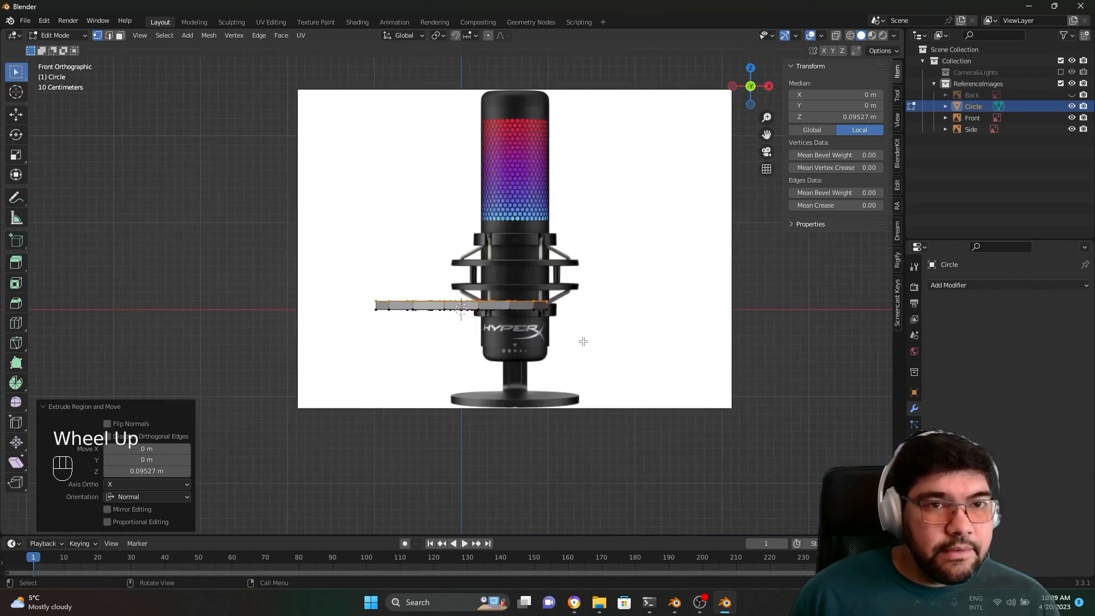
pyautogui.press('Tab')
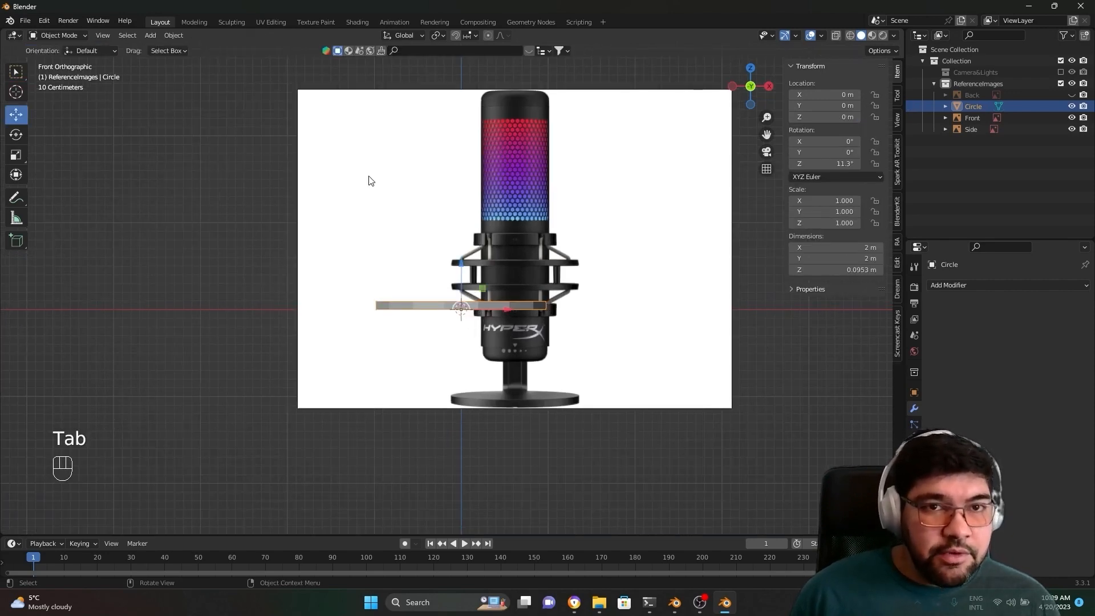
pyautogui.click(596, 214)
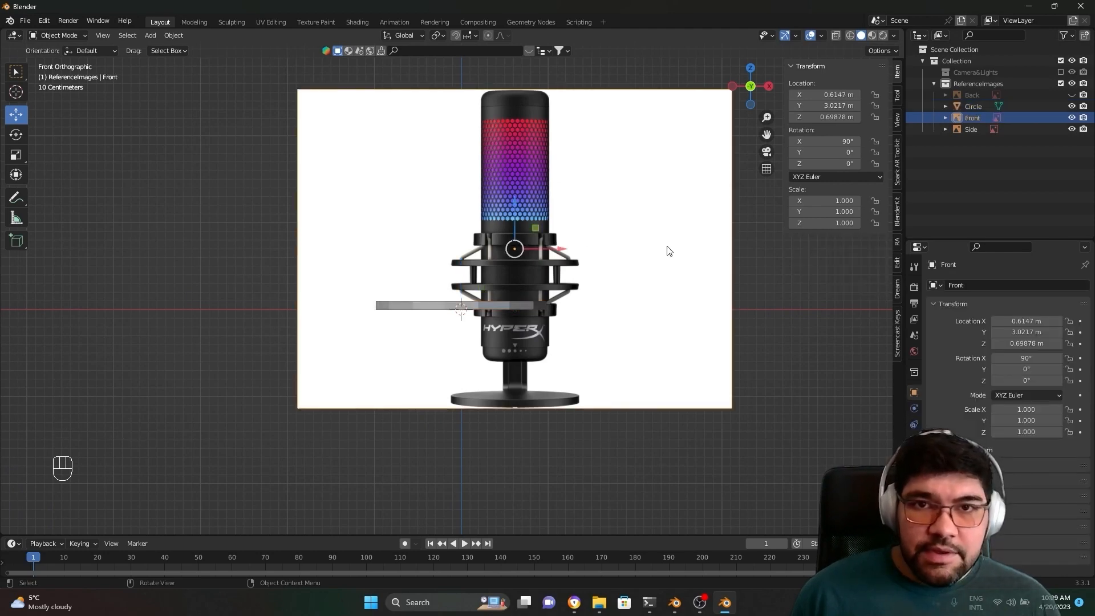
pyautogui.scroll(1, 650, 237)
pyautogui.scroll(-1, 652, 235)
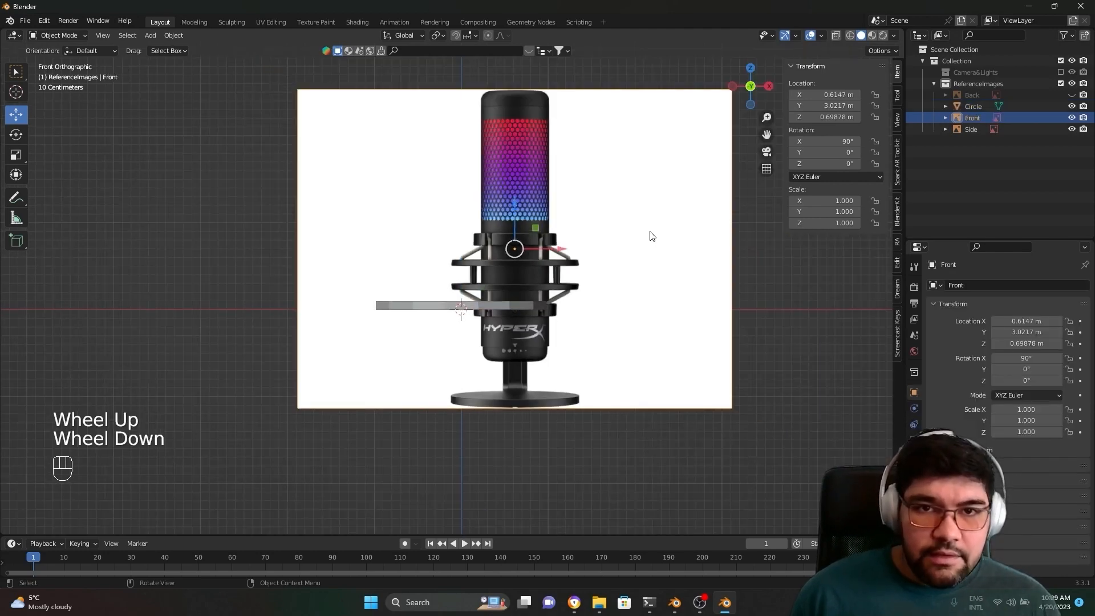
pyautogui.keyDown('shift'); pyautogui.moveTo(652, 236); pyautogui.dragTo(626, 304, button='middle'); pyautogui.keyUp('shift')
pyautogui.scroll(1, 626, 304)
pyautogui.scroll(-1, 640, 312)
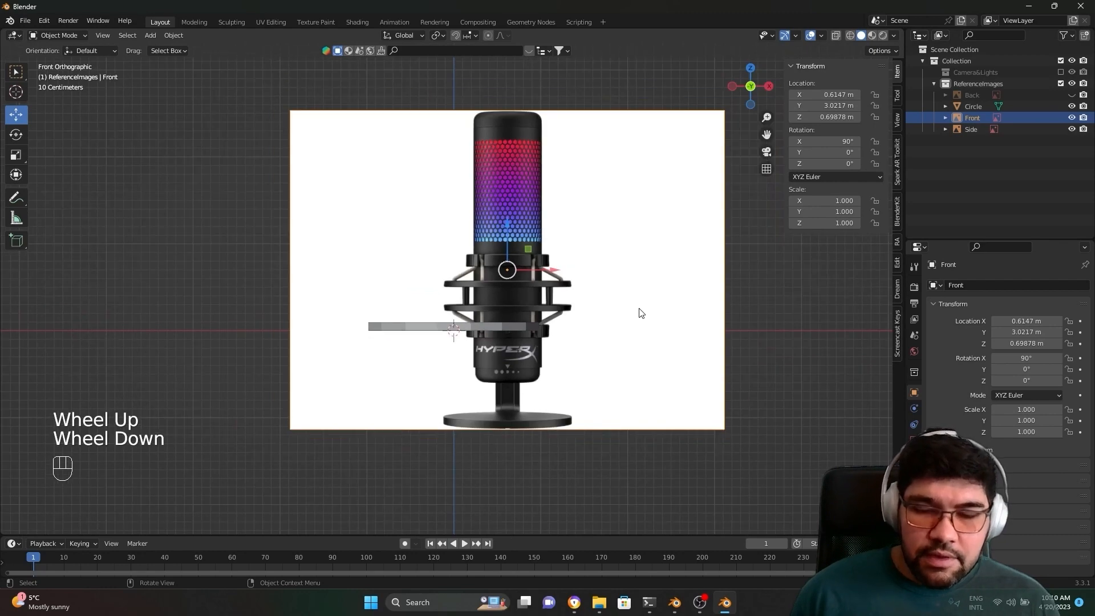
pyautogui.scroll(1, 647, 285)
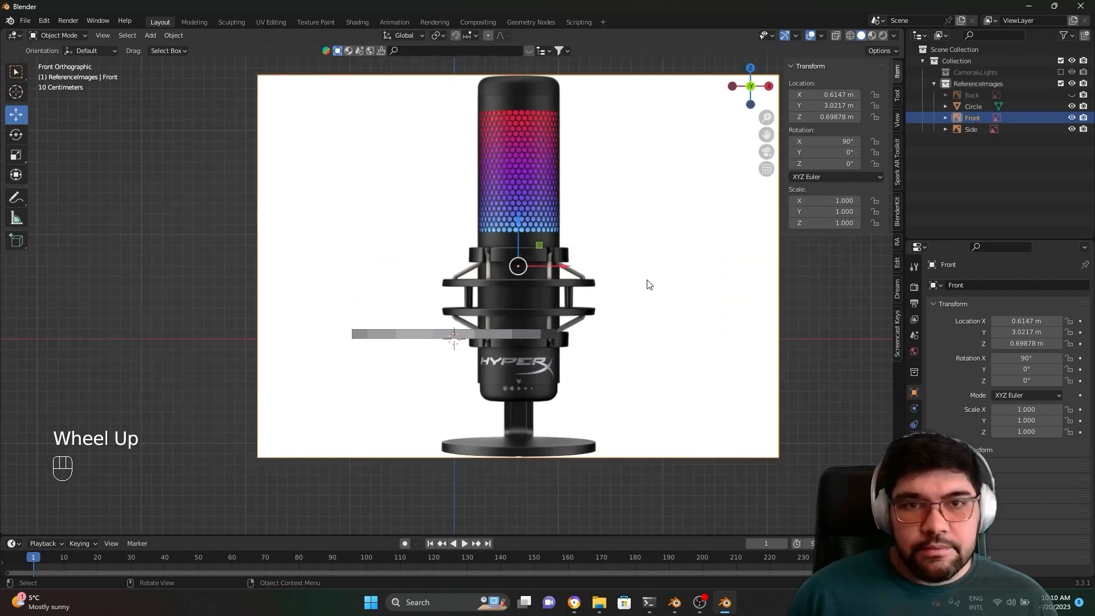
pyautogui.scroll(-3, 610, 288)
pyautogui.scroll(2, 576, 306)
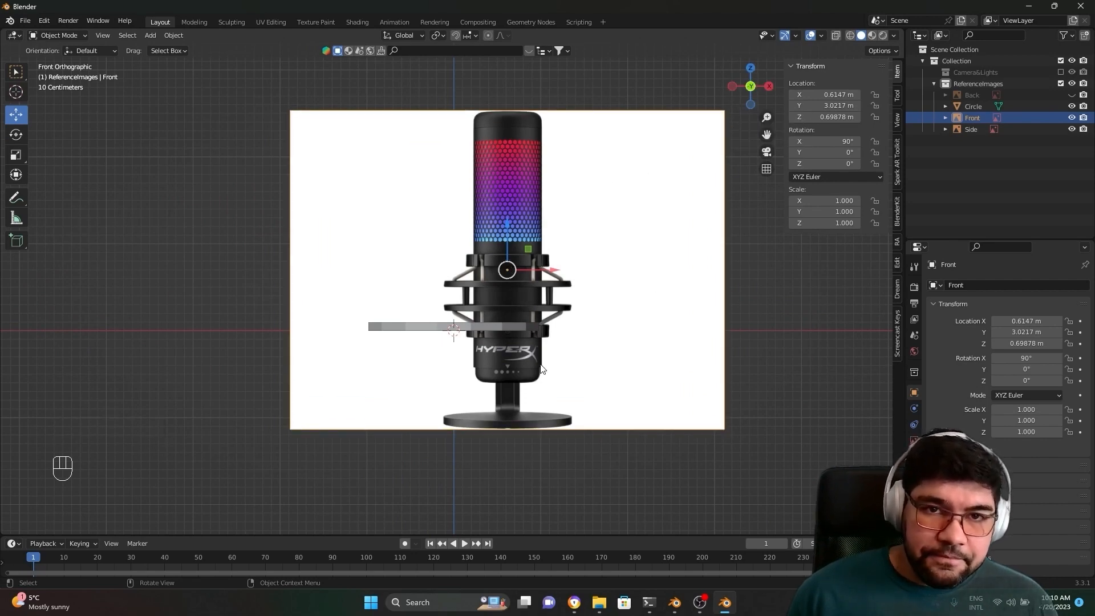
pyautogui.scroll(1, 542, 369)
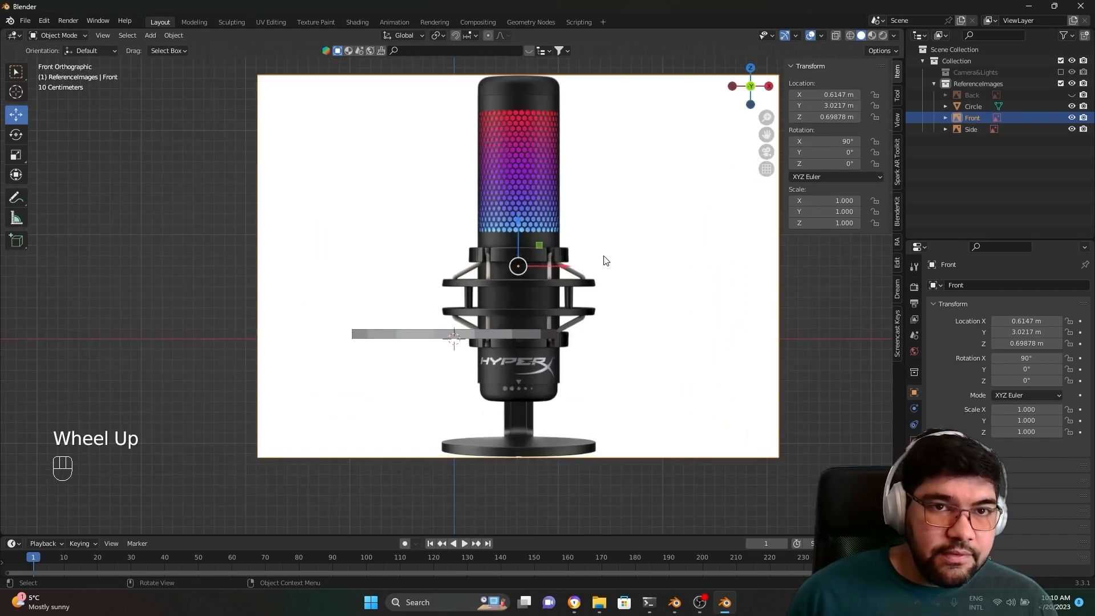
pyautogui.press('g')
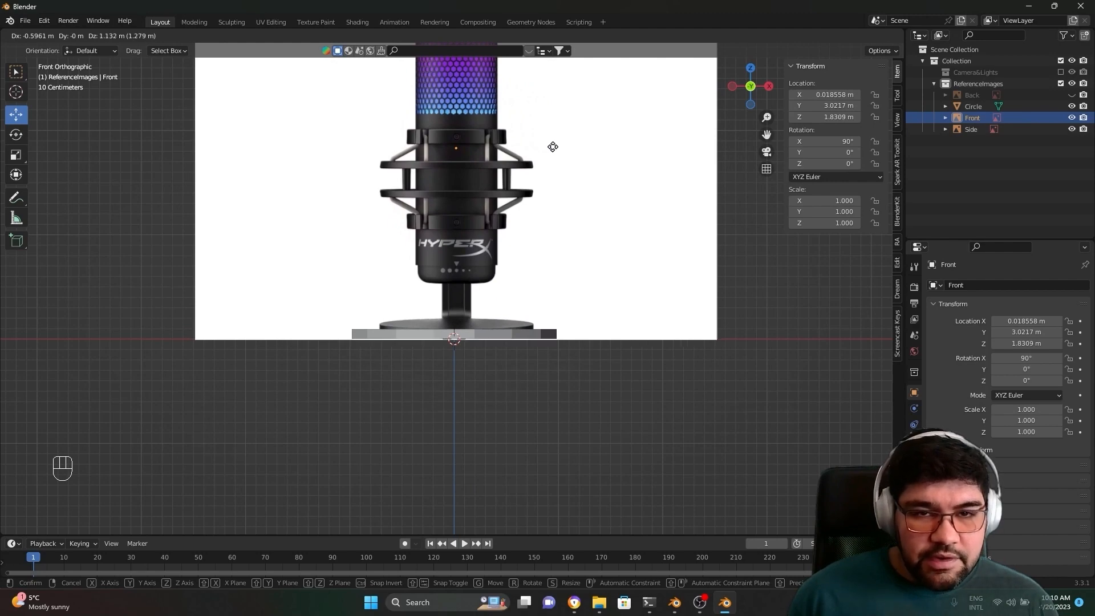
pyautogui.click(552, 147)
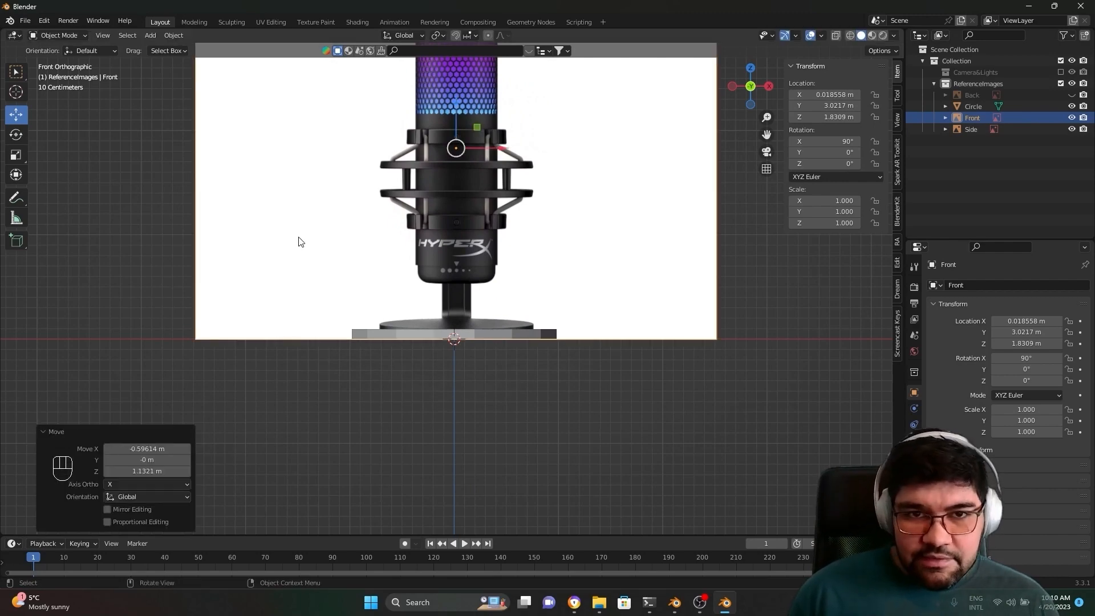
# Step: In the right view, move the side reference image about 0.372 m in Y and 2.396 m in Z, aligning its microphone base with the disc
pyautogui.press('KP_3')
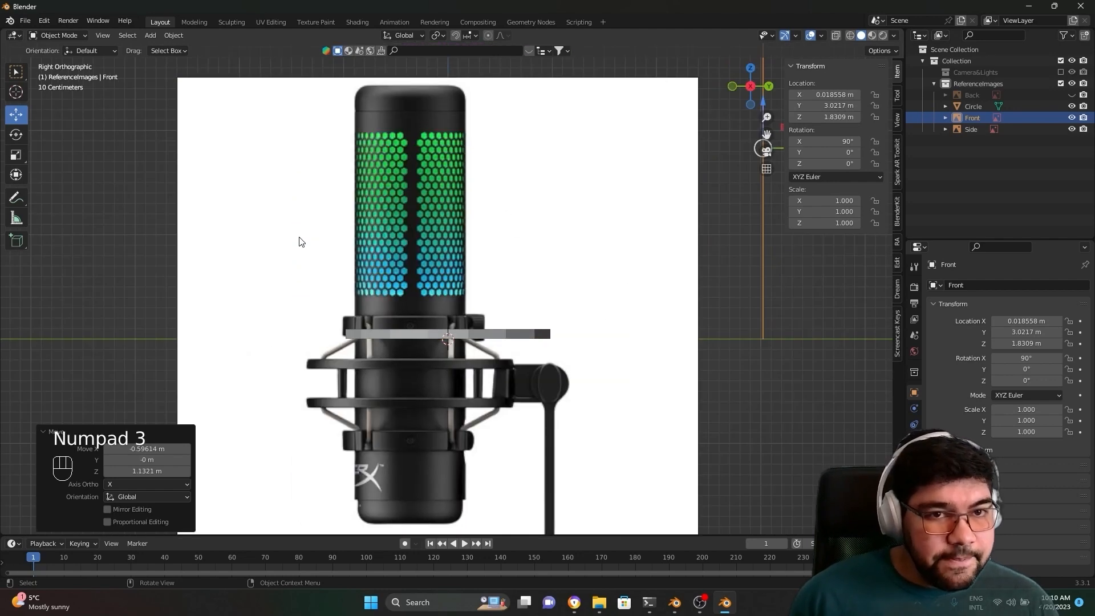
pyautogui.click(328, 365)
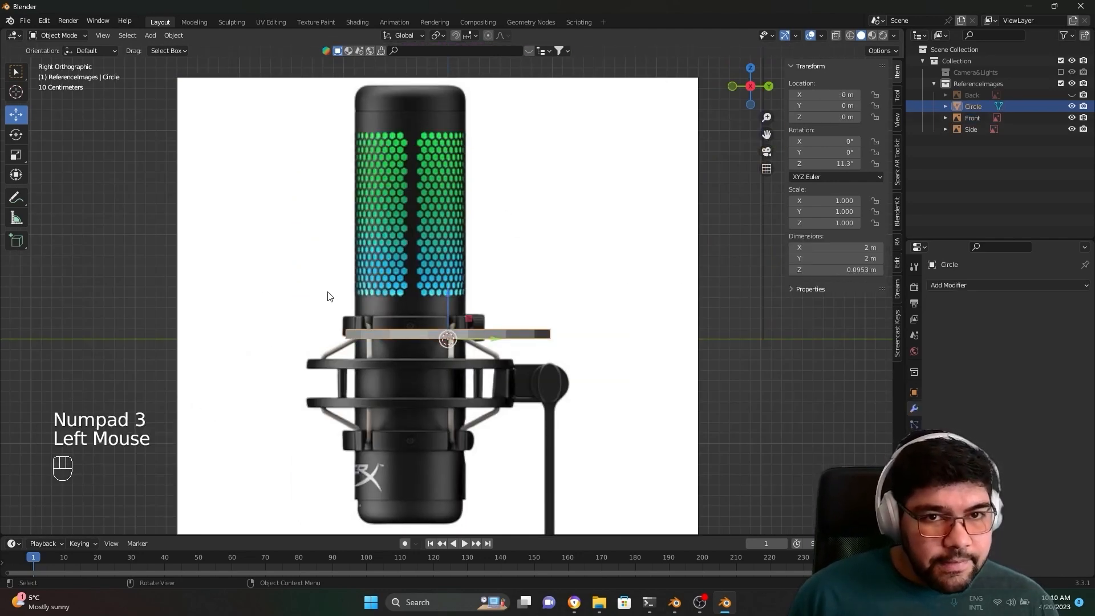
pyautogui.click(375, 240)
pyautogui.click(323, 175)
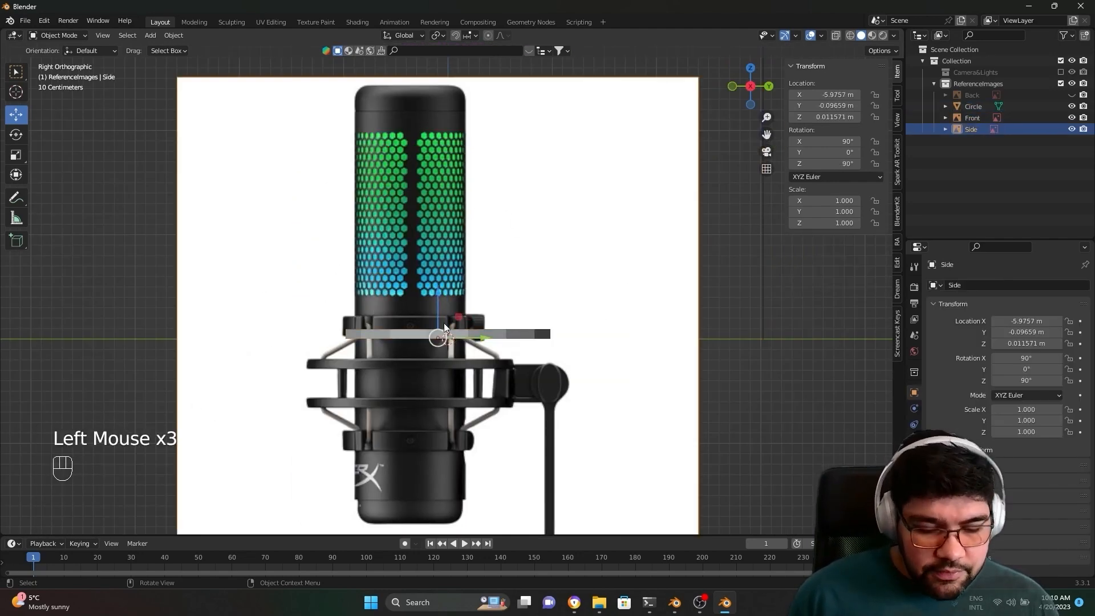
pyautogui.press('g')
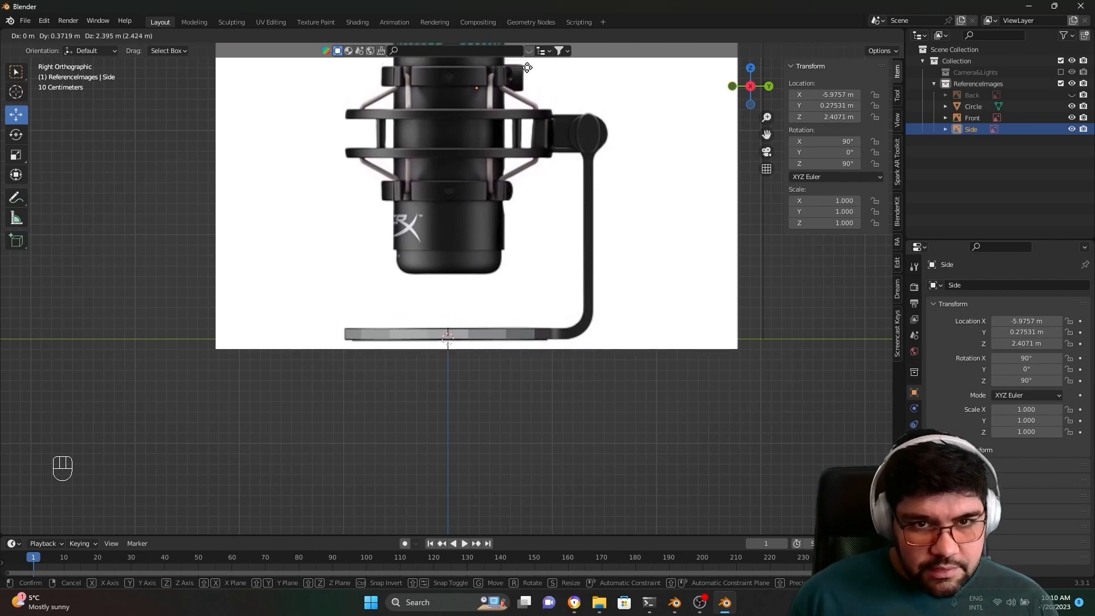
pyautogui.click(527, 67)
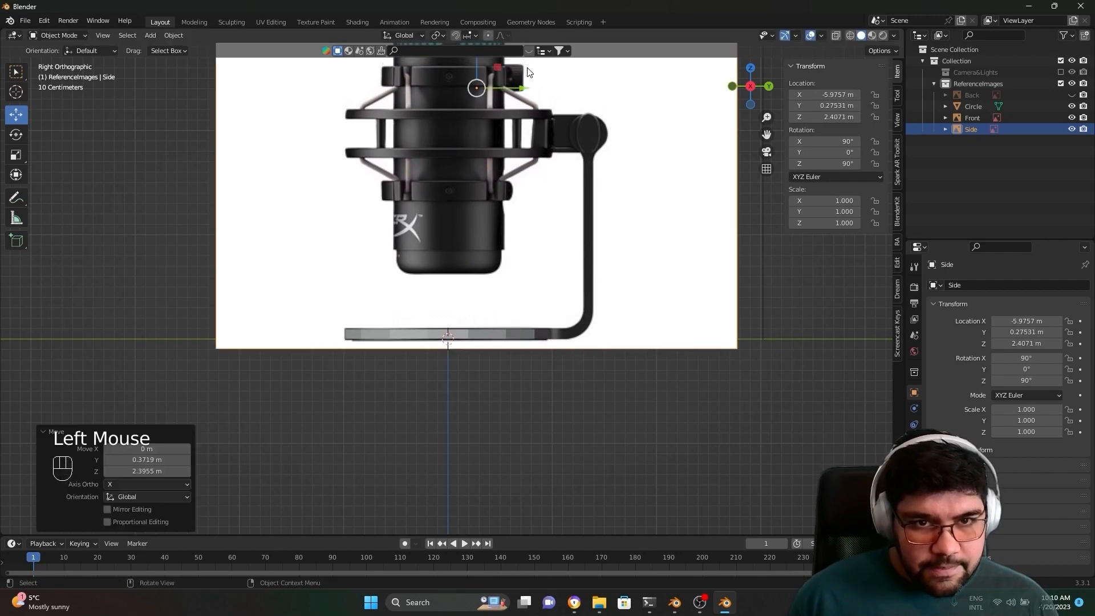
# Step: In the front view, scale the front reference image uniformly to about 1.281 so its microphone base approaches the disc's width
pyautogui.press('KP_1')
pyautogui.click(592, 269)
pyautogui.scroll(-3, 595, 269)
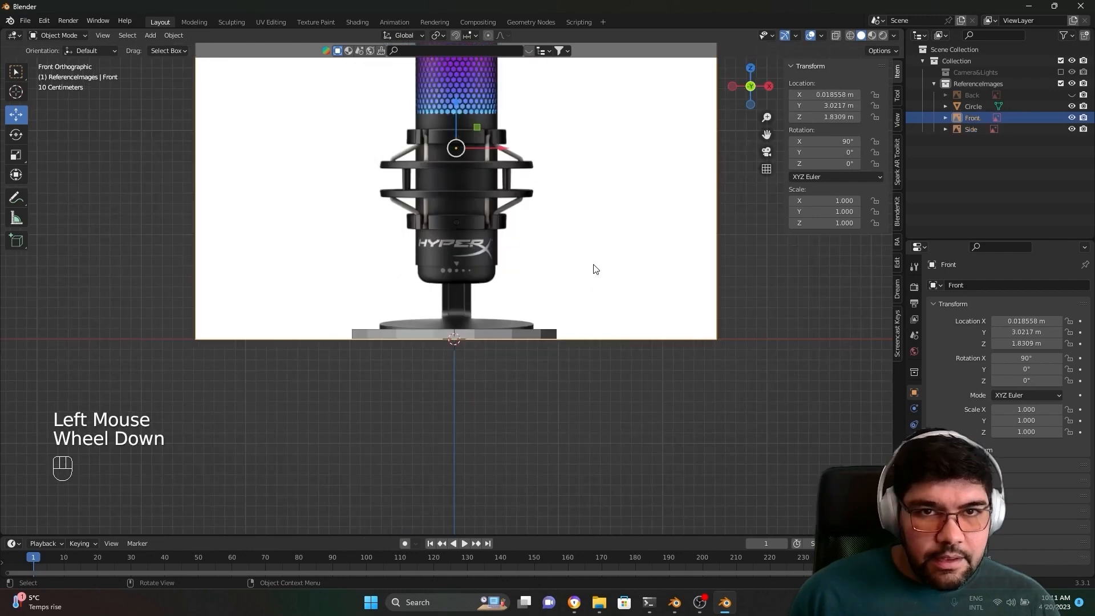
pyautogui.scroll(2, 594, 269)
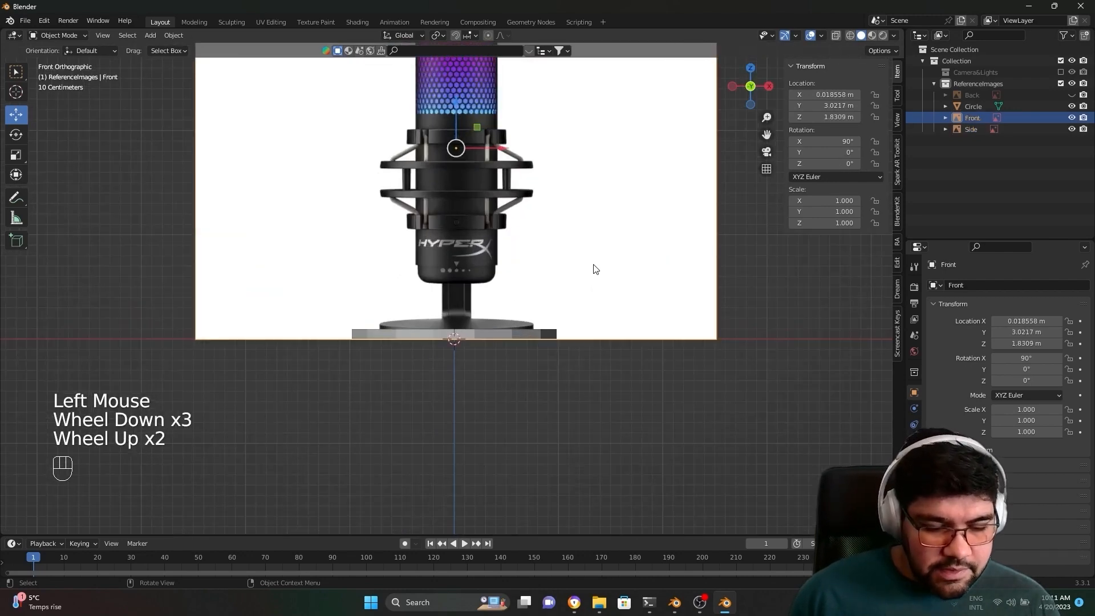
pyautogui.scroll(-2, 594, 269)
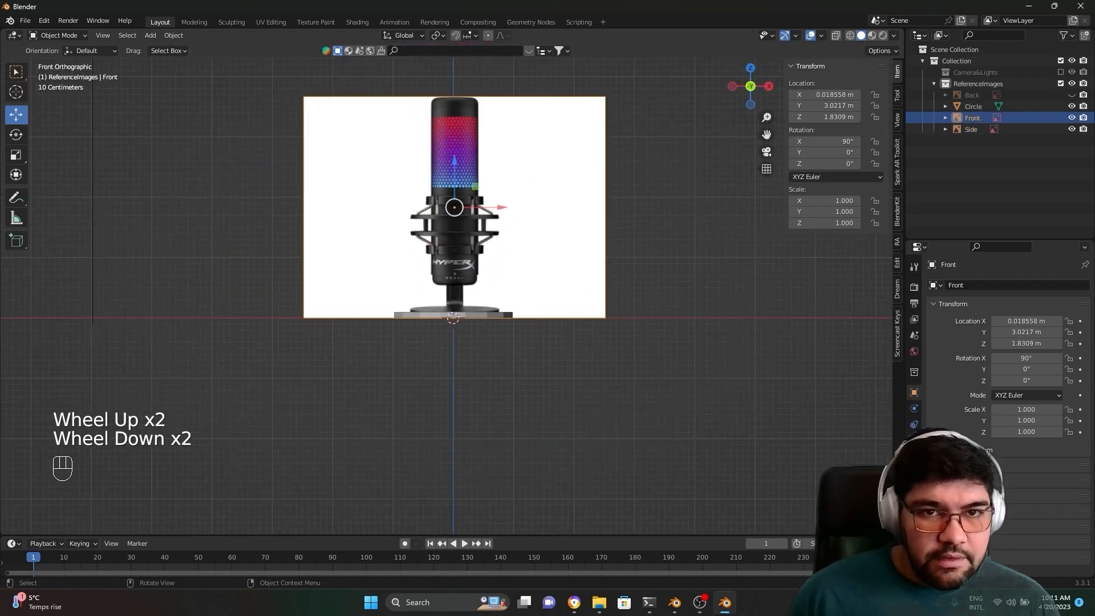
pyautogui.press('s')
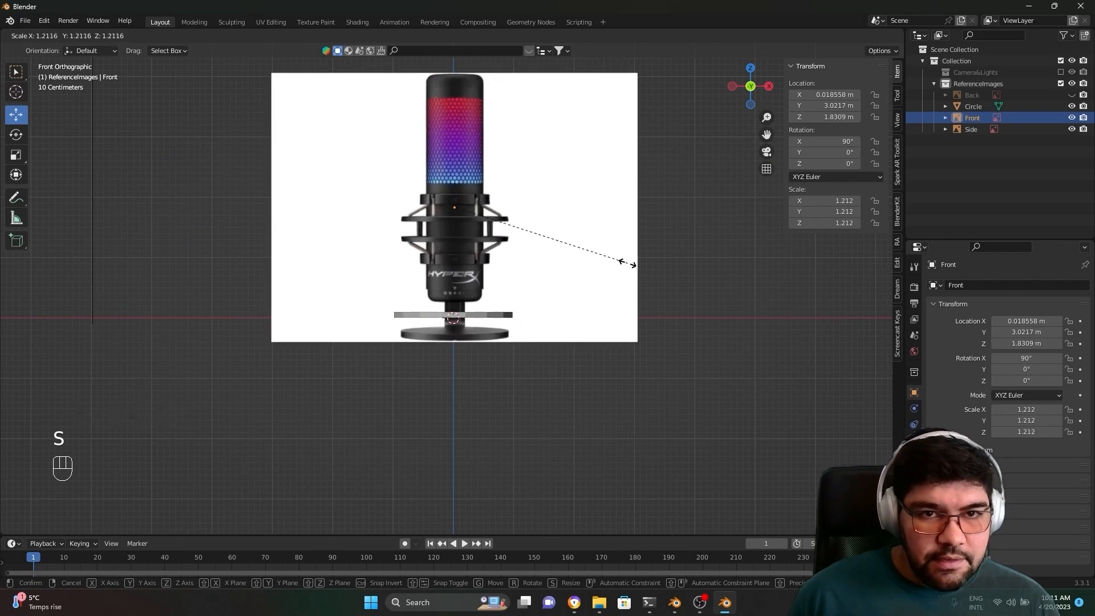
pyautogui.click(638, 263)
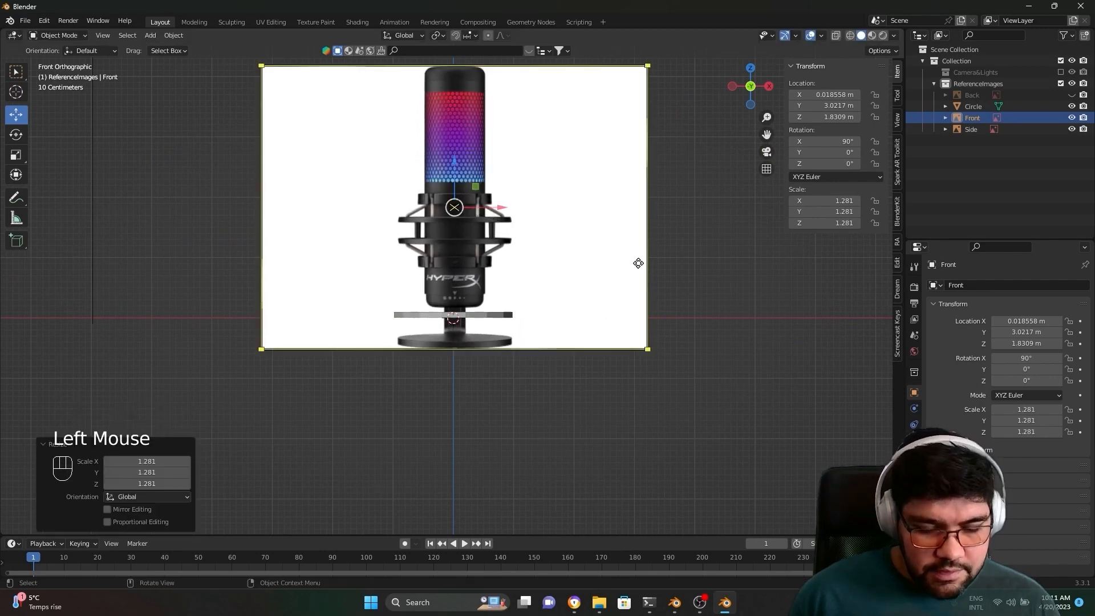
# Step: Raise the front reference image about 0.48 m along Z so its microphone base lines up with the disc
pyautogui.scroll(1, 638, 263)
pyautogui.press('g')
pyautogui.press('z')
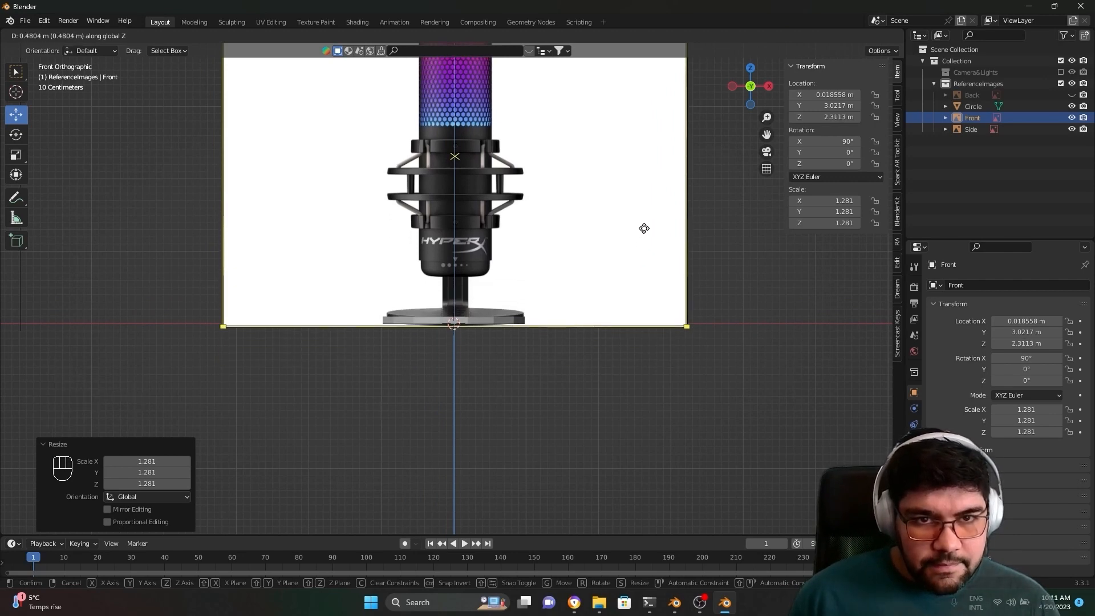
pyautogui.click(644, 228)
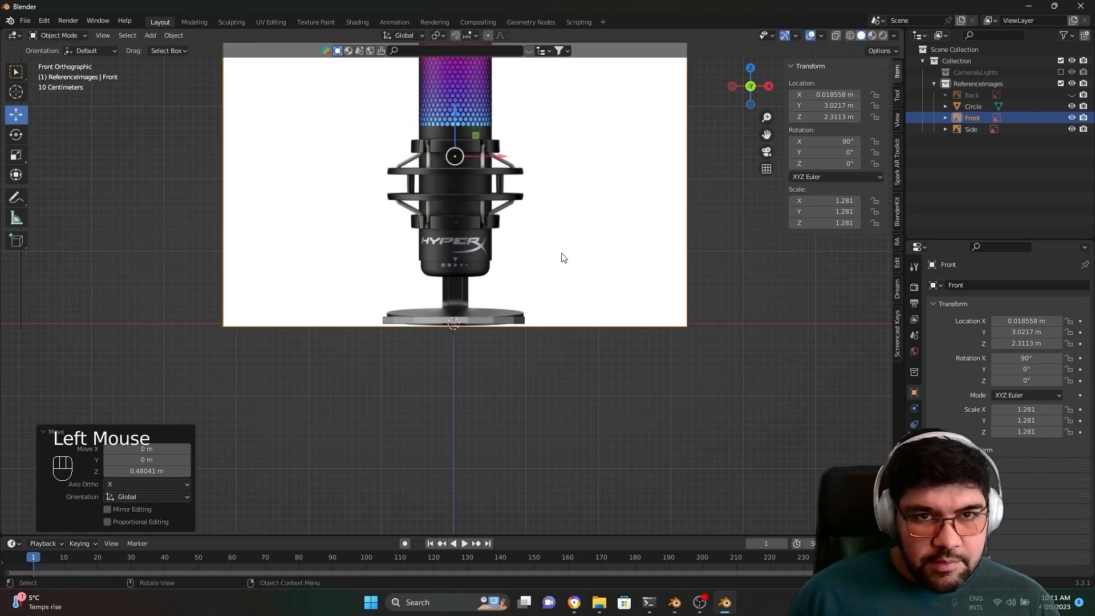
# Step: Examine how the disc lines up with the microphone base in the front reference image, from the front and in perspective
pyautogui.scroll(3, 535, 203)
pyautogui.scroll(-2, 506, 215)
pyautogui.keyDown('shift'); pyautogui.moveTo(505, 215); pyautogui.dragTo(512, 331, button='middle'); pyautogui.keyUp('shift')
pyautogui.scroll(3, 511, 331)
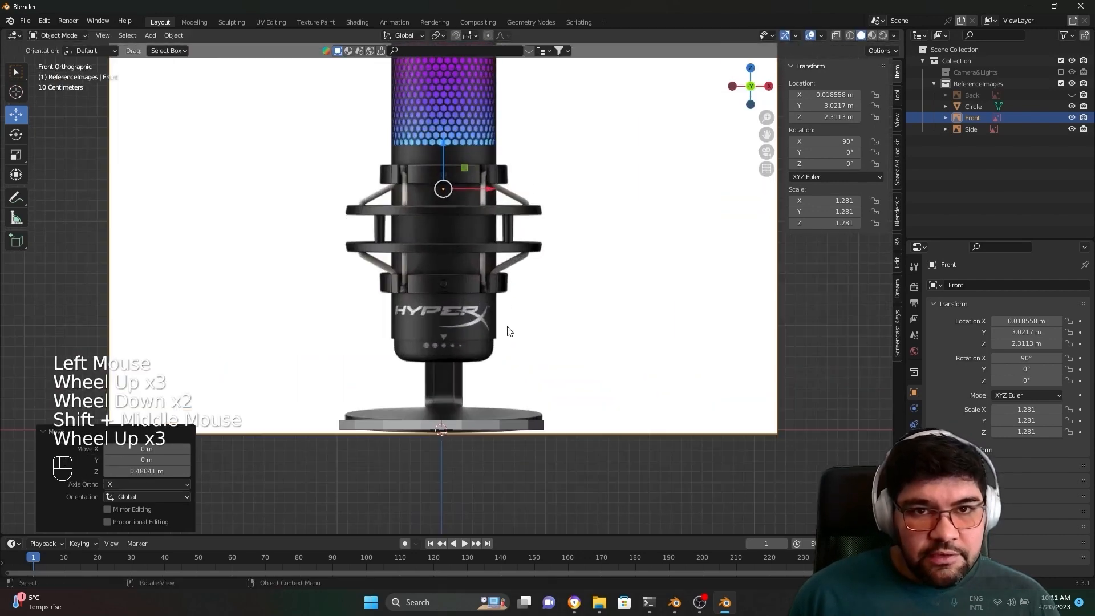
pyautogui.scroll(-3, 446, 228)
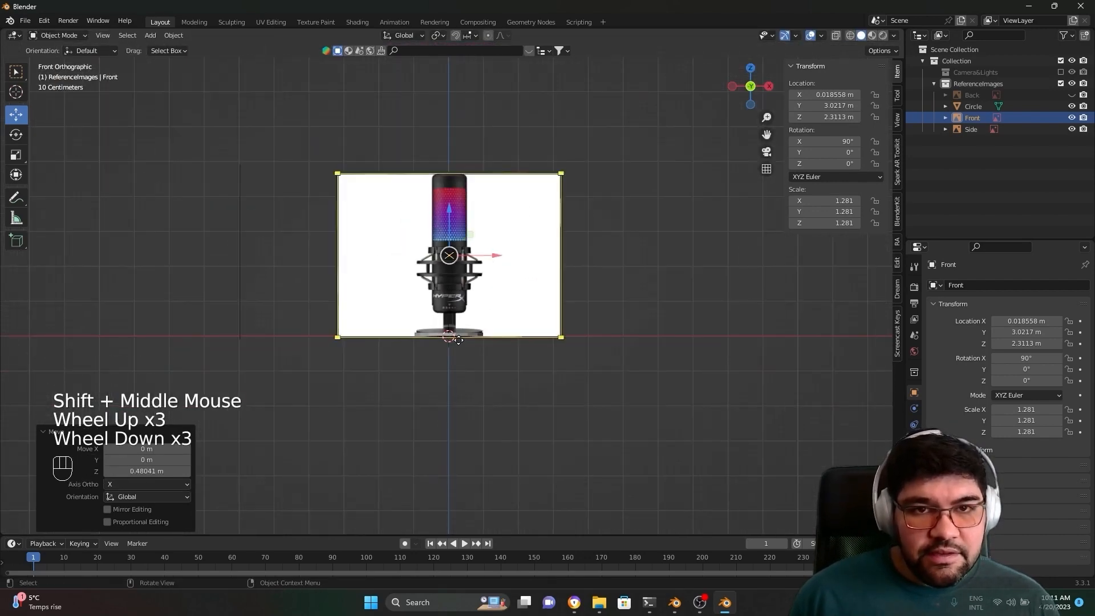
pyautogui.scroll(4, 459, 340)
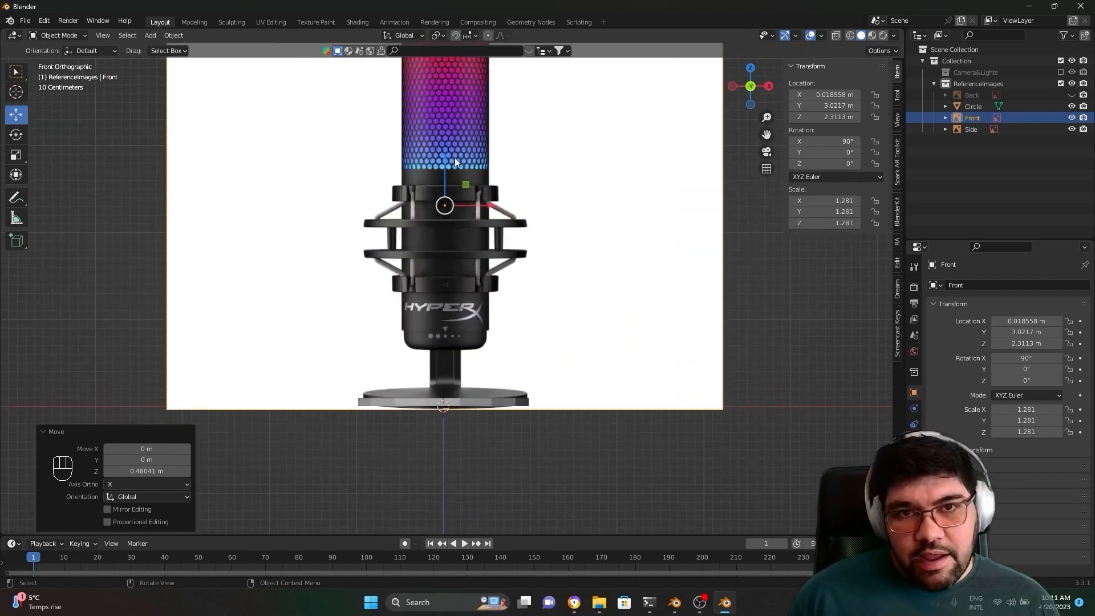
pyautogui.click(442, 382)
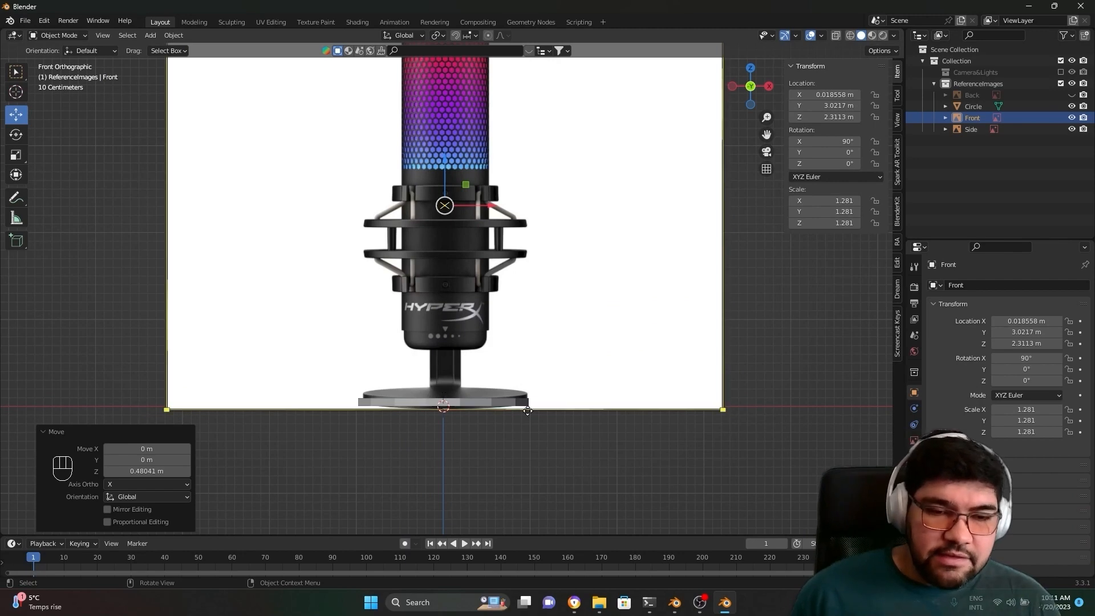
pyautogui.scroll(-2, 527, 409)
pyautogui.moveTo(527, 409); pyautogui.dragTo(560, 341, button='middle')
# Step: Select the disc and enter Edit Mode on its mesh
pyautogui.click(482, 382)
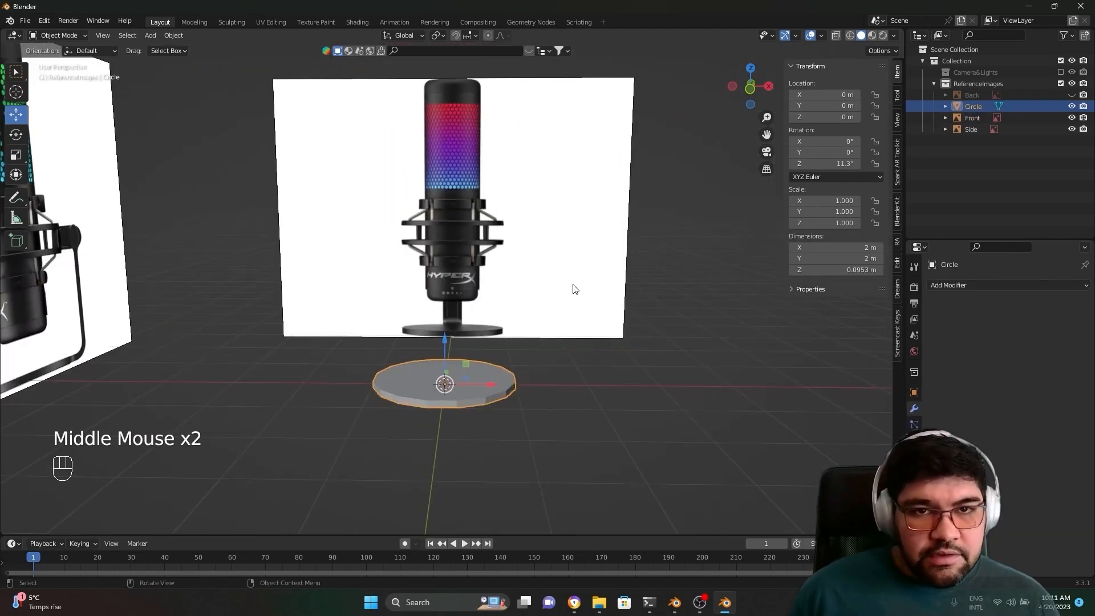
pyautogui.moveTo(481, 248); pyautogui.dragTo(569, 432, button='middle')
pyautogui.scroll(2, 569, 433)
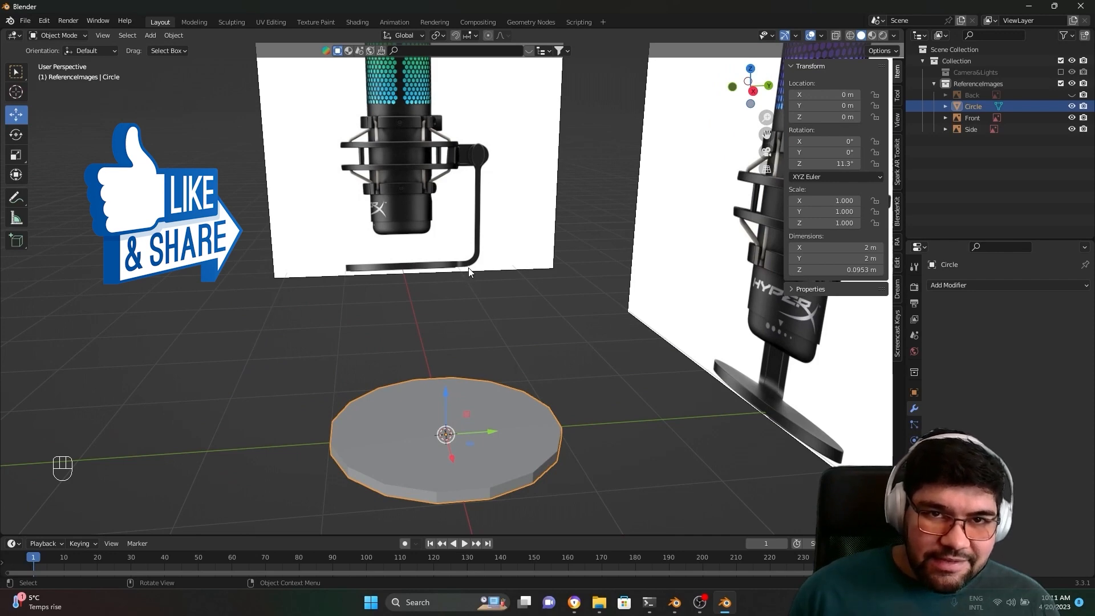
pyautogui.moveTo(488, 273); pyautogui.dragTo(644, 504, button='middle')
pyautogui.press('Tab')
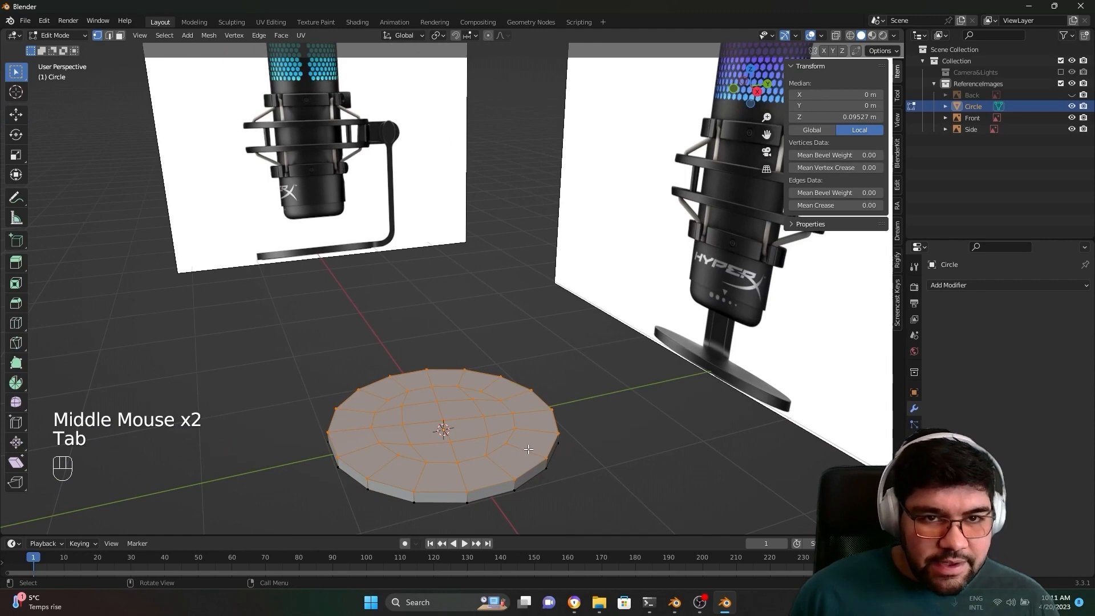
# Step: Switch to face selection and select the disc's rim face at the positive Y axis, on the side of the stand's arm
pyautogui.moveTo(337, 342); pyautogui.dragTo(529, 474, button='middle')
pyautogui.click(575, 467)
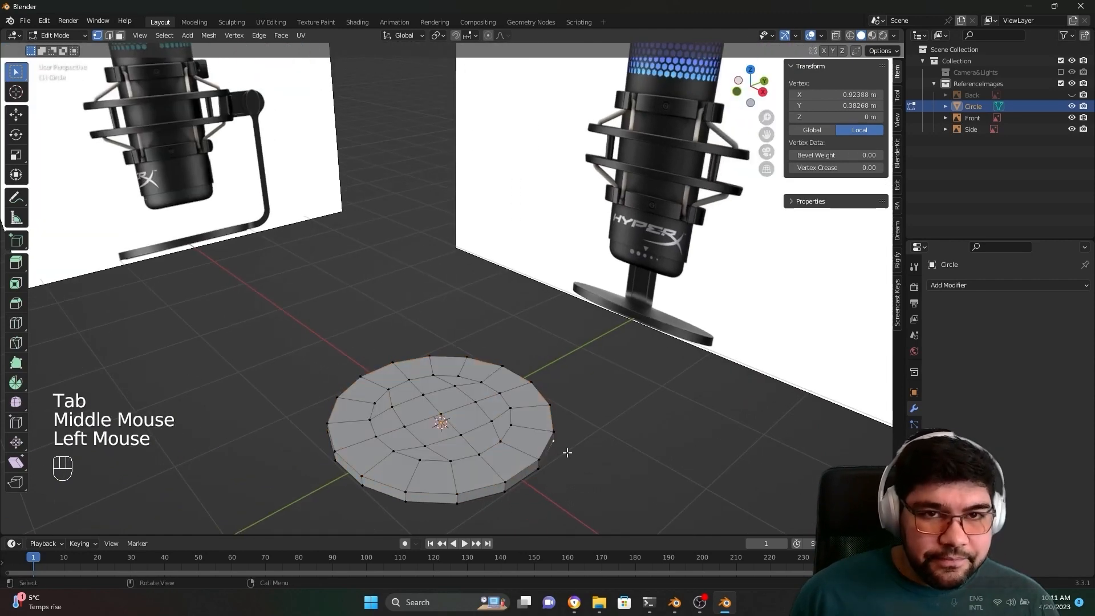
pyautogui.moveTo(621, 472); pyautogui.dragTo(606, 439, button='middle')
pyautogui.moveTo(606, 439); pyautogui.dragTo(574, 378, button='middle')
pyautogui.scroll(2, 625, 420)
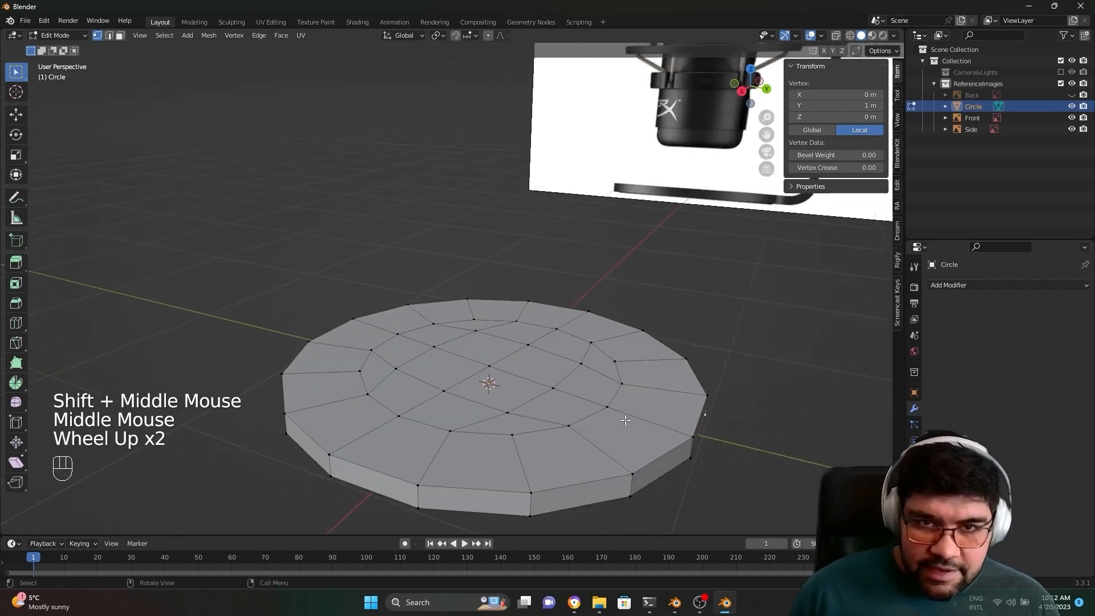
pyautogui.moveTo(701, 473); pyautogui.dragTo(684, 477, button='middle')
pyautogui.scroll(-2, 681, 479)
pyautogui.click(636, 404)
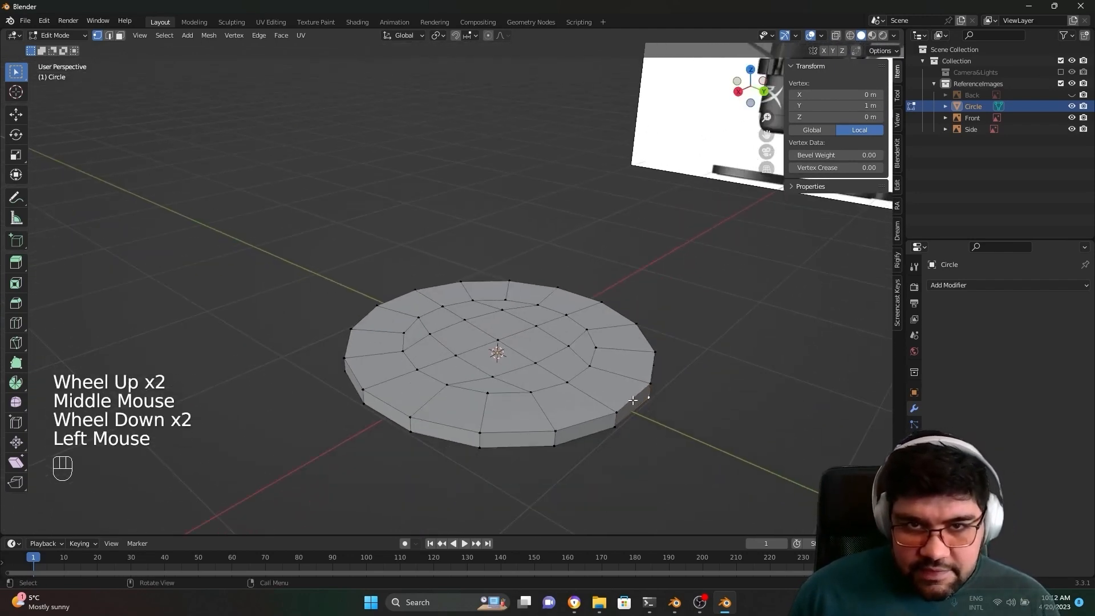
pyautogui.click(636, 404)
pyautogui.moveTo(636, 404); pyautogui.dragTo(681, 435, button='middle')
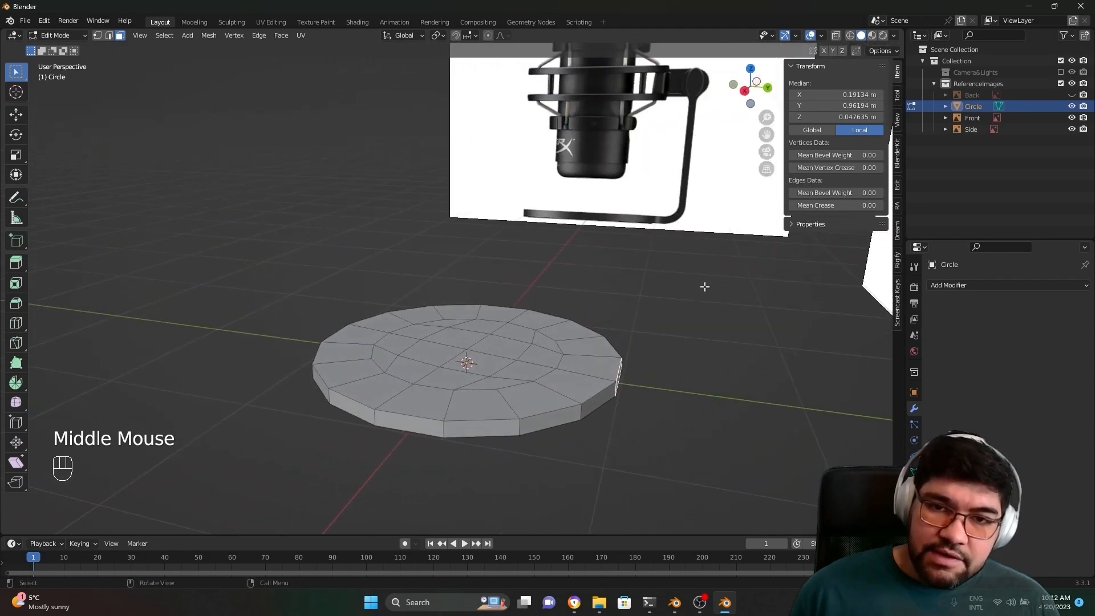
# Step: Extrude the selected rim face about 0.18 m outward to where the stand's bend begins in the side reference image
pyautogui.scroll(-2, 706, 285)
pyautogui.moveTo(707, 286); pyautogui.dragTo(692, 345, button='middle')
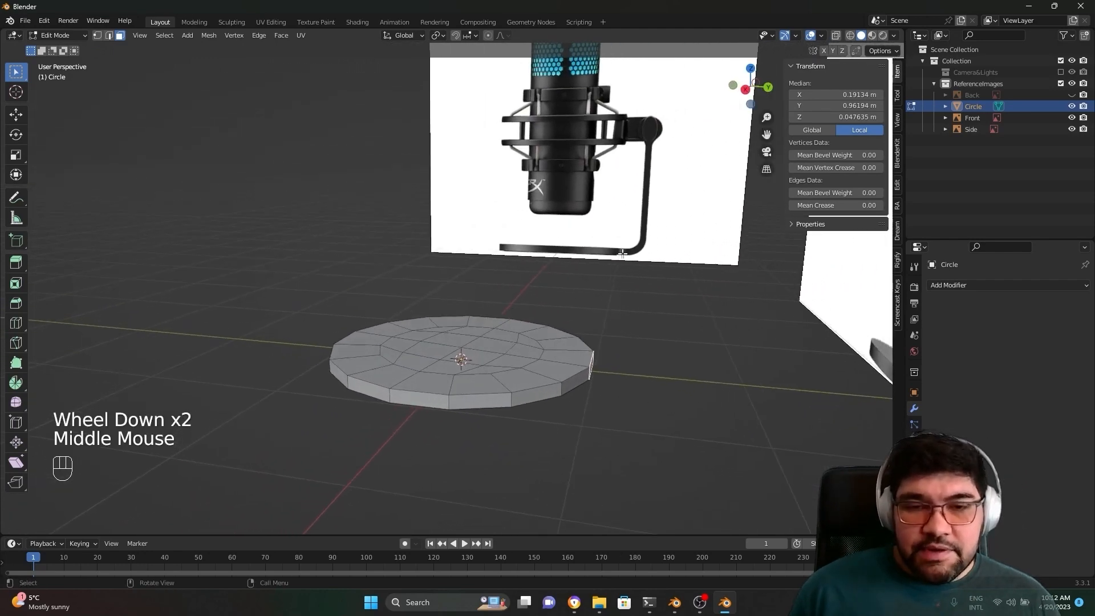
pyautogui.scroll(1, 630, 262)
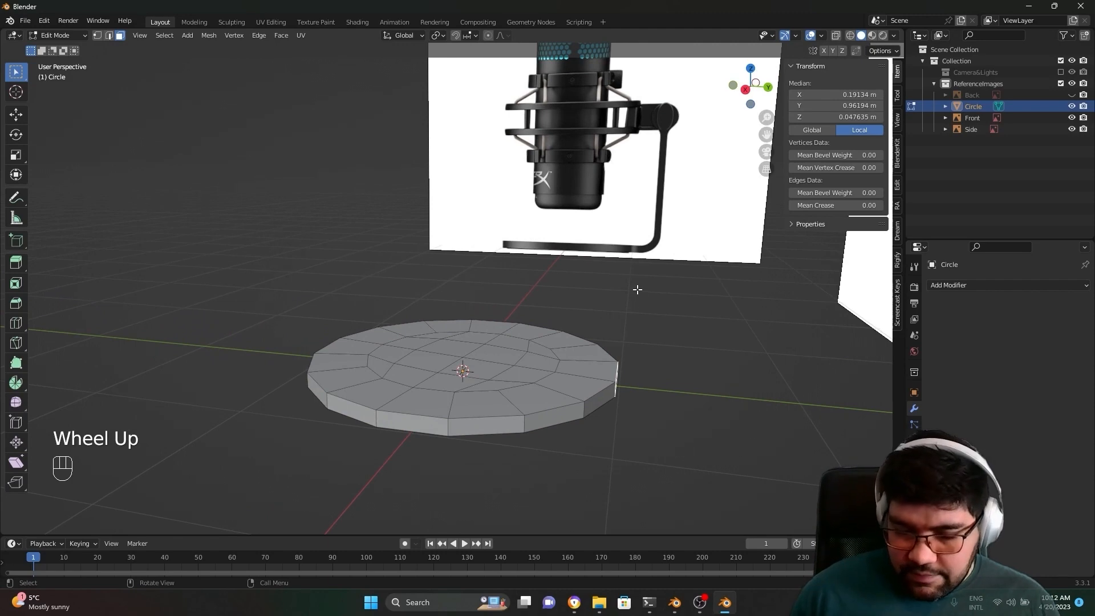
pyautogui.press('KP_3')
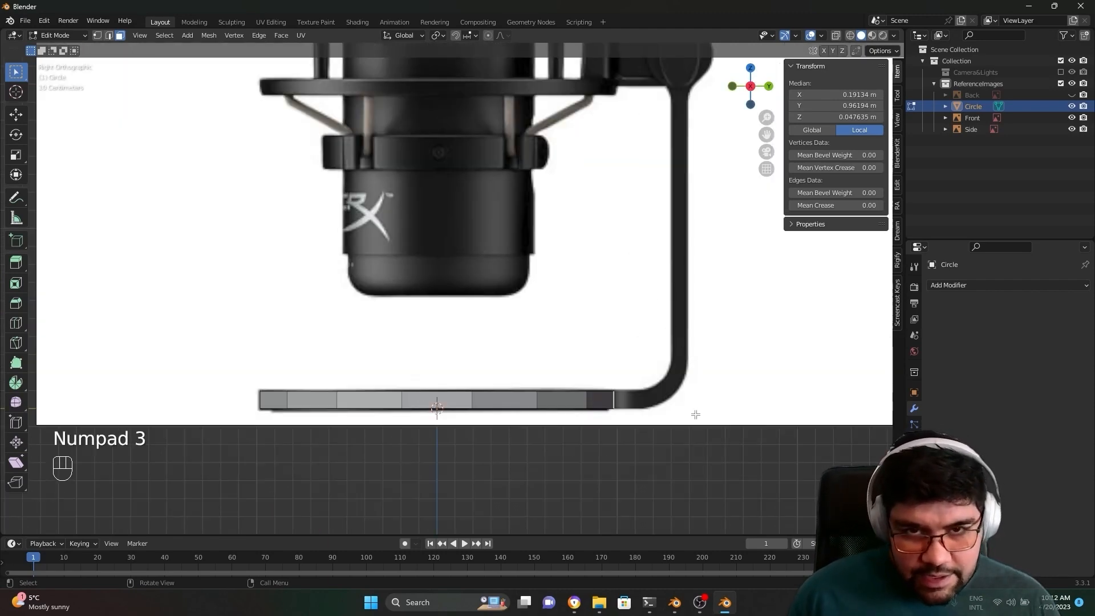
pyautogui.press('e')
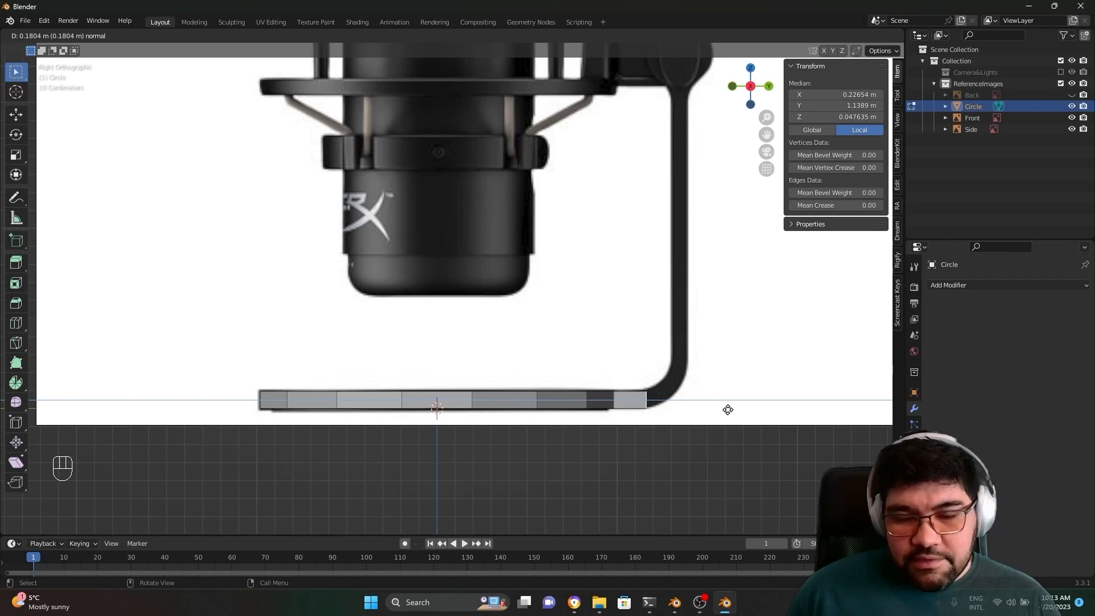
pyautogui.middleClick(728, 409)
pyautogui.middleClick(728, 409)
pyautogui.press('KP_3')
pyautogui.moveTo(736, 435)
pyautogui.mouseDown(button='middle')
pyautogui.moveTo(713, 450)
pyautogui.moveTo(660, 452)
pyautogui.moveTo(668, 472)
pyautogui.moveTo(750, 450)
pyautogui.moveTo(741, 443)
pyautogui.moveTo(648, 468)
pyautogui.moveTo(716, 450)
pyautogui.moveTo(592, 444)
pyautogui.moveTo(704, 439)
pyautogui.moveTo(679, 459)
pyautogui.moveTo(733, 449)
pyautogui.mouseUp(button='middle')
pyautogui.click(710, 410)
pyautogui.click(683, 412)
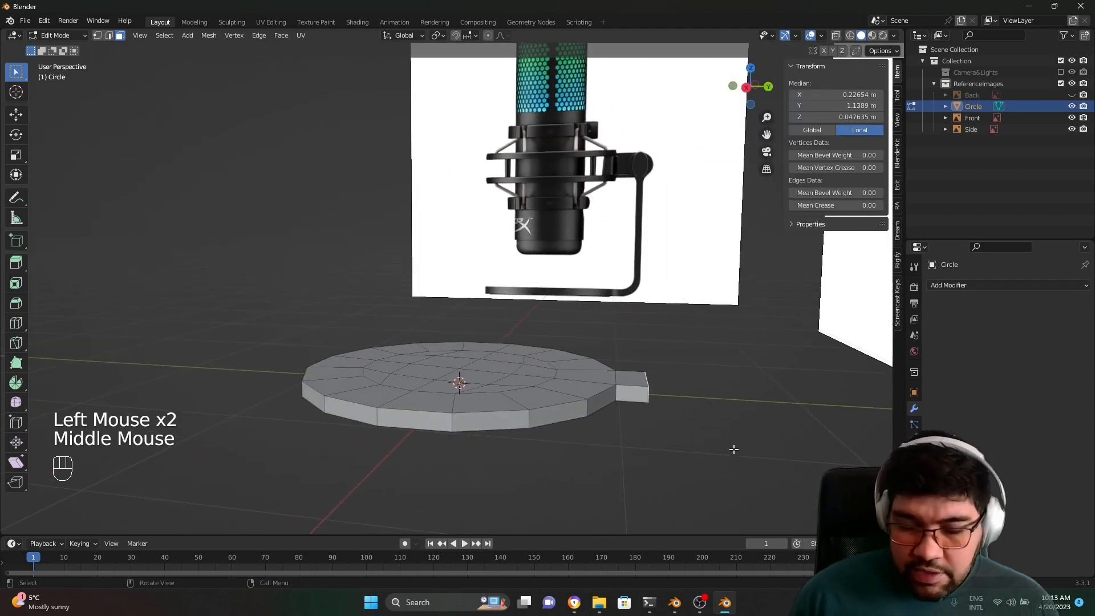
# Step: Extrude the end face into the bend, about 0.12 m along Y and 0.06 m up along Z
pyautogui.press('KP_3')
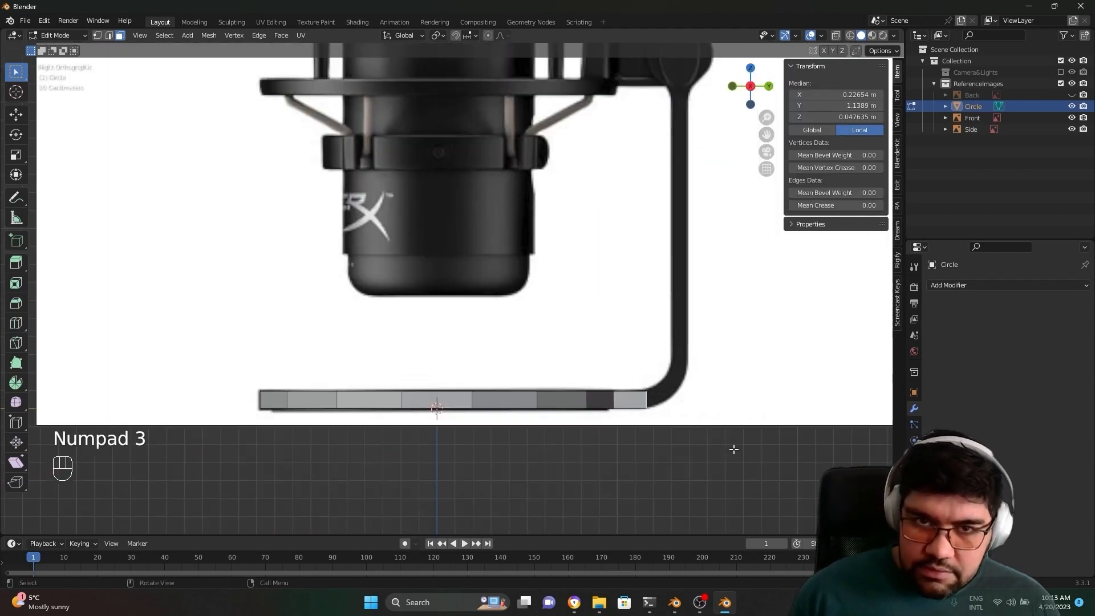
pyautogui.press('e')
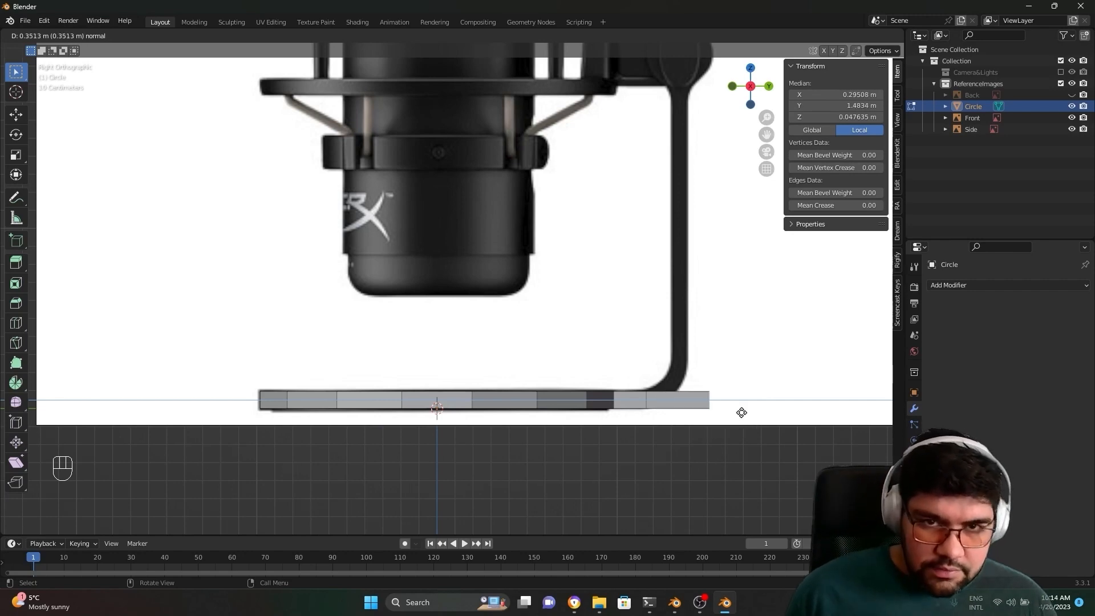
pyautogui.press('z')
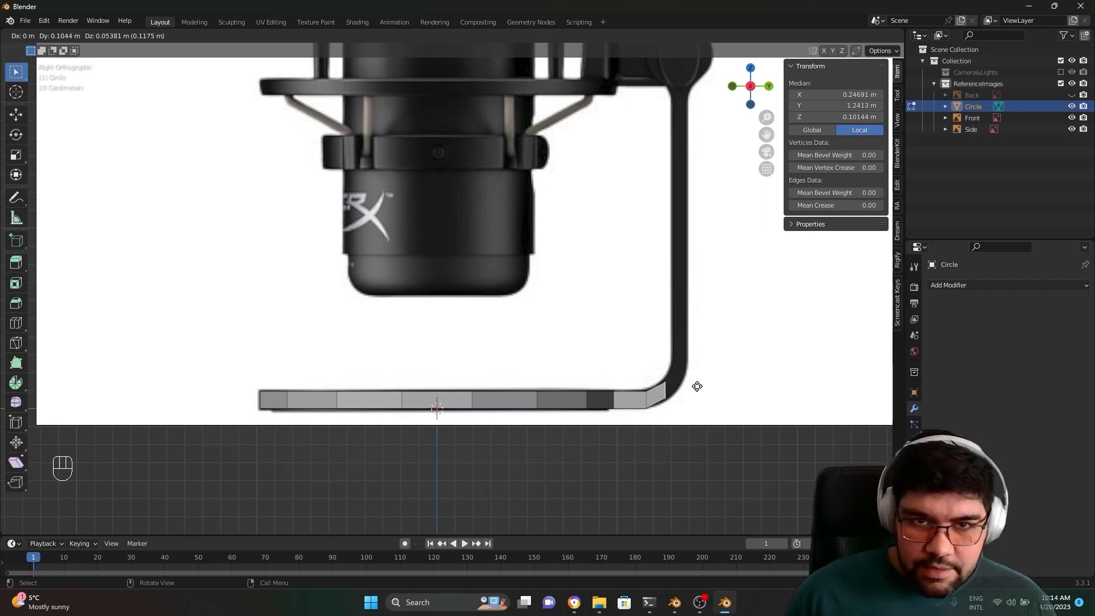
pyautogui.click(699, 386)
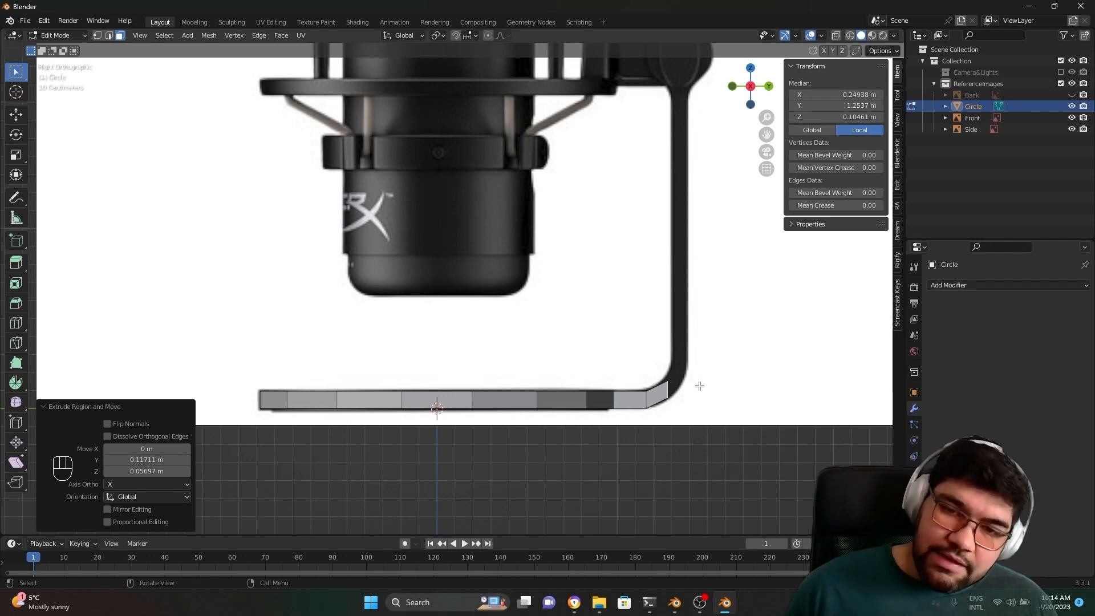
# Step: Hide the Front reference image so the new extrusion can be seen against the side reference
pyautogui.scroll(-3, 697, 467)
pyautogui.moveTo(696, 479)
pyautogui.mouseDown(button='middle')
pyautogui.moveTo(675, 489)
pyautogui.moveTo(513, 381)
pyautogui.moveTo(518, 357)
pyautogui.moveTo(663, 505)
pyautogui.moveTo(707, 493)
pyautogui.mouseUp(button='middle')
pyautogui.scroll(1, 664, 502)
pyautogui.scroll(-1, 665, 498)
pyautogui.scroll(-1, 665, 498)
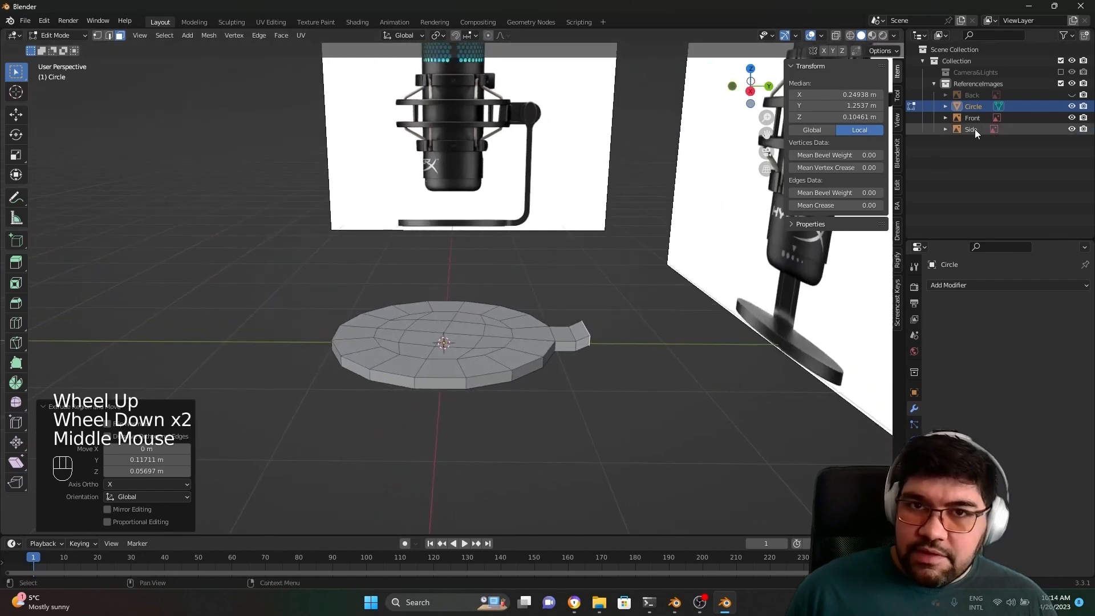
pyautogui.click(1073, 121)
pyautogui.scroll(1, 713, 433)
pyautogui.moveTo(712, 434); pyautogui.dragTo(663, 415, button='middle')
pyautogui.scroll(2, 648, 411)
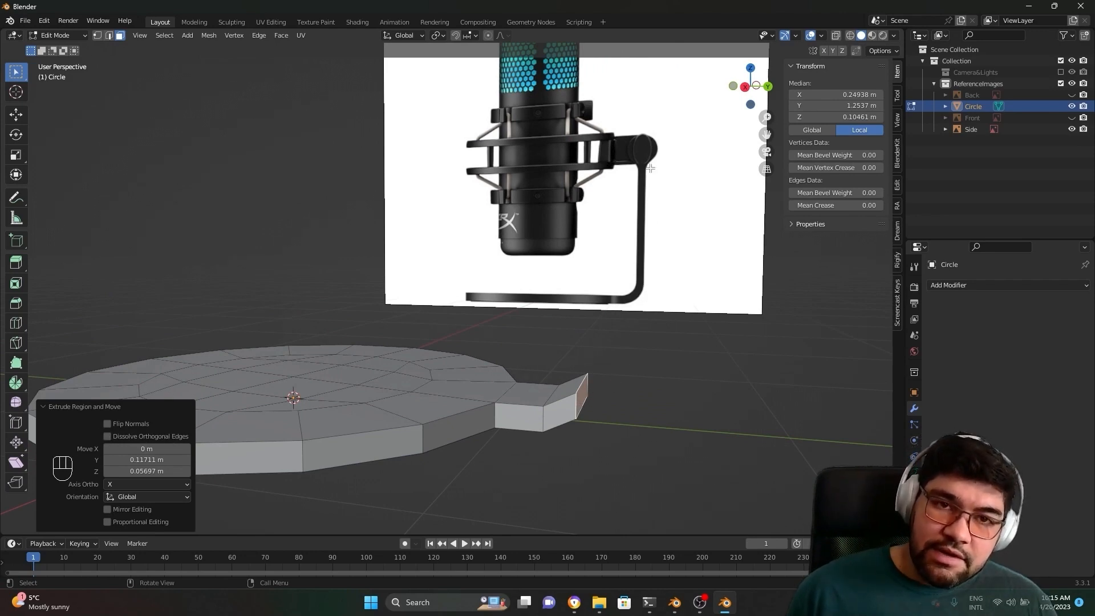
pyautogui.scroll(-2, 569, 371)
pyautogui.moveTo(569, 371); pyautogui.dragTo(570, 371, button='middle')
pyautogui.scroll(3, 669, 393)
pyautogui.moveTo(669, 393); pyautogui.dragTo(770, 392, button='middle')
pyautogui.scroll(2, 696, 386)
pyautogui.press('r')
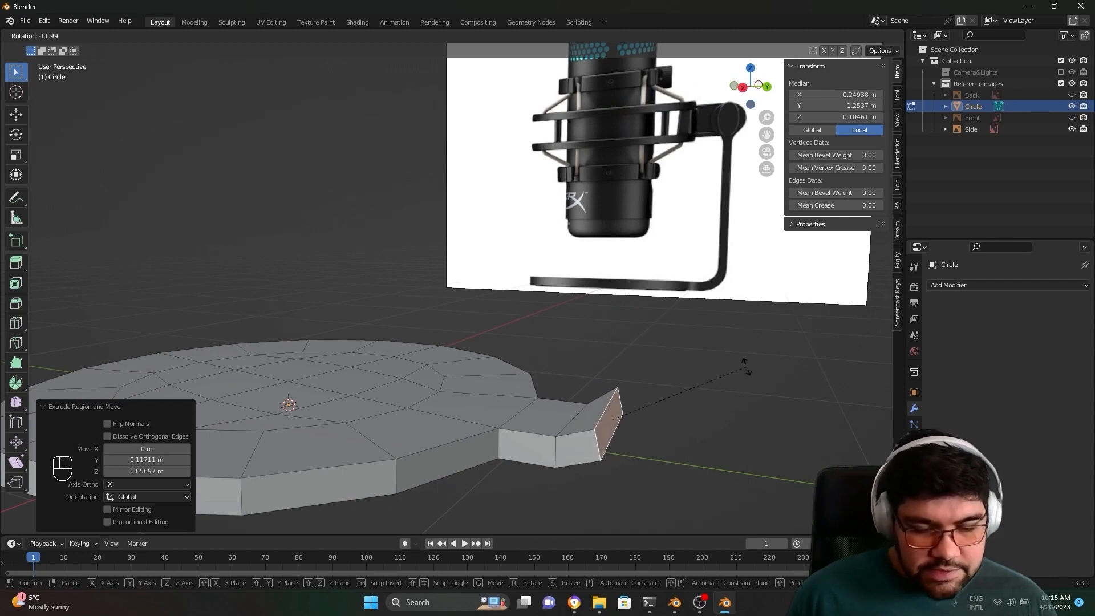
pyautogui.press('x')
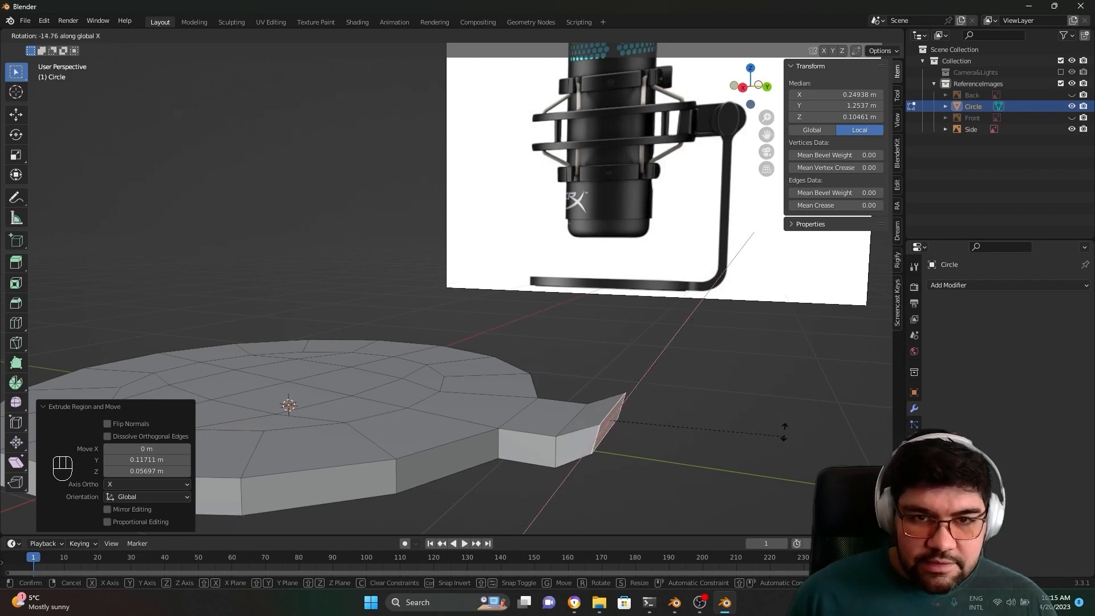
pyautogui.rightClick(682, 354)
# Step: Rotate the extruded end face about -43° in the side view so it follows the stand's bend
pyautogui.press('KP_3')
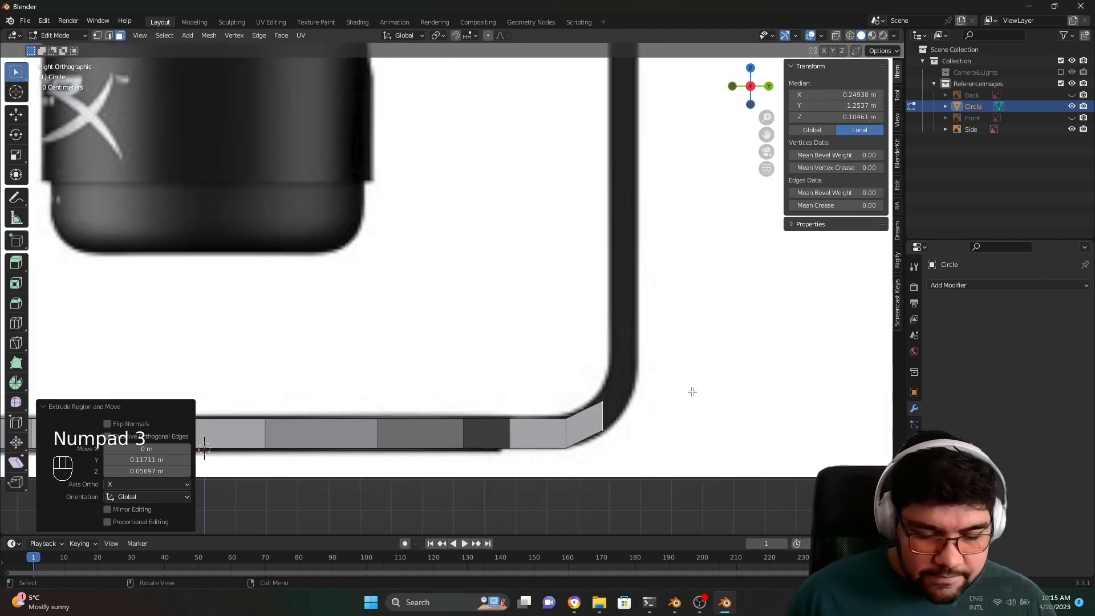
pyautogui.press('r')
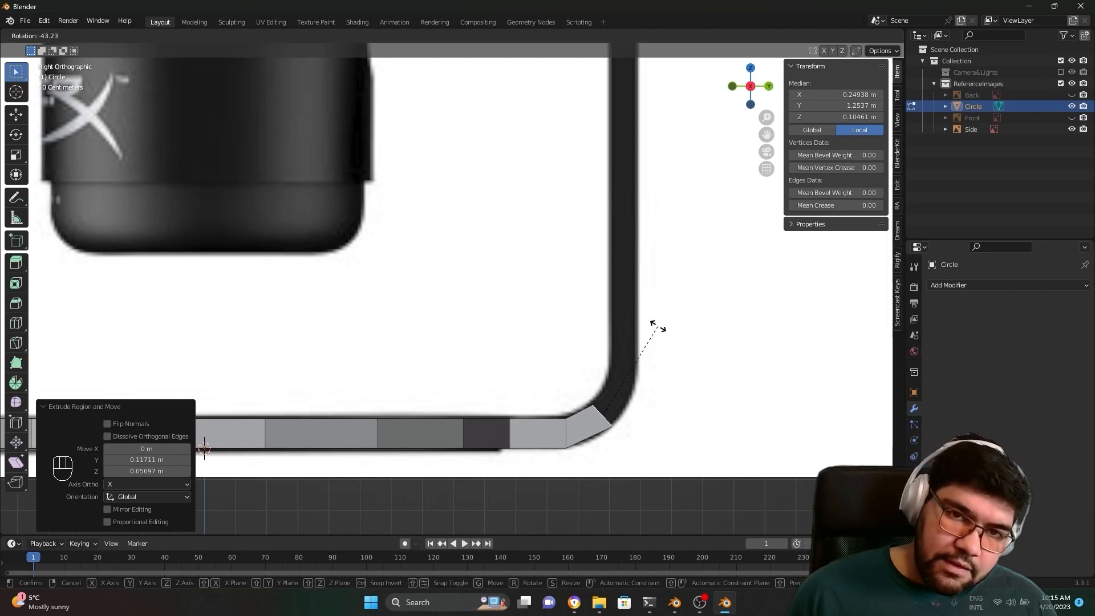
pyautogui.click(657, 326)
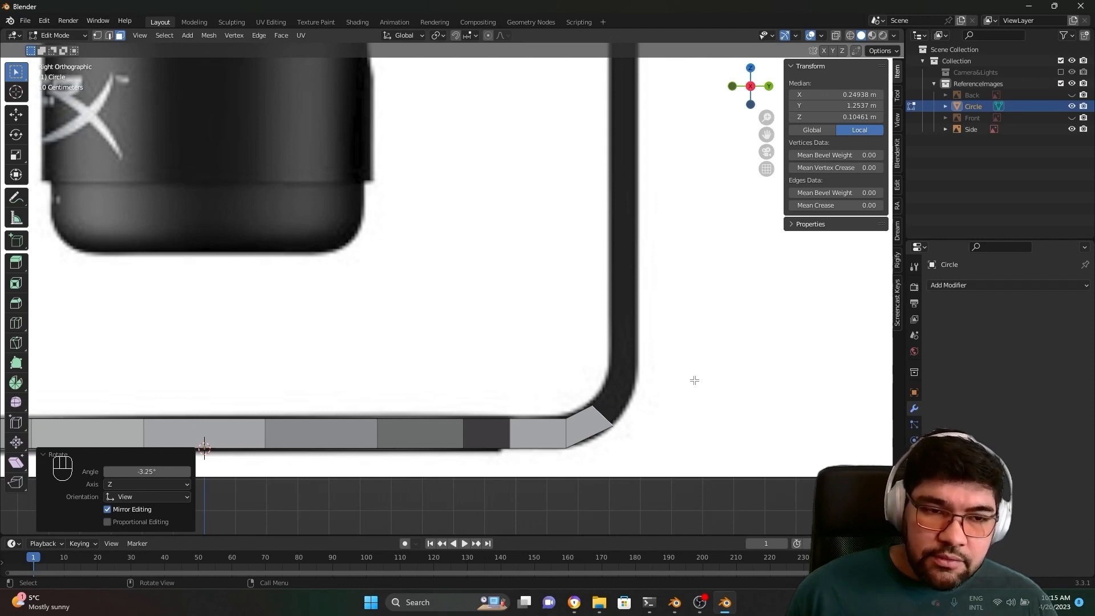
# Step: Extrude the end face about 0.13 m along its normal and shift it about 0.03 m inward onto the bend
pyautogui.press('e')
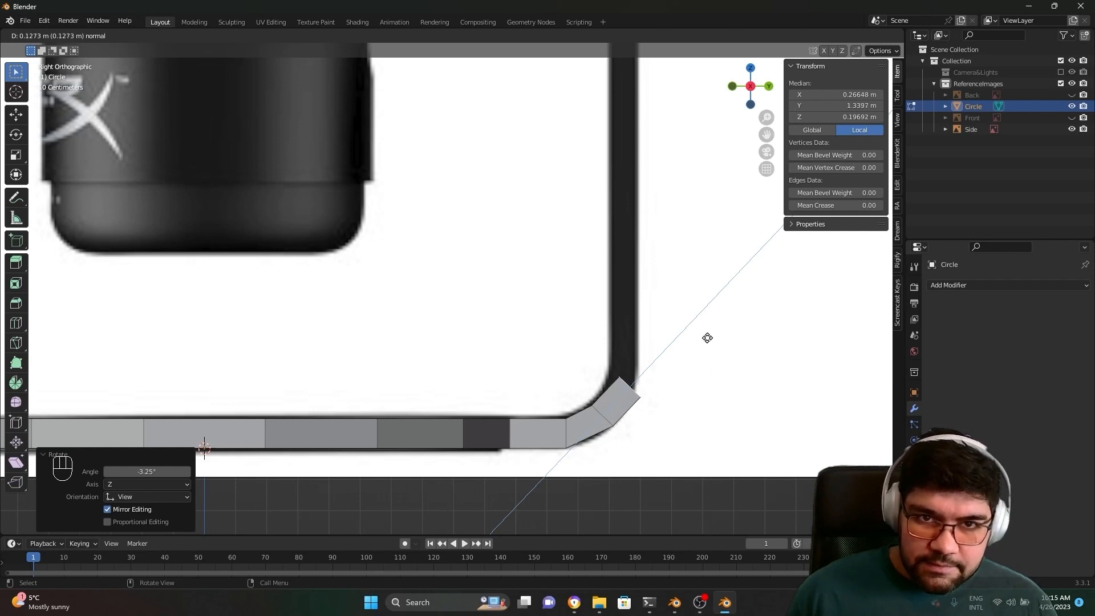
pyautogui.click(707, 338)
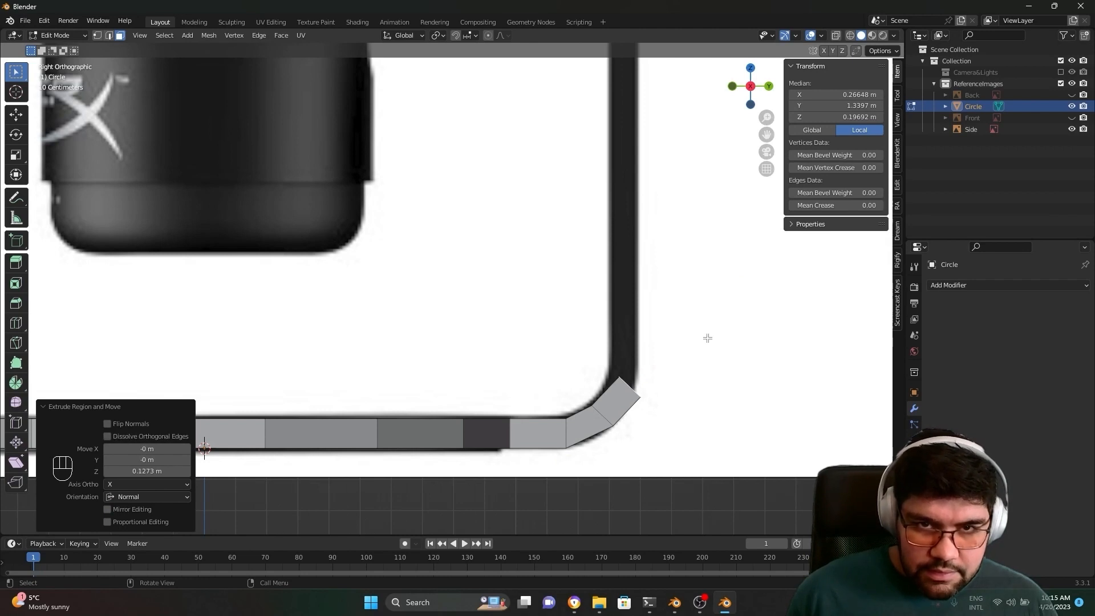
pyautogui.press('g')
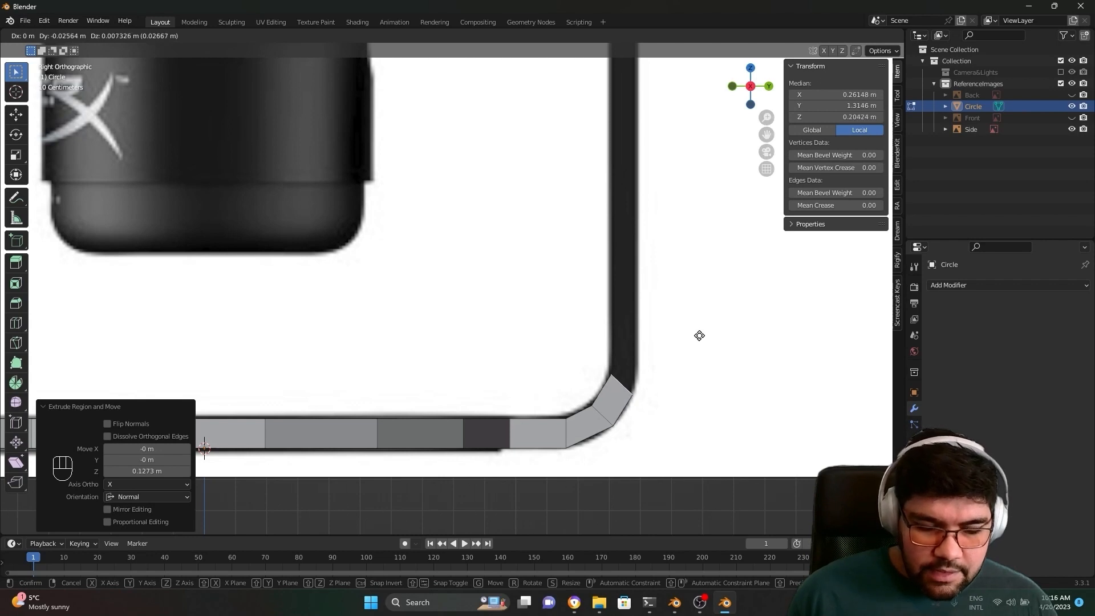
pyautogui.click(699, 336)
# Step: Rotate the end face about -43° so it lies level across the base of the stand's vertical arm
pyautogui.press('r')
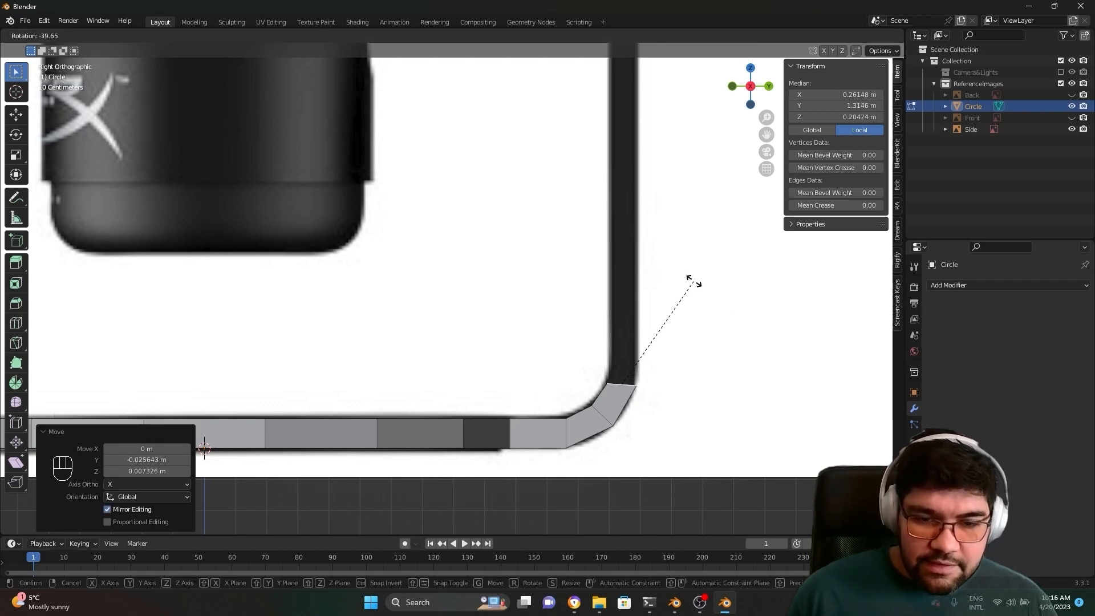
pyautogui.click(696, 283)
pyautogui.press('r')
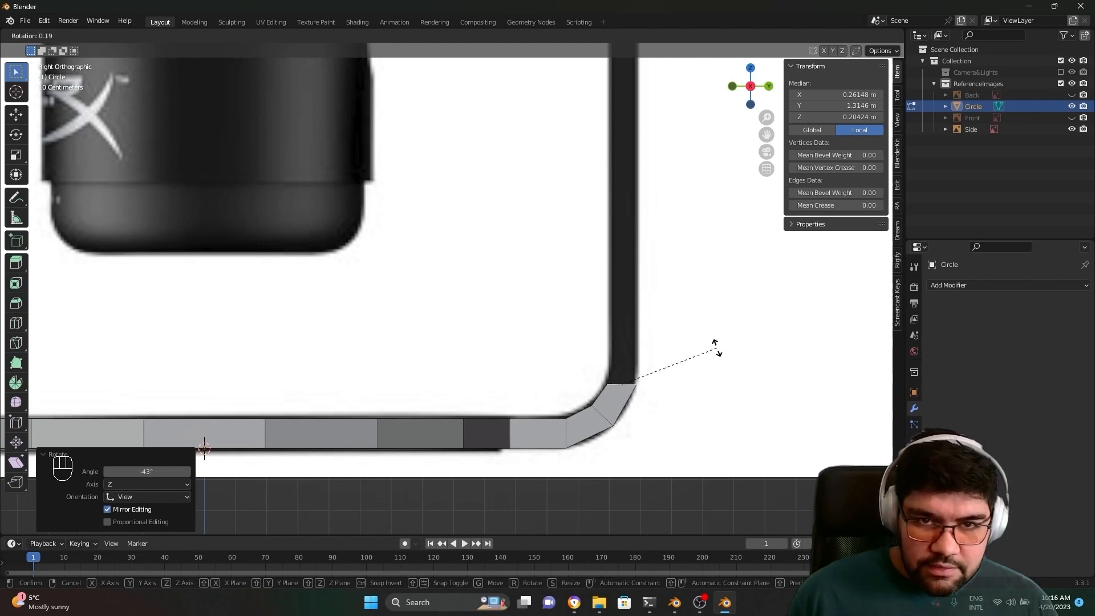
pyautogui.click(716, 349)
pyautogui.scroll(-3, 716, 349)
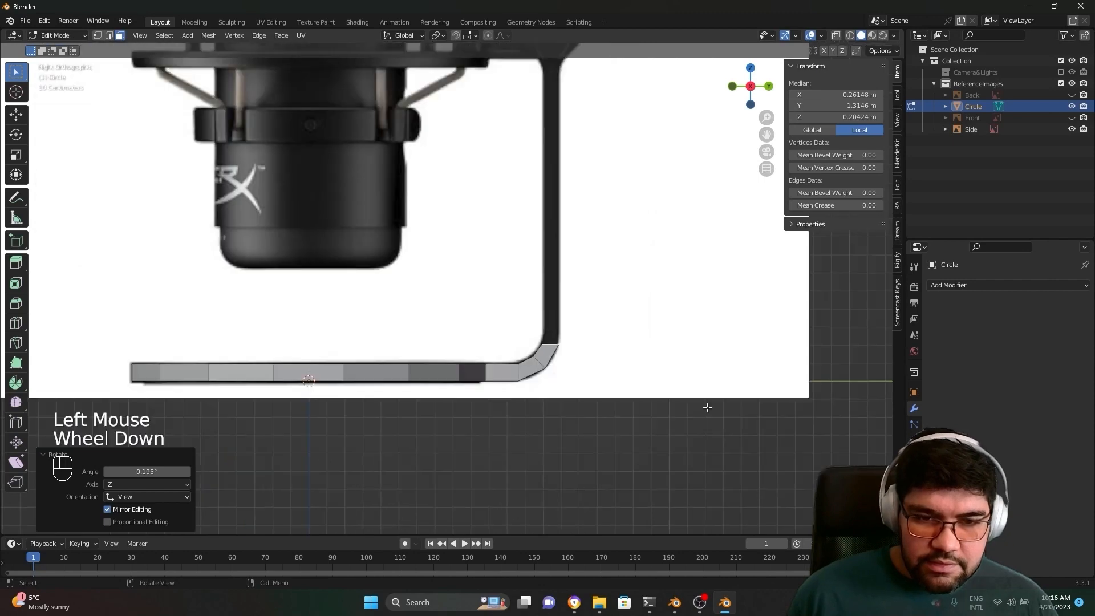
pyautogui.moveTo(716, 349); pyautogui.dragTo(722, 443, button='middle')
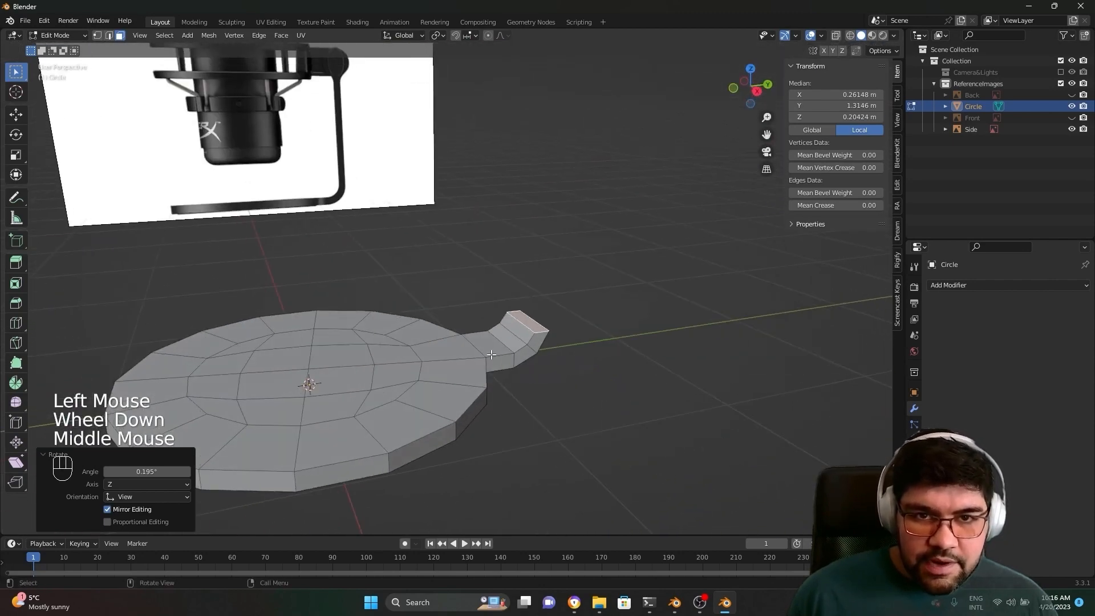
pyautogui.scroll(2, 560, 401)
pyautogui.press('KP_3')
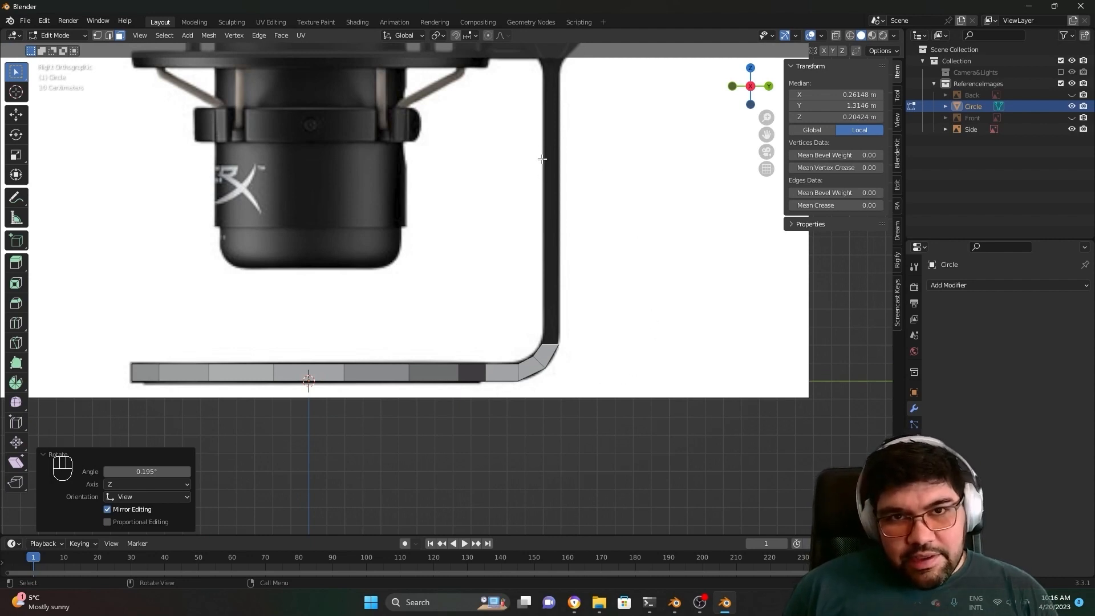
# Step: Show the Back reference image and look at it with the disc squarely from behind
pyautogui.click(1072, 95)
pyautogui.scroll(-3, 342, 360)
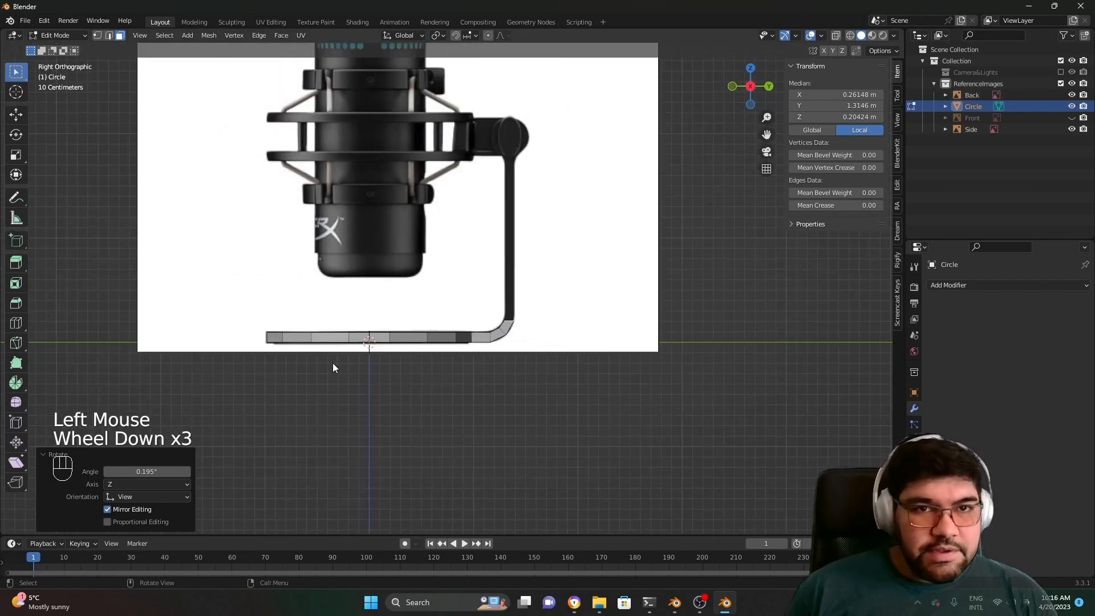
pyautogui.moveTo(333, 362); pyautogui.dragTo(239, 381, button='middle')
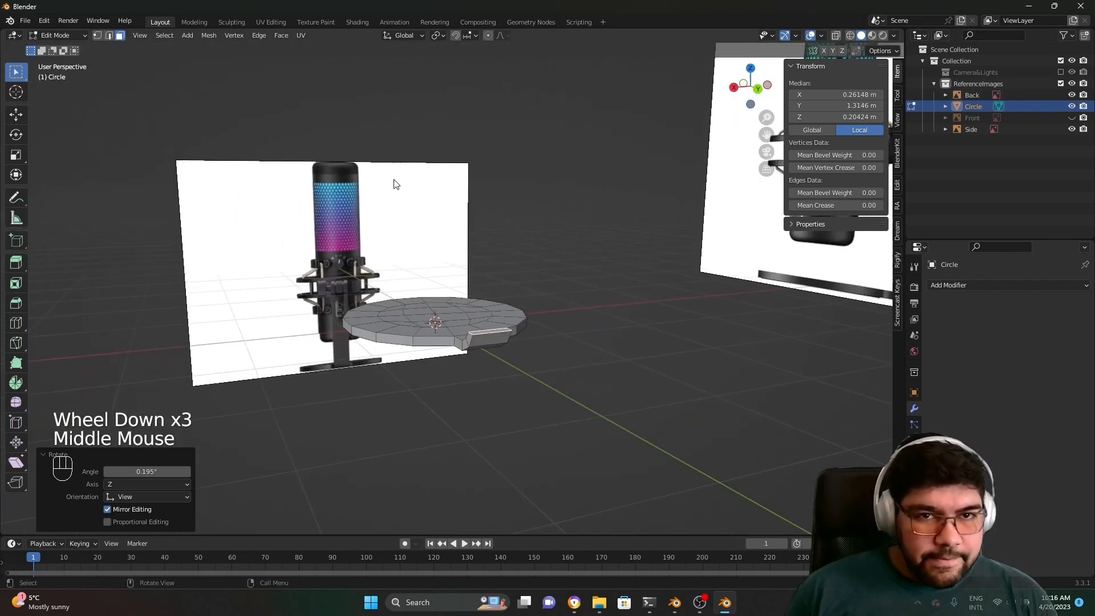
pyautogui.moveTo(420, 223); pyautogui.dragTo(451, 443, button='middle')
pyautogui.scroll(1, 525, 371)
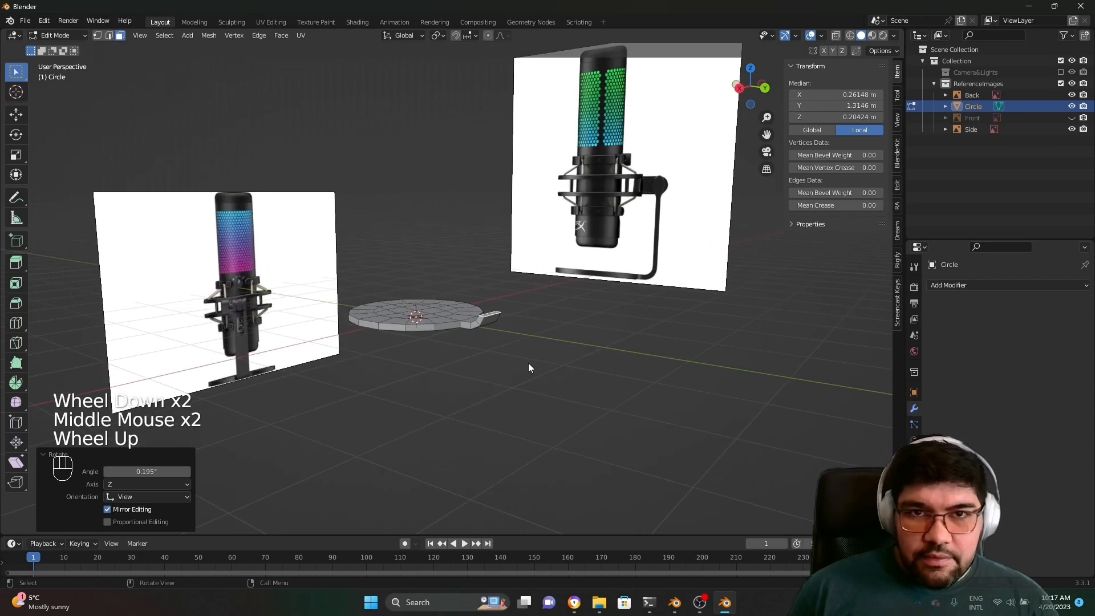
pyautogui.click(764, 87)
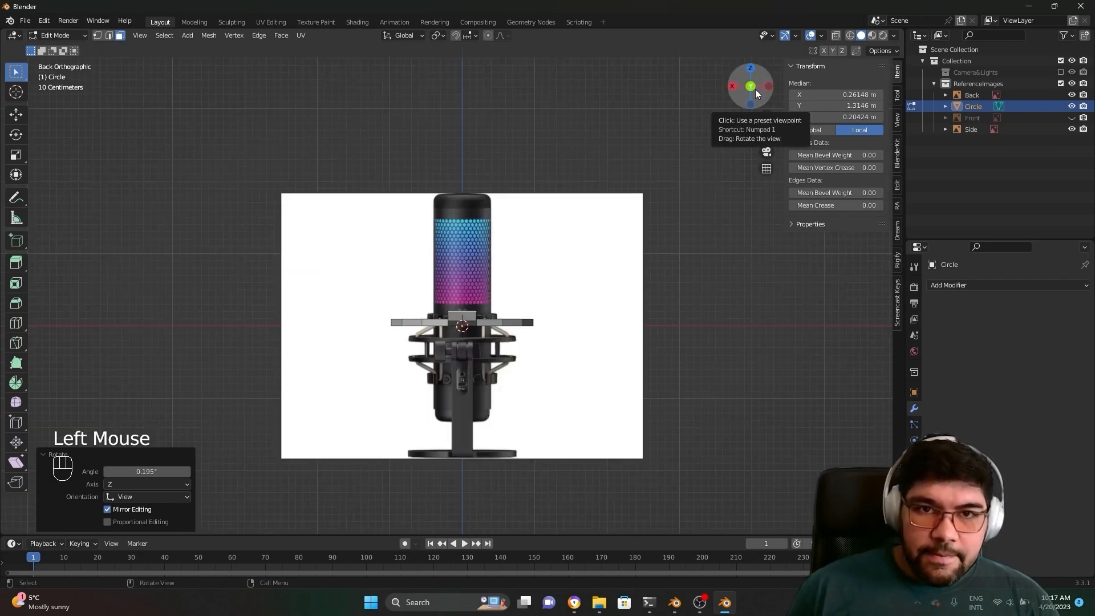
# Step: Leave Edit Mode and raise the Back reference image about 1.83 m along Z towards the disc's level
pyautogui.scroll(3, 521, 365)
pyautogui.scroll(-3, 516, 370)
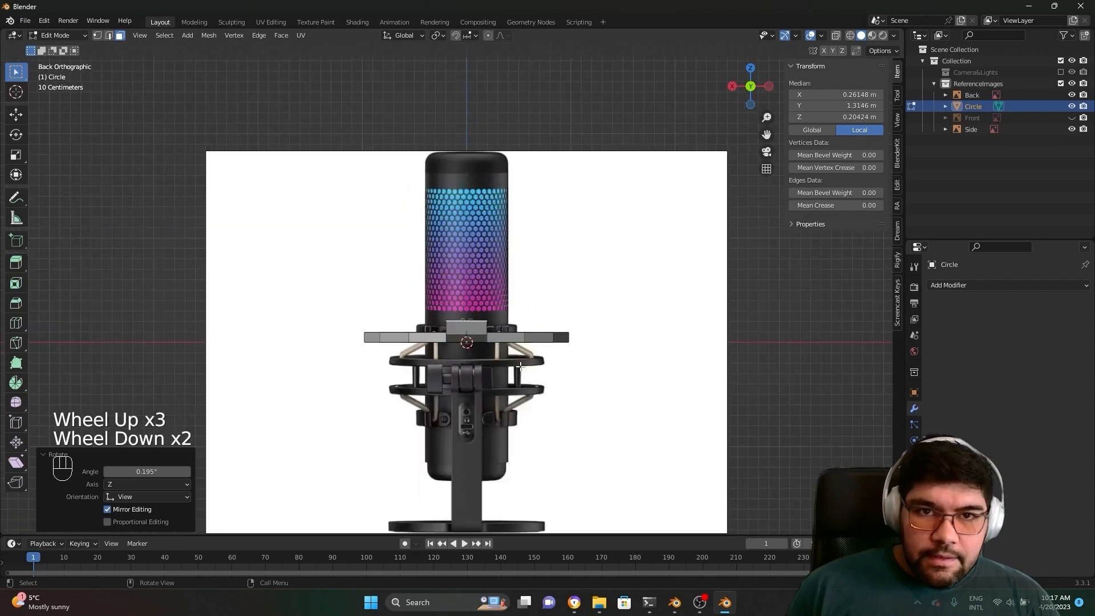
pyautogui.keyDown('shift'); pyautogui.moveTo(521, 391); pyautogui.dragTo(525, 400, button='middle'); pyautogui.keyUp('shift')
pyautogui.keyDown('shift'); pyautogui.scroll(1, 525, 404); pyautogui.keyUp('shift')
pyautogui.keyDown('shift'); pyautogui.moveTo(528, 416); pyautogui.dragTo(552, 329, button='middle'); pyautogui.keyUp('shift')
pyautogui.scroll(1, 552, 325)
pyautogui.keyDown('shift'); pyautogui.moveTo(608, 308); pyautogui.dragTo(598, 322, button='middle'); pyautogui.keyUp('shift')
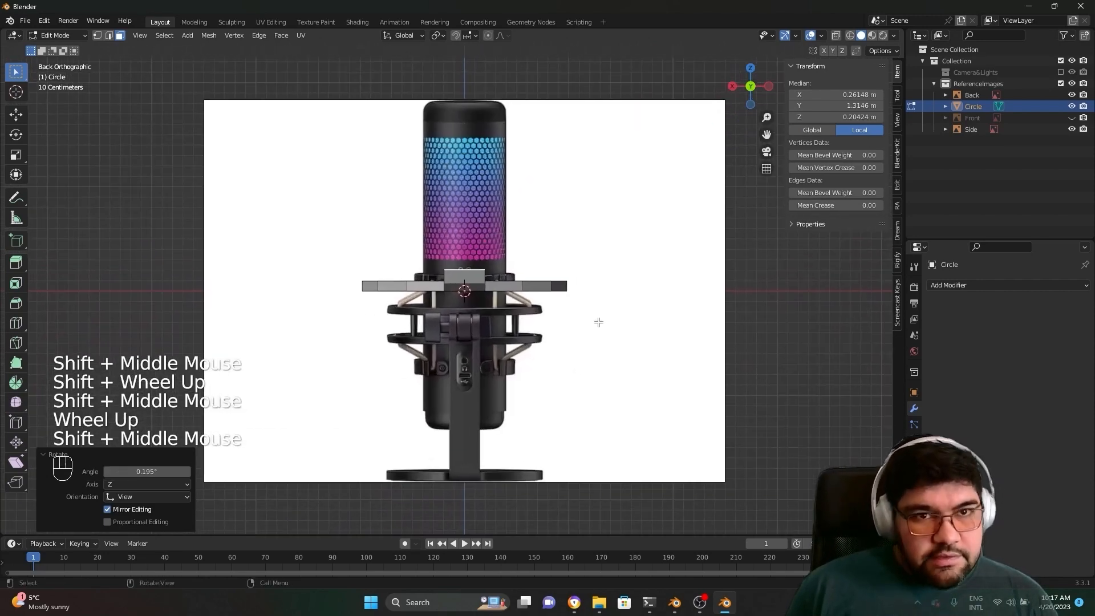
pyautogui.press('Tab')
pyautogui.click(628, 232)
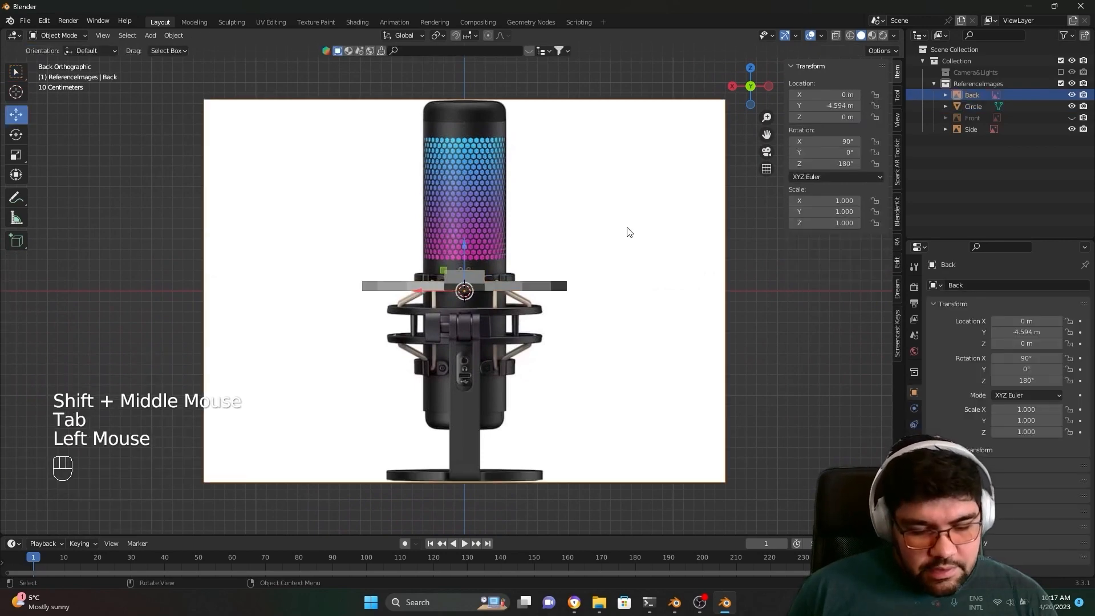
pyautogui.press('g')
pyautogui.press('z')
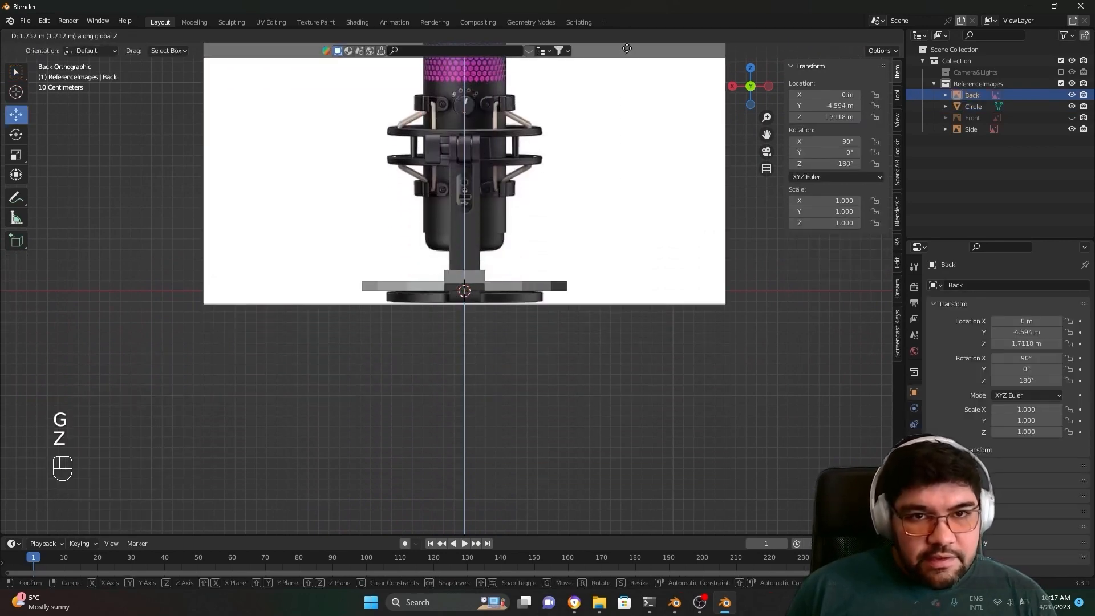
pyautogui.click(627, 525)
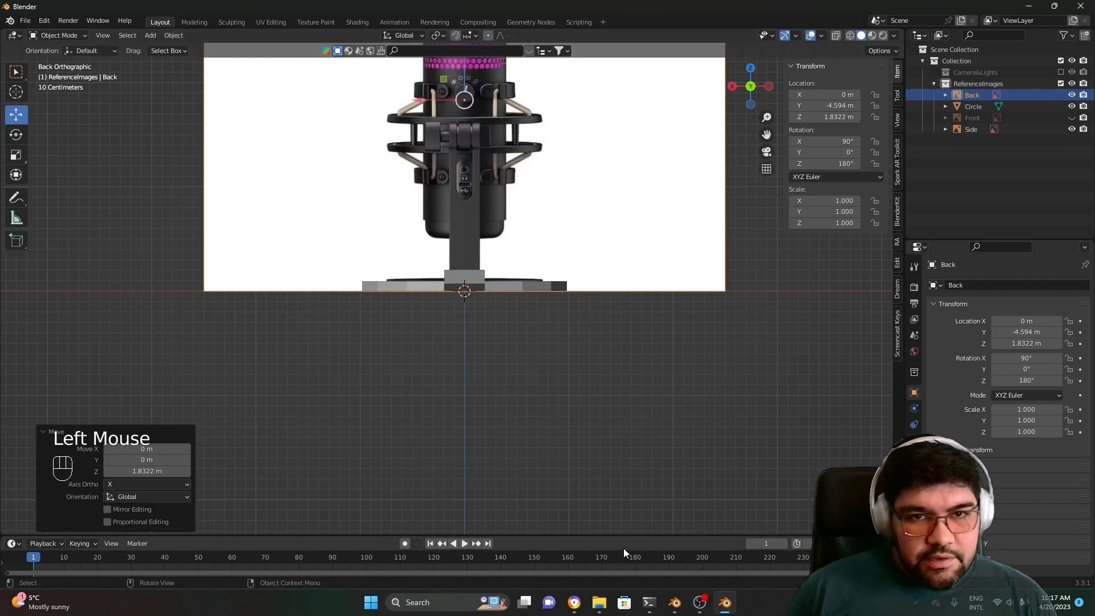
pyautogui.keyDown('shift'); pyautogui.moveTo(637, 124); pyautogui.dragTo(632, 267, button='middle'); pyautogui.keyUp('shift')
# Step: Scale the Back reference image up to about 1.356 and raise it about 0.62 m along Z onto the disc
pyautogui.press('s')
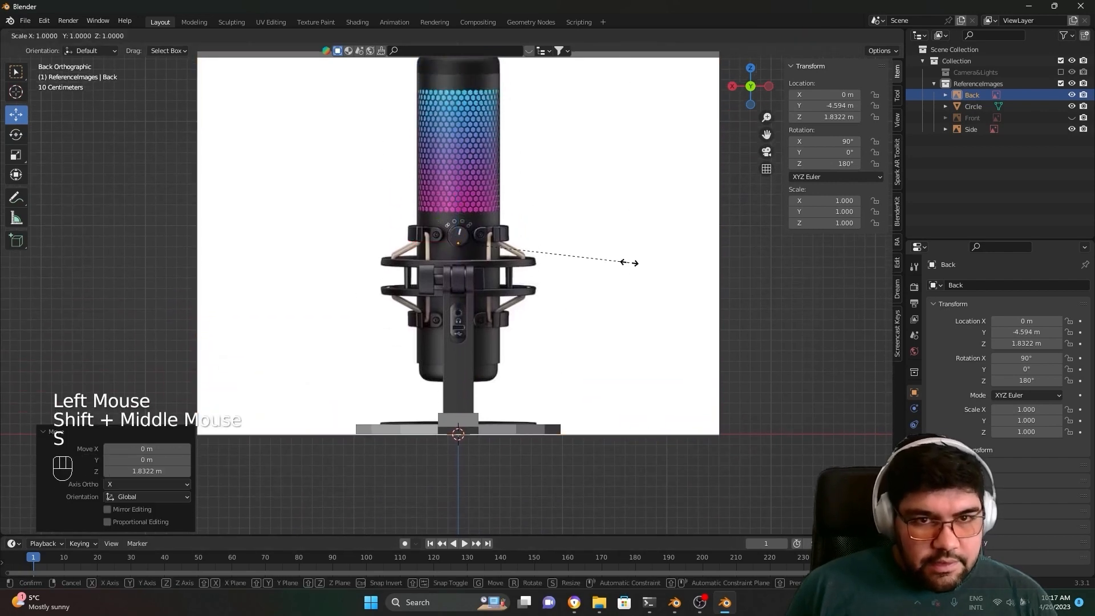
pyautogui.click(692, 255)
pyautogui.press('g')
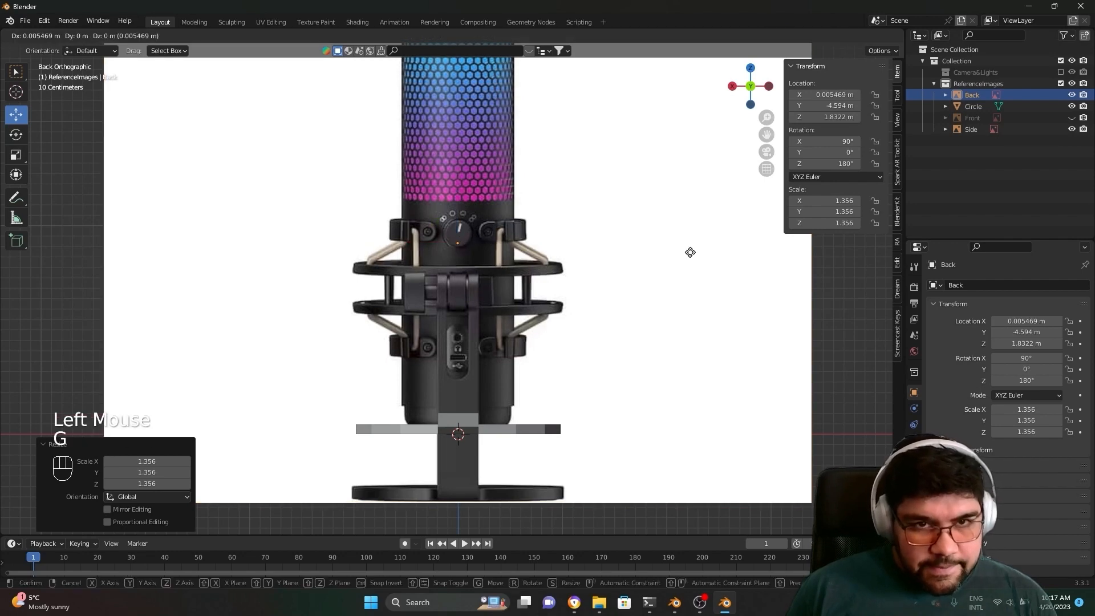
pyautogui.press('z')
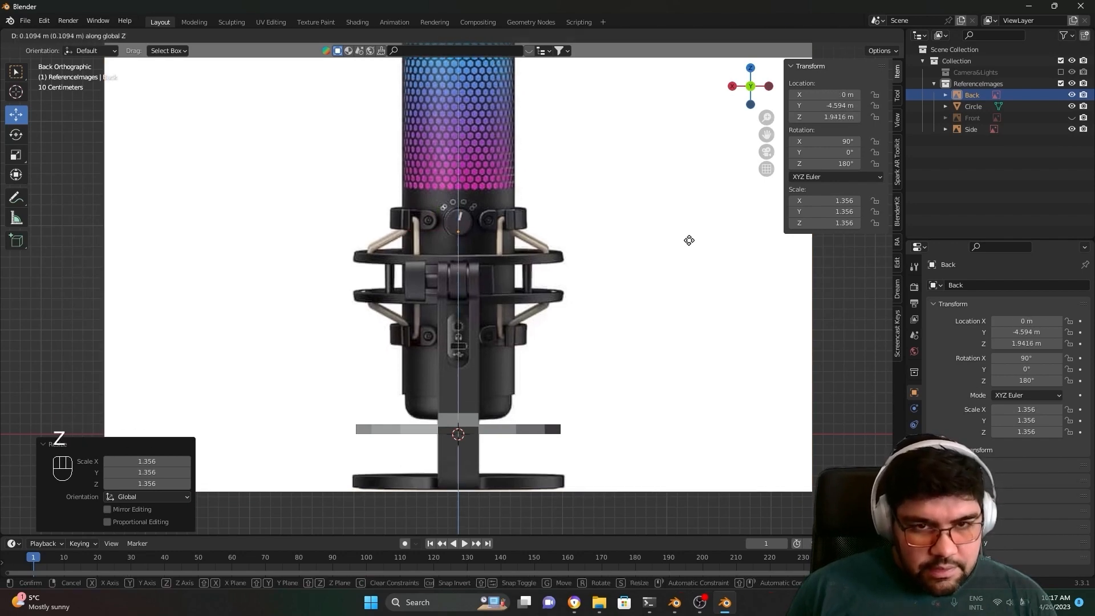
pyautogui.click(689, 189)
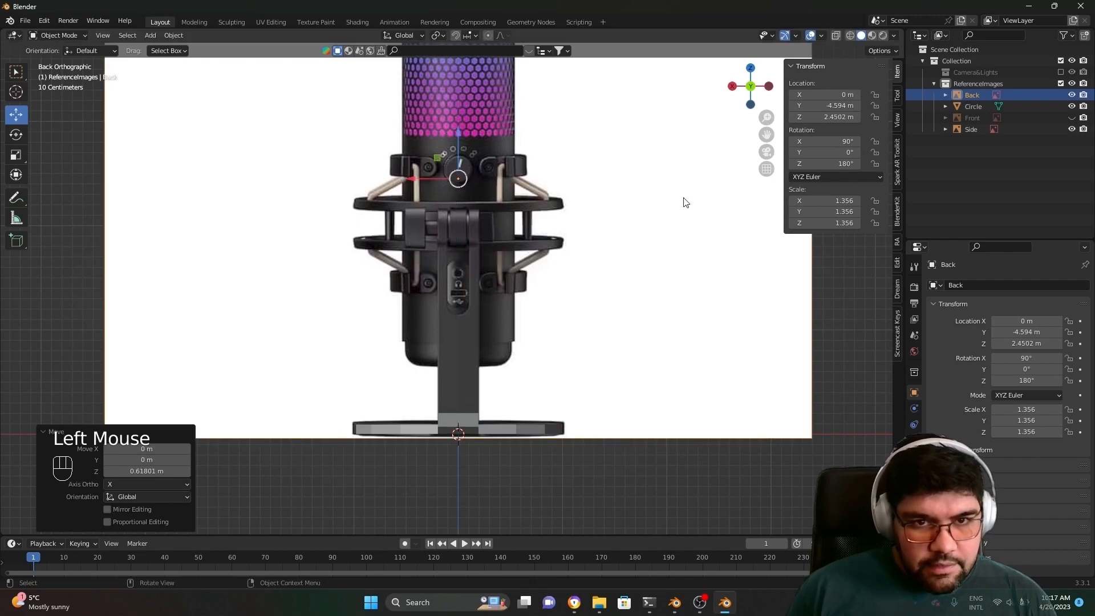
# Step: Fine-tune the Back reference image by scaling it by about 0.987 and lowering it about 0.04 m along Z
pyautogui.press('s')
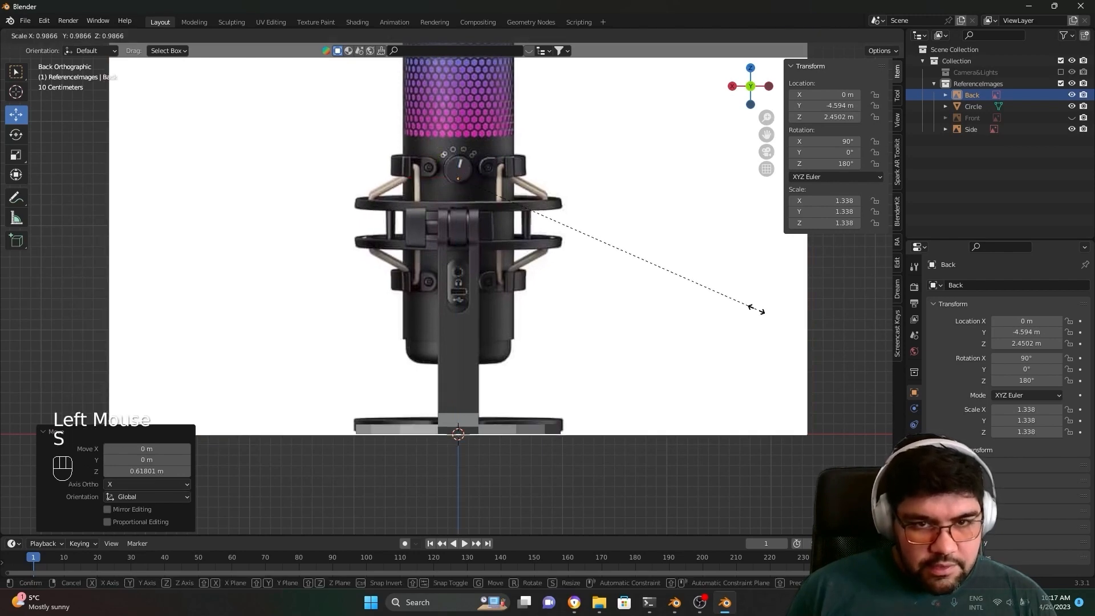
pyautogui.click(758, 312)
pyautogui.press('g')
pyautogui.press('z')
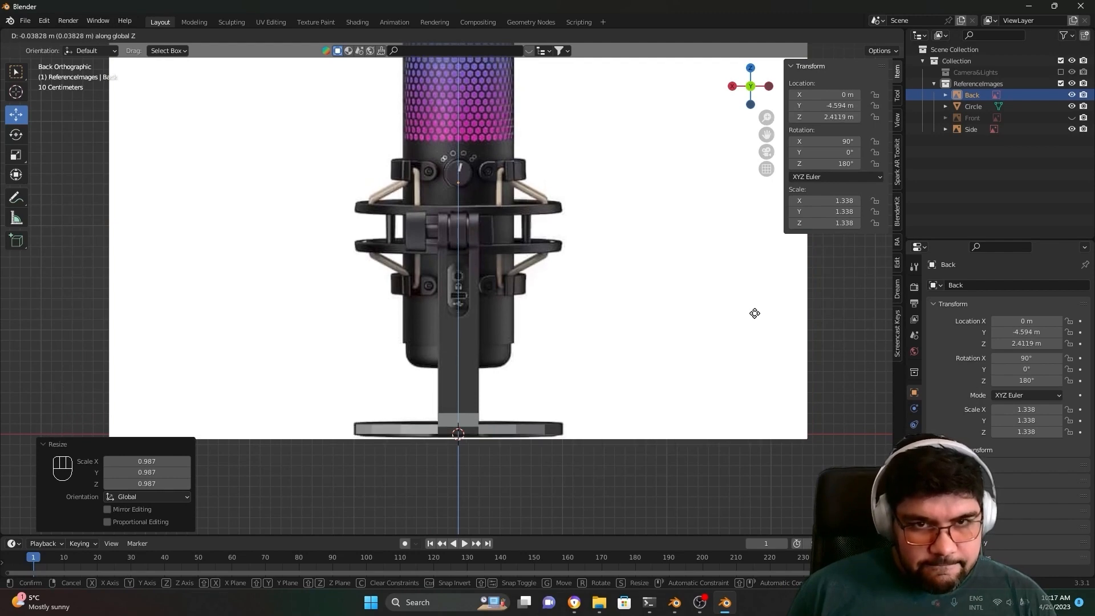
pyautogui.click(754, 313)
# Step: Examine the Back reference image from oblique angles, including how it stands relative to the disc and the Side image
pyautogui.scroll(-3, 605, 379)
pyautogui.moveTo(604, 380); pyautogui.dragTo(532, 371, button='middle')
pyautogui.scroll(1, 589, 375)
pyautogui.scroll(4, 528, 381)
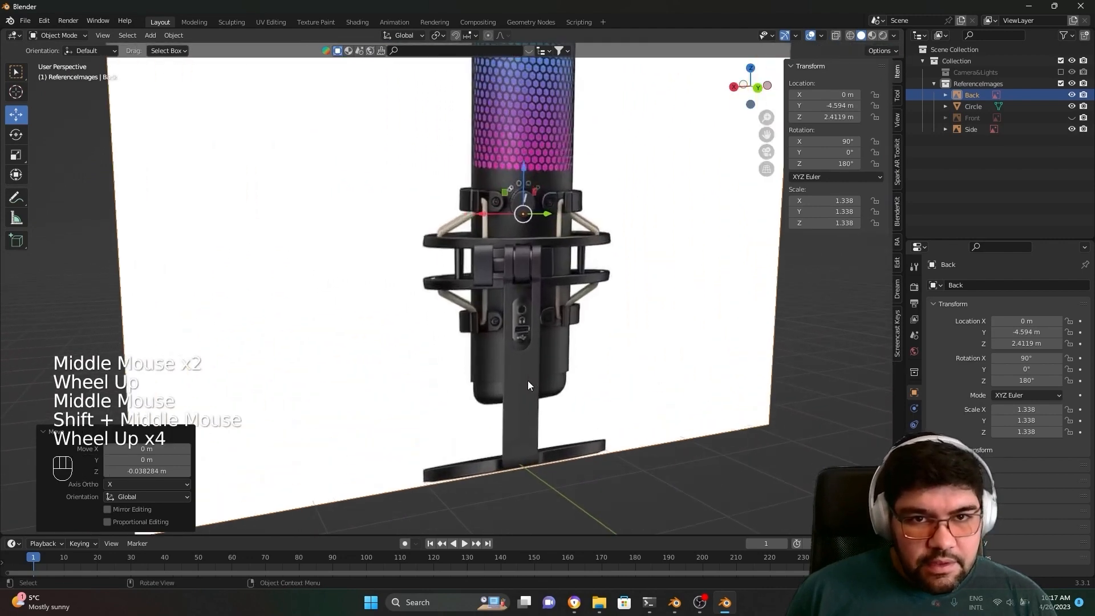
pyautogui.scroll(4, 532, 399)
pyautogui.moveTo(535, 415); pyautogui.dragTo(559, 410, button='middle')
pyautogui.keyDown('shift'); pyautogui.moveTo(559, 410); pyautogui.dragTo(507, 384, button='middle'); pyautogui.keyUp('shift')
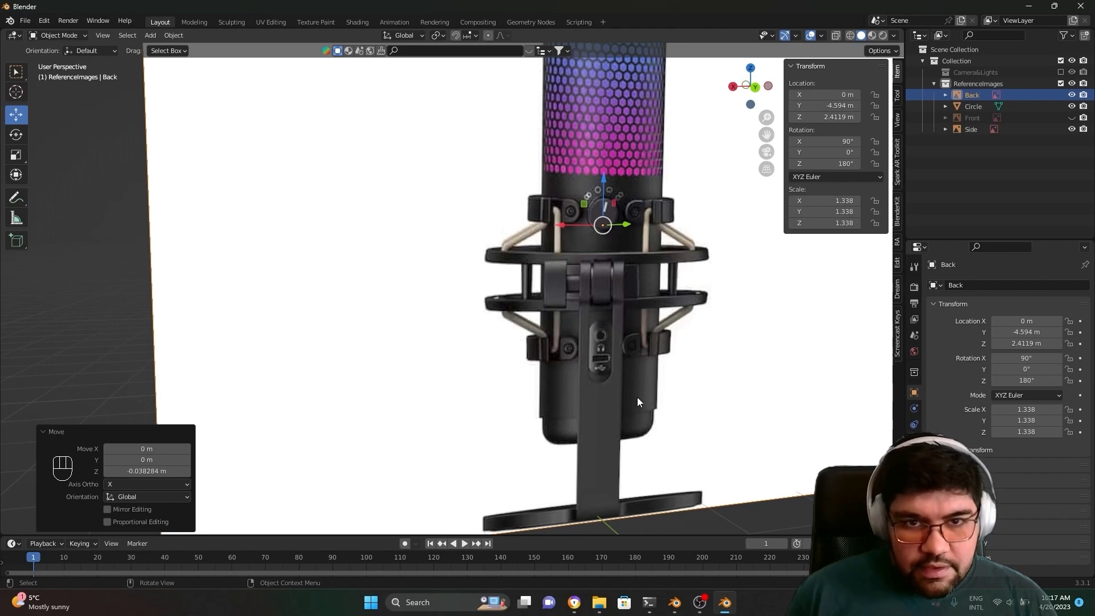
pyautogui.scroll(-7, 637, 398)
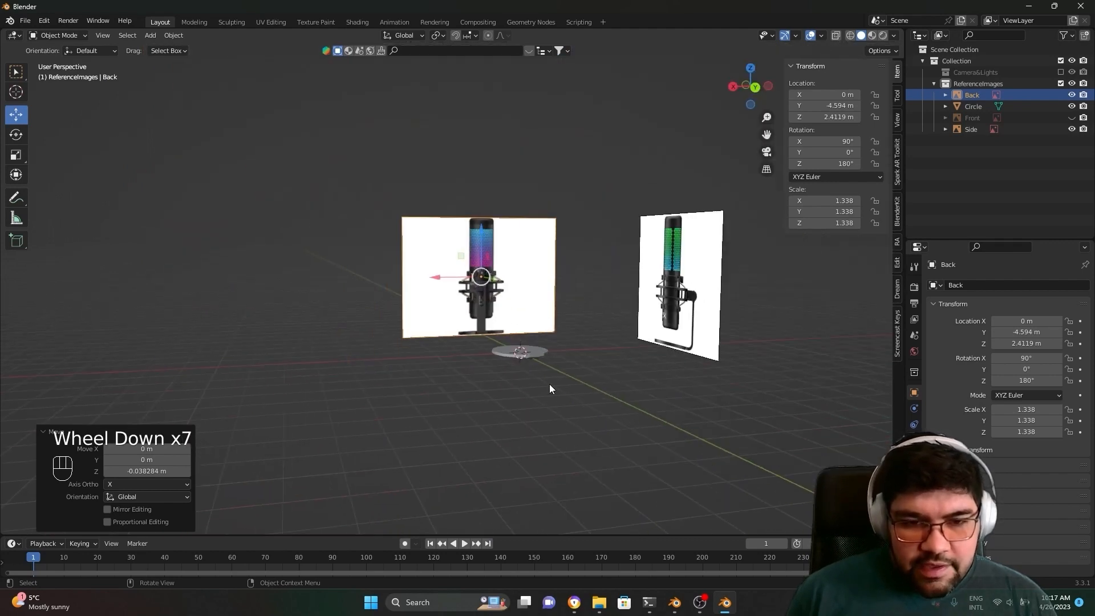
# Step: Select the base disc object and enter Edit Mode on it
pyautogui.scroll(4, 583, 453)
pyautogui.press('Tab')
pyautogui.scroll(-2, 640, 501)
pyautogui.press('Tab')
pyautogui.click(660, 453)
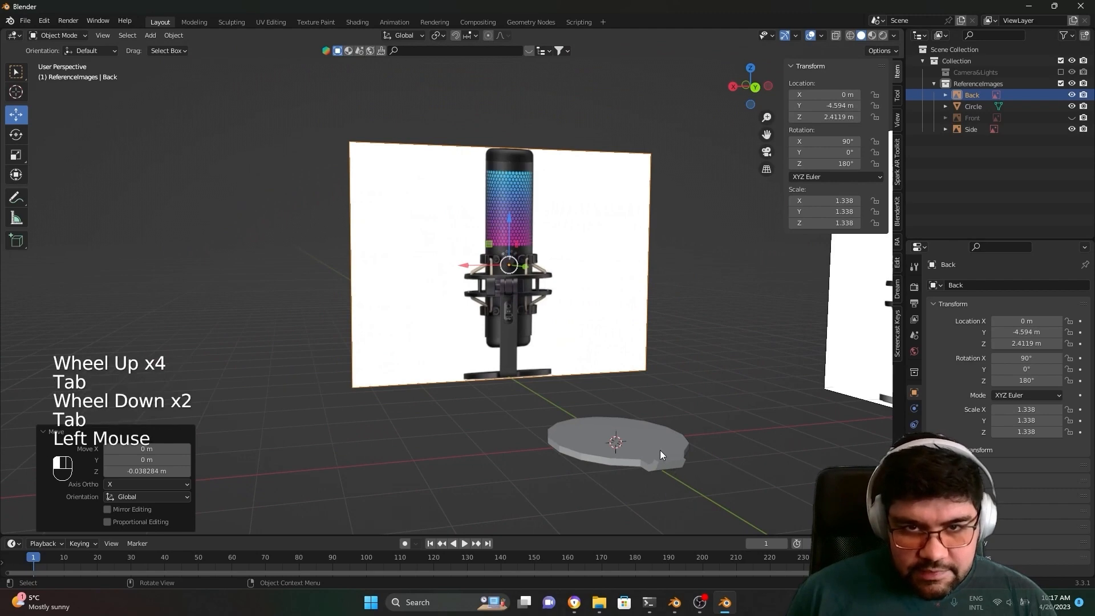
pyautogui.press('Tab')
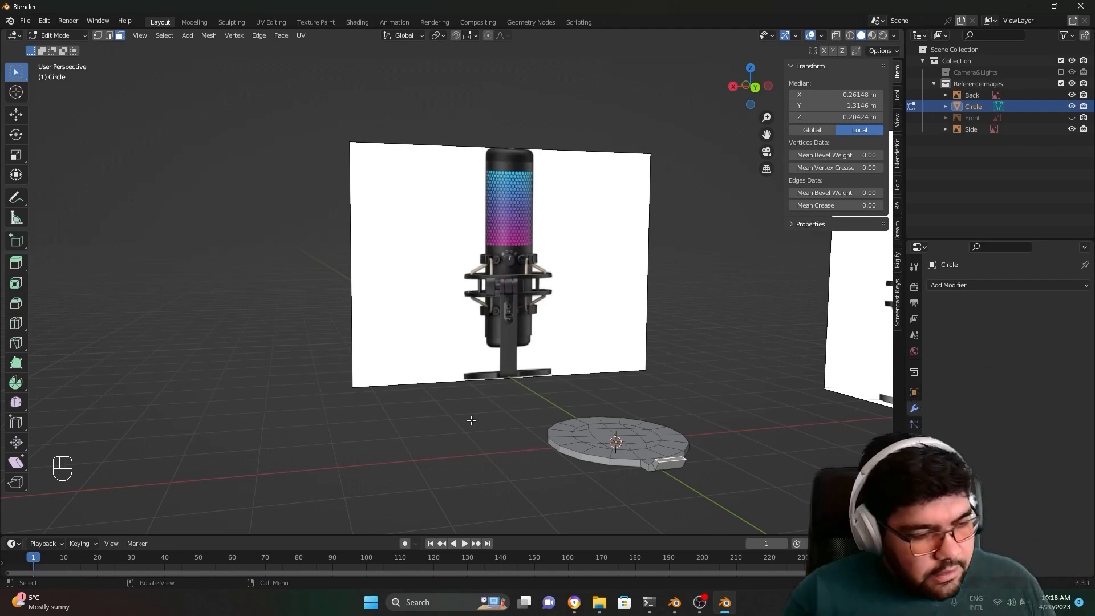
# Step: Extrude the arm's end face about 0.91 m upward along its normal, following the back reference, and check it from the side
pyautogui.keyDown('shift'); pyautogui.moveTo(471, 419); pyautogui.dragTo(496, 456, button='middle'); pyautogui.keyUp('shift')
pyautogui.scroll(2, 496, 456)
pyautogui.keyDown('shift'); pyautogui.moveTo(496, 456); pyautogui.dragTo(519, 484, button='middle'); pyautogui.keyUp('shift')
pyautogui.moveTo(518, 484); pyautogui.dragTo(545, 487, button='middle')
pyautogui.press('KP_3')
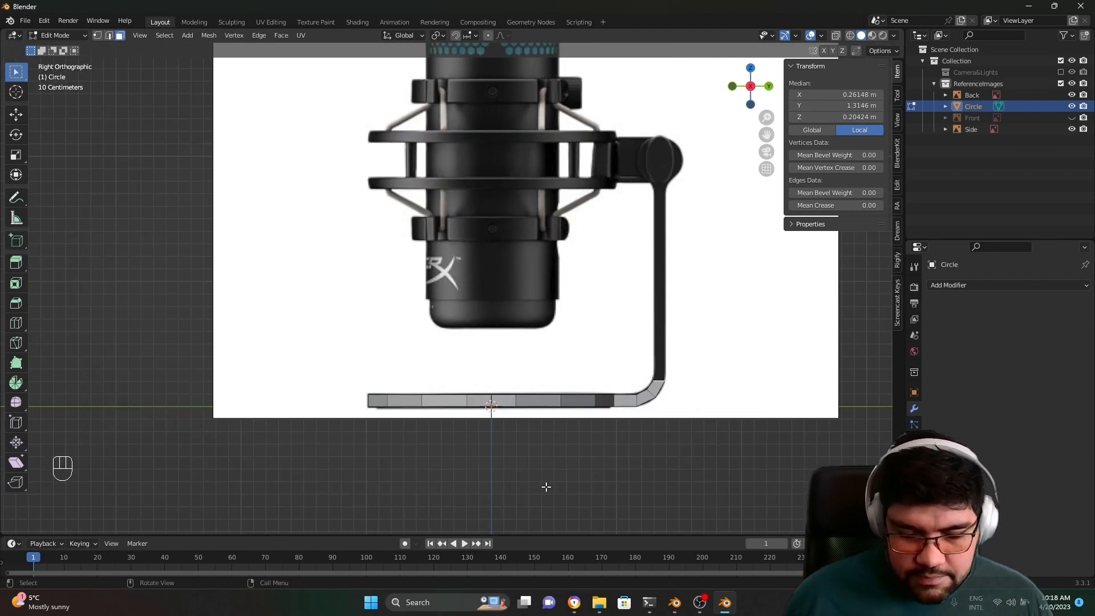
pyautogui.press('KP_1')
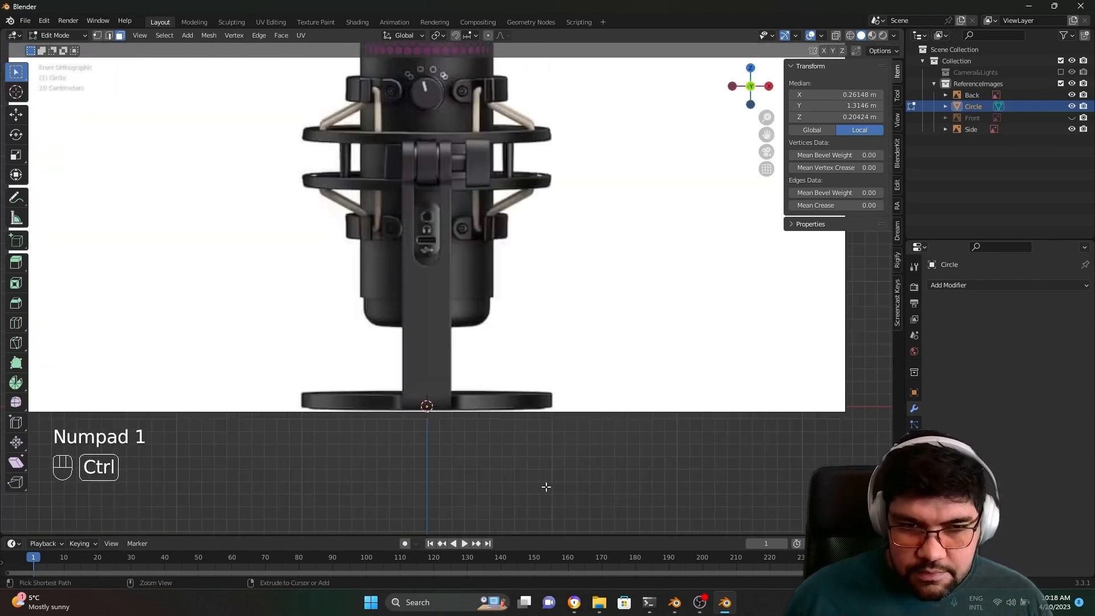
pyautogui.press('ctrl+KP_1')
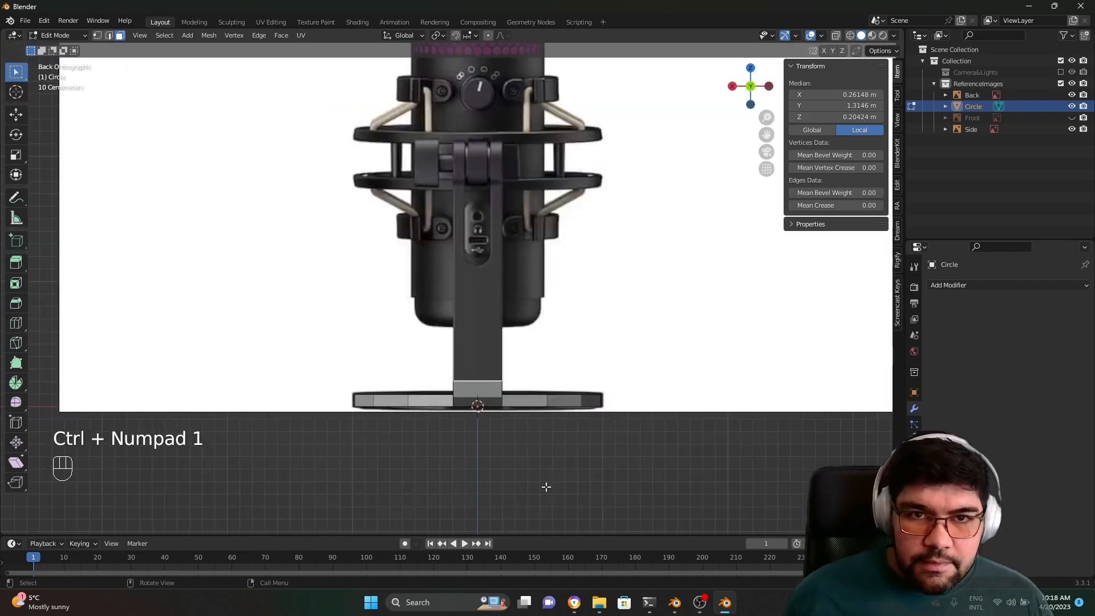
pyautogui.scroll(2, 546, 486)
pyautogui.press('e')
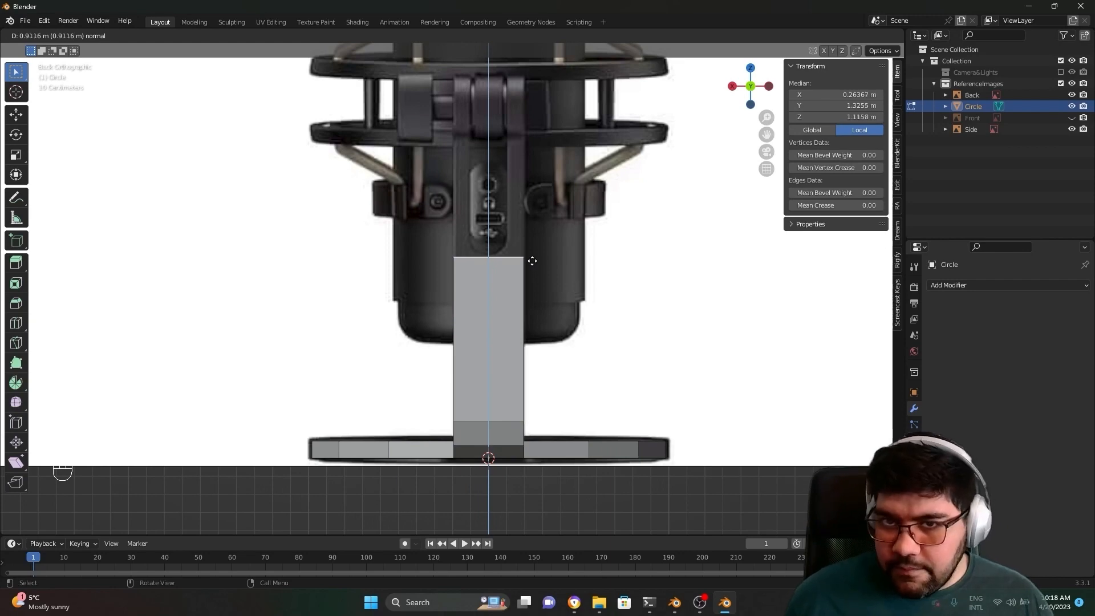
pyautogui.click(532, 261)
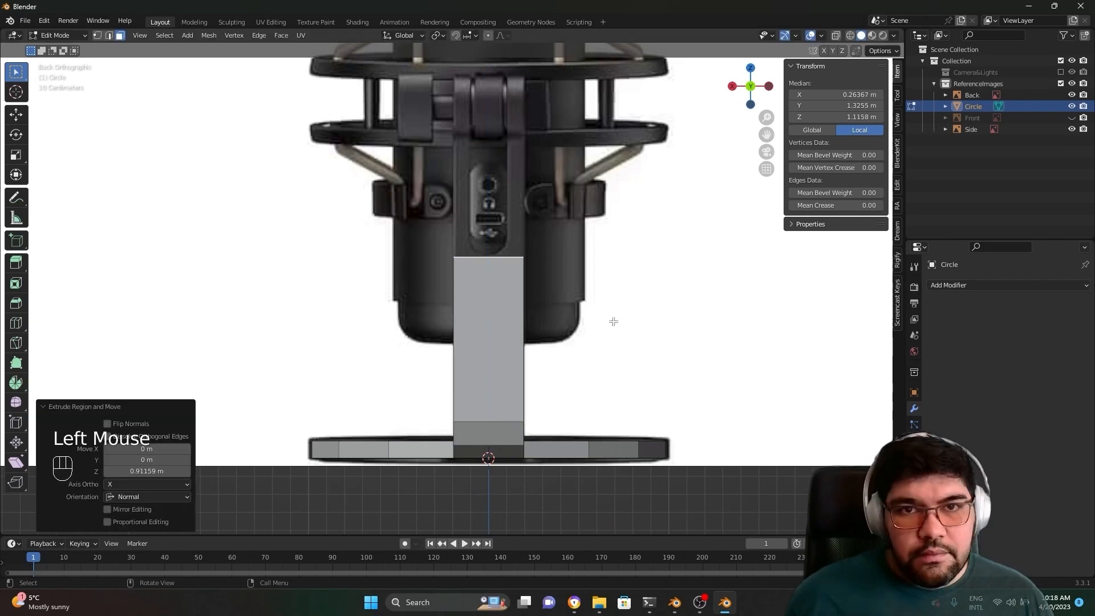
pyautogui.press('KP_3')
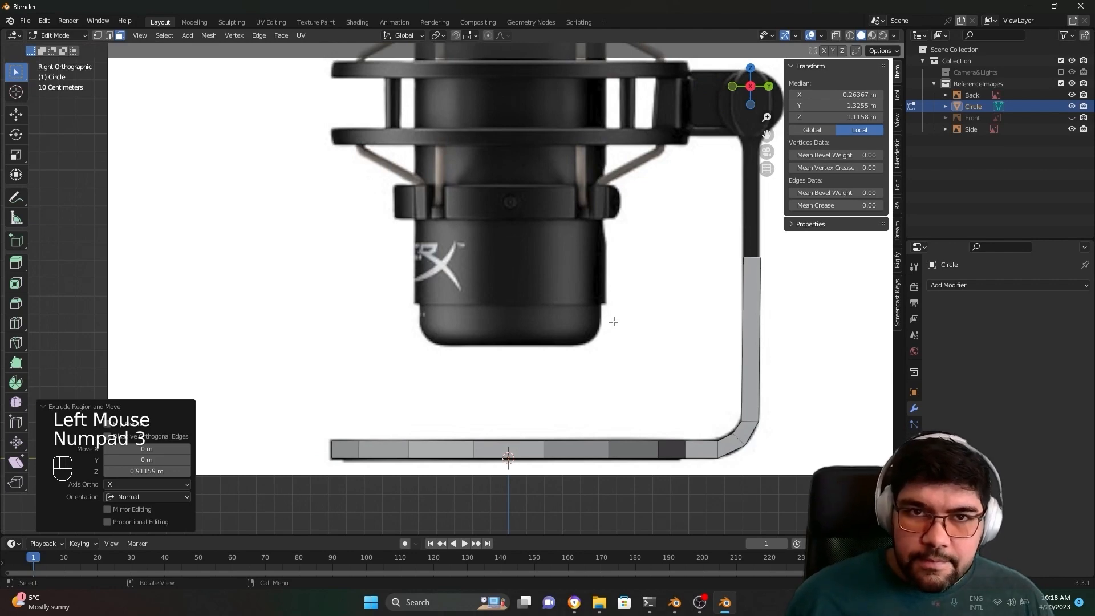
pyautogui.scroll(-1, 613, 322)
pyautogui.scroll(-1, 613, 321)
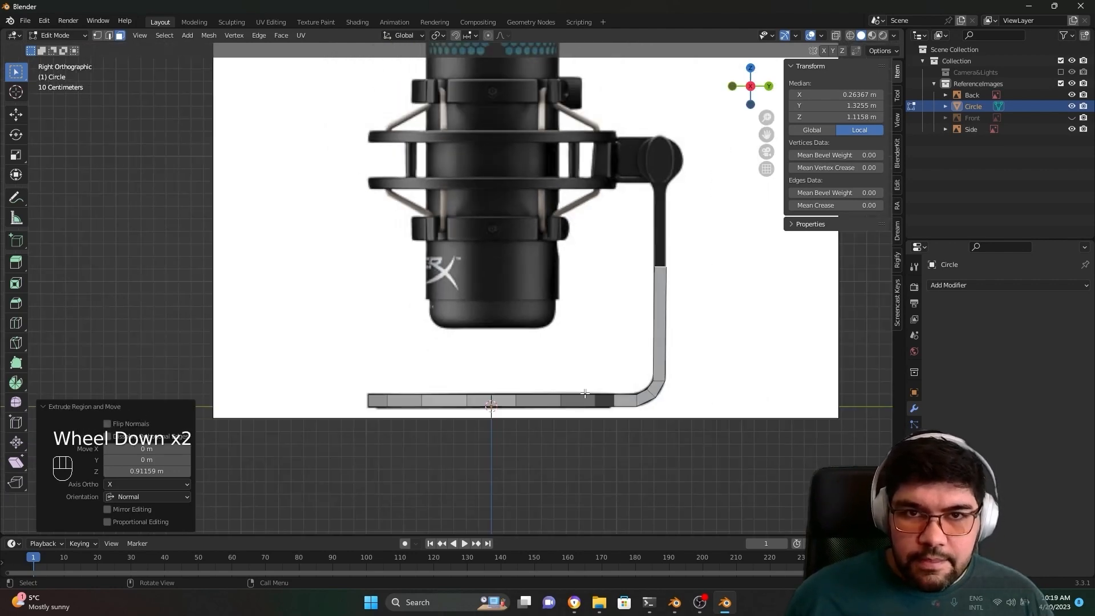
pyautogui.moveTo(613, 322); pyautogui.dragTo(562, 416, button='middle')
# Step: Examine the stand arm and its meeting with the base in the Back reference image, up close and from several angles
pyautogui.scroll(4, 565, 425)
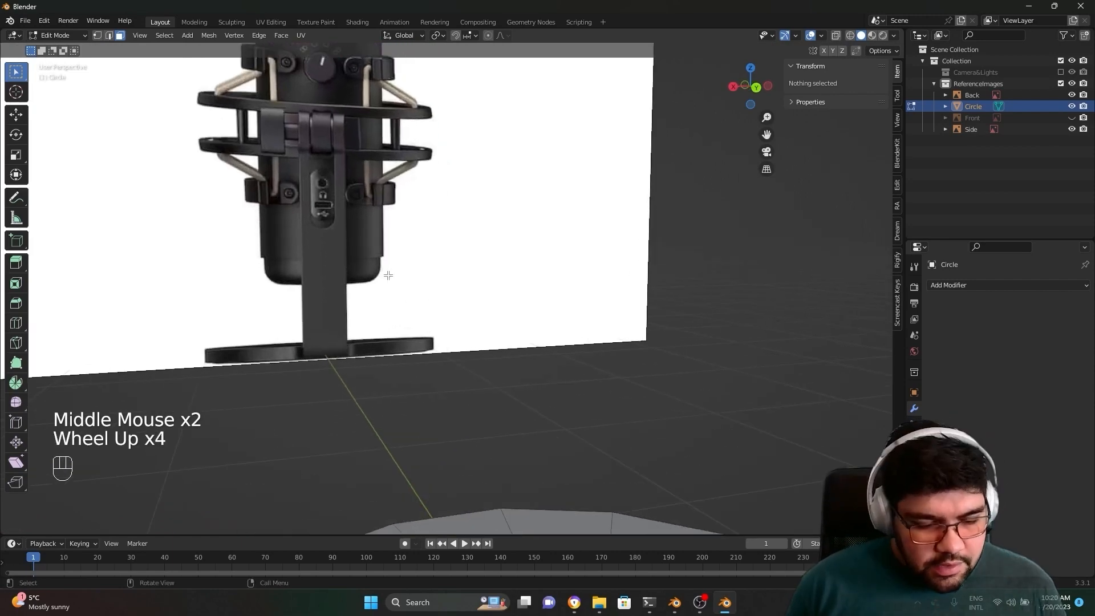
pyautogui.moveTo(386, 274); pyautogui.dragTo(637, 519, button='middle')
pyautogui.scroll(3, 694, 305)
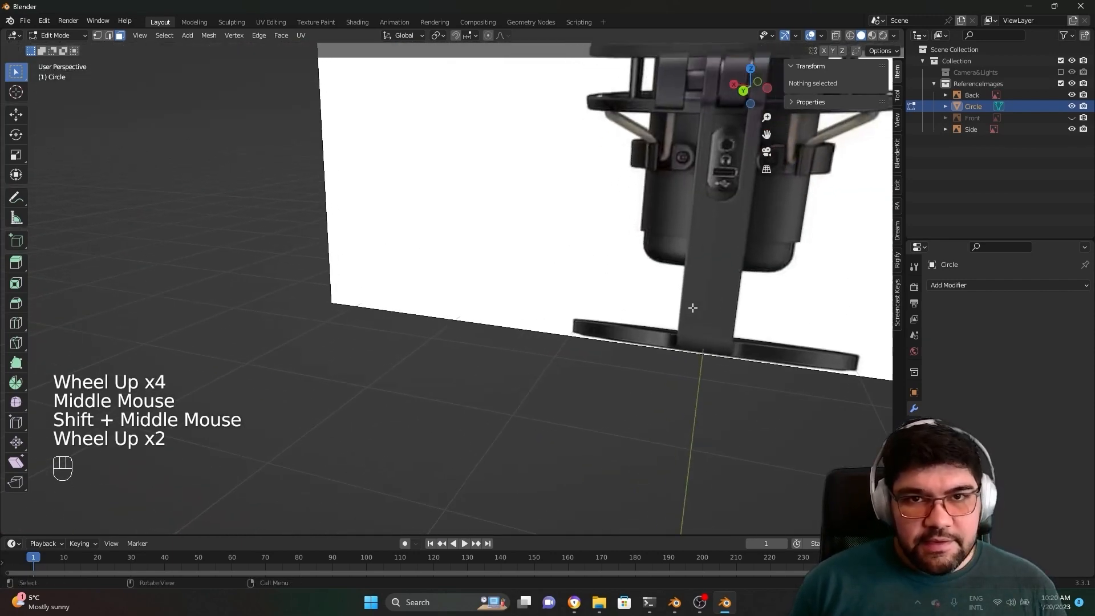
pyautogui.keyDown('shift'); pyautogui.moveTo(694, 305); pyautogui.dragTo(341, 255, button='middle'); pyautogui.keyUp('shift')
pyautogui.click(654, 184)
pyautogui.press('KP_Decimal')
pyautogui.click(341, 254)
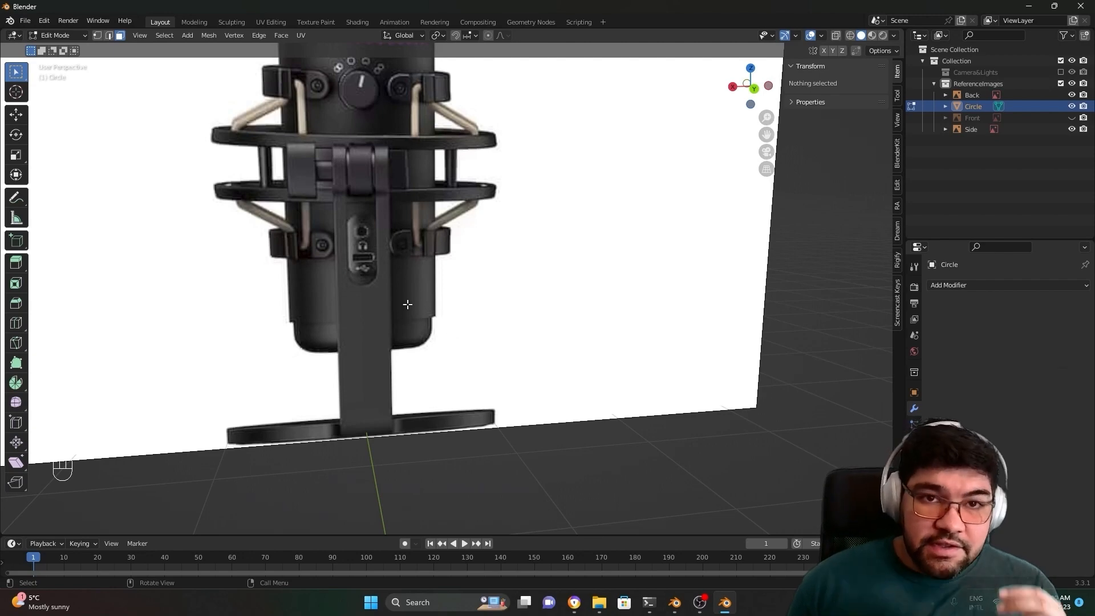
pyautogui.click(973, 288)
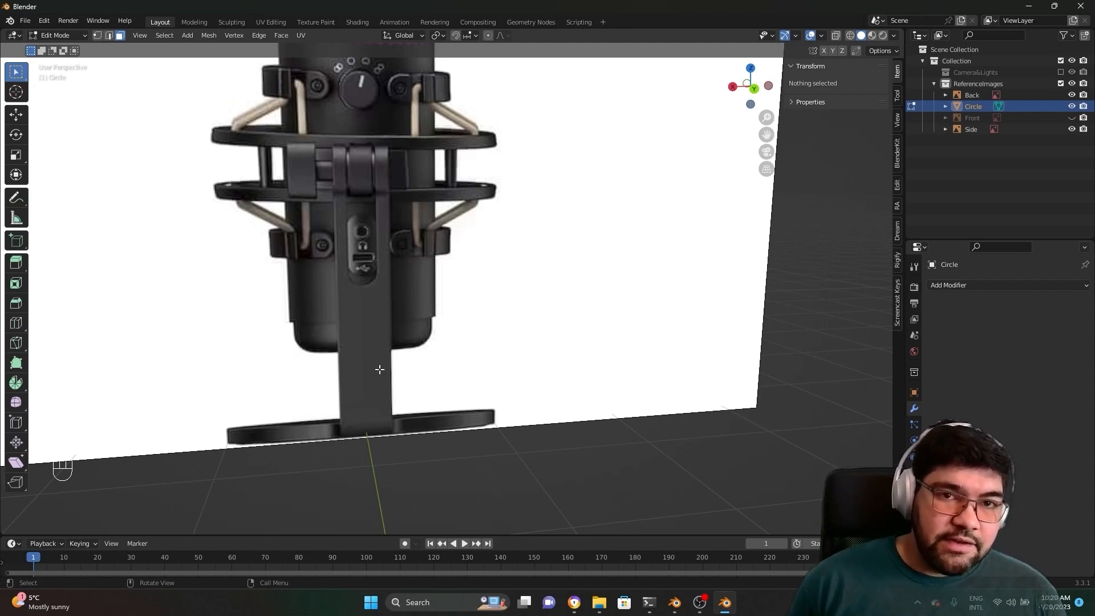
pyautogui.scroll(-1, 379, 369)
pyautogui.moveTo(379, 369); pyautogui.dragTo(223, 361, button='middle')
pyautogui.scroll(-2, 223, 361)
pyautogui.scroll(2, 222, 360)
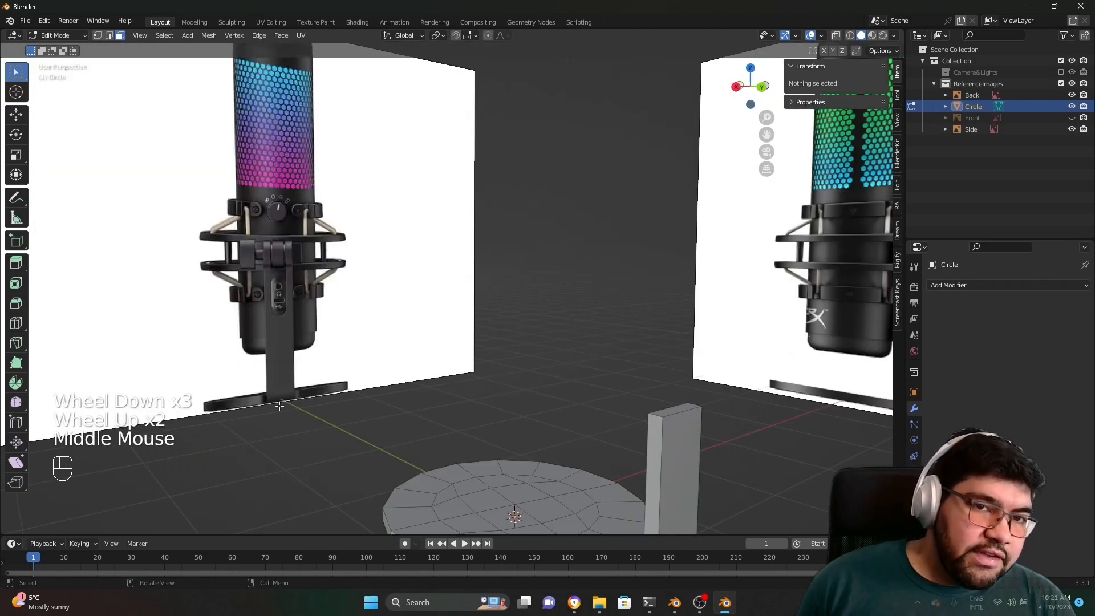
pyautogui.moveTo(279, 406); pyautogui.dragTo(447, 428, button='middle')
pyautogui.scroll(2, 447, 438)
pyautogui.scroll(1, 447, 437)
pyautogui.scroll(-2, 447, 437)
pyautogui.scroll(-2, 438, 401)
pyautogui.scroll(-2, 434, 399)
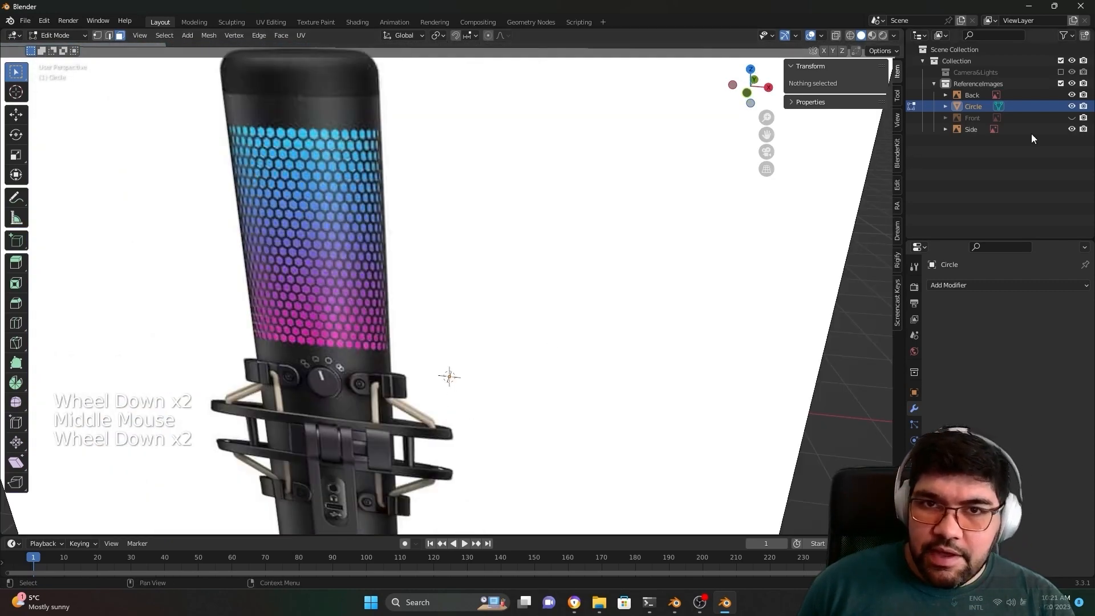
# Step: Hide the Back reference image and bring the whole disc and arm mesh into clear view
pyautogui.click(1071, 95)
pyautogui.scroll(3, 415, 423)
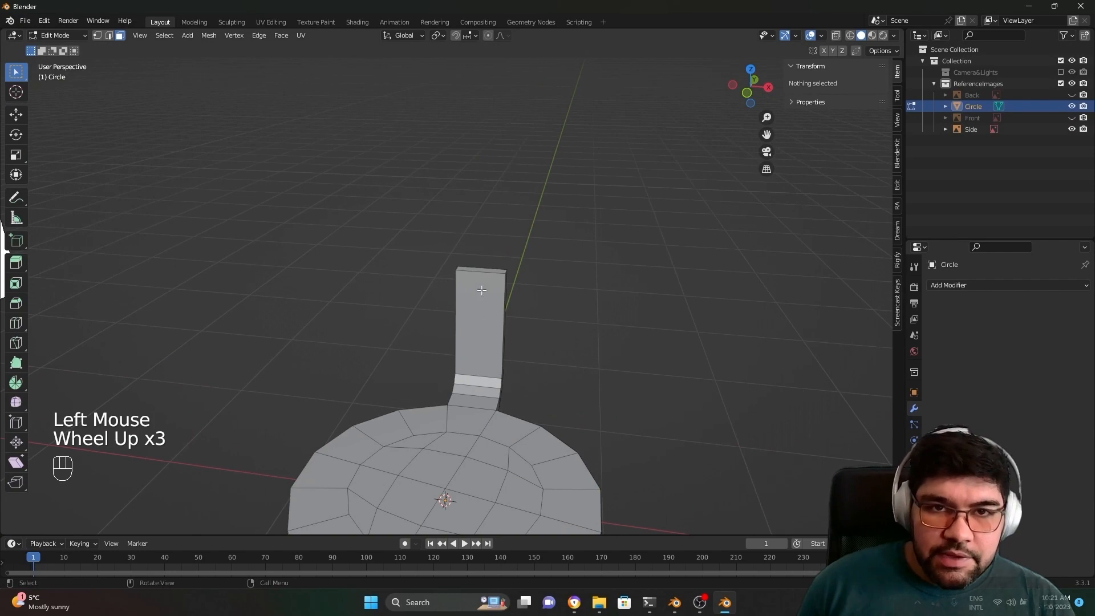
pyautogui.keyDown('shift'); pyautogui.moveTo(623, 435); pyautogui.dragTo(679, 279, button='middle'); pyautogui.keyUp('shift')
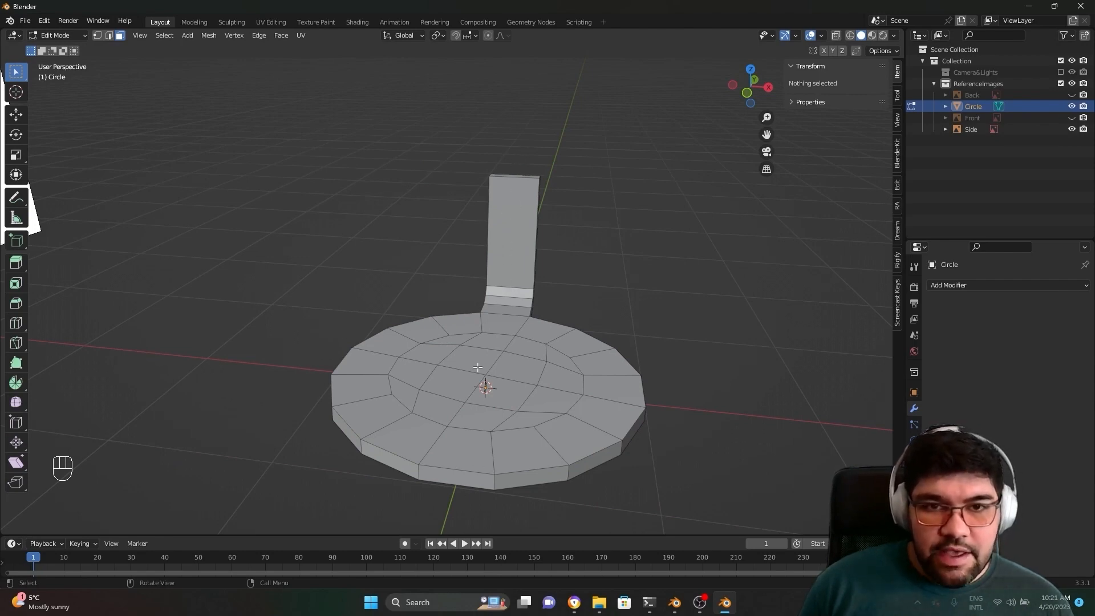
pyautogui.moveTo(477, 367); pyautogui.dragTo(511, 442, button='middle')
pyautogui.scroll(-2, 489, 496)
pyautogui.keyDown('shift'); pyautogui.moveTo(489, 496); pyautogui.dragTo(562, 359, button='middle'); pyautogui.keyUp('shift')
pyautogui.scroll(2, 606, 289)
pyautogui.keyDown('shift'); pyautogui.moveTo(606, 288); pyautogui.dragTo(607, 332, button='middle'); pyautogui.keyUp('shift')
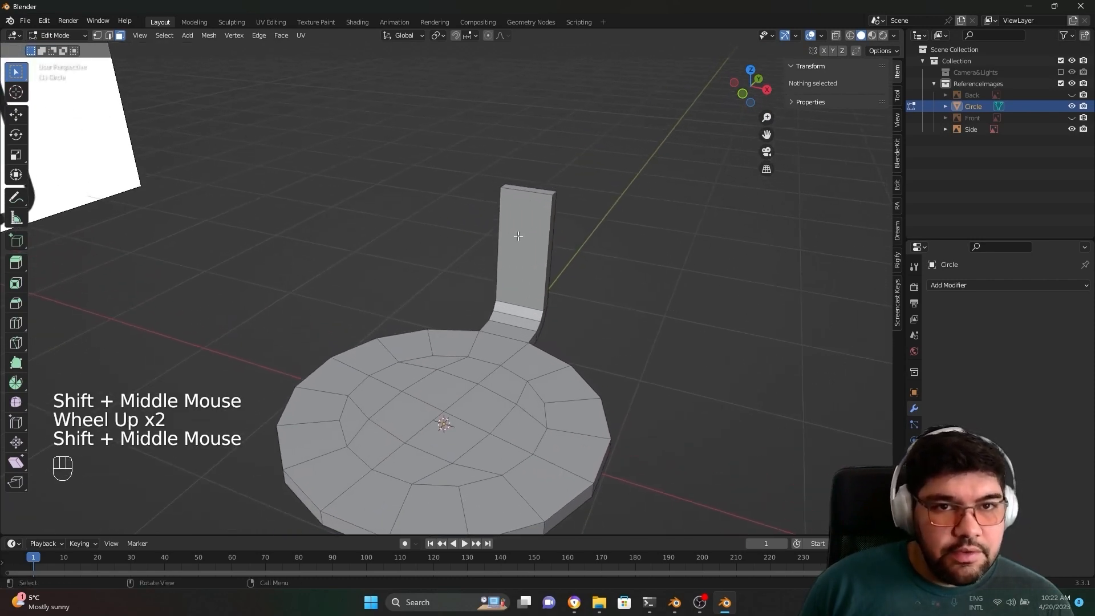
# Step: Try a single centred loop cut running along the arm and across the disc
pyautogui.press('ctrl')
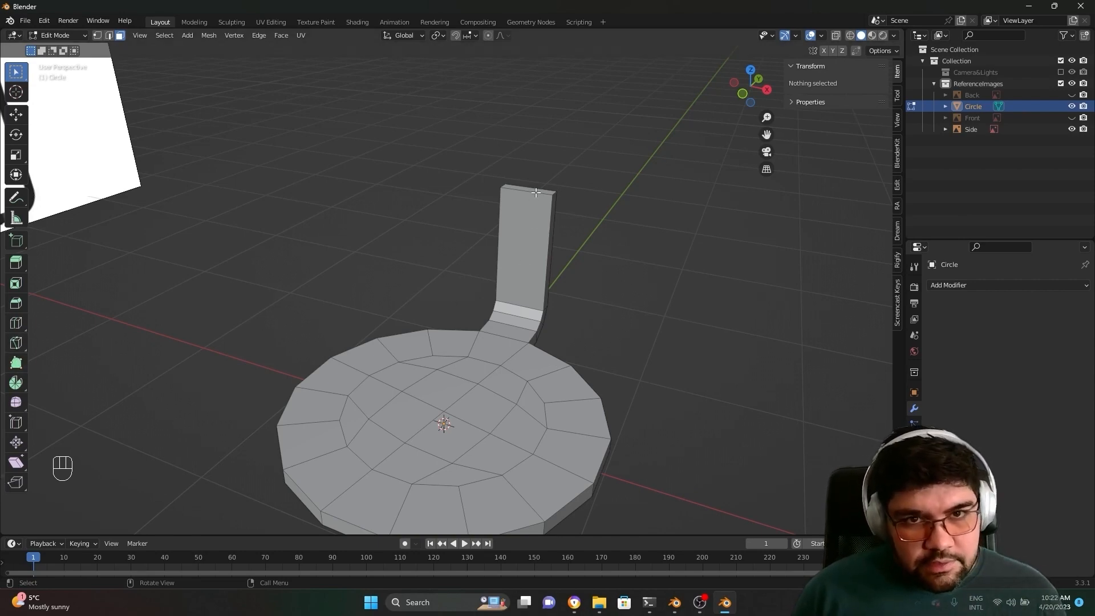
pyautogui.press('ctrl')
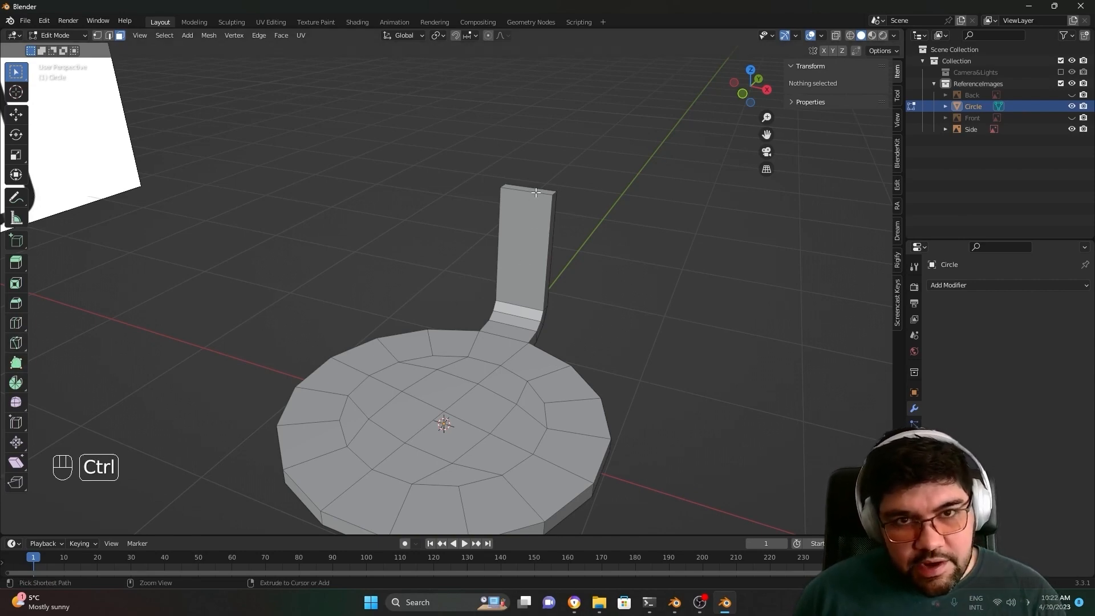
pyautogui.hotkey('ctrl', 'r')
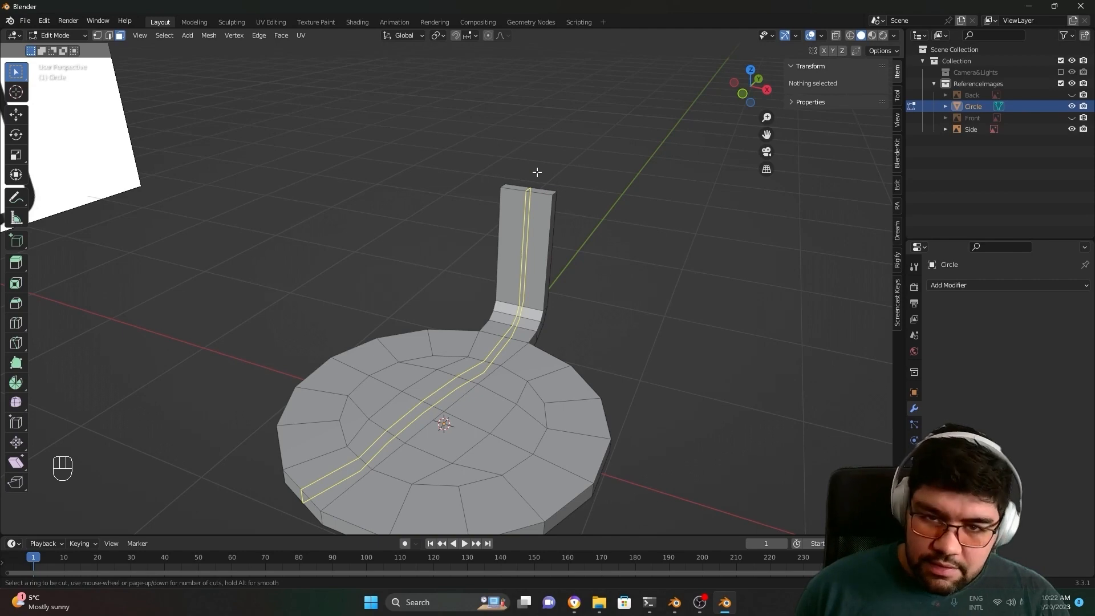
pyautogui.click(537, 172)
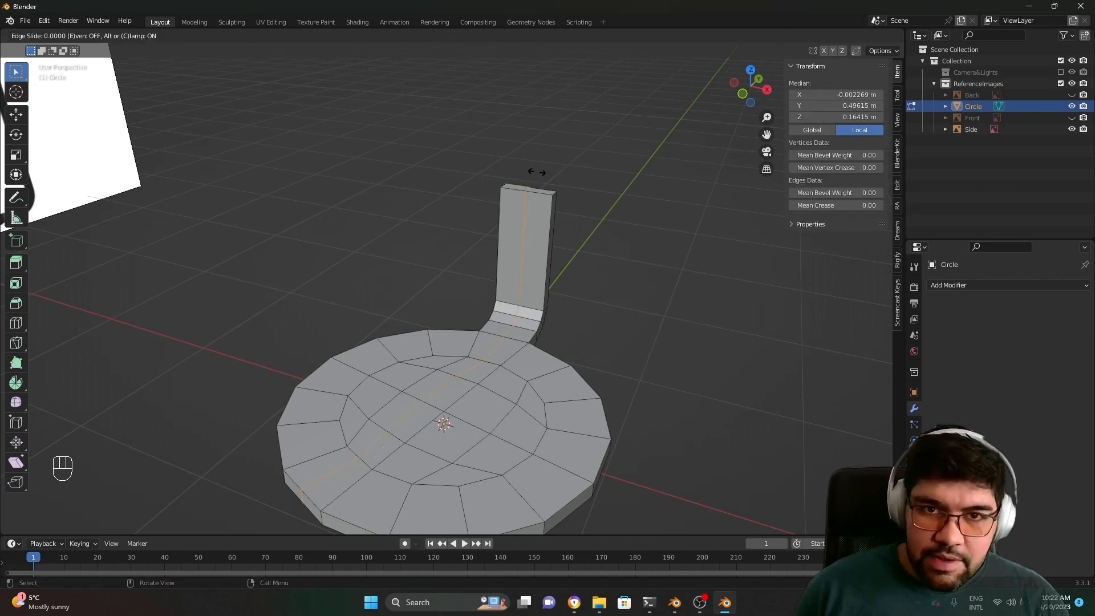
pyautogui.rightClick(516, 249)
# Step: Inspect the new edge loop's path over the arm and disc, and undo the loop cut
pyautogui.scroll(-2, 572, 368)
pyautogui.moveTo(571, 368); pyautogui.dragTo(630, 416, button='middle')
pyautogui.scroll(-1, 472, 357)
pyautogui.scroll(2, 384, 418)
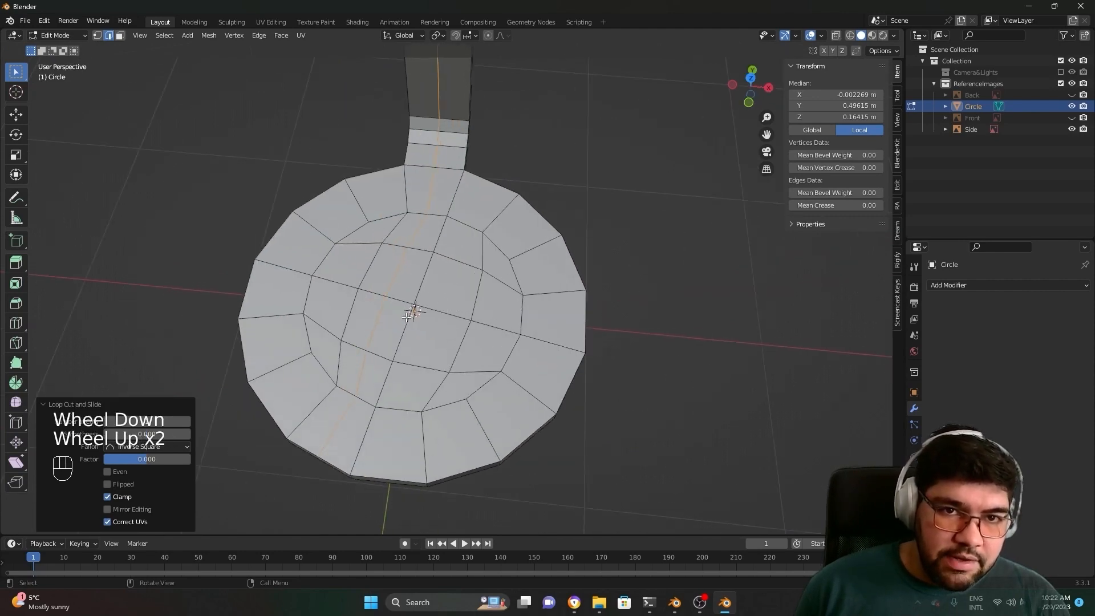
pyautogui.moveTo(384, 322); pyautogui.dragTo(488, 99, button='middle')
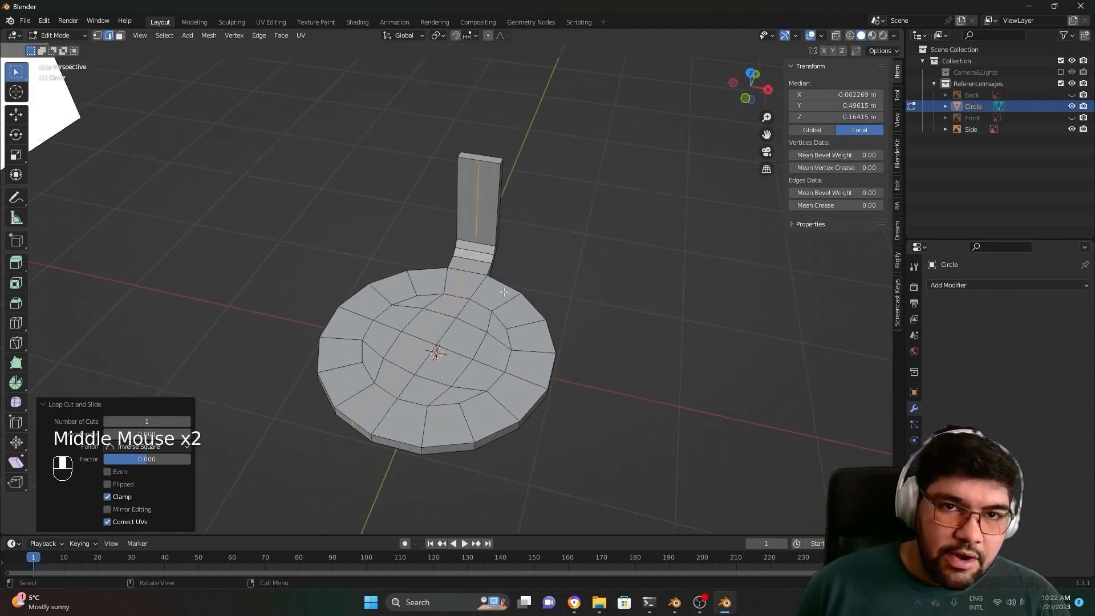
pyautogui.scroll(2, 487, 99)
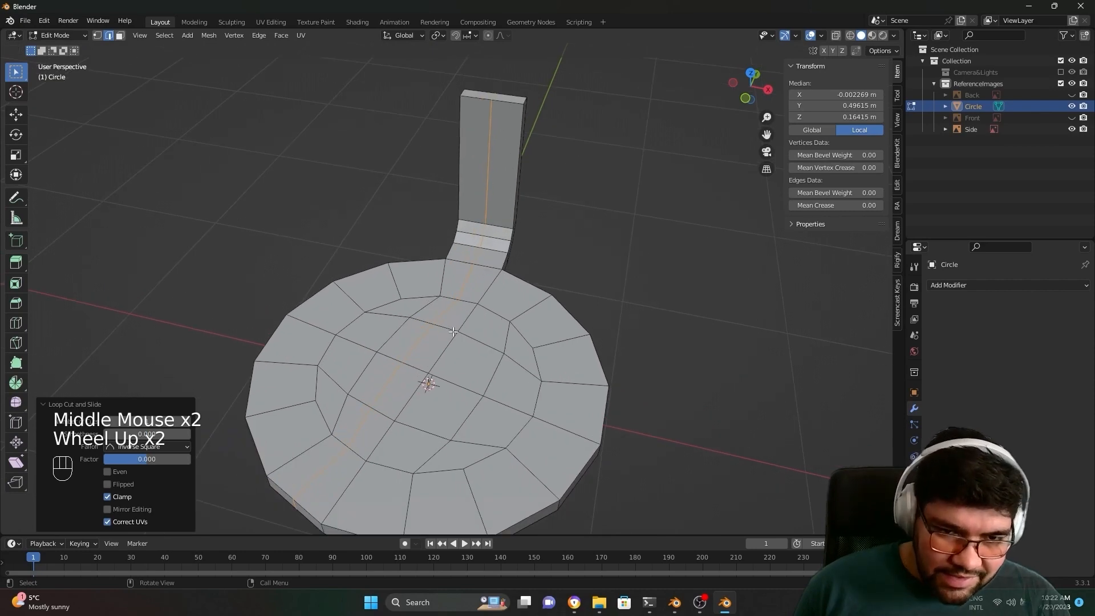
pyautogui.scroll(-2, 403, 429)
pyautogui.moveTo(399, 456); pyautogui.dragTo(477, 340, button='middle')
pyautogui.scroll(-1, 410, 371)
pyautogui.scroll(2, 462, 321)
pyautogui.hotkey('ctrl', 'z')
pyautogui.click(422, 317)
pyautogui.scroll(2, 485, 355)
pyautogui.keyDown('shift'); pyautogui.scroll(1, 485, 356); pyautogui.keyUp('shift')
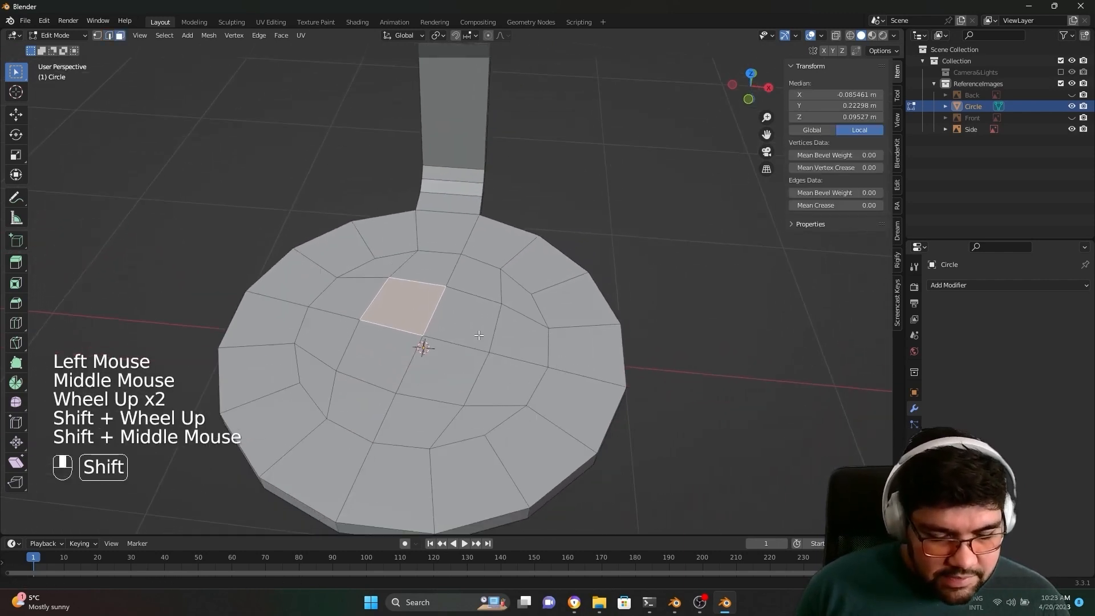
pyautogui.press('3')
pyautogui.click(465, 319)
pyautogui.keyDown('shift'); pyautogui.click(441, 370); pyautogui.keyUp('shift')
pyautogui.keyDown('shift'); pyautogui.click(376, 356); pyautogui.keyUp('shift')
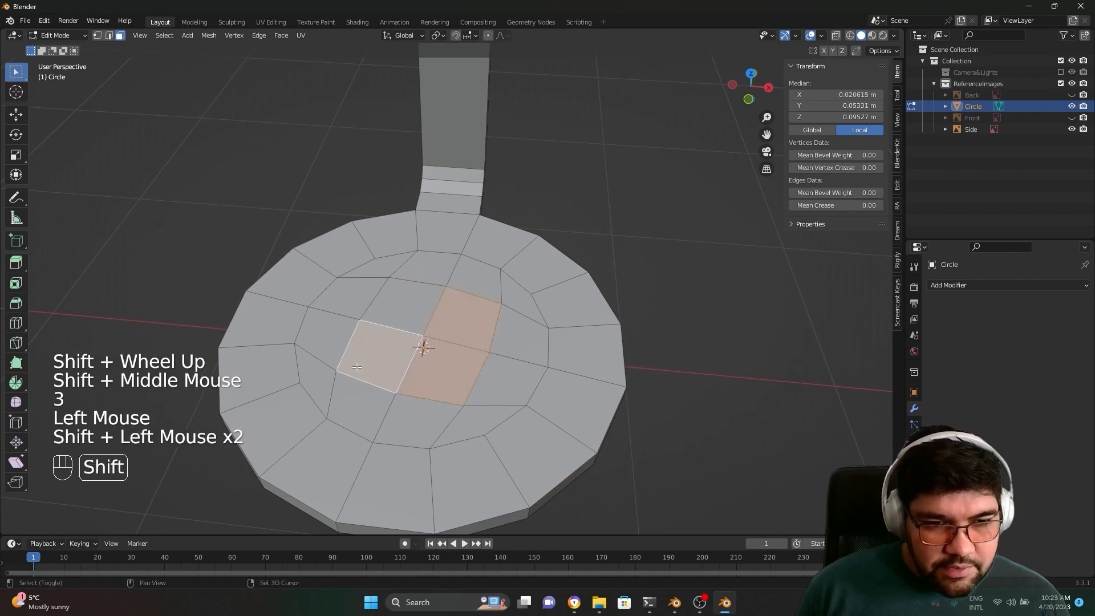
pyautogui.keyDown('shift'); pyautogui.click(360, 405); pyautogui.keyUp('shift')
pyautogui.keyDown('shift'); pyautogui.click(303, 378); pyautogui.keyUp('shift')
pyautogui.keyDown('shift'); pyautogui.click(326, 337); pyautogui.keyUp('shift')
# Step: Select all faces inside the inner ring on the disc's upper surface and delete them
pyautogui.click(405, 308)
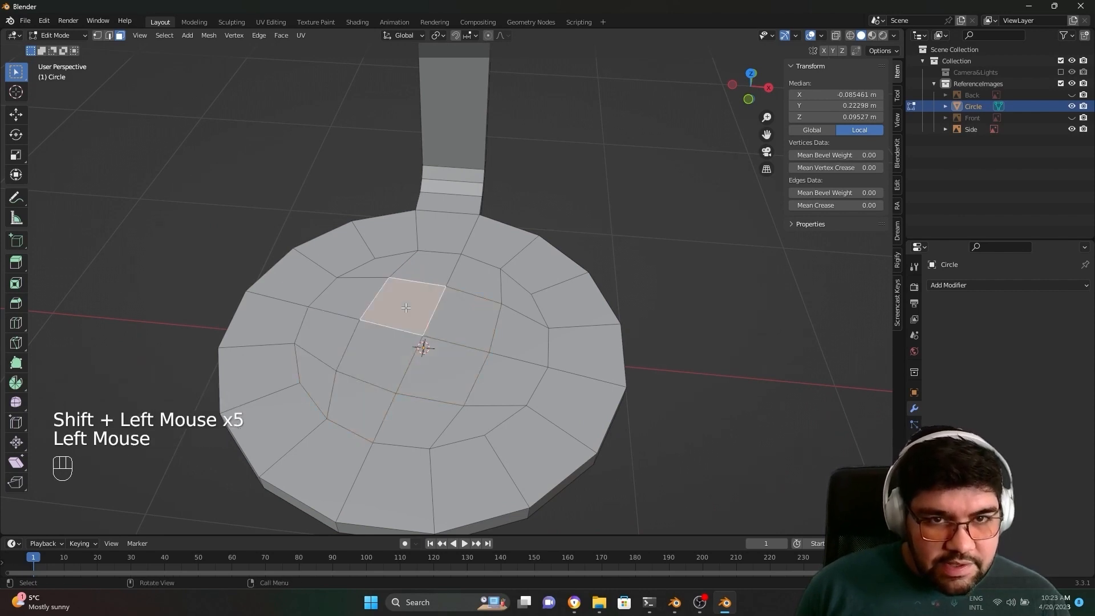
pyautogui.keyDown('shift'); pyautogui.click(363, 294); pyautogui.keyUp('shift')
pyautogui.keyDown('shift'); pyautogui.click(348, 299); pyautogui.keyUp('shift')
pyautogui.keyDown('shift'); pyautogui.click(315, 379); pyautogui.keyUp('shift')
pyautogui.keyDown('shift'); pyautogui.click(316, 380); pyautogui.keyUp('shift')
pyautogui.keyDown('shift'); pyautogui.click(361, 405); pyautogui.keyUp('shift')
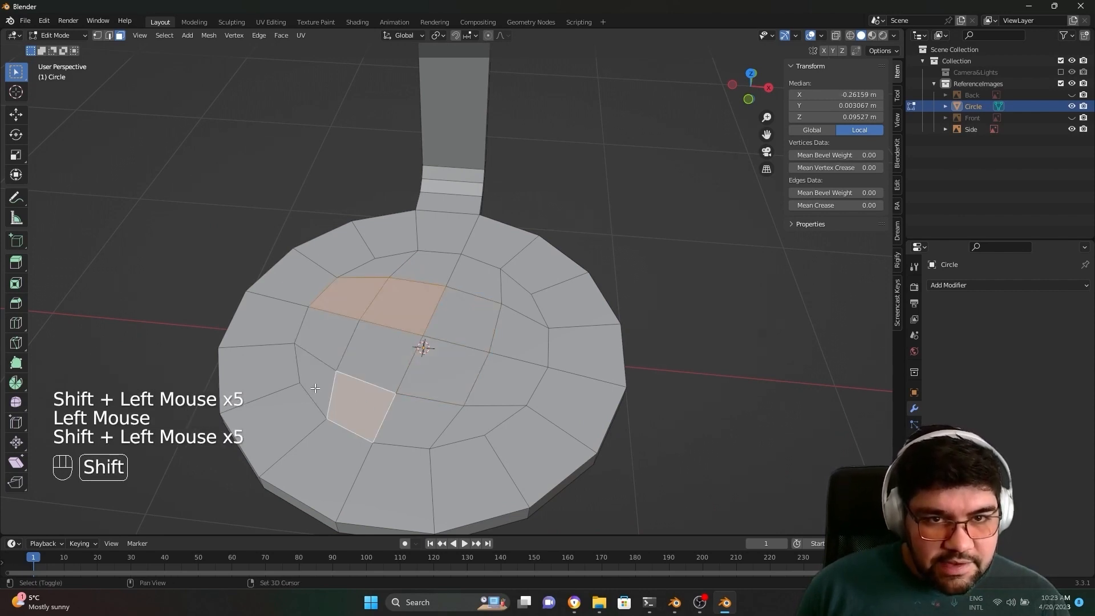
pyautogui.keyDown('shift'); pyautogui.click(315, 379); pyautogui.keyUp('shift')
pyautogui.keyDown('shift'); pyautogui.click(330, 332); pyautogui.keyUp('shift')
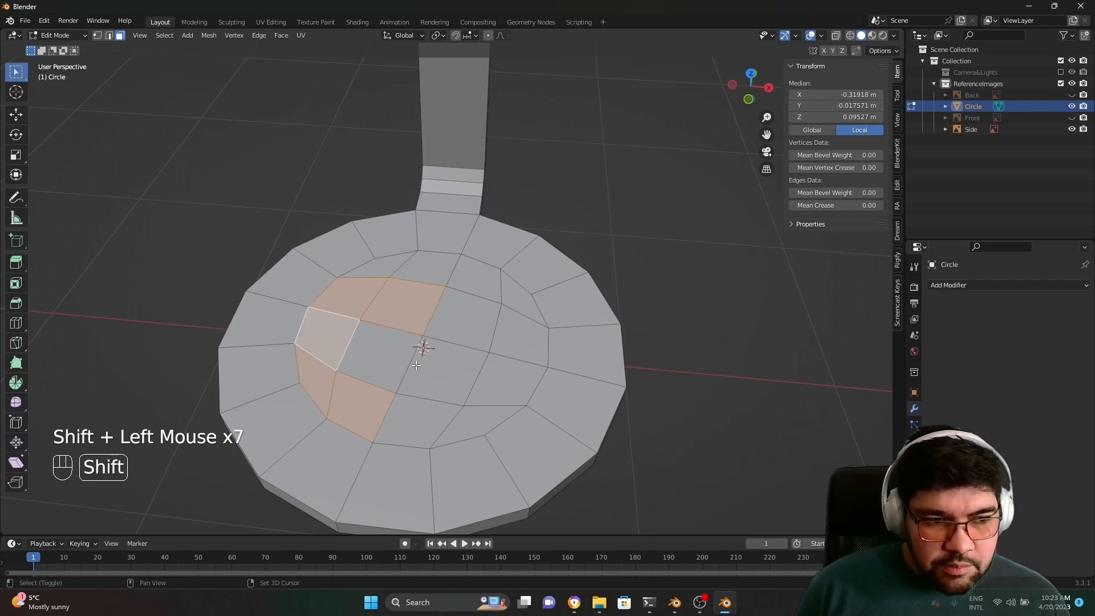
pyautogui.keyDown('shift'); pyautogui.click(379, 360); pyautogui.keyUp('shift')
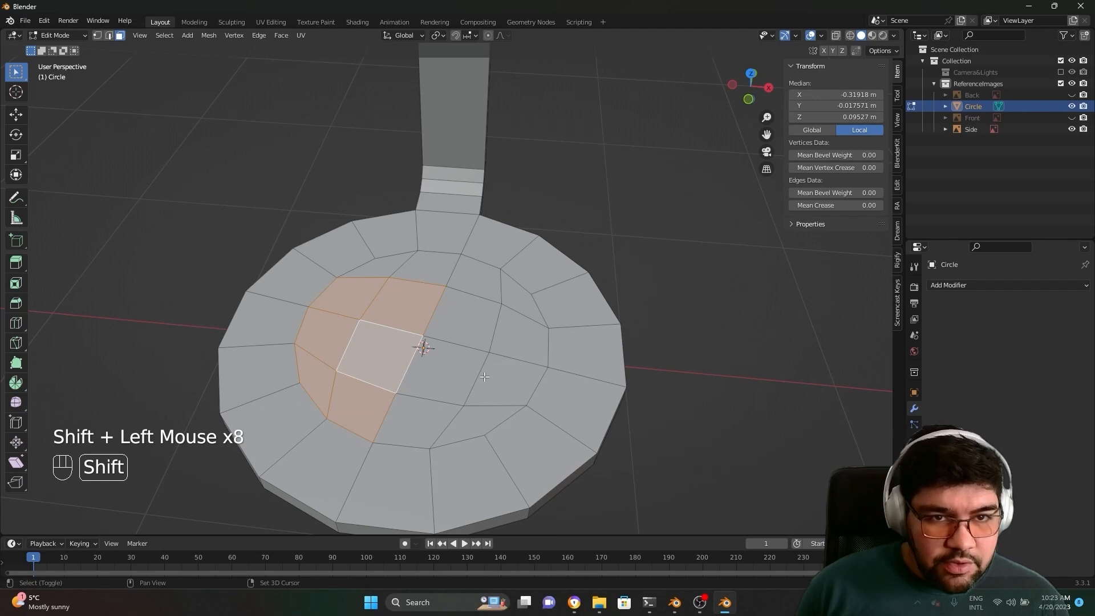
pyautogui.keyDown('shift'); pyautogui.click(393, 432); pyautogui.keyUp('shift')
pyautogui.keyDown('shift'); pyautogui.click(476, 424); pyautogui.keyUp('shift')
pyautogui.keyDown('shift'); pyautogui.click(504, 381); pyautogui.keyUp('shift')
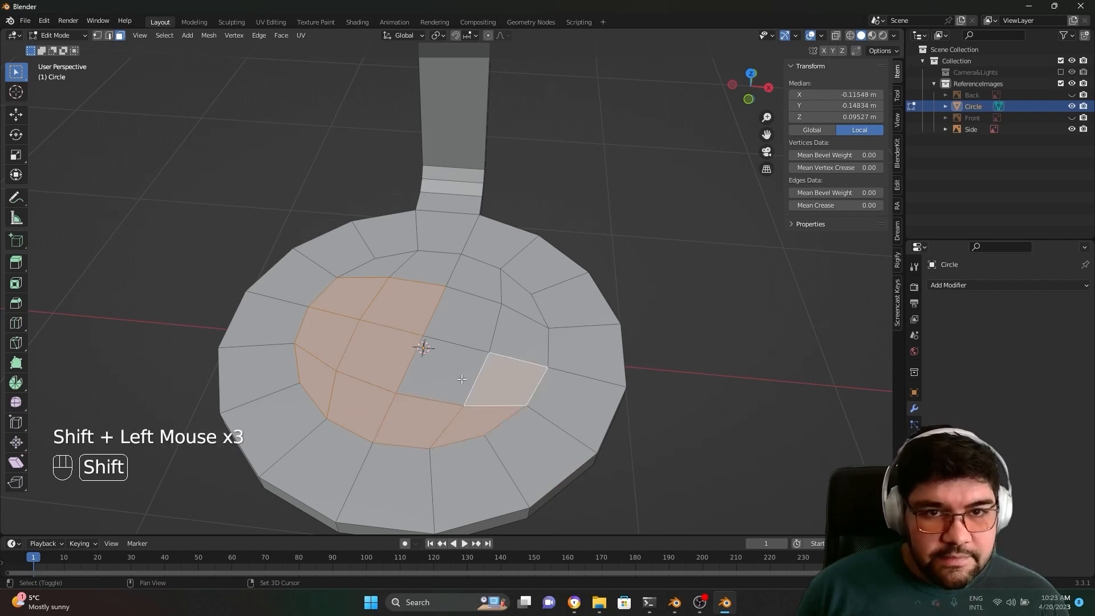
pyautogui.keyDown('shift'); pyautogui.click(445, 376); pyautogui.keyUp('shift')
pyautogui.keyDown('shift'); pyautogui.click(460, 323); pyautogui.keyUp('shift')
pyautogui.keyDown('shift'); pyautogui.click(516, 317); pyautogui.keyUp('shift')
pyautogui.keyDown('shift'); pyautogui.click(520, 297); pyautogui.keyUp('shift')
pyautogui.keyDown('shift'); pyautogui.click(477, 279); pyautogui.keyUp('shift')
pyautogui.keyDown('shift'); pyautogui.click(444, 278); pyautogui.keyUp('shift')
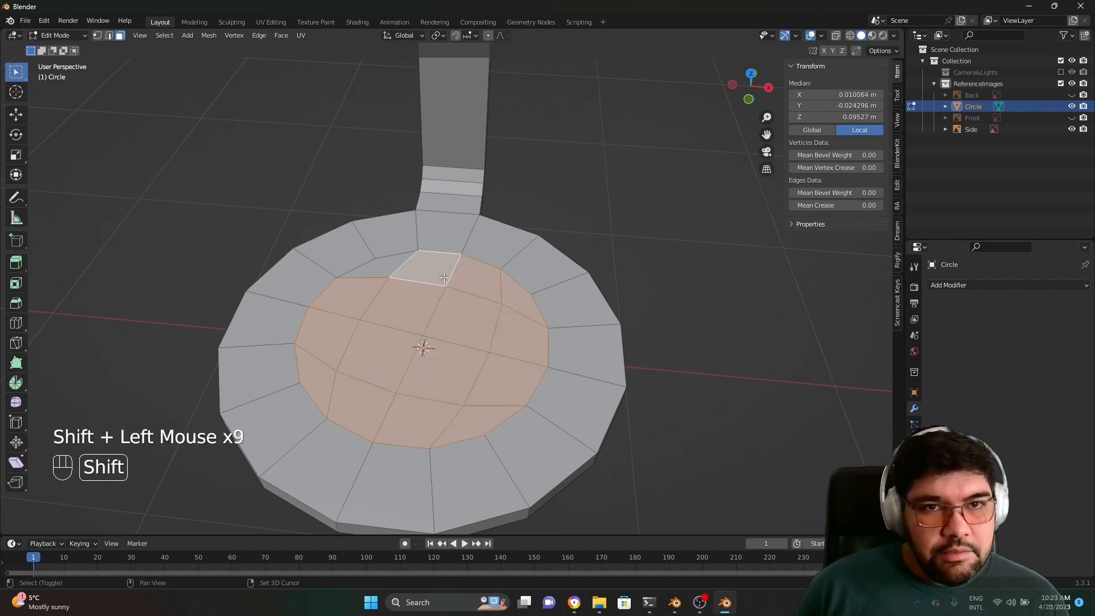
pyautogui.keyDown('shift'); pyautogui.click(385, 269); pyautogui.keyUp('shift')
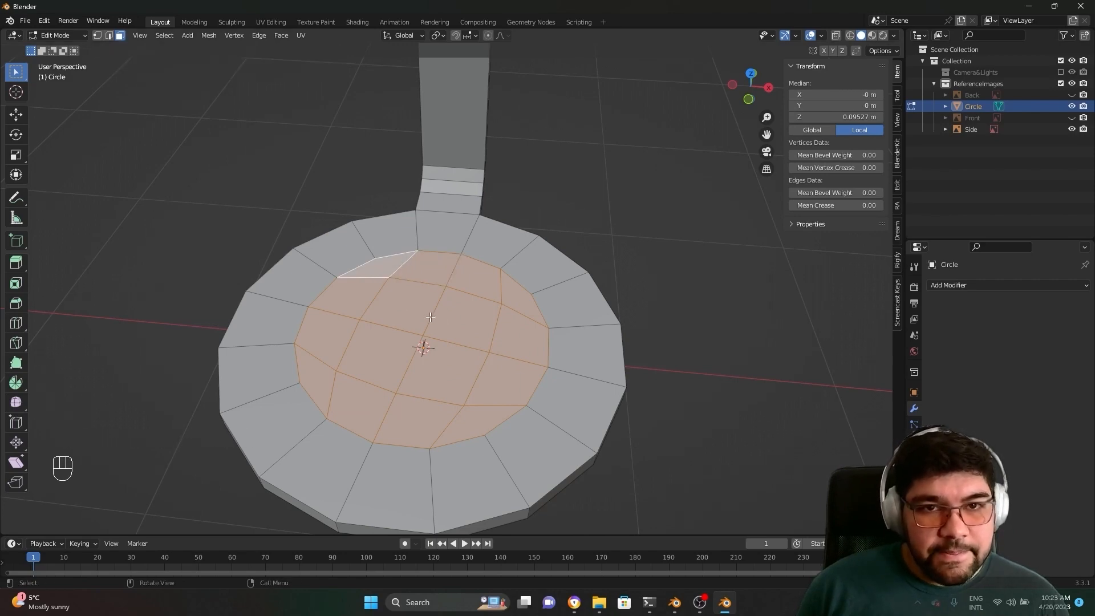
pyautogui.scroll(-2, 439, 325)
pyautogui.moveTo(439, 325)
pyautogui.mouseDown(button='middle')
pyautogui.moveTo(456, 354)
pyautogui.moveTo(444, 321)
pyautogui.mouseUp(button='middle')
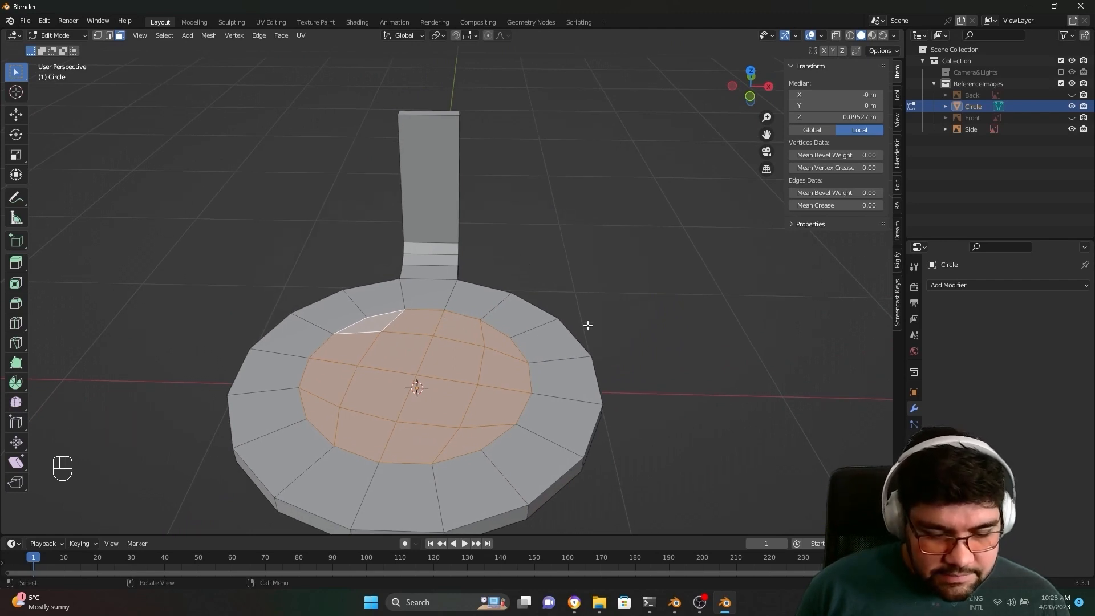
pyautogui.press('x')
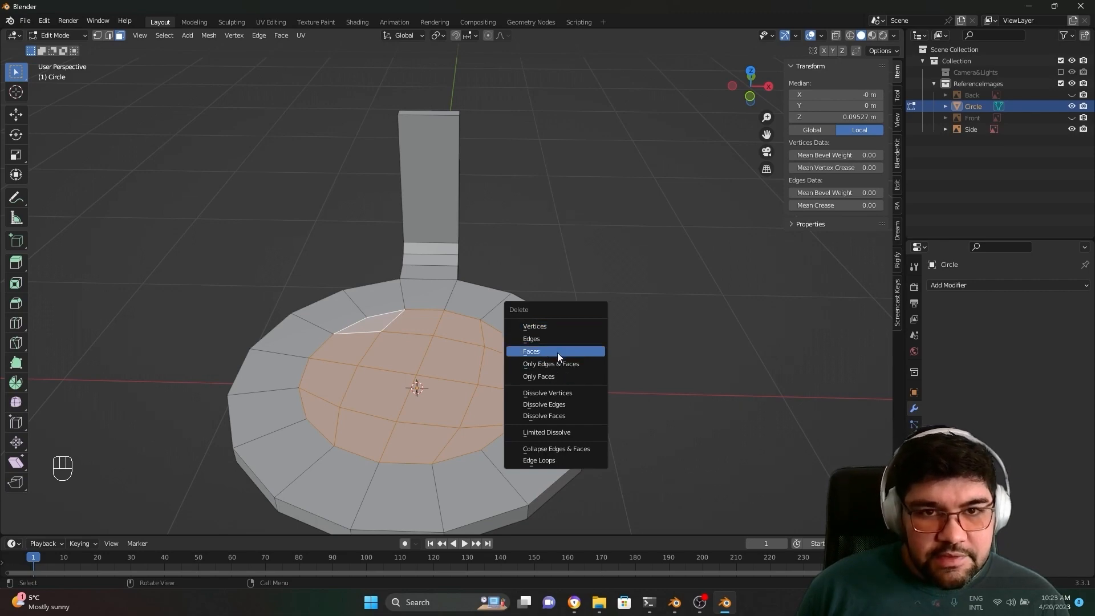
pyautogui.click(556, 351)
# Step: Select all faces inside the inner ring on the disc's underside and delete them, leaving an open ring
pyautogui.scroll(-2, 445, 369)
pyautogui.moveTo(446, 370); pyautogui.dragTo(489, 378, button='middle')
pyautogui.moveTo(513, 450); pyautogui.dragTo(372, 415, button='middle')
pyautogui.click(352, 325)
pyautogui.scroll(-2, 352, 325)
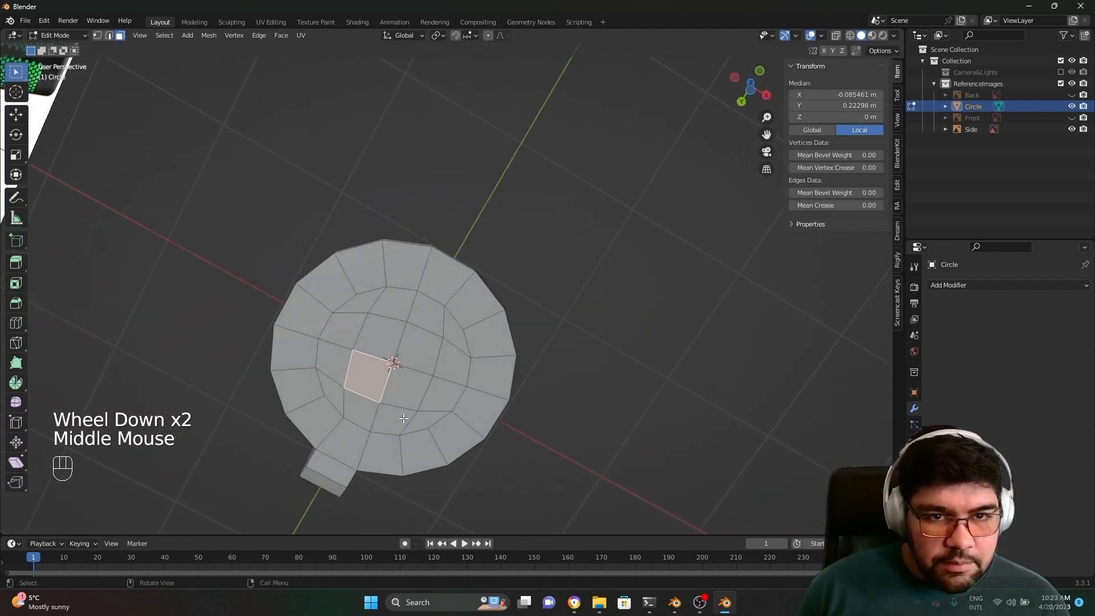
pyautogui.scroll(1, 402, 395)
pyautogui.keyDown('shift'); pyautogui.click(394, 419); pyautogui.keyUp('shift')
pyautogui.keyDown('shift'); pyautogui.click(393, 419); pyautogui.keyUp('shift')
pyautogui.keyDown('shift'); pyautogui.click(383, 447); pyautogui.keyUp('shift')
pyautogui.keyDown('shift'); pyautogui.click(342, 434); pyautogui.keyUp('shift')
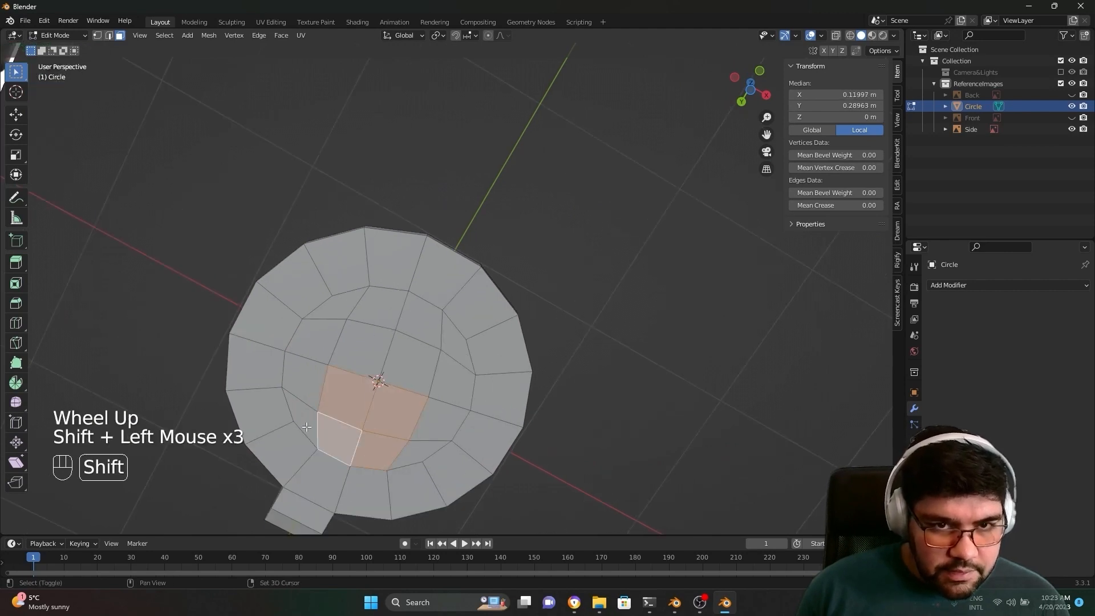
pyautogui.keyDown('shift'); pyautogui.click(303, 410); pyautogui.keyUp('shift')
pyautogui.keyDown('shift'); pyautogui.click(307, 372); pyautogui.keyUp('shift')
pyautogui.keyDown('shift'); pyautogui.click(321, 339); pyautogui.keyUp('shift')
pyautogui.keyDown('shift'); pyautogui.click(364, 343); pyautogui.keyUp('shift')
pyautogui.keyDown('shift'); pyautogui.click(390, 311); pyautogui.keyUp('shift')
pyautogui.keyDown('shift'); pyautogui.click(420, 322); pyautogui.keyUp('shift')
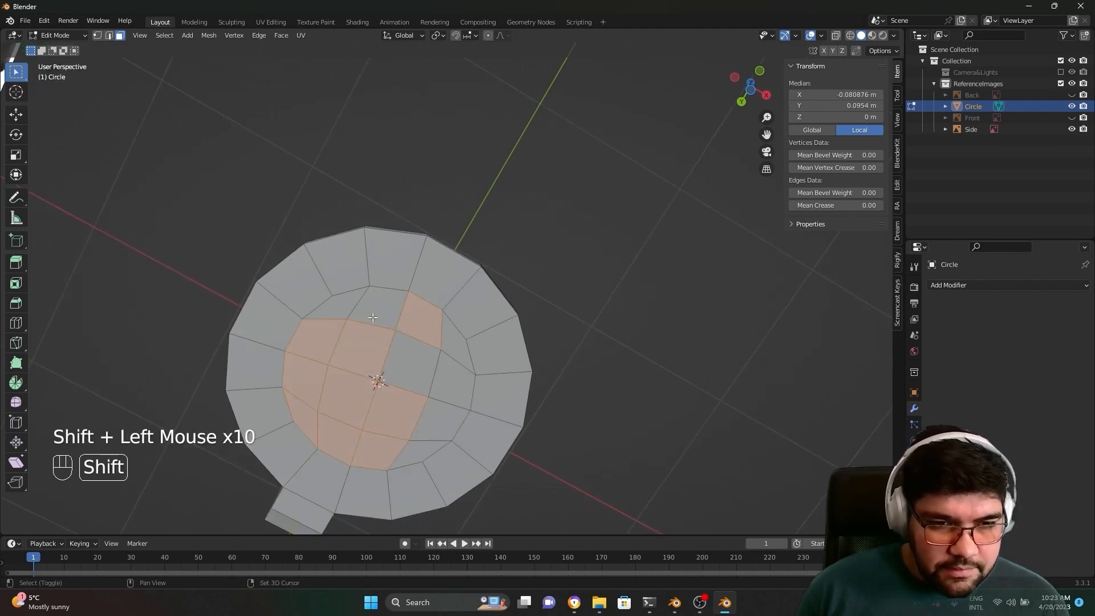
pyautogui.keyDown('shift'); pyautogui.click(411, 361); pyautogui.keyUp('shift')
pyautogui.keyDown('shift'); pyautogui.click(410, 356); pyautogui.keyUp('shift')
pyautogui.keyDown('shift'); pyautogui.click(379, 306); pyautogui.keyUp('shift')
pyautogui.keyDown('shift'); pyautogui.click(335, 305); pyautogui.keyUp('shift')
pyautogui.keyDown('shift'); pyautogui.click(454, 345); pyautogui.keyUp('shift')
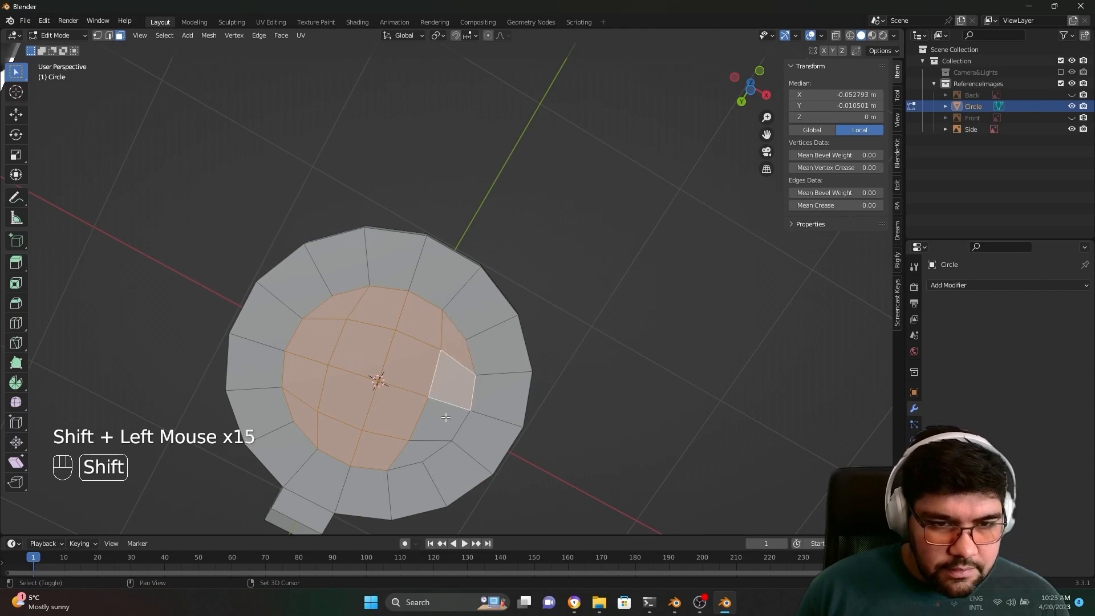
pyautogui.keyDown('shift'); pyautogui.click(453, 391); pyautogui.keyUp('shift')
pyautogui.keyDown('shift'); pyautogui.click(431, 427); pyautogui.keyUp('shift')
pyautogui.press('x')
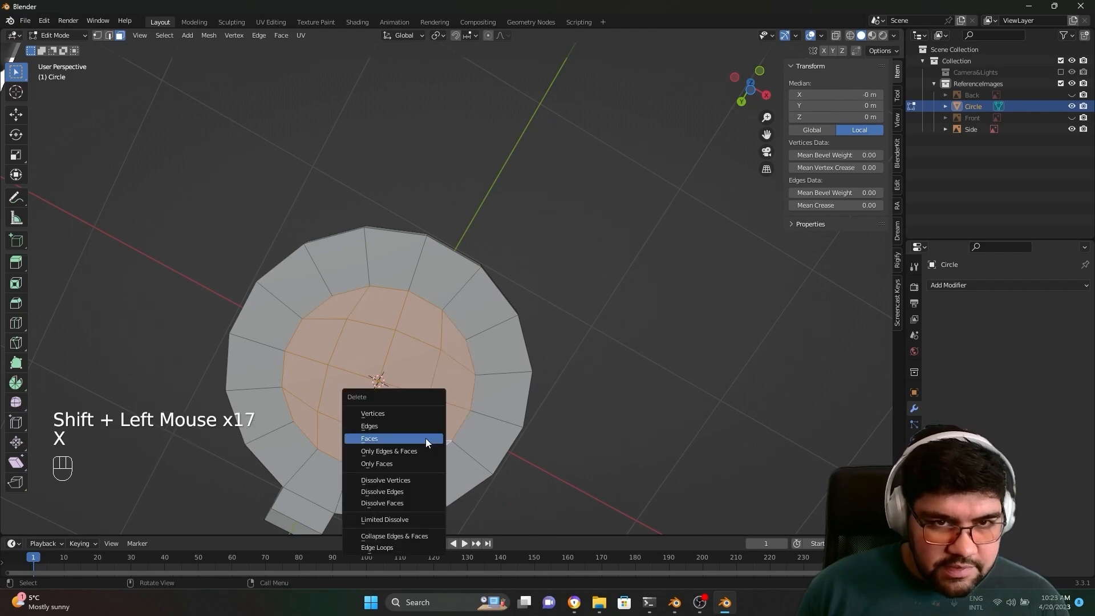
pyautogui.click(395, 440)
# Step: Switch to edge selection and select the complete upper edge loop around the central hole of the disc
pyautogui.scroll(-1, 393, 443)
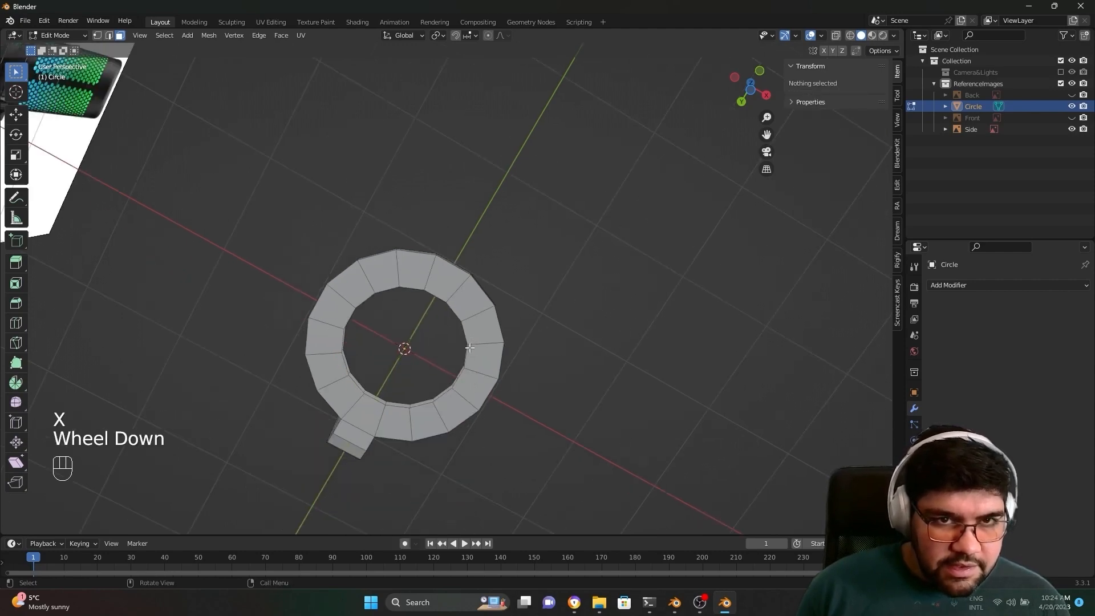
pyautogui.moveTo(394, 442); pyautogui.dragTo(513, 376, button='middle')
pyautogui.scroll(3, 477, 422)
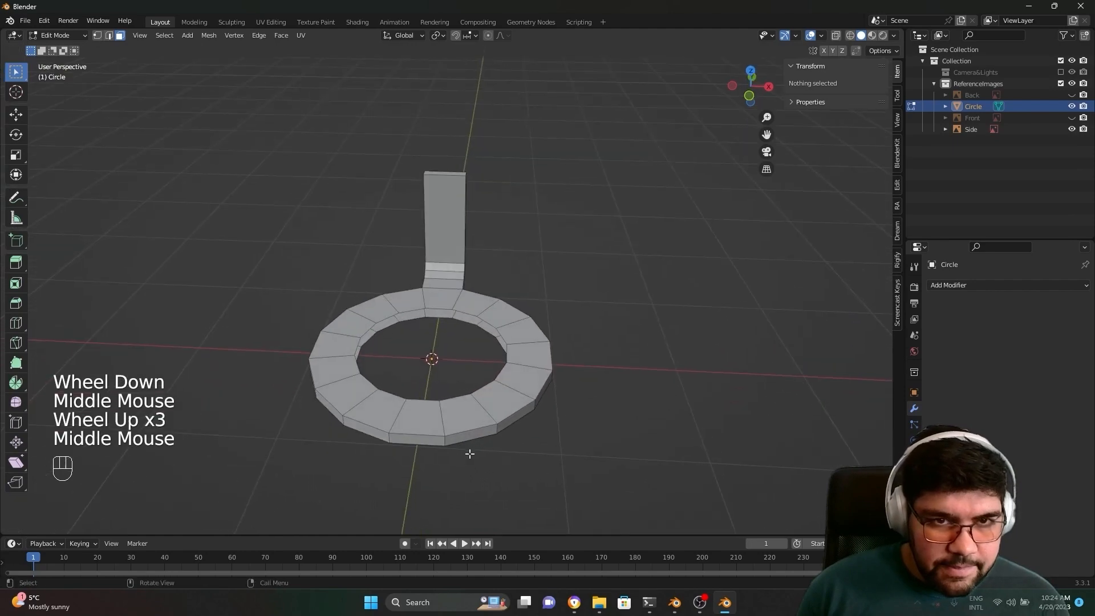
pyautogui.click(533, 346)
pyautogui.press('2')
pyautogui.click(525, 353)
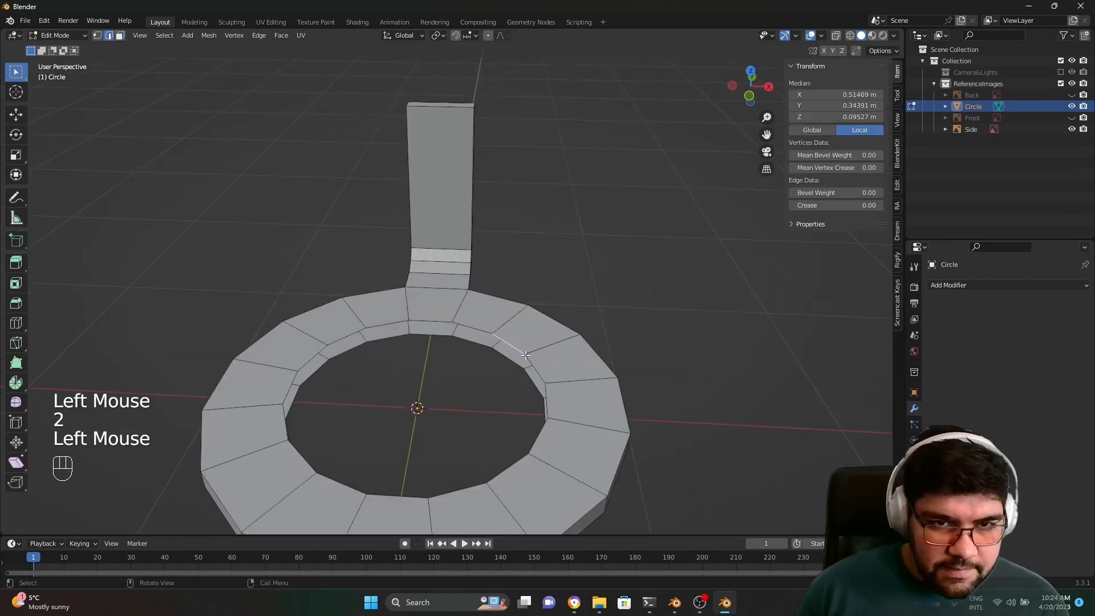
pyautogui.moveTo(529, 365); pyautogui.dragTo(542, 292, button='middle')
pyautogui.scroll(1, 558, 311)
pyautogui.scroll(-2, 559, 311)
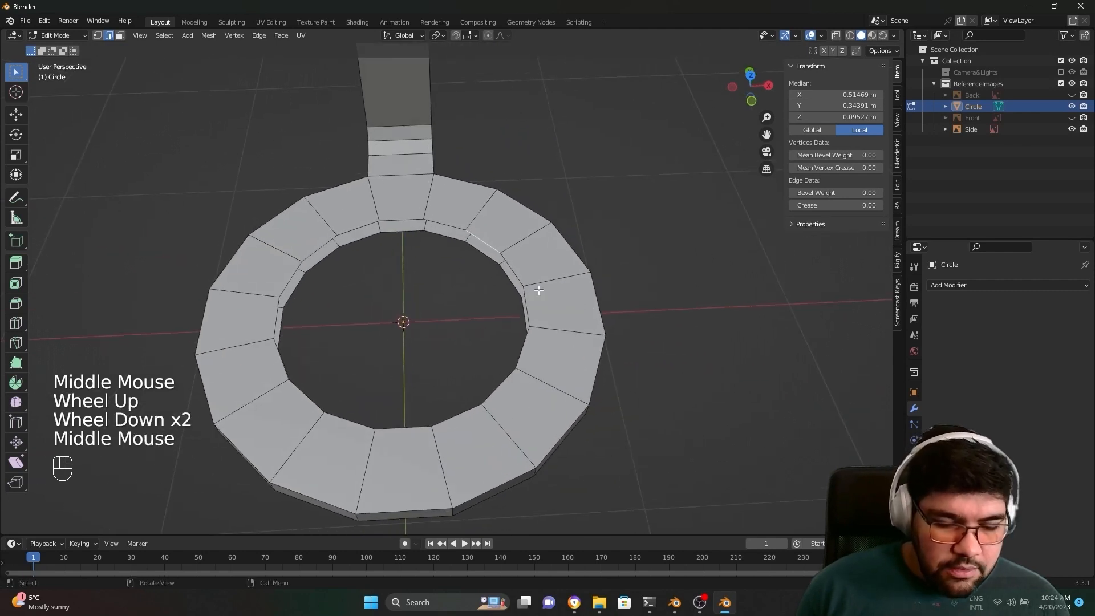
pyautogui.scroll(1, 538, 290)
pyautogui.click(532, 285)
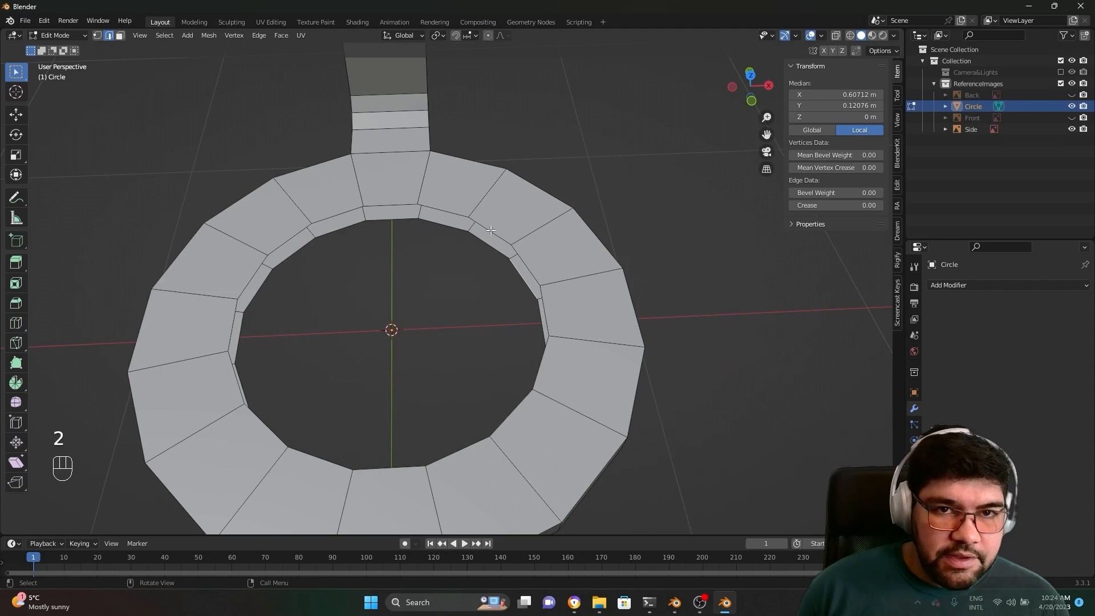
pyautogui.click(518, 248)
pyautogui.press('alt')
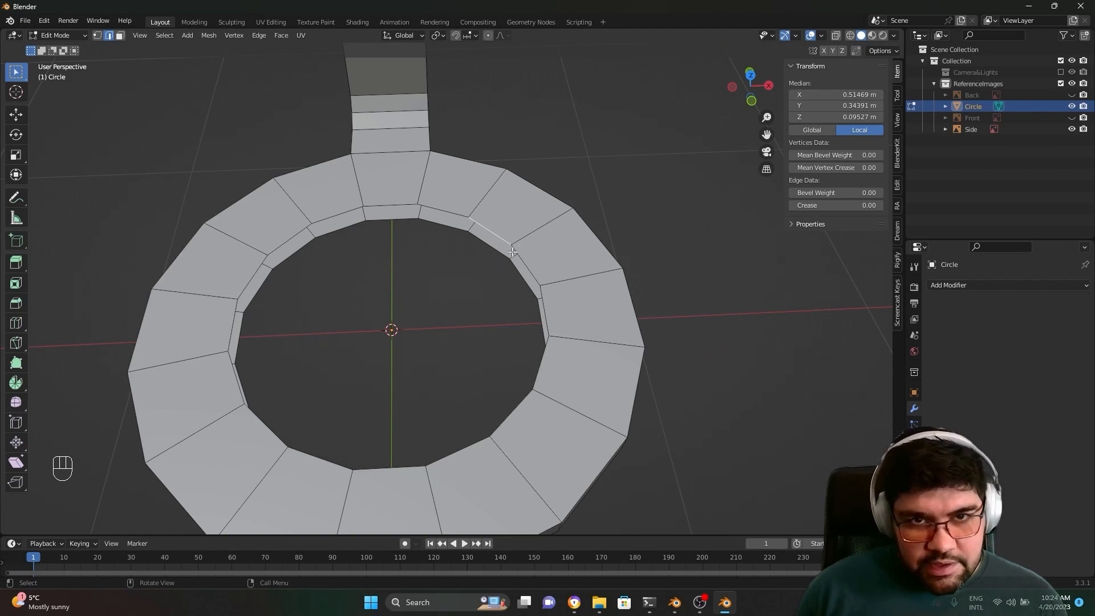
pyautogui.press('alt')
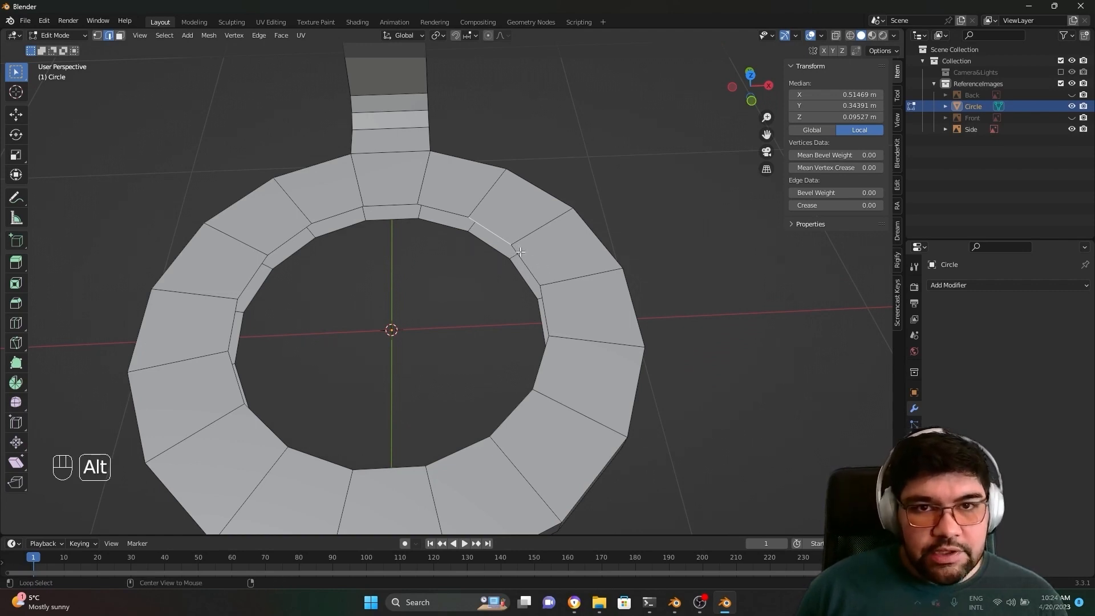
pyautogui.keyDown('alt'); pyautogui.click(533, 266); pyautogui.keyUp('alt')
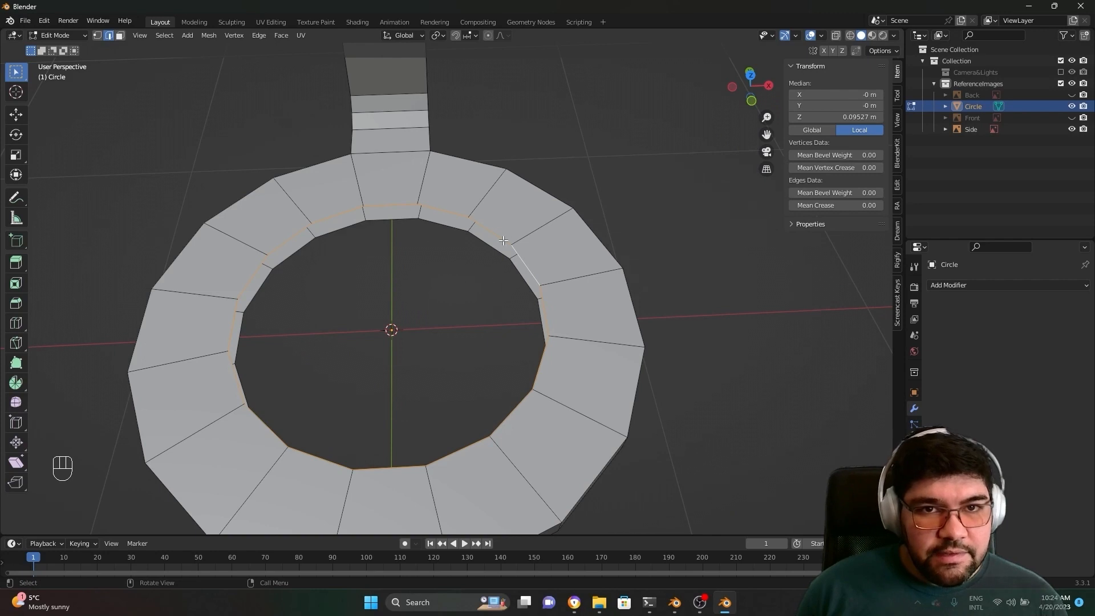
pyautogui.click(511, 250)
pyautogui.keyDown('shift'); pyautogui.click(541, 309); pyautogui.keyUp('shift')
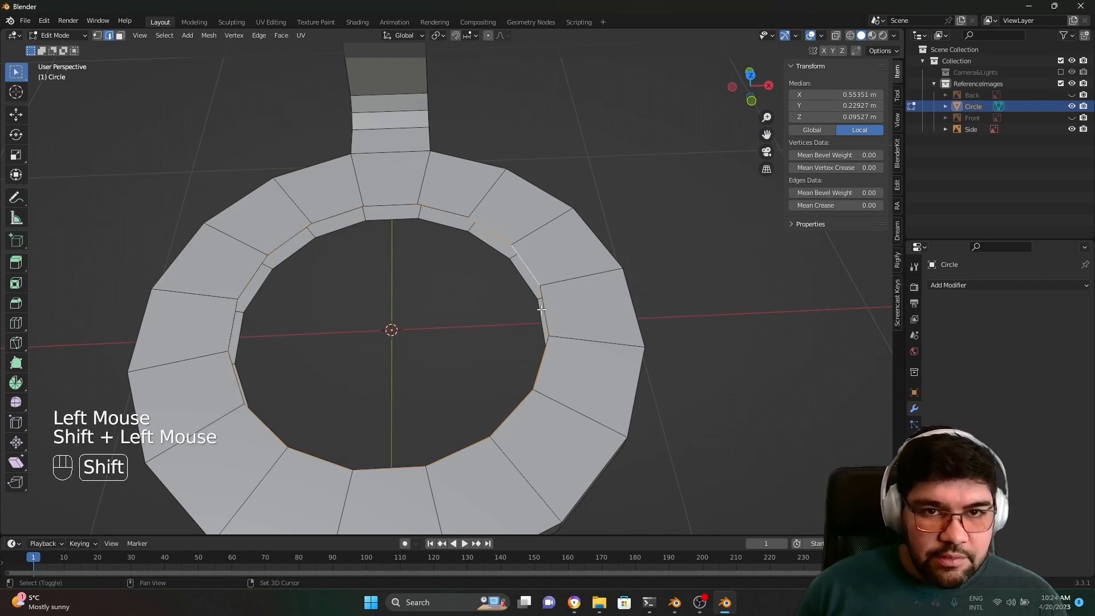
pyautogui.keyDown('shift'); pyautogui.click(525, 272); pyautogui.keyUp('shift')
pyautogui.keyDown('shift'); pyautogui.click(546, 362); pyautogui.keyUp('shift')
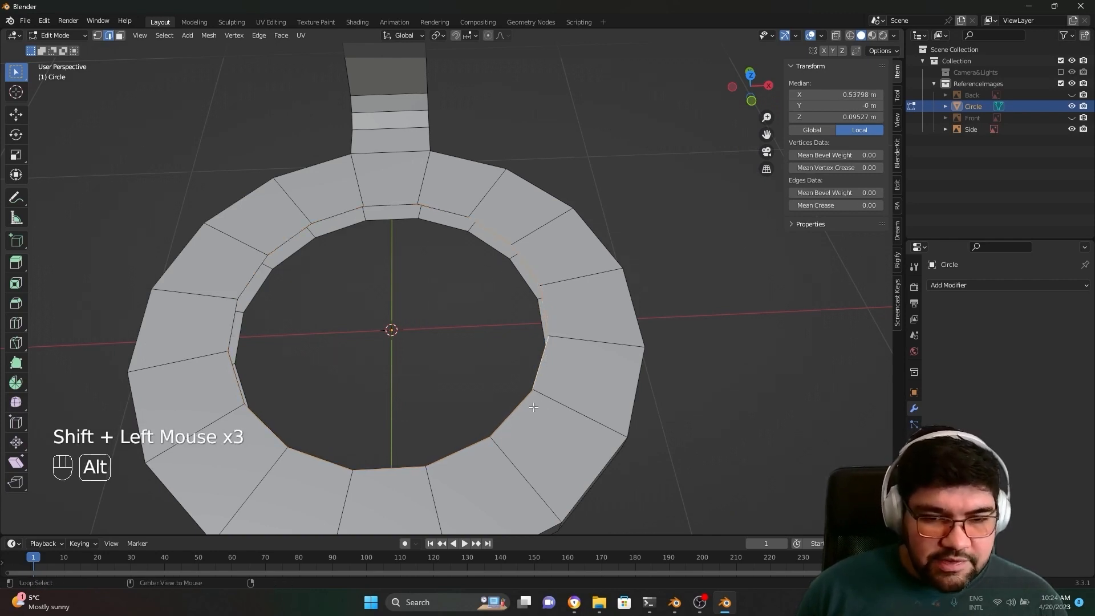
# Step: Loop-select the upper rim of the disc's central hole again and fill it with a single face
pyautogui.keyDown('alt'); pyautogui.click(522, 397); pyautogui.keyUp('alt')
pyautogui.moveTo(472, 407); pyautogui.dragTo(478, 348, button='middle')
pyautogui.scroll(-2, 515, 409)
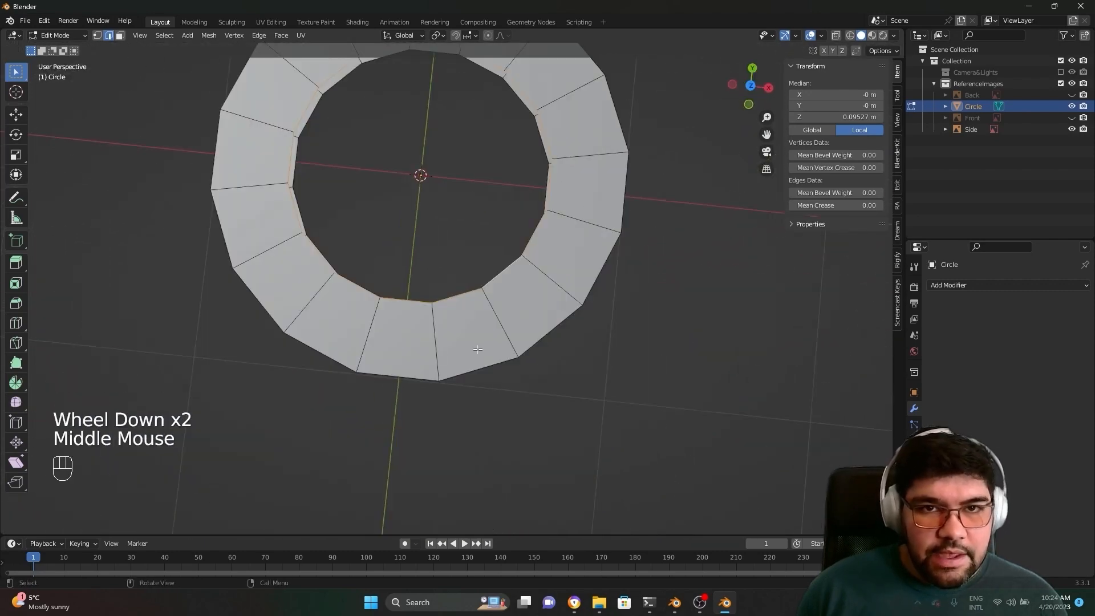
pyautogui.scroll(1, 477, 347)
pyautogui.moveTo(371, 118); pyautogui.dragTo(544, 301, button='middle')
pyautogui.press('f')
# Step: Loop-select the hole's rim on the underside of the disc and fill it with a single face
pyautogui.scroll(-1, 559, 411)
pyautogui.scroll(-2, 561, 458)
pyautogui.scroll(-2, 544, 301)
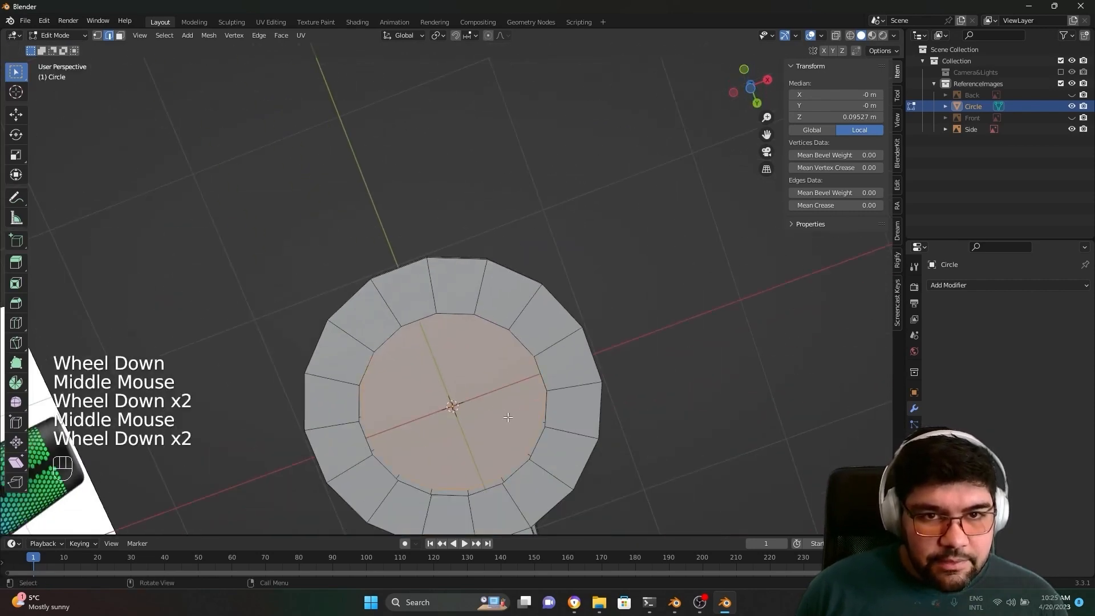
pyautogui.click(642, 452)
pyautogui.moveTo(643, 452); pyautogui.dragTo(561, 377, button='middle')
pyautogui.scroll(1, 570, 479)
pyautogui.click(562, 377)
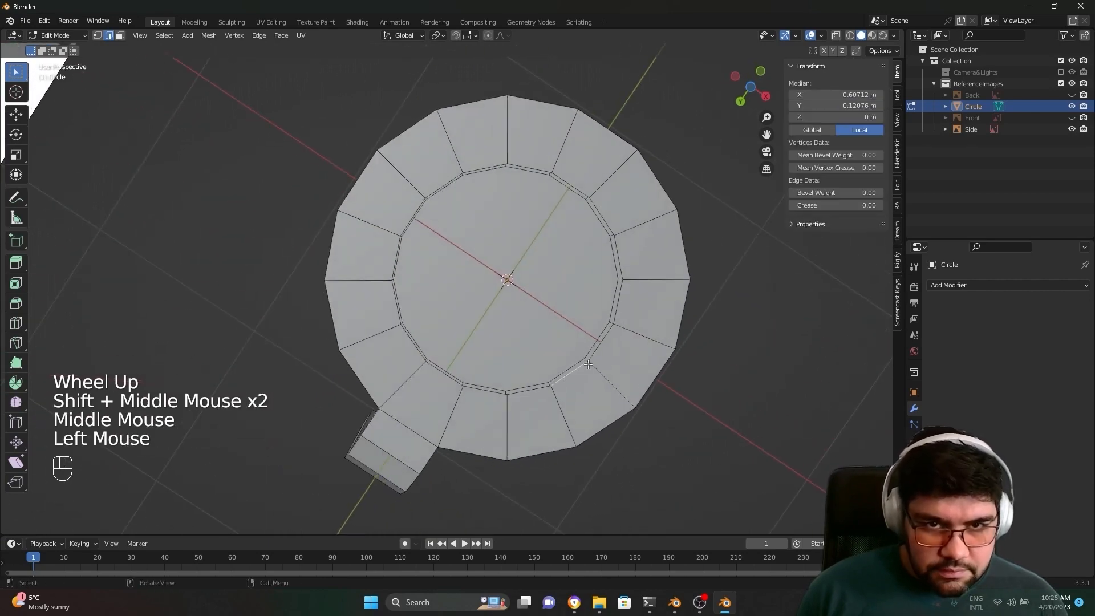
pyautogui.keyDown('alt'); pyautogui.click(606, 359); pyautogui.keyUp('alt')
pyautogui.press('f')
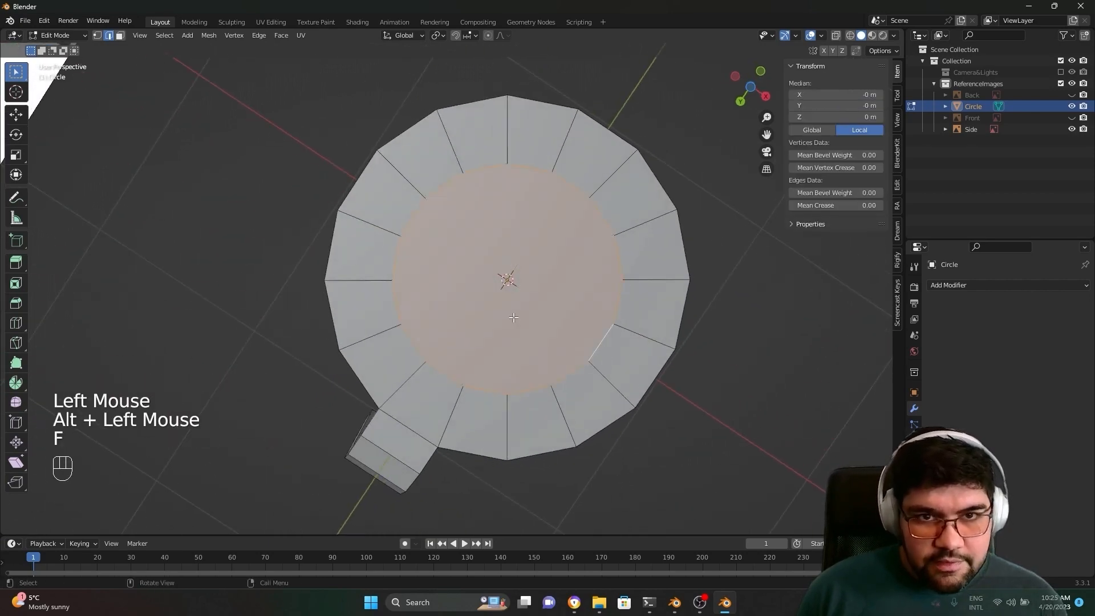
# Step: Add one centred loop cut running lengthwise along the stand arm, without sliding it off the middle
pyautogui.moveTo(513, 318); pyautogui.dragTo(472, 474, button='middle')
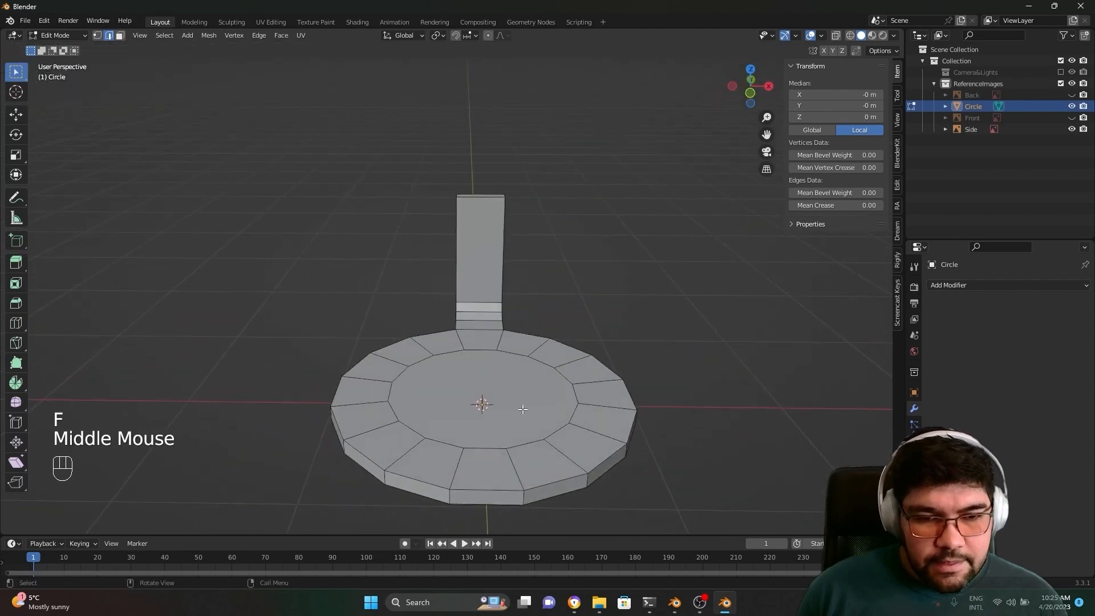
pyautogui.scroll(-1, 523, 408)
pyautogui.moveTo(523, 409); pyautogui.dragTo(489, 257, button='middle')
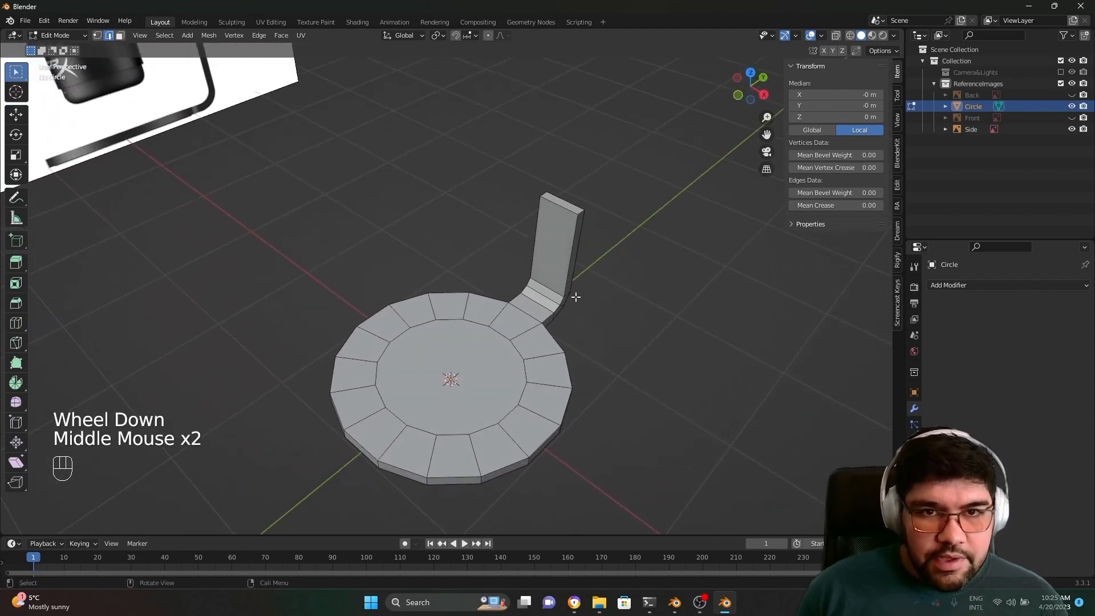
pyautogui.keyDown('shift'); pyautogui.moveTo(574, 296); pyautogui.dragTo(521, 337, button='middle'); pyautogui.keyUp('shift')
pyautogui.scroll(1, 498, 303)
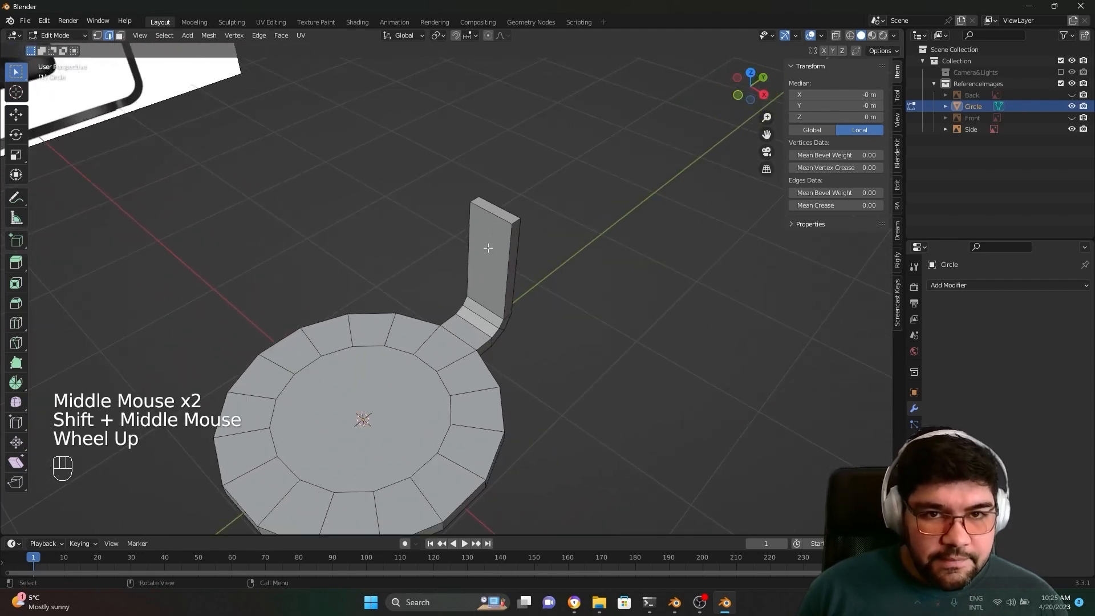
pyautogui.hotkey('ctrl', 'r')
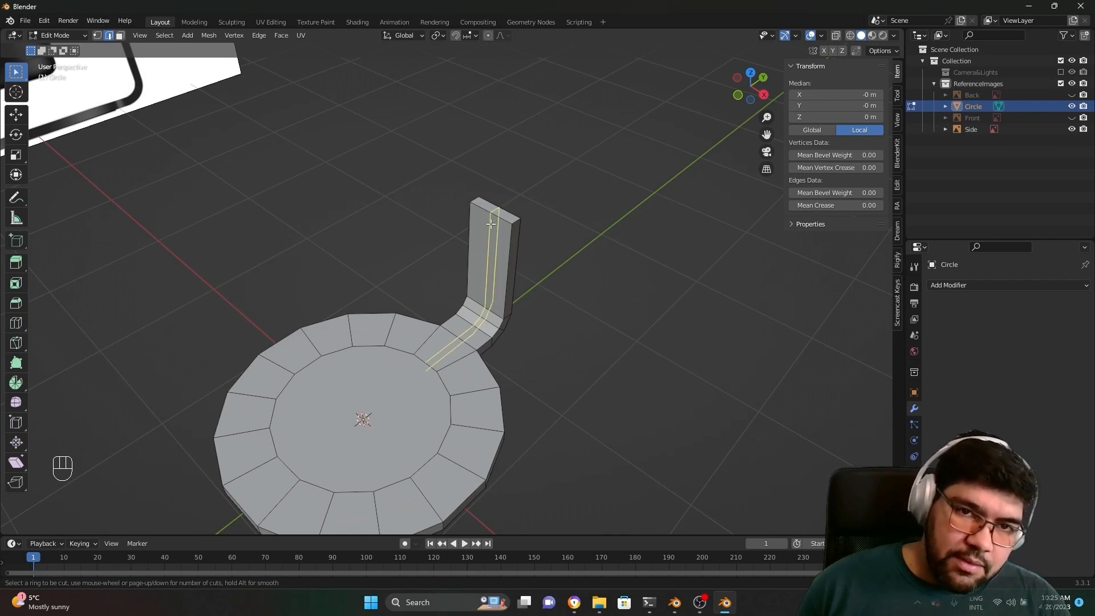
pyautogui.click(490, 224)
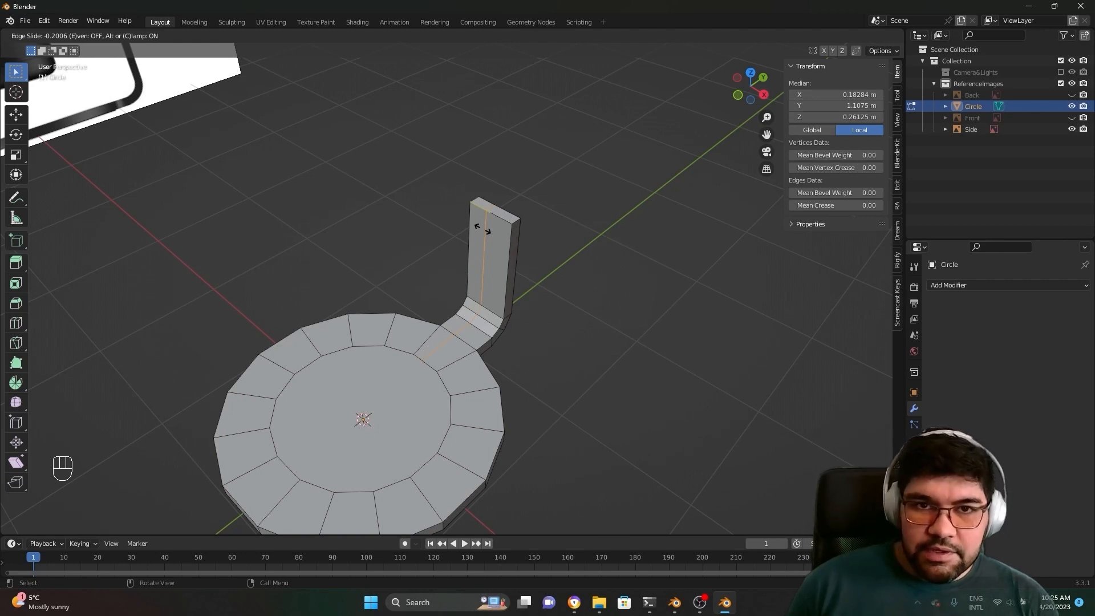
pyautogui.rightClick(482, 228)
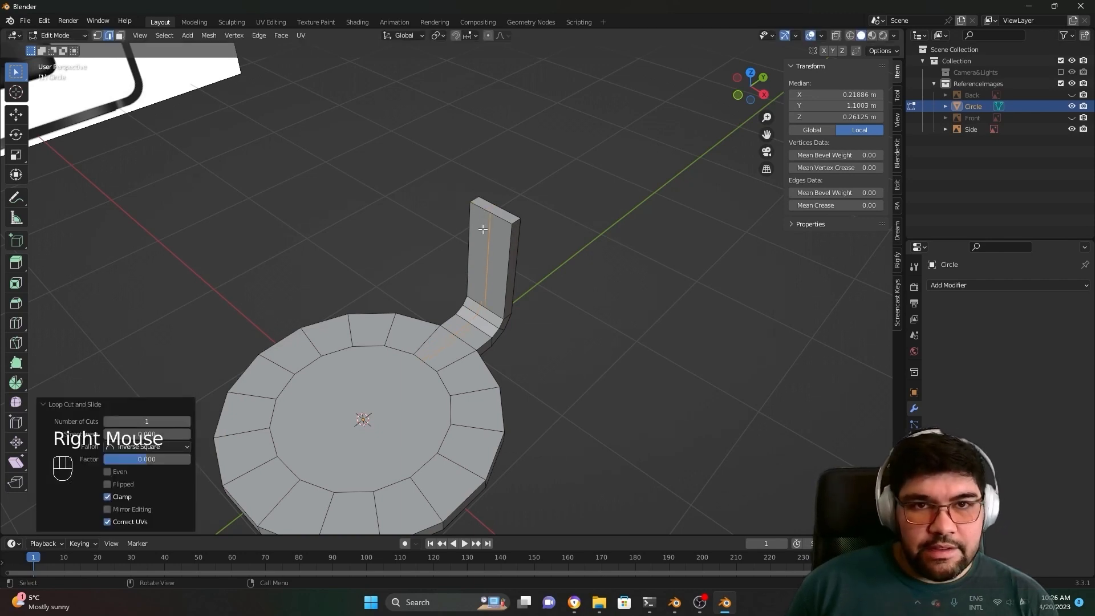
# Step: Examine where the arm's new centre loop ends at the disc's inner ring and how it lines up with the disc
pyautogui.scroll(2, 522, 289)
pyautogui.moveTo(529, 290); pyautogui.dragTo(572, 259, button='middle')
pyautogui.scroll(2, 504, 266)
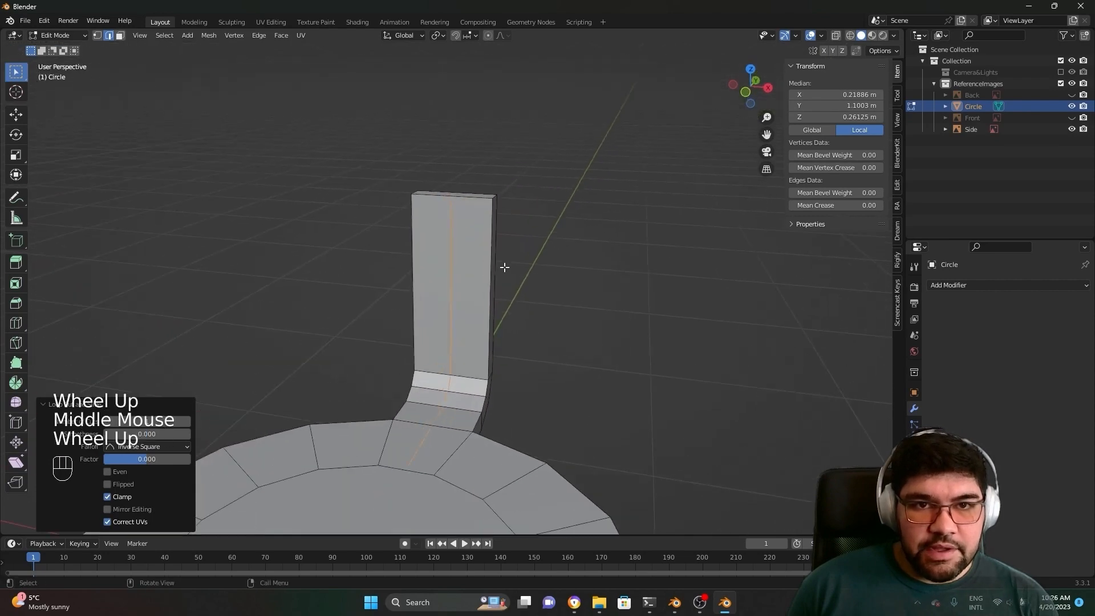
pyautogui.scroll(-2, 429, 348)
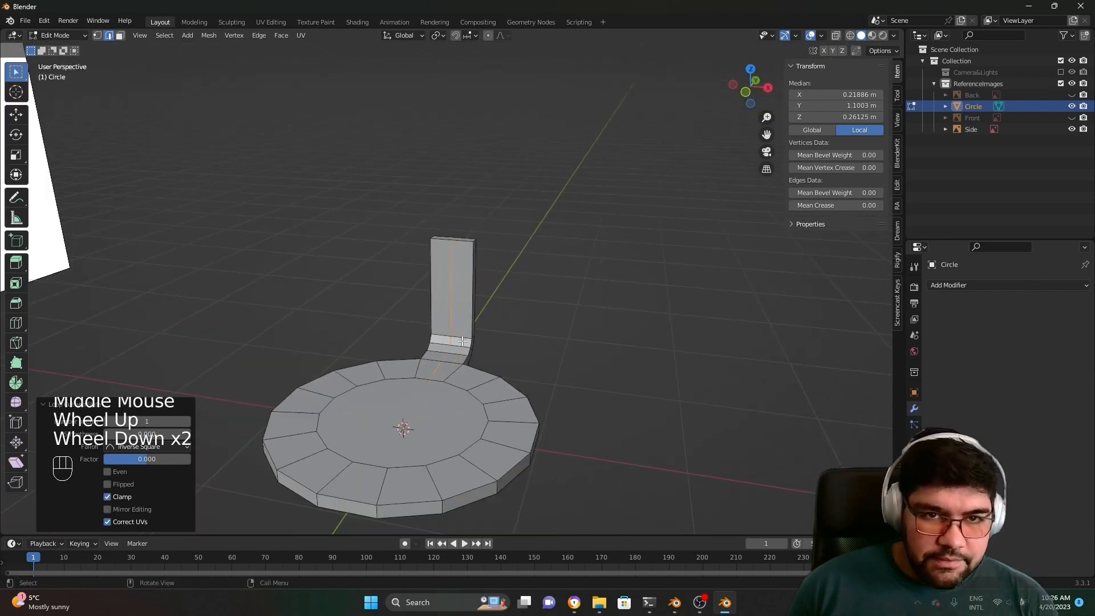
pyautogui.moveTo(429, 348); pyautogui.dragTo(338, 406, button='middle')
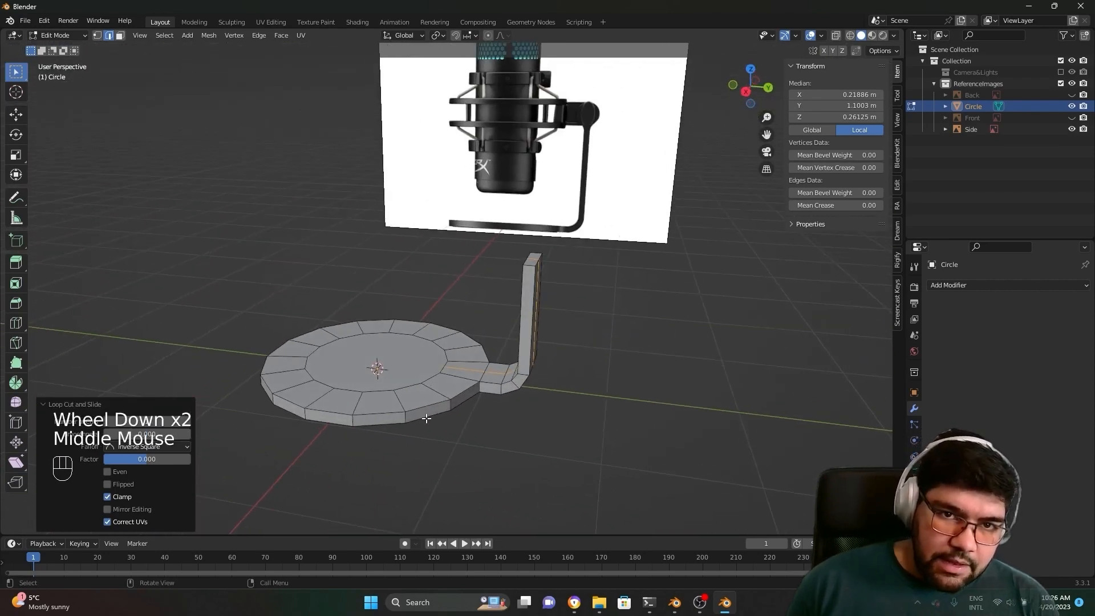
pyautogui.scroll(1, 456, 428)
pyautogui.moveTo(457, 427); pyautogui.dragTo(460, 455, button='middle')
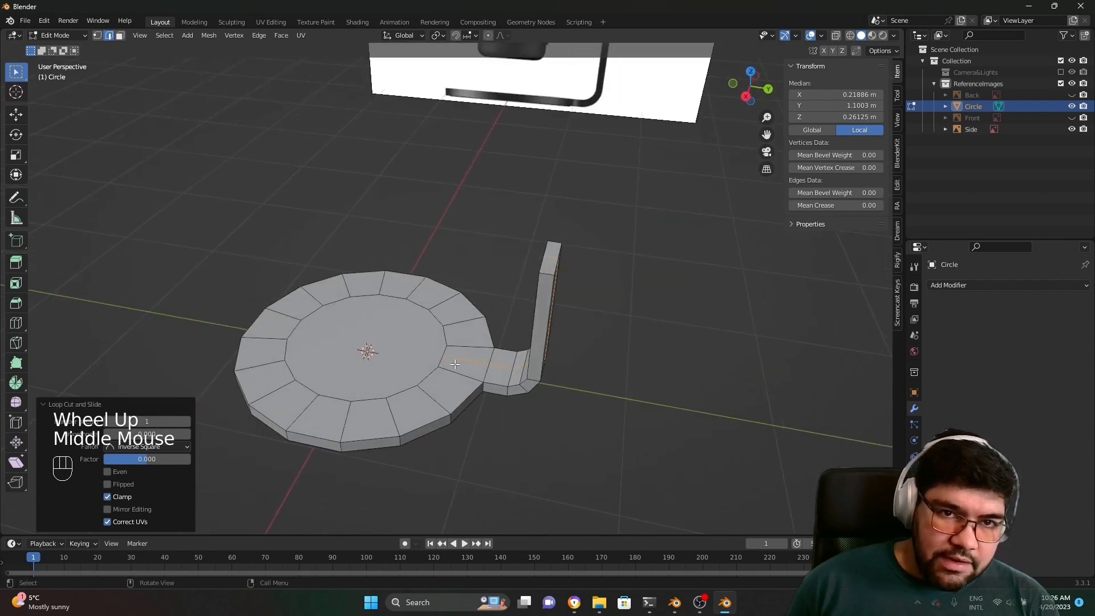
pyautogui.scroll(2, 449, 368)
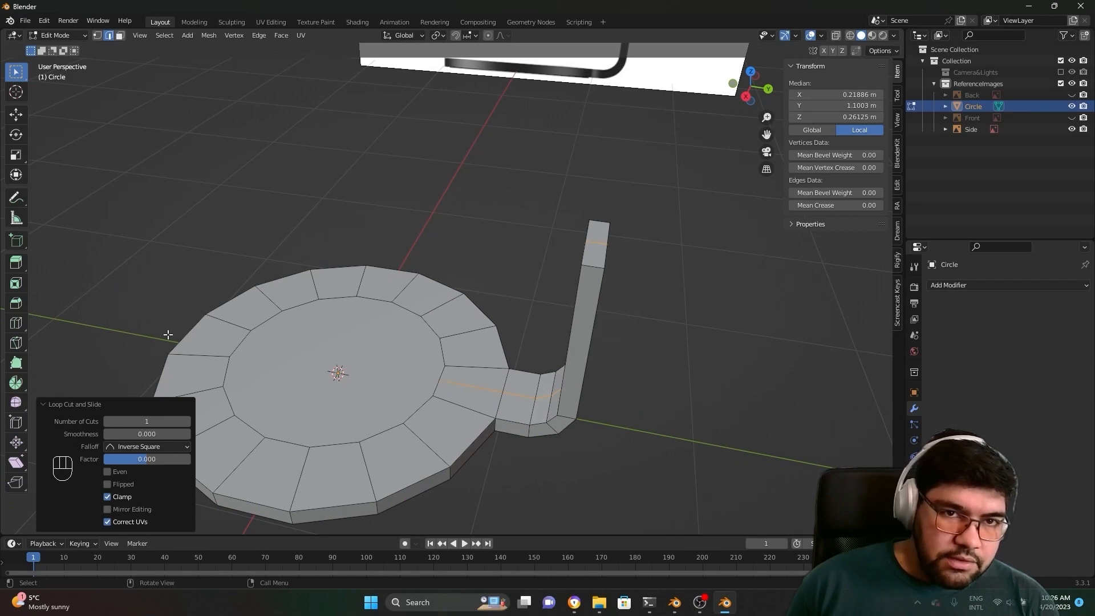
pyautogui.keyDown('shift'); pyautogui.moveTo(168, 334); pyautogui.dragTo(644, 323, button='middle'); pyautogui.keyUp('shift')
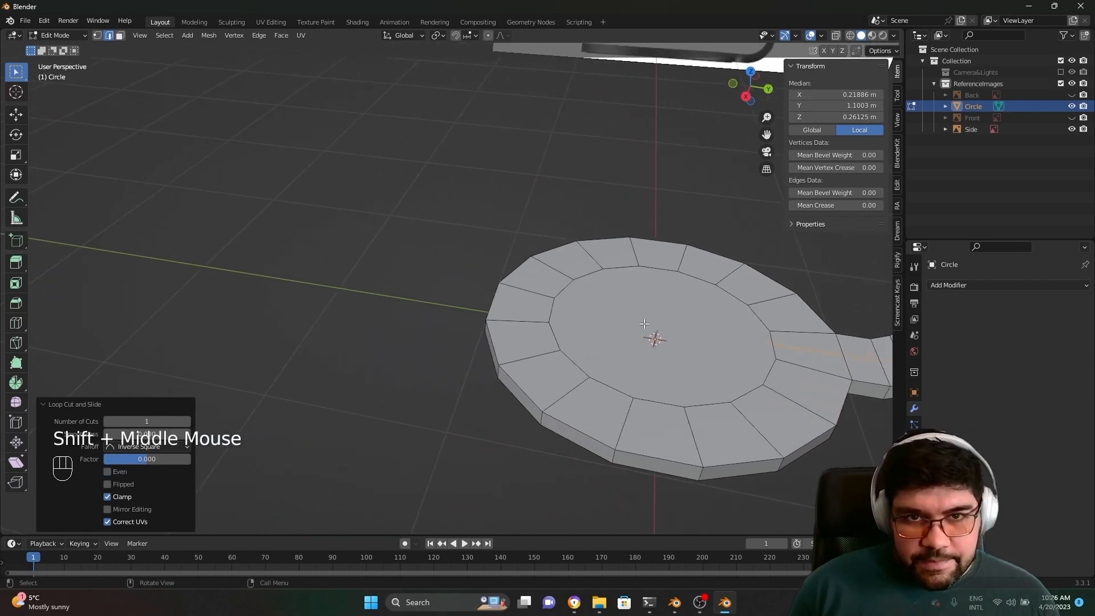
pyautogui.moveTo(467, 294); pyautogui.dragTo(517, 363, button='middle')
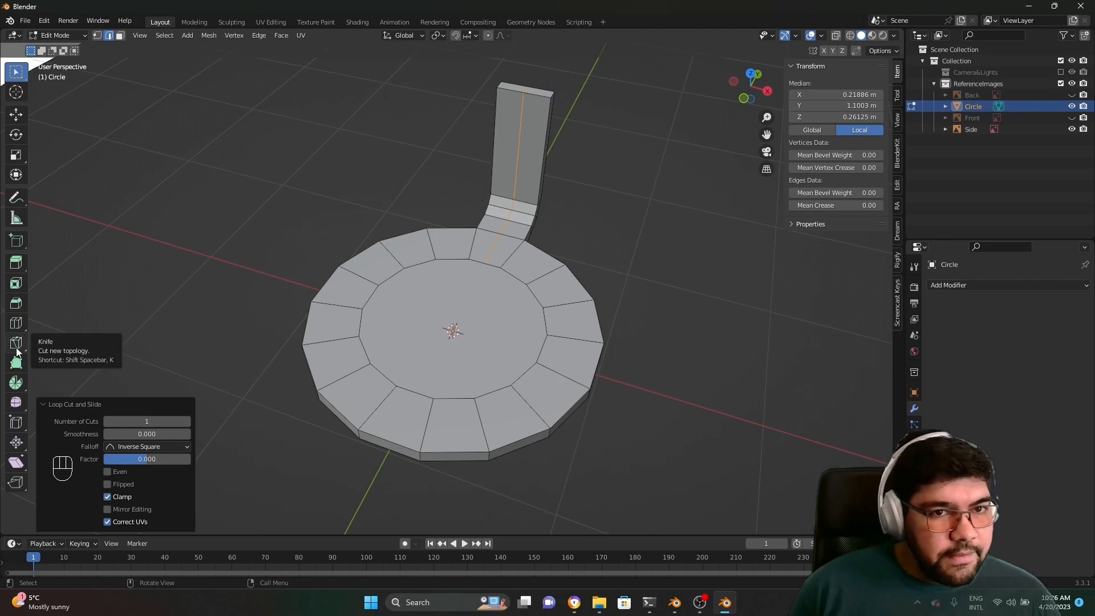
pyautogui.moveTo(34, 348); pyautogui.dragTo(64, 342, button='middle')
pyautogui.moveTo(243, 354); pyautogui.dragTo(306, 378, button='middle')
pyautogui.moveTo(592, 388); pyautogui.dragTo(506, 448, button='middle')
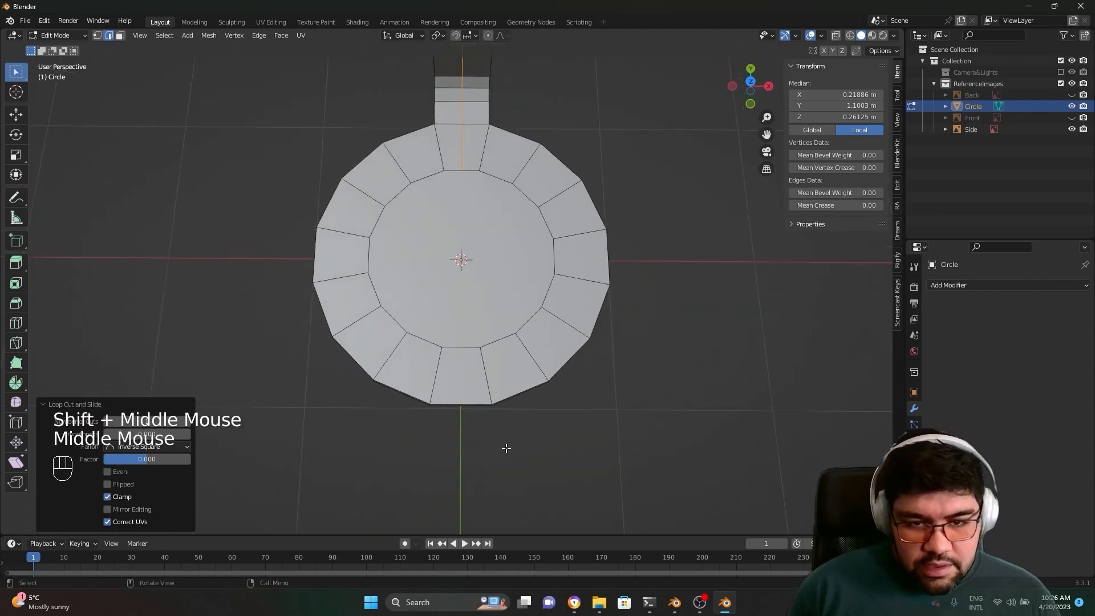
pyautogui.scroll(2, 510, 445)
pyautogui.scroll(-2, 555, 337)
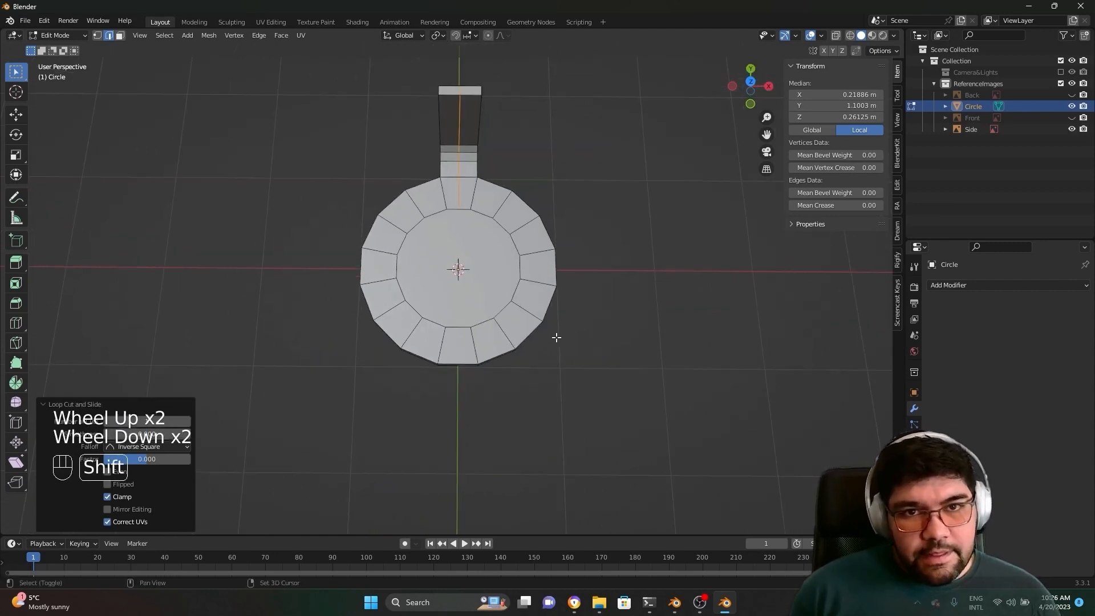
pyautogui.keyDown('shift'); pyautogui.moveTo(555, 337); pyautogui.dragTo(579, 383, button='middle'); pyautogui.keyUp('shift')
pyautogui.scroll(1, 580, 386)
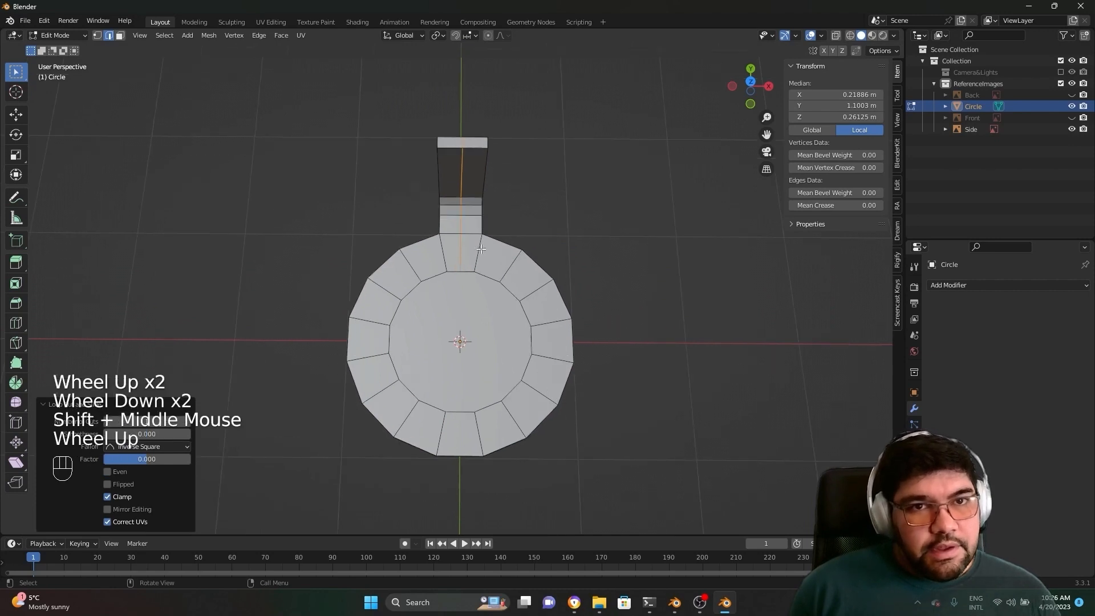
# Step: Switch to vertex selection and align the view to the top orthographic view of the disc
pyautogui.click(97, 36)
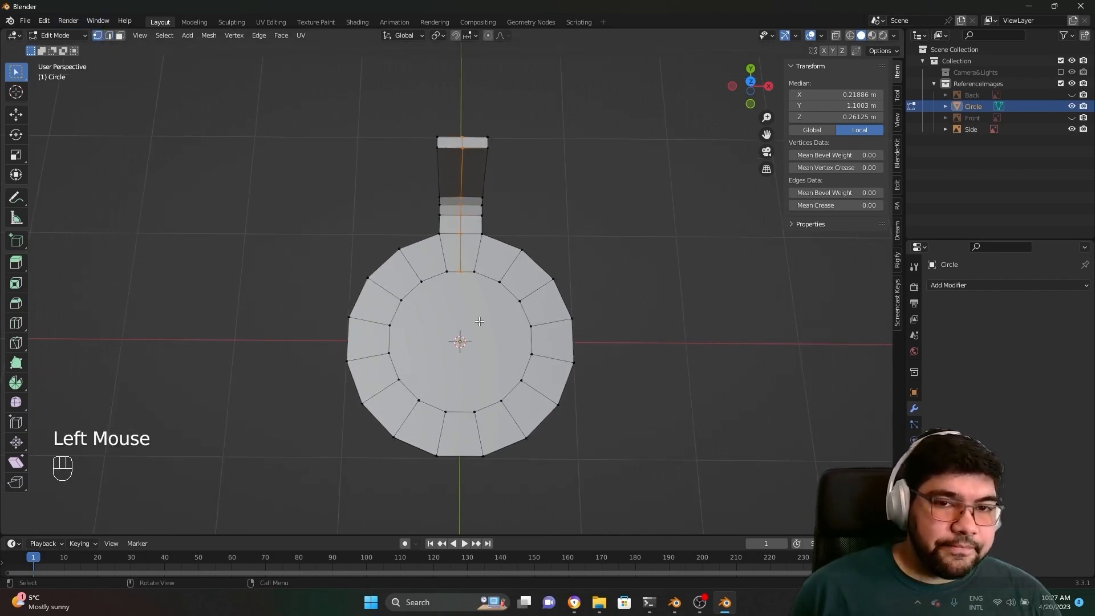
pyautogui.scroll(1, 244, 215)
pyautogui.scroll(-2, 244, 214)
pyautogui.scroll(1, 244, 214)
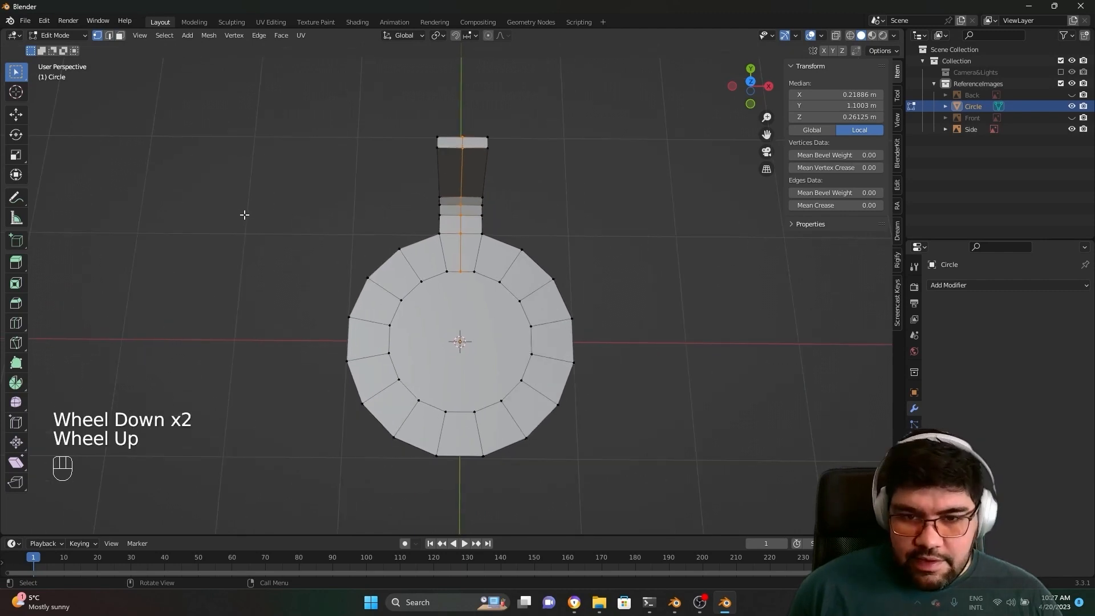
pyautogui.press('KP_7')
pyautogui.press('KP_7')
pyautogui.press('KP_7')
pyautogui.press('KP_7')
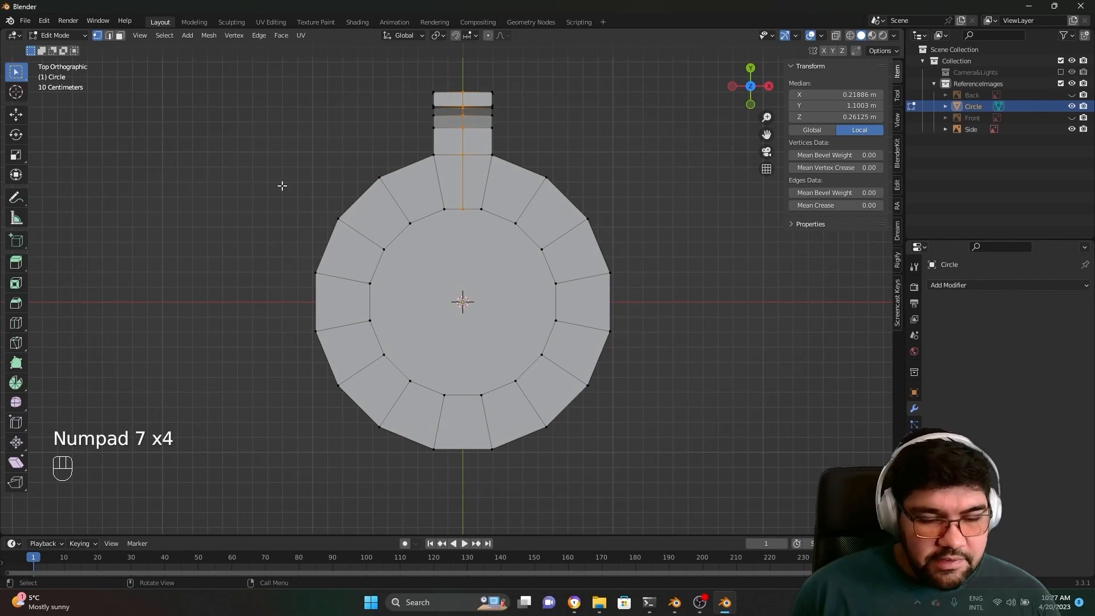
pyautogui.keyDown('shift'); pyautogui.moveTo(284, 186); pyautogui.dragTo(266, 208, button='middle'); pyautogui.keyUp('shift')
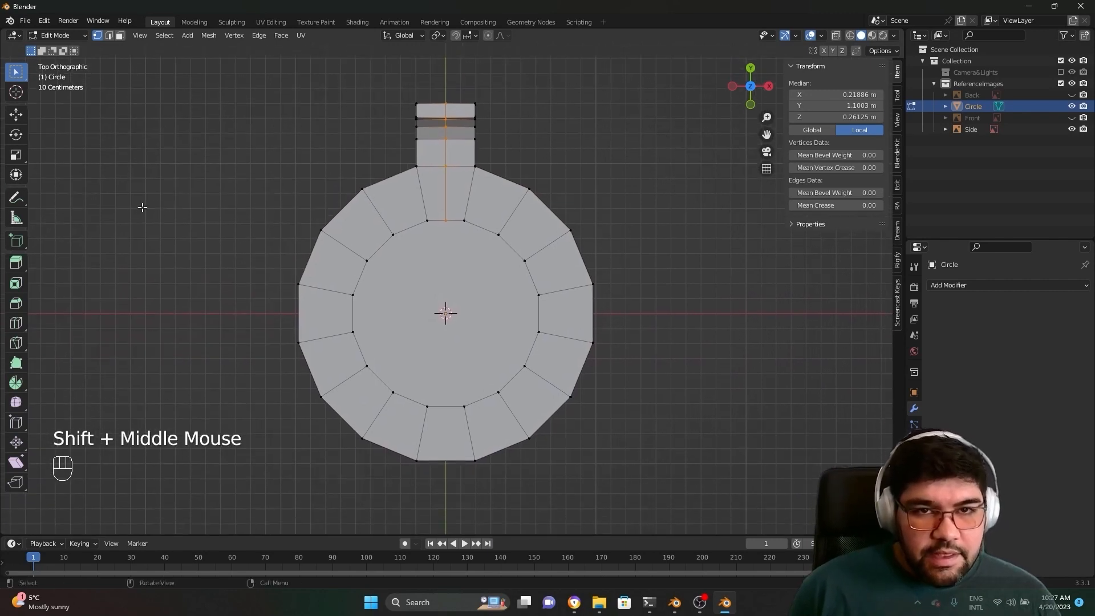
# Step: Knife-cut the disc's top from the arm's centre loop to the midpoint of the opposite outer edge, constrained to the Y axis
pyautogui.scroll(1, 165, 211)
pyautogui.press('k')
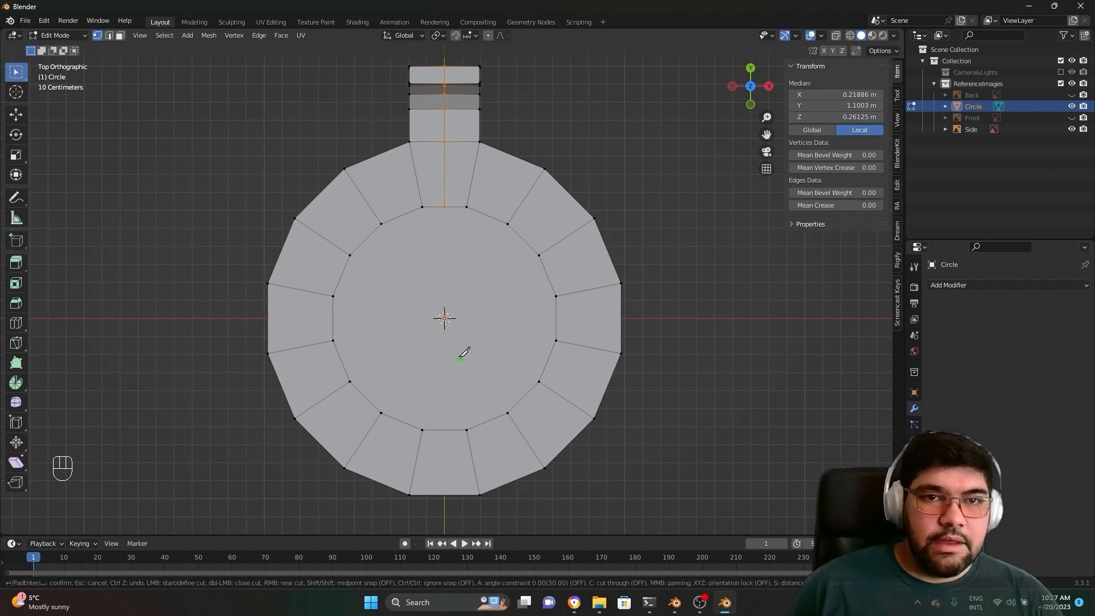
pyautogui.click(445, 207)
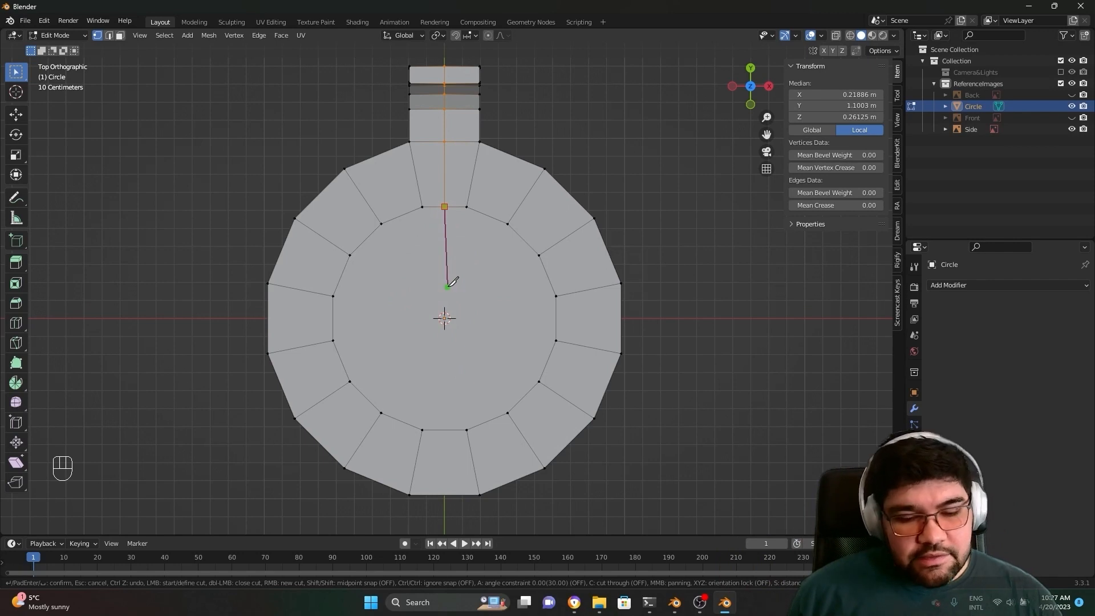
pyautogui.press('y')
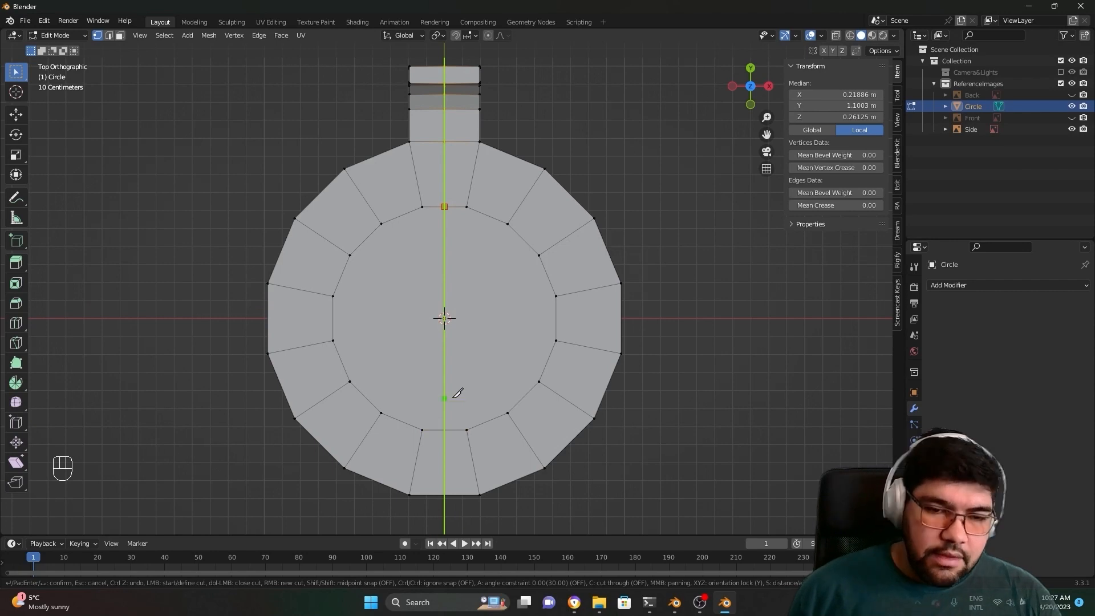
pyautogui.click(444, 494)
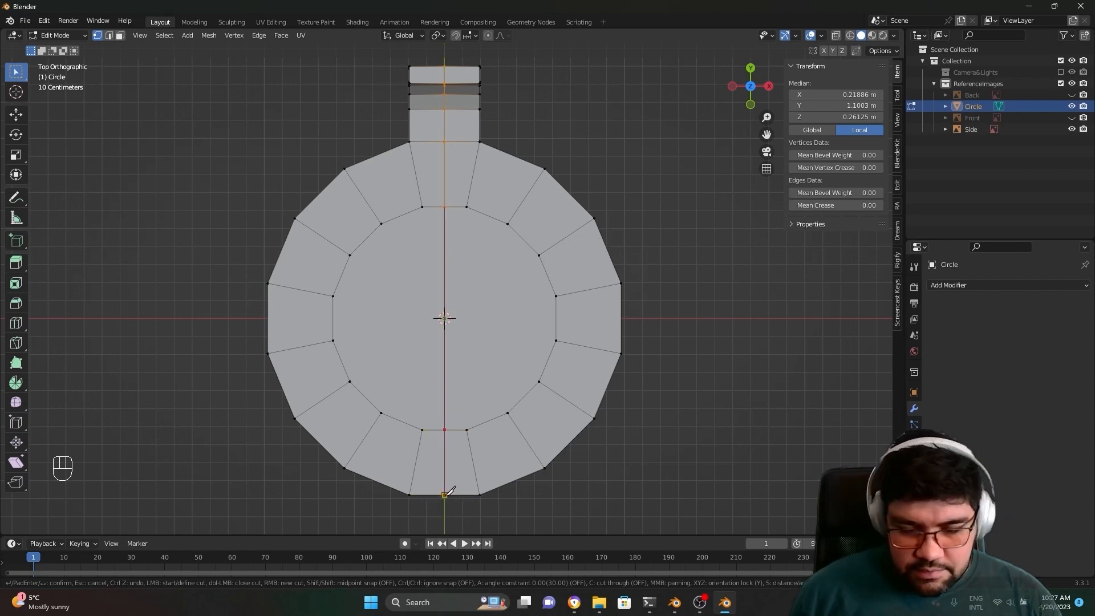
pyautogui.press('Return')
# Step: Inspect the knife cut across the disc's top and check the disc's underside for a matching edge
pyautogui.scroll(-1, 446, 488)
pyautogui.scroll(-1, 445, 489)
pyautogui.moveTo(443, 486); pyautogui.dragTo(527, 234, button='middle')
pyautogui.scroll(2, 505, 319)
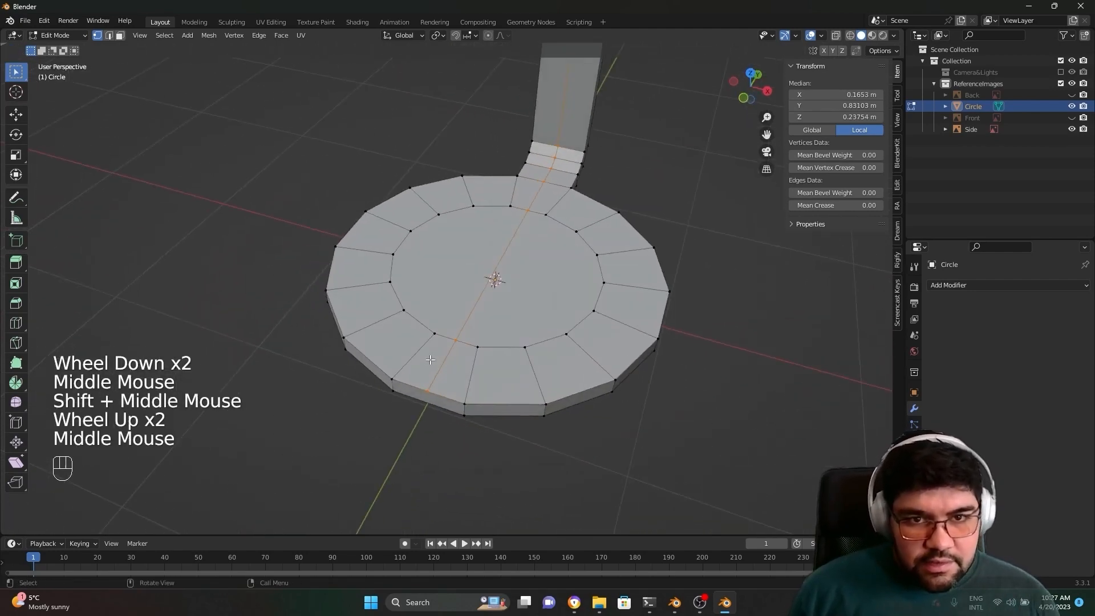
pyautogui.scroll(1, 531, 228)
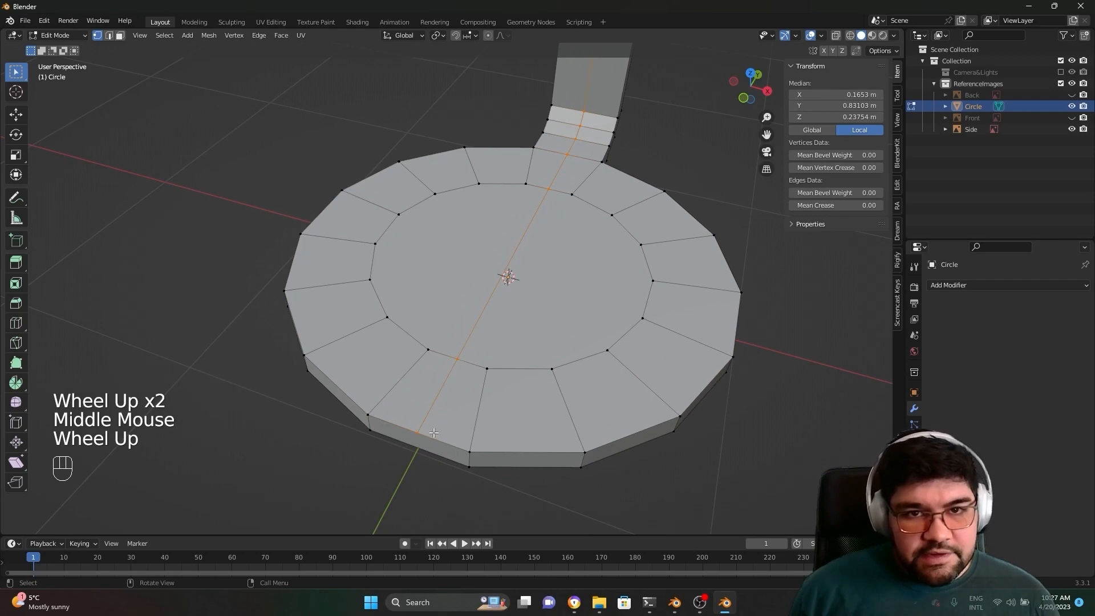
pyautogui.scroll(-1, 467, 433)
pyautogui.scroll(4, 467, 433)
pyautogui.moveTo(467, 434); pyautogui.dragTo(506, 250, button='middle')
pyautogui.scroll(-1, 506, 250)
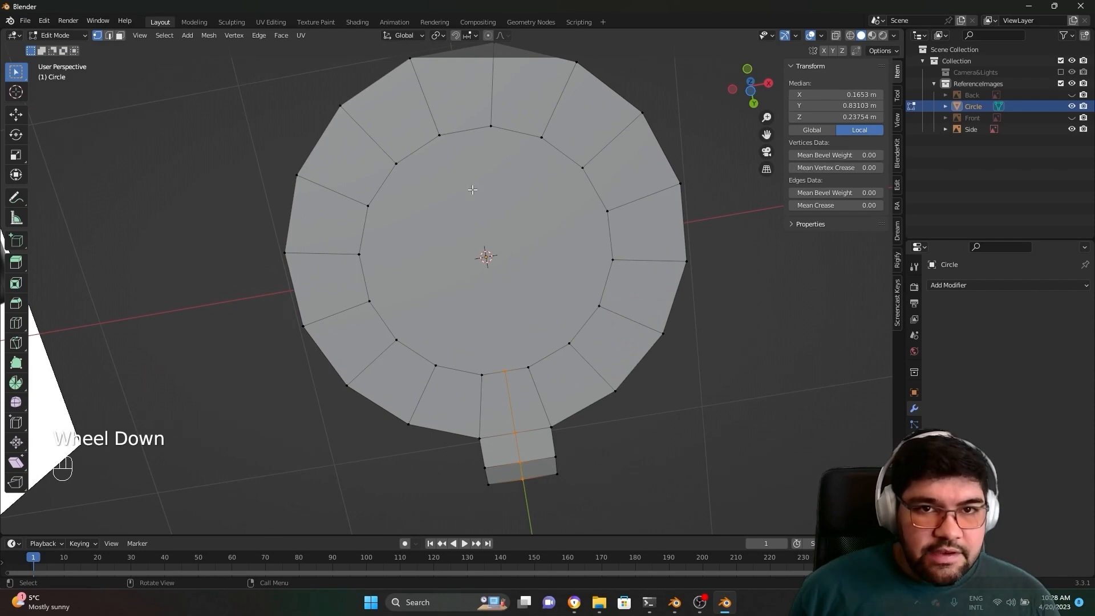
pyautogui.moveTo(471, 183); pyautogui.dragTo(464, 329, button='middle')
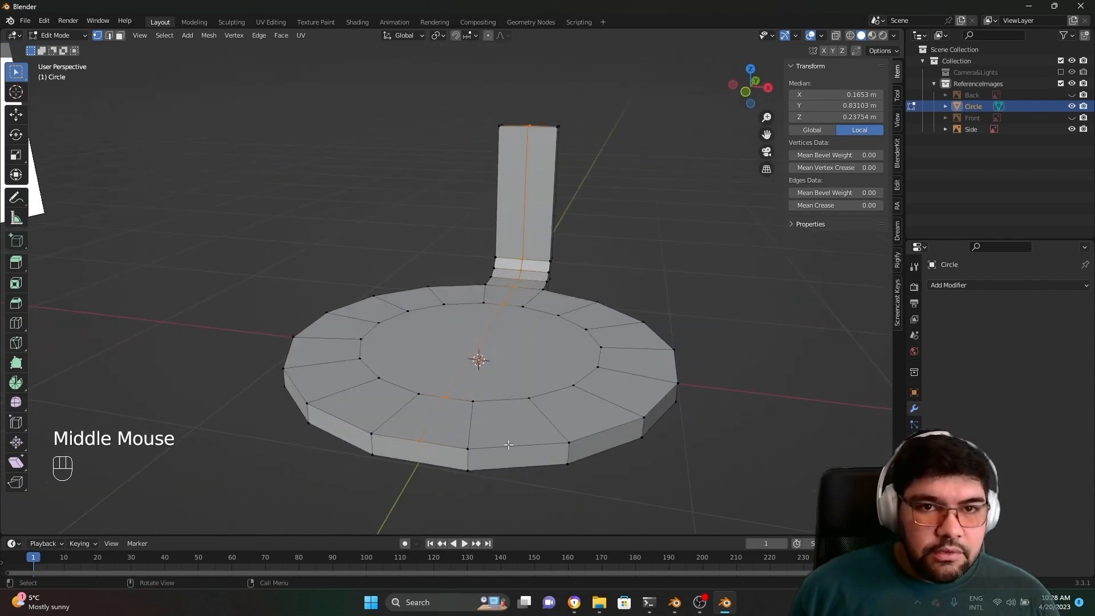
pyautogui.moveTo(499, 472); pyautogui.dragTo(494, 313, button='middle')
# Step: From the bottom orthographic view, knife-cut the disc's underside from the arm's centre loop to the opposite outer edge along the Y axis
pyautogui.press('KP_7')
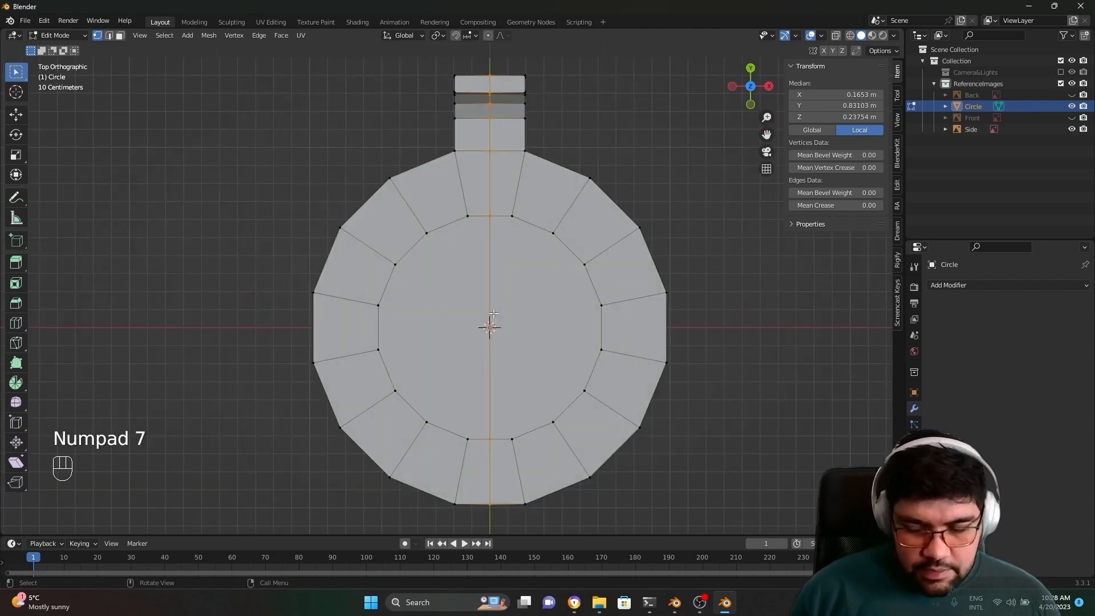
pyautogui.press('alt+KP_7')
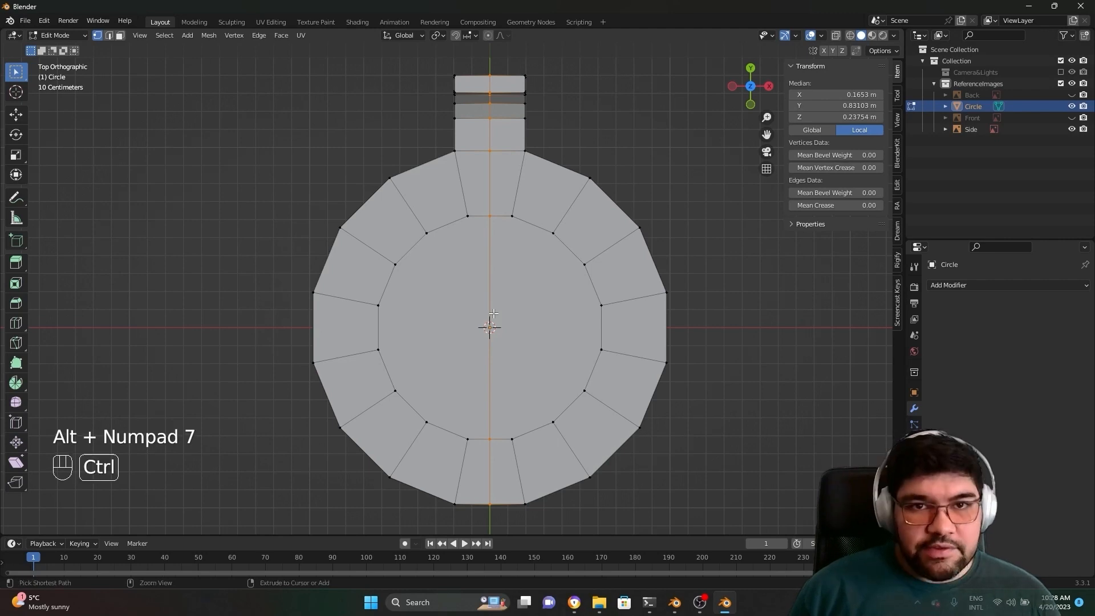
pyautogui.press('ctrl+KP_7')
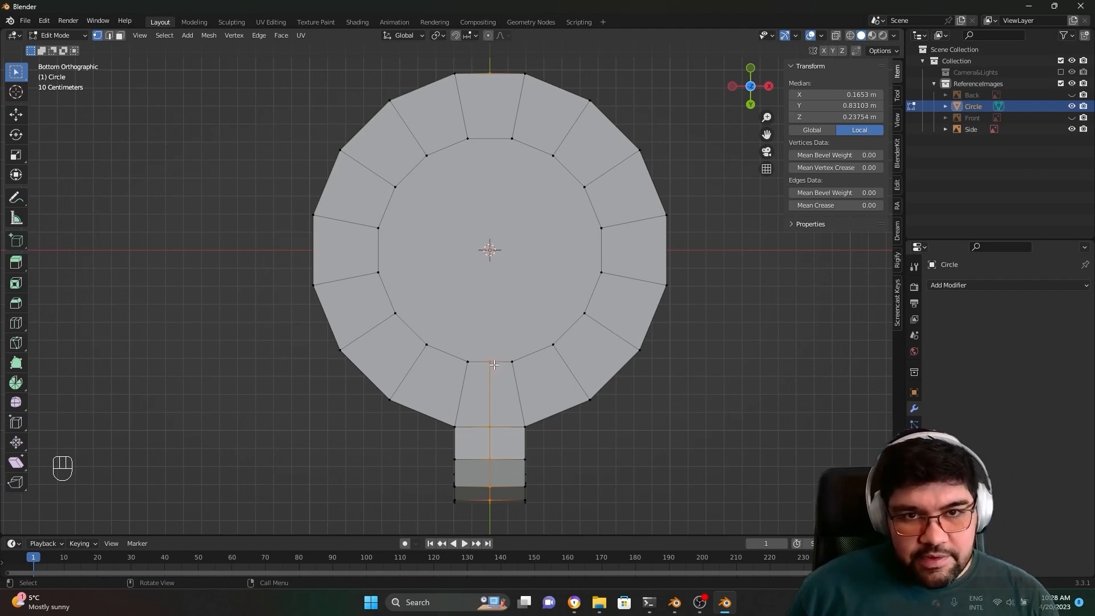
pyautogui.press('k')
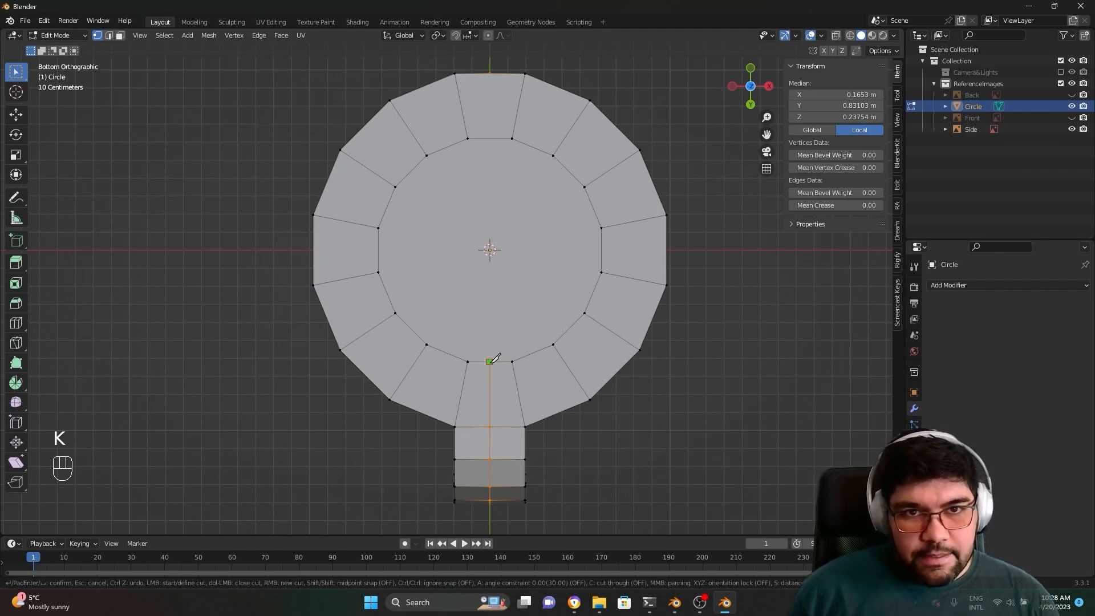
pyautogui.click(490, 362)
pyautogui.press('y')
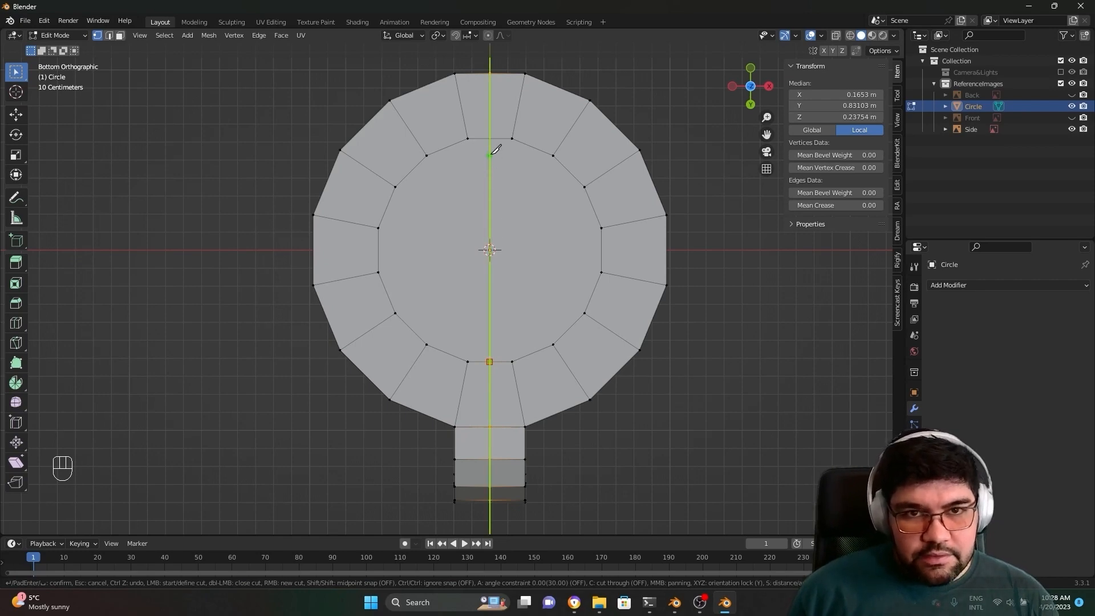
pyautogui.click(489, 74)
pyautogui.press('Return')
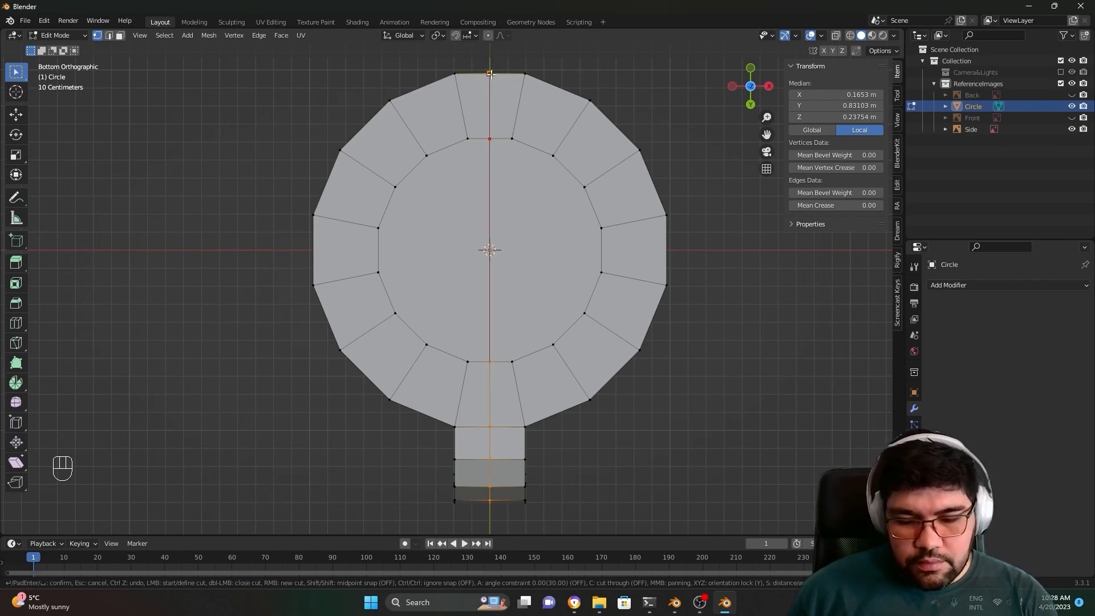
# Step: Check the centre line around the disc, and undo the knife cuts on its top and underside
pyautogui.scroll(-2, 531, 318)
pyautogui.scroll(2, 531, 318)
pyautogui.moveTo(496, 74); pyautogui.dragTo(418, 416, button='middle')
pyautogui.scroll(-3, 531, 318)
pyautogui.scroll(2, 436, 419)
pyautogui.scroll(-1, 384, 457)
pyautogui.moveTo(383, 457); pyautogui.dragTo(406, 470, button='middle')
pyautogui.hotkey('ctrl', 'z')
pyautogui.moveTo(450, 420); pyautogui.dragTo(522, 349, button='middle')
pyautogui.scroll(2, 455, 430)
pyautogui.scroll(-2, 456, 405)
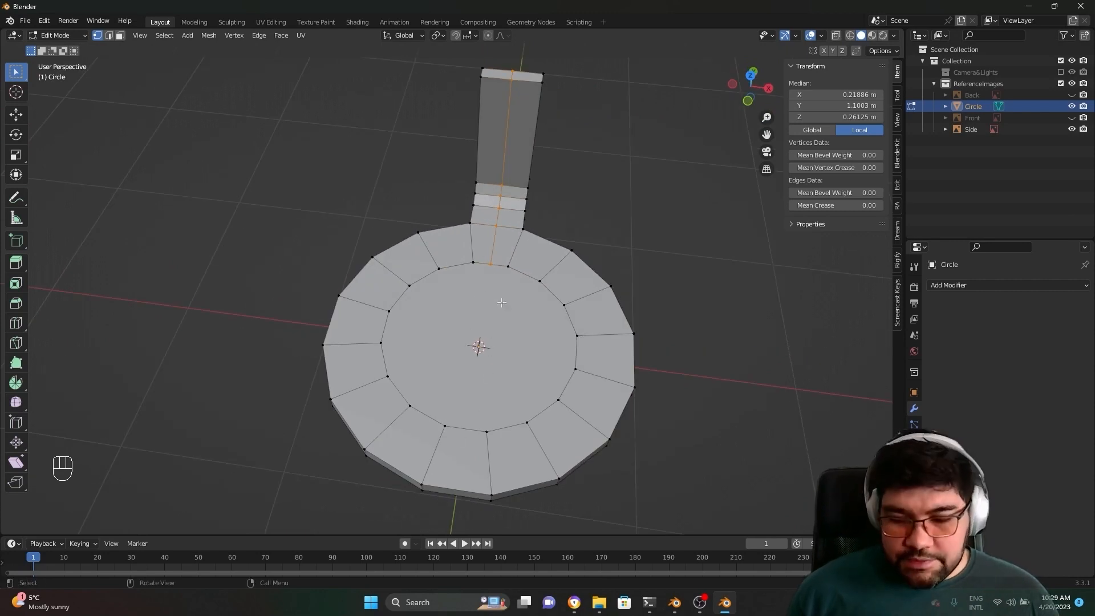
# Step: From the top orthographic view, knife-cut the disc with cut-through on, from the arm's centre loop to the opposite outer edge along Y
pyautogui.press('KP_7')
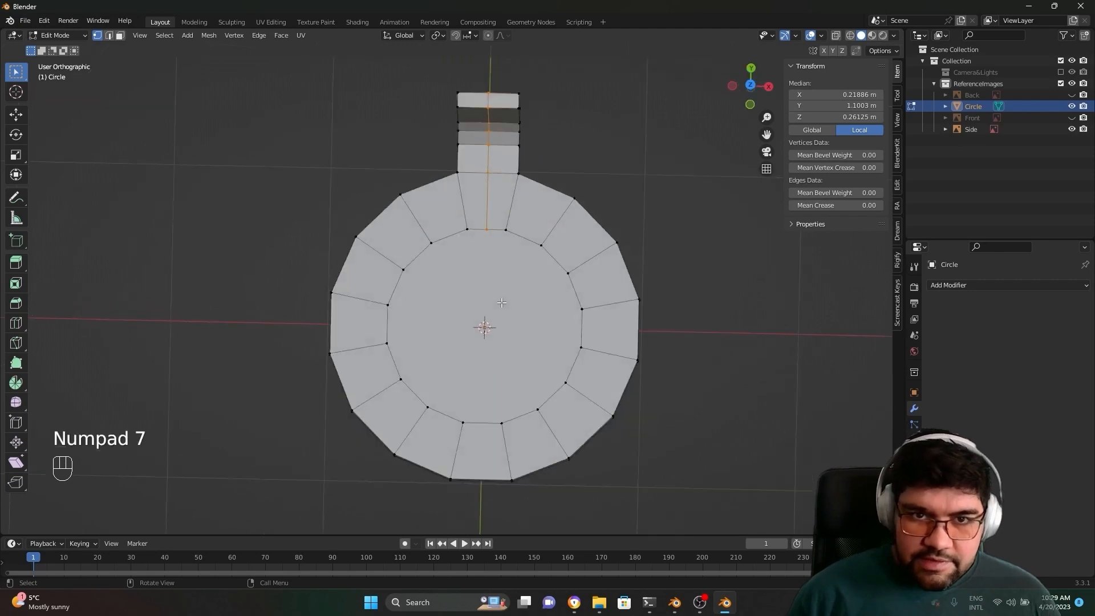
pyautogui.keyDown('shift'); pyautogui.moveTo(571, 288); pyautogui.dragTo(535, 283, button='middle'); pyautogui.keyUp('shift')
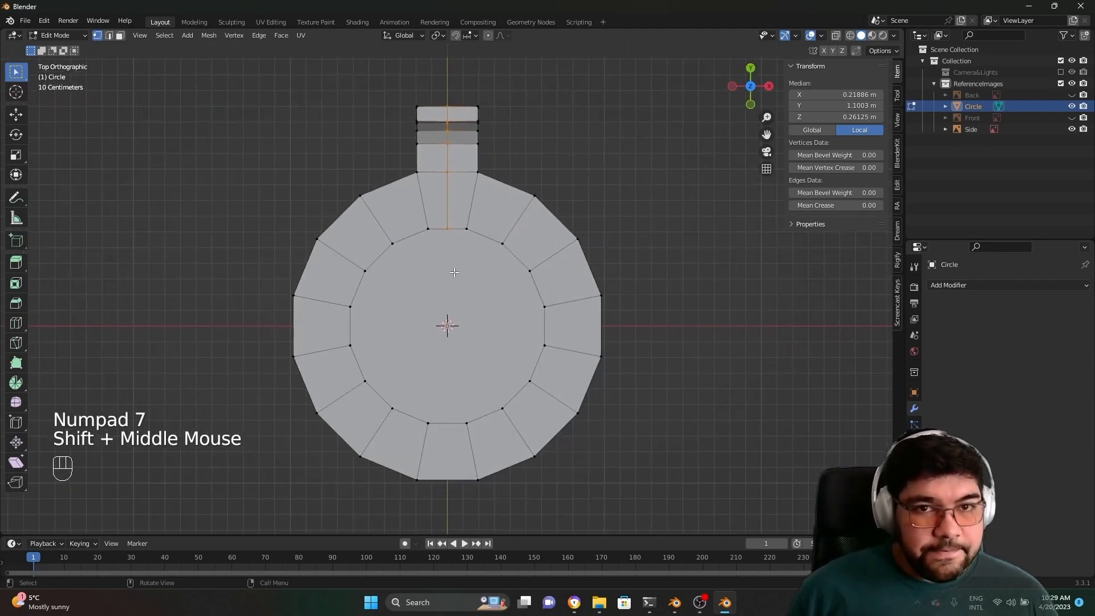
pyautogui.scroll(1, 513, 279)
pyautogui.scroll(-2, 485, 276)
pyautogui.scroll(1, 455, 273)
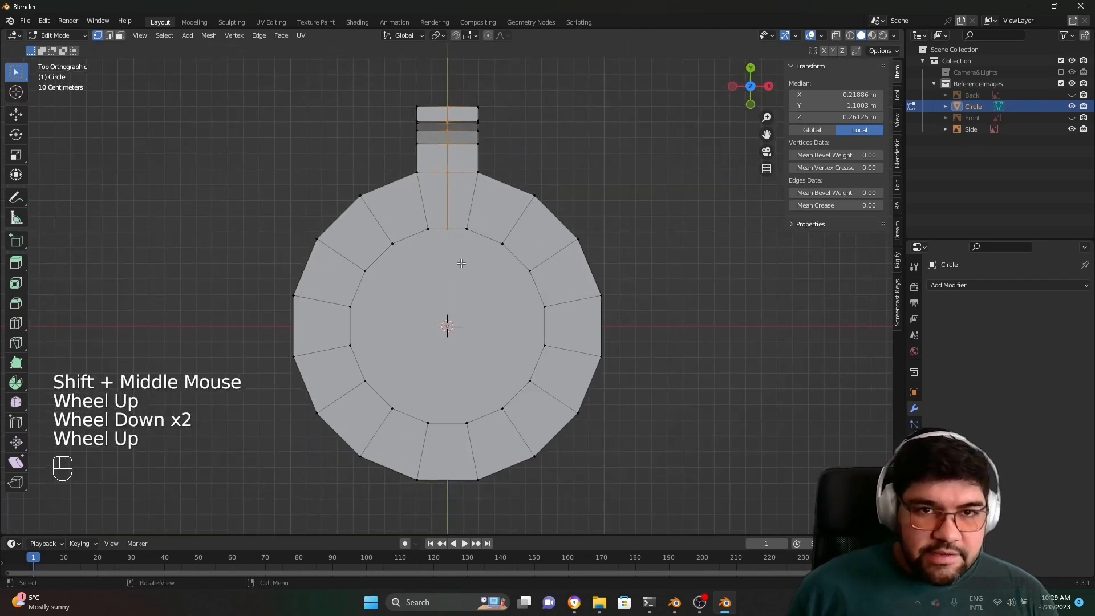
pyautogui.press('k')
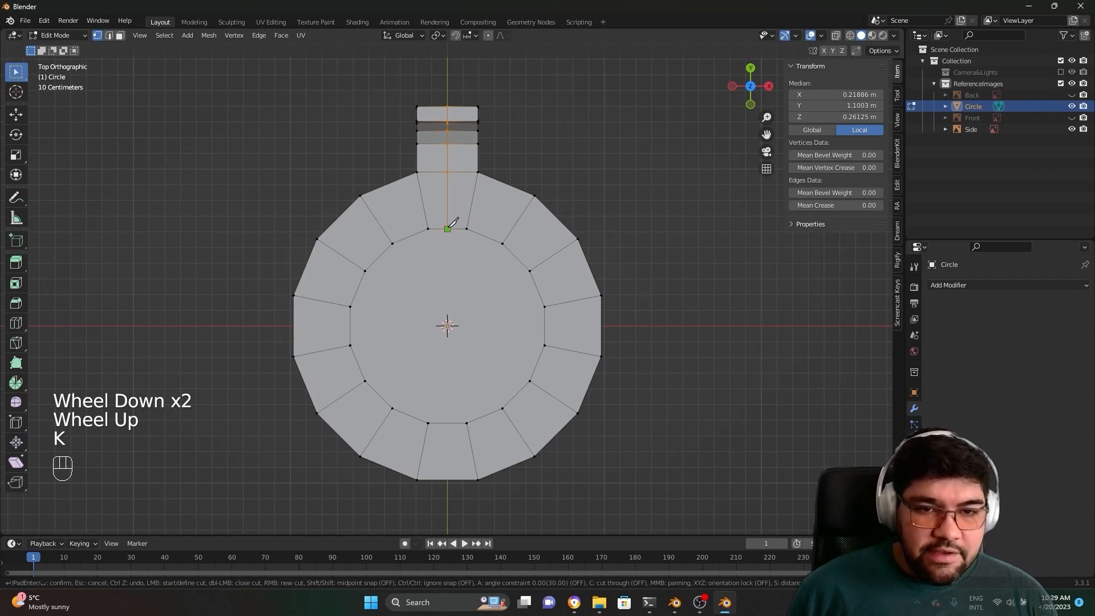
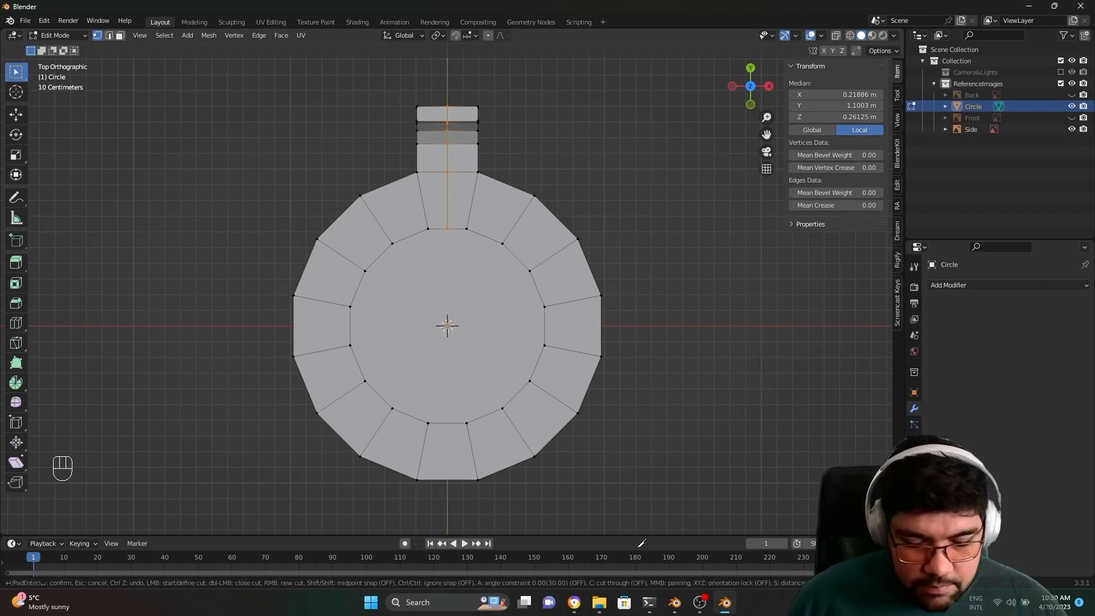
pyautogui.press('c')
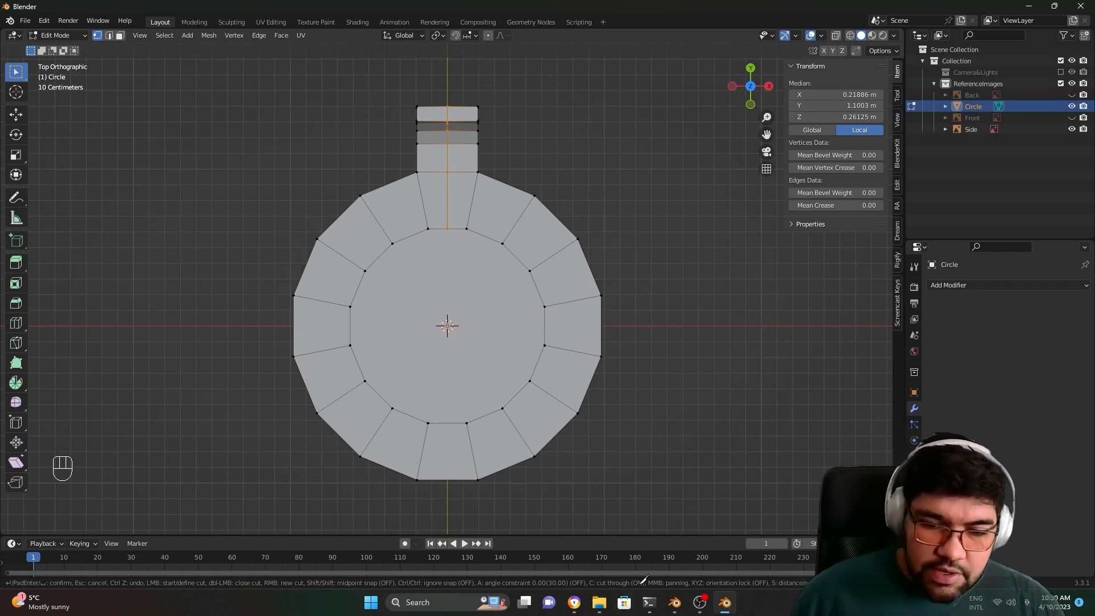
pyautogui.click(448, 228)
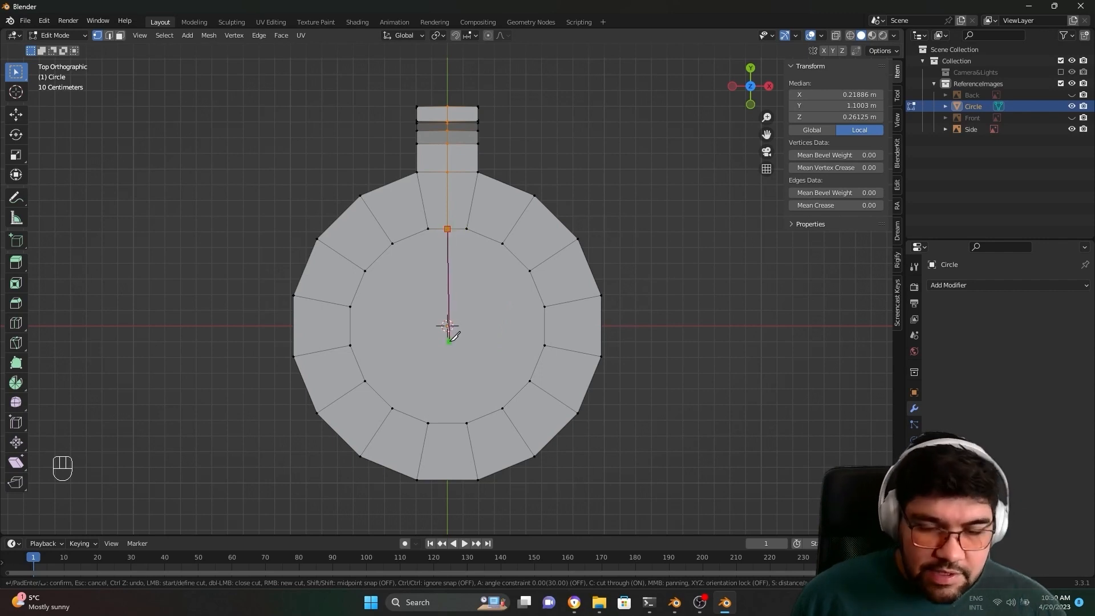
pyautogui.press('y')
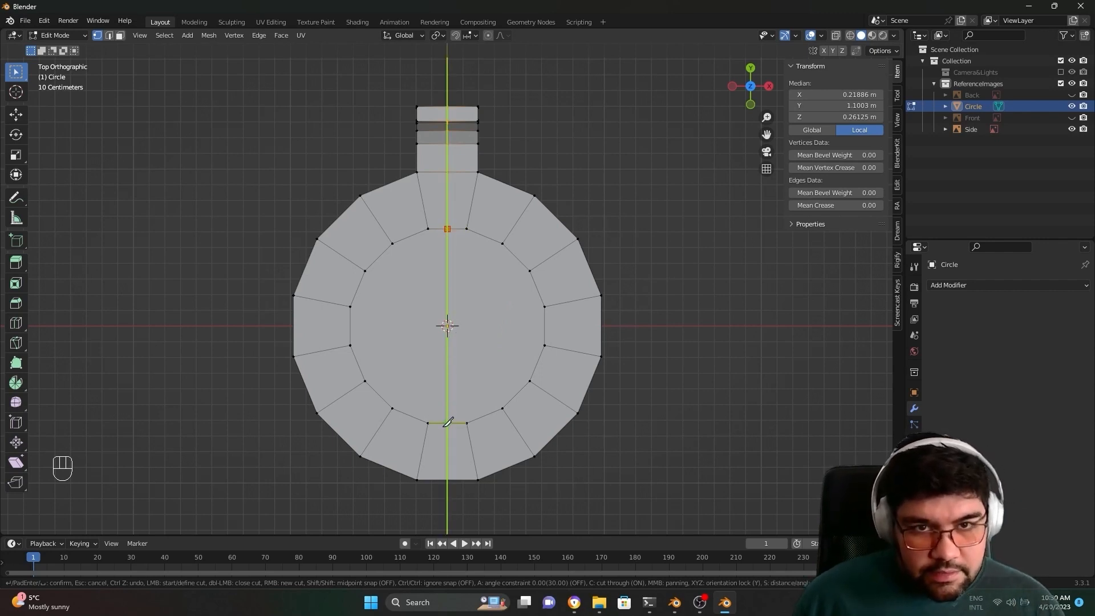
pyautogui.click(447, 479)
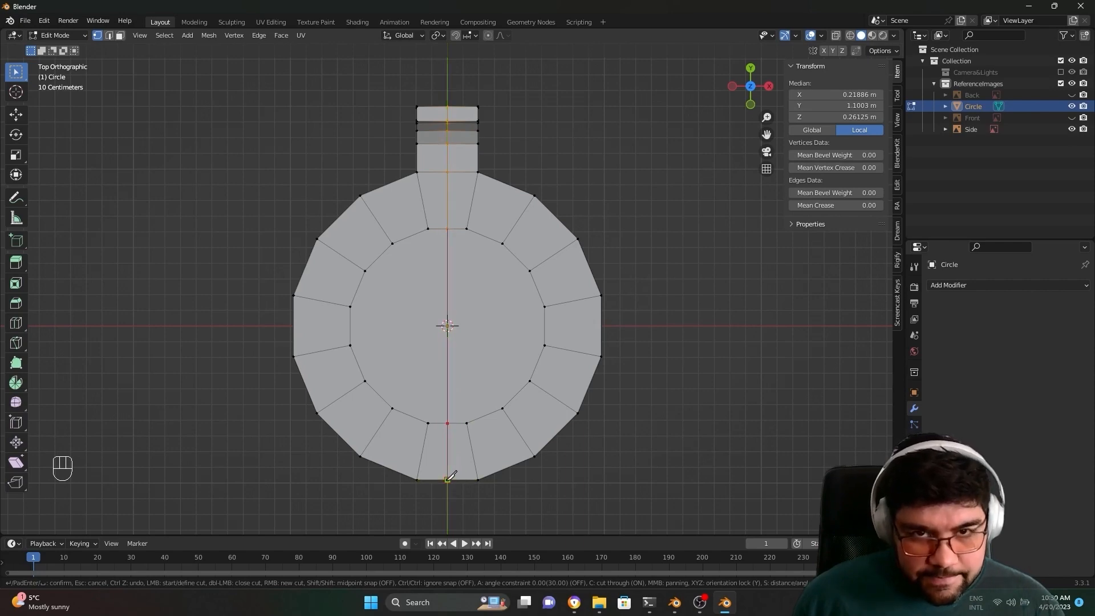
pyautogui.press('Return')
# Step: Inspect the centre cut on both the underside and the top of the disc
pyautogui.scroll(-2, 486, 480)
pyautogui.moveTo(486, 479); pyautogui.dragTo(495, 425, button='middle')
pyautogui.scroll(2, 618, 325)
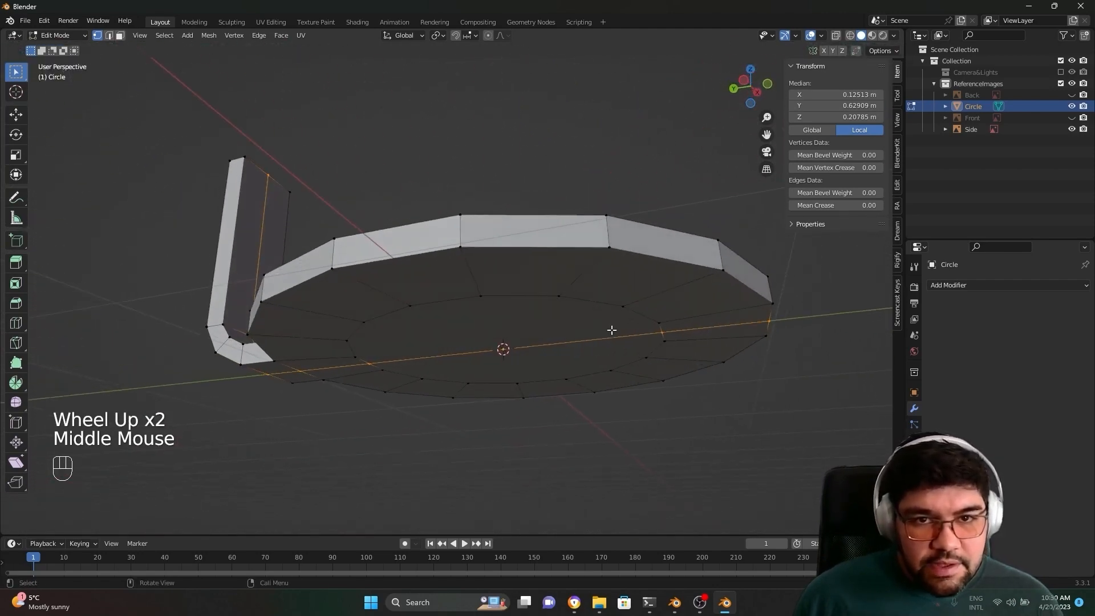
pyautogui.moveTo(611, 331); pyautogui.dragTo(518, 365, button='middle')
pyautogui.scroll(-1, 563, 360)
pyautogui.scroll(2, 517, 366)
pyautogui.scroll(-1, 505, 291)
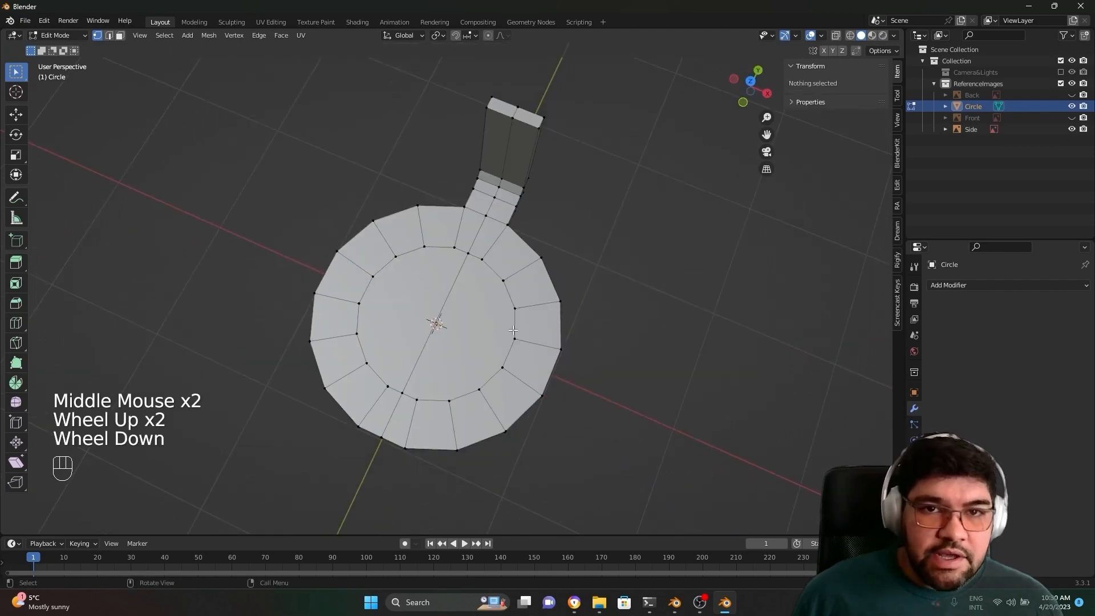
pyautogui.moveTo(505, 291); pyautogui.dragTo(733, 430, button='middle')
pyautogui.scroll(-2, 605, 336)
pyautogui.scroll(-2, 606, 337)
pyautogui.scroll(2, 618, 354)
pyautogui.scroll(-1, 624, 361)
pyautogui.scroll(2, 631, 367)
# Step: Try box-selecting the half of the stand on the negative X side with X-ray off, and check the selection on the underside
pyautogui.moveTo(289, 152); pyautogui.dragTo(451, 436)
pyautogui.moveTo(530, 436); pyautogui.dragTo(327, 190, button='middle')
pyautogui.click(496, 413)
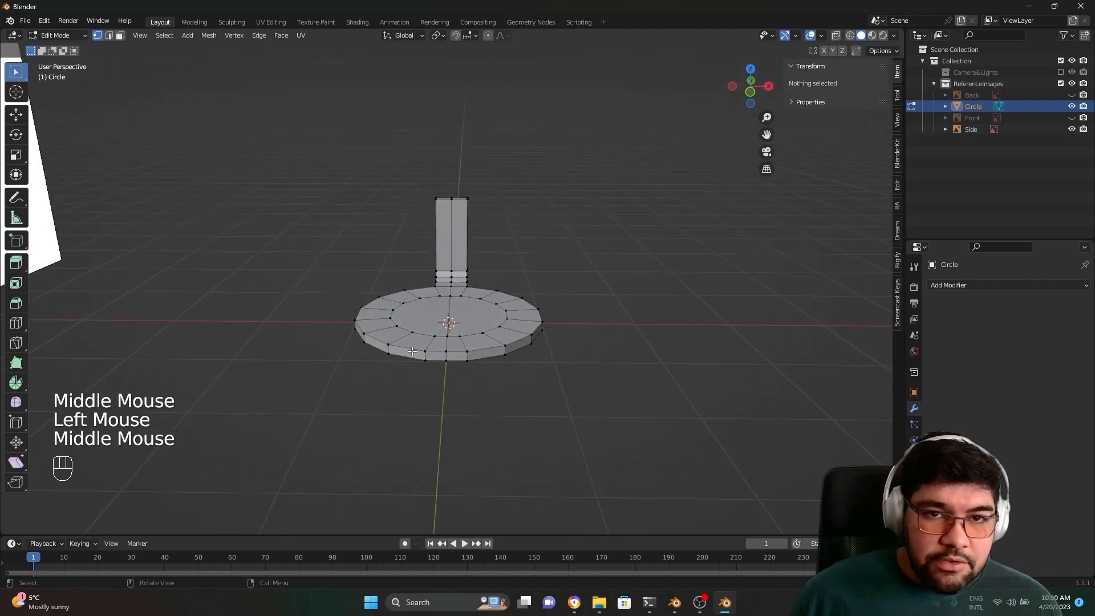
pyautogui.scroll(2, 412, 350)
pyautogui.moveTo(412, 351); pyautogui.dragTo(421, 378, button='middle')
pyautogui.moveTo(266, 99); pyautogui.dragTo(439, 437)
pyautogui.scroll(-1, 440, 438)
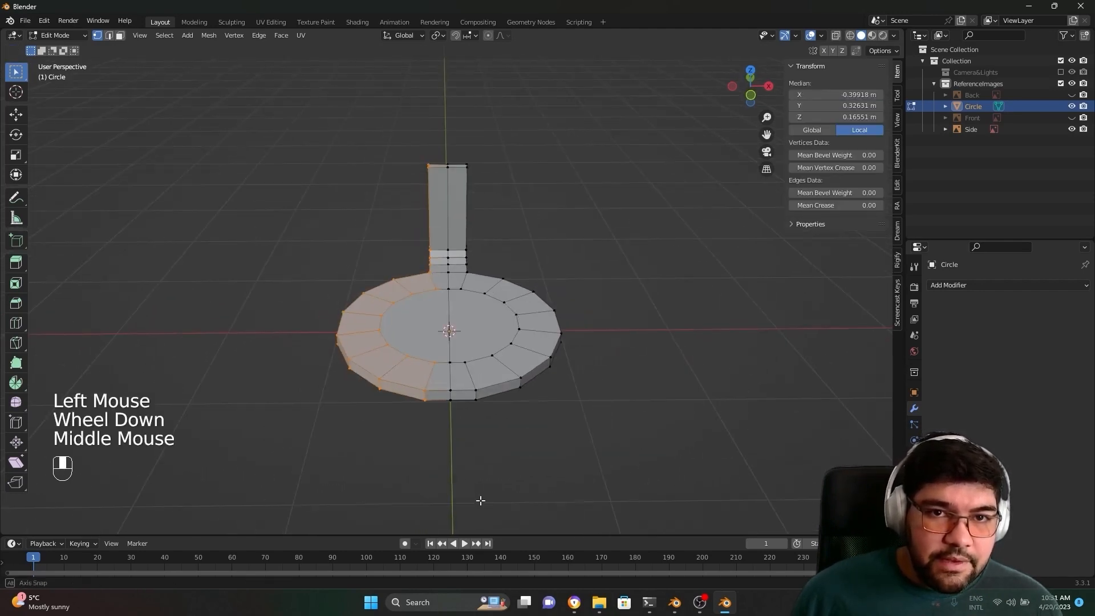
pyautogui.moveTo(481, 501); pyautogui.dragTo(354, 169, button='middle')
pyautogui.moveTo(274, 106); pyautogui.dragTo(442, 448)
pyautogui.moveTo(419, 258); pyautogui.dragTo(518, 212, button='middle')
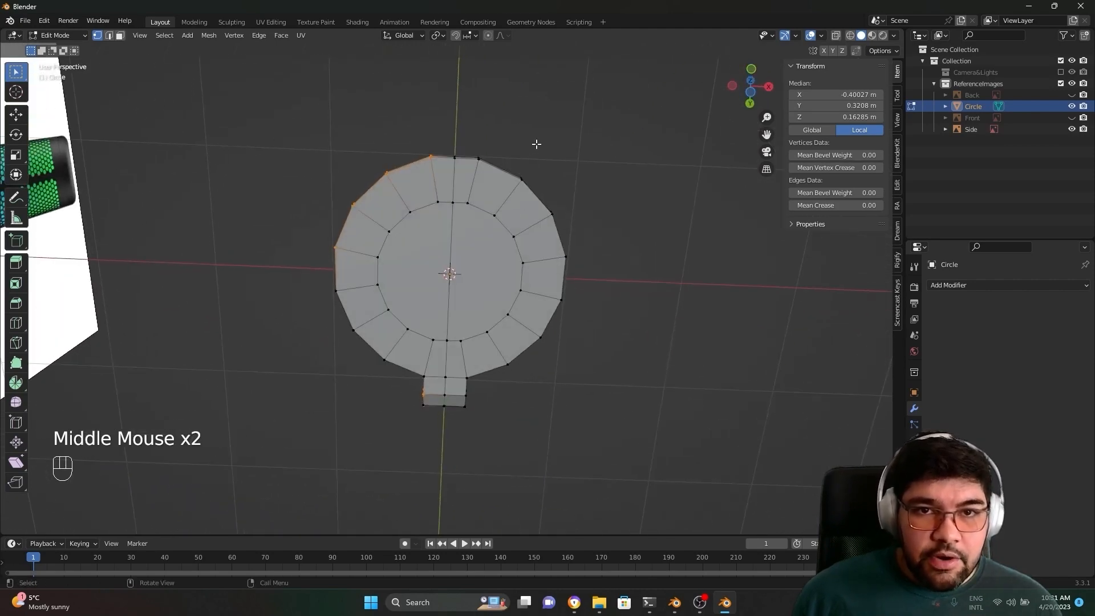
pyautogui.click(313, 97)
pyautogui.moveTo(263, 109); pyautogui.dragTo(437, 435)
pyautogui.scroll(-1, 325, 139)
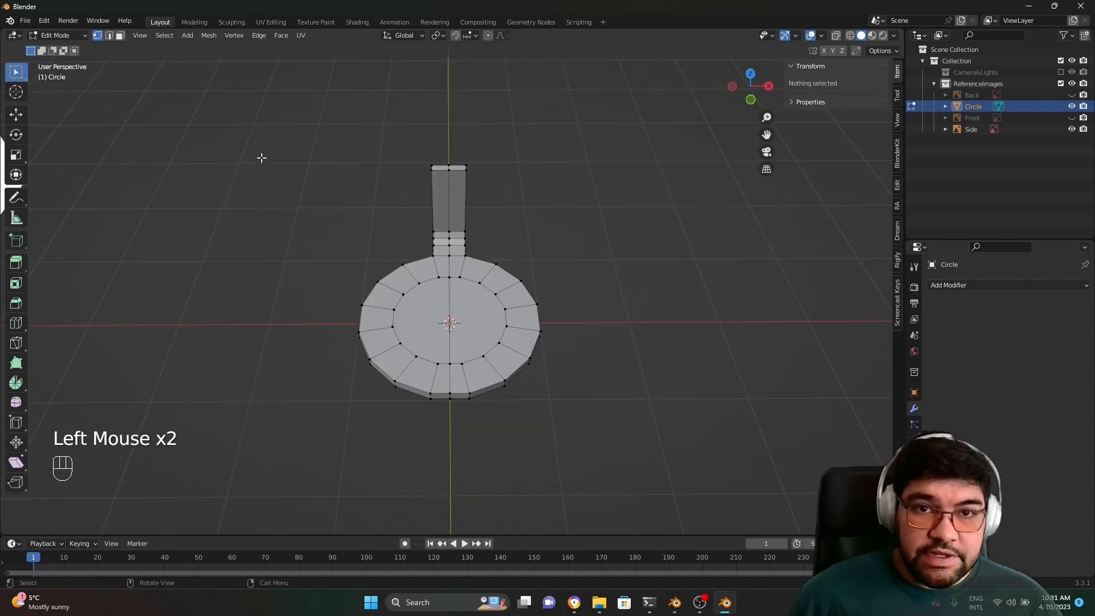
pyautogui.moveTo(261, 158); pyautogui.dragTo(445, 408)
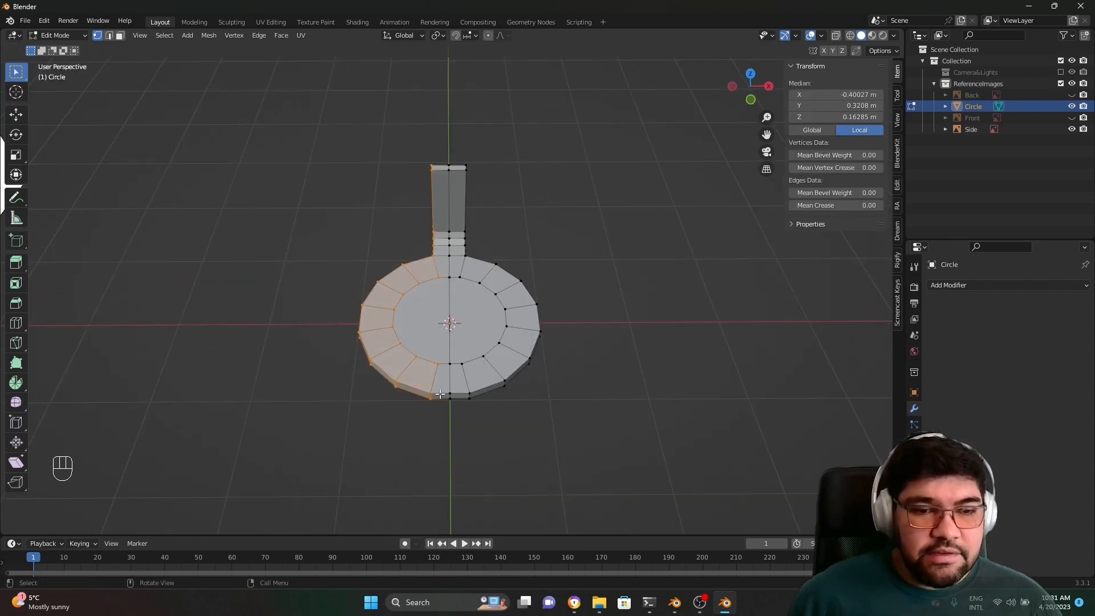
pyautogui.moveTo(471, 522); pyautogui.dragTo(314, 245, button='middle')
pyautogui.click(313, 244)
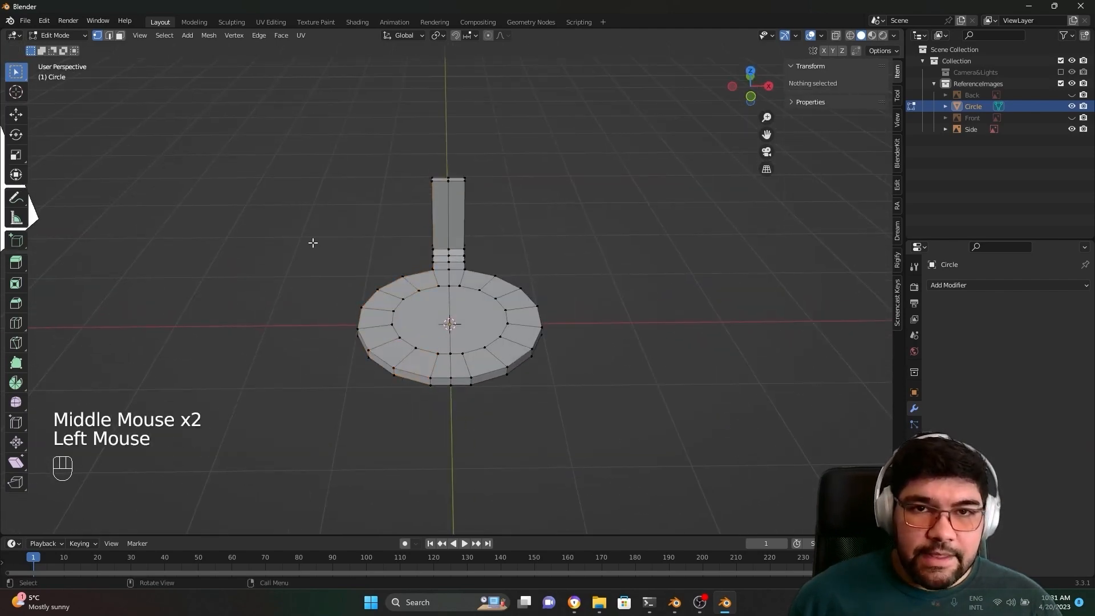
pyautogui.moveTo(223, 246); pyautogui.dragTo(284, 283, button='middle')
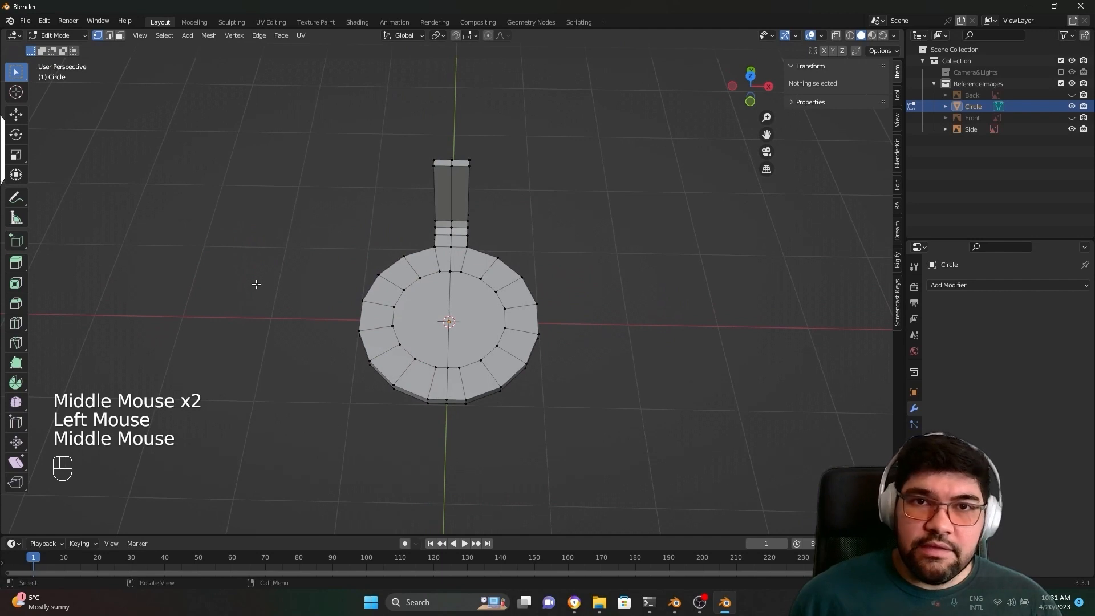
# Step: Turn on X-ray and box-select the disc vertices on the negative X side from the perspective view
pyautogui.click(836, 36)
pyautogui.scroll(1, 390, 346)
pyautogui.scroll(1, 388, 336)
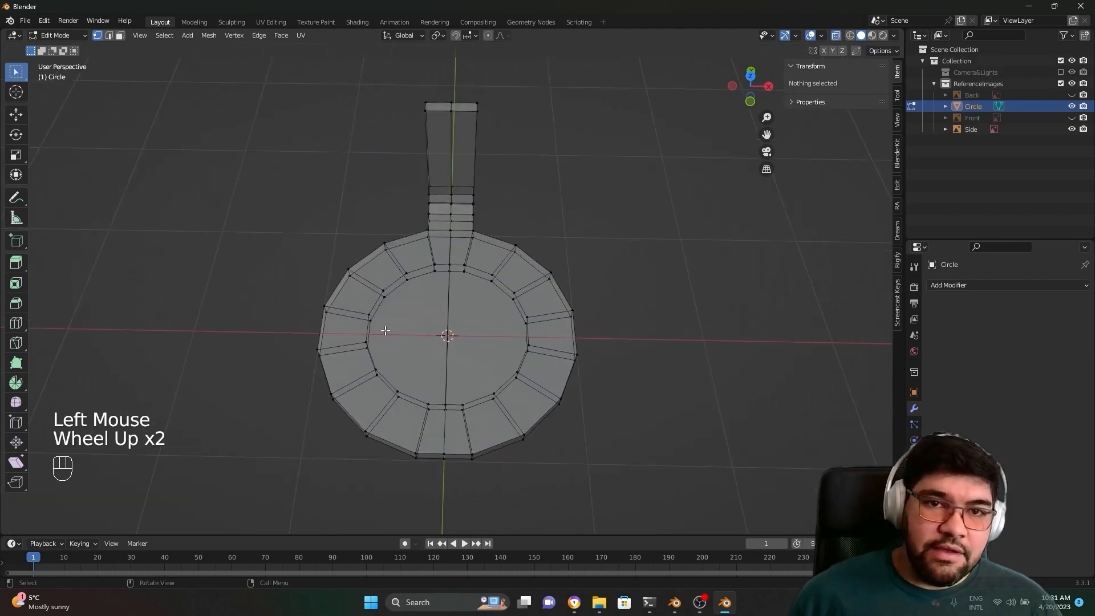
pyautogui.moveTo(333, 262); pyautogui.dragTo(337, 247, button='middle')
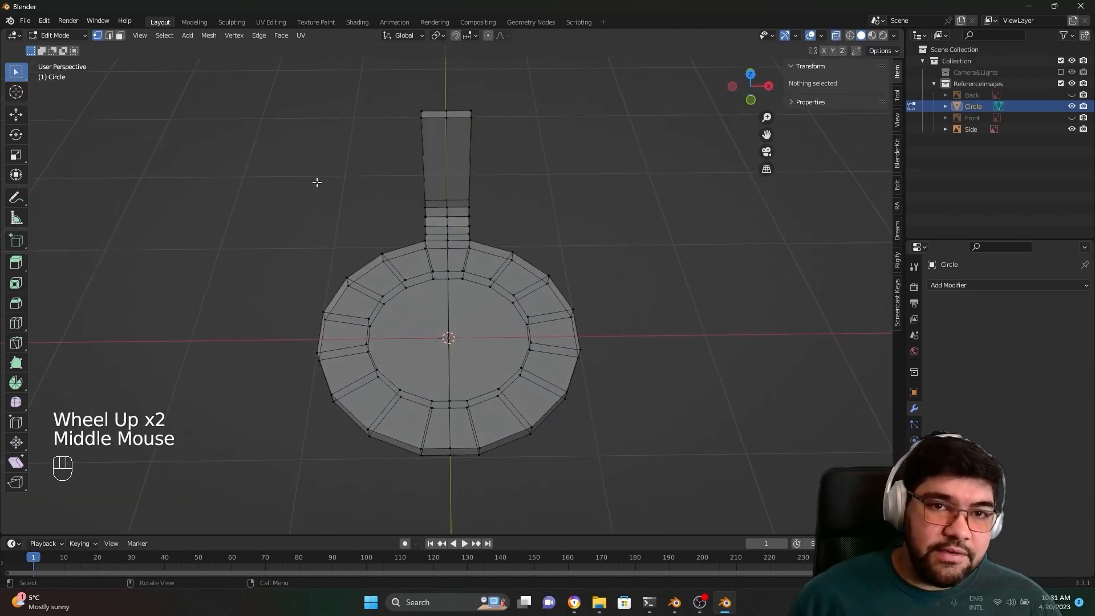
pyautogui.moveTo(247, 168); pyautogui.dragTo(411, 478)
pyautogui.click(253, 213)
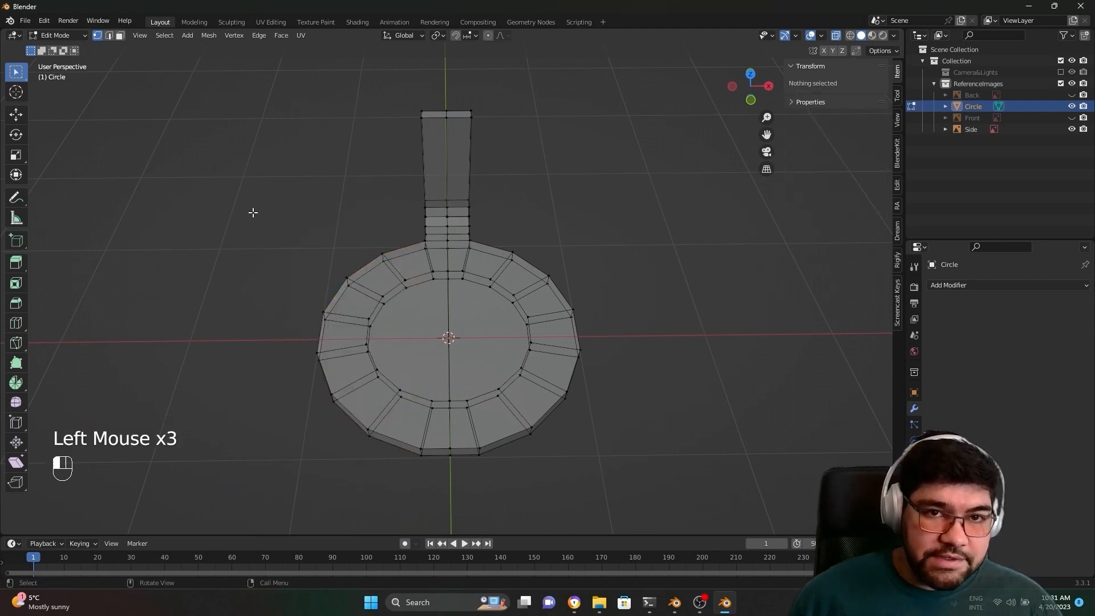
pyautogui.moveTo(215, 166); pyautogui.dragTo(417, 486)
pyautogui.moveTo(399, 472); pyautogui.dragTo(365, 342, button='middle')
pyautogui.scroll(-1, 365, 342)
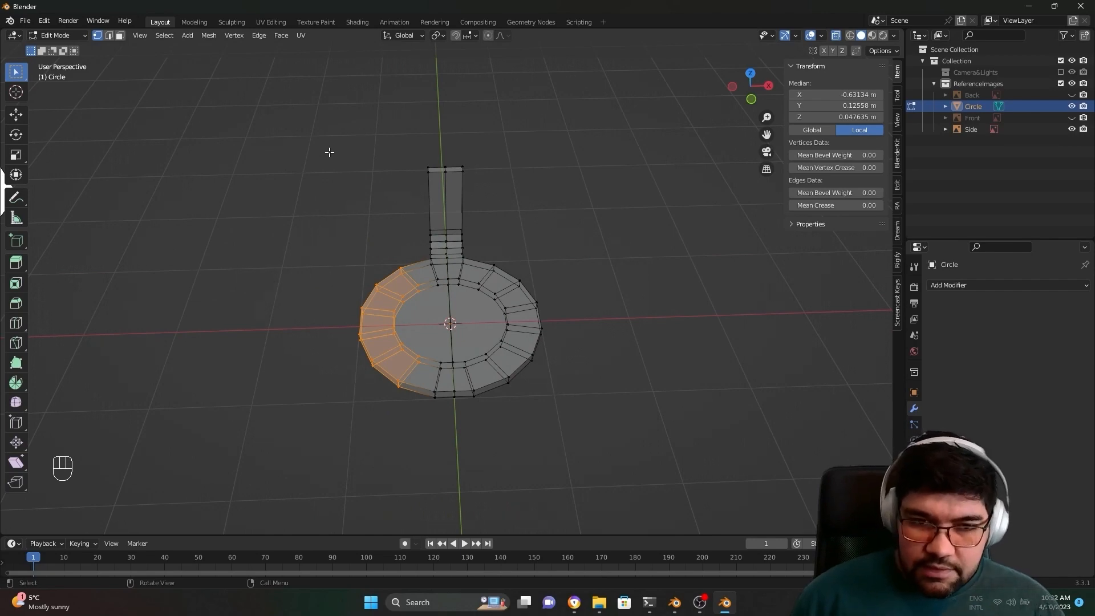
# Step: From the front orthographic view, box-select everything on the negative X side of the centre line and delete its vertices
pyautogui.press('KP_1')
pyautogui.scroll(3, 328, 152)
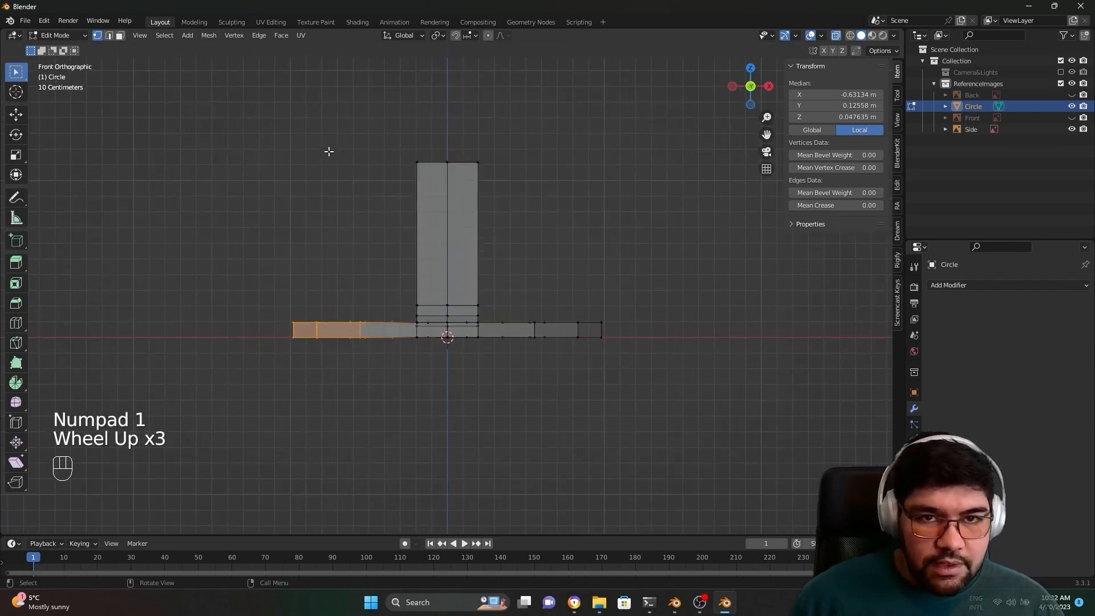
pyautogui.moveTo(177, 102); pyautogui.dragTo(446, 409)
pyautogui.scroll(-1, 264, 131)
pyautogui.moveTo(264, 132); pyautogui.dragTo(296, 254, button='middle')
pyautogui.press('x')
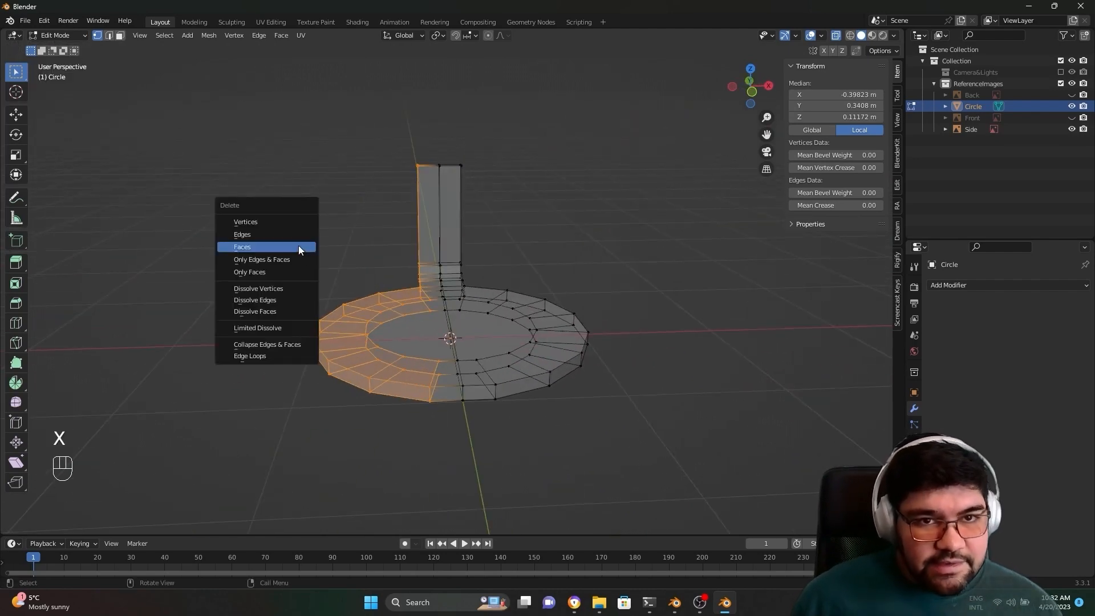
pyautogui.click(259, 218)
# Step: Turn off X-ray and inspect the remaining half of the stand
pyautogui.moveTo(259, 219); pyautogui.dragTo(465, 284, button='middle')
pyautogui.scroll(-3, 464, 283)
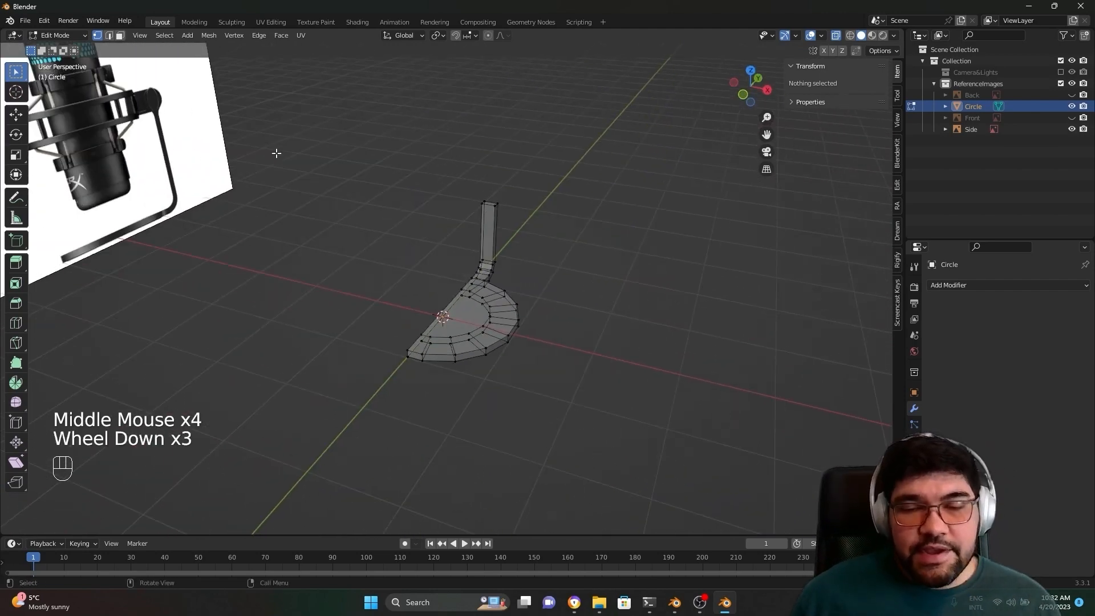
pyautogui.click(838, 35)
pyautogui.moveTo(639, 245); pyautogui.dragTo(606, 234, button='middle')
pyautogui.scroll(2, 678, 314)
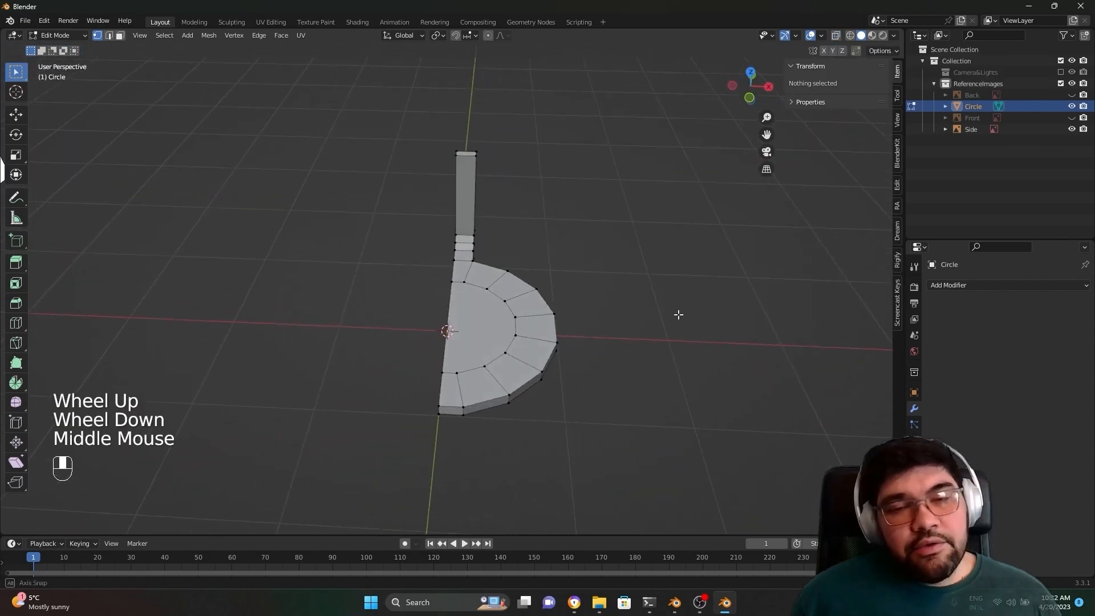
pyautogui.moveTo(678, 314); pyautogui.dragTo(684, 300, button='middle')
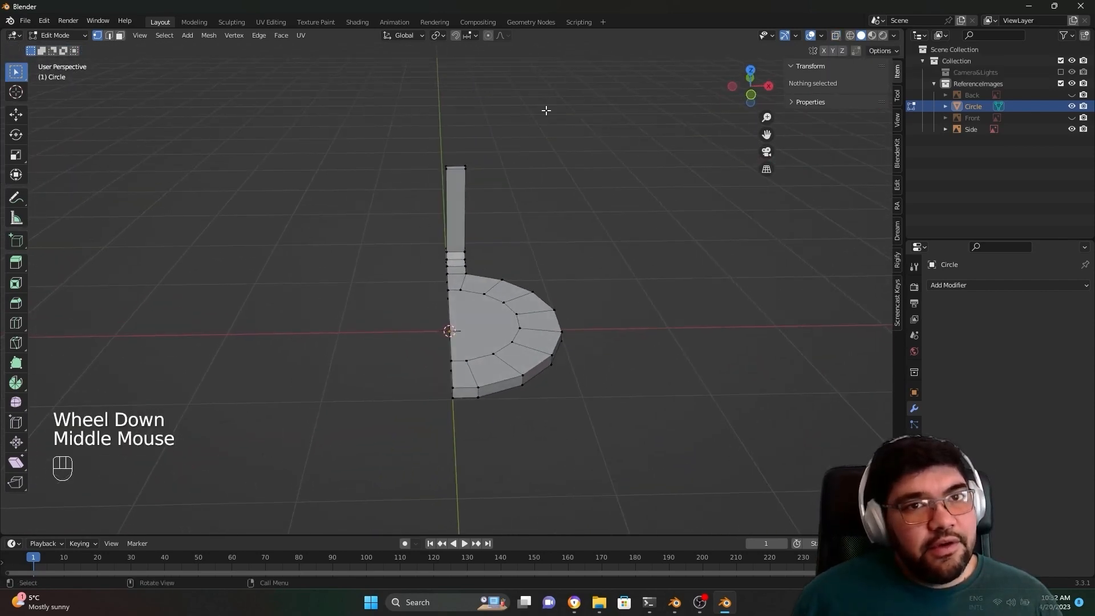
# Step: Add a Mirror modifier on the X axis to the half stand and inspect the mirrored side
pyautogui.click(975, 285)
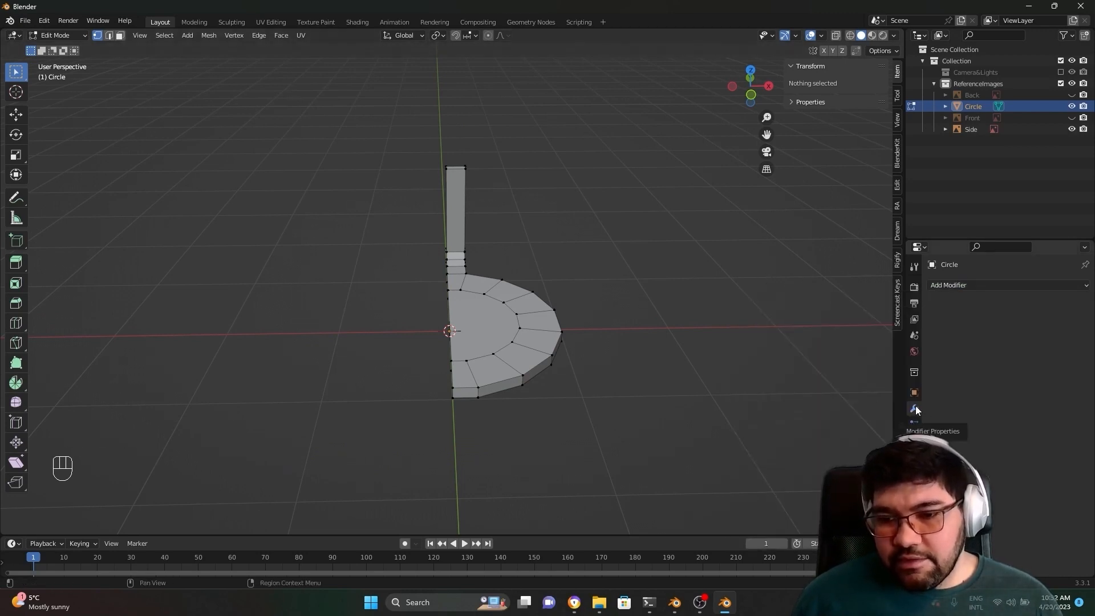
pyautogui.click(978, 282)
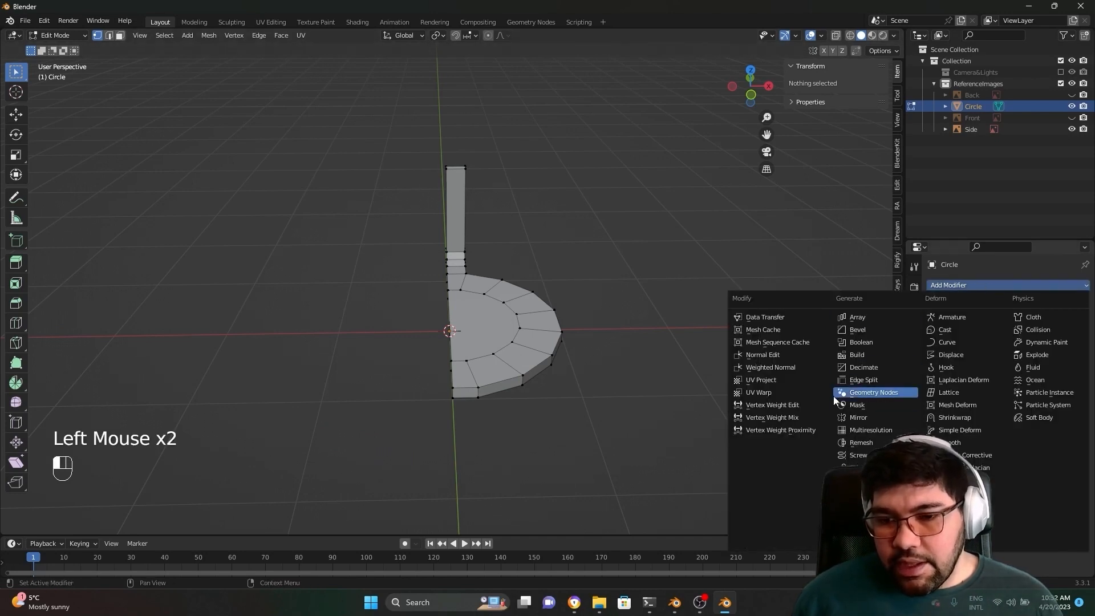
pyautogui.click(853, 417)
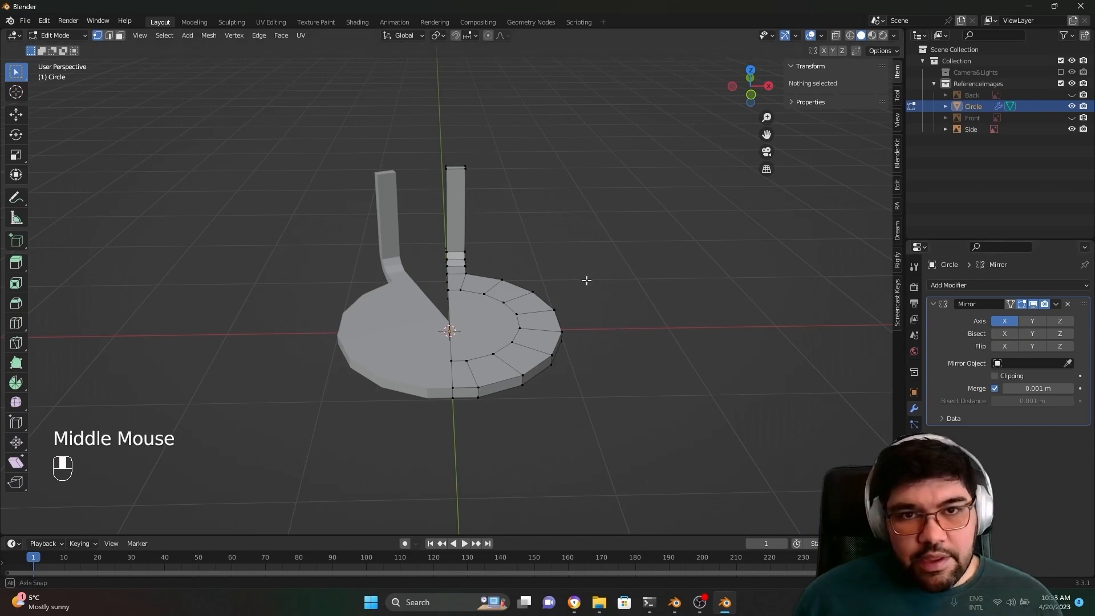
pyautogui.moveTo(584, 278)
pyautogui.mouseDown(button='middle')
pyautogui.moveTo(553, 318)
pyautogui.moveTo(594, 298)
pyautogui.mouseUp(button='middle')
pyautogui.moveTo(388, 191); pyautogui.dragTo(573, 333, button='middle')
pyautogui.scroll(-2, 581, 268)
pyautogui.moveTo(581, 268); pyautogui.dragTo(650, 300, button='middle')
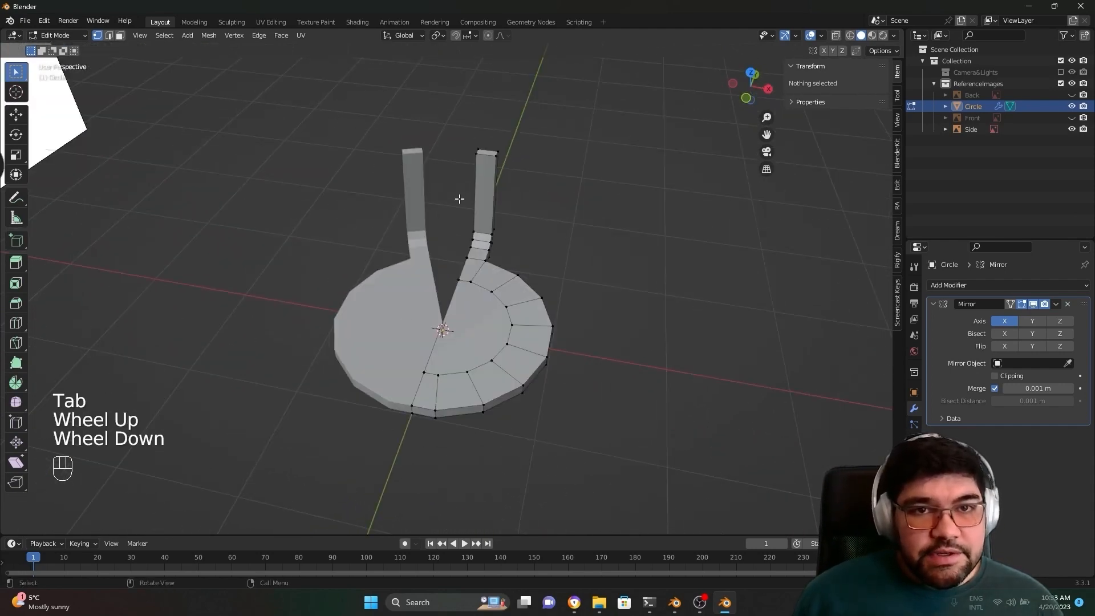
# Step: Inspect the gap between the mirrored halves, switch to Object Mode and select the stand
pyautogui.moveTo(368, 405); pyautogui.dragTo(344, 117, button='middle')
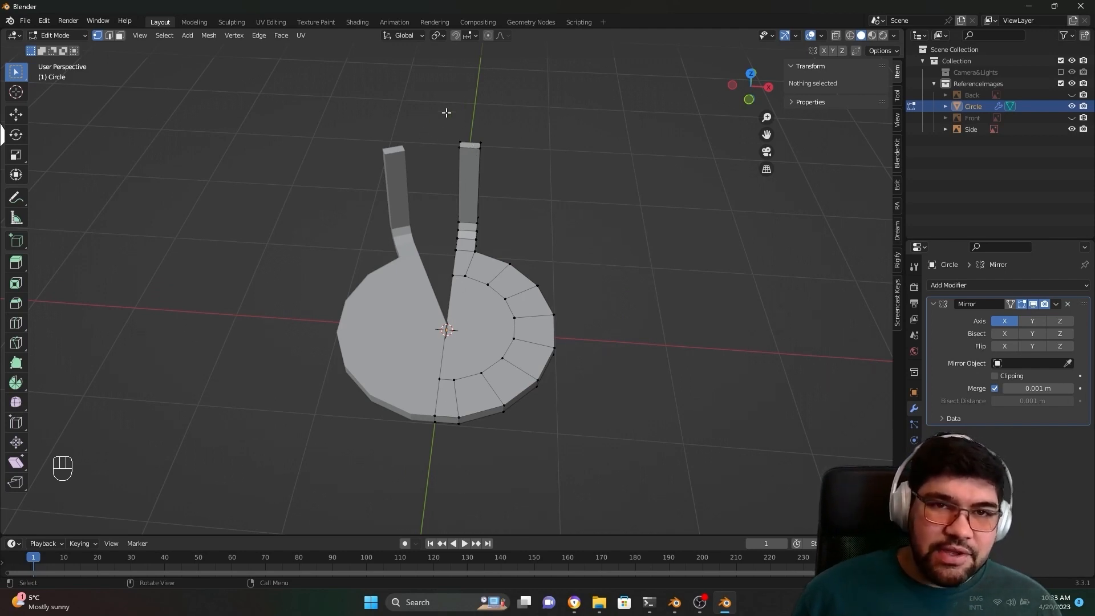
pyautogui.moveTo(330, 141); pyautogui.dragTo(684, 533)
pyautogui.scroll(-2, 674, 345)
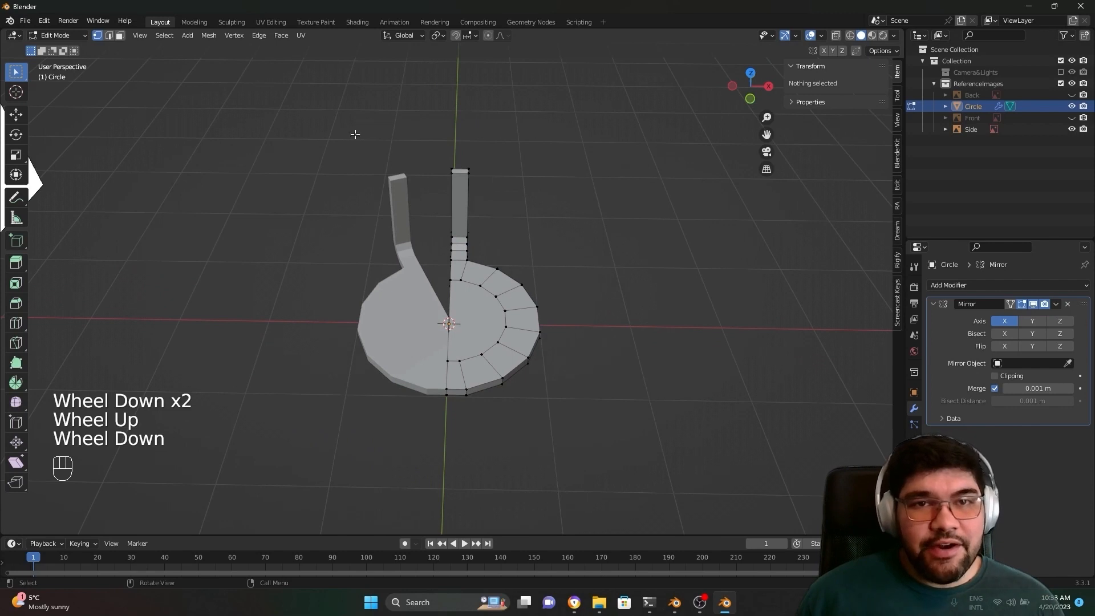
pyautogui.scroll(1, 594, 320)
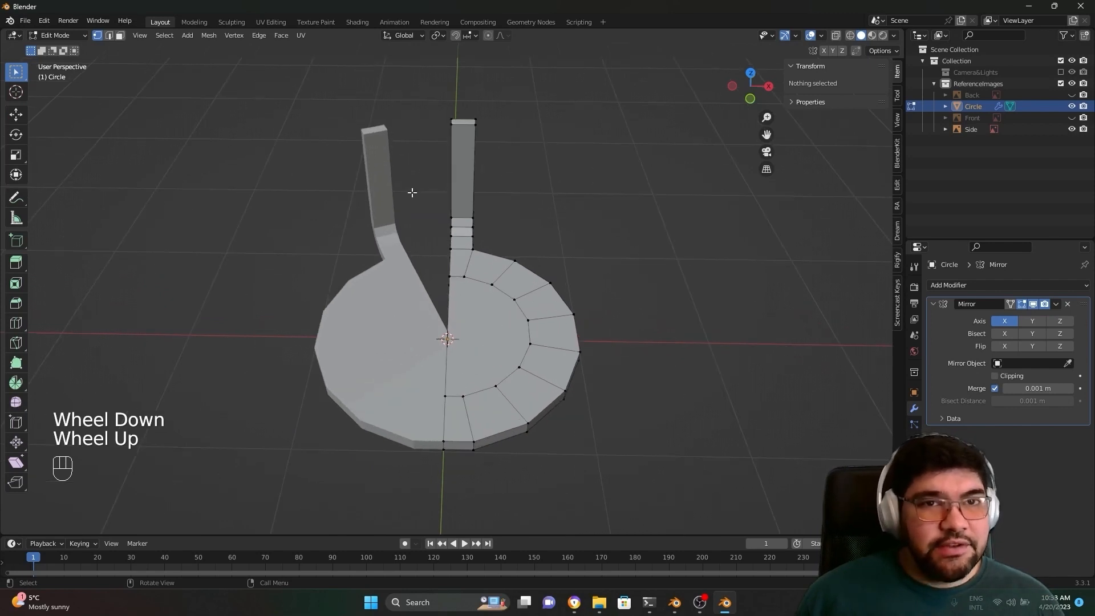
pyautogui.press('Tab')
pyautogui.moveTo(484, 263); pyautogui.dragTo(512, 287, button='middle')
pyautogui.click(512, 287)
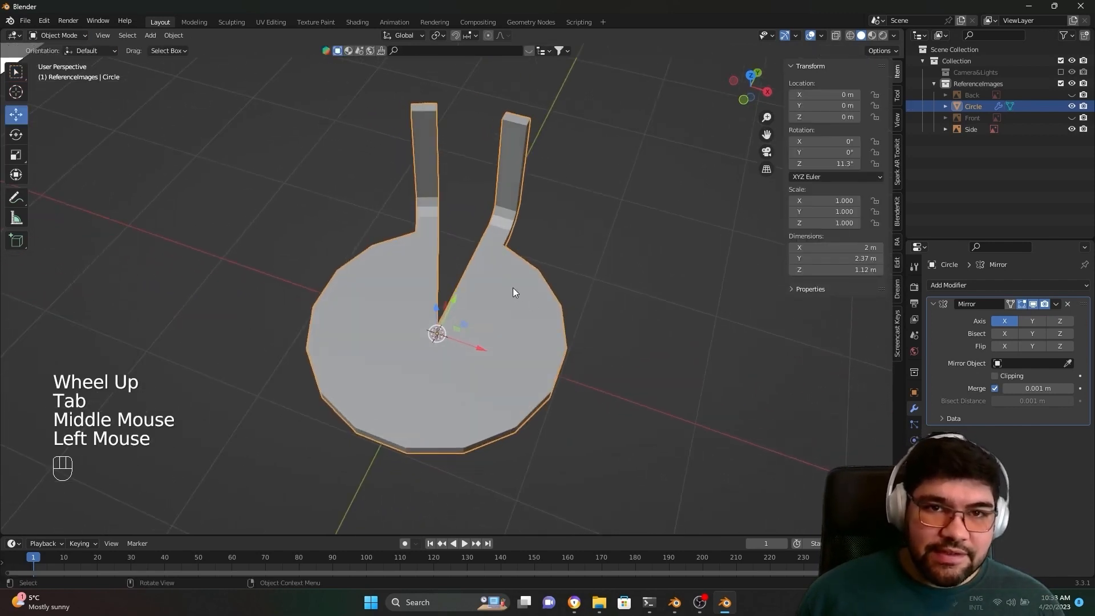
# Step: Apply the rotation of the selected stand object
pyautogui.moveTo(600, 344); pyautogui.dragTo(581, 319, button='middle')
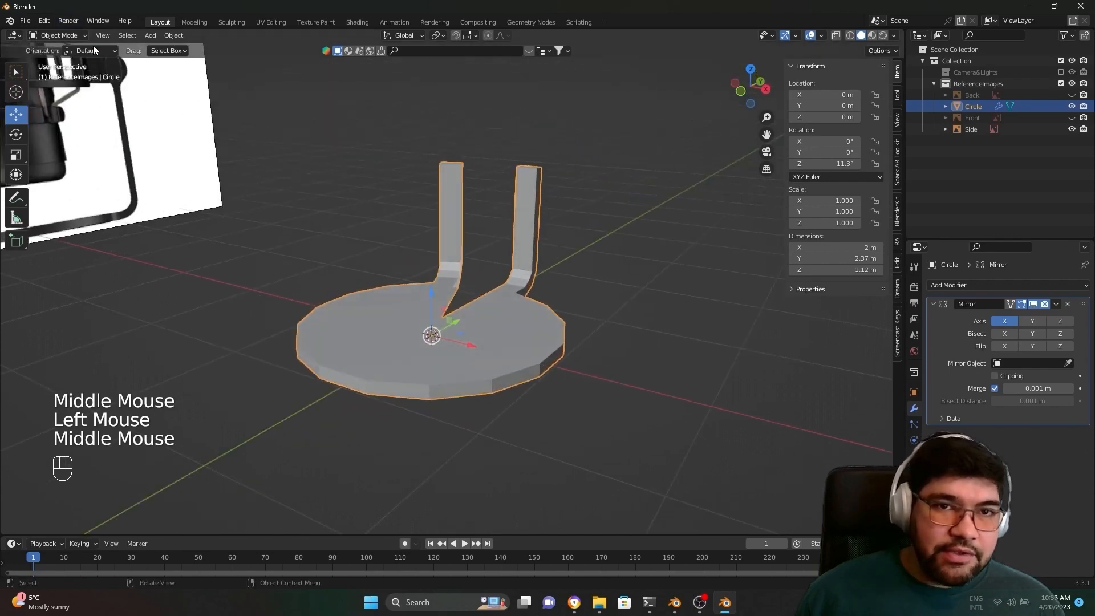
pyautogui.click(547, 341)
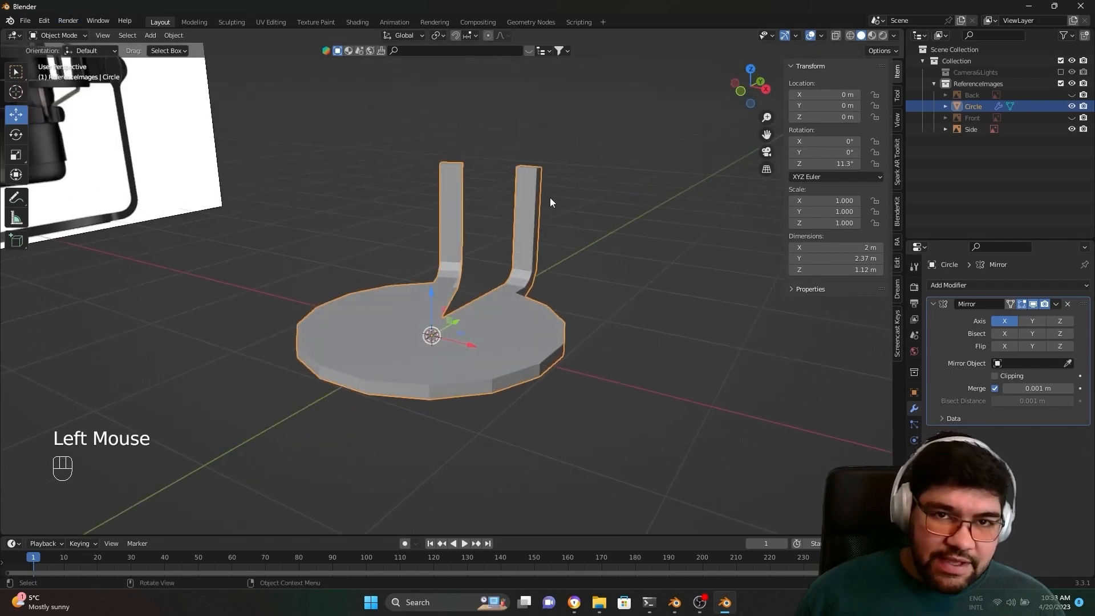
pyautogui.tripleClick(519, 372)
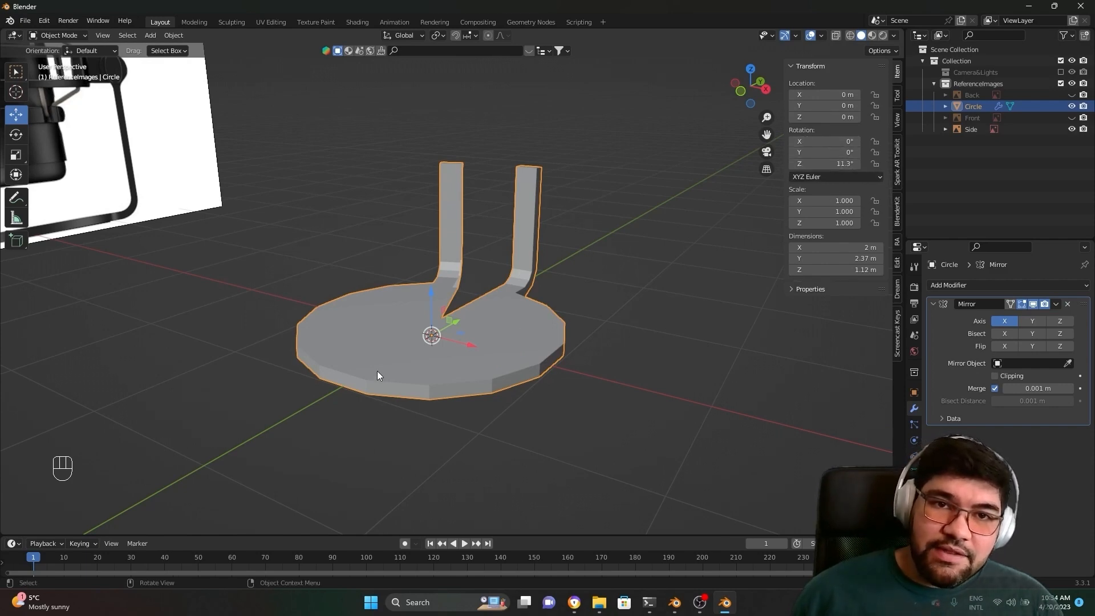
pyautogui.moveTo(378, 370); pyautogui.dragTo(456, 416, button='middle')
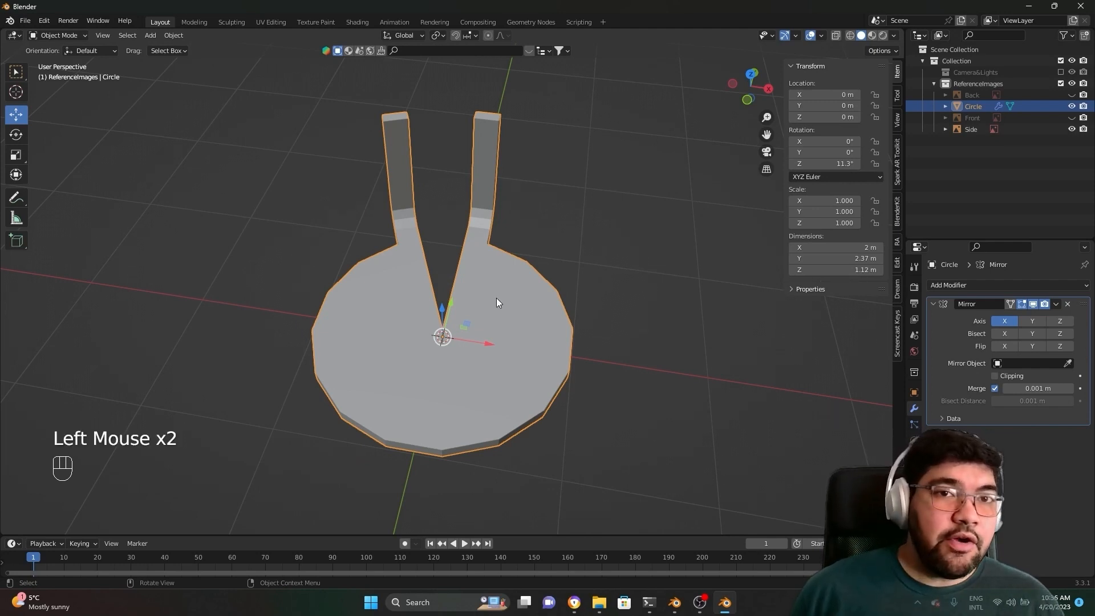
pyautogui.click(174, 36)
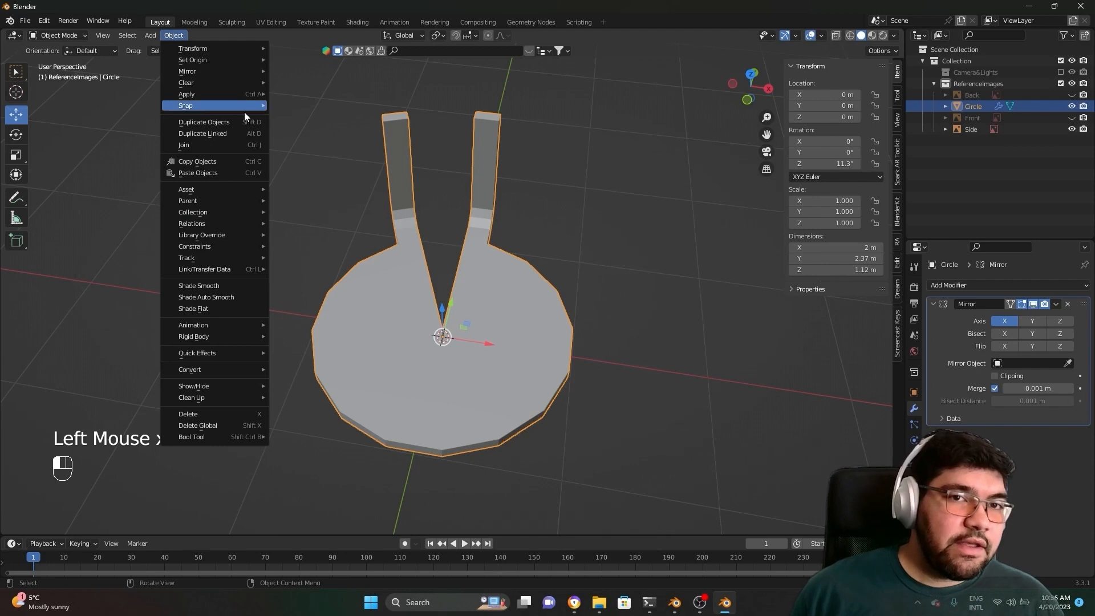
pyautogui.moveTo(212, 95)
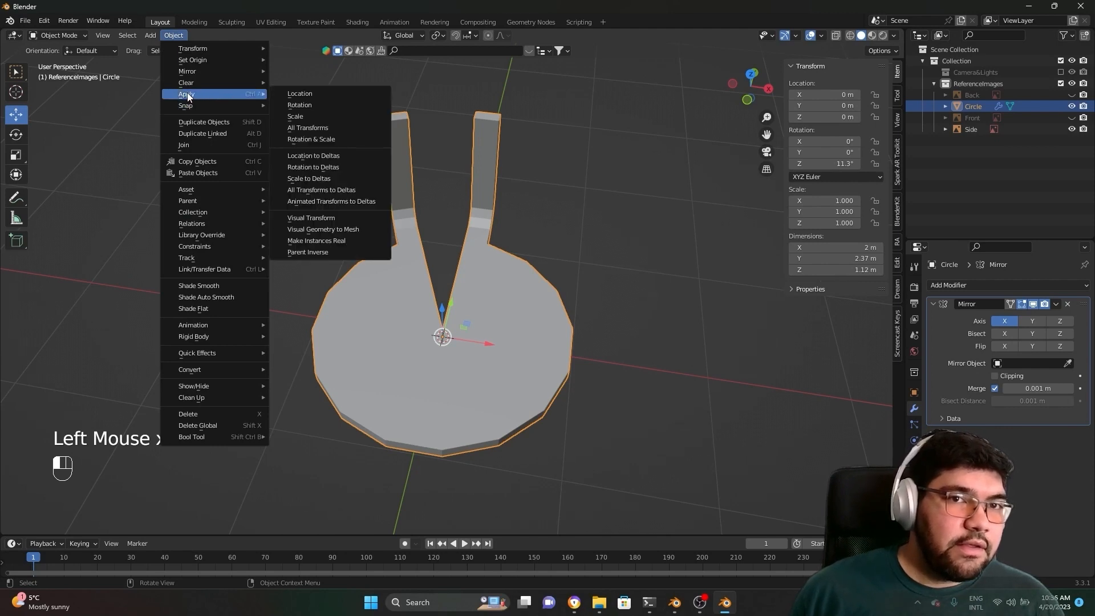
pyautogui.click(313, 106)
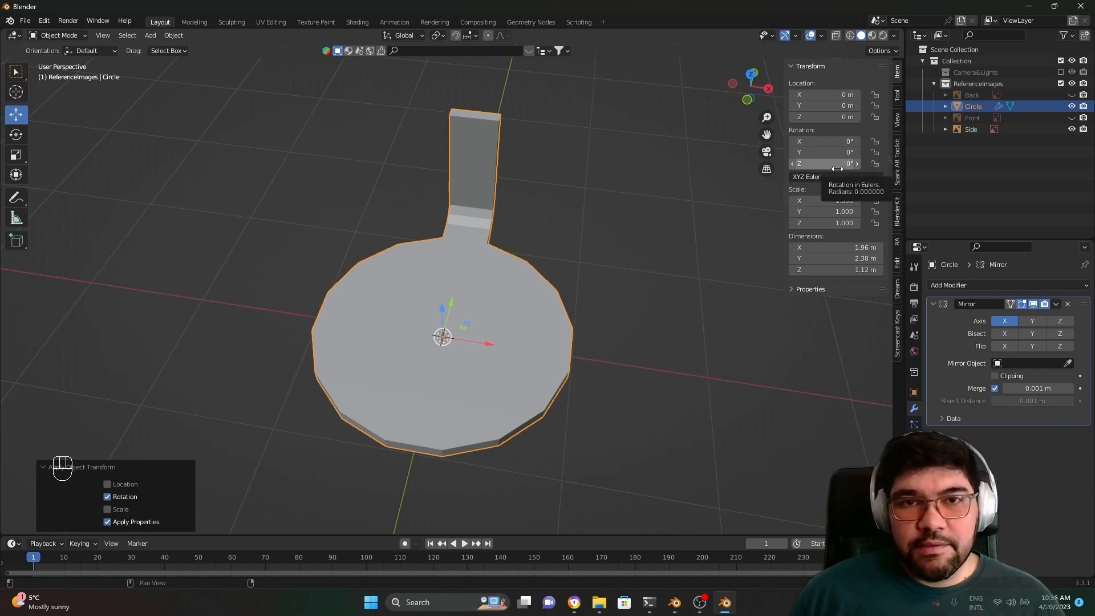
# Step: Inspect the mirrored stand and apply all transforms to it
pyautogui.moveTo(542, 454); pyautogui.dragTo(476, 358, button='middle')
pyautogui.click(541, 343)
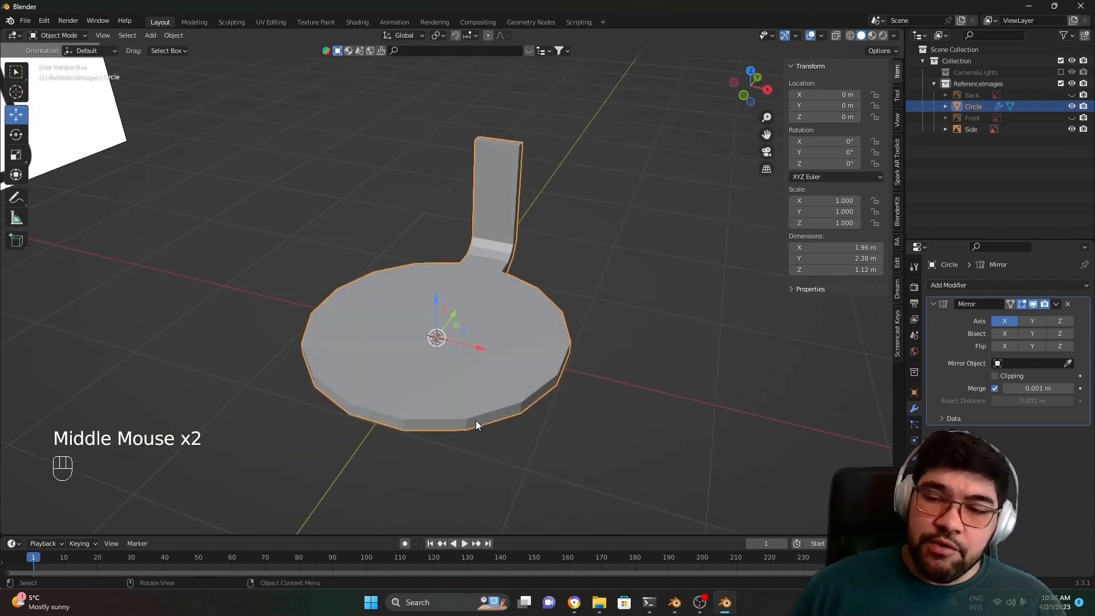
pyautogui.click(960, 286)
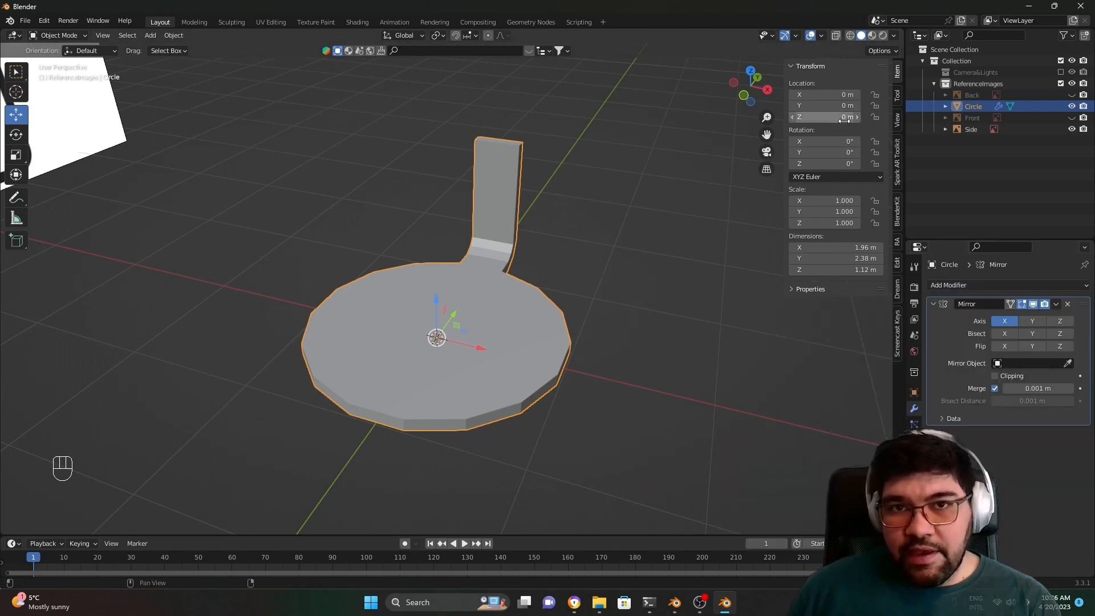
pyautogui.moveTo(501, 285); pyautogui.dragTo(531, 349, button='middle')
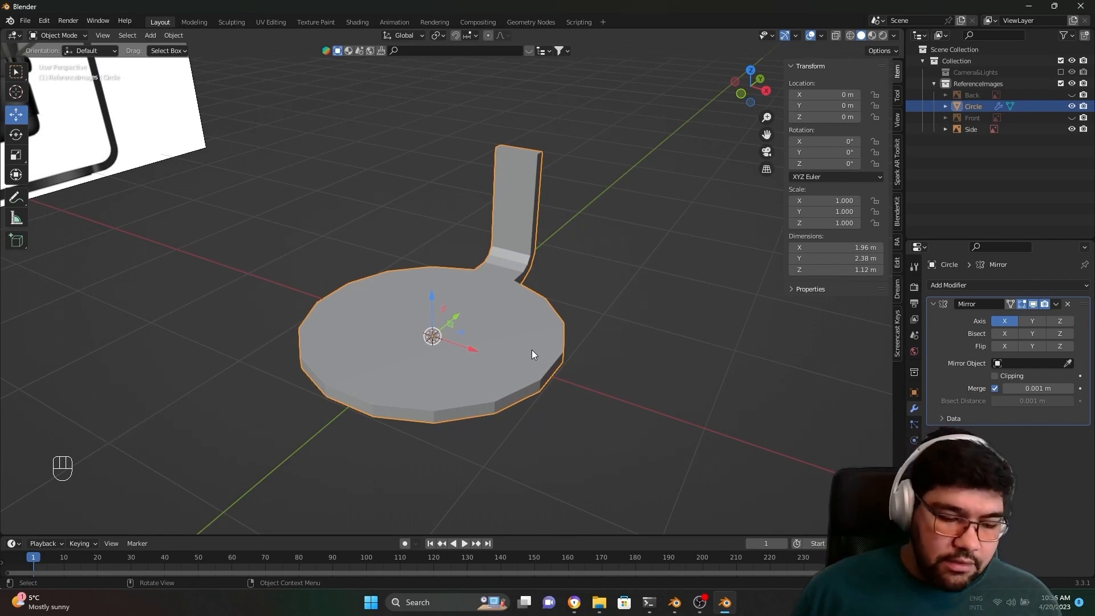
pyautogui.keyDown('ctrl'); pyautogui.click(532, 350); pyautogui.keyUp('ctrl')
pyautogui.click(174, 35)
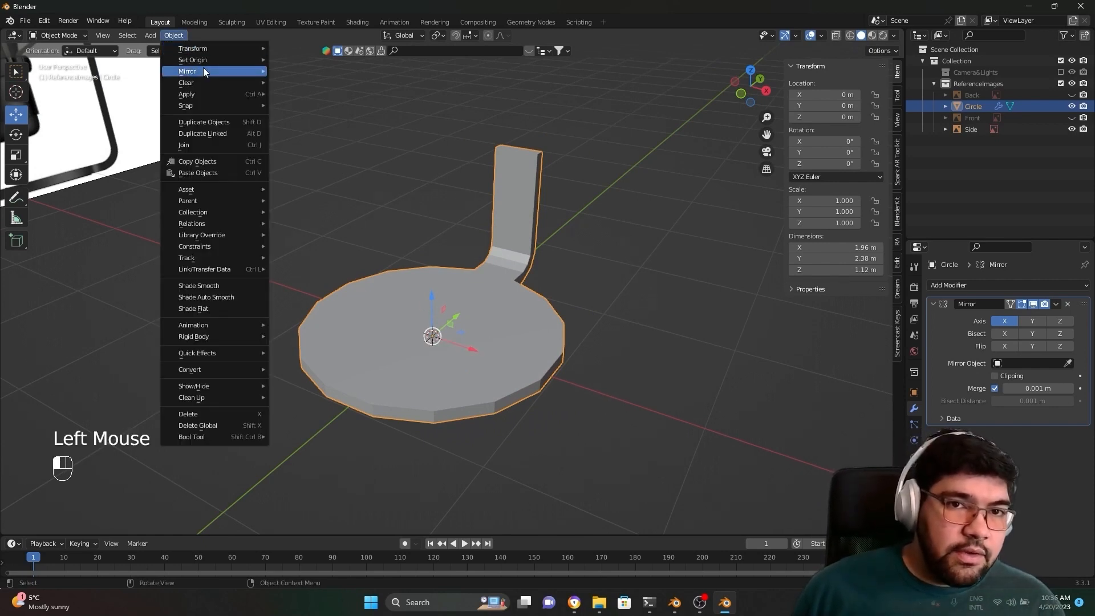
pyautogui.moveTo(210, 103)
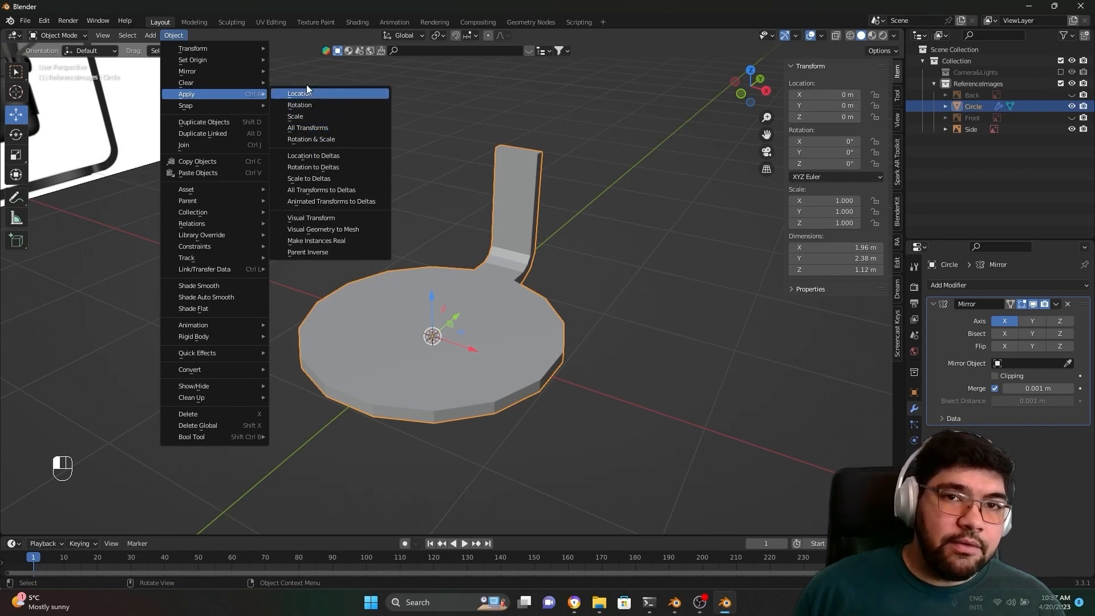
pyautogui.click(308, 127)
pyautogui.moveTo(332, 126); pyautogui.dragTo(559, 288, button='middle')
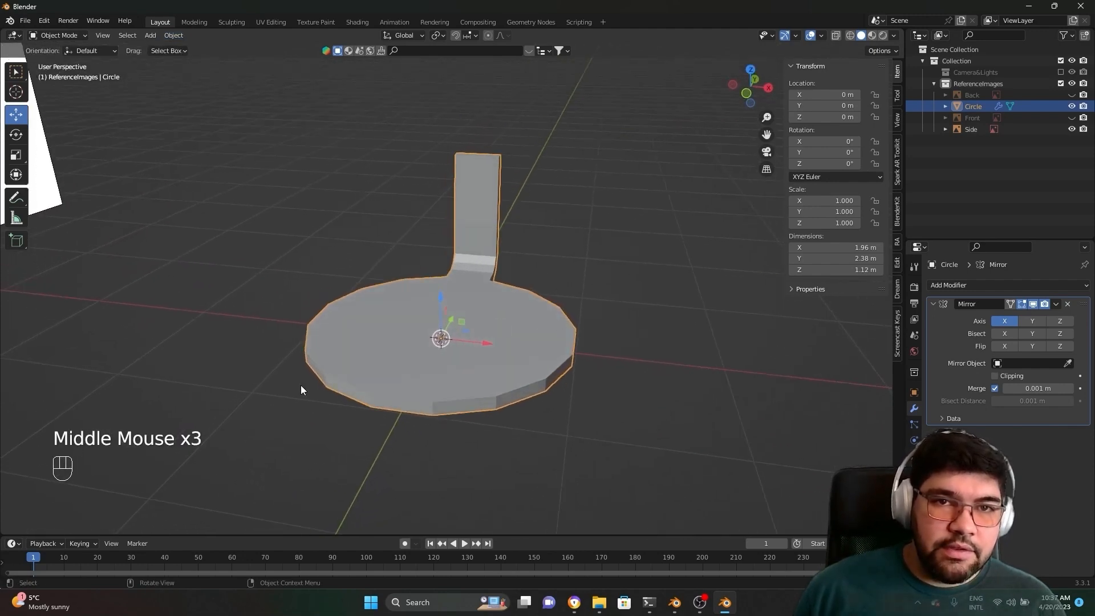
pyautogui.moveTo(388, 221); pyautogui.dragTo(567, 339, button='middle')
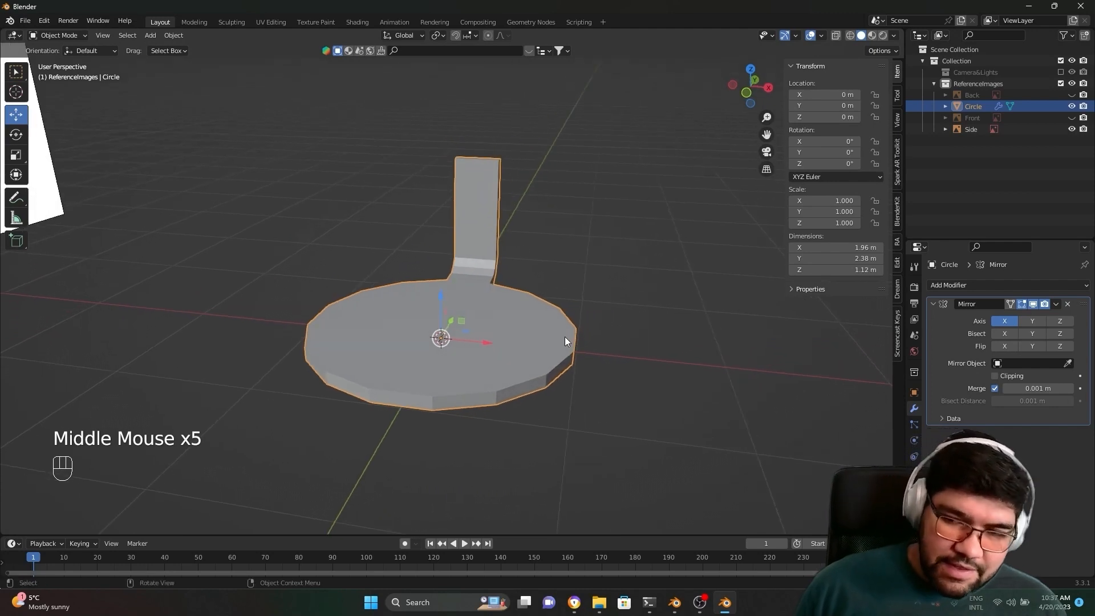
# Step: Enter Edit Mode and box-select on each side of the centre line to check which half has editable vertices
pyautogui.press('Tab')
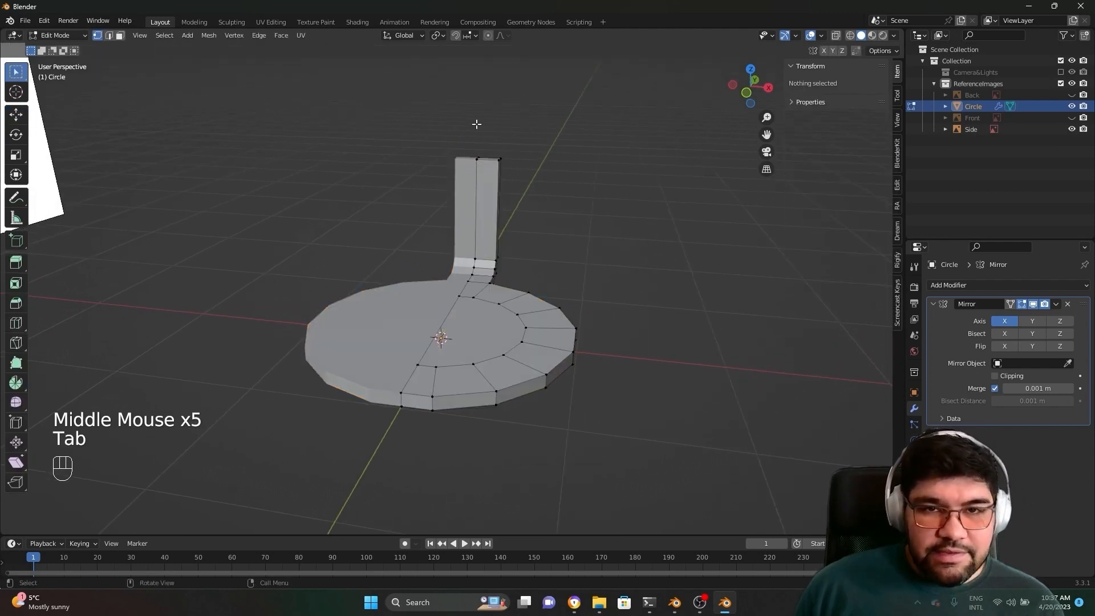
pyautogui.scroll(3, 455, 215)
pyautogui.scroll(-2, 417, 154)
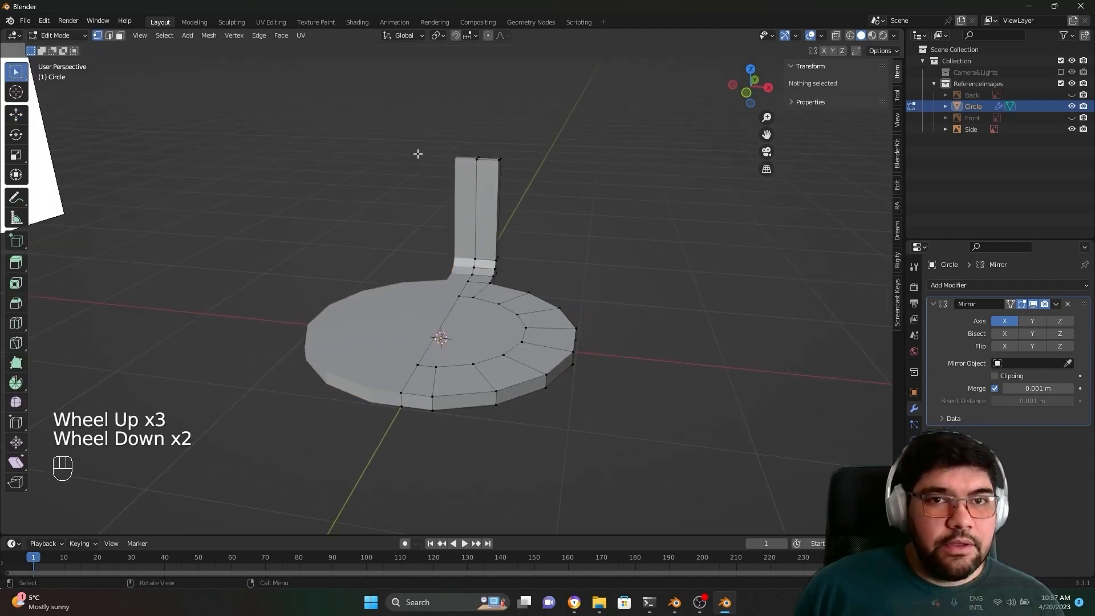
pyautogui.scroll(2, 374, 183)
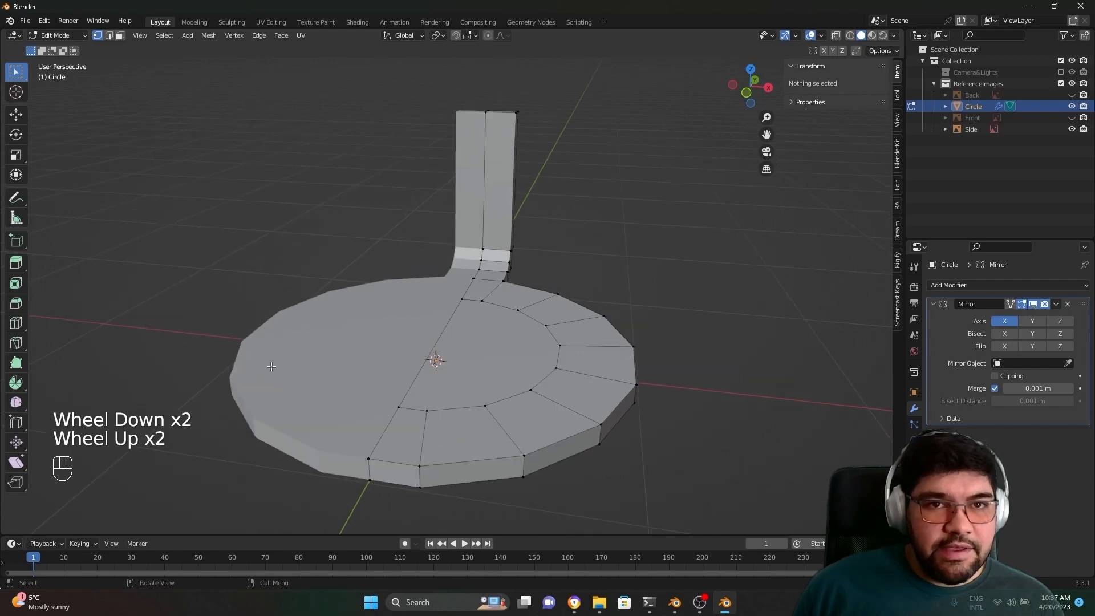
pyautogui.click(253, 353)
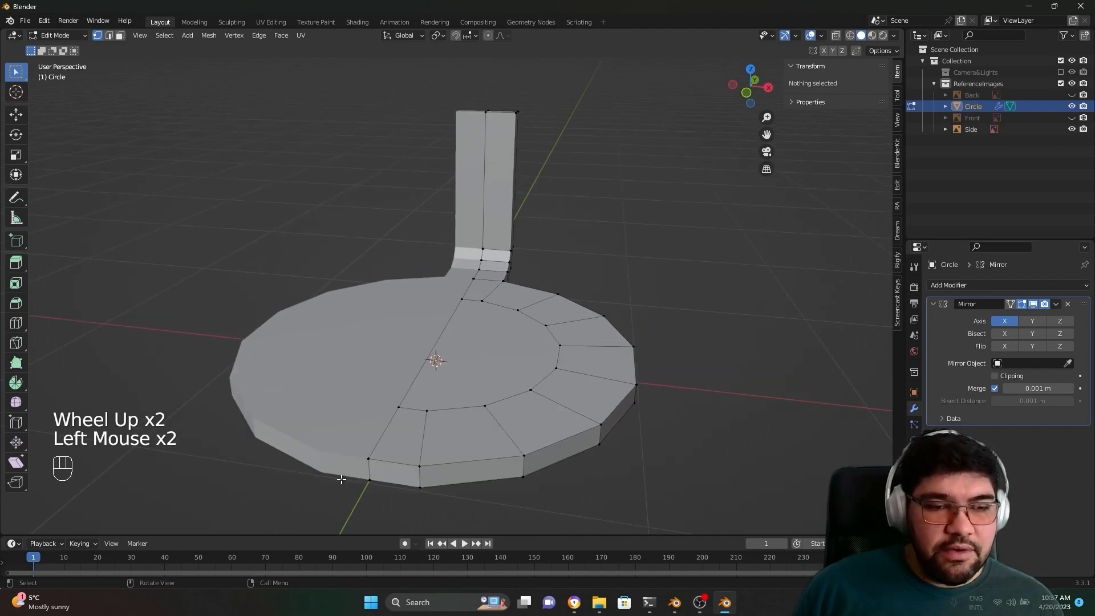
pyautogui.moveTo(300, 441); pyautogui.dragTo(274, 115, button='middle')
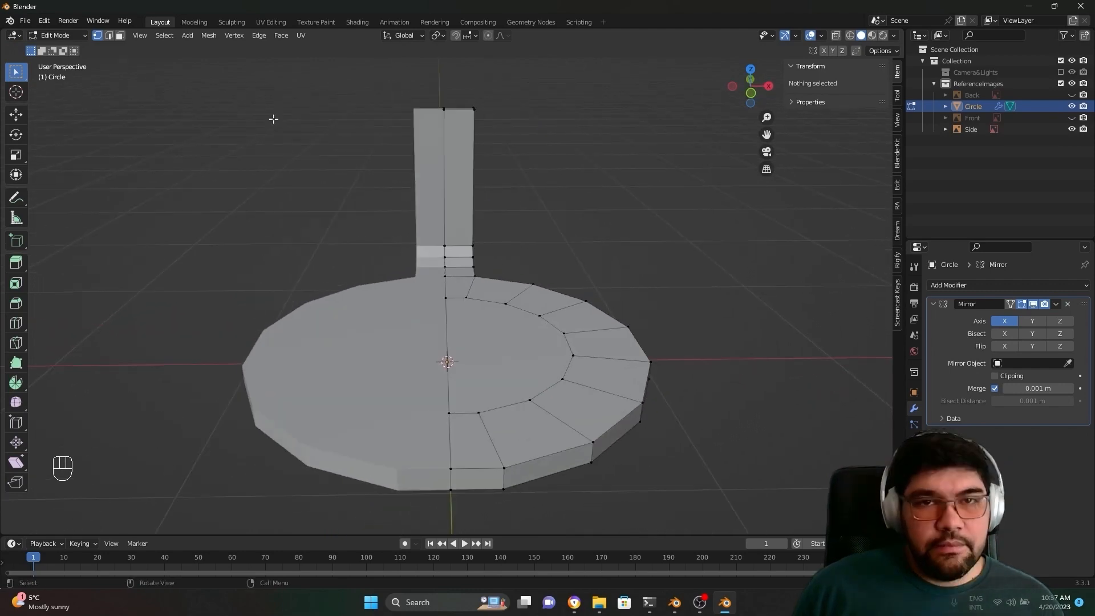
pyautogui.moveTo(147, 78); pyautogui.dragTo(434, 539)
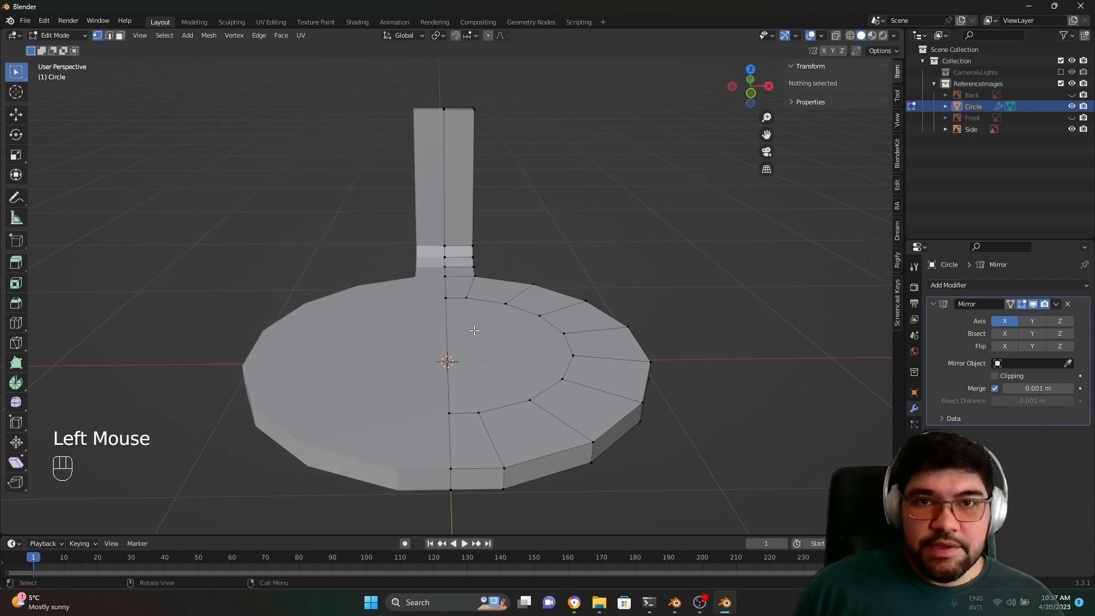
pyautogui.moveTo(462, 93); pyautogui.dragTo(705, 513)
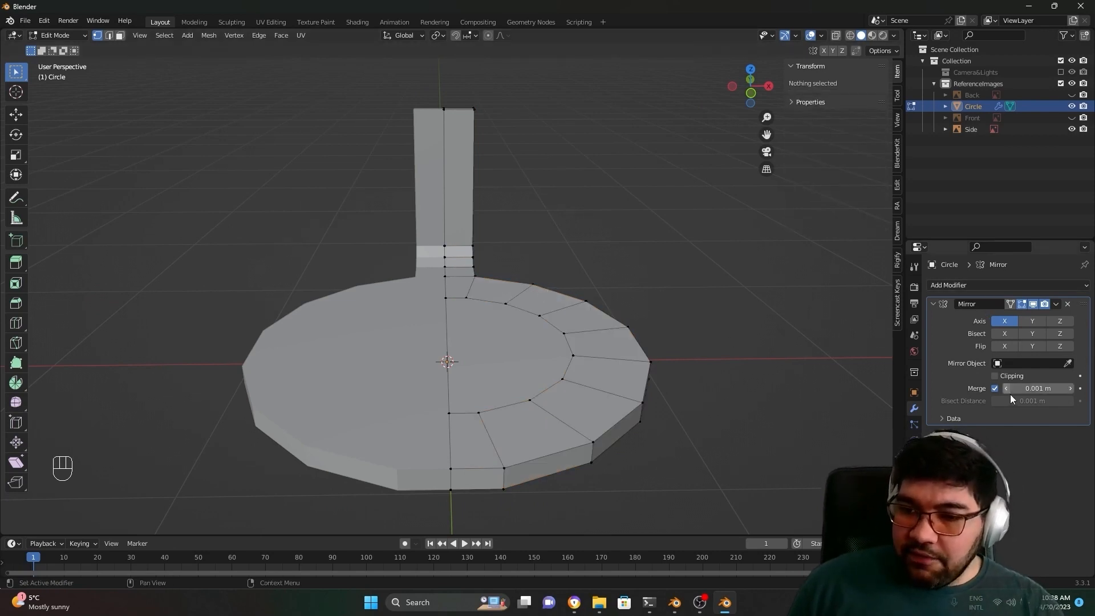
# Step: Enable Clipping on the Mirror modifier and test-move the base's front inner-ring vertex on the centre line, cancelling the move
pyautogui.click(996, 376)
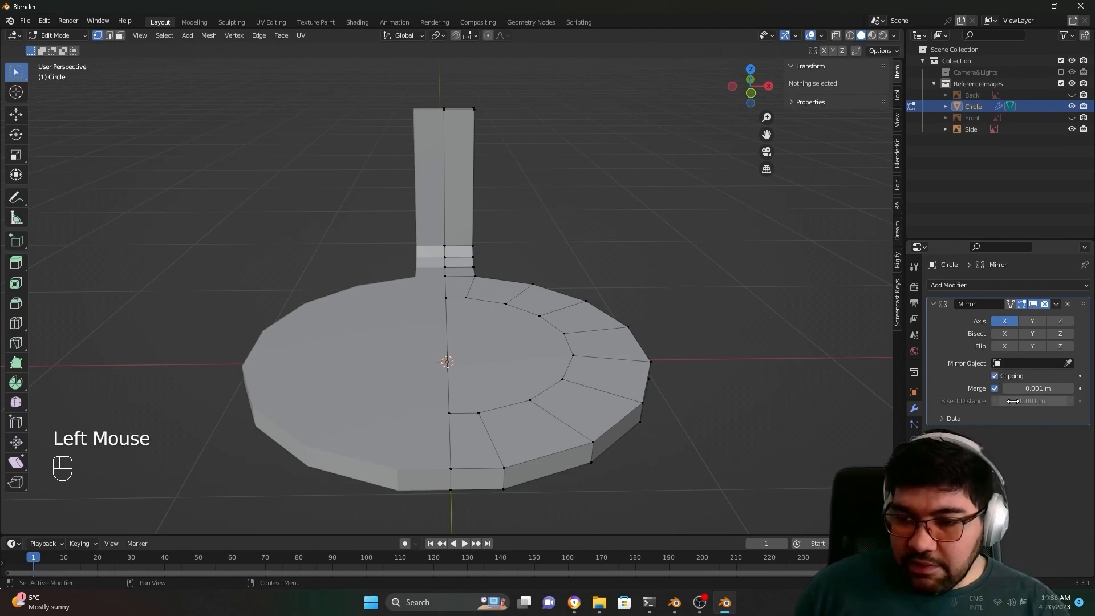
pyautogui.click(995, 376)
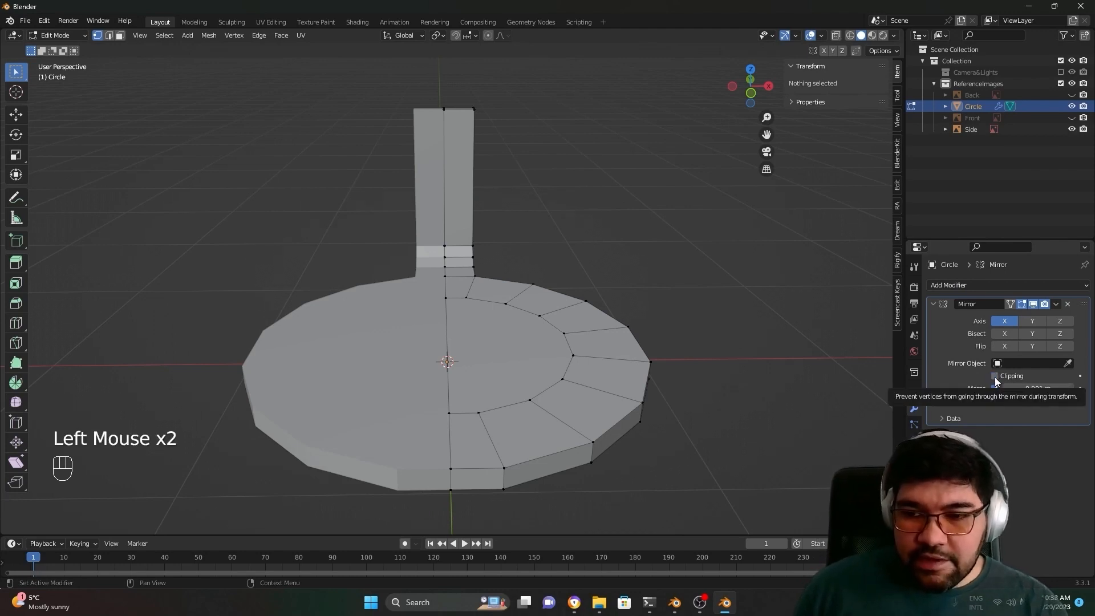
pyautogui.click(995, 377)
pyautogui.click(450, 415)
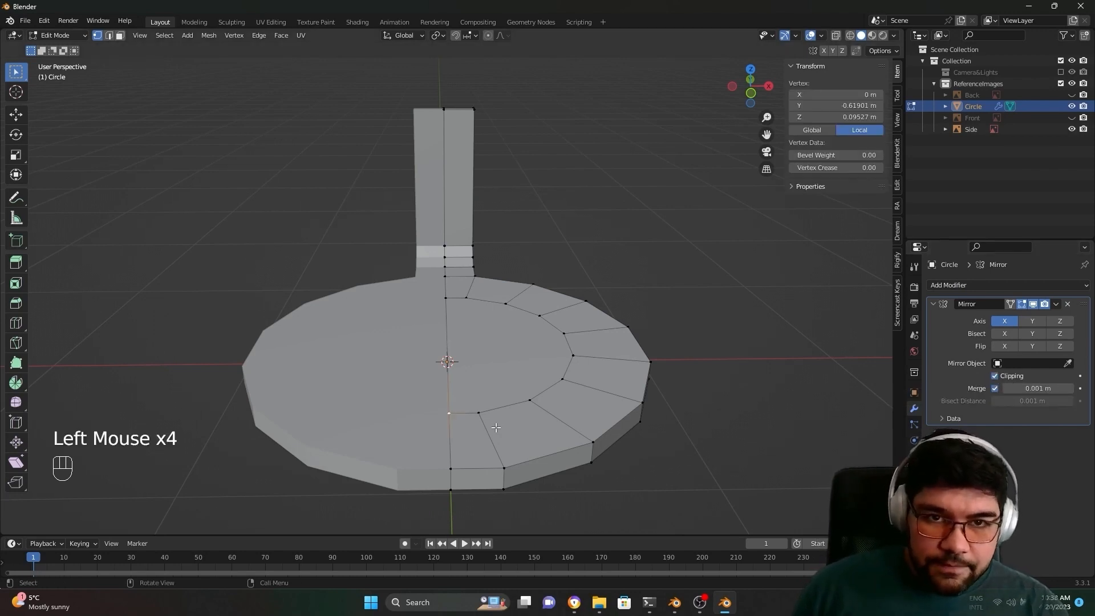
pyautogui.scroll(1, 496, 431)
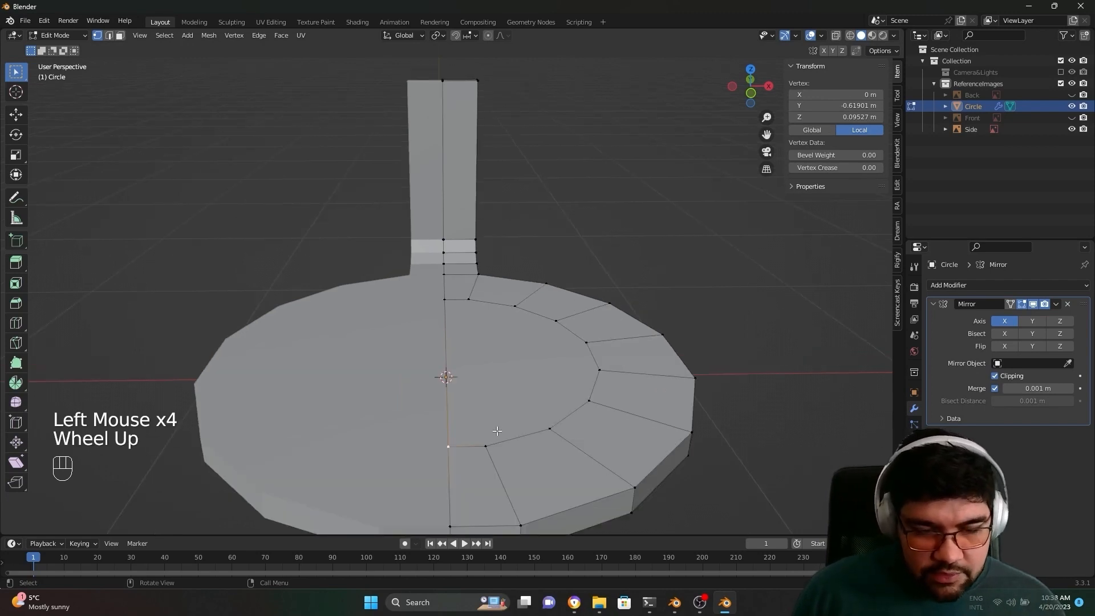
pyautogui.press('g')
pyautogui.rightClick(336, 433)
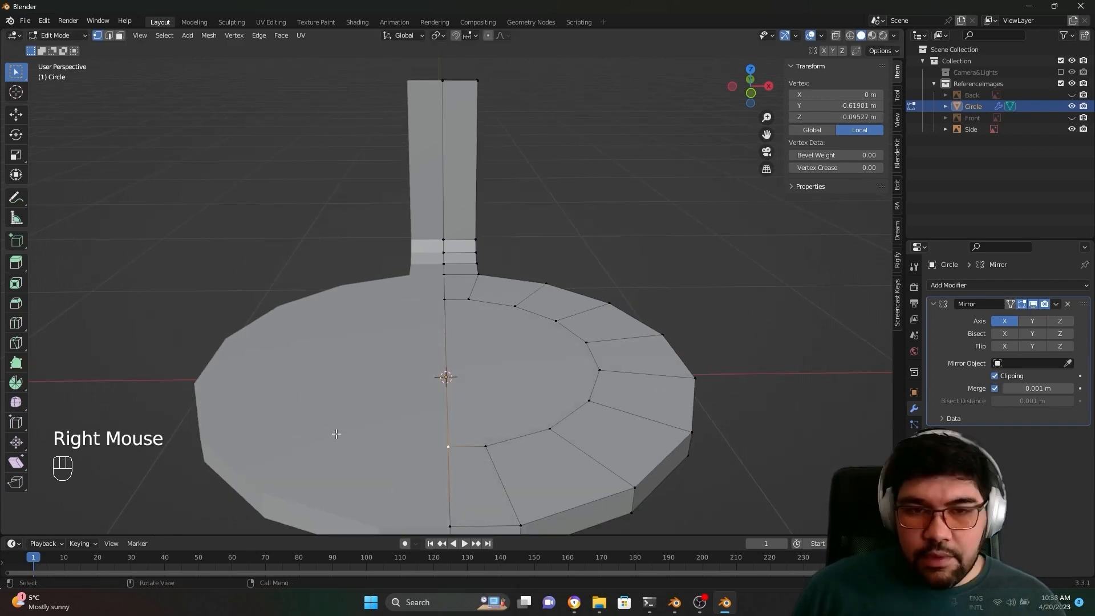
# Step: Test moving the same centre-line vertex with Clipping disabled, cancel the move and re-enable Clipping
pyautogui.click(994, 376)
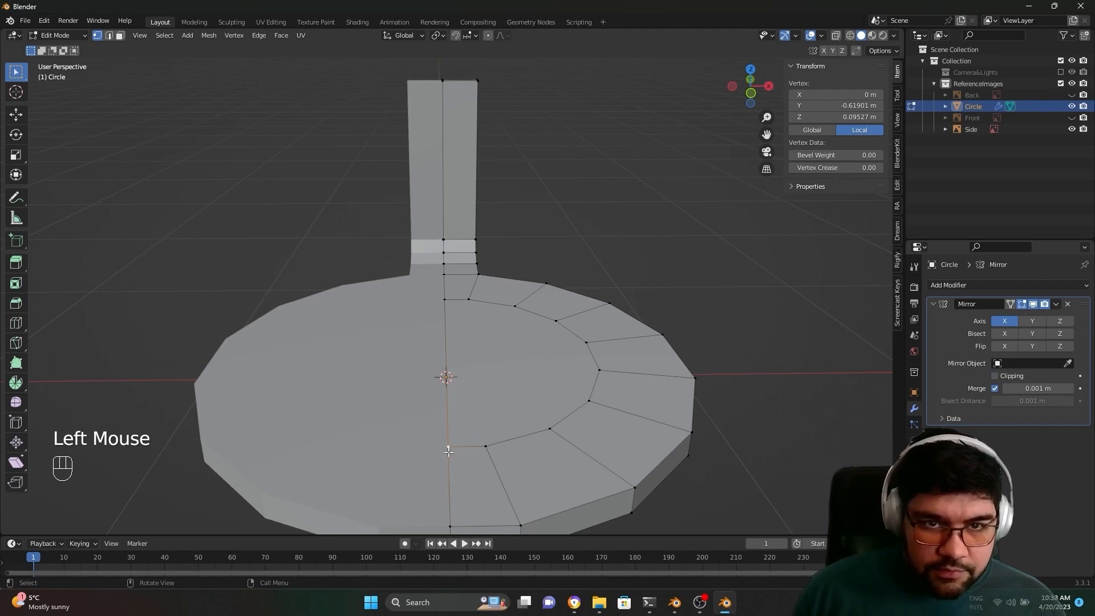
pyautogui.press('g')
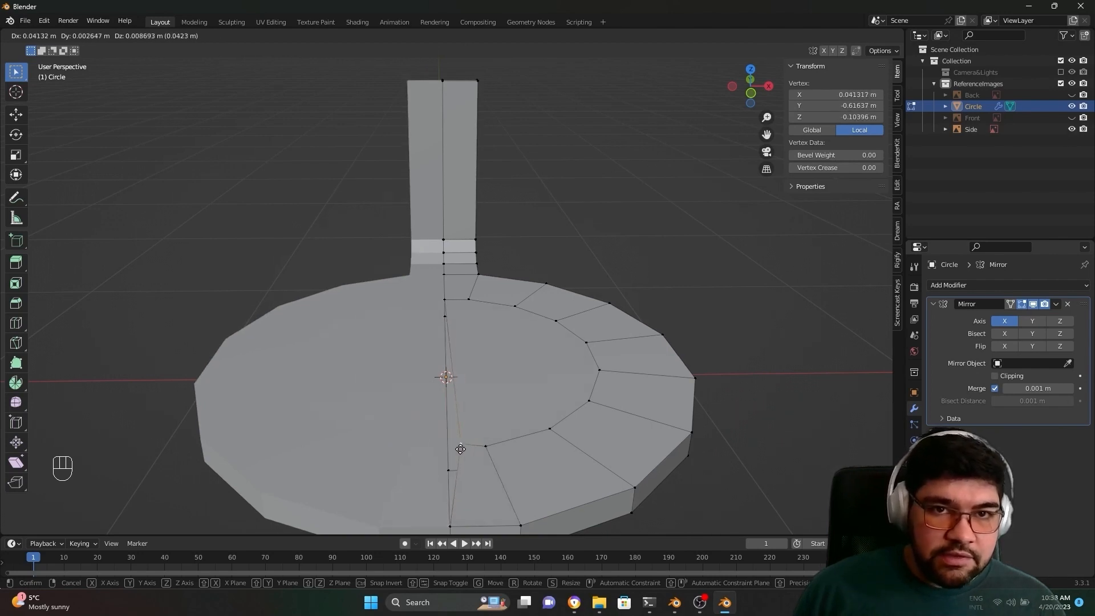
pyautogui.rightClick(459, 450)
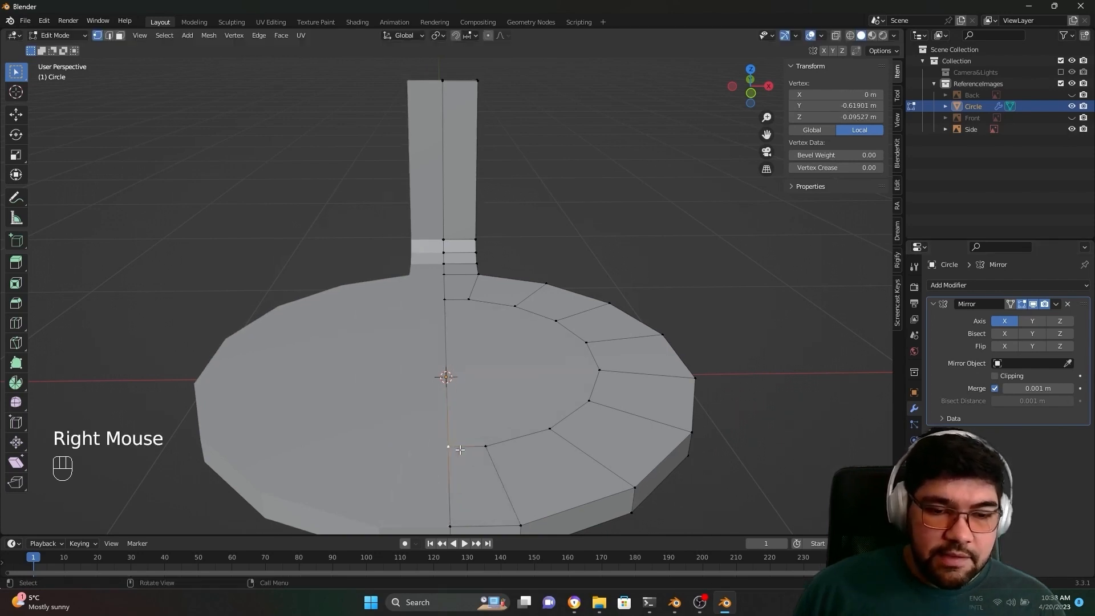
pyautogui.click(1018, 376)
# Step: Show the Back reference image and compare its stand arm with the modelled arm, focusing on the arm's upper end
pyautogui.scroll(-2, 608, 379)
pyautogui.moveTo(608, 380); pyautogui.dragTo(576, 369, button='middle')
pyautogui.scroll(4, 570, 367)
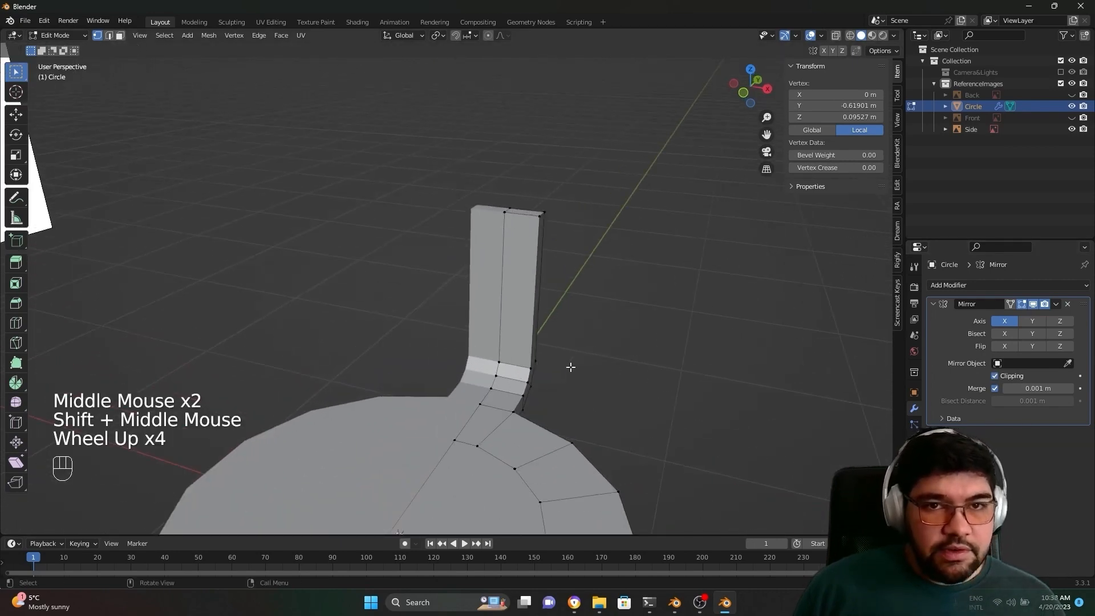
pyautogui.scroll(-2, 564, 361)
pyautogui.moveTo(687, 384); pyautogui.dragTo(513, 371, button='middle')
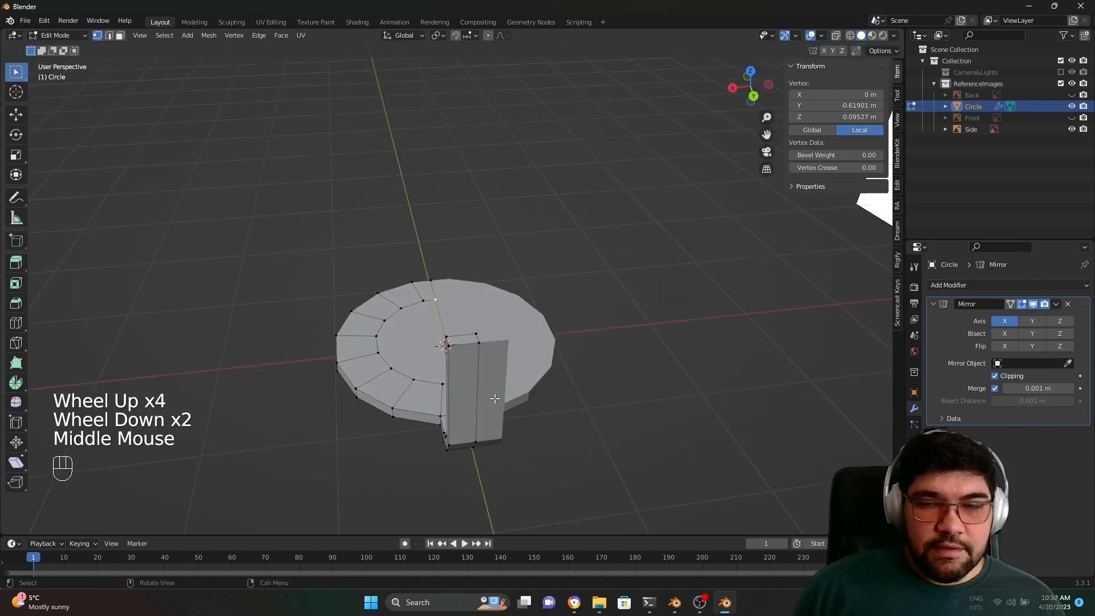
pyautogui.click(1071, 95)
pyautogui.moveTo(434, 274); pyautogui.dragTo(531, 357, button='middle')
pyautogui.scroll(5, 531, 357)
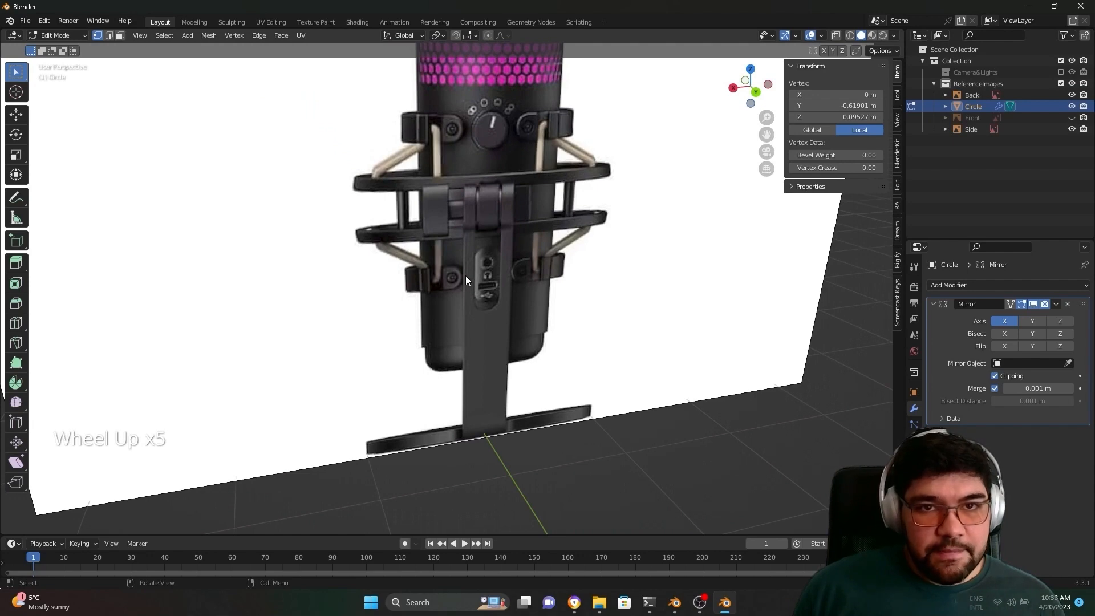
pyautogui.scroll(-7, 518, 383)
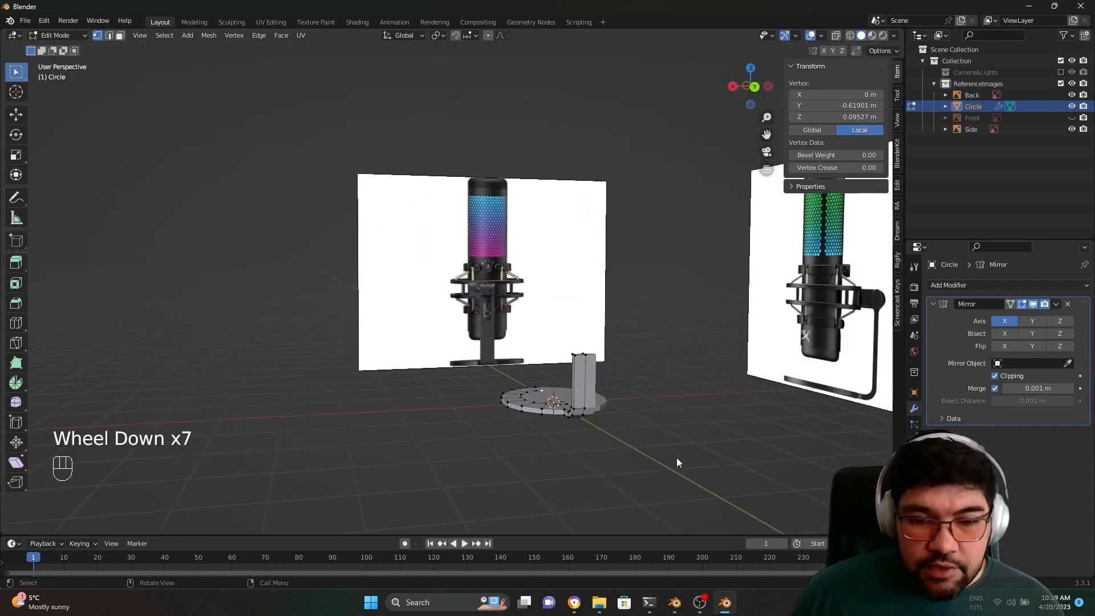
pyautogui.moveTo(676, 462)
pyautogui.mouseDown(button='middle')
pyautogui.moveTo(640, 498)
pyautogui.moveTo(638, 410)
pyautogui.moveTo(687, 465)
pyautogui.mouseUp(button='middle')
pyautogui.scroll(2, 627, 411)
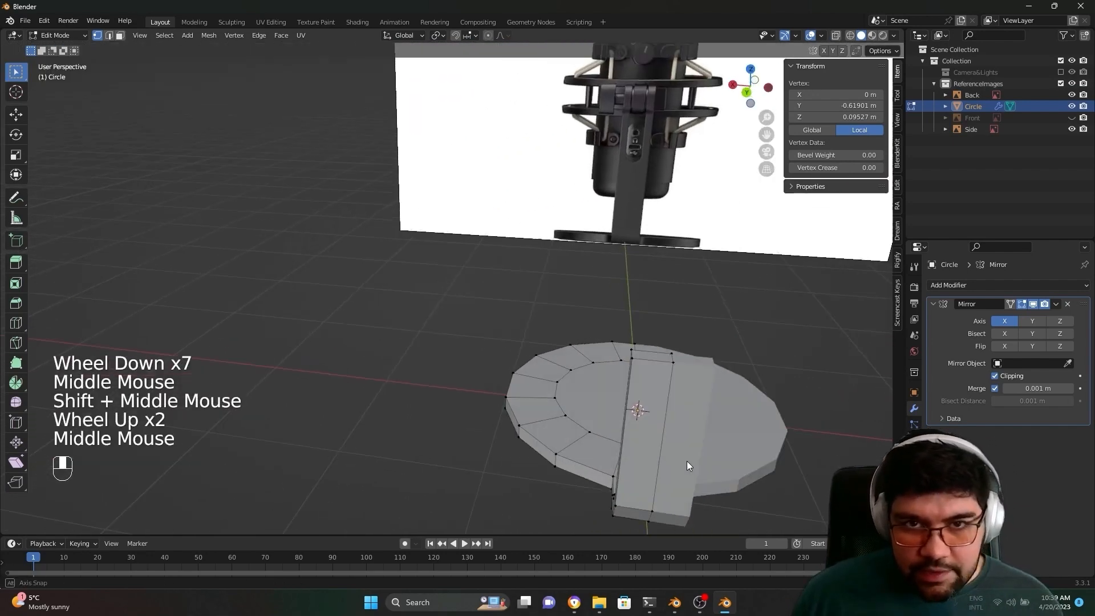
pyautogui.moveTo(647, 353); pyautogui.dragTo(476, 376, button='middle')
pyautogui.scroll(-2, 476, 376)
pyautogui.scroll(4, 476, 365)
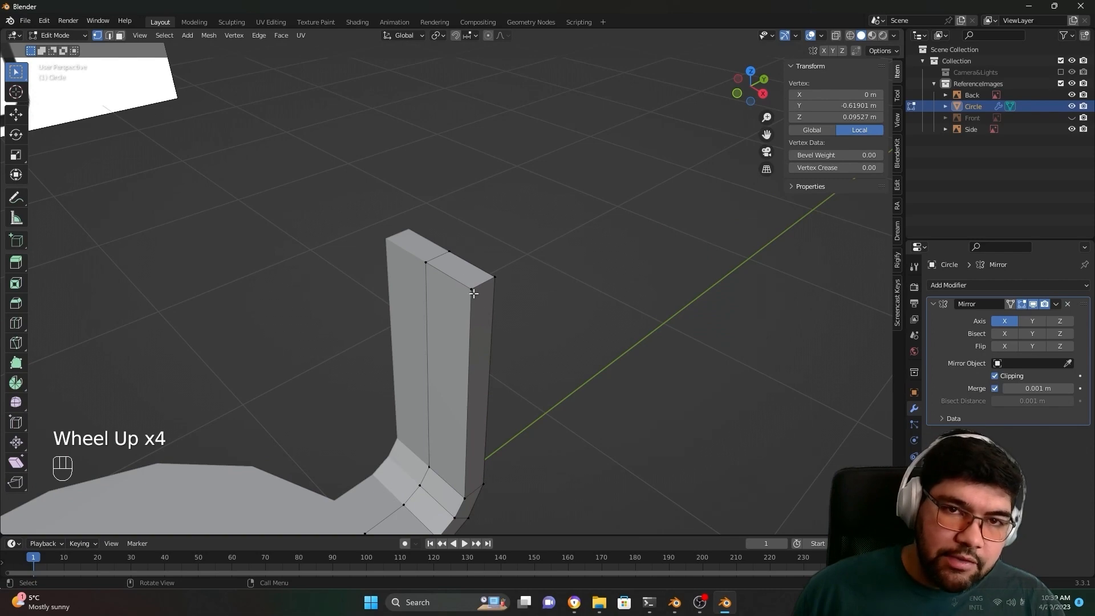
# Step: Compare the modelled stand arm with the arm in the Back and Side reference images
pyautogui.scroll(-3, 429, 399)
pyautogui.moveTo(429, 400); pyautogui.dragTo(515, 362, button='middle')
pyautogui.scroll(1, 264, 391)
pyautogui.scroll(4, 450, 386)
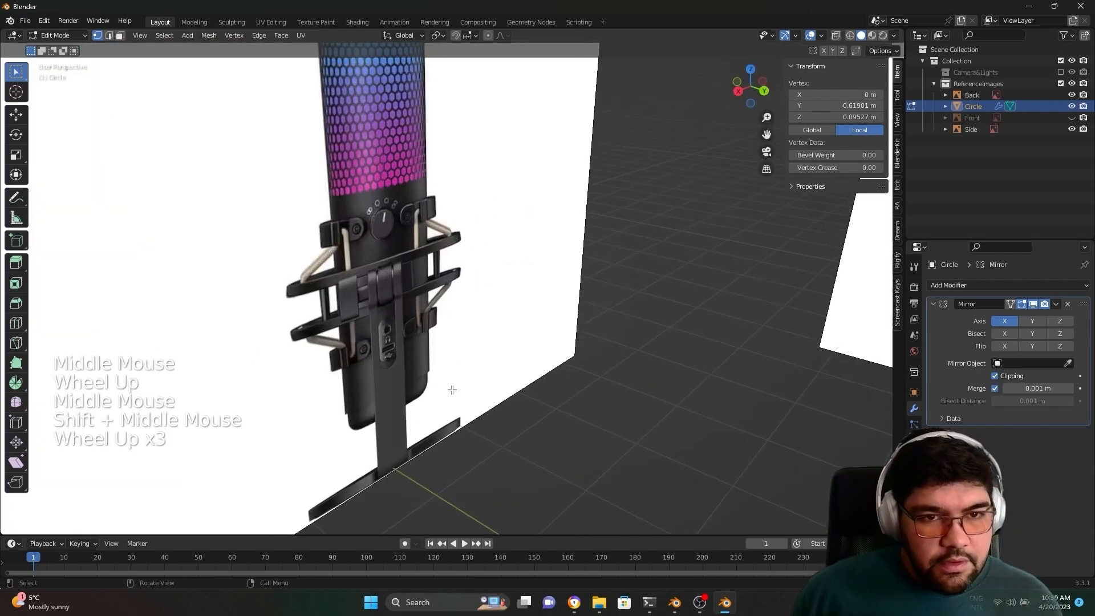
pyautogui.scroll(-4, 360, 331)
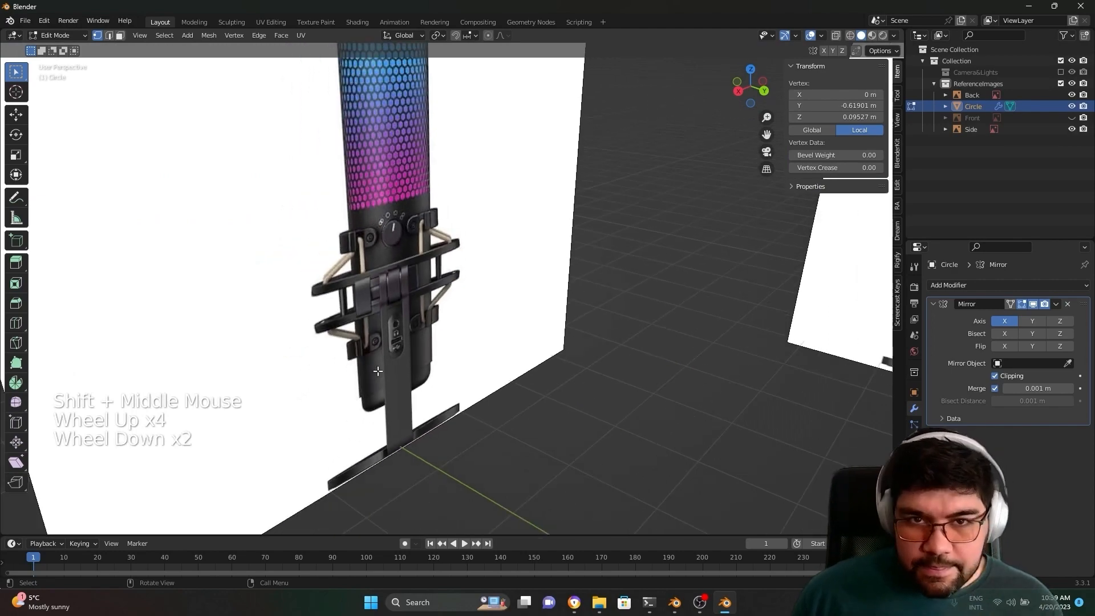
pyautogui.moveTo(360, 331); pyautogui.dragTo(562, 213, button='middle')
pyautogui.scroll(2, 442, 393)
pyautogui.scroll(3, 440, 320)
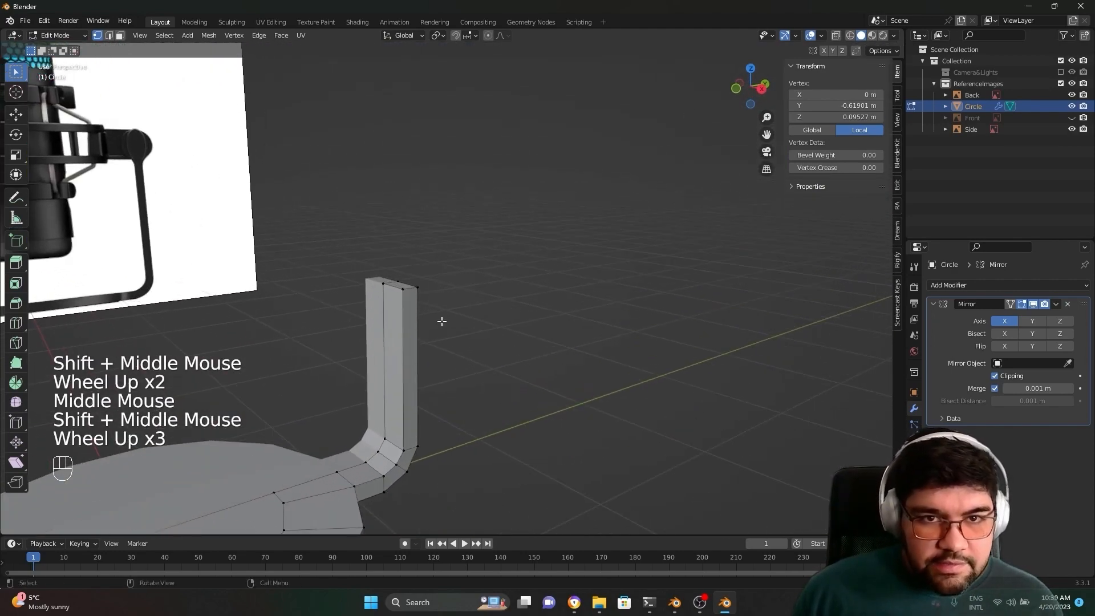
# Step: Knife-cut a straight edge along the Y axis across the editable half of the arm's top face
pyautogui.moveTo(440, 320); pyautogui.dragTo(488, 462, button='middle')
pyautogui.keyDown('shift'); pyautogui.scroll(1, 599, 274); pyautogui.keyUp('shift')
pyautogui.keyDown('shift'); pyautogui.moveTo(599, 273); pyautogui.dragTo(562, 328, button='middle'); pyautogui.keyUp('shift')
pyautogui.scroll(3, 556, 328)
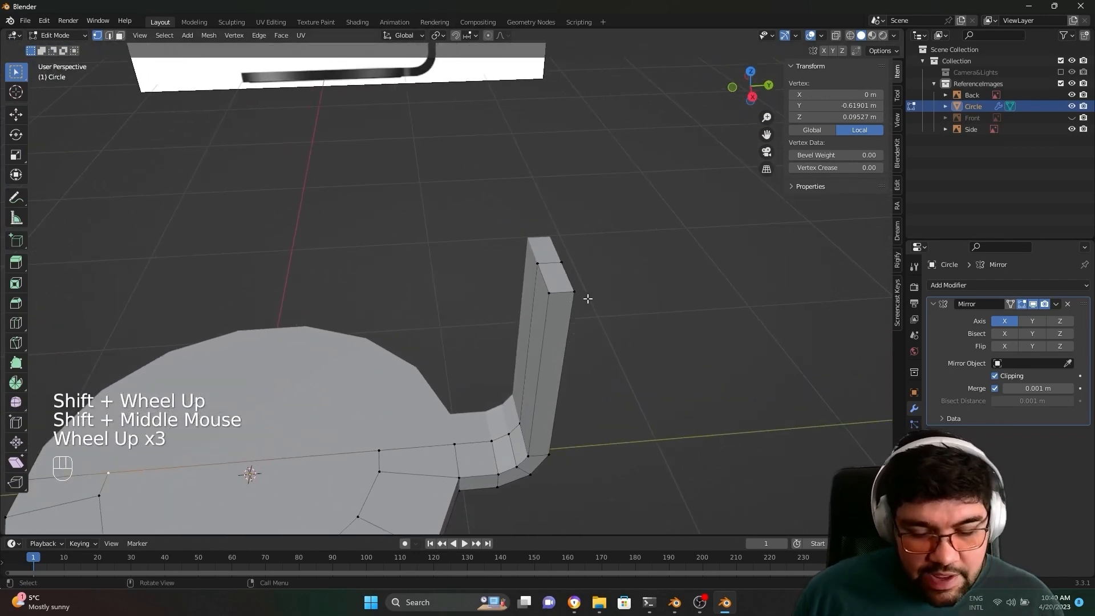
pyautogui.press('k')
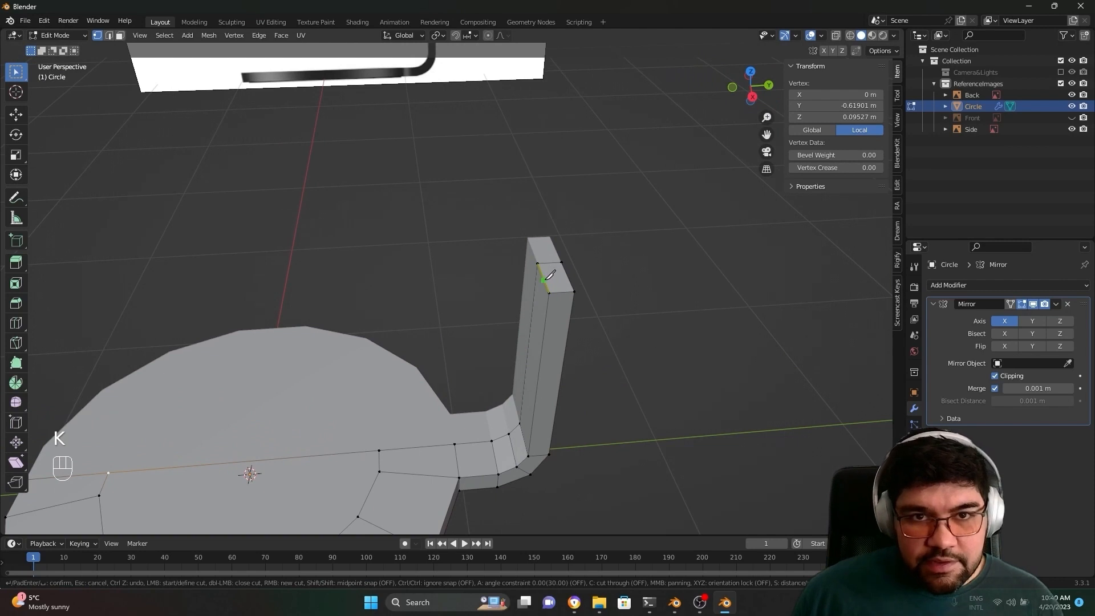
pyautogui.press('y')
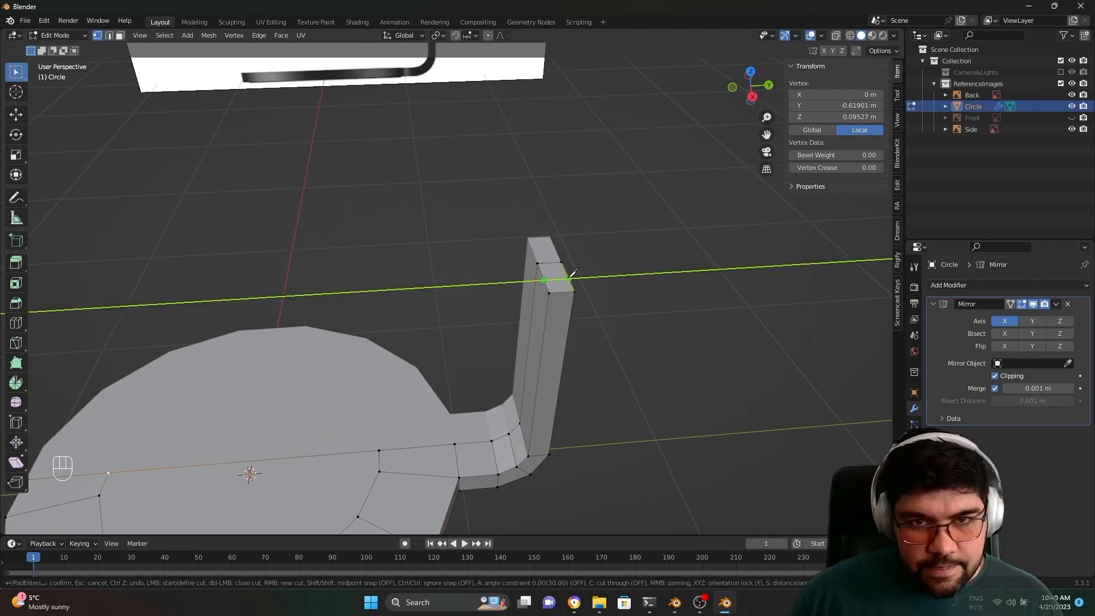
pyautogui.click(569, 278)
pyautogui.press('Return')
# Step: Select the arm's inner face and inspect the vertices around its upper end to see how the knife cut affects it
pyautogui.scroll(-2, 399, 377)
pyautogui.moveTo(399, 376); pyautogui.dragTo(376, 388, button='middle')
pyautogui.keyDown('shift'); pyautogui.moveTo(377, 388); pyautogui.dragTo(513, 279, button='middle'); pyautogui.keyUp('shift')
pyautogui.scroll(-3, 424, 361)
pyautogui.scroll(3, 547, 239)
pyautogui.scroll(3, 514, 305)
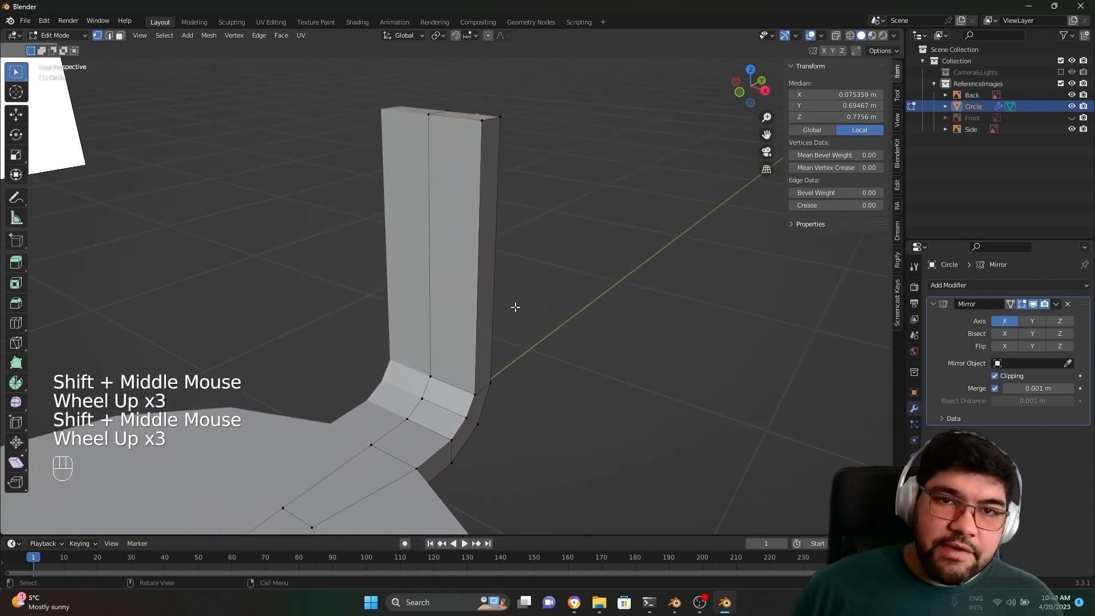
pyautogui.scroll(2, 512, 302)
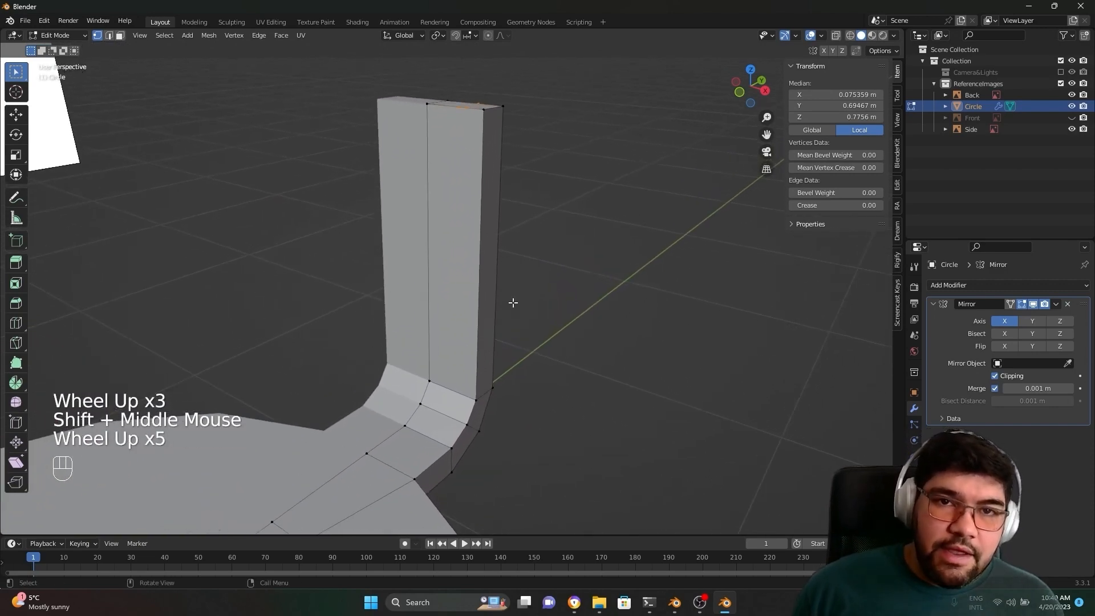
pyautogui.press('3')
pyautogui.click(457, 187)
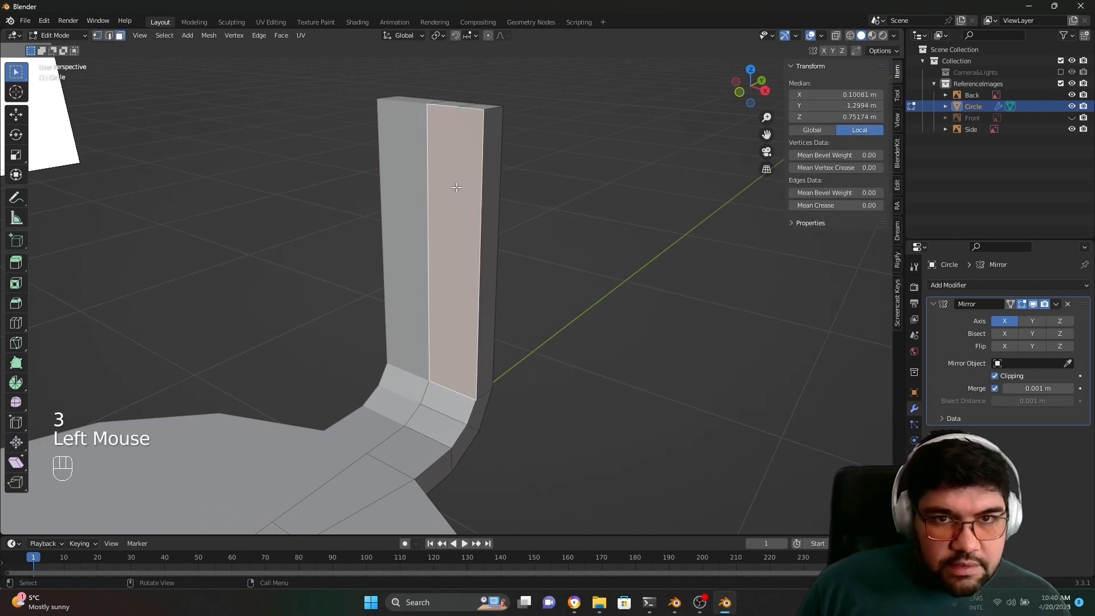
pyautogui.scroll(-1, 533, 265)
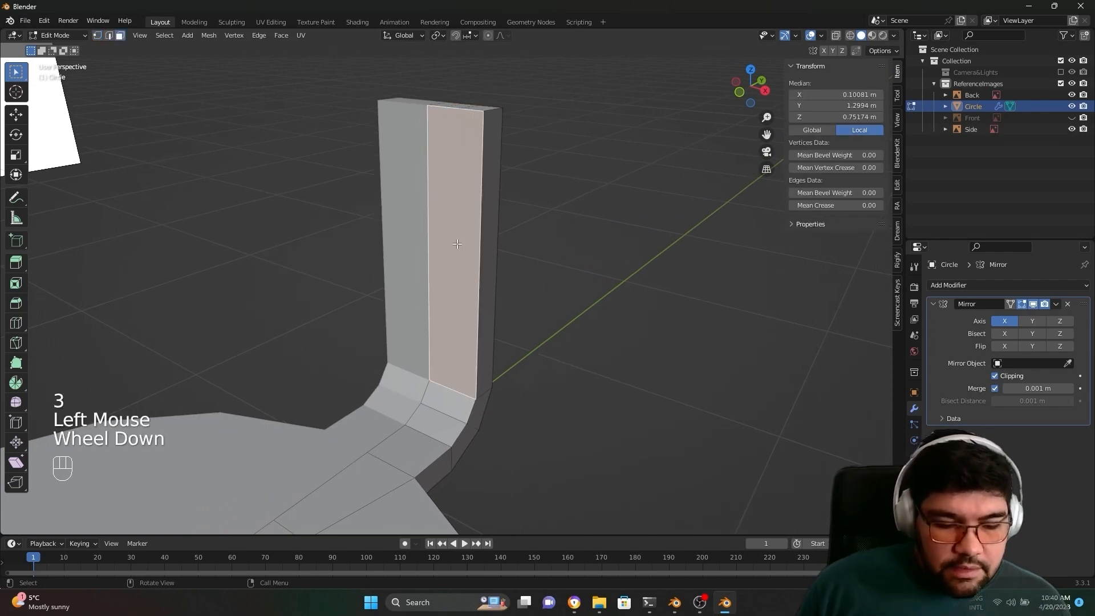
pyautogui.press('1')
pyautogui.click(469, 169)
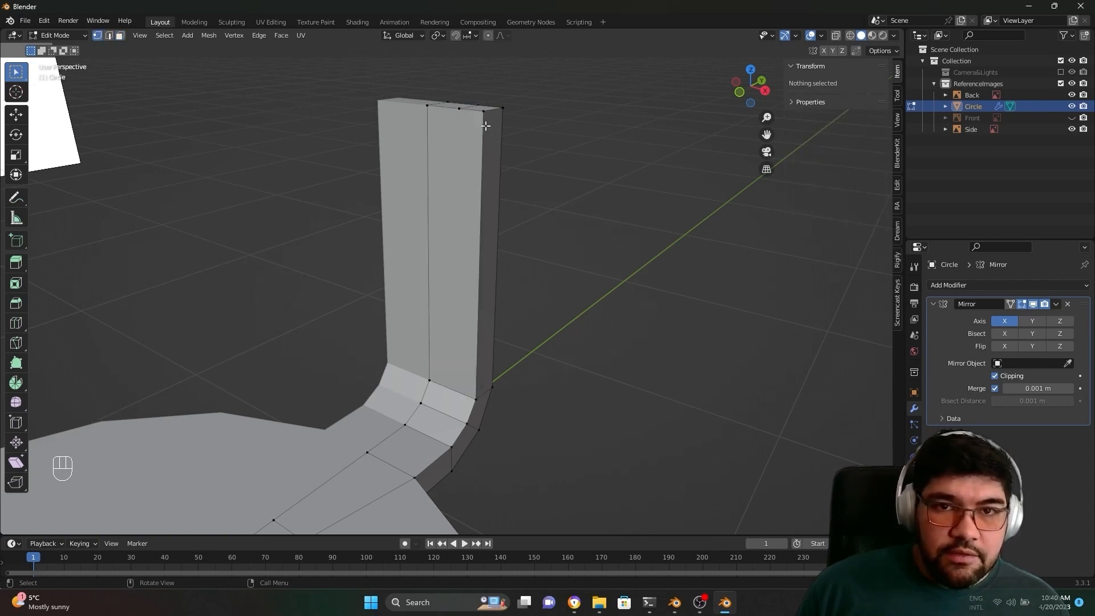
pyautogui.keyDown('shift'); pyautogui.scroll(-1, 496, 293); pyautogui.keyUp('shift')
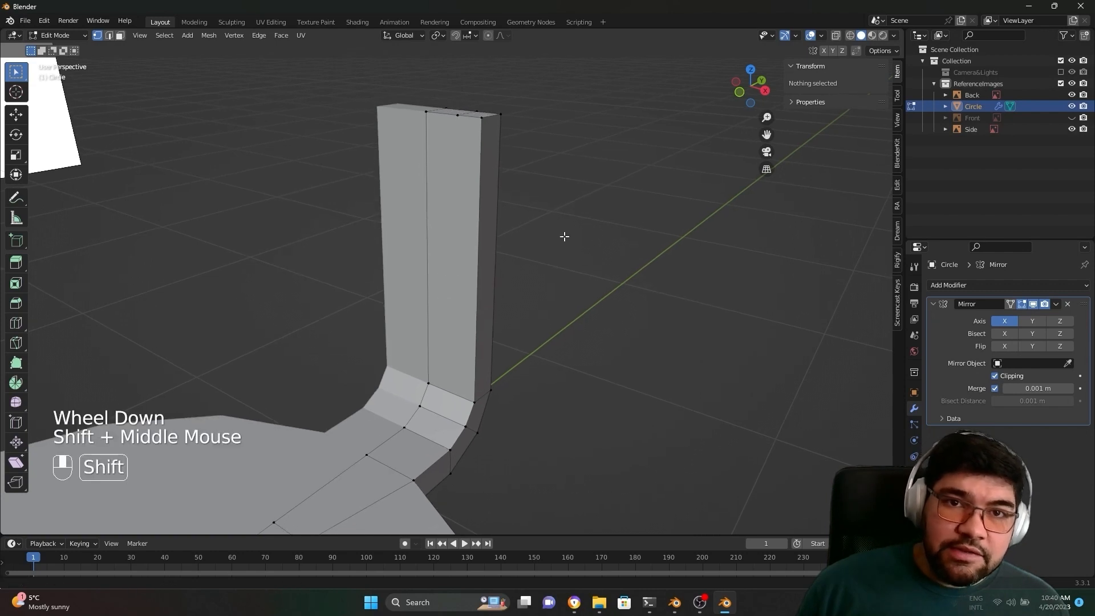
pyautogui.keyDown('shift'); pyautogui.moveTo(563, 237); pyautogui.dragTo(556, 284, button='middle'); pyautogui.keyUp('shift')
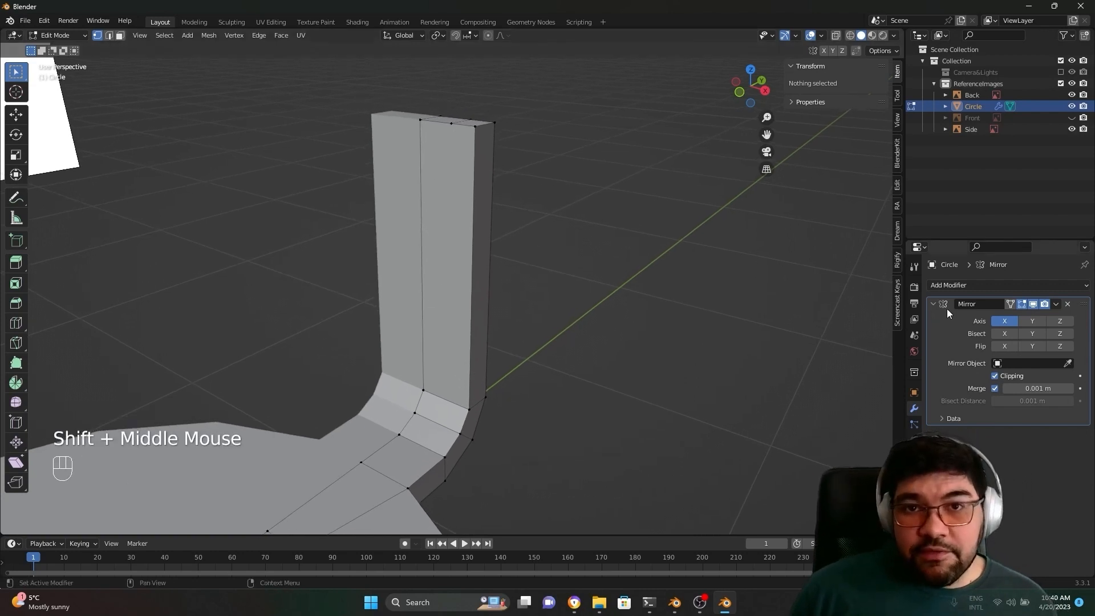
# Step: Preview the stand in Object Mode with a Subdivision Surface modifier, and remove that modifier
pyautogui.press('Tab')
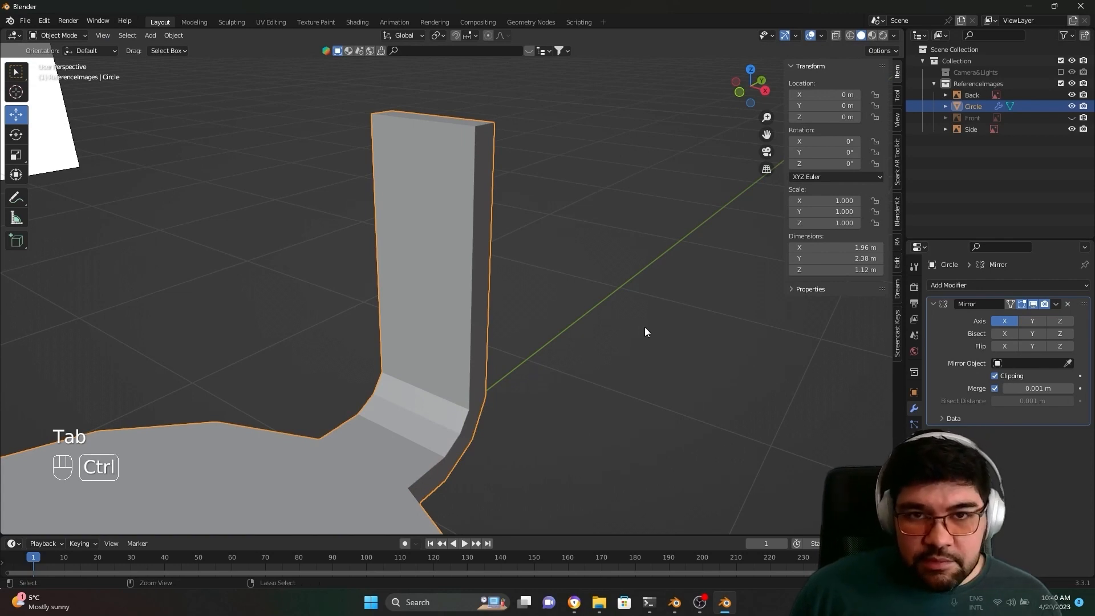
pyautogui.click(1020, 284)
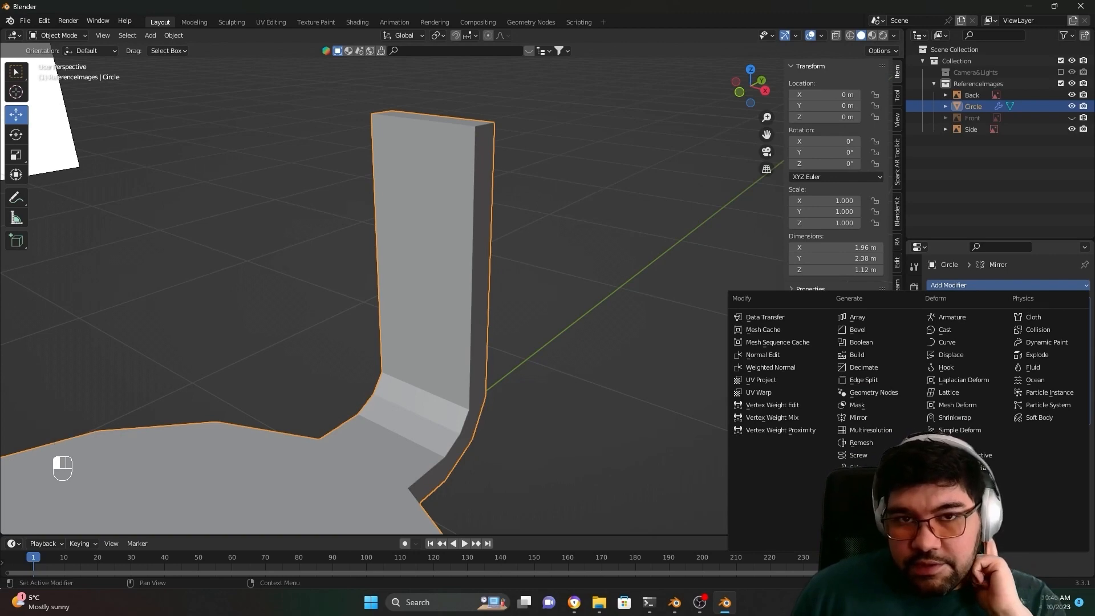
pyautogui.click(873, 492)
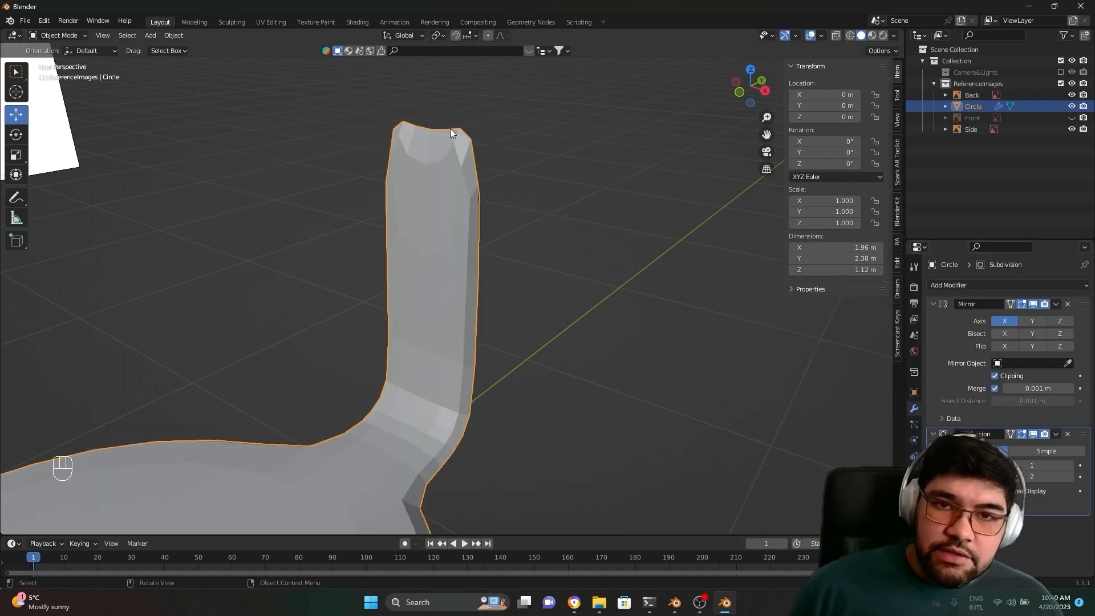
pyautogui.click(1068, 434)
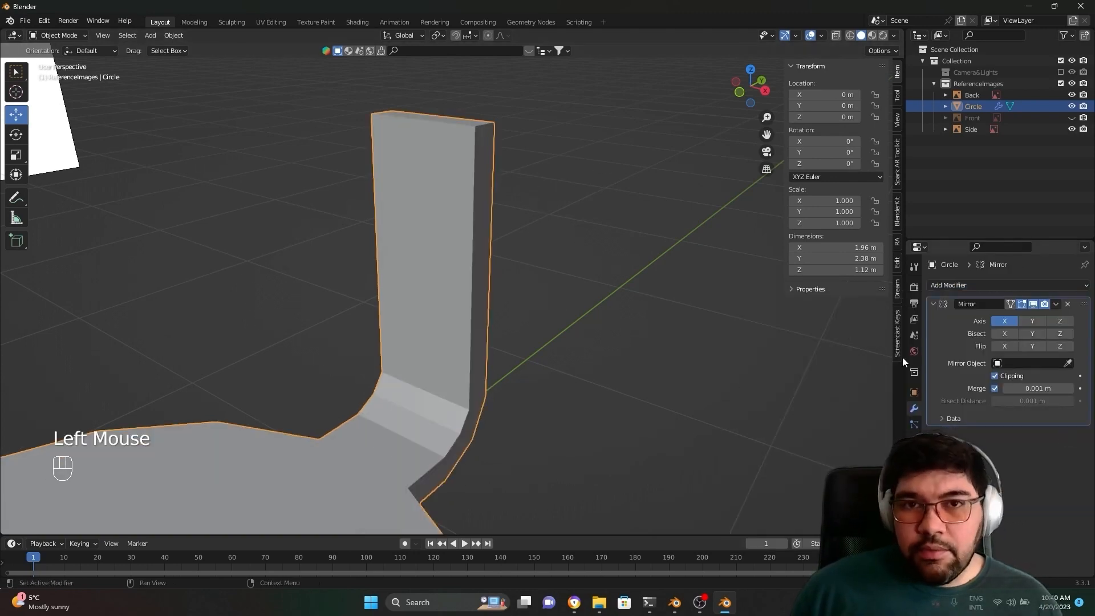
# Step: Return to Edit Mode to review the arm's upper end and undo the knife cut across it
pyautogui.press('Tab')
pyautogui.keyDown('shift'); pyautogui.moveTo(489, 141); pyautogui.dragTo(476, 174, button='middle'); pyautogui.keyUp('shift')
pyautogui.scroll(2, 476, 174)
pyautogui.scroll(-3, 476, 174)
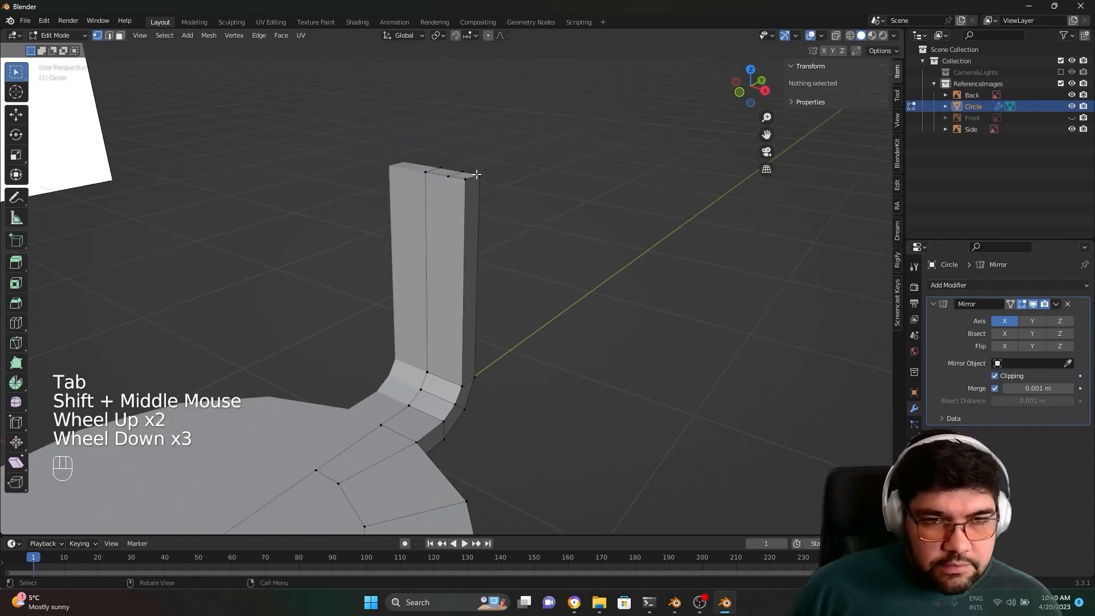
pyautogui.scroll(-2, 618, 261)
pyautogui.keyDown('shift'); pyautogui.moveTo(618, 262); pyautogui.dragTo(547, 395, button='middle'); pyautogui.keyUp('shift')
pyautogui.scroll(2, 471, 368)
pyautogui.hotkey('ctrl', 'z')
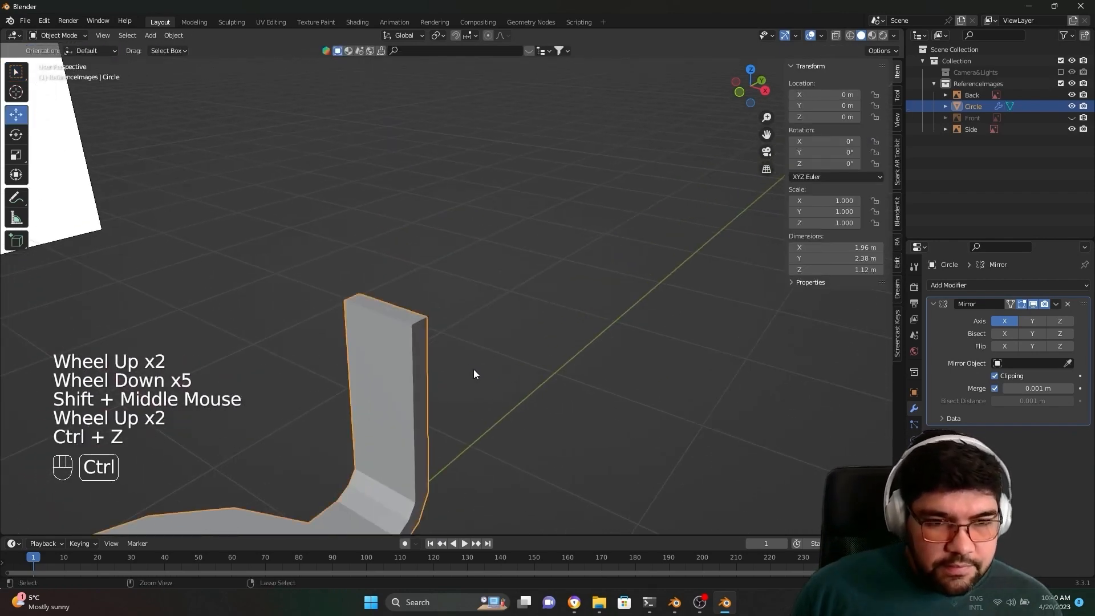
pyautogui.hotkey('ctrl', 'z')
# Step: Add one centred loop cut lengthwise along the arm's editable half, running down to the base's inner ring
pyautogui.moveTo(457, 347); pyautogui.dragTo(513, 399, button='middle')
pyautogui.keyDown('shift'); pyautogui.moveTo(513, 399); pyautogui.dragTo(567, 357, button='middle'); pyautogui.keyUp('shift')
pyautogui.scroll(1, 521, 229)
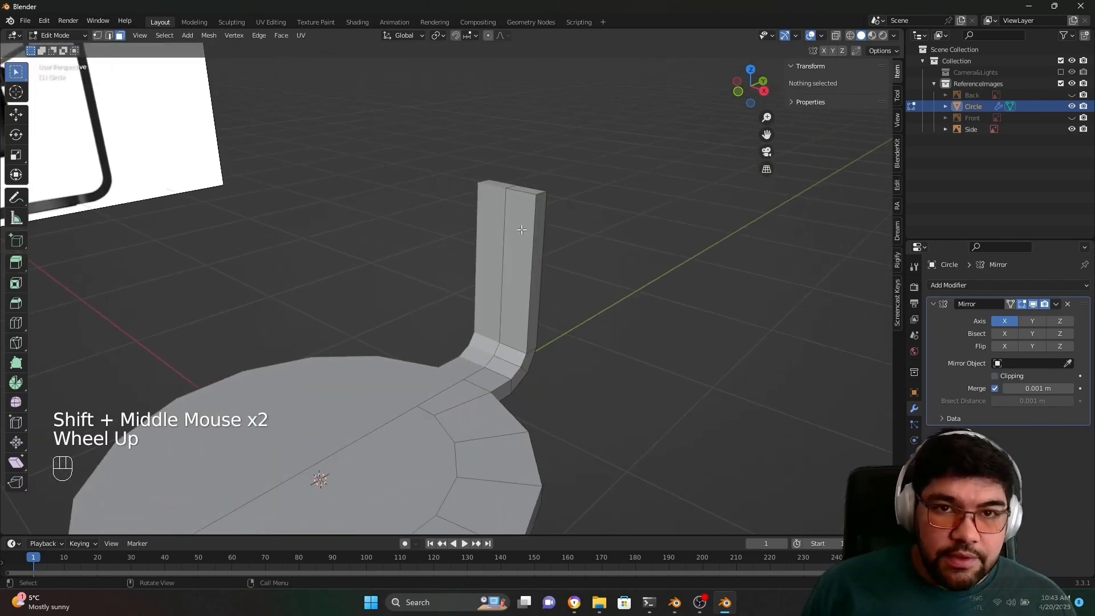
pyautogui.keyDown('shift'); pyautogui.moveTo(521, 229); pyautogui.dragTo(504, 228, button='middle'); pyautogui.keyUp('shift')
pyautogui.keyDown('shift'); pyautogui.scroll(1, 504, 228); pyautogui.keyUp('shift')
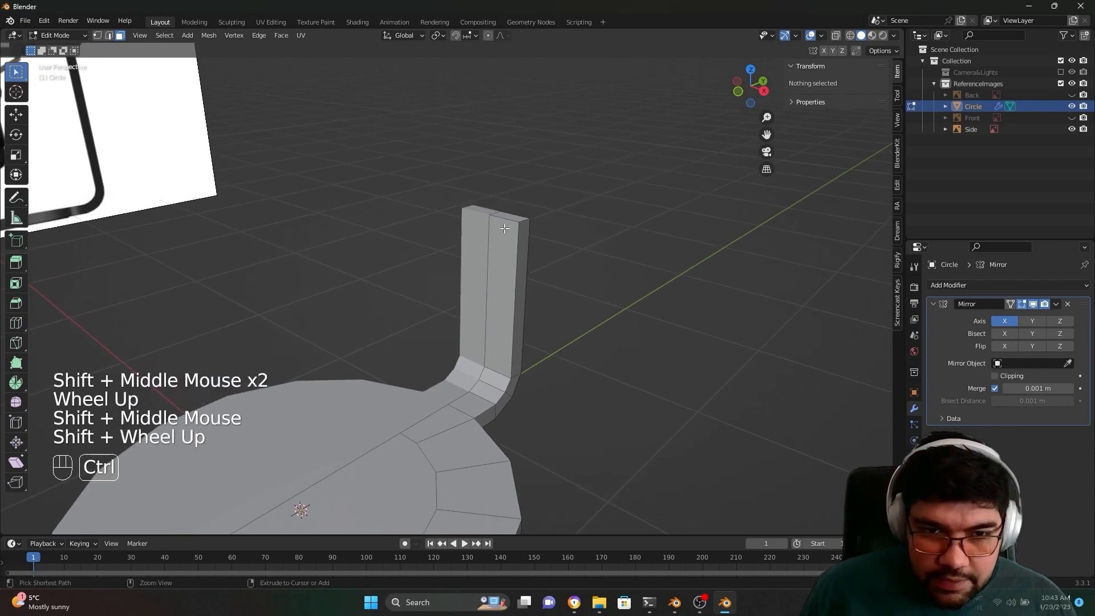
pyautogui.hotkey('ctrl', 'r')
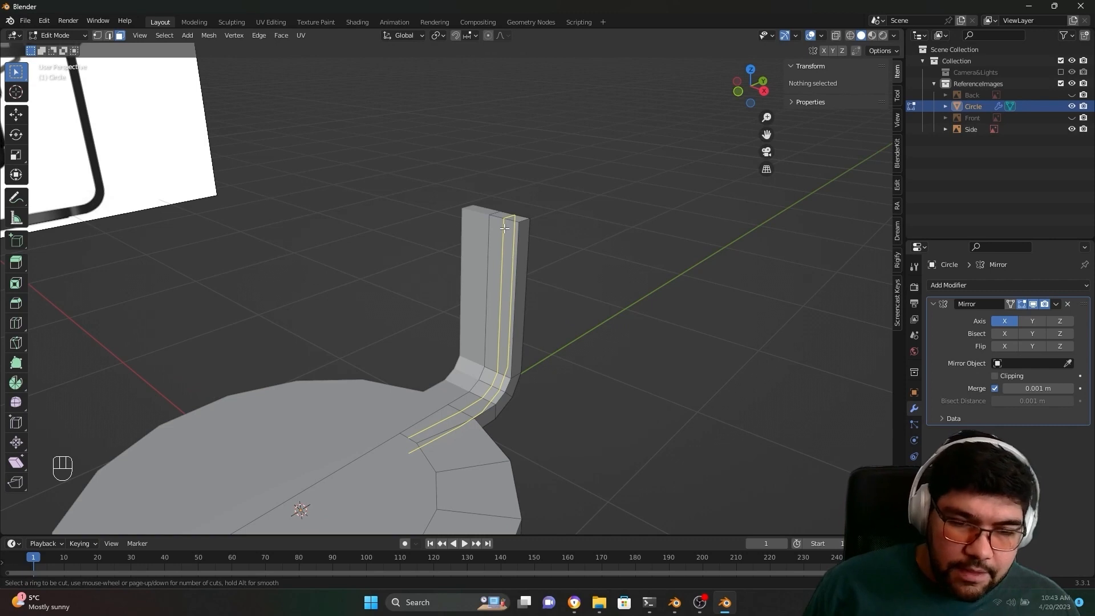
pyautogui.click(504, 228)
pyautogui.rightClick(504, 228)
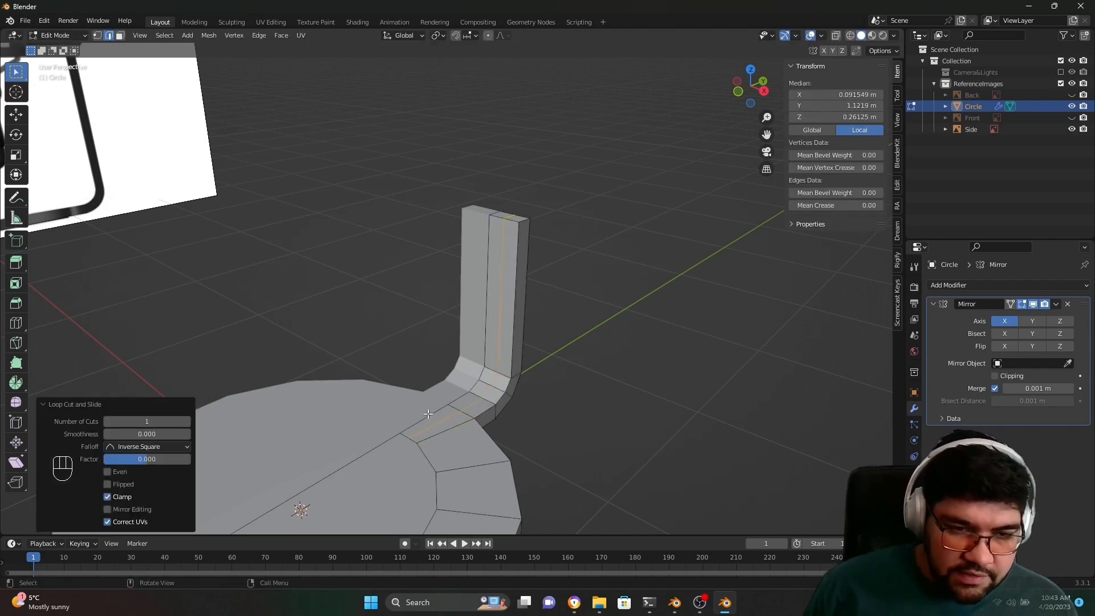
# Step: Select the base's inner half-disc face and examine its vertices where the loop cut meets the inner ring
pyautogui.press('1')
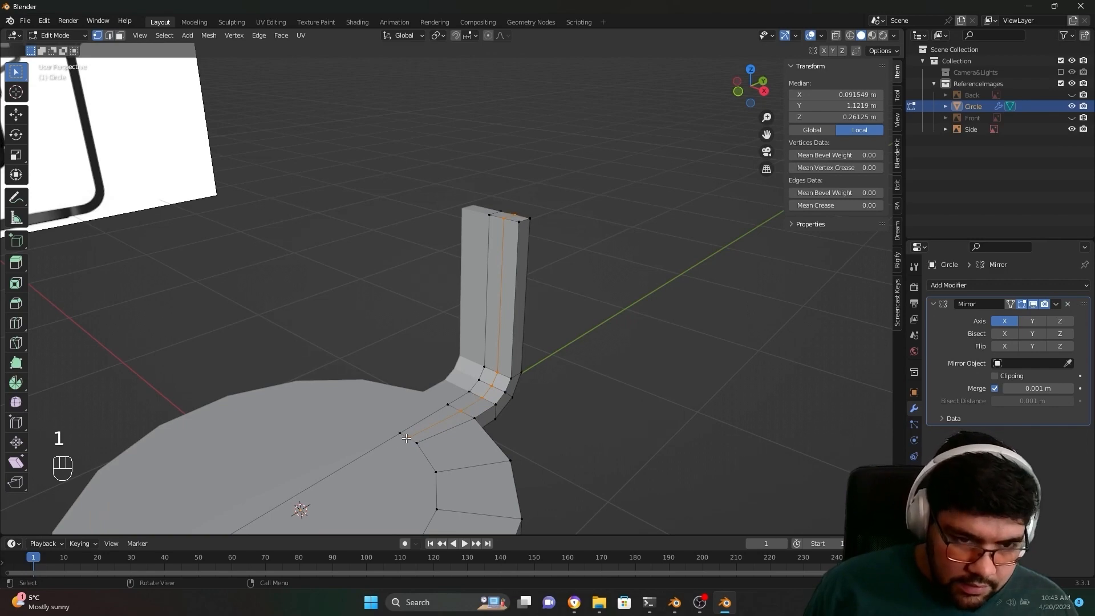
pyautogui.scroll(-1, 408, 437)
pyautogui.scroll(5, 408, 437)
pyautogui.scroll(-3, 388, 389)
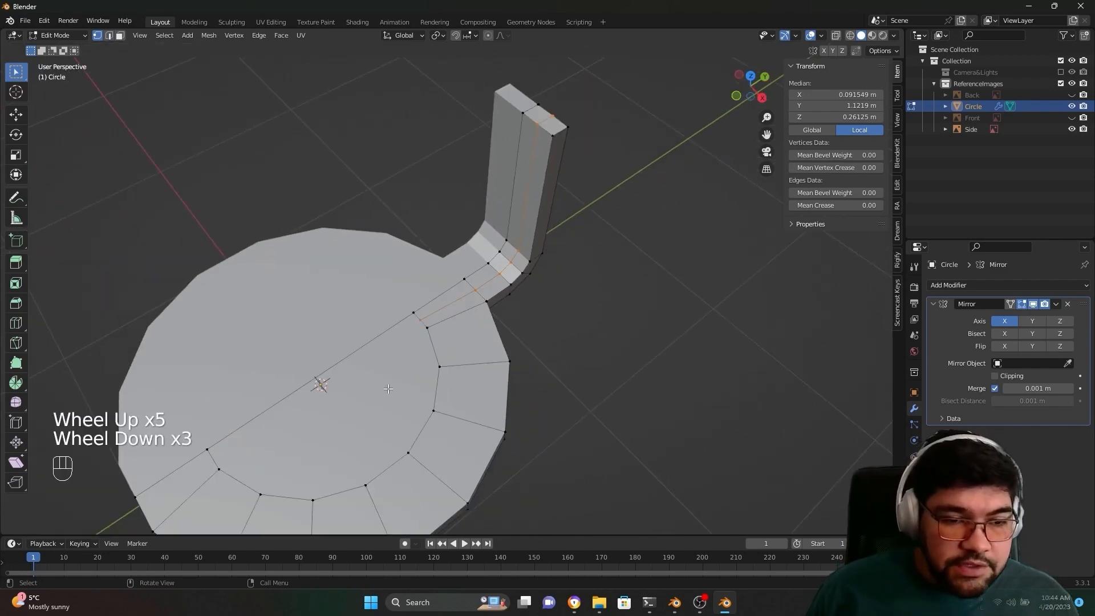
pyautogui.press('3')
pyautogui.click(348, 435)
pyautogui.press('3')
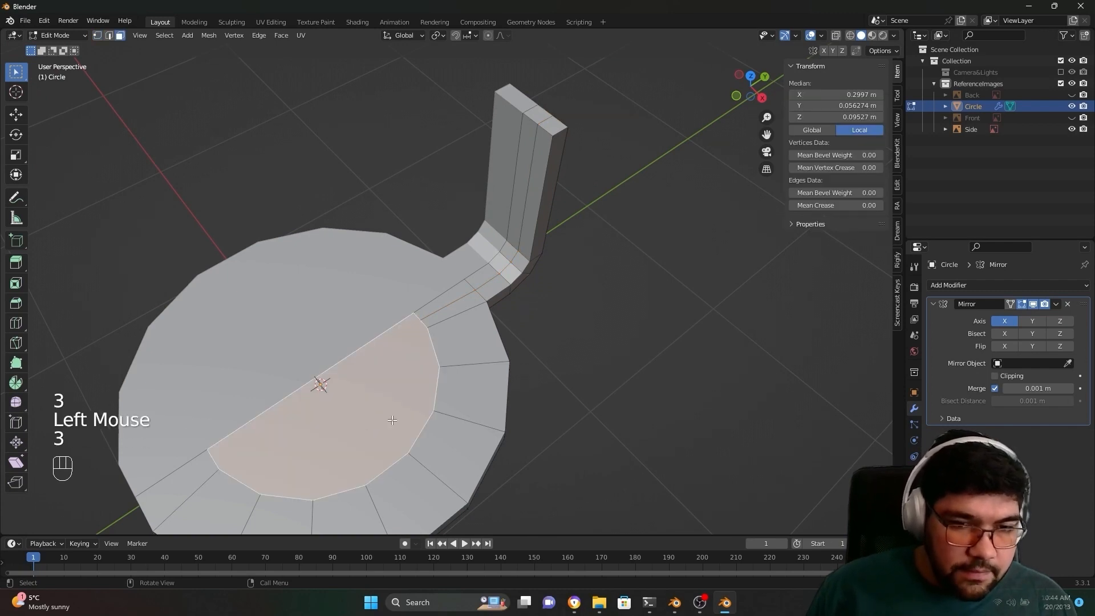
pyautogui.scroll(2, 394, 413)
pyautogui.click(405, 365)
pyautogui.press('3')
pyautogui.scroll(3, 406, 363)
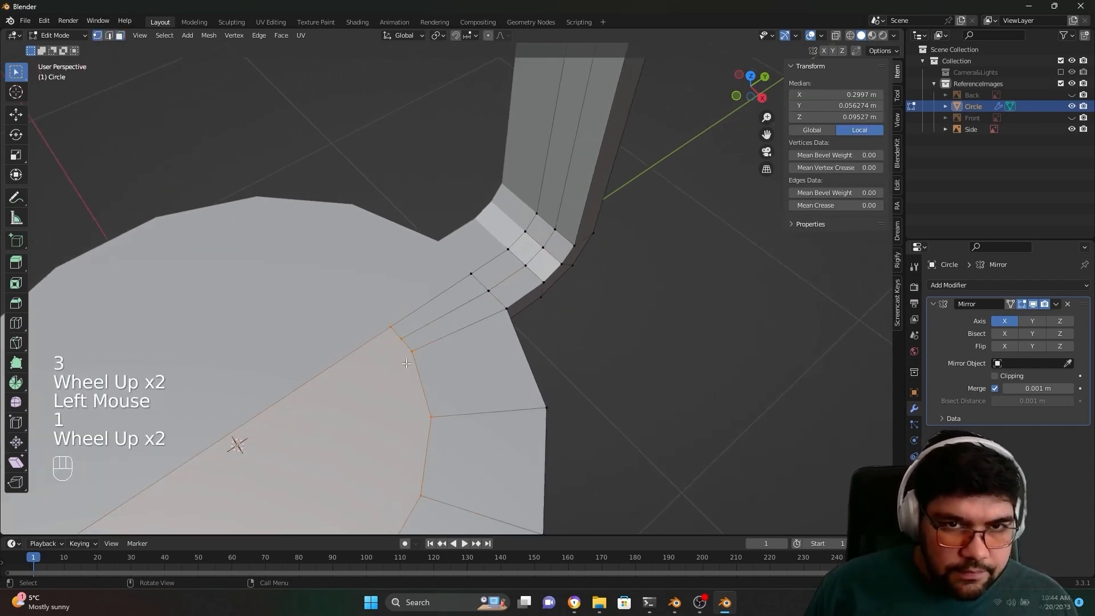
# Step: Undo the selections and the lengthwise loop cut along the arm
pyautogui.click(474, 359)
pyautogui.hotkey('ctrl', 'z')
pyautogui.hotkey('ctrl', 'z')
pyautogui.hotkey('ctrl', 'z')
pyautogui.hotkey('ctrl', 'z')
pyautogui.hotkey('ctrl', 'z')
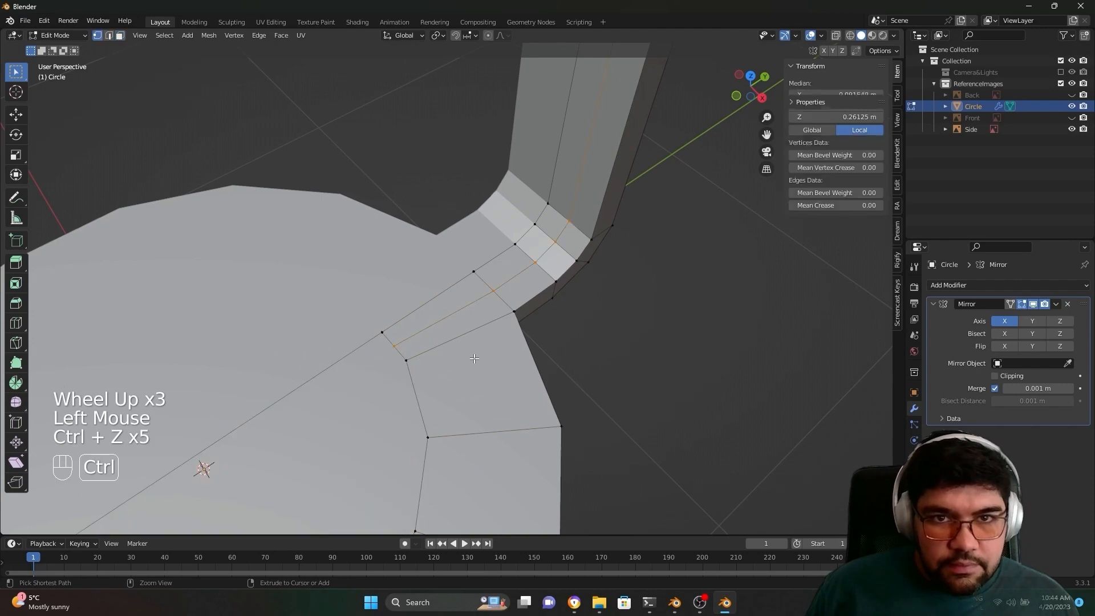
pyautogui.hotkey('ctrl', 'z')
pyautogui.hotkey('ctrl', 'z')
pyautogui.scroll(-2, 474, 359)
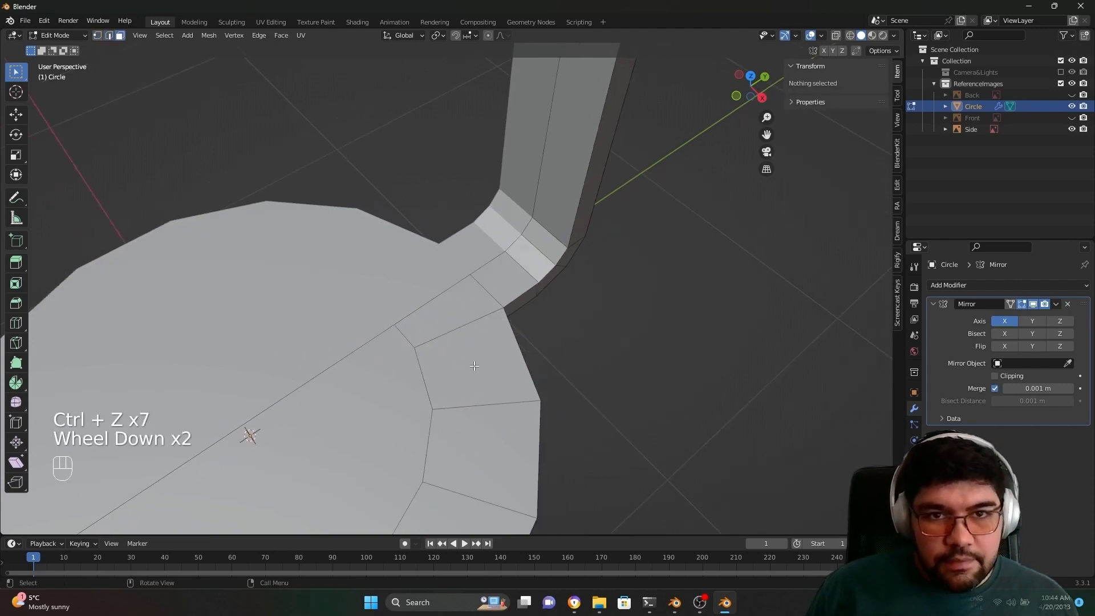
# Step: Knife-cut a small trapezoid above the inner ring's short edge below the arm, with its upper edge constrained to the X axis
pyautogui.moveTo(473, 359); pyautogui.dragTo(429, 395, button='middle')
pyautogui.scroll(-2, 570, 337)
pyautogui.scroll(1, 569, 337)
pyautogui.scroll(1, 447, 425)
pyautogui.scroll(1, 455, 436)
pyautogui.keyDown('shift'); pyautogui.scroll(1, 456, 438); pyautogui.keyUp('shift')
pyautogui.scroll(1, 464, 427)
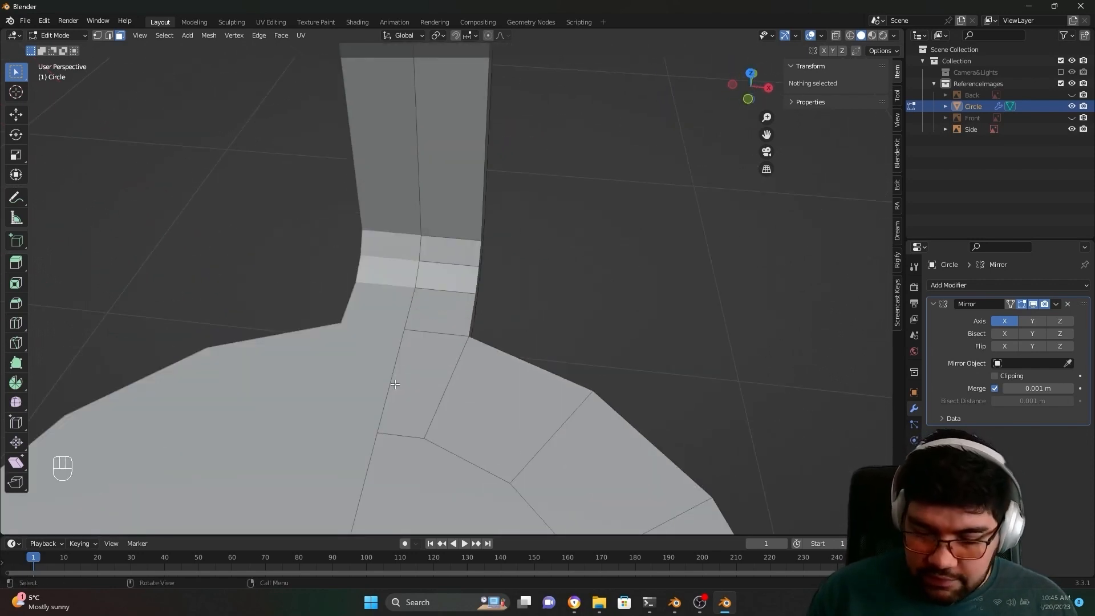
pyautogui.scroll(-3, 395, 384)
pyautogui.press('KP_7')
pyautogui.scroll(4, 395, 385)
pyautogui.keyDown('shift'); pyautogui.moveTo(394, 384); pyautogui.dragTo(455, 371, button='middle'); pyautogui.keyUp('shift')
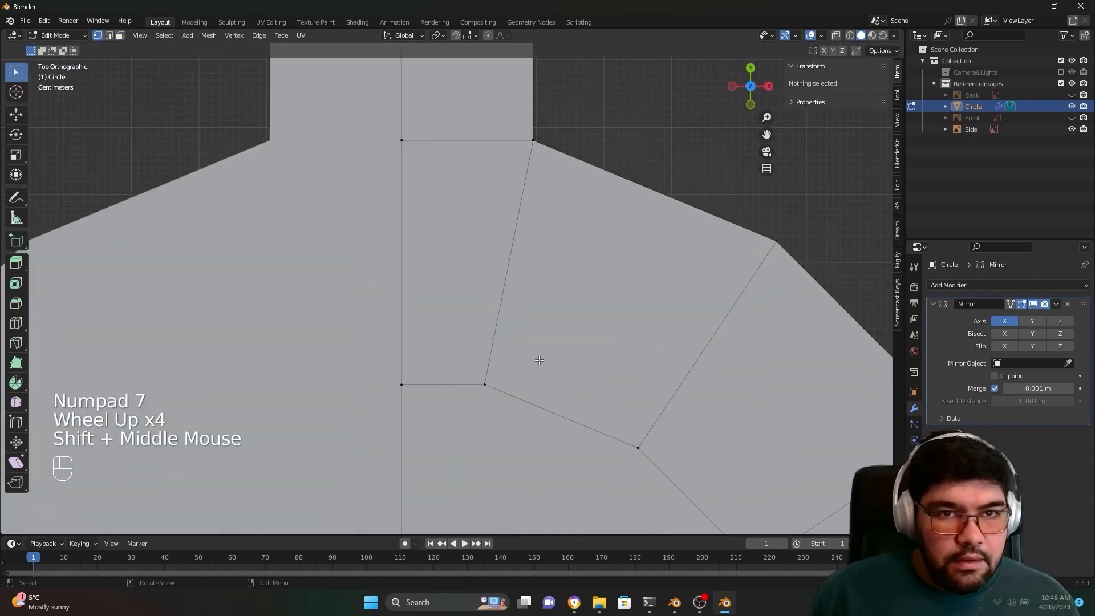
pyautogui.press('k')
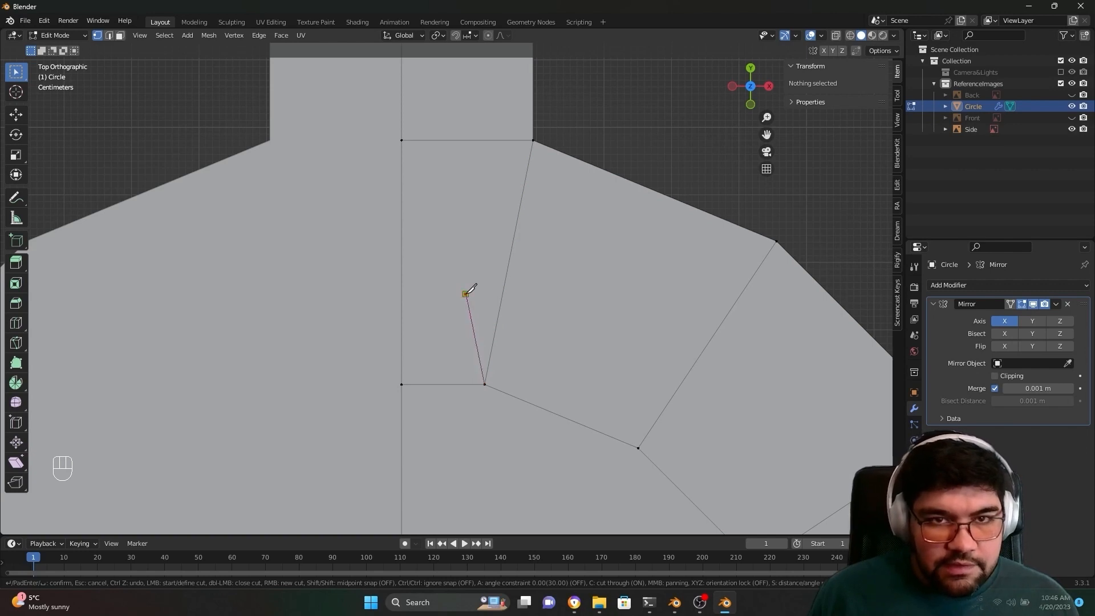
pyautogui.press('x')
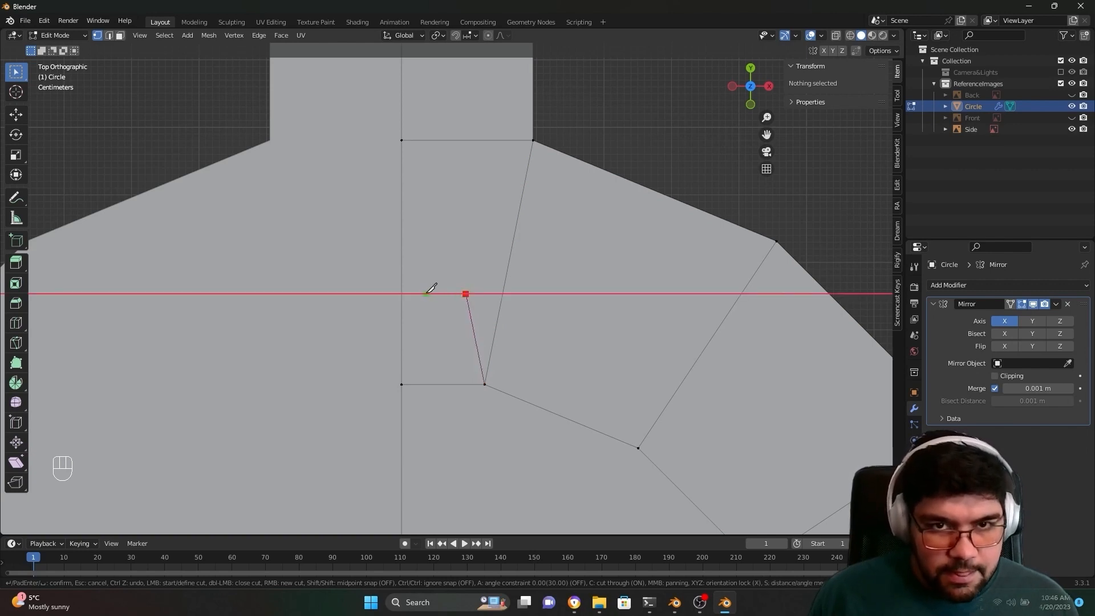
pyautogui.click(425, 294)
pyautogui.press('x')
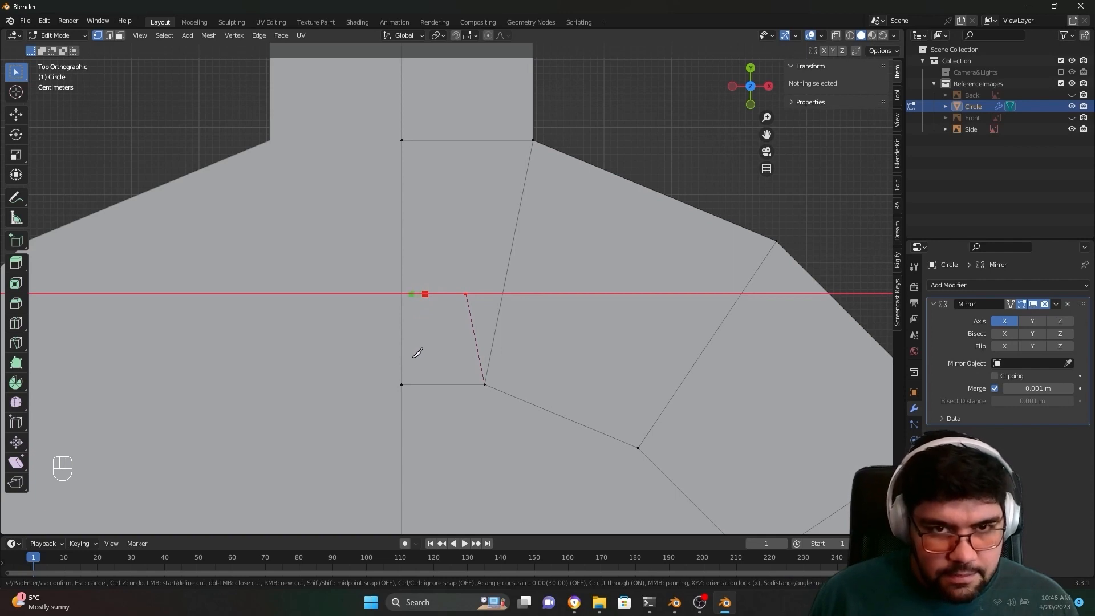
pyautogui.press('x')
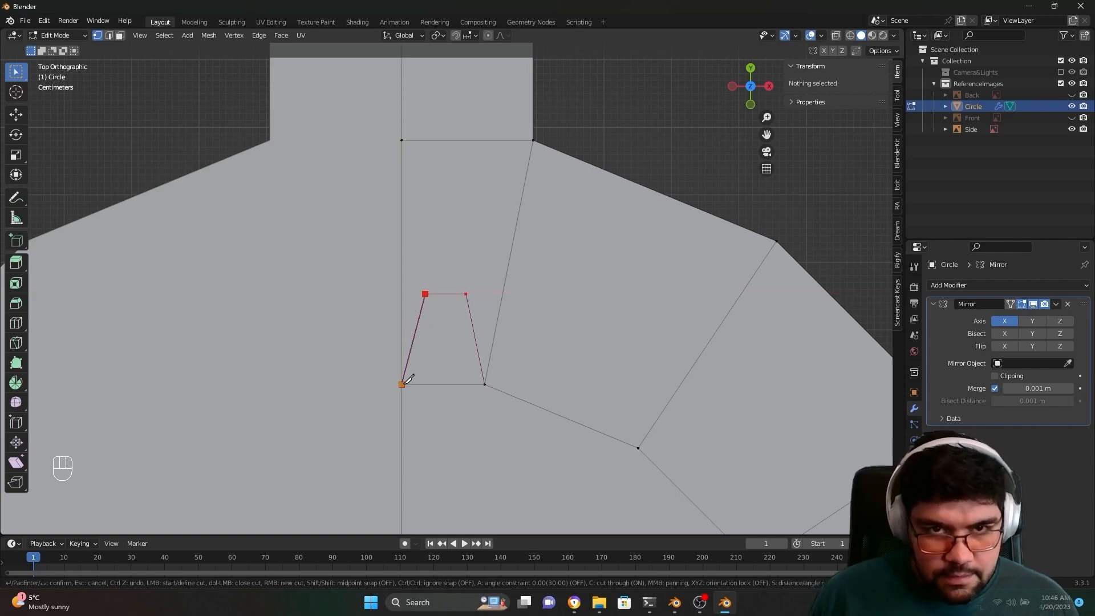
pyautogui.click(402, 384)
pyautogui.press('Return')
pyautogui.scroll(-2, 516, 253)
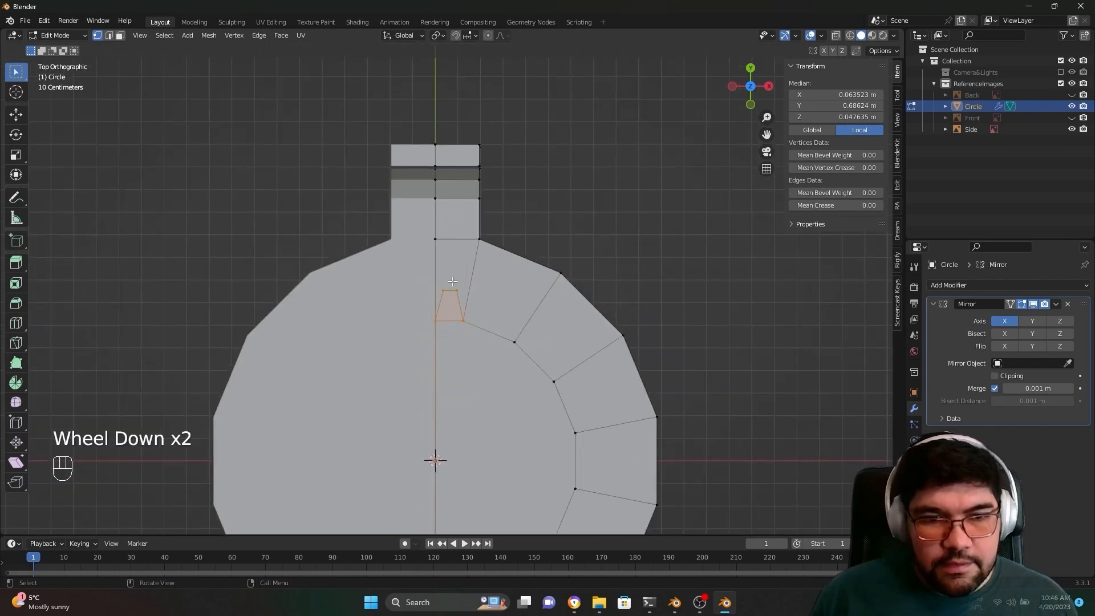
# Step: Add one centred loop cut lengthwise along the arm's editable half
pyautogui.moveTo(516, 253); pyautogui.dragTo(496, 197, button='middle')
pyautogui.keyDown('shift'); pyautogui.moveTo(553, 342); pyautogui.dragTo(580, 312, button='middle'); pyautogui.keyUp('shift')
pyautogui.scroll(1, 586, 268)
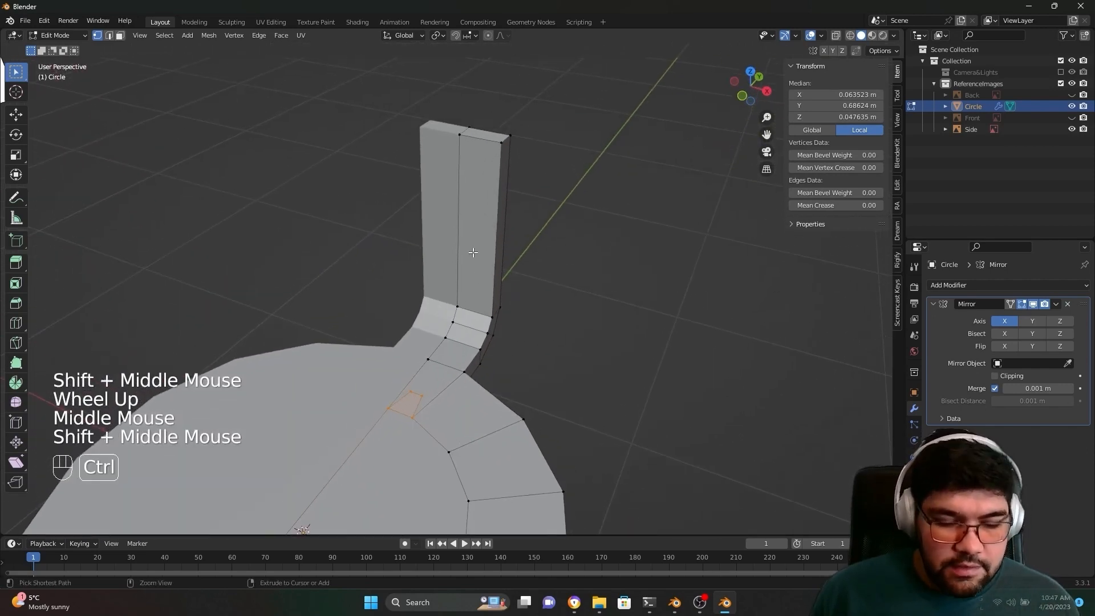
pyautogui.hotkey('ctrl', 'r')
pyautogui.click(481, 142)
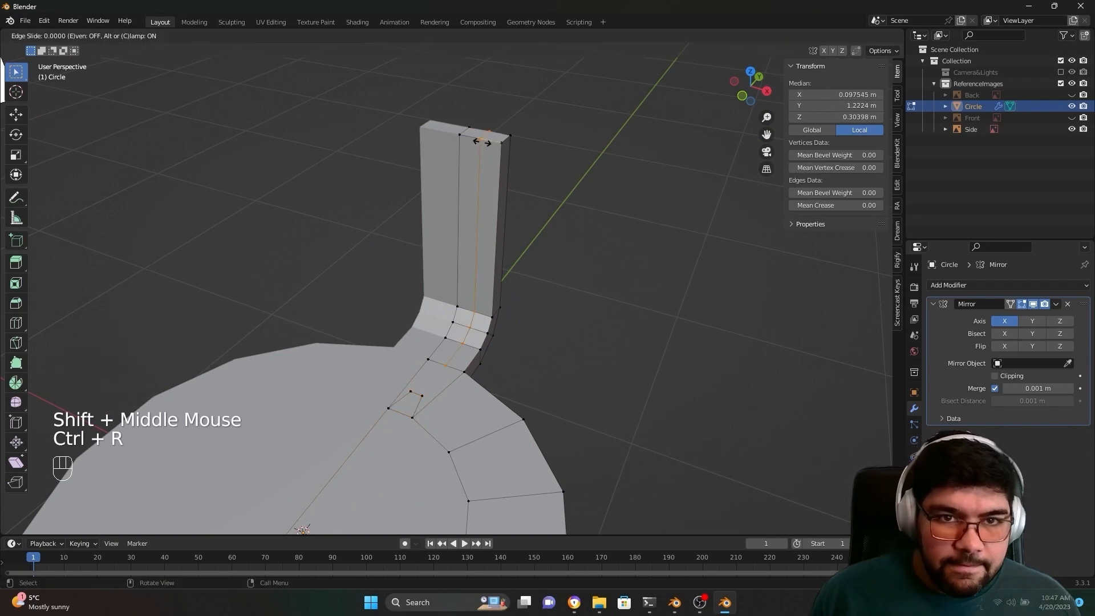
pyautogui.rightClick(481, 142)
# Step: Knife-cut from the trapezoid's outer upper corner to the loop cut's end where the arm meets the base
pyautogui.scroll(3, 502, 384)
pyautogui.scroll(-1, 492, 393)
pyautogui.moveTo(491, 394); pyautogui.dragTo(427, 310, button='middle')
pyautogui.scroll(2, 426, 309)
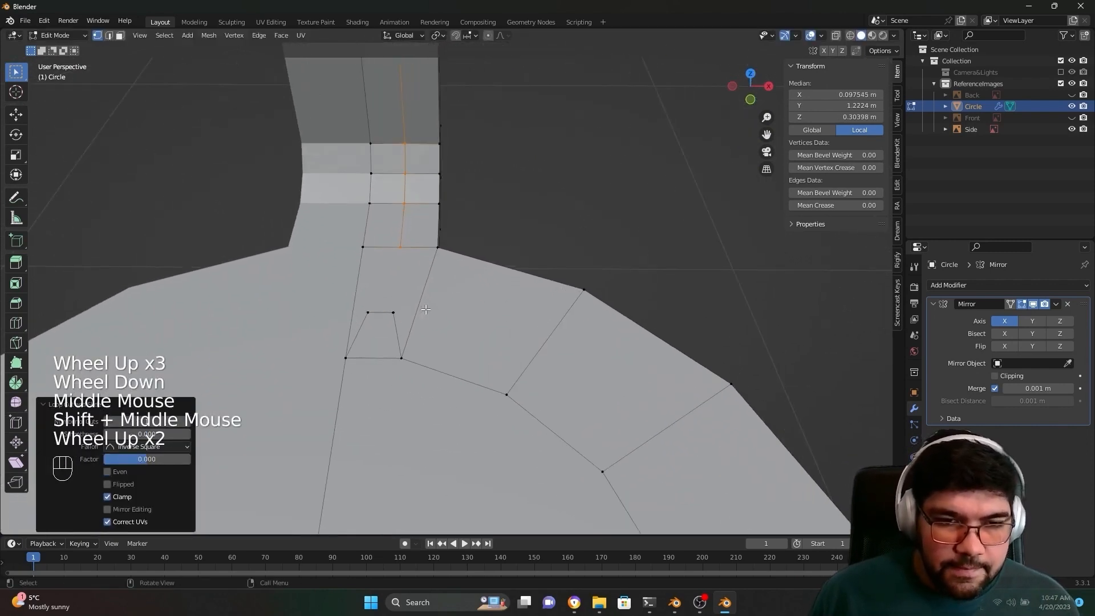
pyautogui.press('KP_7')
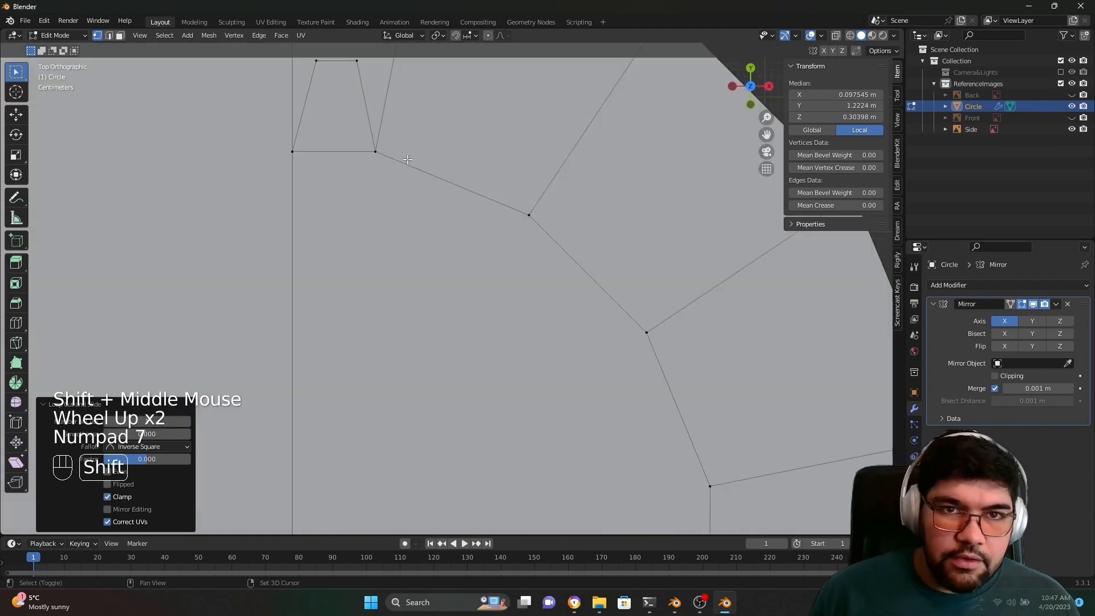
pyautogui.keyDown('shift'); pyautogui.moveTo(426, 310); pyautogui.dragTo(310, 307, button='middle'); pyautogui.keyUp('shift')
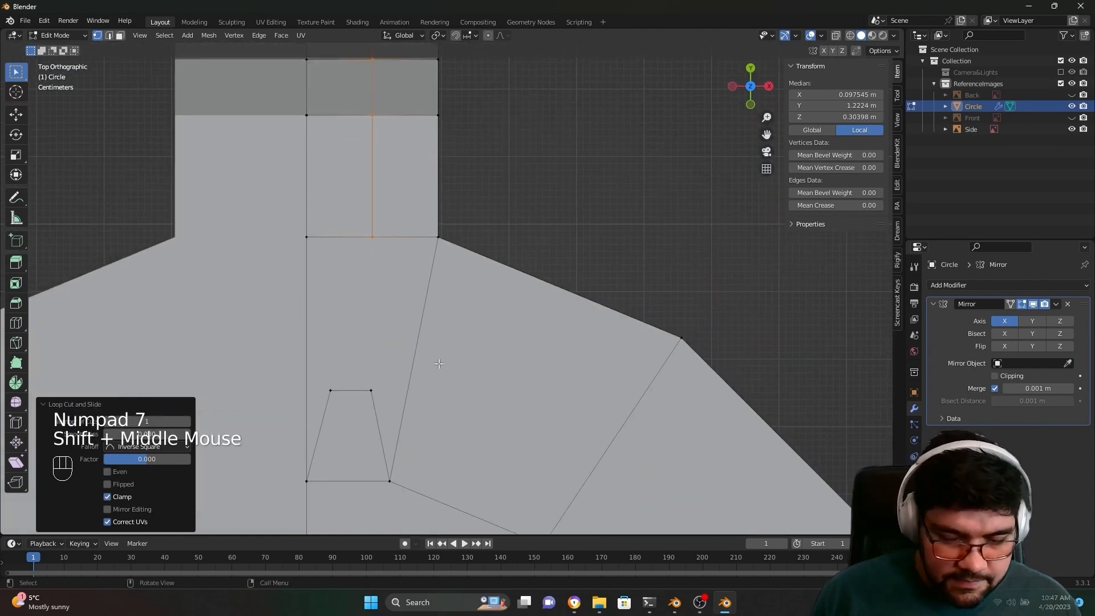
pyautogui.press('k')
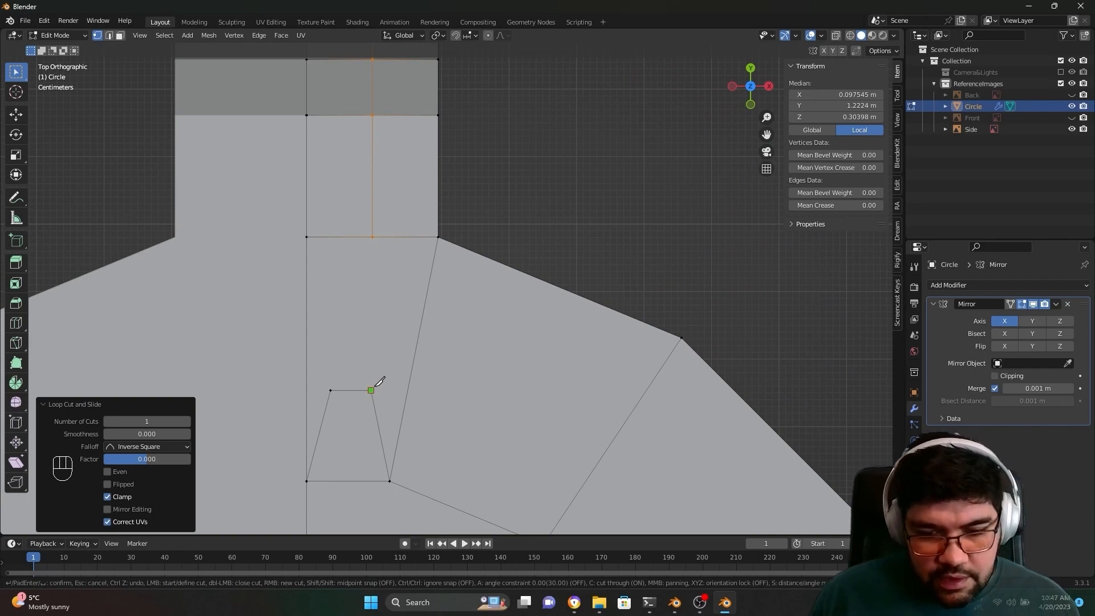
pyautogui.click(371, 390)
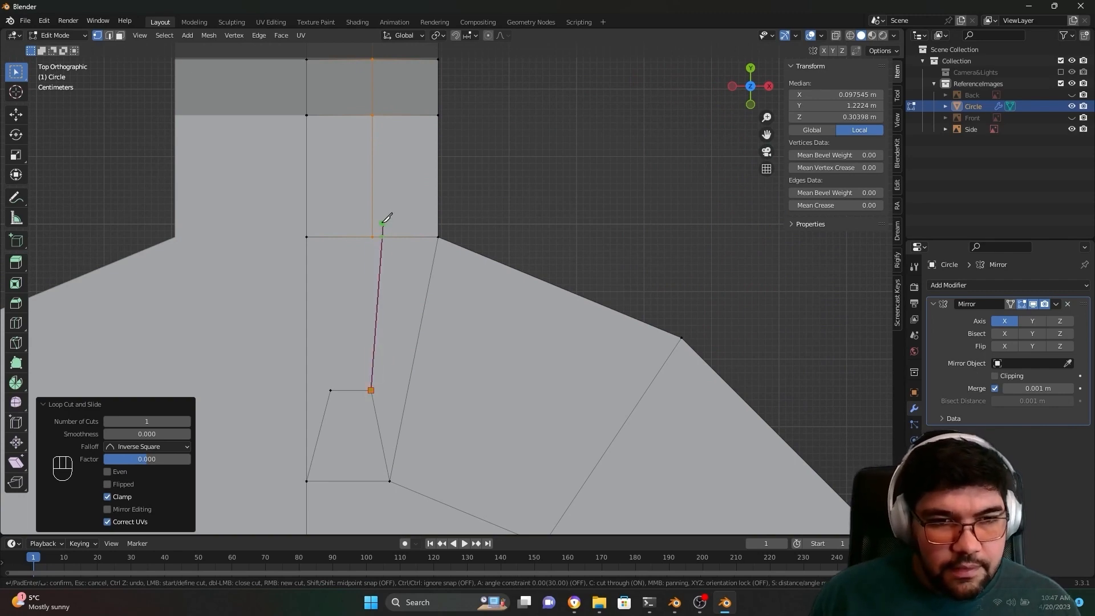
pyautogui.click(372, 237)
pyautogui.press('Return')
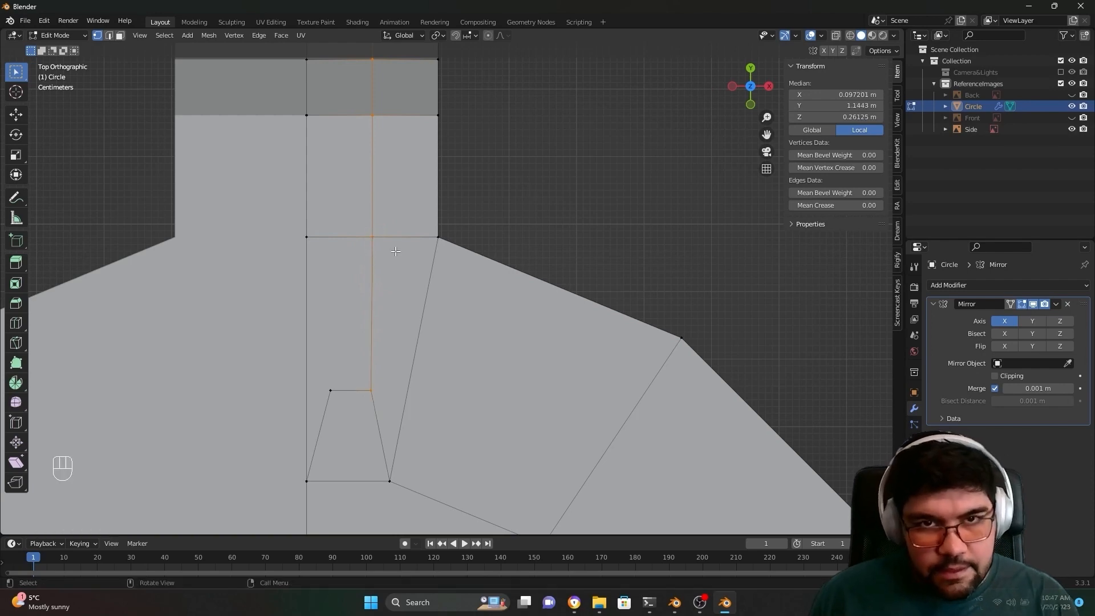
# Step: Examine the new edge flow from the base's inner ring through the trapezoid and up the arm
pyautogui.scroll(-4, 372, 237)
pyautogui.moveTo(372, 236); pyautogui.dragTo(460, 131, button='middle')
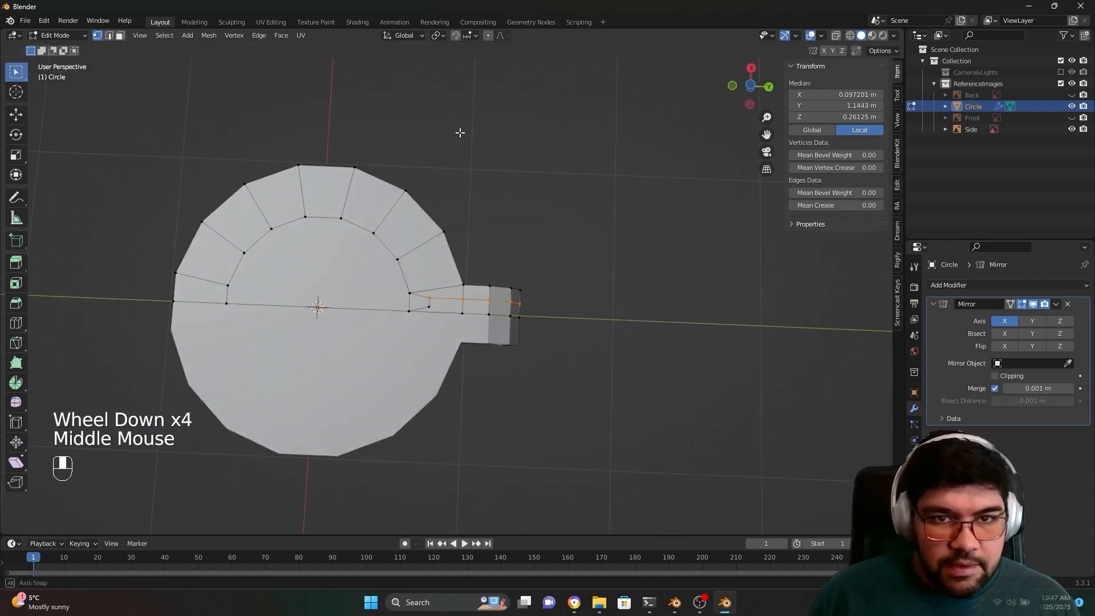
pyautogui.scroll(4, 471, 238)
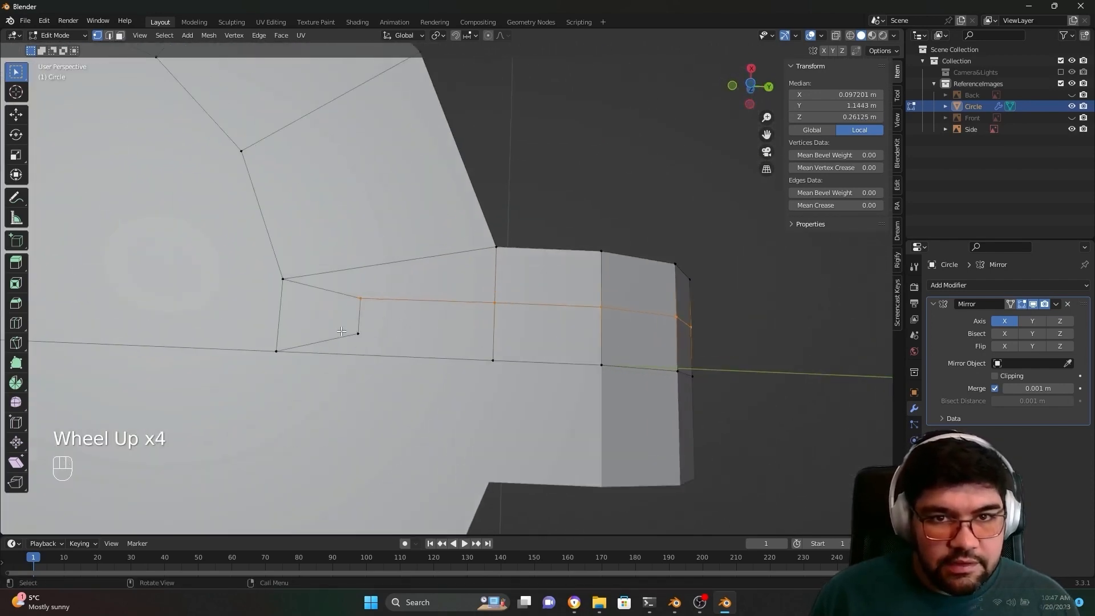
pyautogui.scroll(-3, 452, 269)
pyautogui.moveTo(452, 269); pyautogui.dragTo(546, 500, button='middle')
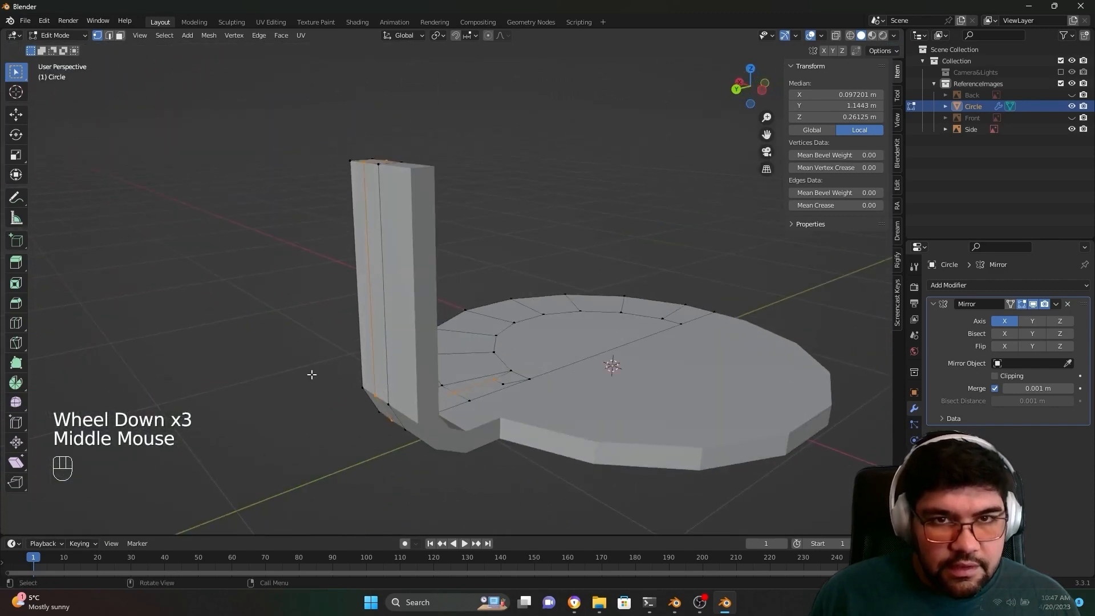
pyautogui.moveTo(310, 374); pyautogui.dragTo(627, 454, button='middle')
pyautogui.scroll(2, 434, 294)
pyautogui.scroll(-2, 434, 294)
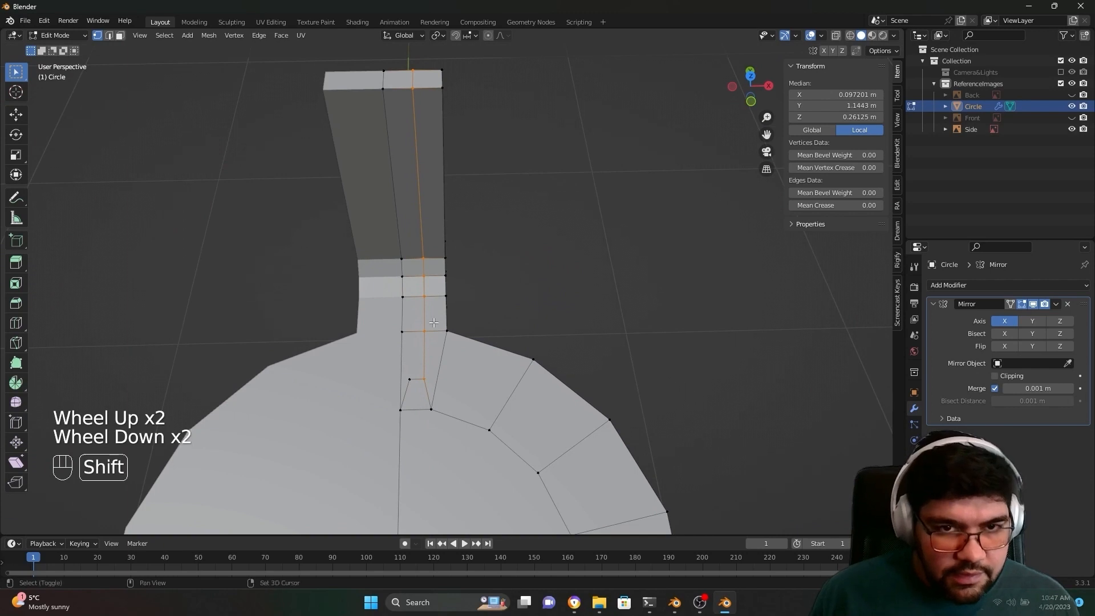
# Step: Add one centred loop cut along the arm between the mirror centreline and the existing lengthwise loop
pyautogui.keyDown('shift'); pyautogui.moveTo(434, 294); pyautogui.dragTo(441, 432, button='middle'); pyautogui.keyUp('shift')
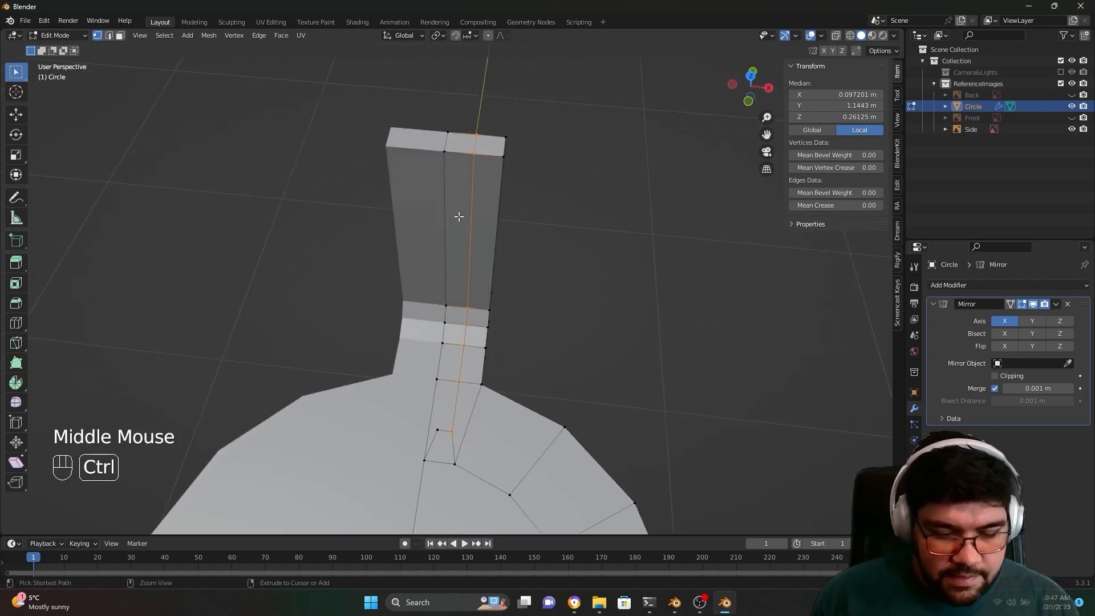
pyautogui.hotkey('ctrl', 'r')
pyautogui.click(461, 140)
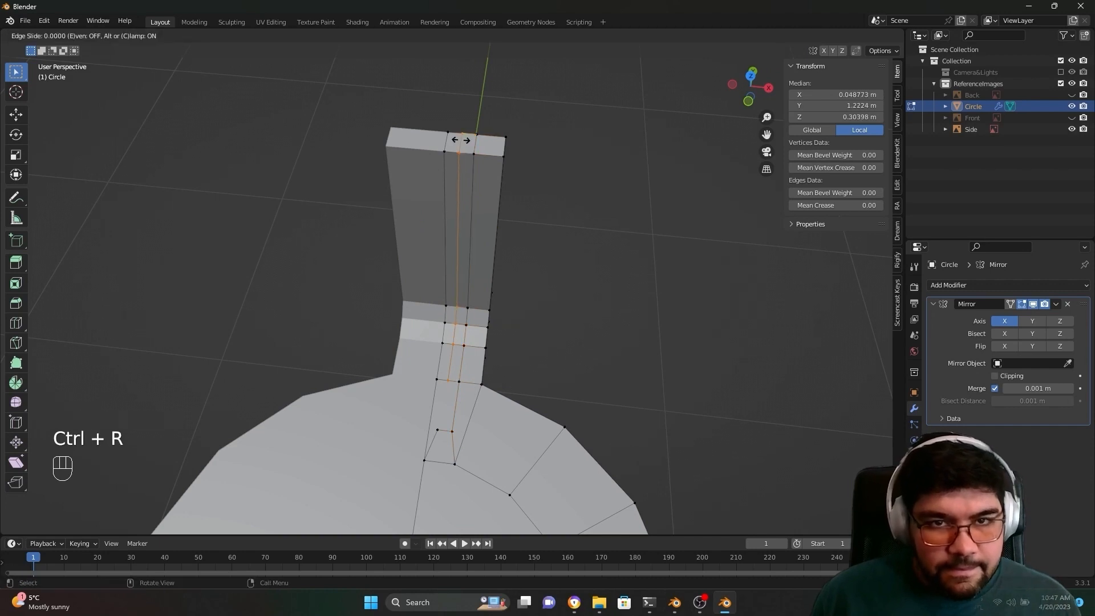
pyautogui.rightClick(460, 139)
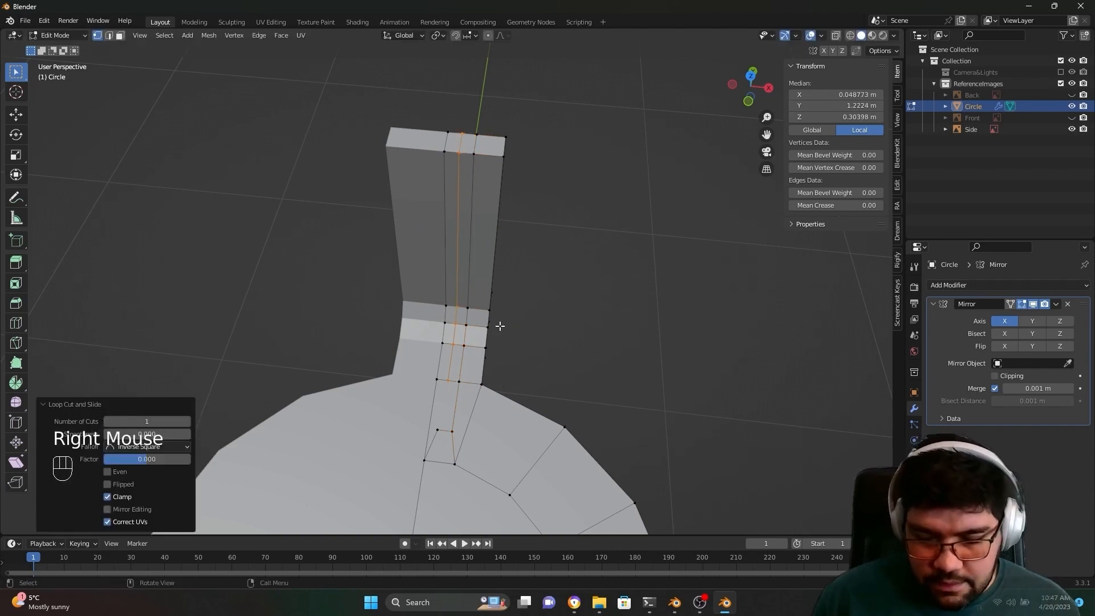
# Step: Knife-cut from the new inner loop's end at the base down to the trapezoid's inner upper corner
pyautogui.press('KP_7')
pyautogui.scroll(3, 499, 325)
pyautogui.keyDown('shift'); pyautogui.moveTo(467, 365); pyautogui.dragTo(444, 245, button='middle'); pyautogui.keyUp('shift')
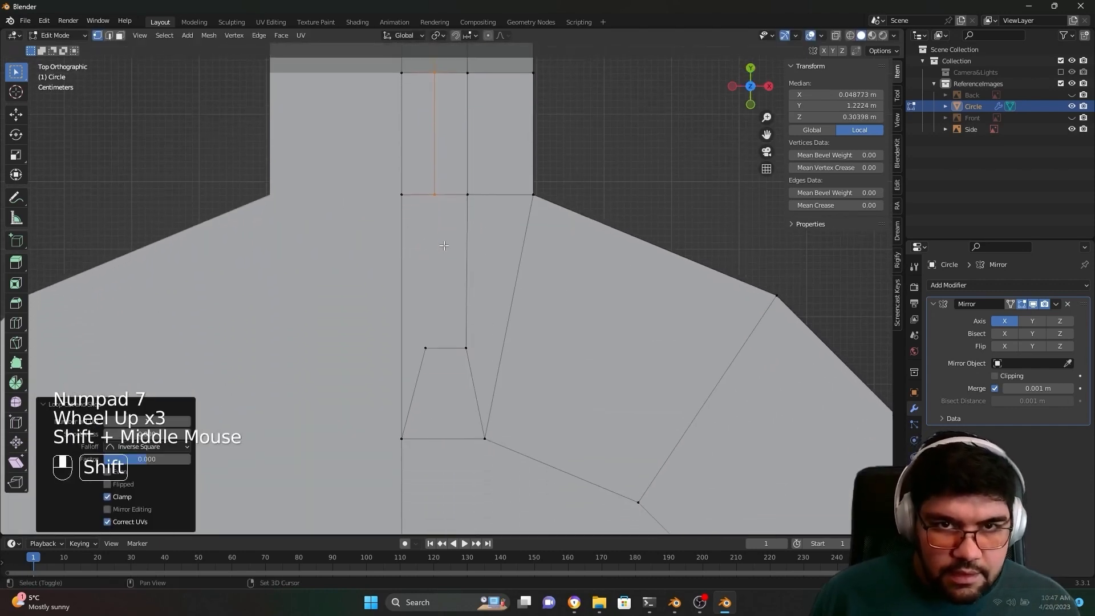
pyautogui.scroll(2, 443, 245)
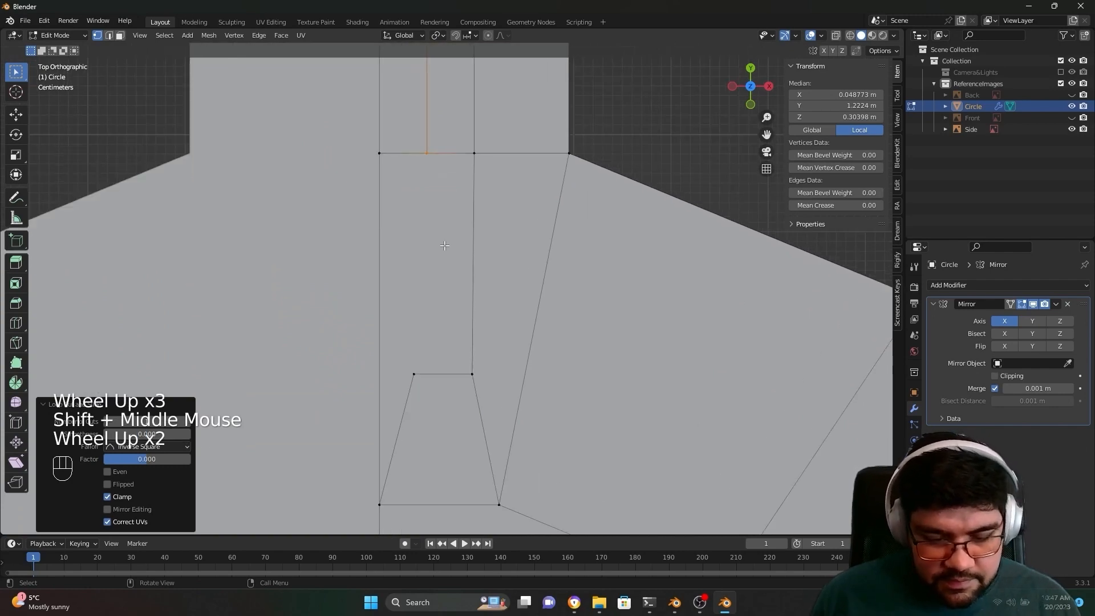
pyautogui.press('k')
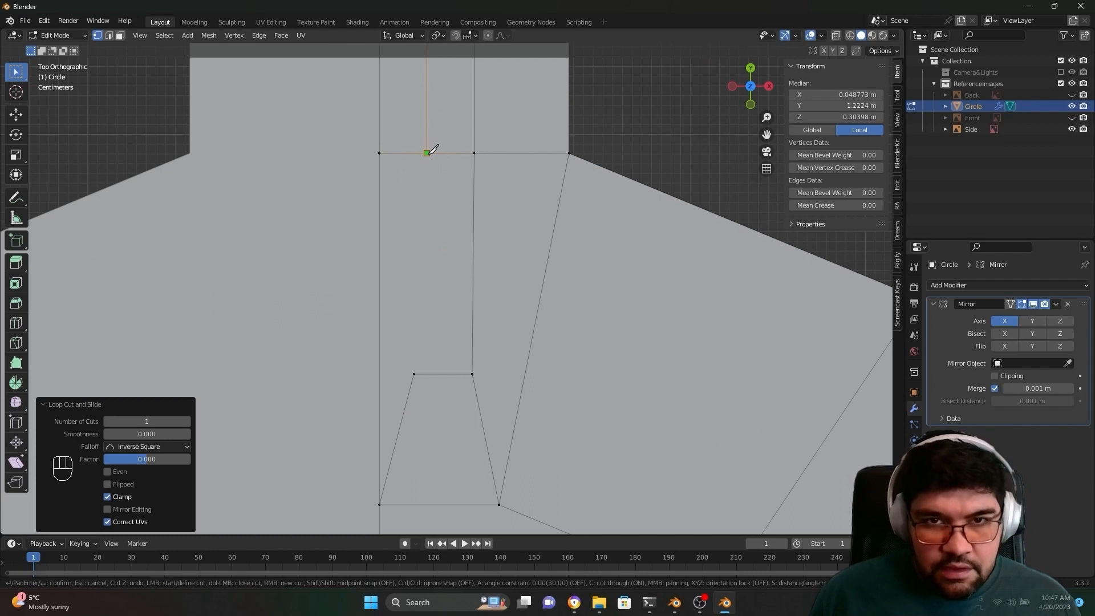
pyautogui.click(432, 174)
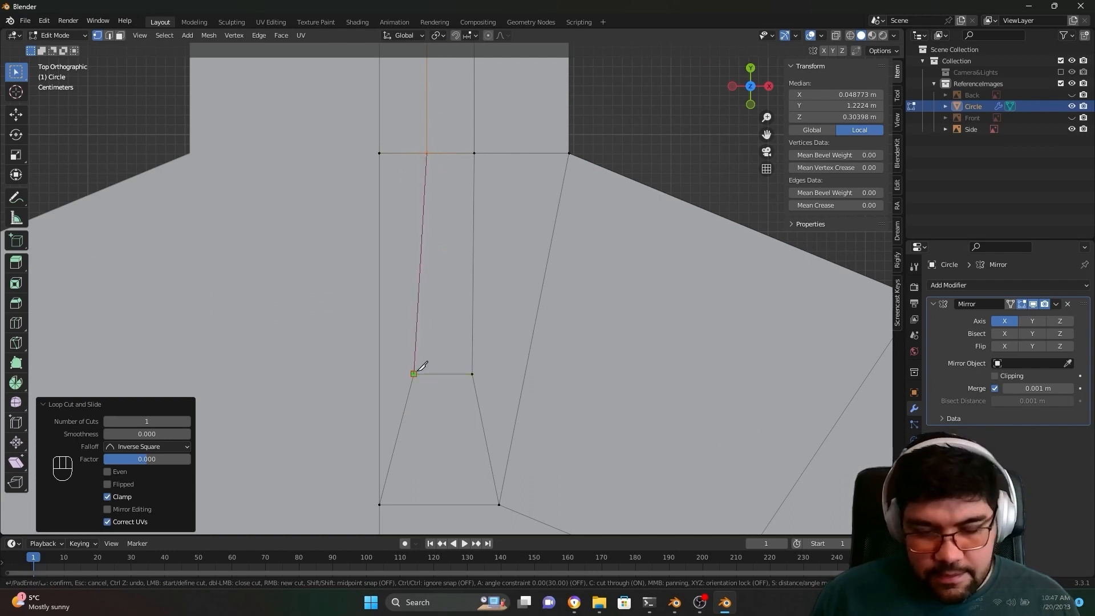
pyautogui.press('Return')
pyautogui.scroll(-2, 442, 246)
pyautogui.scroll(3, 443, 246)
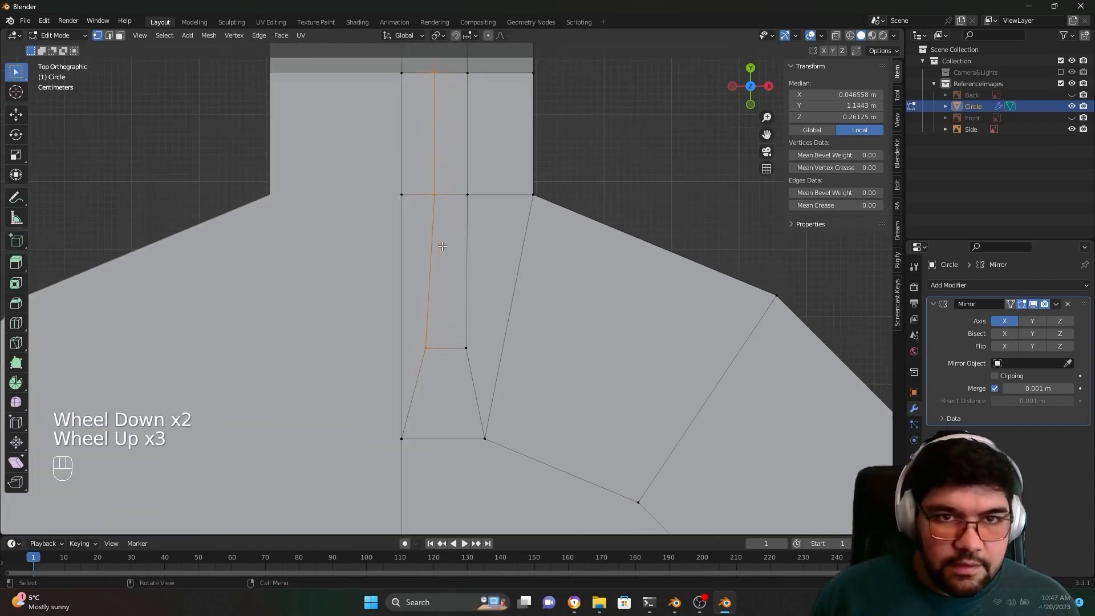
# Step: Edge-slide the outermost lengthwise interior loop toward the arm's outer edge with a factor of about -0.389
pyautogui.scroll(-1, 455, 234)
pyautogui.keyDown('shift'); pyautogui.moveTo(454, 235); pyautogui.dragTo(430, 215, button='middle'); pyautogui.keyUp('shift')
pyautogui.scroll(2, 456, 231)
pyautogui.scroll(1, 403, 349)
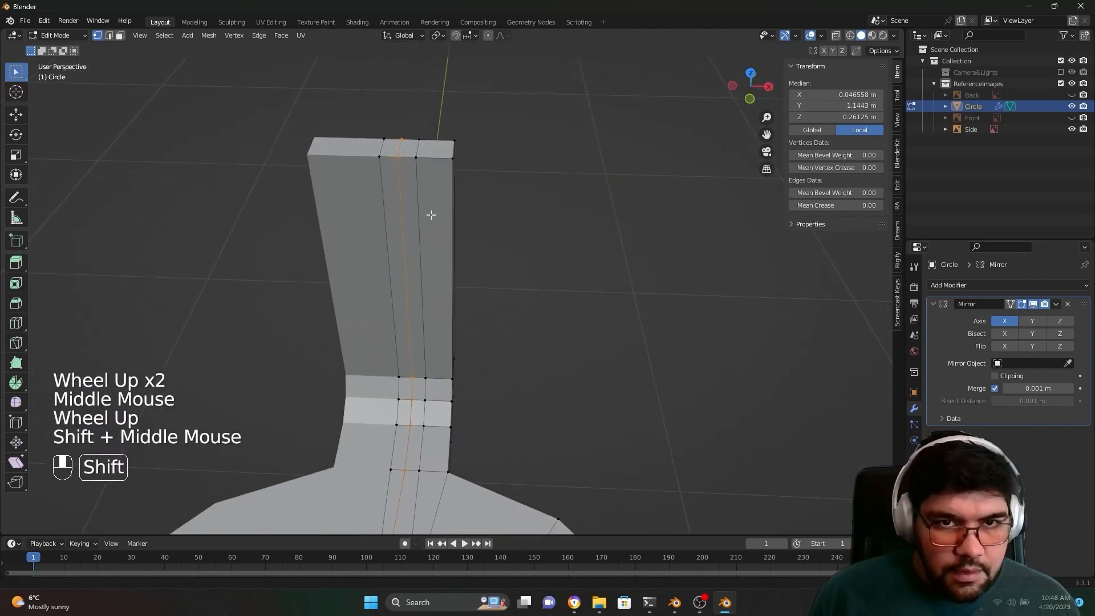
pyautogui.scroll(1, 417, 206)
pyautogui.click(416, 185)
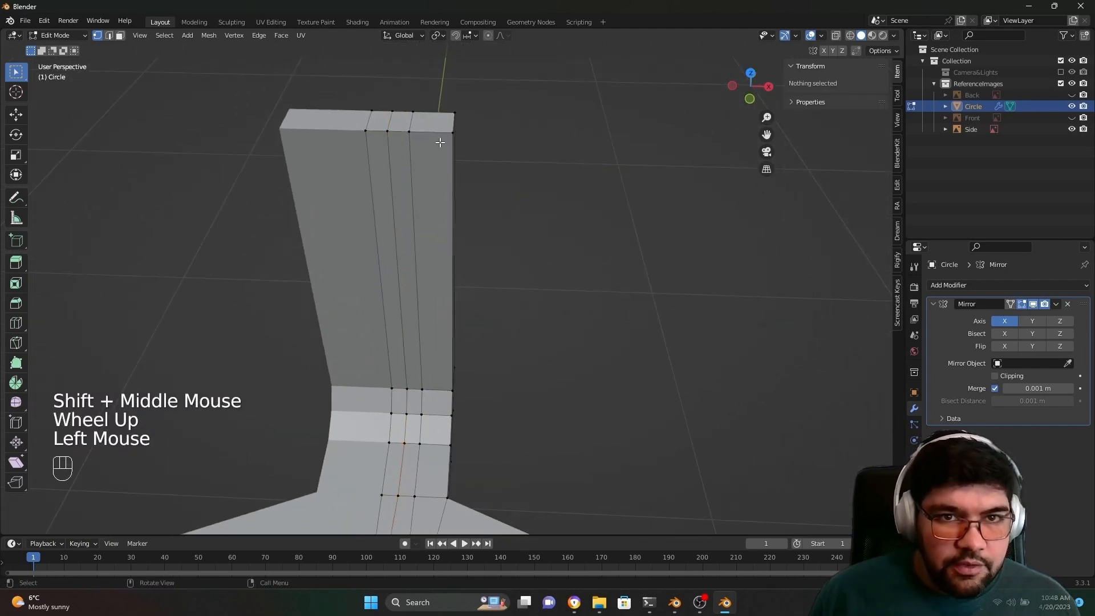
pyautogui.click(413, 161)
pyautogui.keyDown('shift'); pyautogui.moveTo(456, 169); pyautogui.dragTo(479, 206, button='middle'); pyautogui.keyUp('shift')
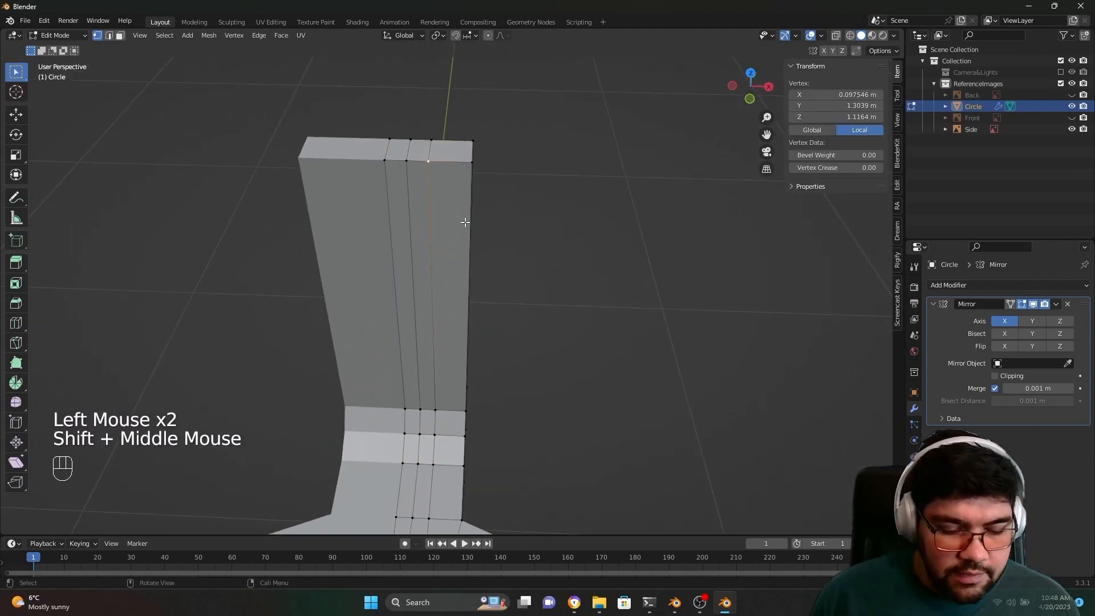
pyautogui.press('2')
pyautogui.click(428, 204)
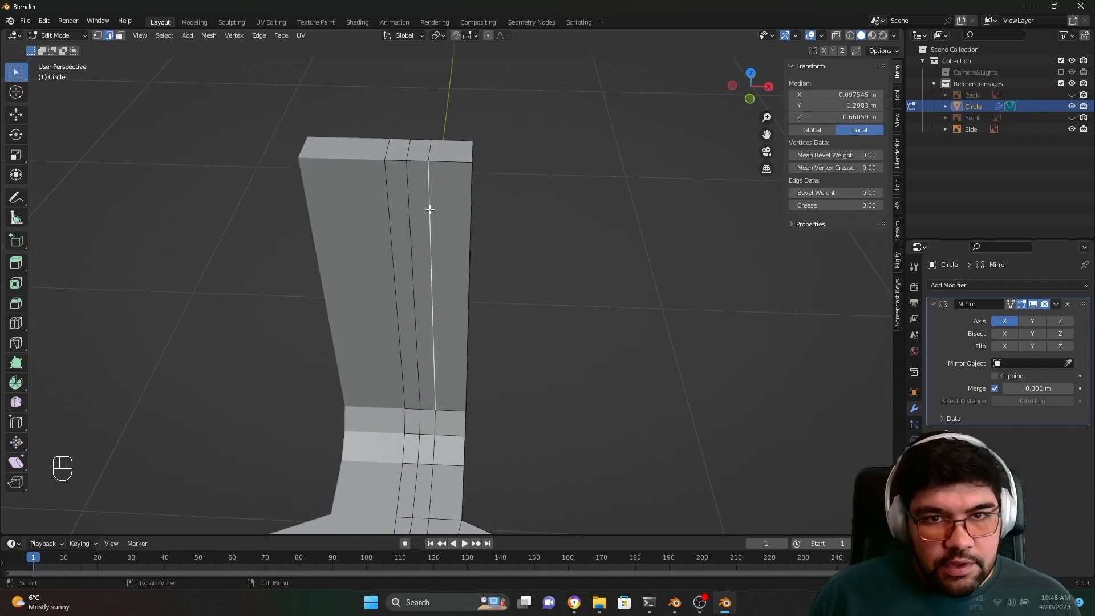
pyautogui.press('alt')
pyautogui.keyDown('alt'); pyautogui.click(430, 150); pyautogui.keyUp('alt')
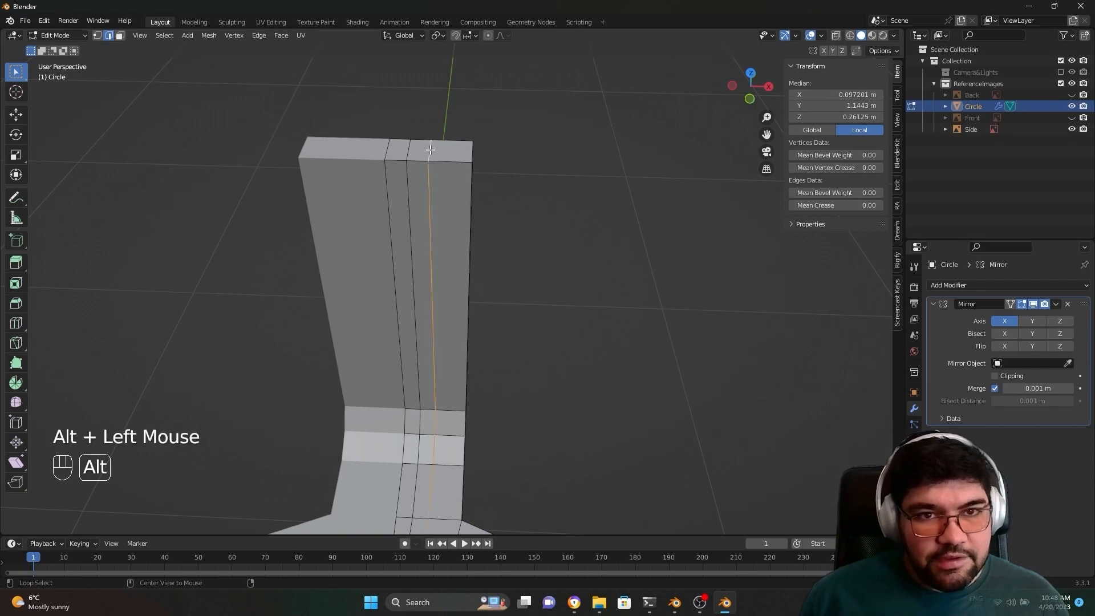
pyautogui.scroll(-2, 436, 228)
pyautogui.keyDown('shift'); pyautogui.moveTo(436, 228); pyautogui.dragTo(428, 317, button='middle'); pyautogui.keyUp('shift')
pyautogui.scroll(1, 444, 185)
pyautogui.scroll(-1, 420, 343)
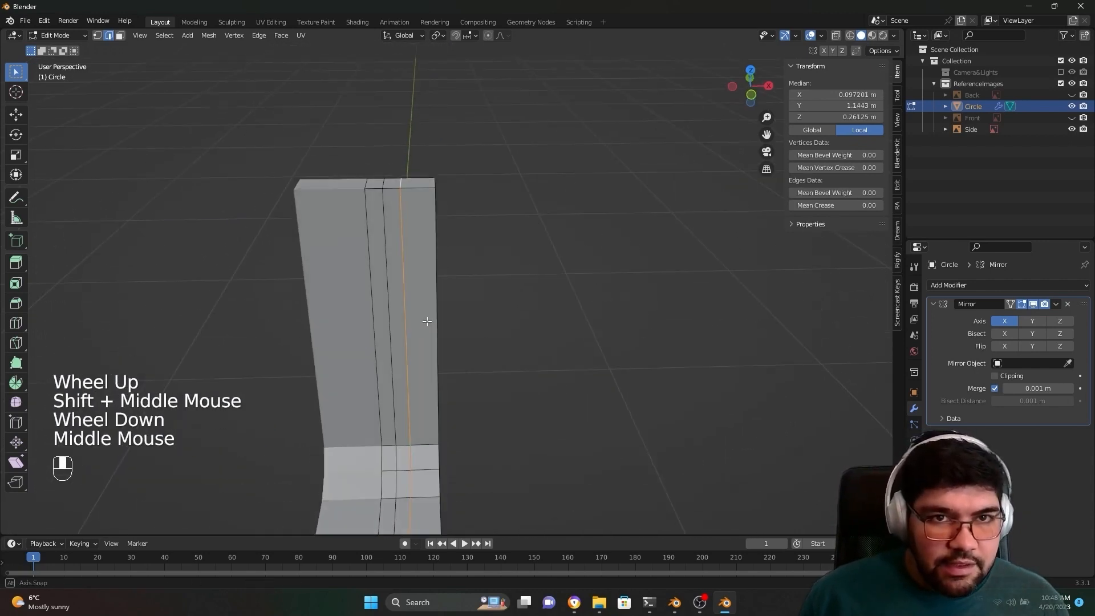
pyautogui.scroll(1, 428, 318)
pyautogui.press('g')
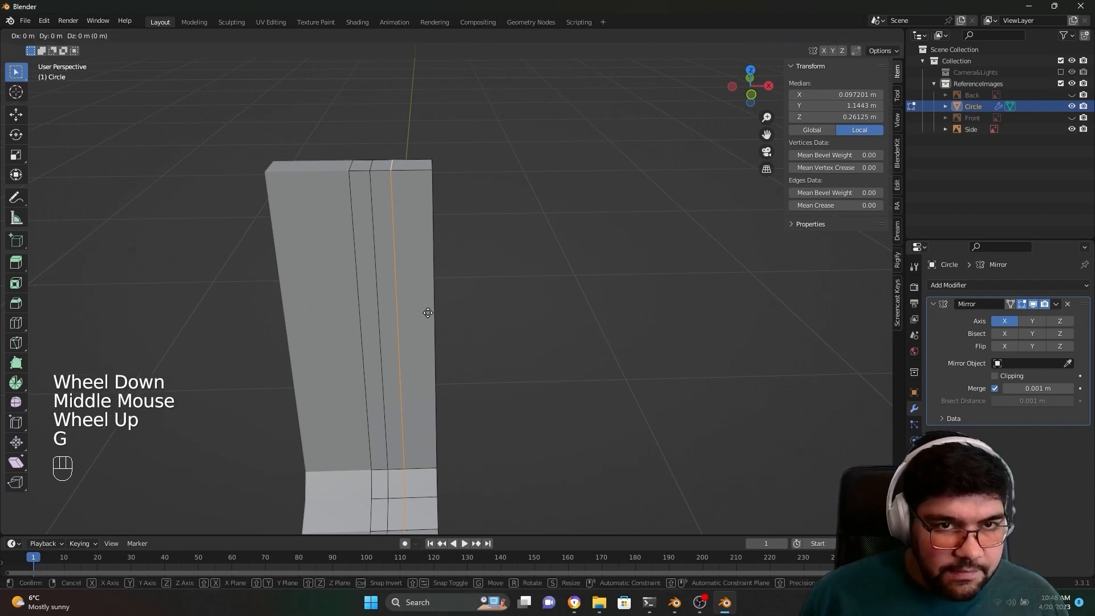
pyautogui.press('g')
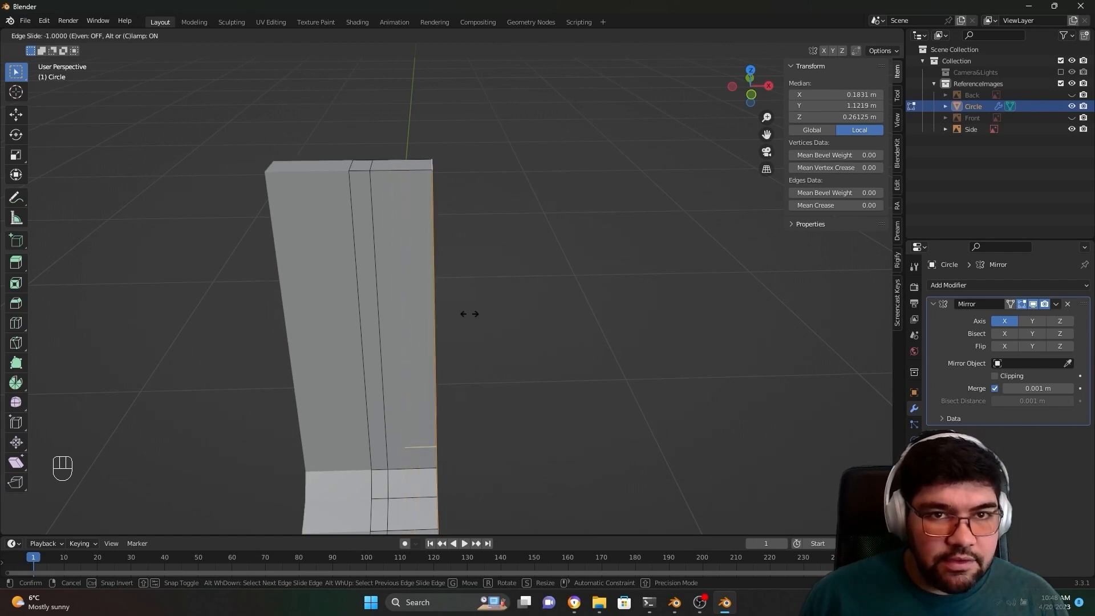
pyautogui.click(439, 312)
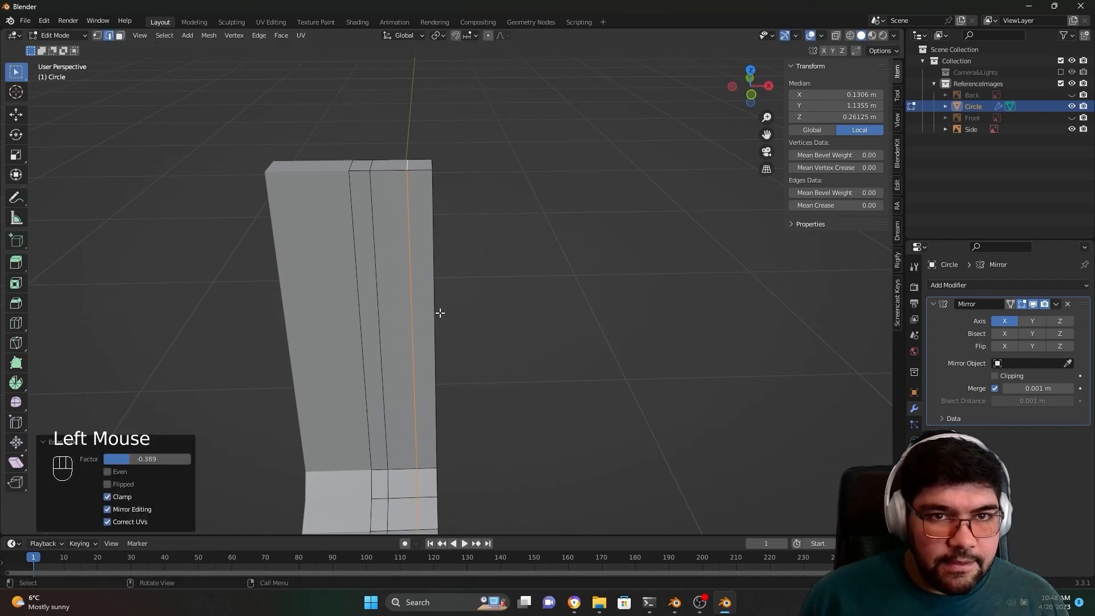
# Step: Show the Back reference image and compare the arm's upper end with it in back view
pyautogui.scroll(-2, 446, 279)
pyautogui.moveTo(446, 279); pyautogui.dragTo(426, 311, button='middle')
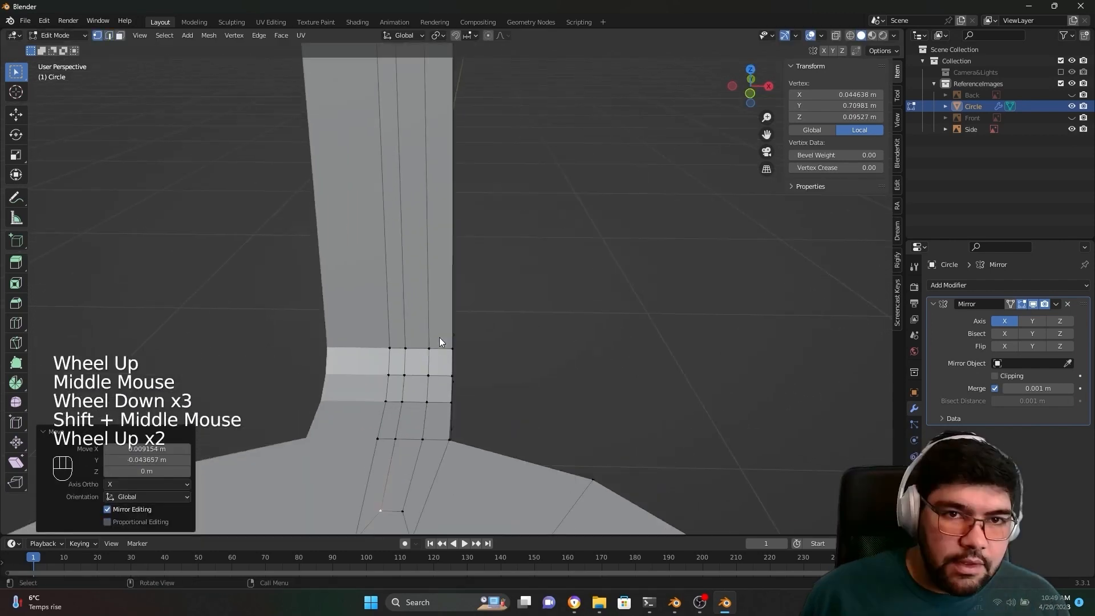
pyautogui.keyDown('shift'); pyautogui.moveTo(406, 423); pyautogui.dragTo(430, 261, button='middle'); pyautogui.keyUp('shift')
pyautogui.click(423, 218)
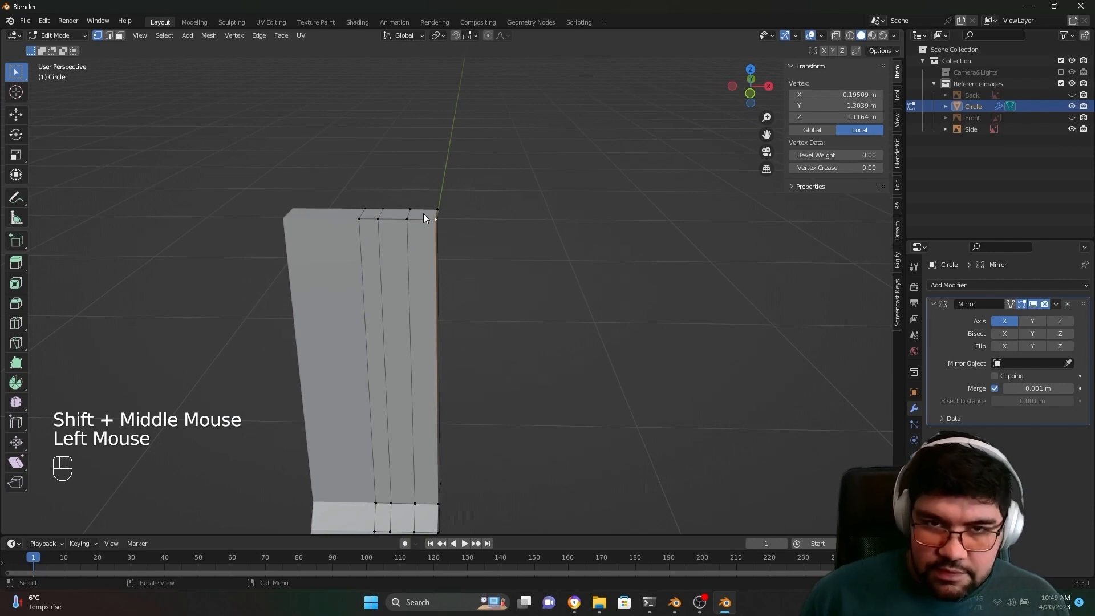
pyautogui.press('KP_3')
pyautogui.scroll(-2, 429, 235)
pyautogui.scroll(-2, 430, 235)
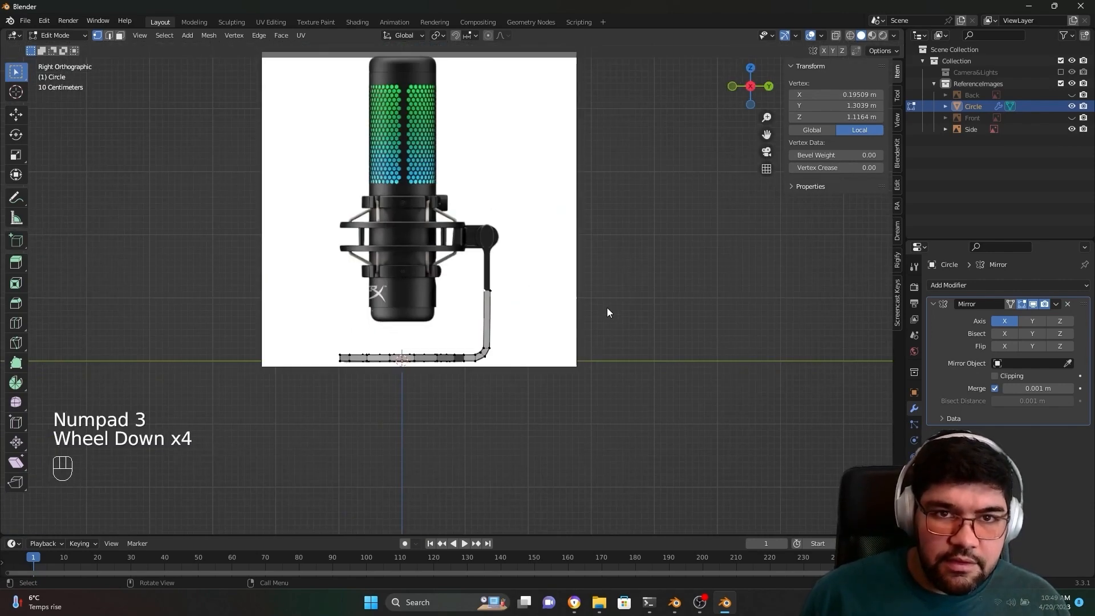
pyautogui.press('ctrl+KP_1')
pyautogui.scroll(2, 612, 315)
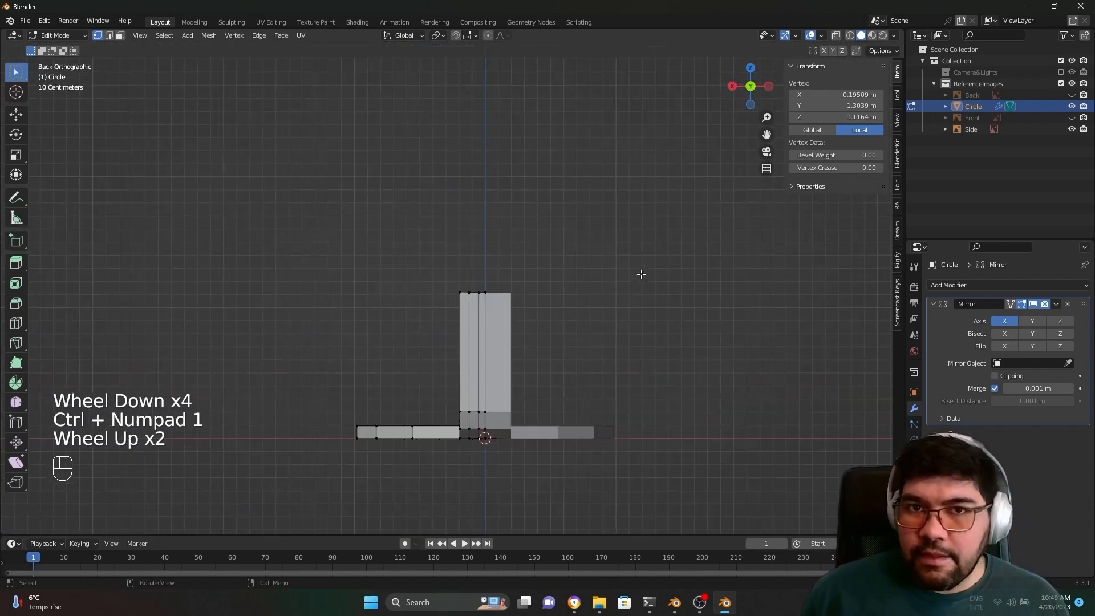
pyautogui.click(1071, 95)
pyautogui.scroll(3, 486, 331)
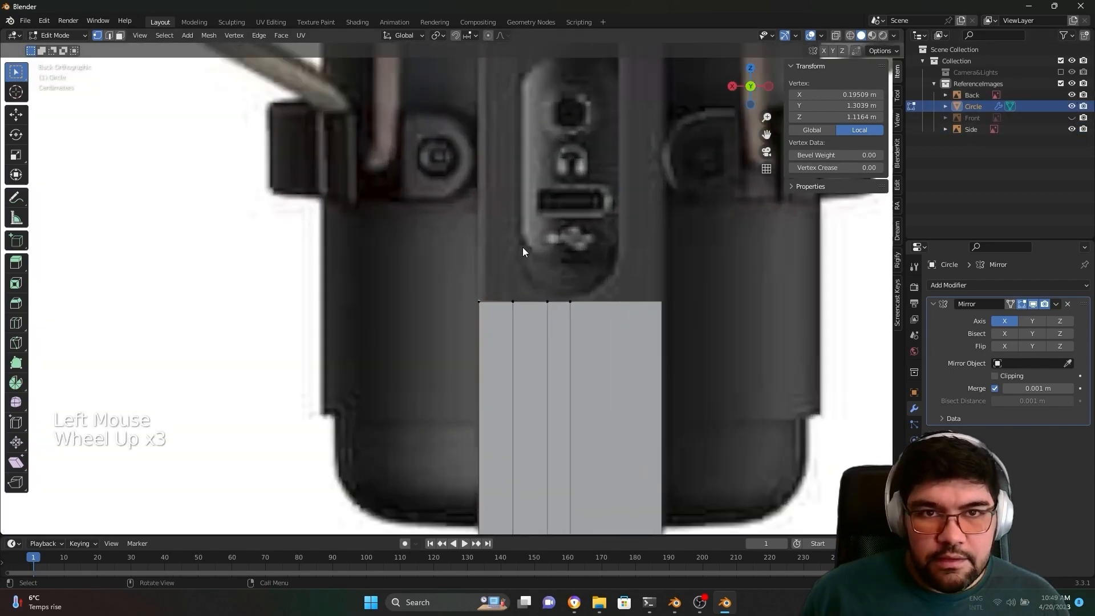
pyautogui.moveTo(497, 94); pyautogui.dragTo(465, 301, button='middle')
pyautogui.press('ctrl+KP_1')
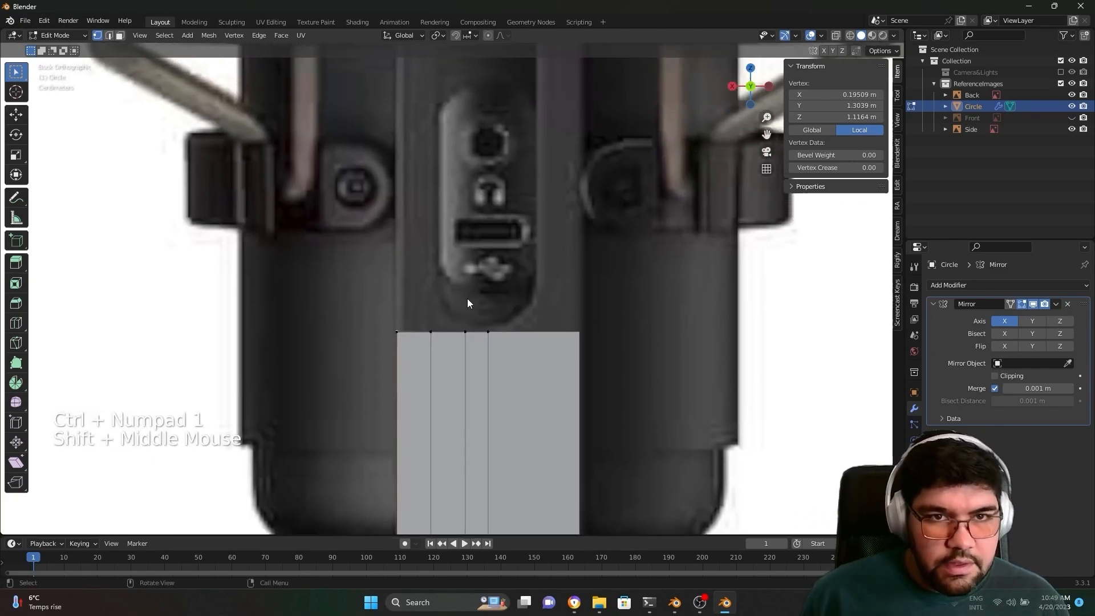
pyautogui.scroll(-2, 466, 306)
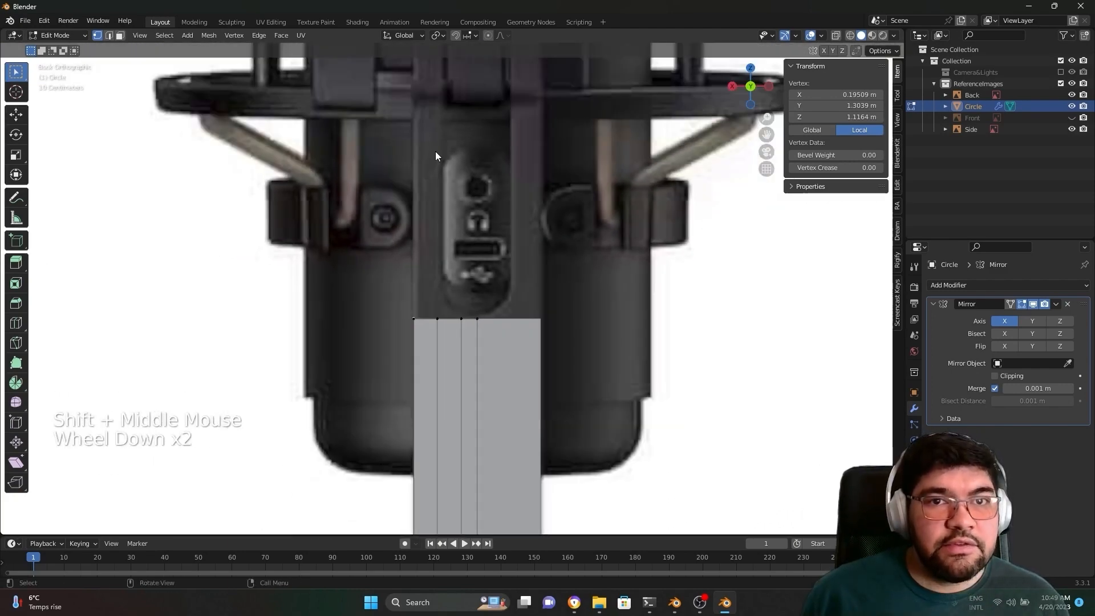
pyautogui.scroll(-1, 435, 153)
pyautogui.scroll(1, 440, 152)
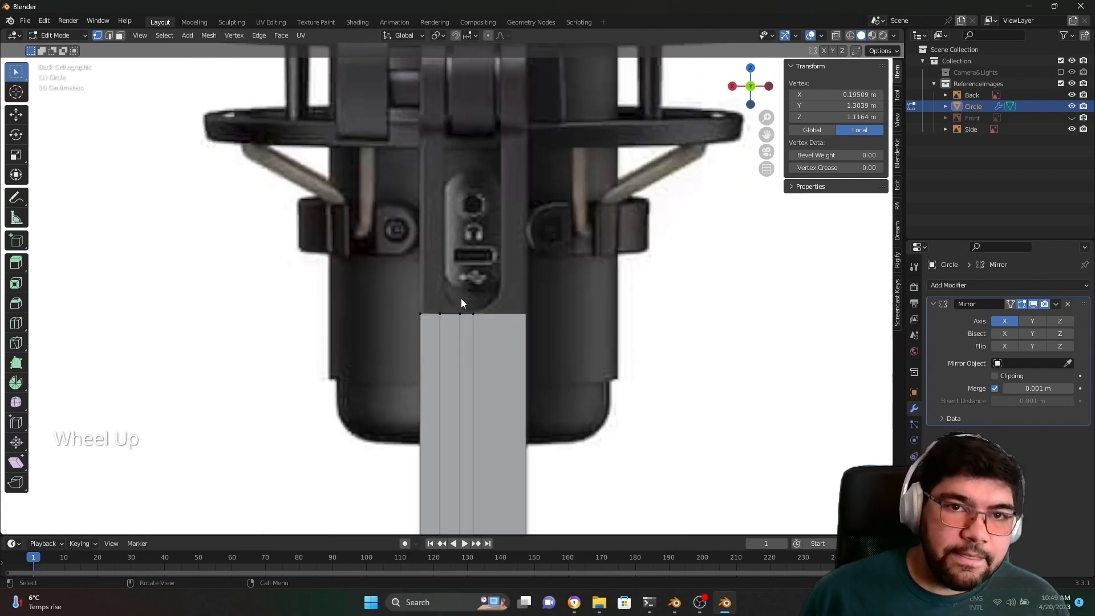
# Step: Extrude the arm's outermost top face upward by about 0.663 m to the hinge shown in the back reference
pyautogui.moveTo(461, 300); pyautogui.dragTo(430, 393, button='middle')
pyautogui.press('3')
pyautogui.click(409, 395)
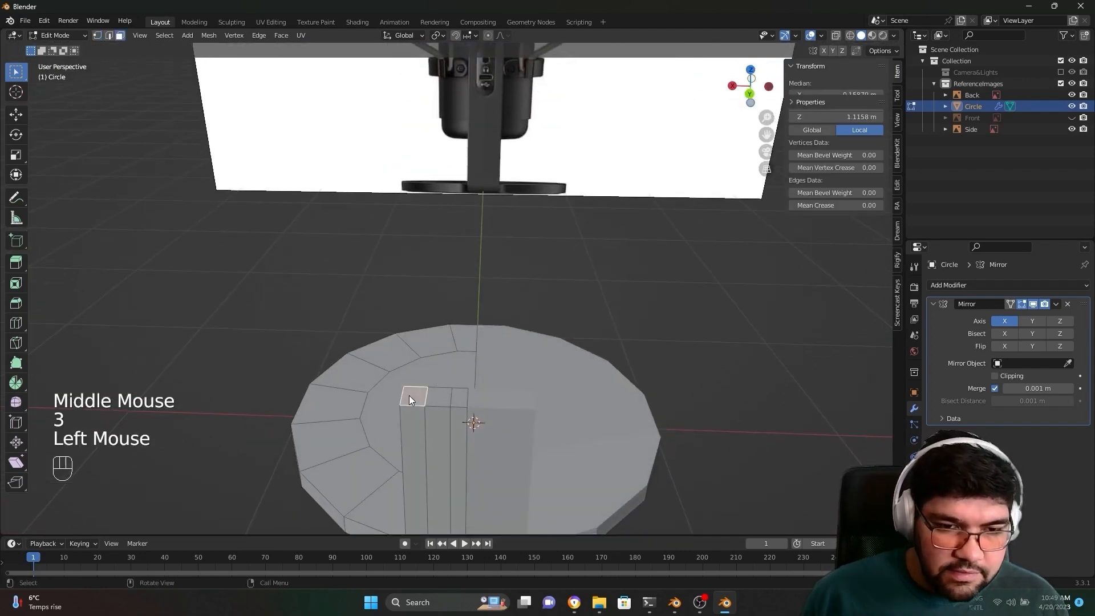
pyautogui.press('ctrl+KP_1')
pyautogui.scroll(1, 428, 365)
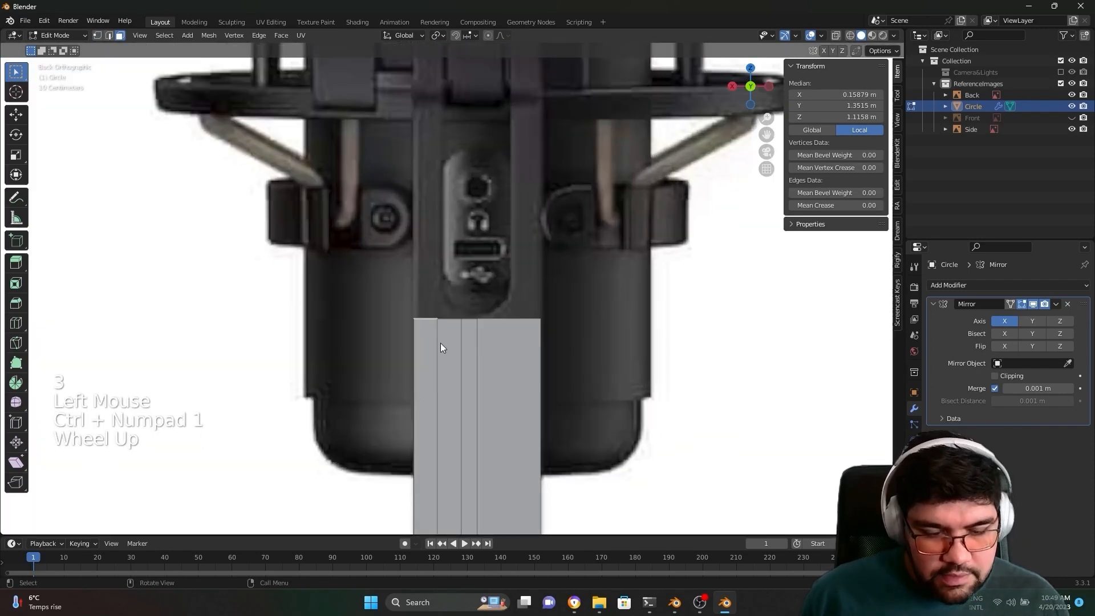
pyautogui.scroll(-2, 459, 319)
pyautogui.press('e')
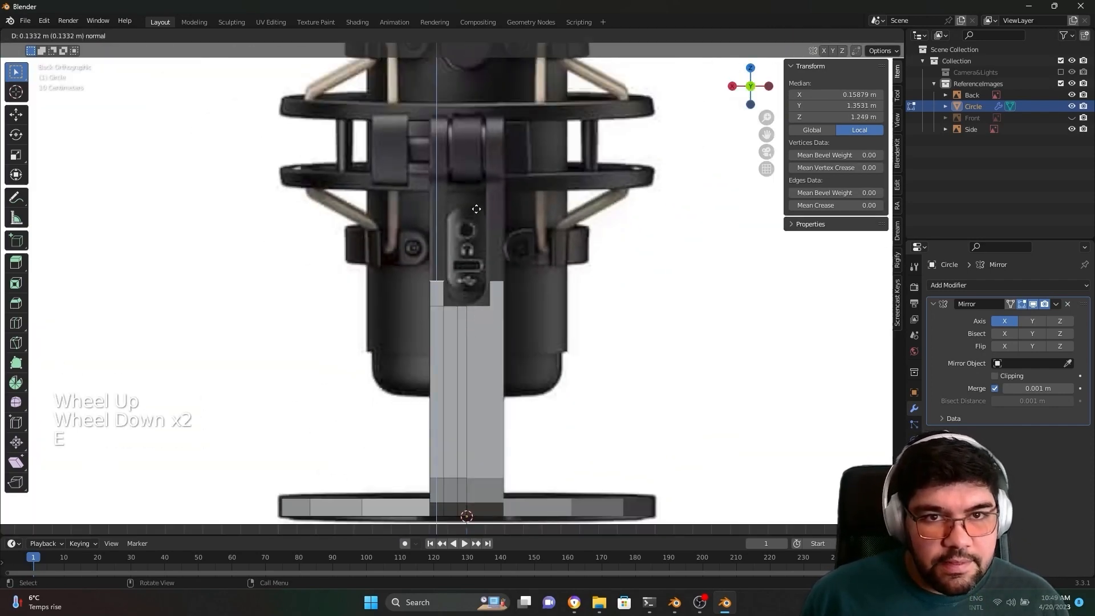
pyautogui.click(486, 110)
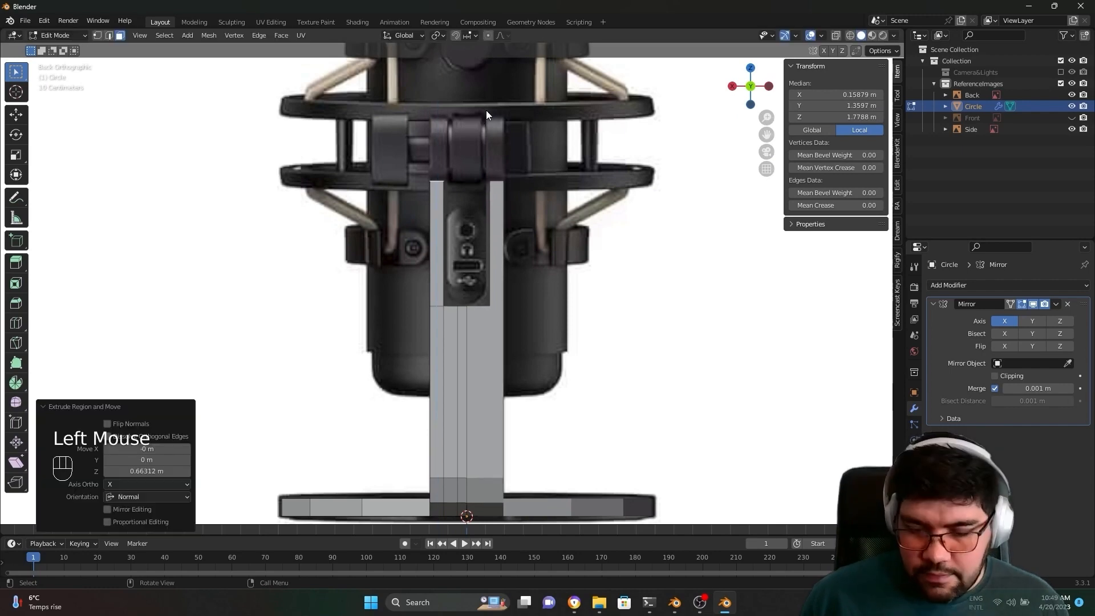
# Step: Lower the extruded prong's top face by about 0.0084 m along Z against the side reference
pyautogui.press('KP_3')
pyautogui.scroll(1, 606, 215)
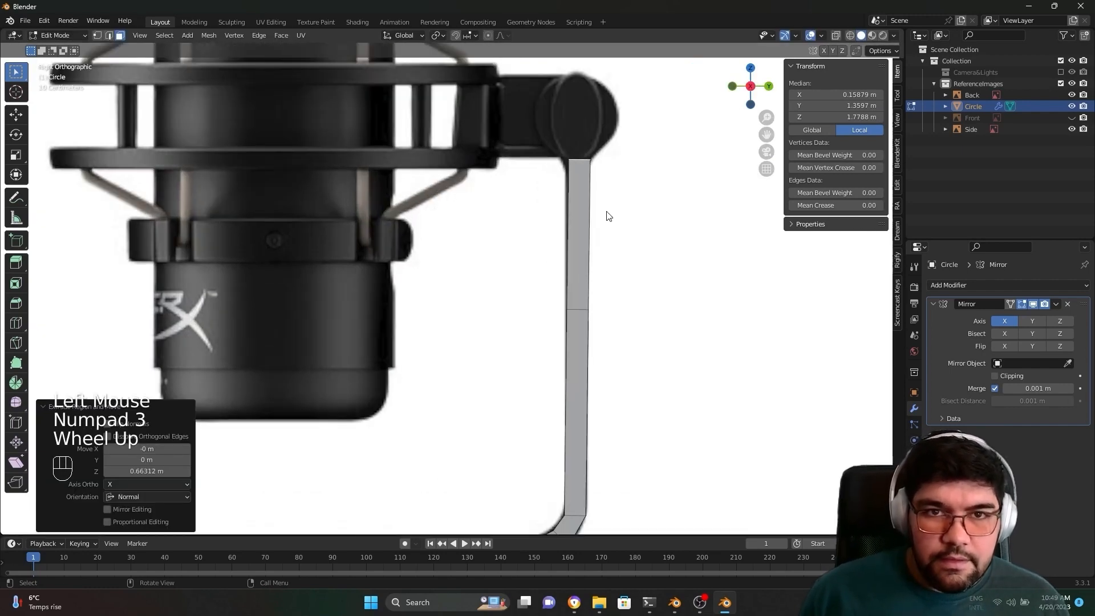
pyautogui.keyDown('shift'); pyautogui.moveTo(606, 215); pyautogui.dragTo(557, 244, button='middle'); pyautogui.keyUp('shift')
pyautogui.scroll(1, 556, 243)
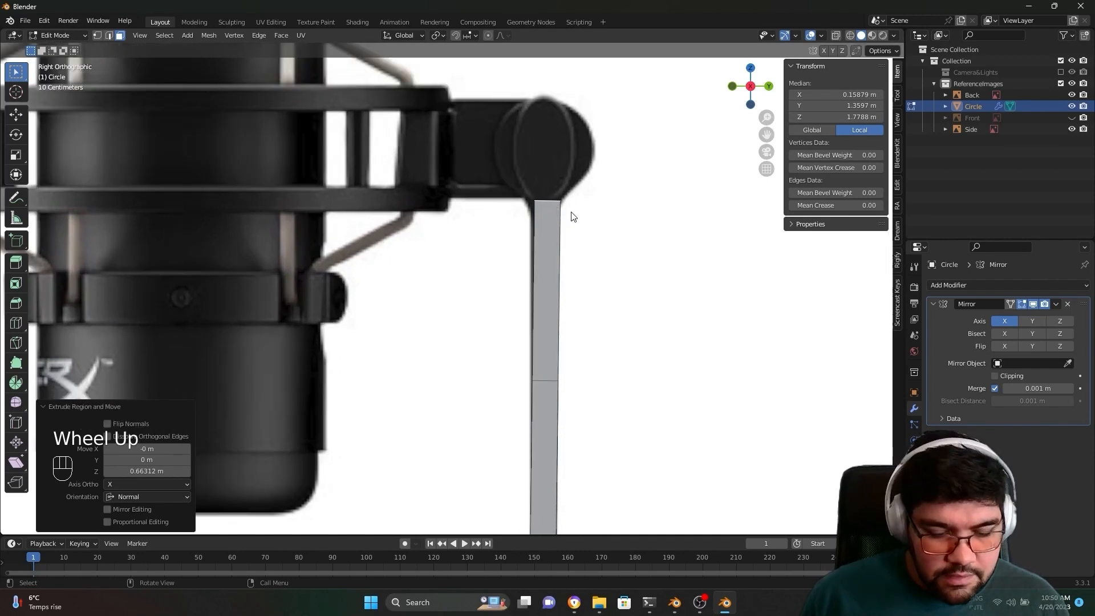
pyautogui.scroll(3, 573, 217)
pyautogui.moveTo(573, 216); pyautogui.dragTo(535, 345, button='middle')
pyautogui.scroll(1, 537, 327)
pyautogui.scroll(1, 537, 327)
pyautogui.scroll(-1, 537, 328)
pyautogui.scroll(-2, 586, 349)
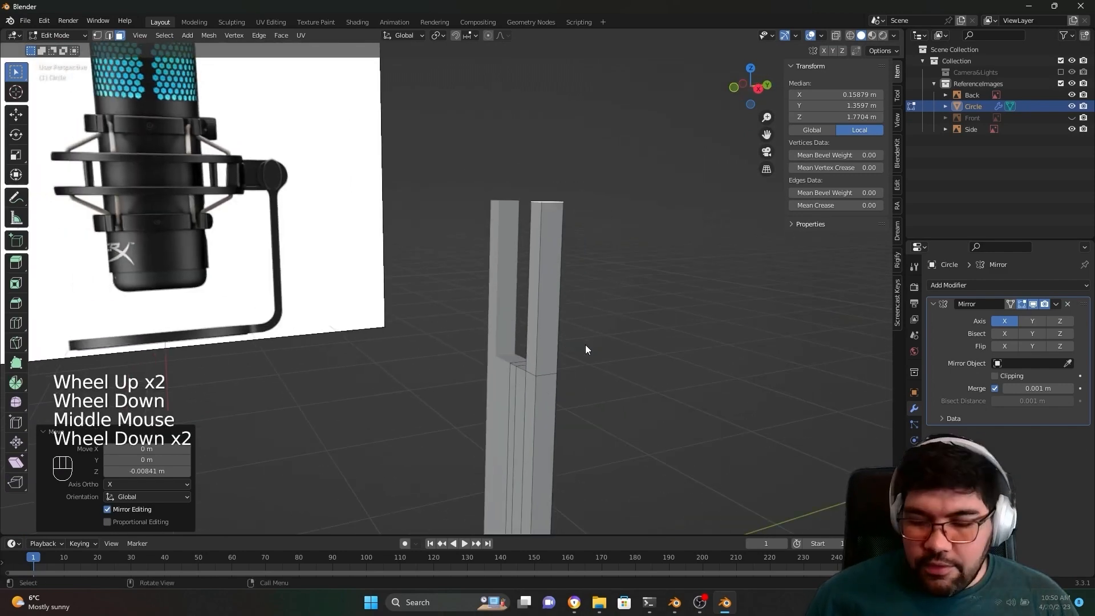
# Step: Examine in side view how the prong's upper end meets the round hinge joint in the reference
pyautogui.press('KP_3')
pyautogui.scroll(2, 583, 343)
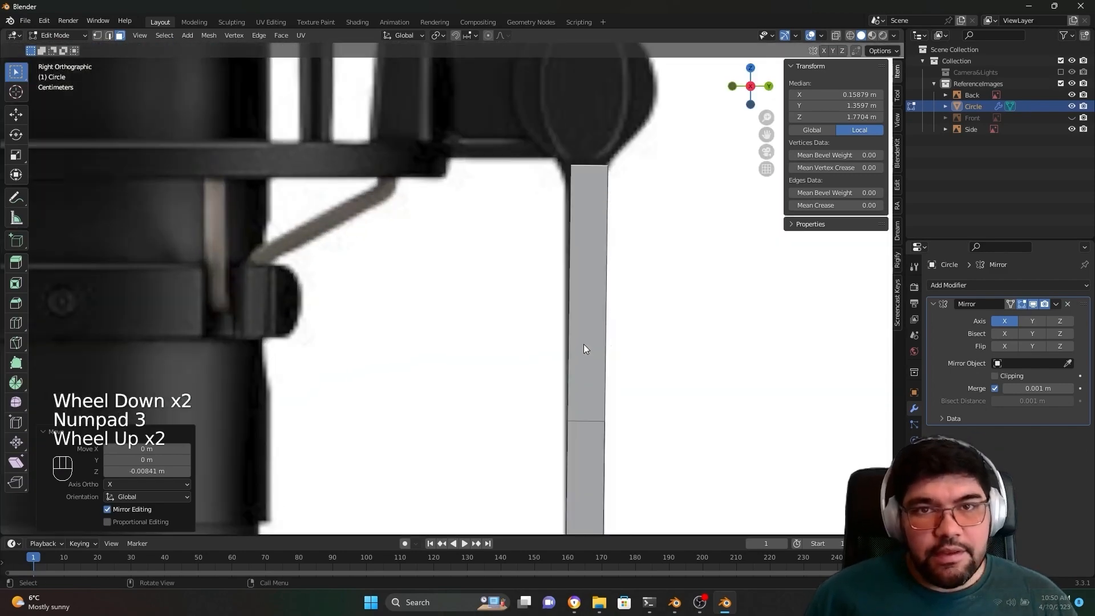
pyautogui.scroll(-2, 583, 344)
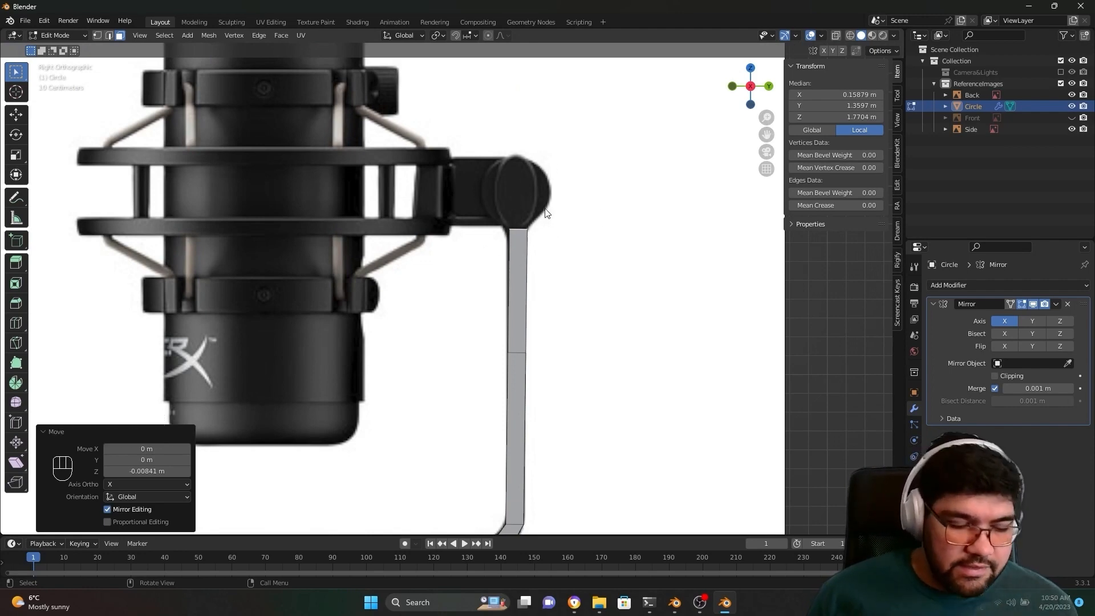
pyautogui.scroll(-2, 597, 239)
pyautogui.scroll(2, 596, 239)
pyautogui.keyDown('shift'); pyautogui.moveTo(597, 239); pyautogui.dragTo(550, 330, button='middle'); pyautogui.keyUp('shift')
pyautogui.scroll(1, 549, 330)
pyautogui.scroll(2, 551, 331)
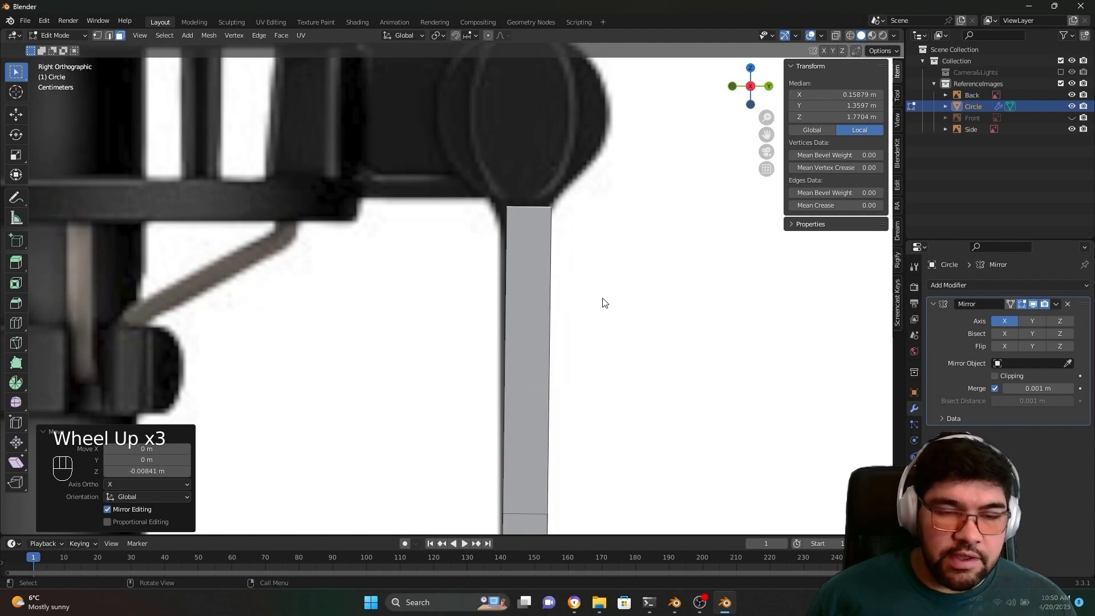
# Step: Extrude the top face of the stand's arm upward about 0.10 m into the round knob of the reference
pyautogui.keyDown('shift'); pyautogui.moveTo(604, 302); pyautogui.dragTo(459, 307, button='middle'); pyautogui.keyUp('shift')
pyautogui.scroll(-1, 583, 403)
pyautogui.scroll(-1, 583, 403)
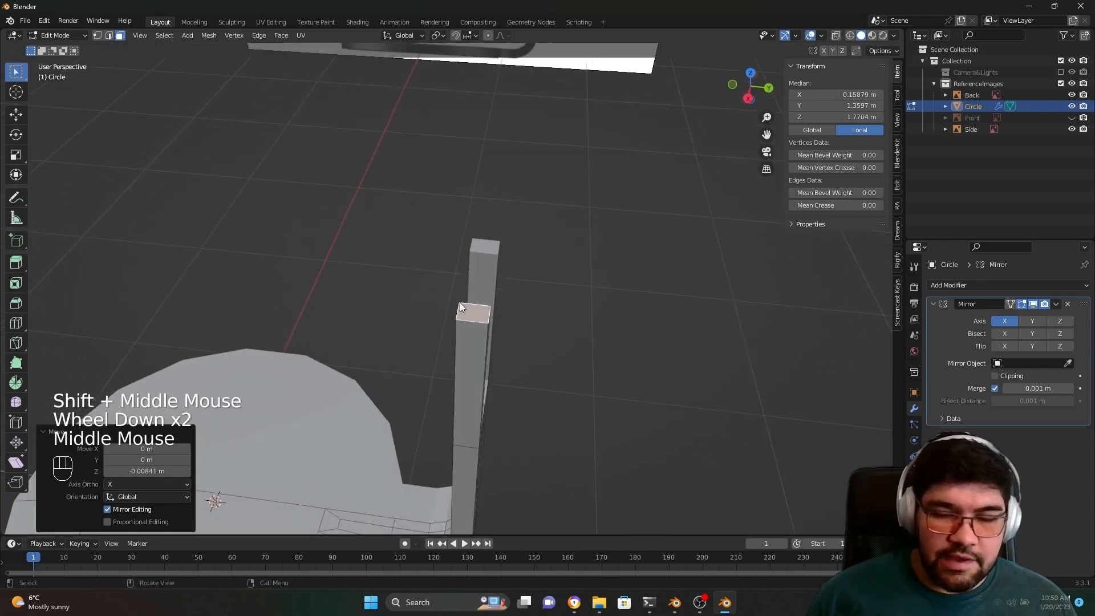
pyautogui.press('KP_3')
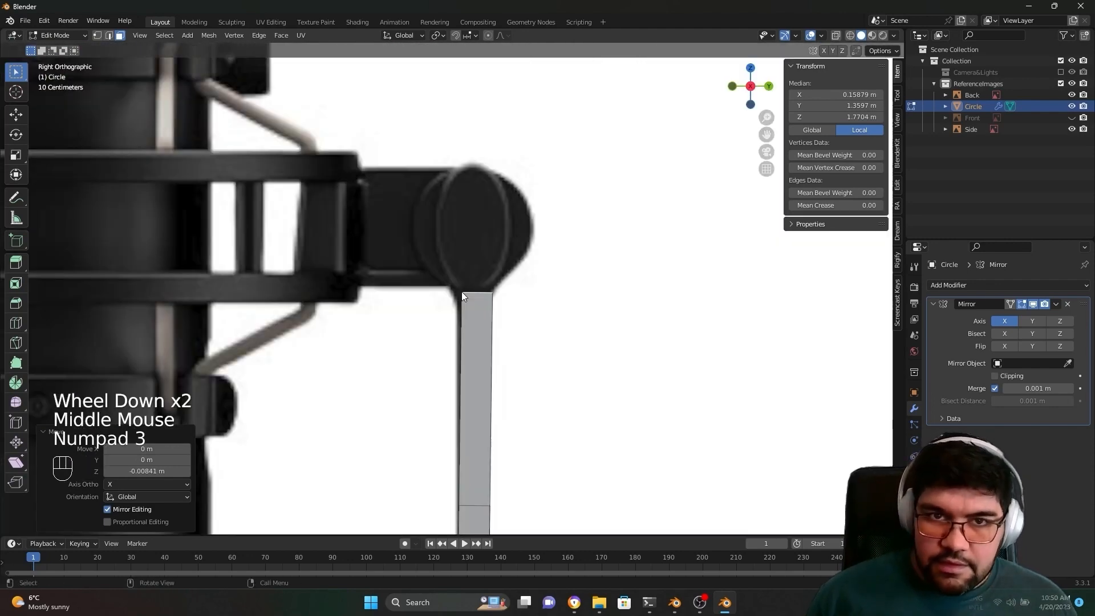
pyautogui.press('e')
pyautogui.click(549, 377)
pyautogui.scroll(4, 550, 379)
pyautogui.scroll(-2, 550, 378)
pyautogui.scroll(1, 550, 379)
pyautogui.press('e')
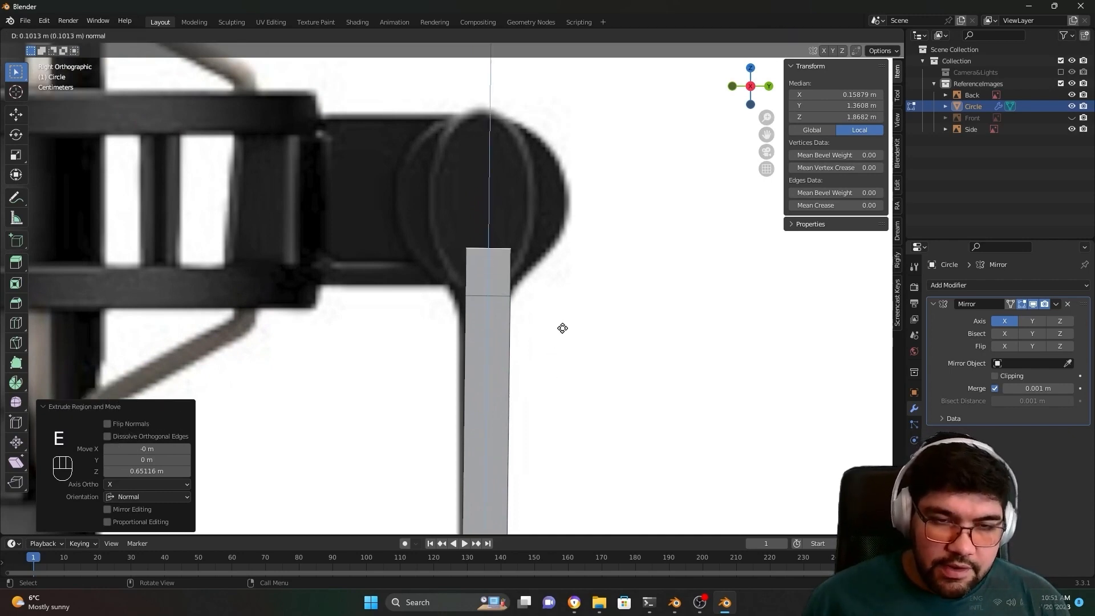
pyautogui.click(562, 328)
# Step: Widen the arm's top face by scaling it about 3.25 along Y to flare out toward the knob's outline
pyautogui.moveTo(489, 291); pyautogui.dragTo(486, 297, button='middle')
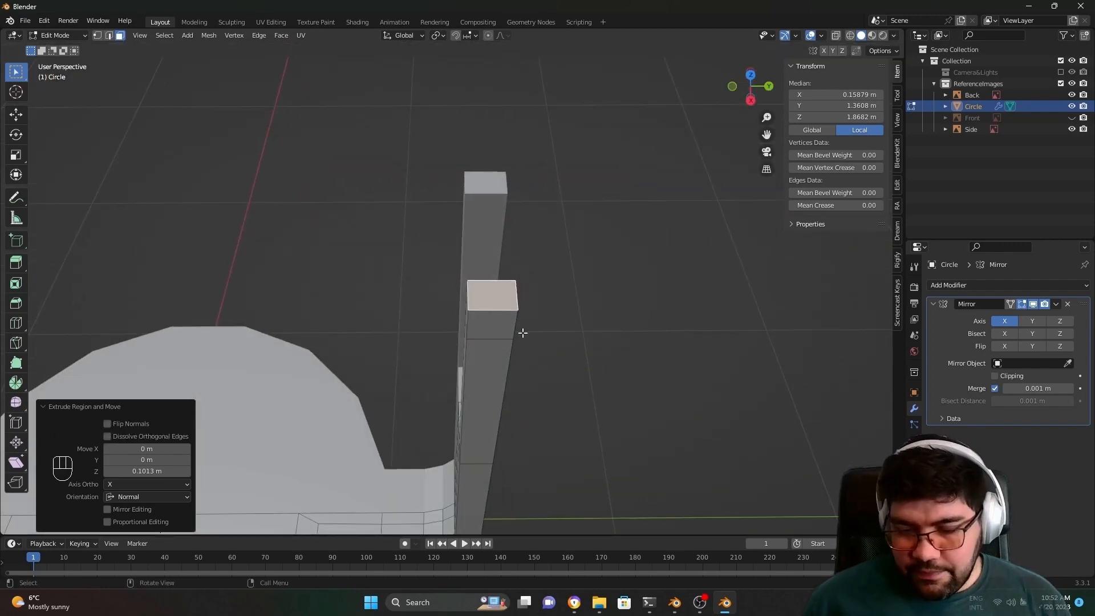
pyautogui.press('KP_3')
pyautogui.scroll(-2, 489, 292)
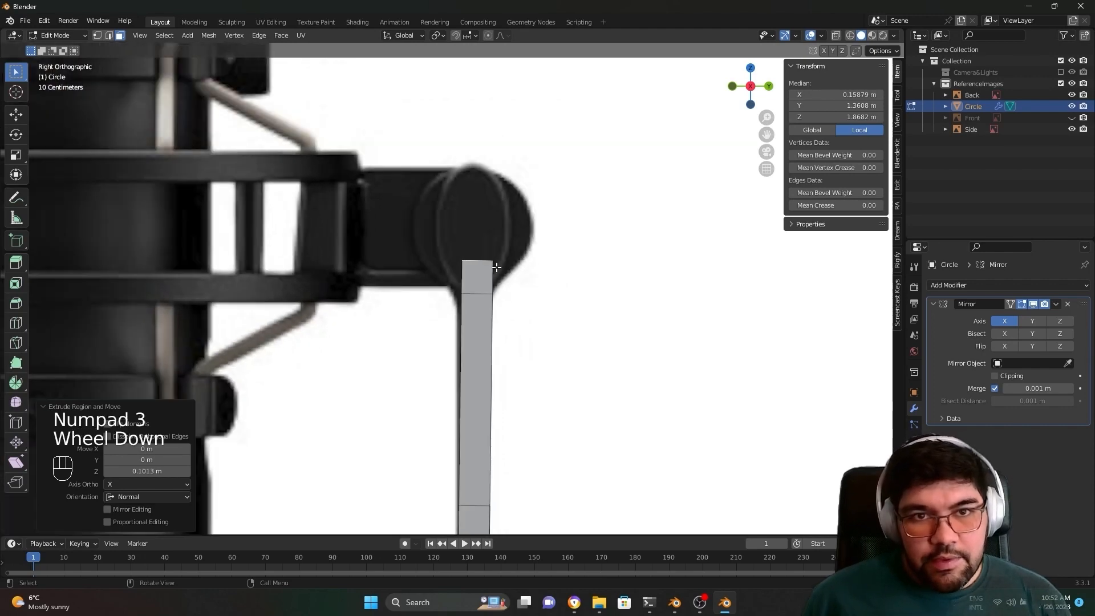
pyautogui.scroll(2, 528, 324)
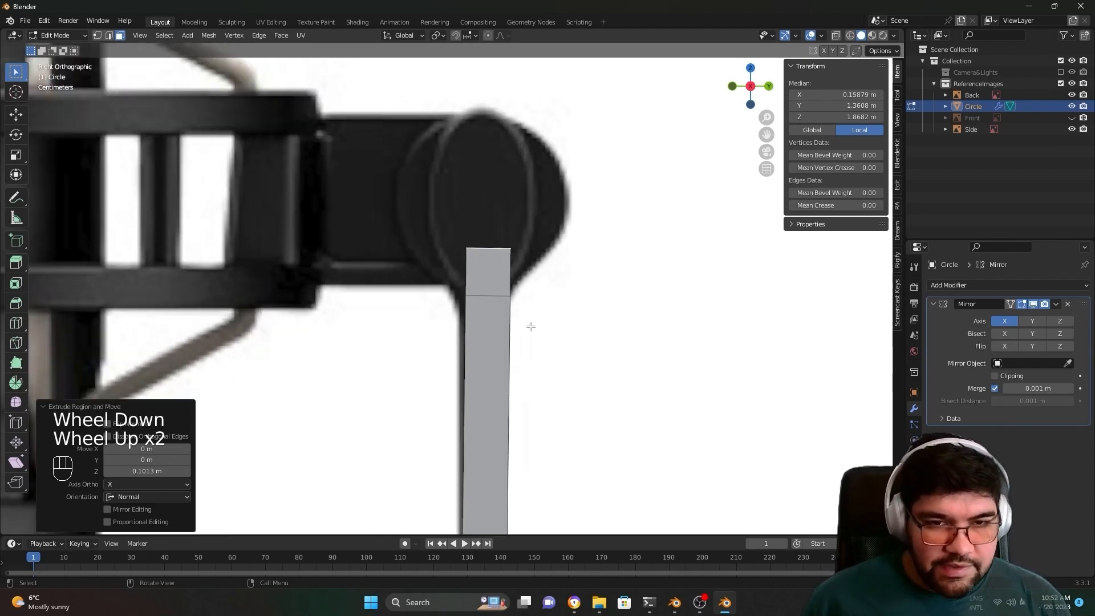
pyautogui.press('s')
pyautogui.press('y')
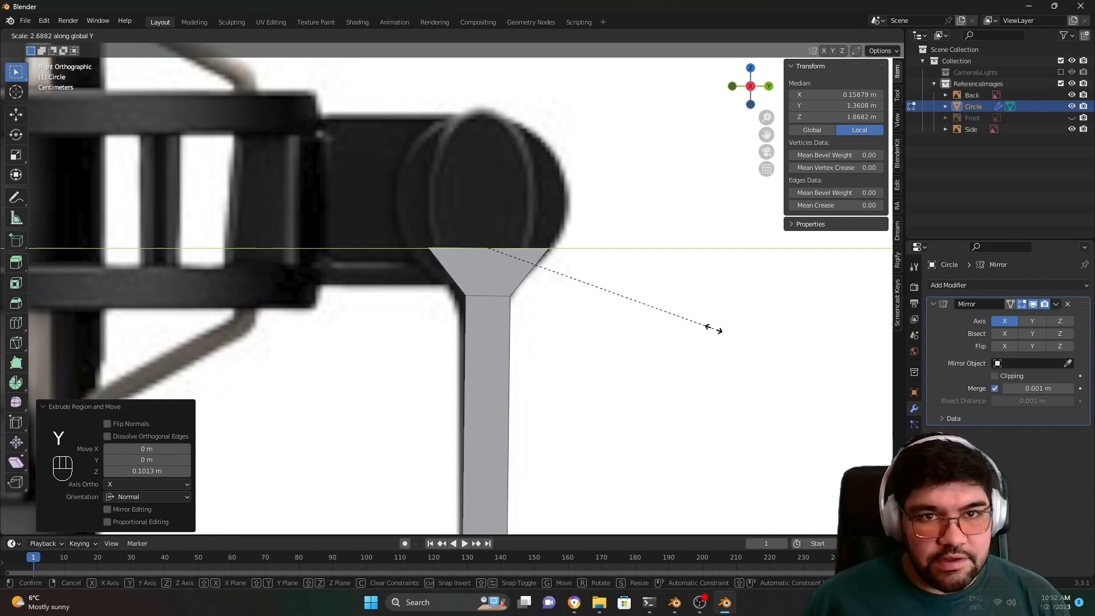
pyautogui.click(765, 329)
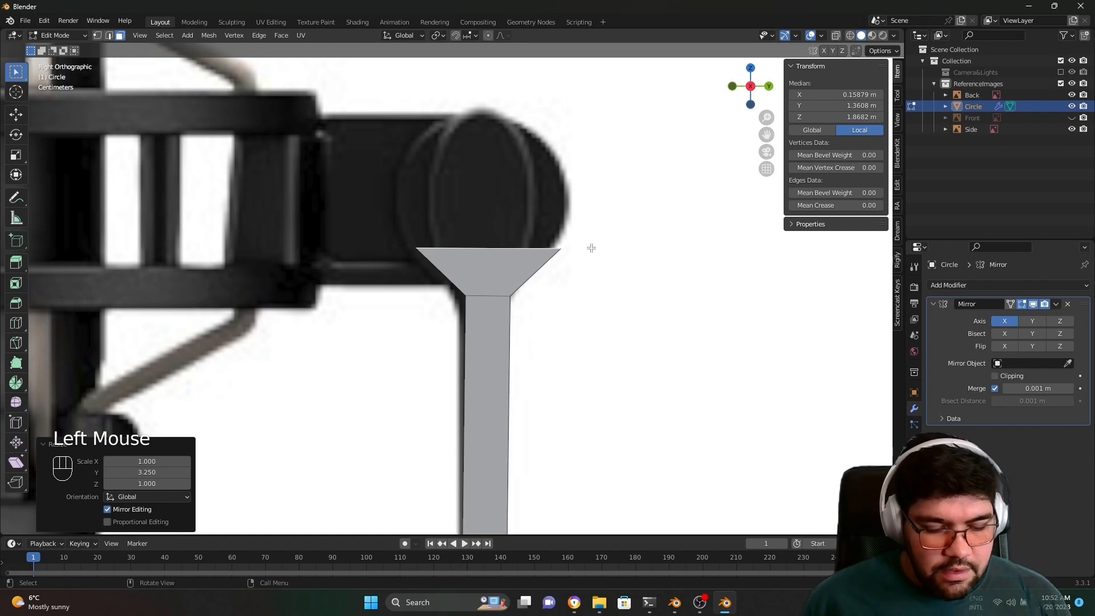
# Step: Extrude the flared top face up about 0.094 m and scale it about 1.21 along Y
pyautogui.press('e')
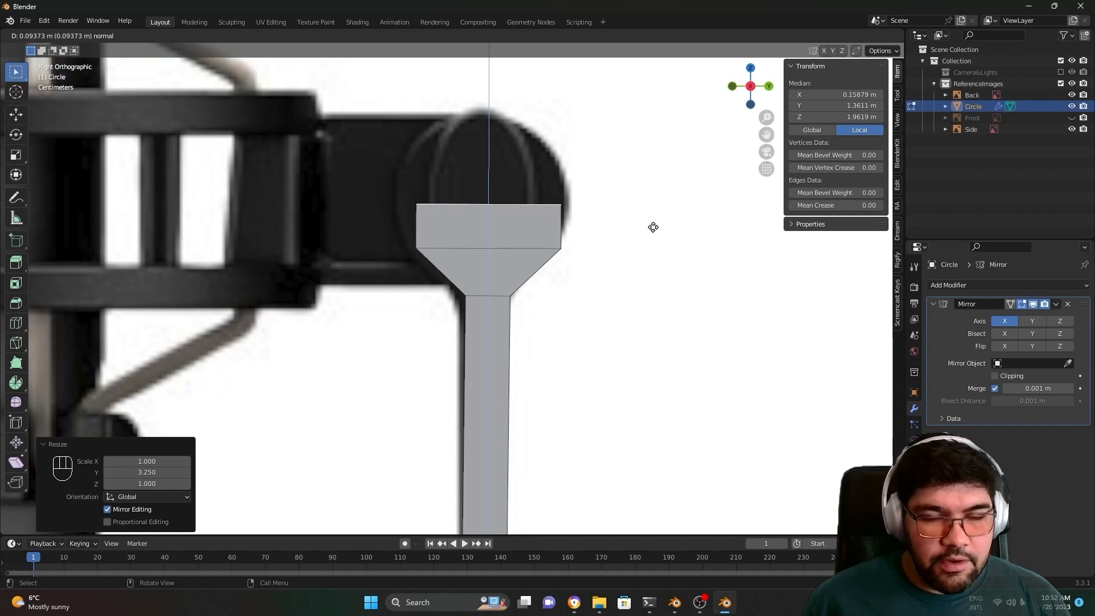
pyautogui.click(653, 227)
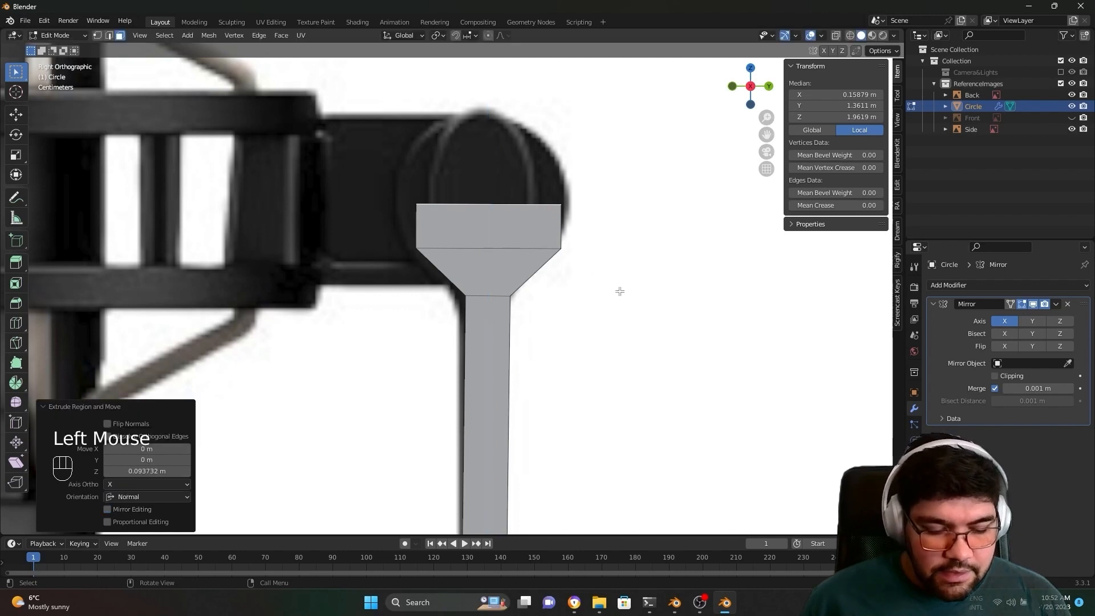
pyautogui.press('s')
pyautogui.press('y')
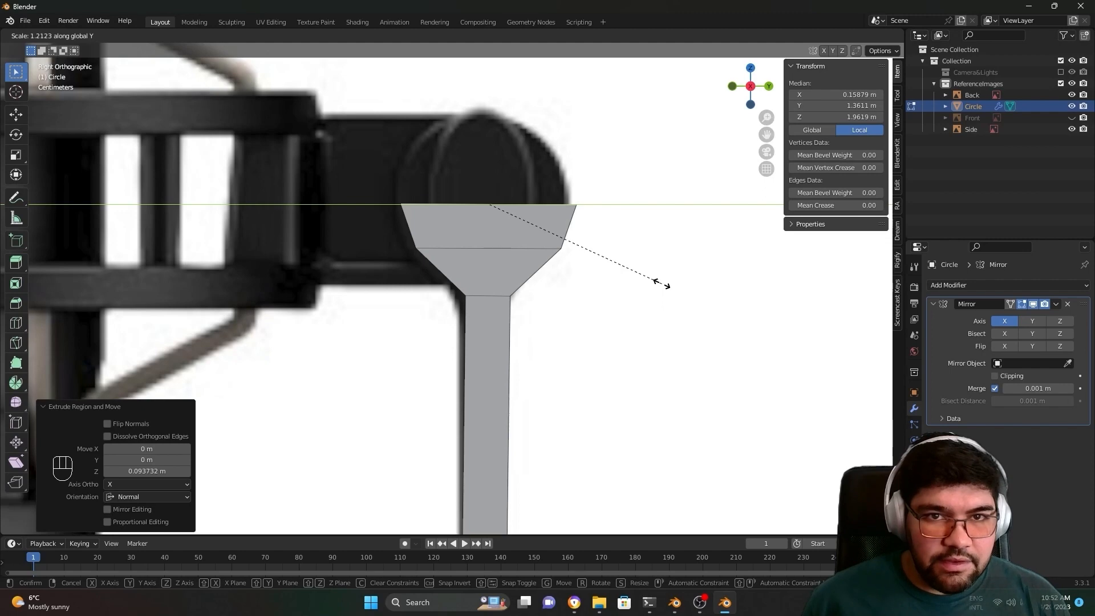
pyautogui.click(661, 283)
# Step: Extrude the knob's widest face up about 0.095 m and narrow it to about 0.776 along Y
pyautogui.scroll(-1, 547, 251)
pyautogui.moveTo(547, 251); pyautogui.dragTo(487, 327, button='middle')
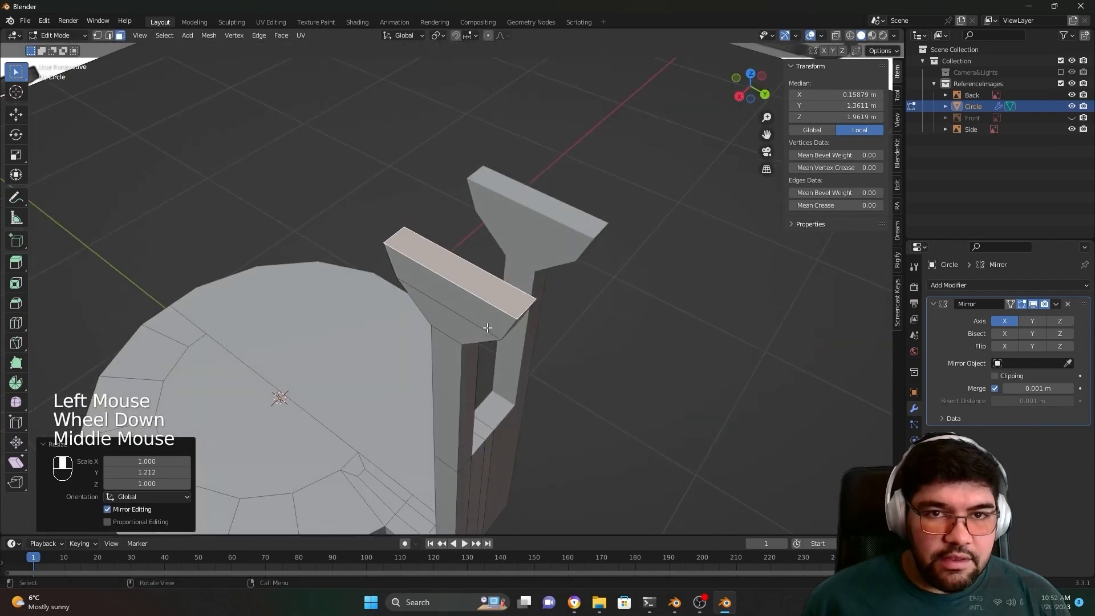
pyautogui.moveTo(514, 260); pyautogui.dragTo(554, 301, button='middle')
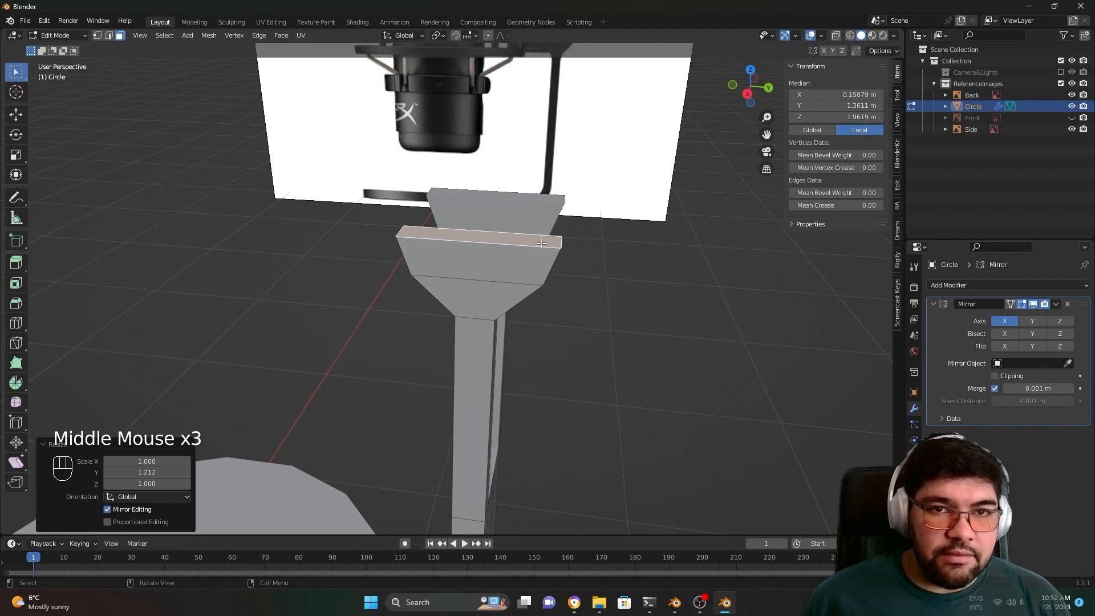
pyautogui.press('KP_3')
pyautogui.scroll(2, 506, 296)
pyautogui.keyDown('shift'); pyautogui.moveTo(506, 295); pyautogui.dragTo(614, 301, button='middle'); pyautogui.keyUp('shift')
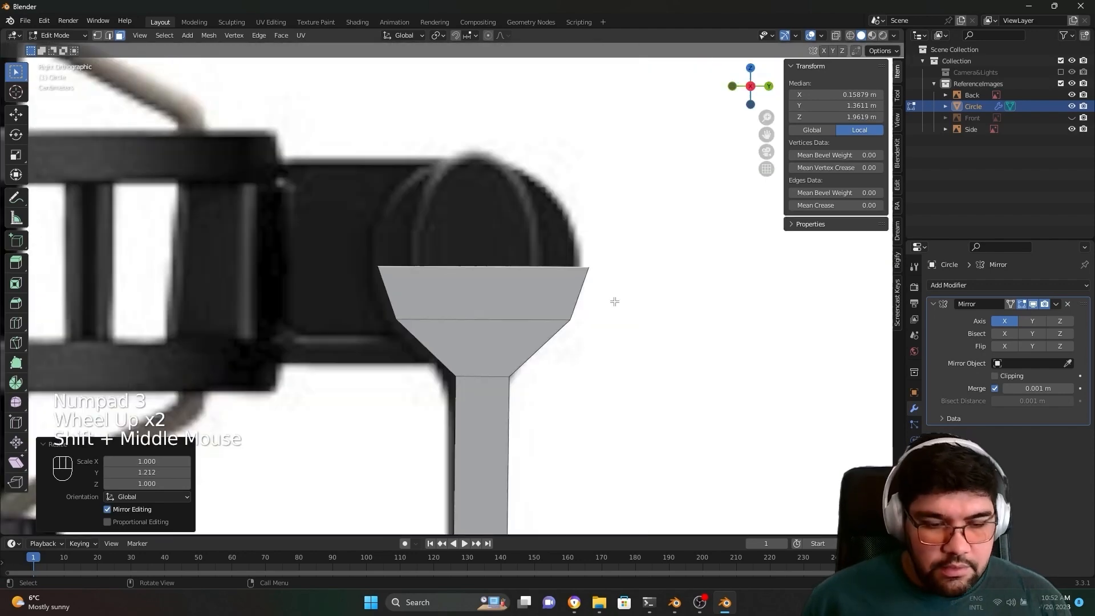
pyautogui.press('e')
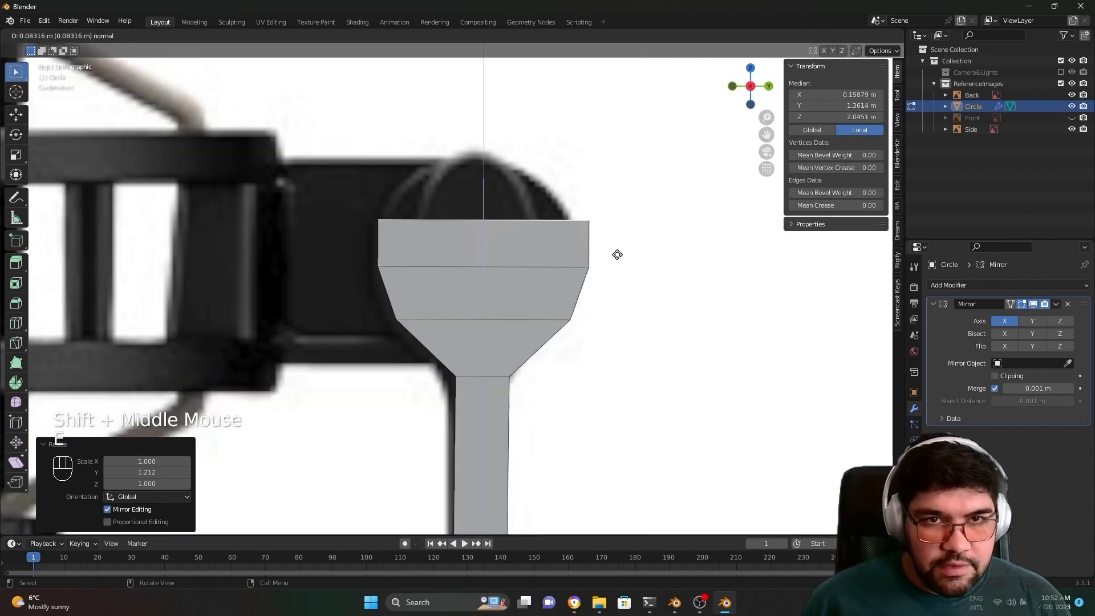
pyautogui.click(617, 249)
pyautogui.press('s')
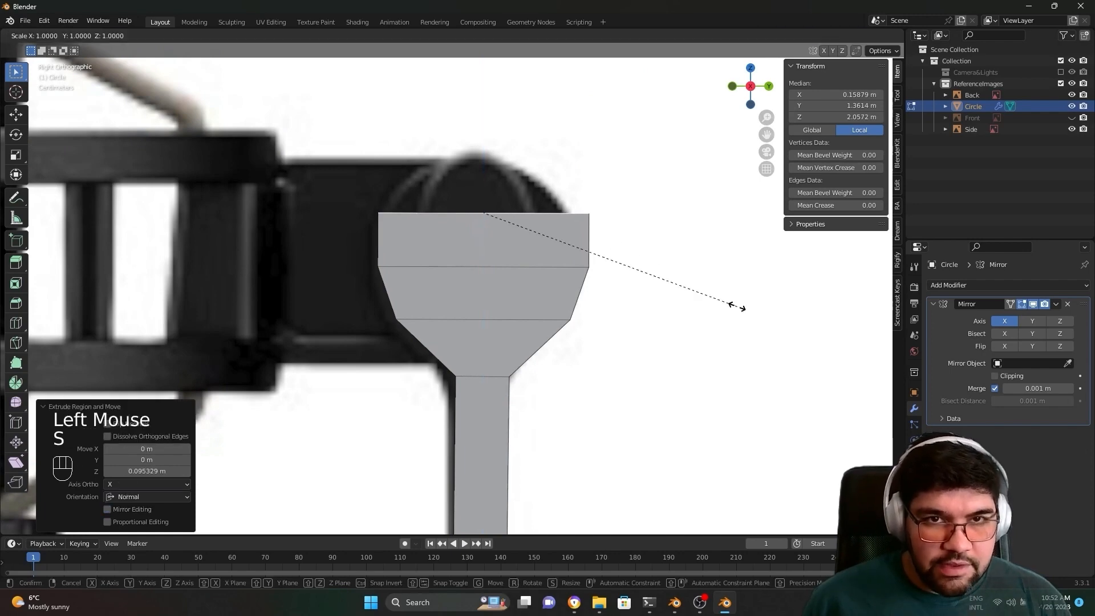
pyautogui.press('z')
pyautogui.rightClick(712, 300)
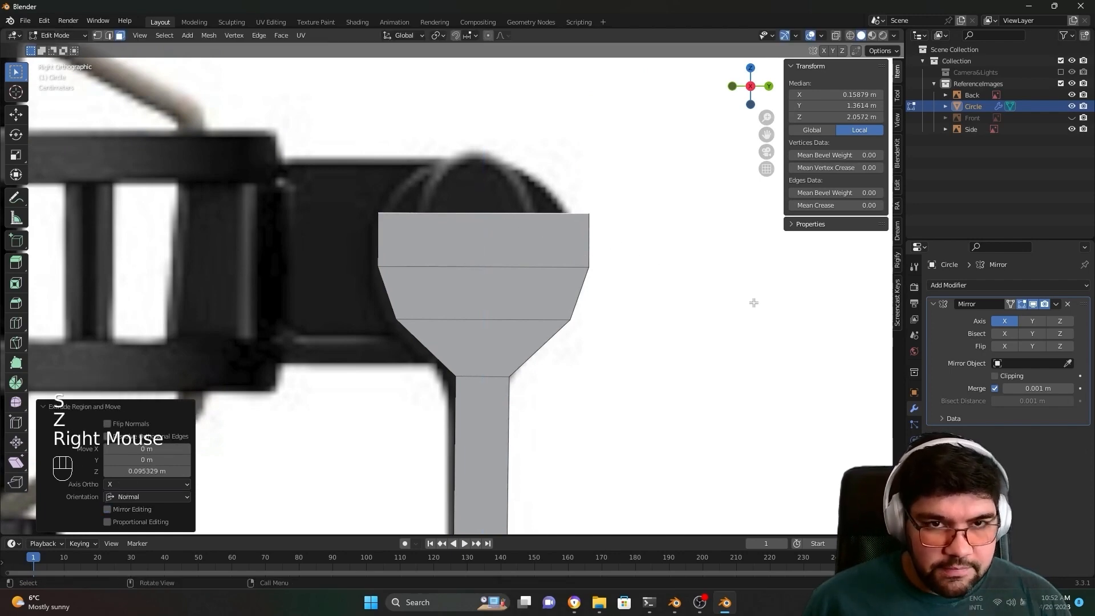
pyautogui.press('s')
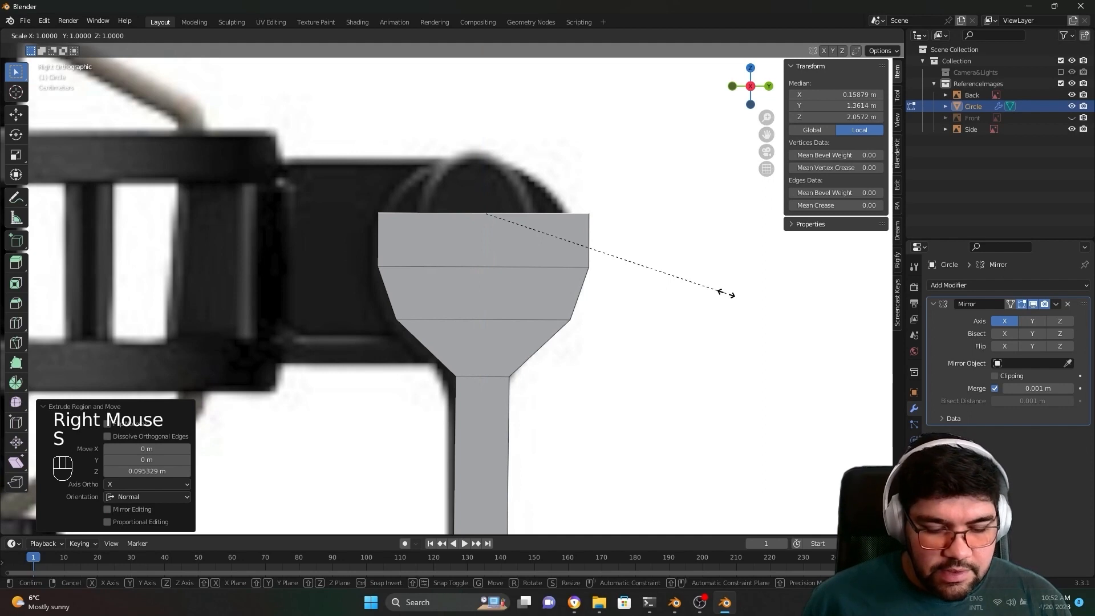
pyautogui.press('y')
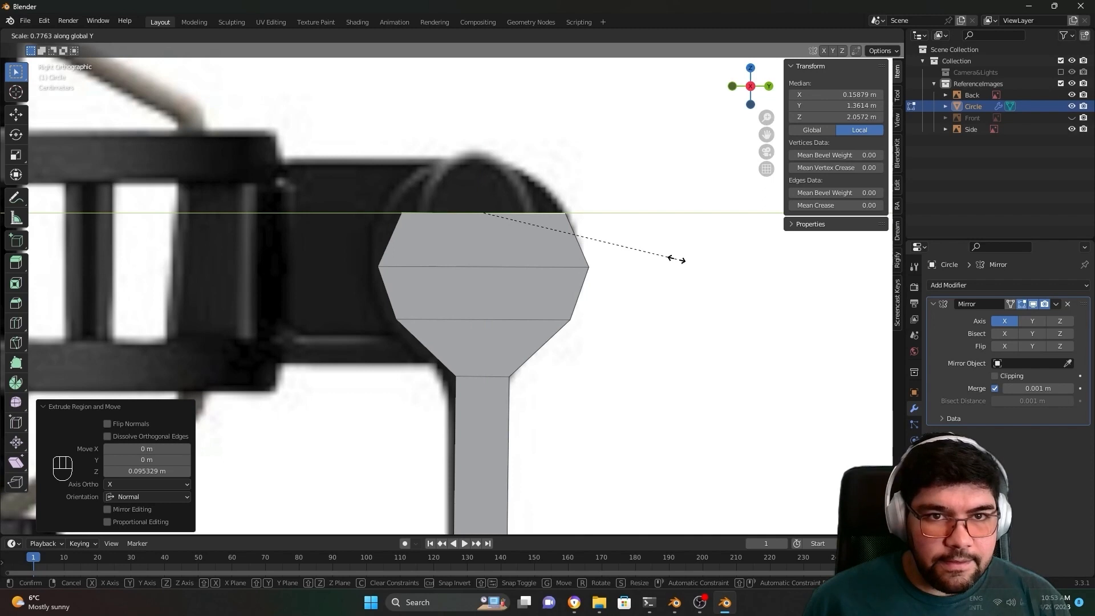
pyautogui.click(676, 262)
# Step: Extrude the knob's top face up about 0.102 m and narrow it to about 0.265 along Y
pyautogui.press('e')
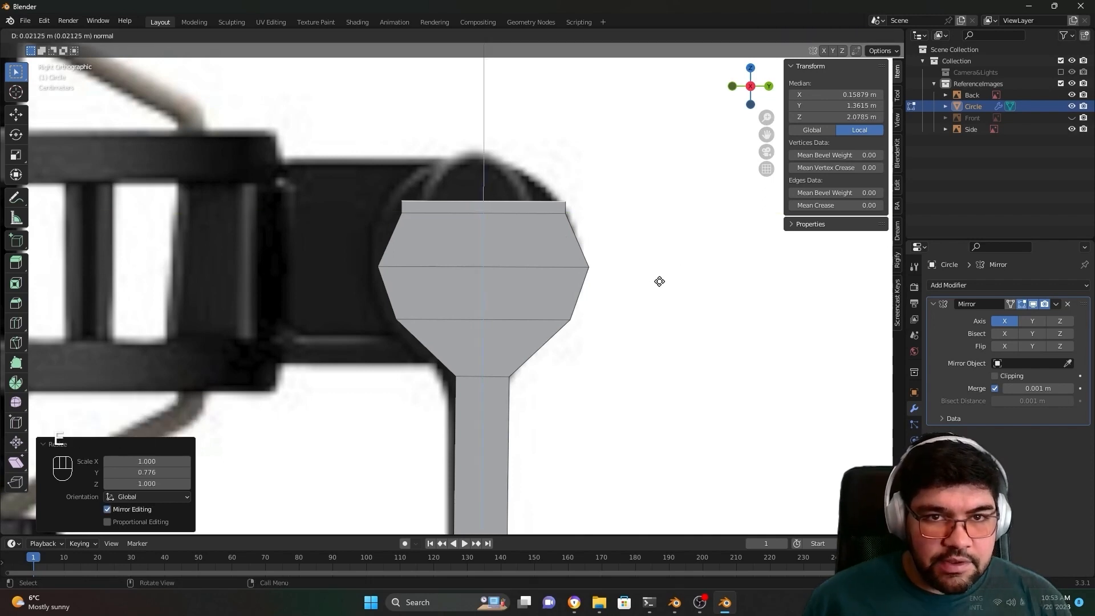
pyautogui.click(654, 236)
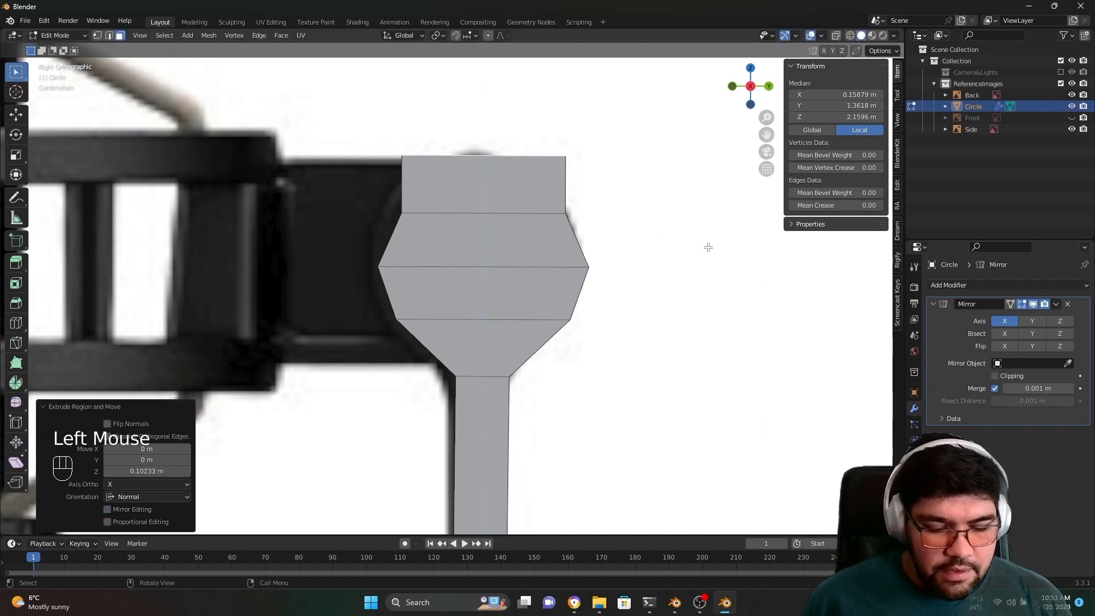
pyautogui.press('s')
pyautogui.press('y')
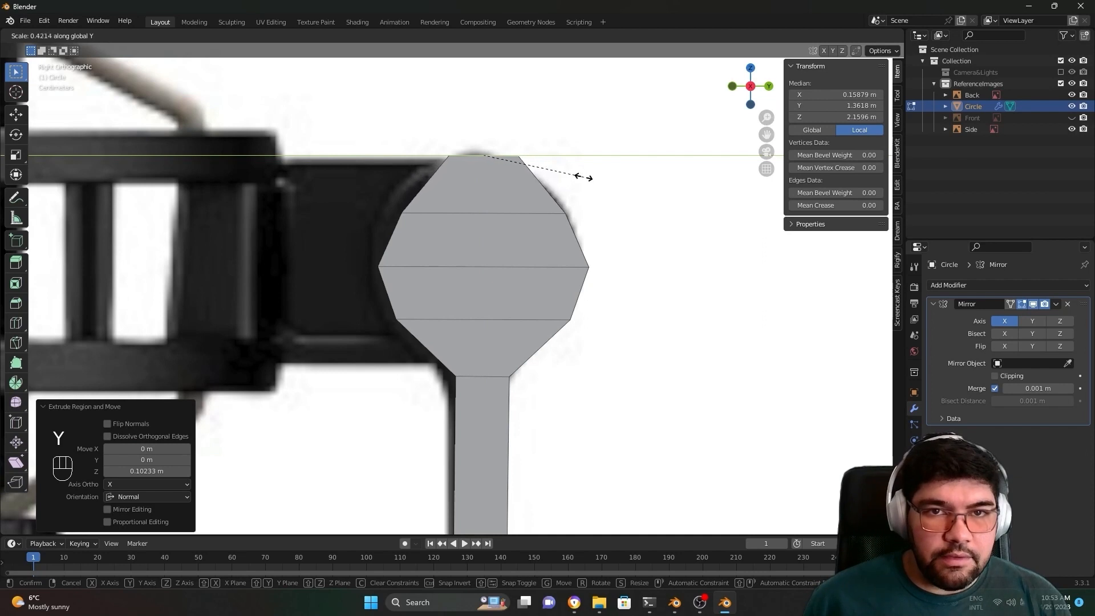
pyautogui.click(549, 163)
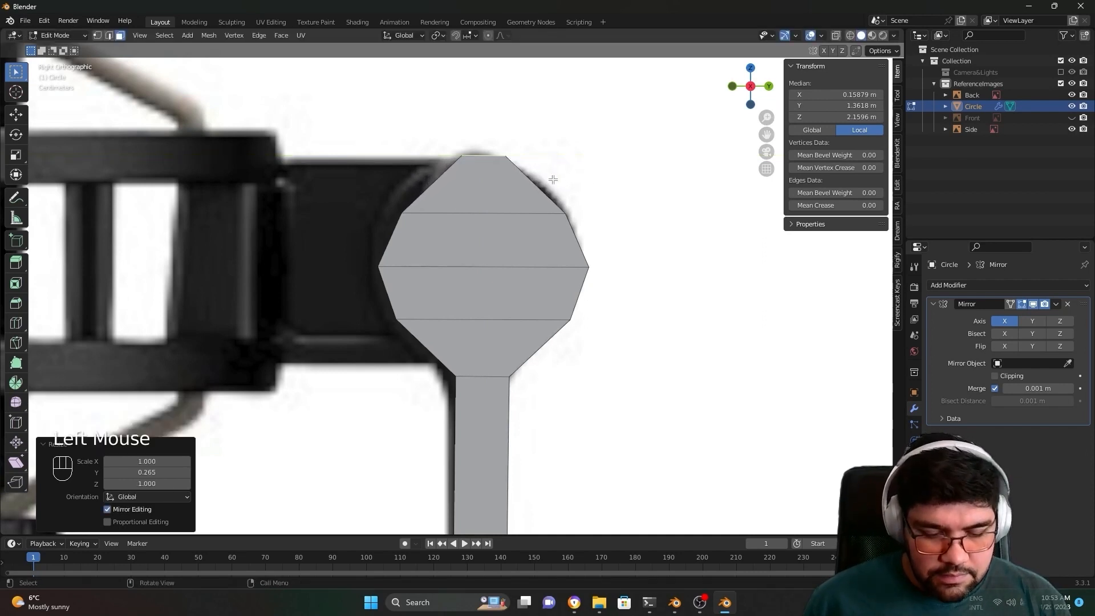
# Step: Lower the knob's top face about 0.01 m along Z to match the reference outline
pyautogui.press('g')
pyautogui.press('z')
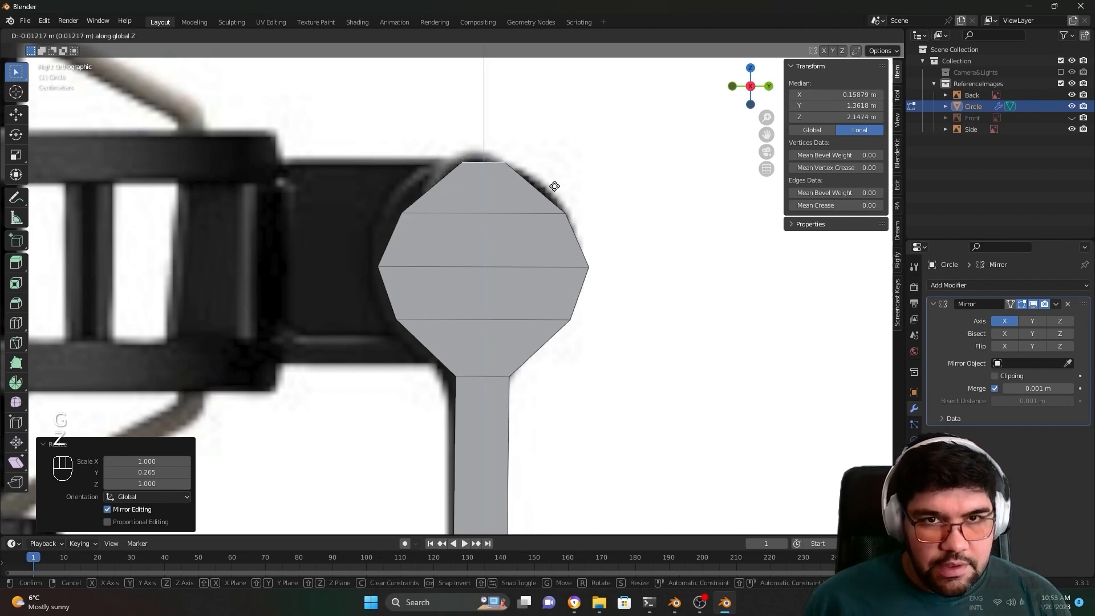
pyautogui.click(555, 184)
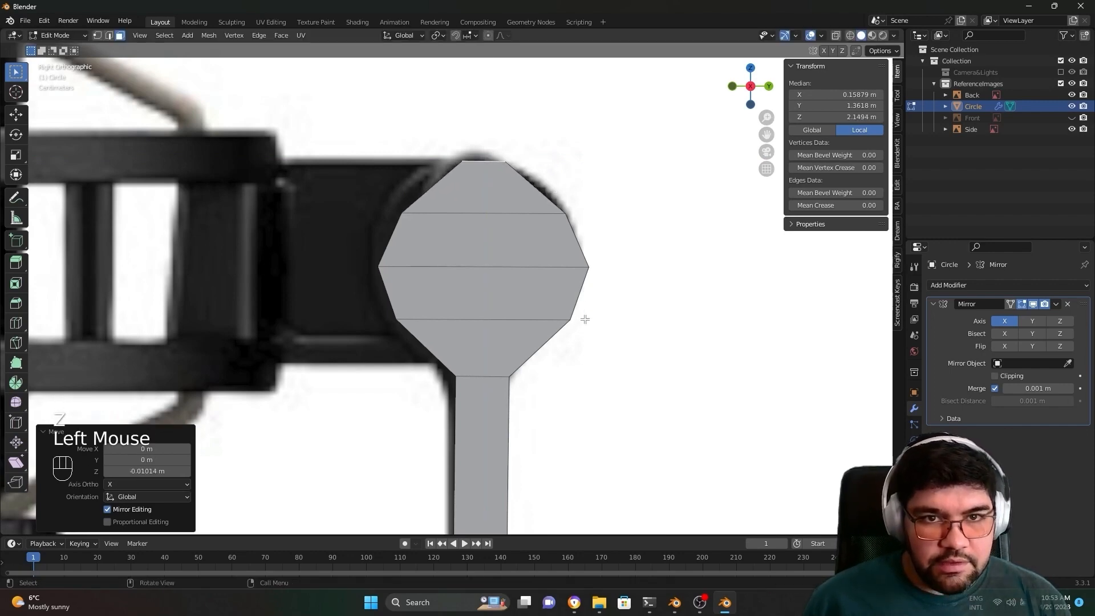
# Step: Examine the mirrored knobs and fork arms from several angles with nothing selected
pyautogui.scroll(-2, 583, 338)
pyautogui.scroll(-1, 486, 346)
pyautogui.moveTo(503, 357); pyautogui.dragTo(638, 364, button='middle')
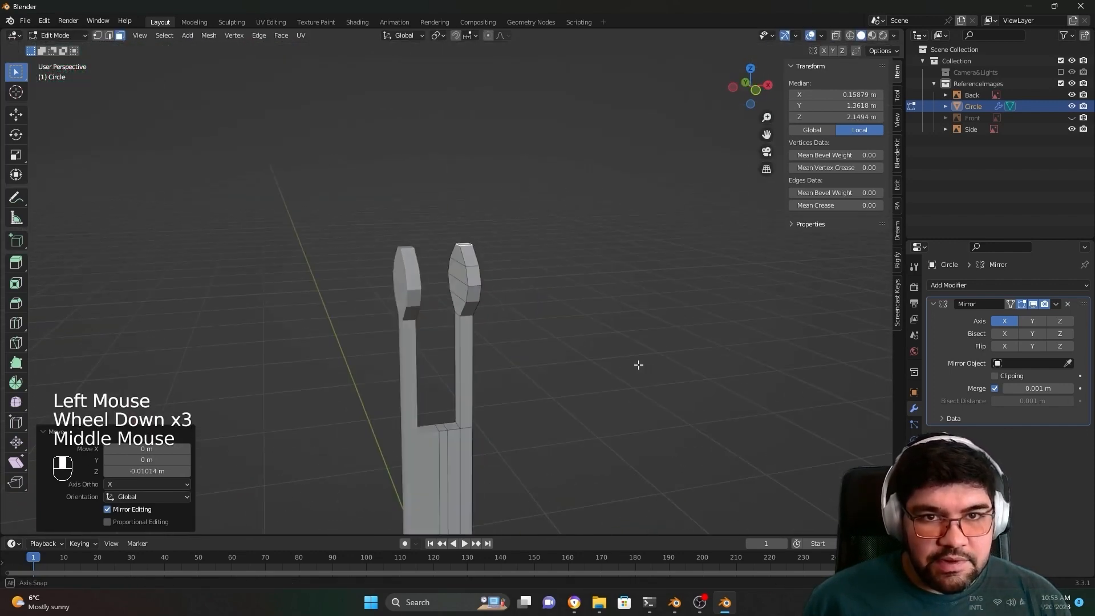
pyautogui.scroll(2, 501, 342)
pyautogui.scroll(-1, 505, 352)
pyautogui.moveTo(505, 351); pyautogui.dragTo(496, 303, button='middle')
pyautogui.scroll(-2, 369, 358)
pyautogui.scroll(2, 496, 303)
pyautogui.scroll(-1, 496, 303)
pyautogui.click(496, 303)
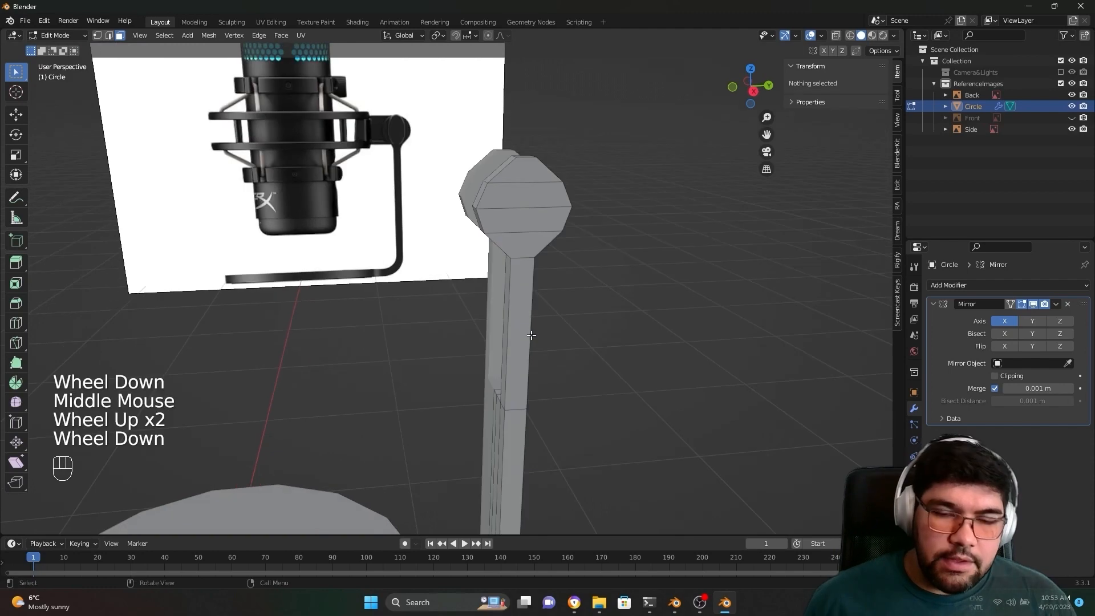
pyautogui.scroll(-2, 492, 387)
pyautogui.moveTo(492, 387); pyautogui.dragTo(542, 428, button='middle')
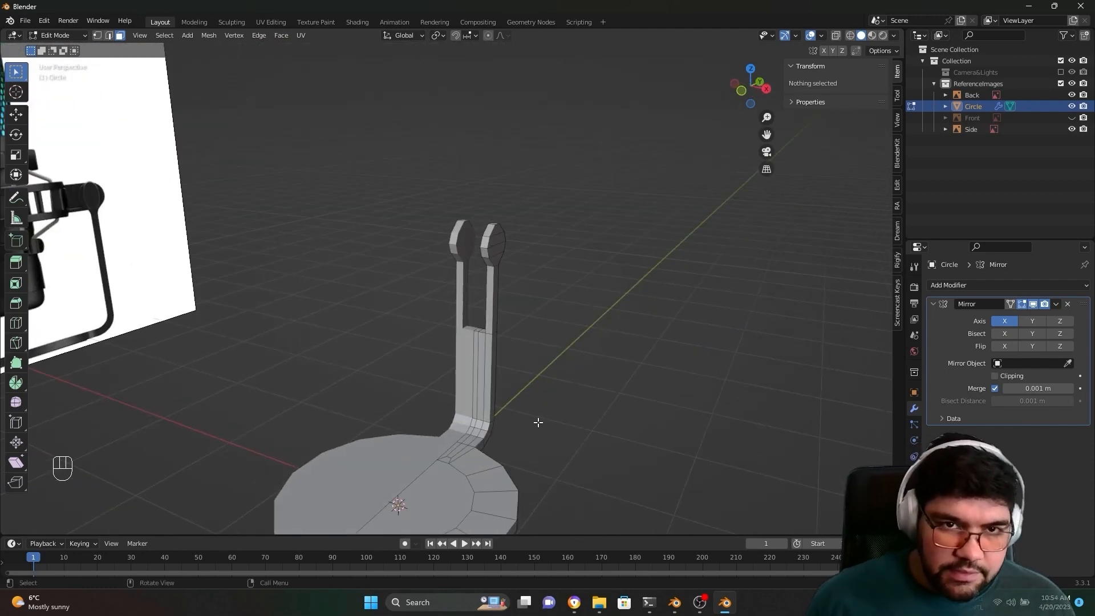
# Step: Switch to Object Mode and review the whole stand from several angles beside the microphone reference
pyautogui.press('Tab')
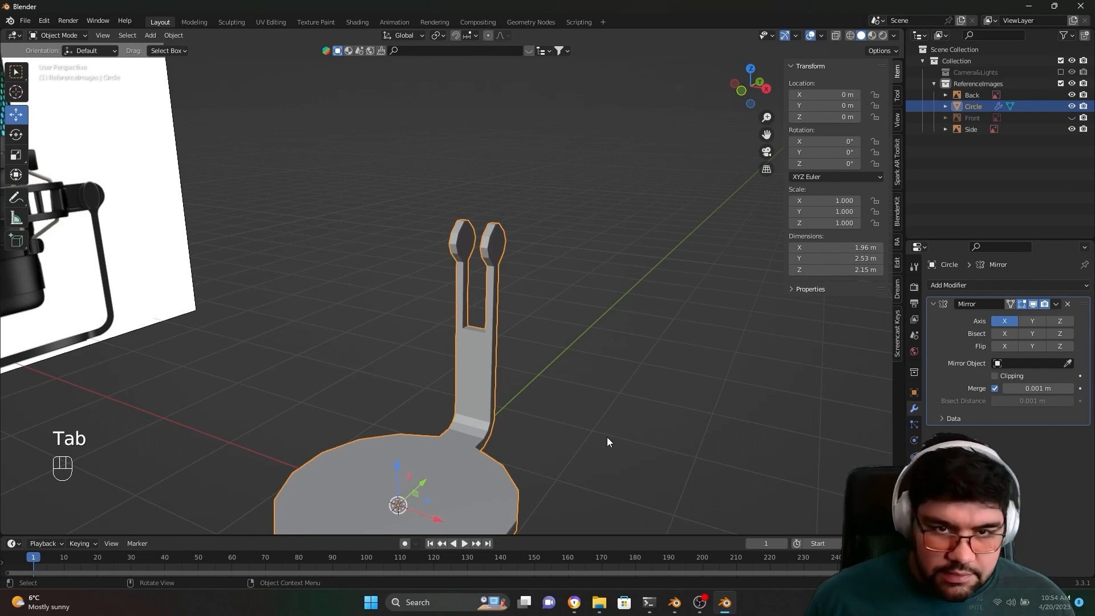
pyautogui.keyDown('shift'); pyautogui.moveTo(563, 441); pyautogui.dragTo(411, 329, button='middle'); pyautogui.keyUp('shift')
pyautogui.scroll(2, 412, 329)
pyautogui.press('Tab')
pyautogui.scroll(1, 456, 348)
pyautogui.scroll(-1, 487, 361)
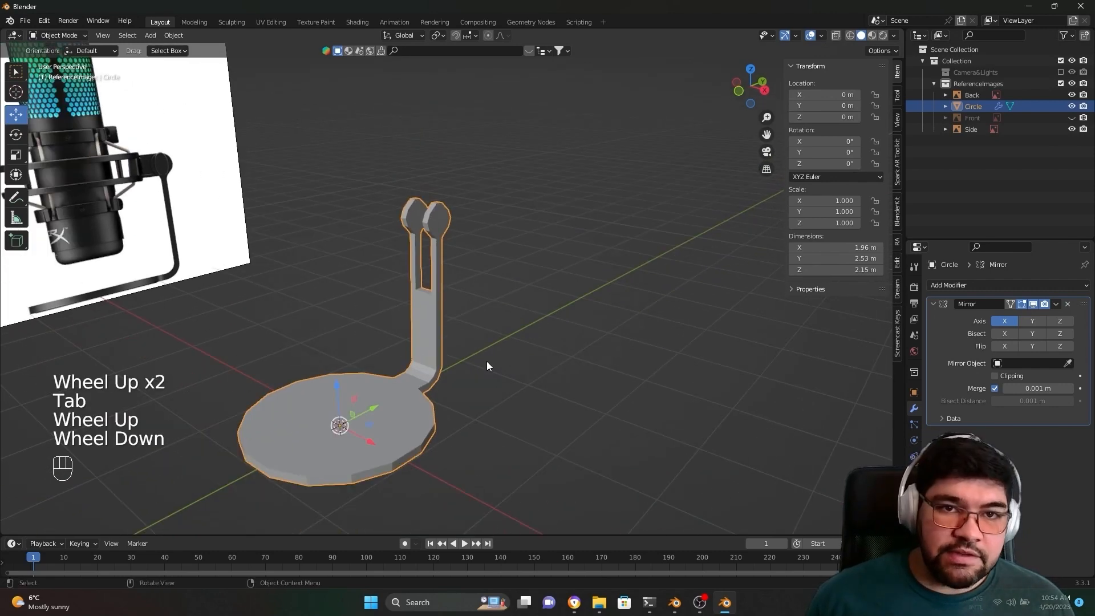
pyautogui.moveTo(487, 365); pyautogui.dragTo(460, 357, button='middle')
pyautogui.scroll(1, 459, 357)
pyautogui.scroll(-1, 456, 289)
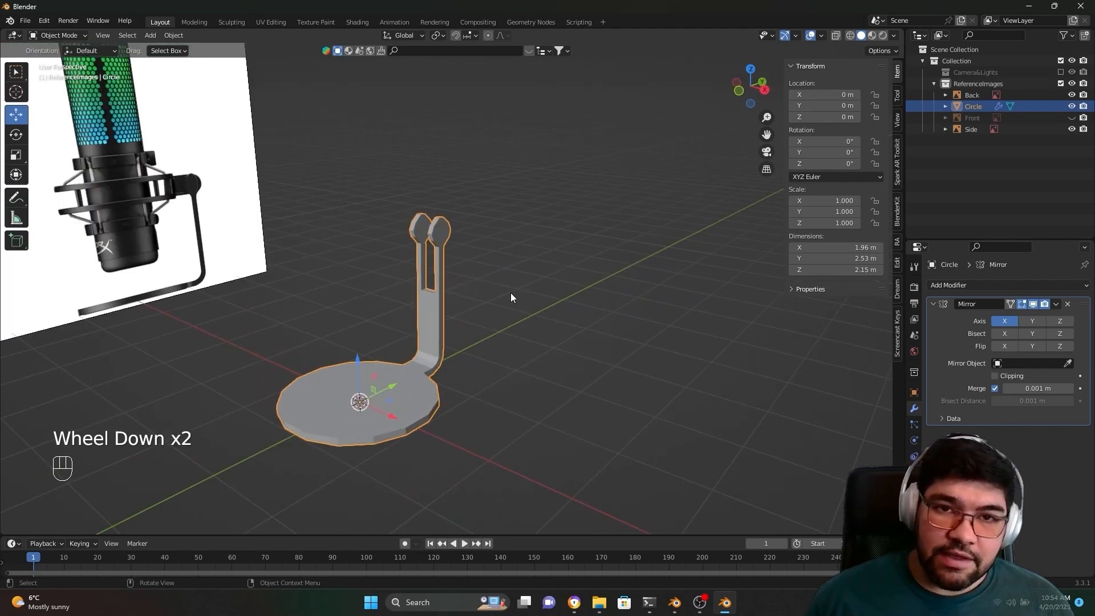
pyautogui.scroll(1, 502, 297)
pyautogui.moveTo(422, 211)
pyautogui.mouseDown(button='middle')
pyautogui.moveTo(440, 245)
pyautogui.moveTo(427, 231)
pyautogui.mouseUp(button='middle')
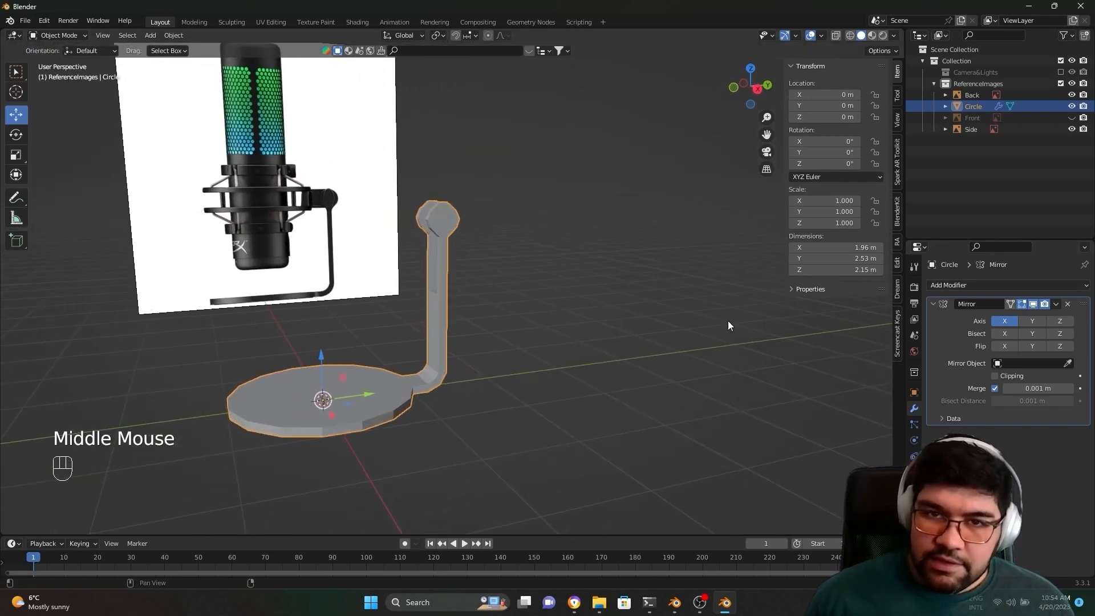
# Step: Add a Subdivision Surface modifier to the stand object
pyautogui.click(395, 403)
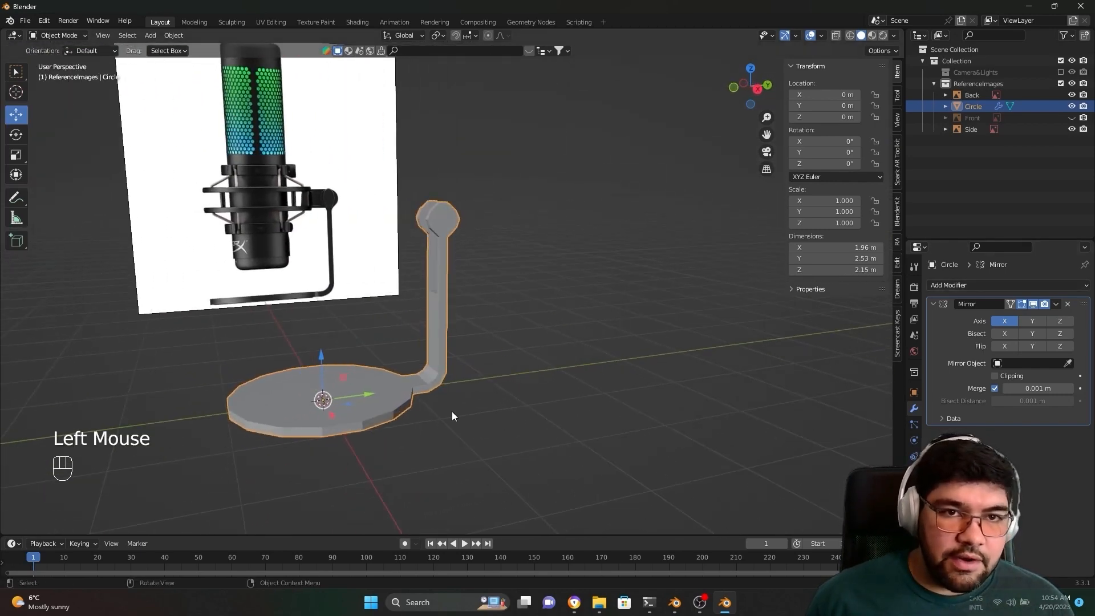
pyautogui.click(938, 285)
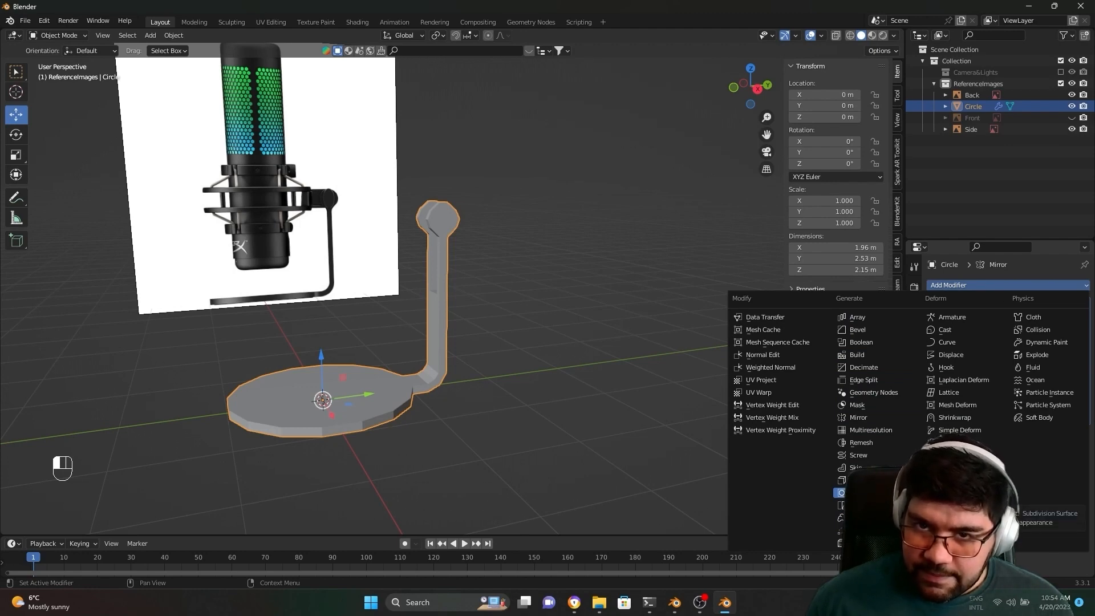
pyautogui.click(855, 493)
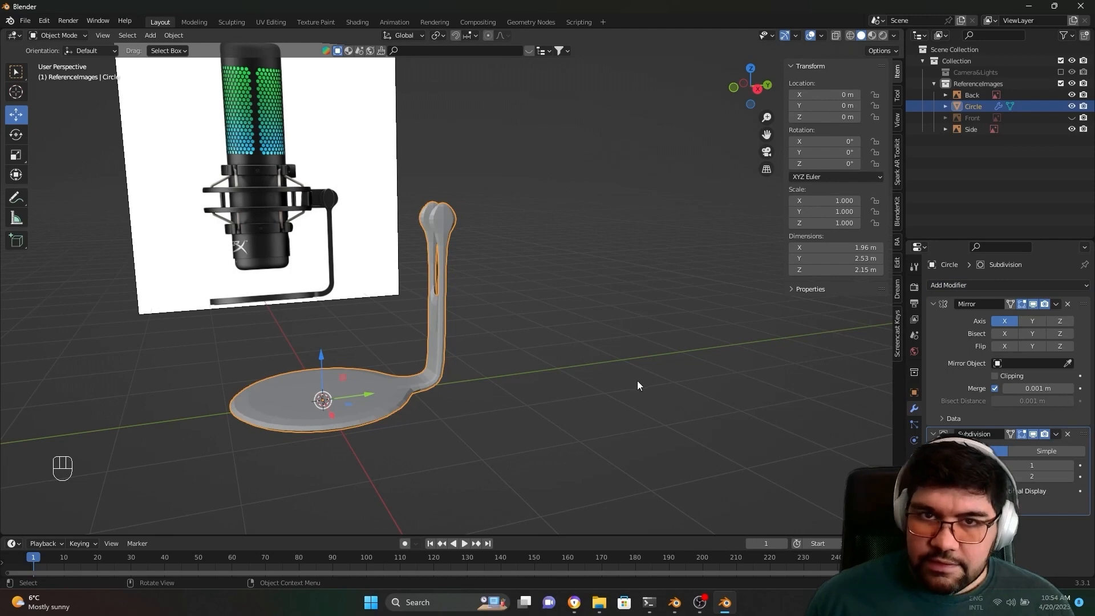
# Step: Raise the Subdivision modifier's viewport level to 3 on the stand
pyautogui.scroll(3, 467, 342)
pyautogui.scroll(1, 467, 342)
pyautogui.moveTo(467, 342); pyautogui.dragTo(435, 64, button='middle')
pyautogui.doubleClick(435, 64)
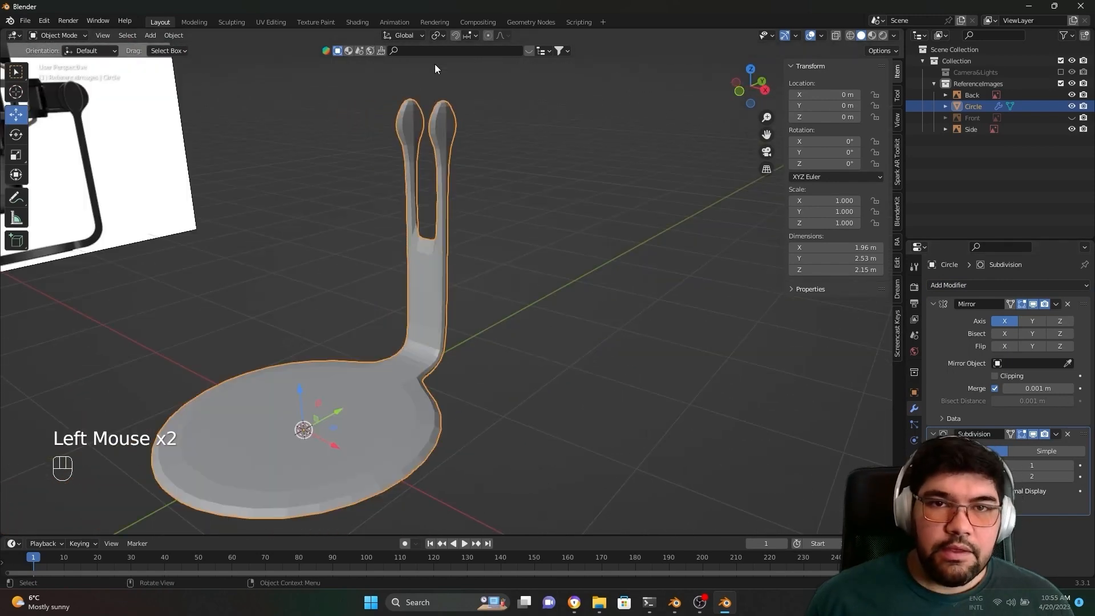
pyautogui.click(1070, 465)
pyautogui.click(1070, 465)
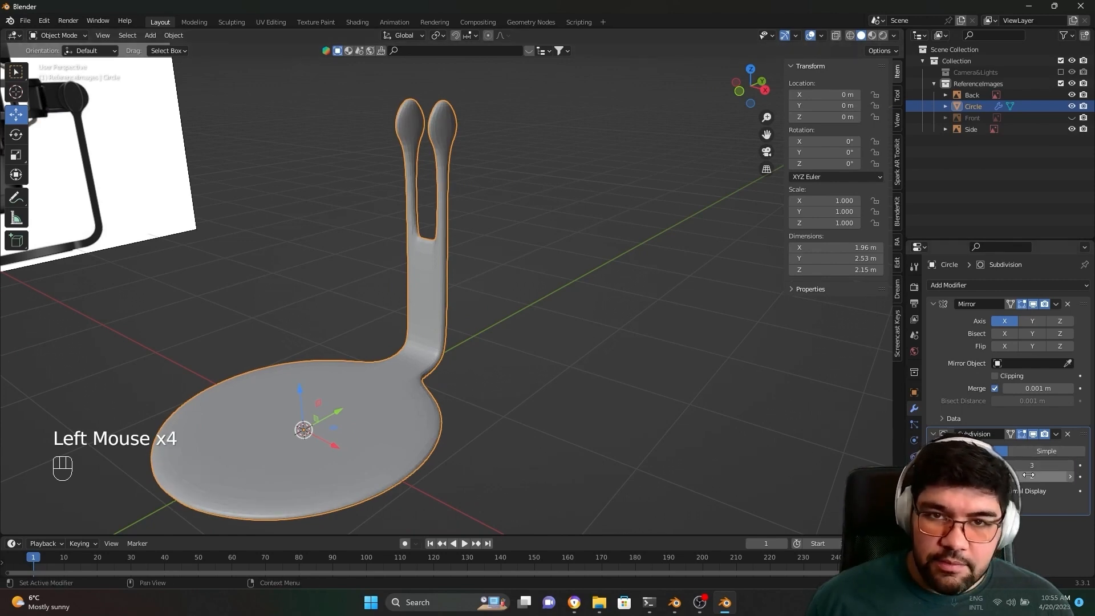
# Step: Examine the smoothed base, stem and fork arms up close from several angles
pyautogui.keyDown('shift'); pyautogui.moveTo(624, 290); pyautogui.dragTo(625, 301, button='middle'); pyautogui.keyUp('shift')
pyautogui.scroll(3, 650, 313)
pyautogui.scroll(-2, 628, 342)
pyautogui.scroll(3, 581, 377)
pyautogui.scroll(-1, 542, 408)
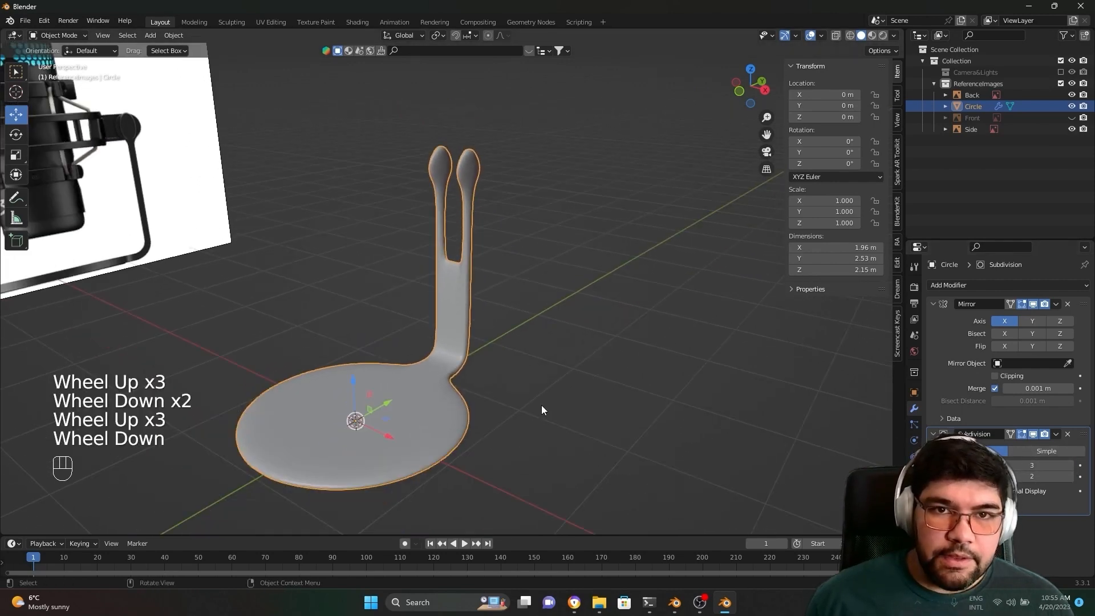
pyautogui.scroll(3, 494, 330)
pyautogui.keyDown('shift'); pyautogui.moveTo(551, 263); pyautogui.dragTo(581, 342, button='middle'); pyautogui.keyUp('shift')
pyautogui.scroll(1, 579, 371)
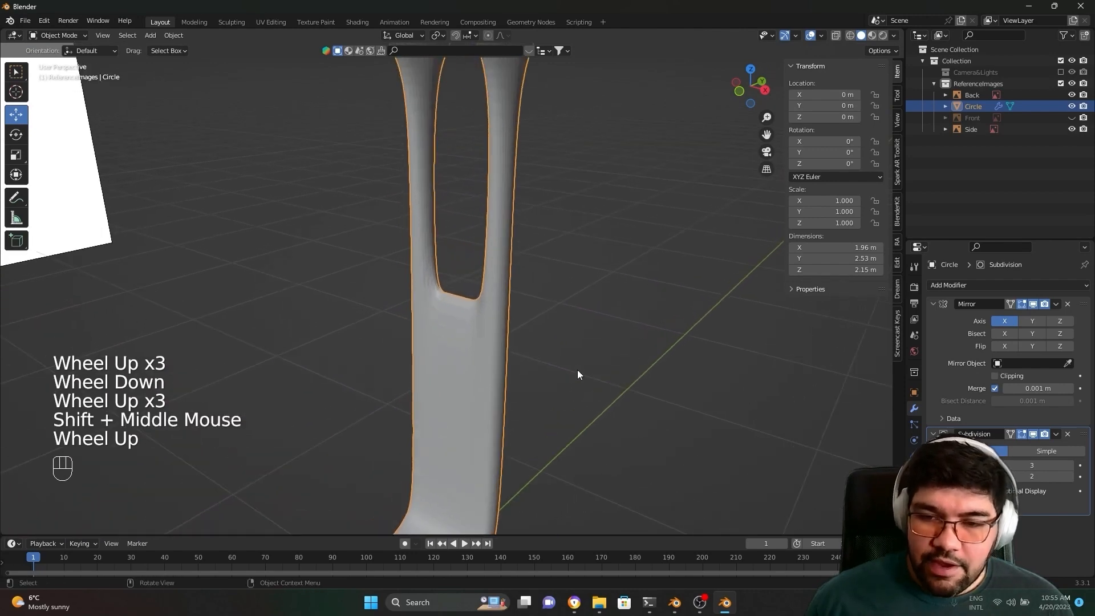
pyautogui.scroll(-2, 518, 375)
pyautogui.moveTo(540, 289)
pyautogui.mouseDown(button='middle')
pyautogui.moveTo(496, 296)
pyautogui.moveTo(498, 271)
pyautogui.moveTo(523, 280)
pyautogui.mouseUp(button='middle')
# Step: Set the Subdivision modifier's viewport level to 2 and inspect the rounded knobs at the fork tips
pyautogui.click(994, 465)
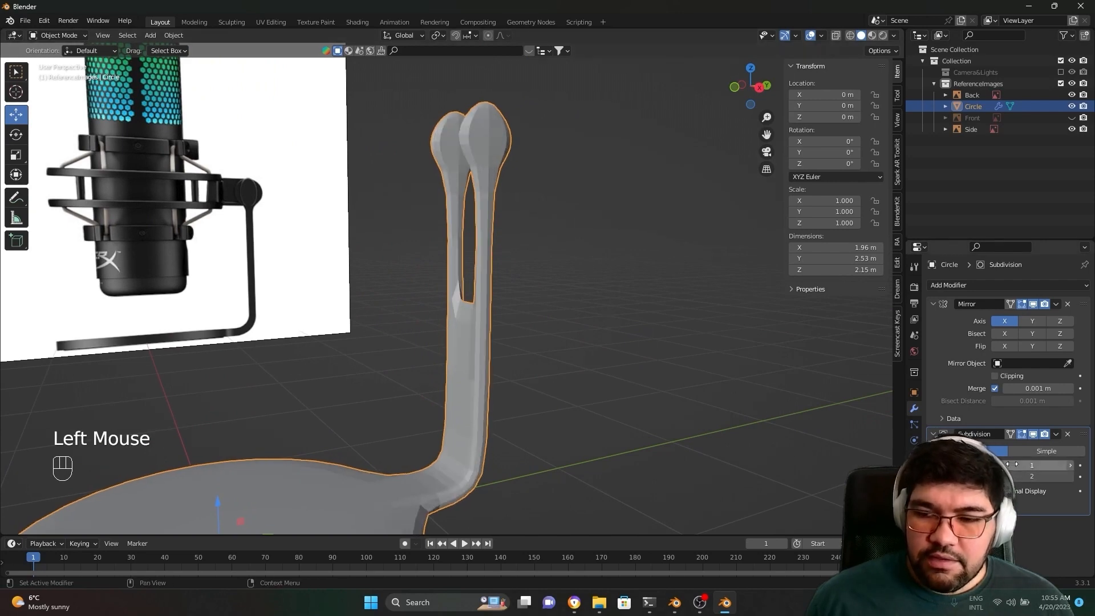
pyautogui.click(994, 465)
pyautogui.moveTo(638, 305); pyautogui.dragTo(656, 342, button='middle')
pyautogui.scroll(2, 553, 238)
pyautogui.scroll(-2, 655, 342)
pyautogui.moveTo(656, 342); pyautogui.dragTo(745, 447, button='middle')
pyautogui.scroll(3, 494, 412)
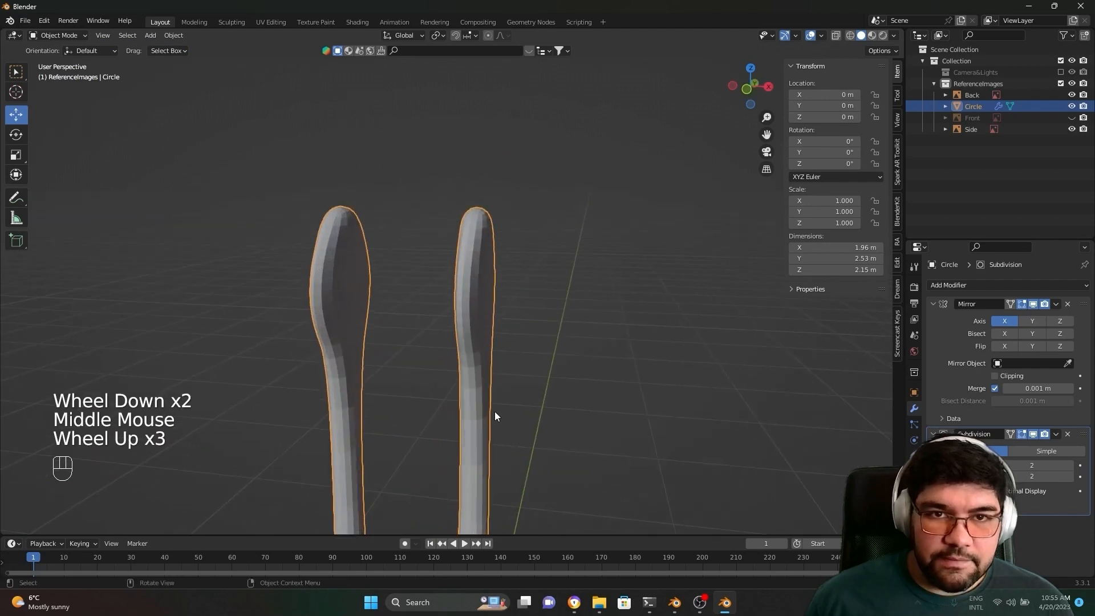
pyautogui.moveTo(573, 361); pyautogui.dragTo(348, 310, button='middle')
pyautogui.scroll(1, 423, 316)
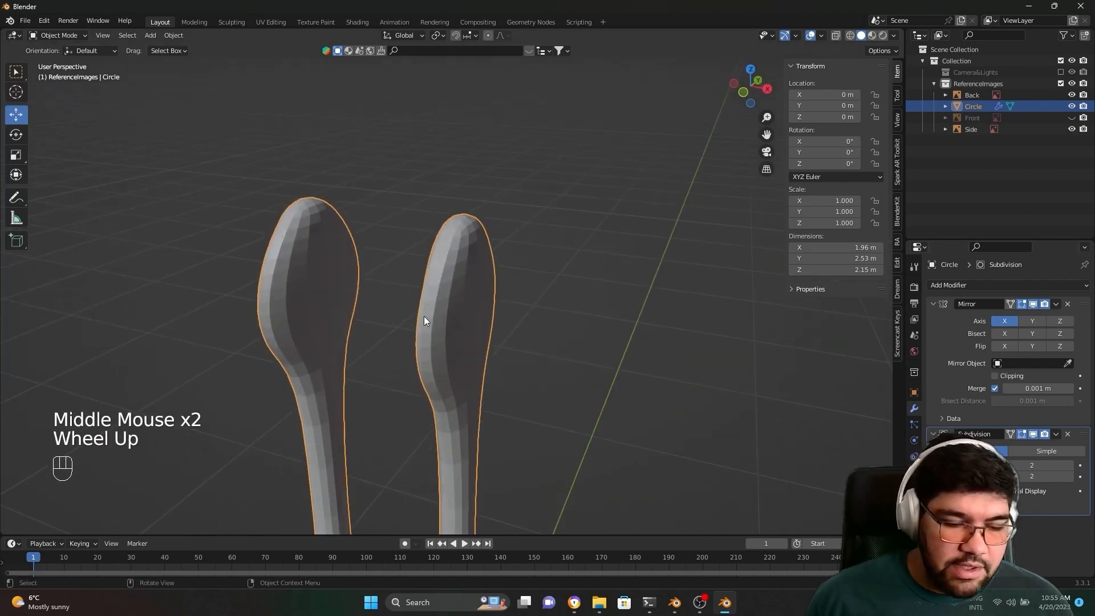
pyautogui.moveTo(443, 378); pyautogui.dragTo(482, 328, button='middle')
# Step: In Edit Mode, add a loop cut around the knob's rim, slid toward one side face with a factor of about 0.805
pyautogui.press('Tab')
pyautogui.scroll(2, 445, 332)
pyautogui.scroll(-2, 444, 333)
pyautogui.scroll(1, 445, 332)
pyautogui.scroll(1, 506, 289)
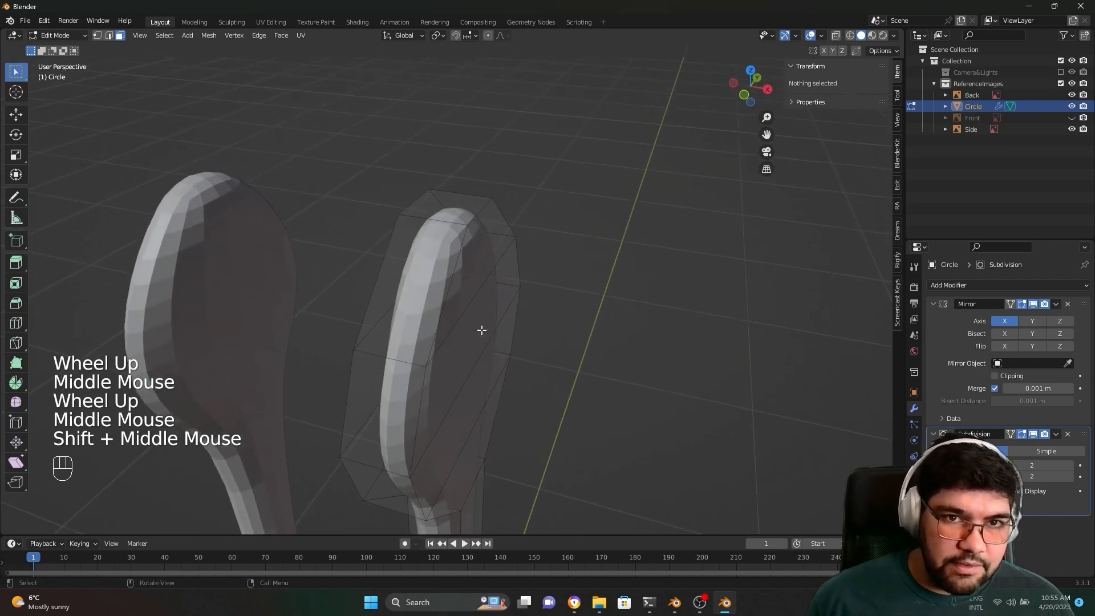
pyautogui.scroll(1, 475, 325)
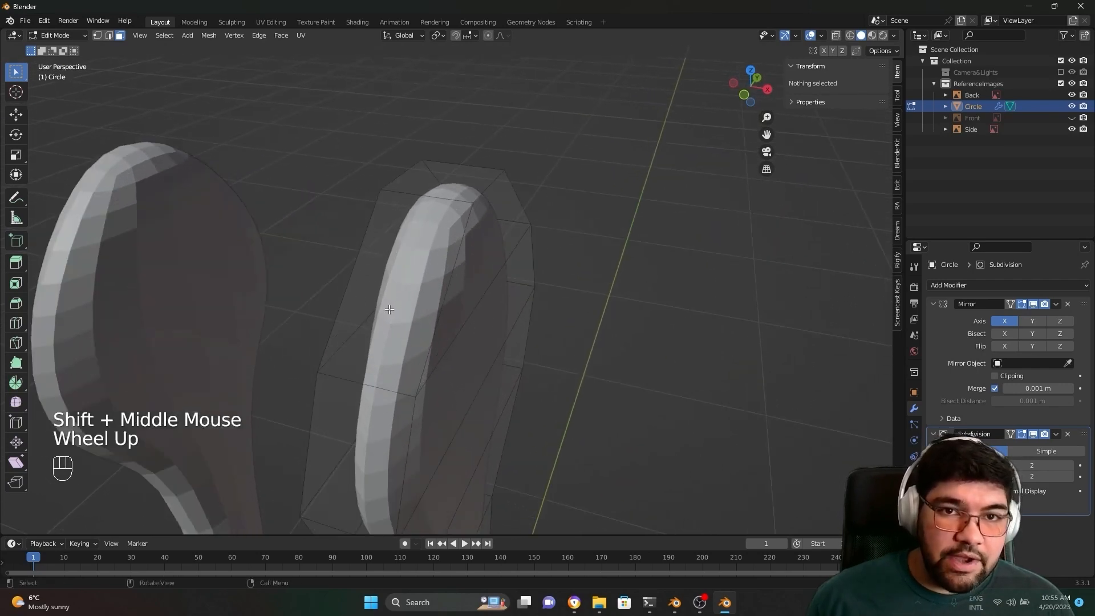
pyautogui.moveTo(460, 277); pyautogui.dragTo(479, 265, button='middle')
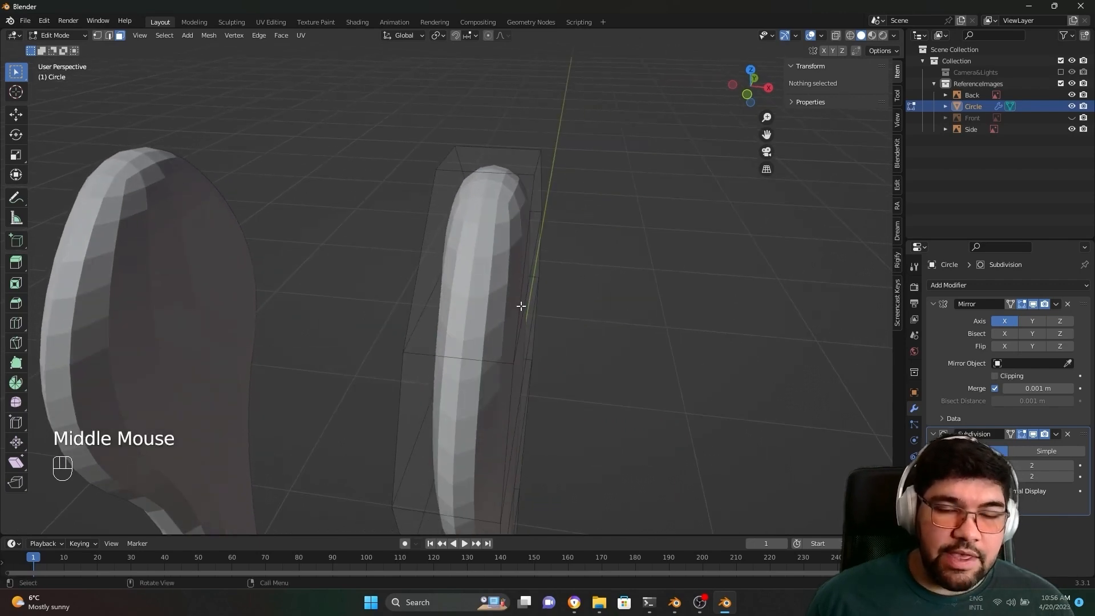
pyautogui.moveTo(521, 306); pyautogui.dragTo(439, 245, button='middle')
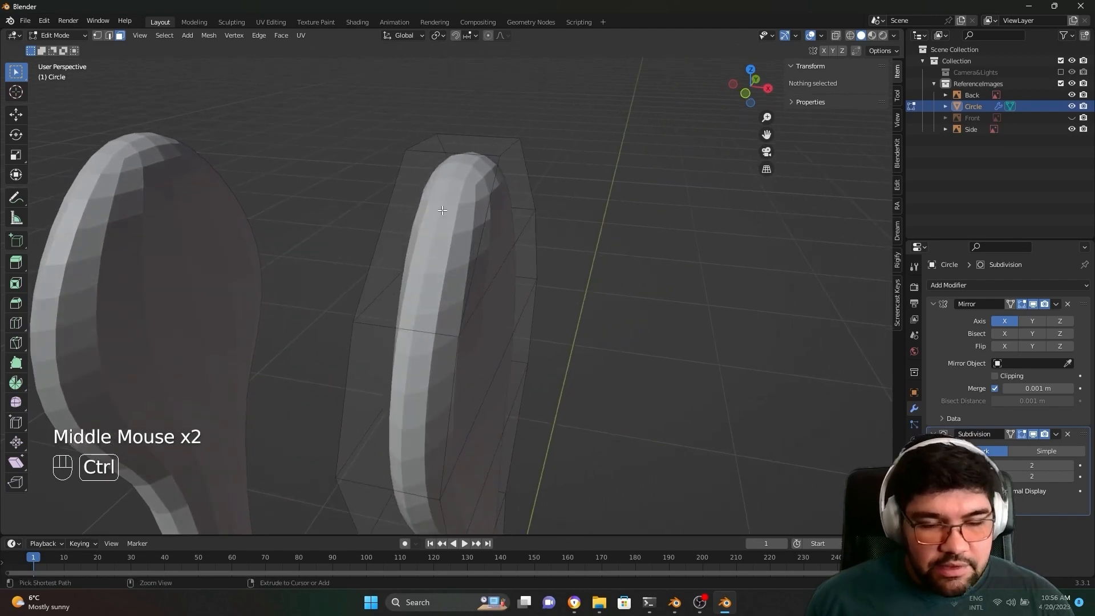
pyautogui.hotkey('ctrl', 'r')
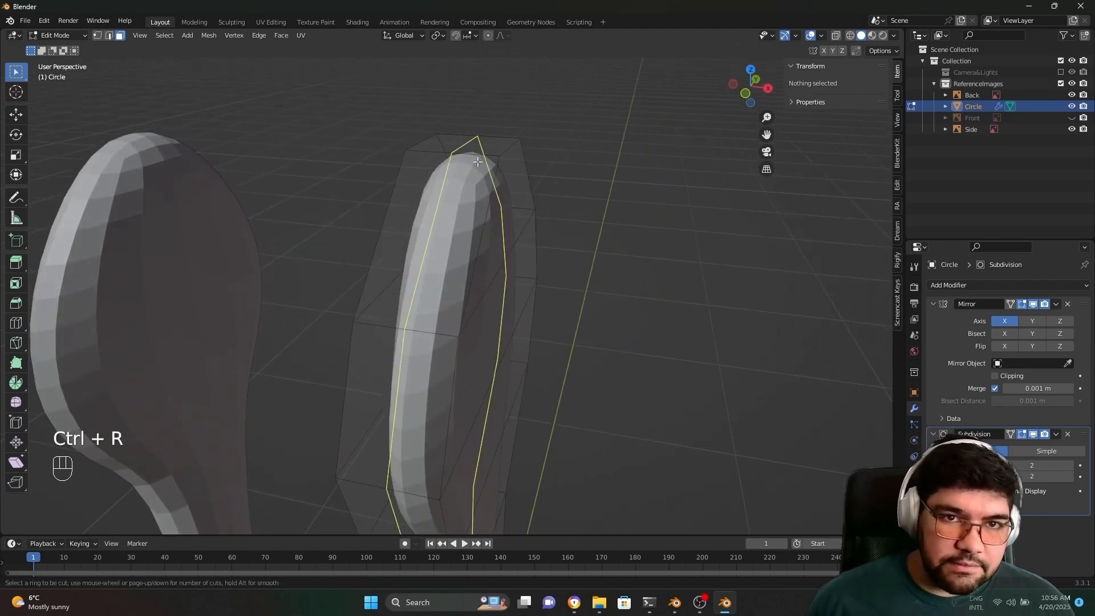
pyautogui.click(484, 163)
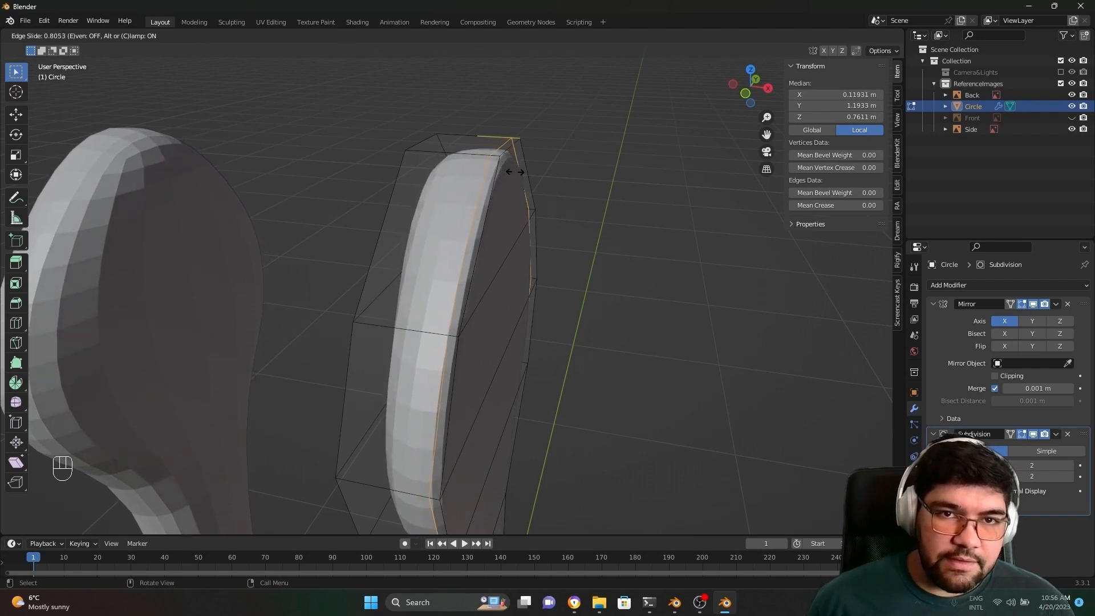
pyautogui.click(514, 171)
# Step: Add a second loop cut around the knob's rim, slid toward the opposite side face with a factor of about -0.689
pyautogui.hotkey('ctrl', 'r')
pyautogui.click(454, 165)
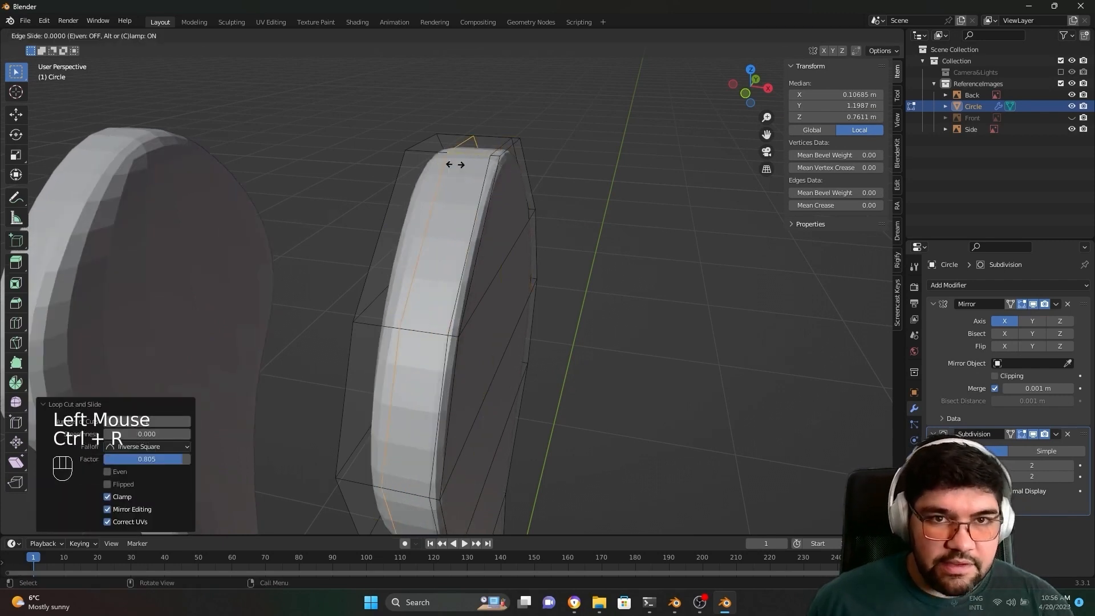
pyautogui.click(434, 167)
pyautogui.scroll(-1, 557, 303)
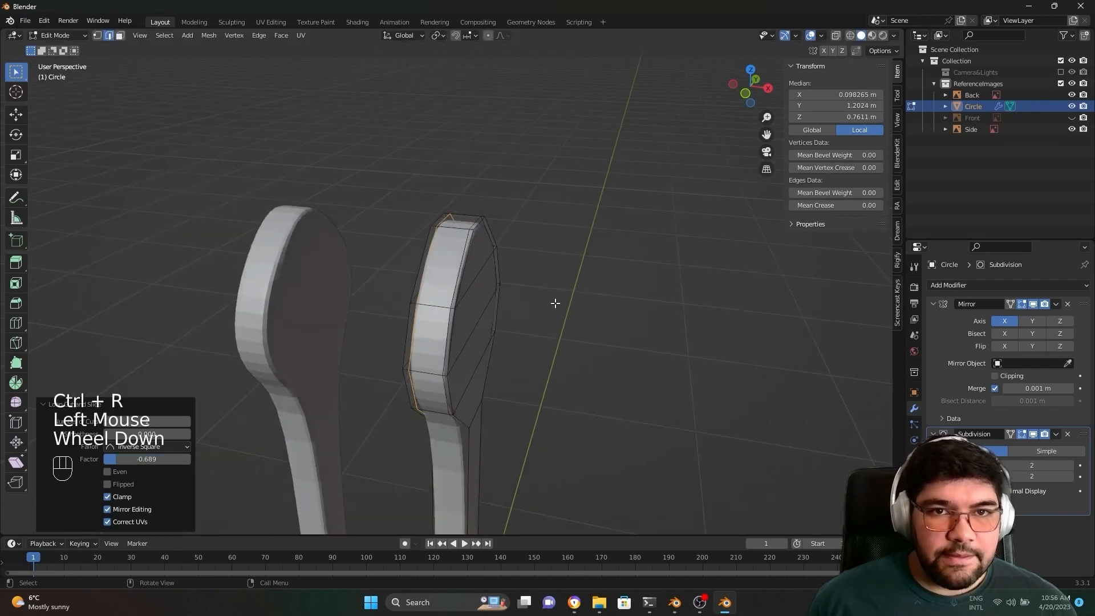
# Step: Undo both loop cuts on the knob's rim and return to Object Mode
pyautogui.scroll(4, 533, 335)
pyautogui.scroll(-1, 533, 335)
pyautogui.moveTo(528, 333); pyautogui.dragTo(464, 271, button='middle')
pyautogui.scroll(1, 464, 288)
pyautogui.scroll(-3, 464, 288)
pyautogui.scroll(2, 411, 251)
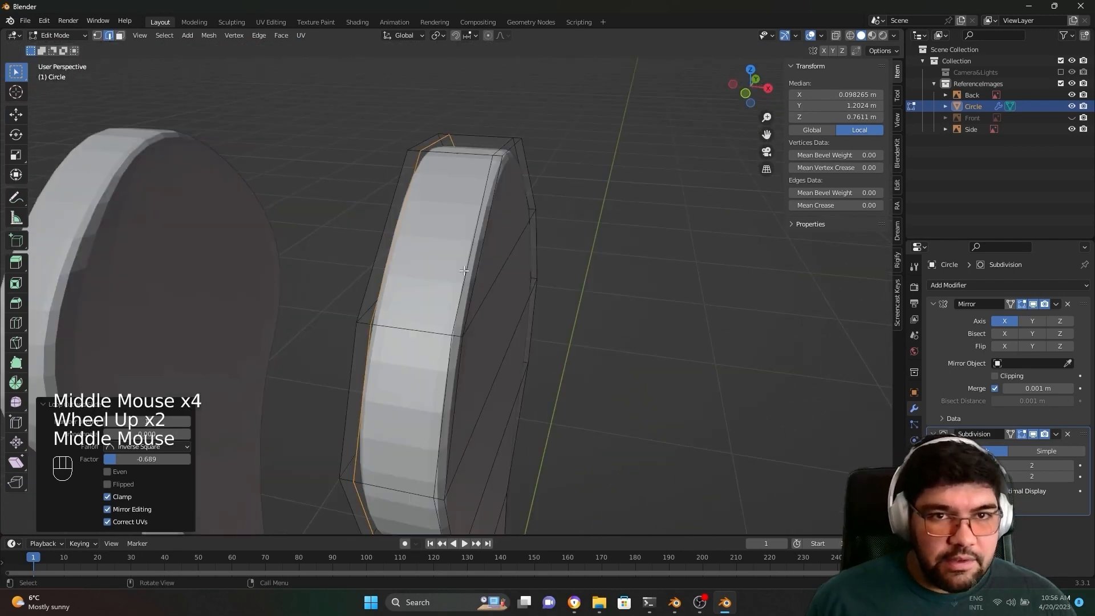
pyautogui.scroll(-1, 464, 270)
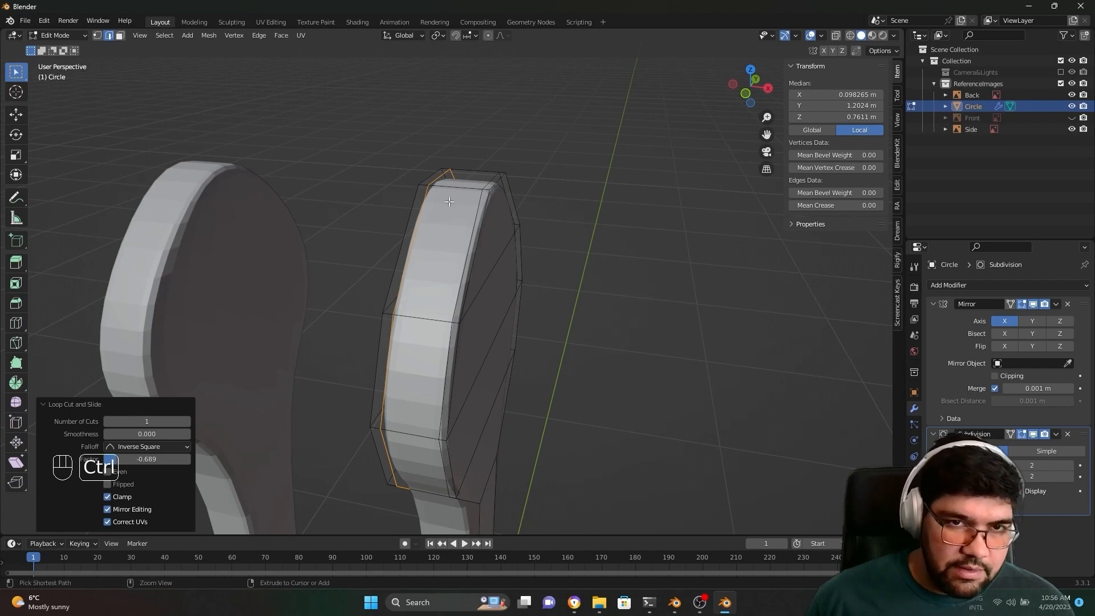
pyautogui.hotkey('ctrl', 'z')
pyautogui.hotkey('ctrl', 'z')
pyautogui.scroll(-2, 449, 201)
pyautogui.moveTo(449, 201); pyautogui.dragTo(533, 276, button='middle')
pyautogui.press('Tab')
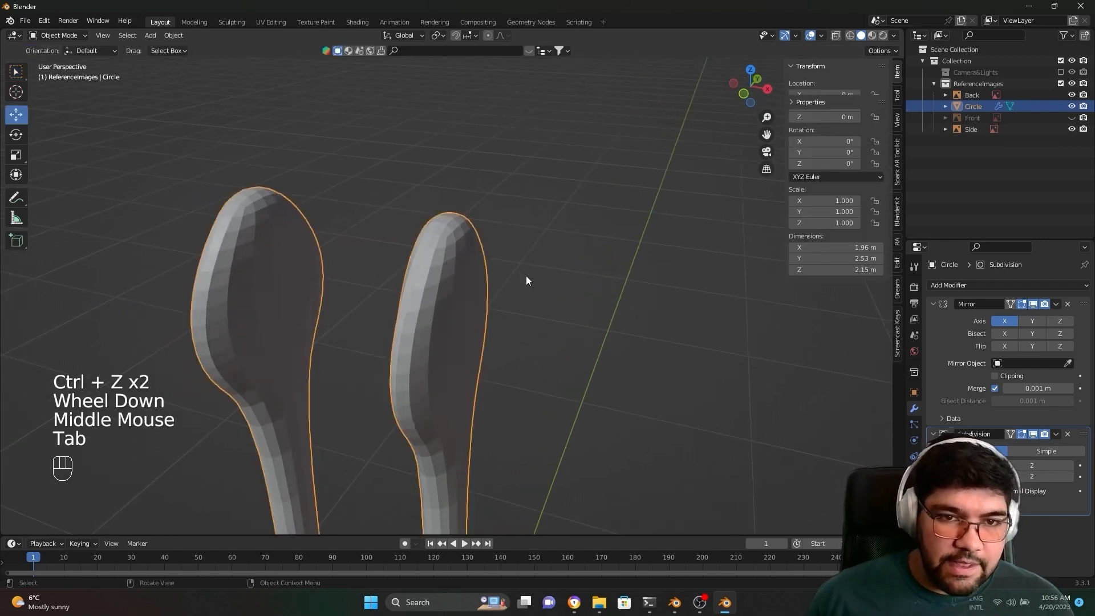
pyautogui.scroll(-1, 420, 255)
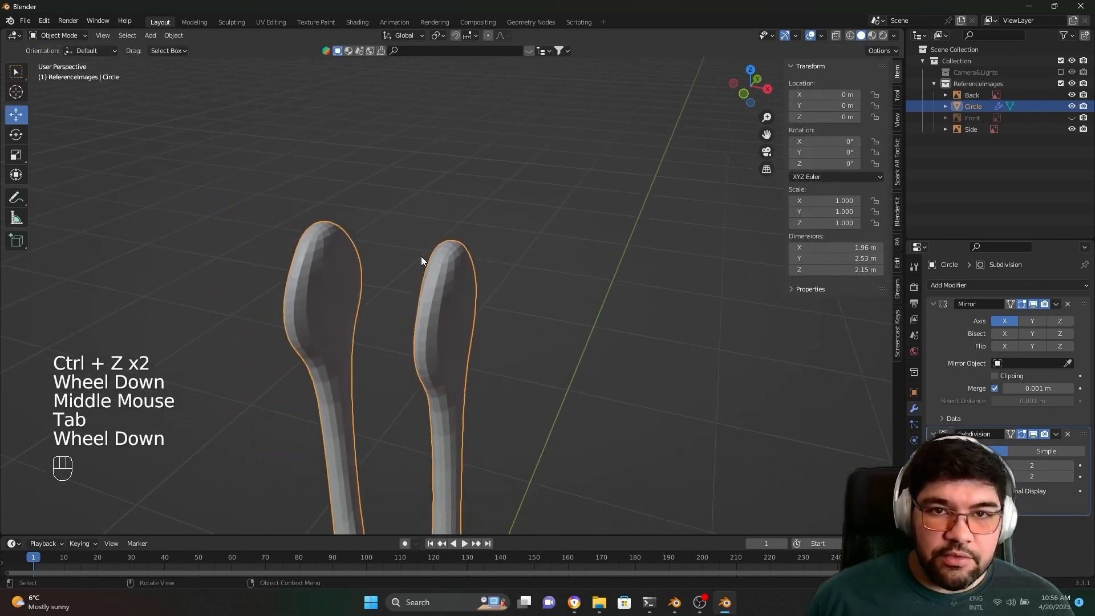
# Step: Add a Bevel modifier to the stand and place it above the Subdivision modifier in the stack
pyautogui.click(993, 285)
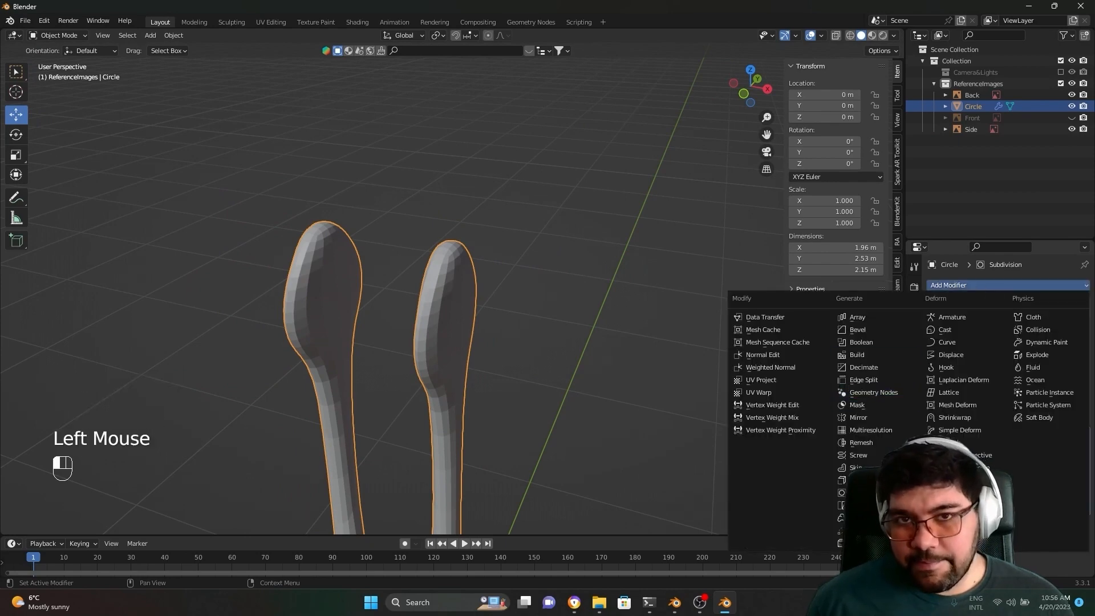
pyautogui.click(1019, 284)
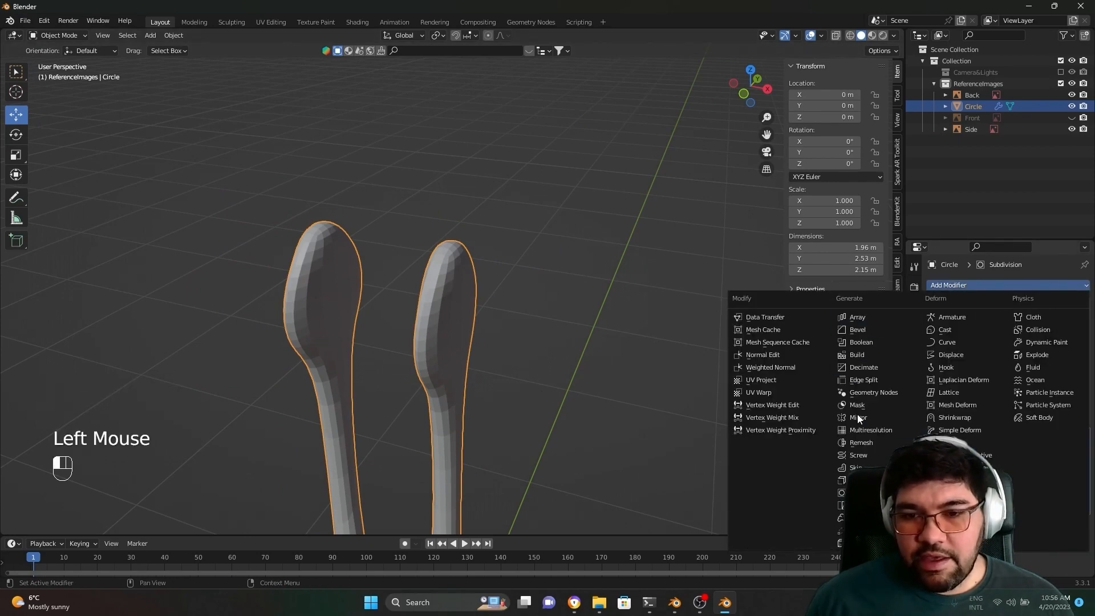
pyautogui.click(866, 329)
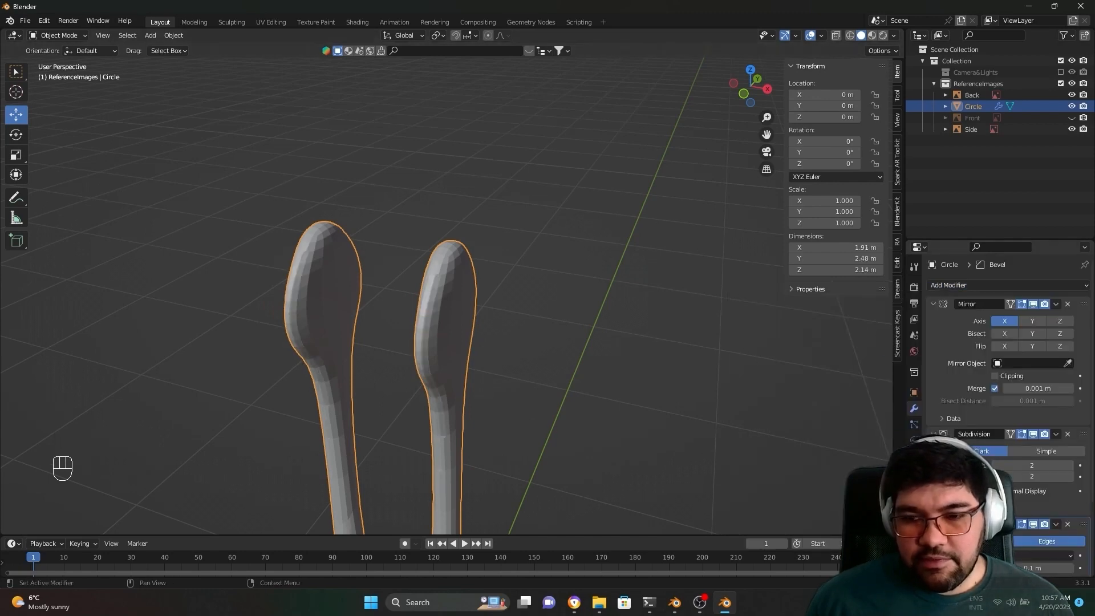
pyautogui.scroll(-2, 1070, 518)
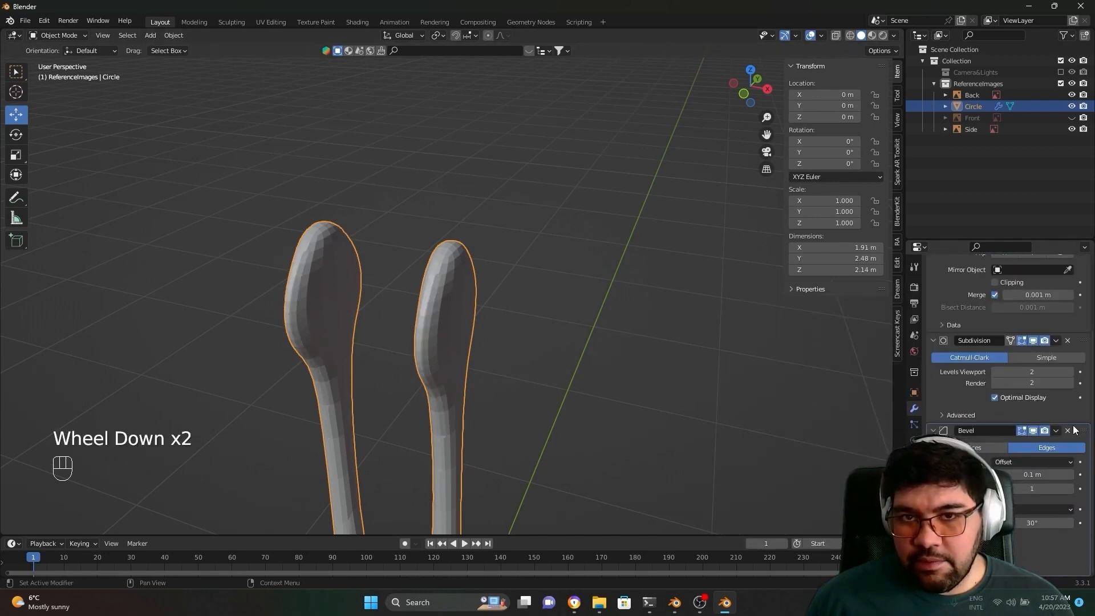
pyautogui.moveTo(1081, 430); pyautogui.dragTo(1081, 340)
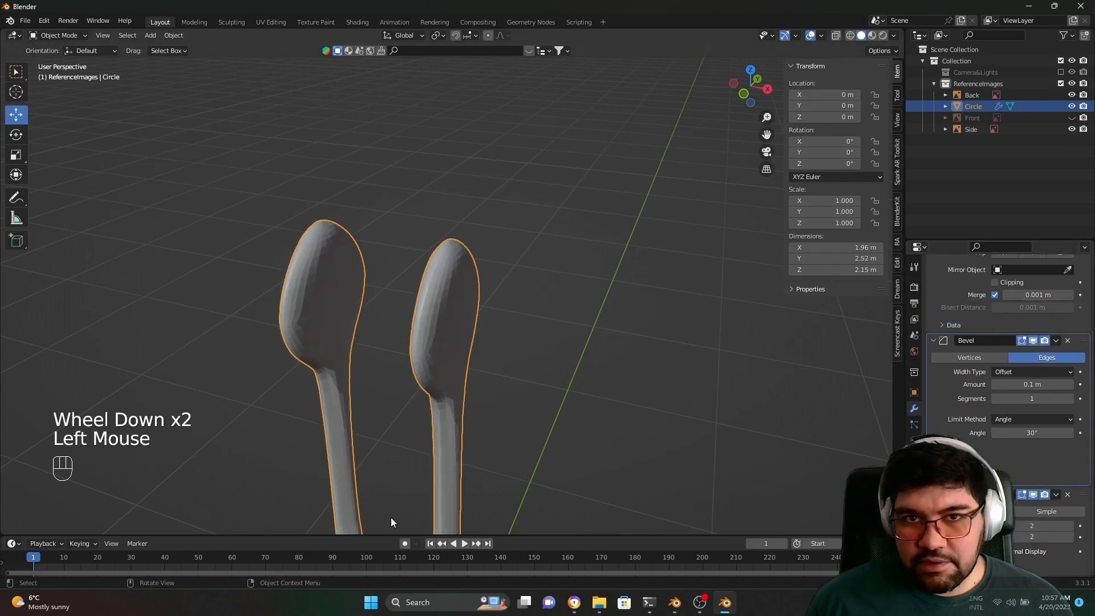
# Step: Set the Bevel modifier to 2 segments with an amount of 0.01 m
pyautogui.scroll(2, 668, 425)
pyautogui.moveTo(668, 425); pyautogui.dragTo(687, 438, button='middle')
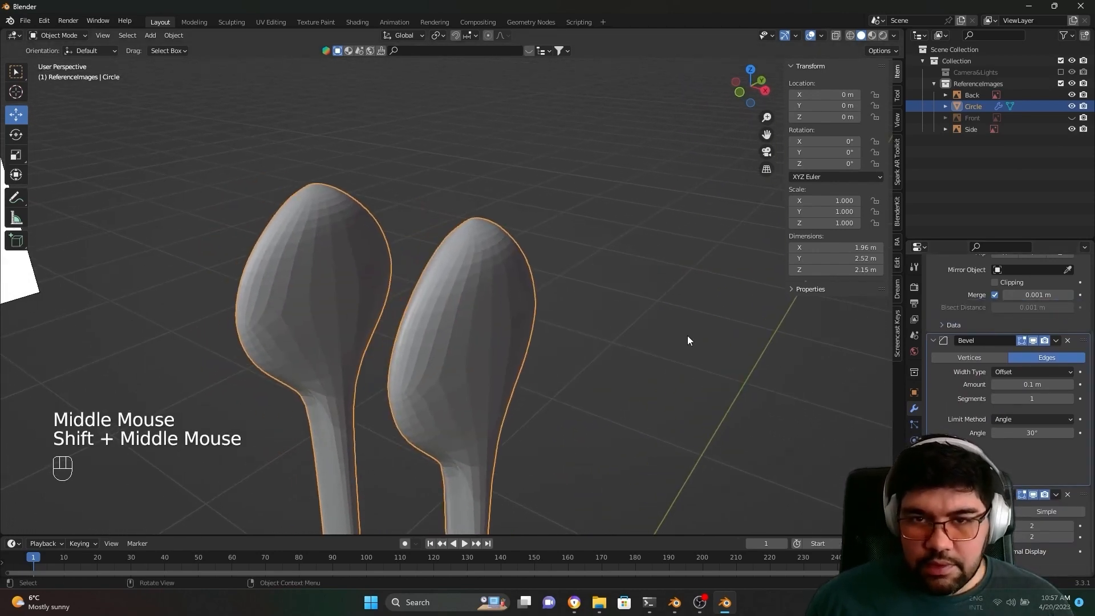
pyautogui.click(1071, 400)
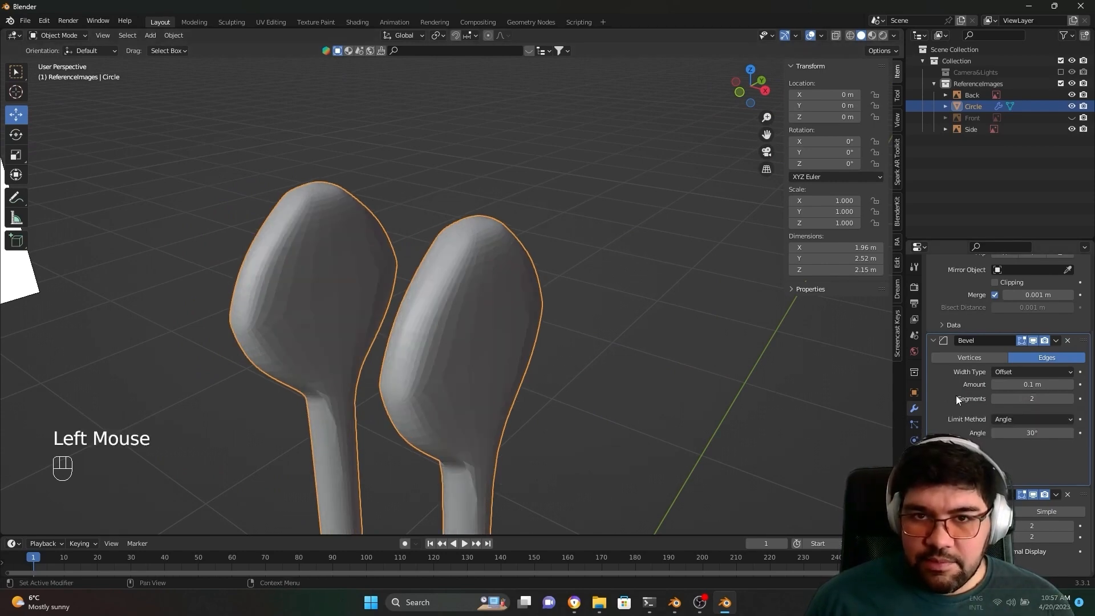
pyautogui.moveTo(1027, 384)
pyautogui.mouseDown()
pyautogui.moveTo(1038, 384)
pyautogui.moveTo(1021, 384)
pyautogui.mouseUp()
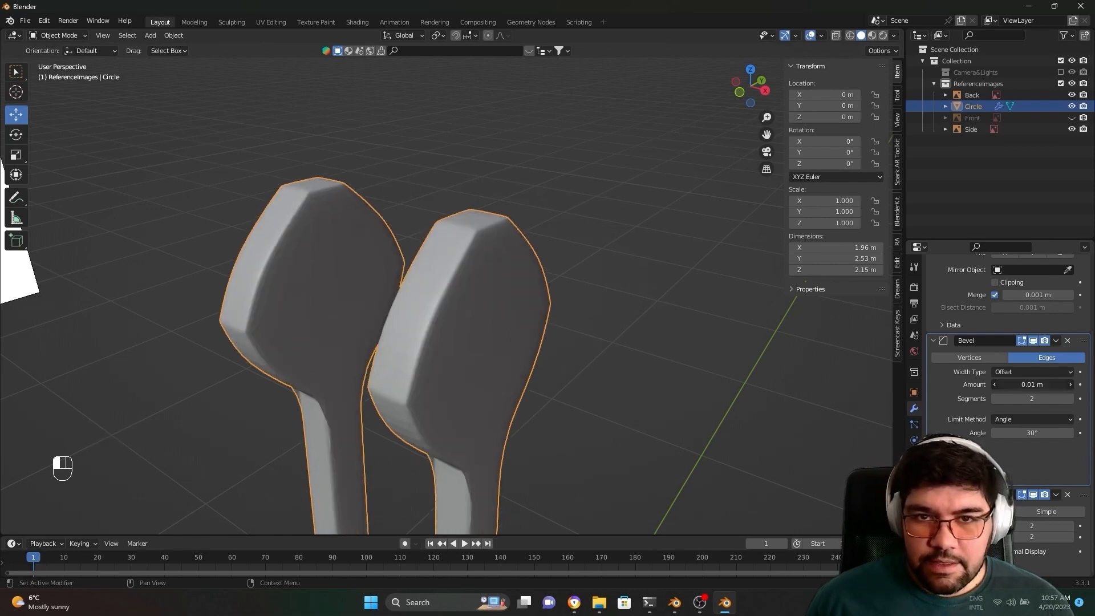
# Step: Examine the beveled edges and corners of both knobs from several angles
pyautogui.scroll(-1, 418, 309)
pyautogui.moveTo(418, 310); pyautogui.dragTo(399, 308, button='middle')
pyautogui.scroll(1, 399, 308)
pyautogui.moveTo(399, 308); pyautogui.dragTo(398, 337, button='middle')
pyautogui.middleClick(419, 310)
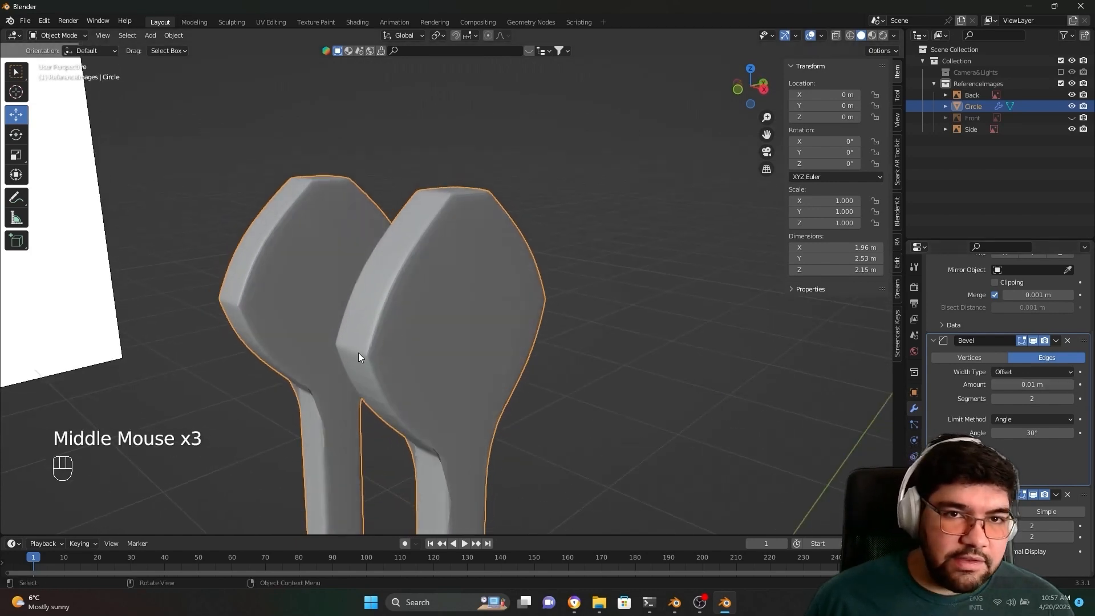
pyautogui.scroll(1, 358, 352)
pyautogui.moveTo(434, 173); pyautogui.dragTo(416, 241, button='middle')
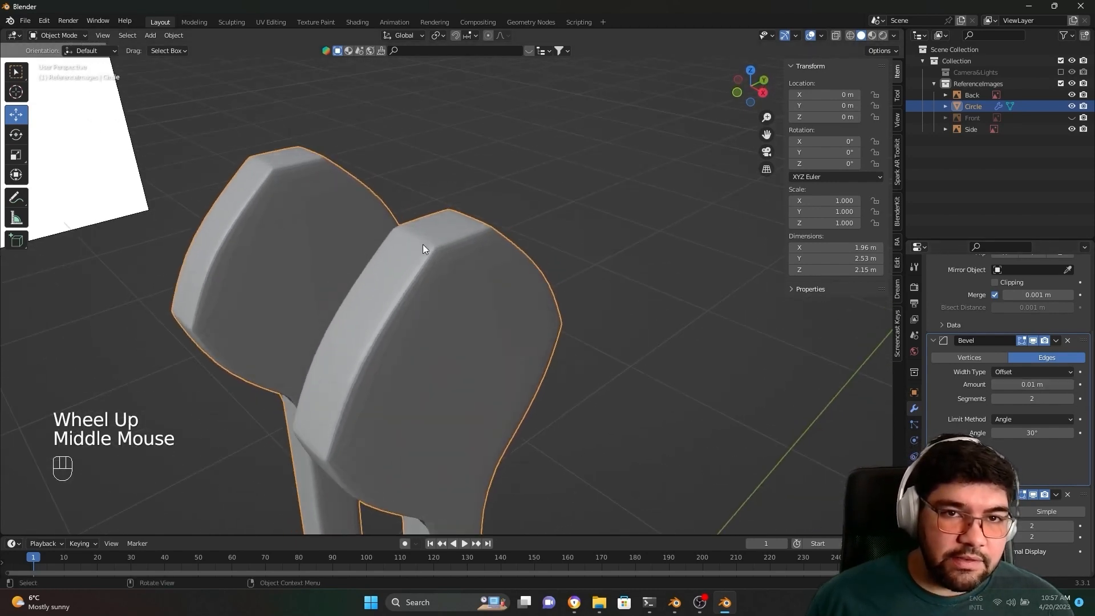
pyautogui.middleClick(389, 286)
pyautogui.moveTo(389, 283); pyautogui.dragTo(451, 199, button='middle')
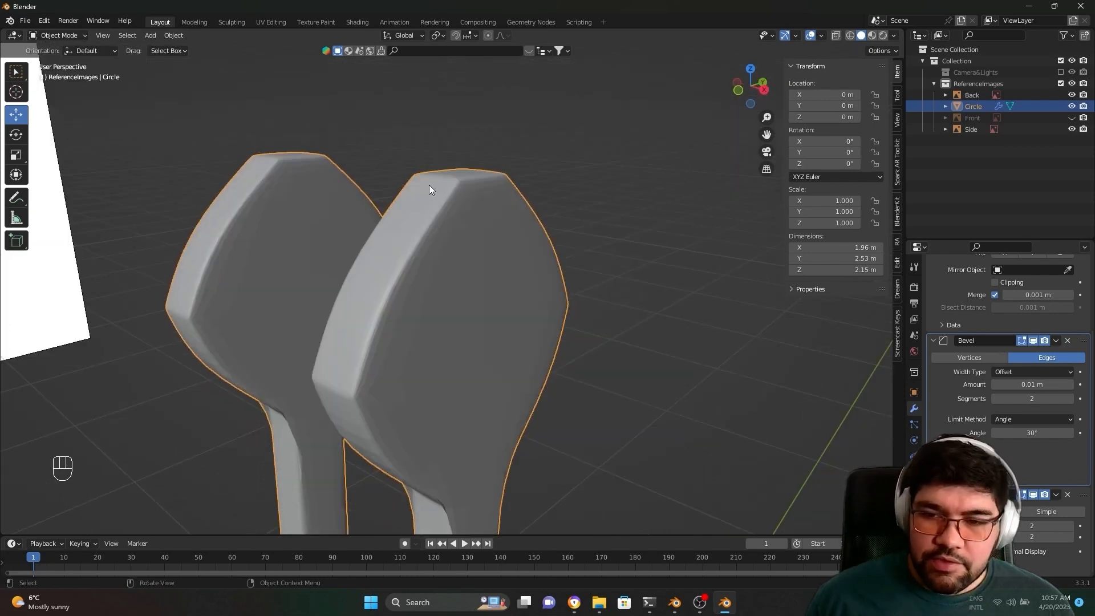
# Step: Set the Bevel modifier's angle limit to 60° and check the knobs, fork and base
pyautogui.click(1029, 432)
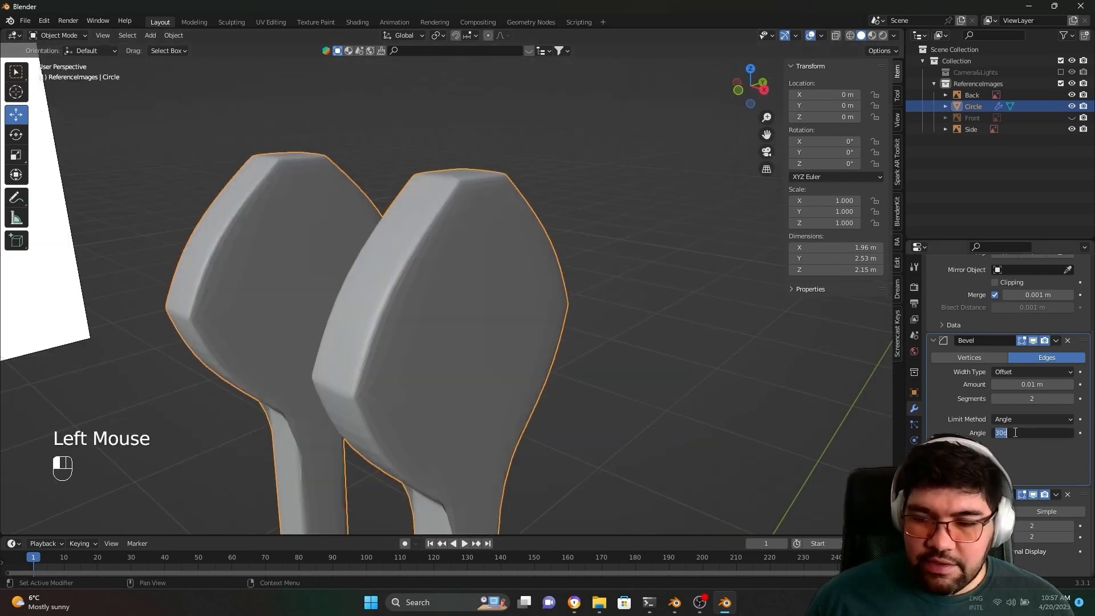
pyautogui.write('6')
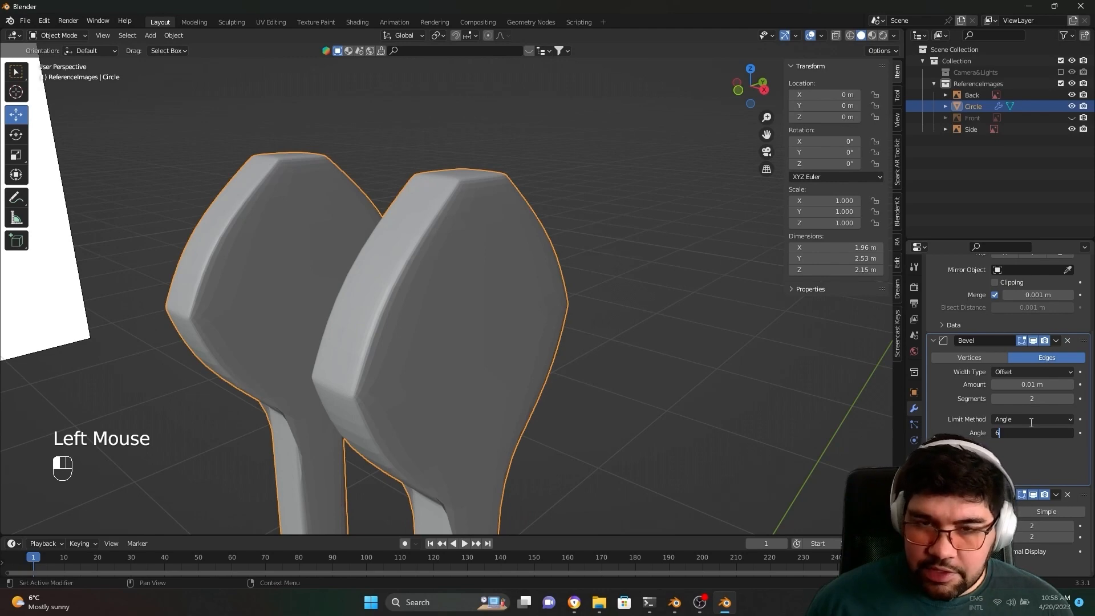
pyautogui.write('0')
pyautogui.press('Return')
pyautogui.scroll(-2, 512, 299)
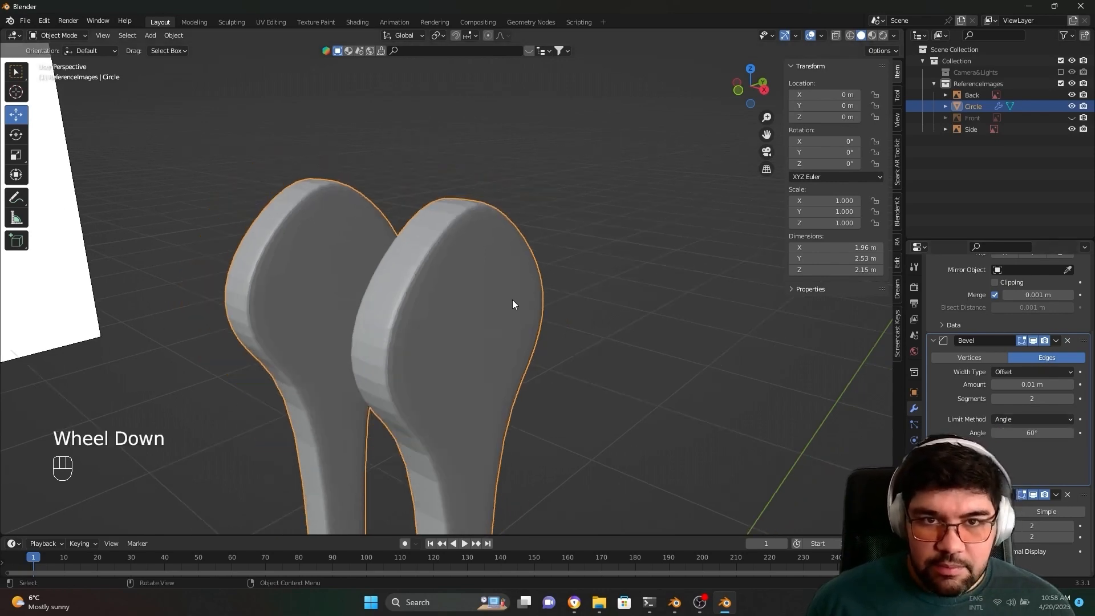
pyautogui.moveTo(508, 294); pyautogui.dragTo(519, 336, button='middle')
pyautogui.scroll(-3, 519, 336)
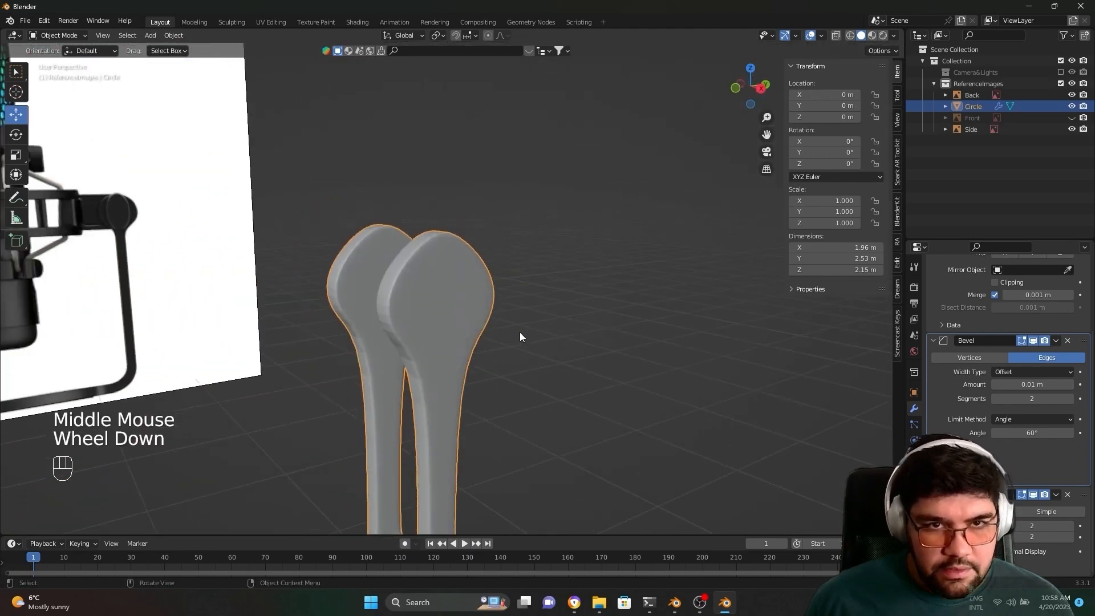
pyautogui.keyDown('shift'); pyautogui.moveTo(507, 434); pyautogui.dragTo(603, 297, button='middle'); pyautogui.keyUp('shift')
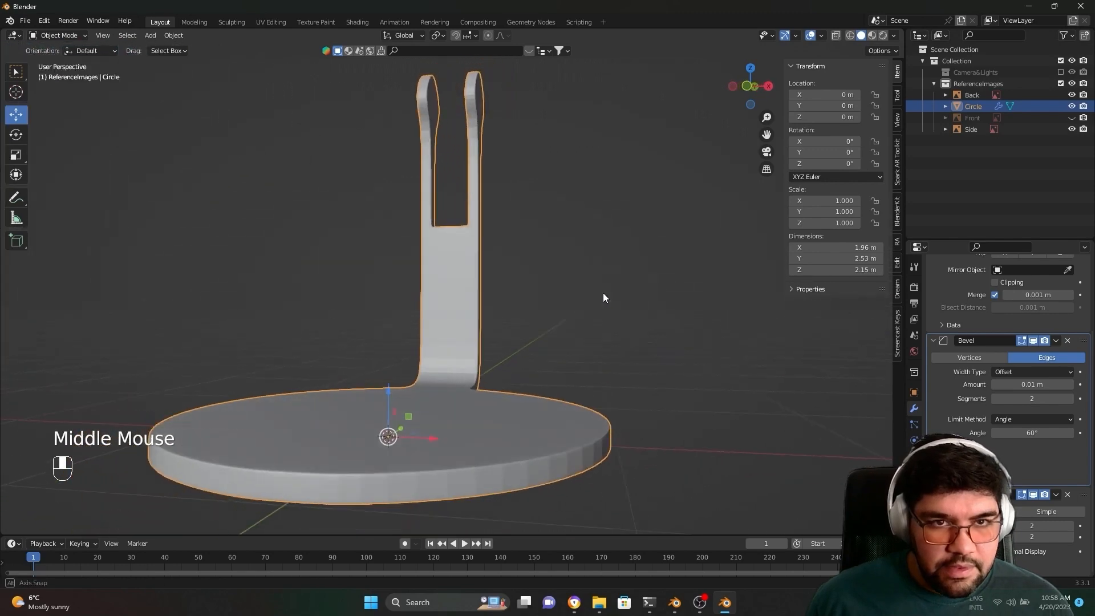
# Step: Apply Shade Smooth to the stand and check the smoothed surface of the base
pyautogui.keyDown('shift'); pyautogui.moveTo(586, 491); pyautogui.dragTo(573, 440, button='middle'); pyautogui.keyUp('shift')
pyautogui.scroll(1, 512, 471)
pyautogui.scroll(-2, 512, 470)
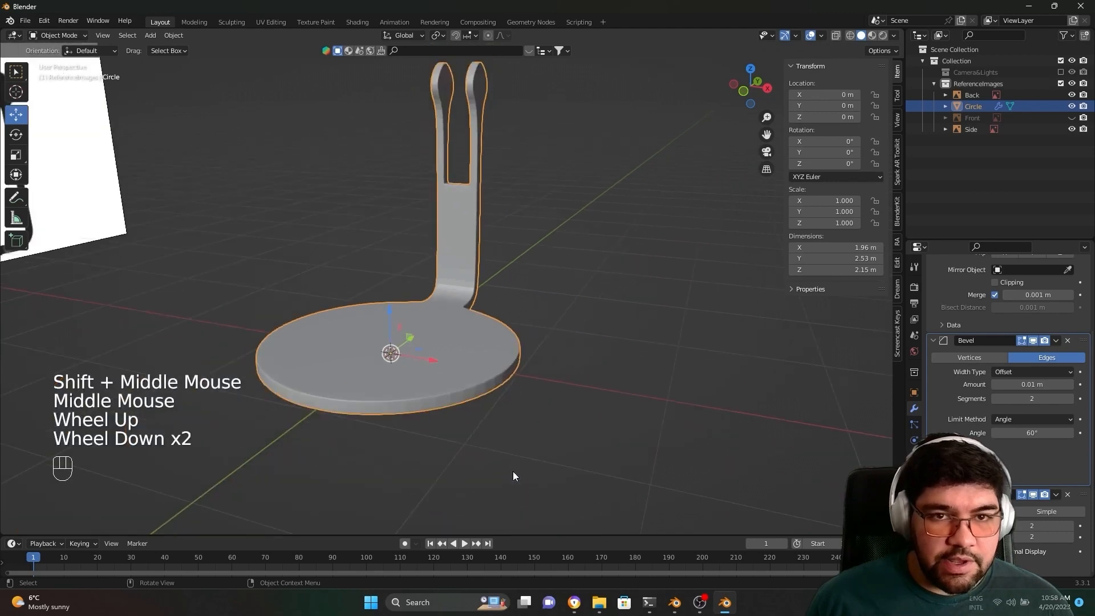
pyautogui.rightClick(479, 347)
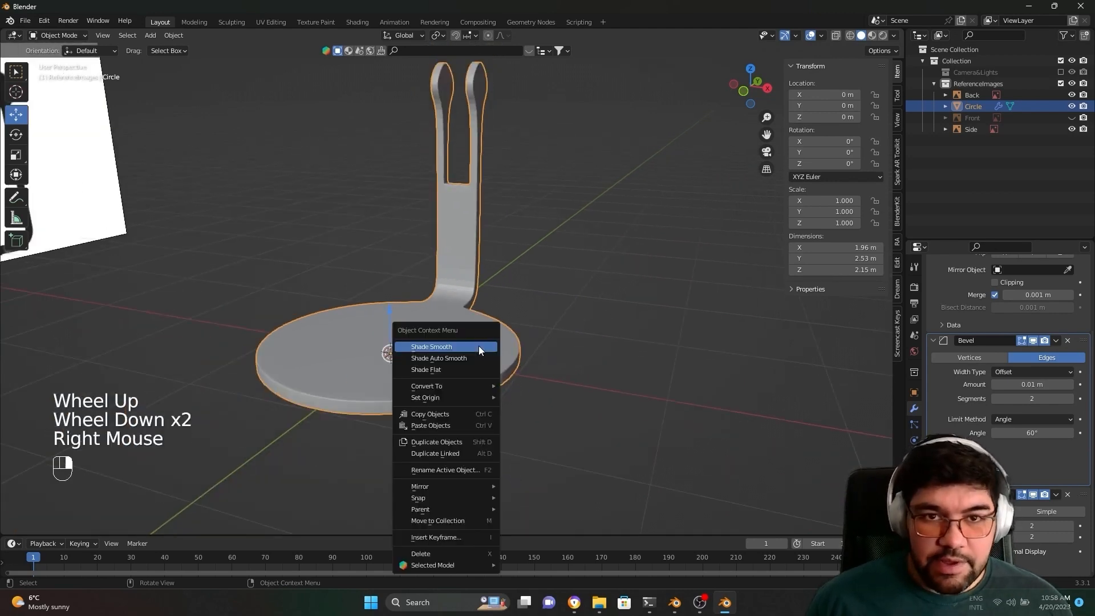
pyautogui.rightClick(463, 339)
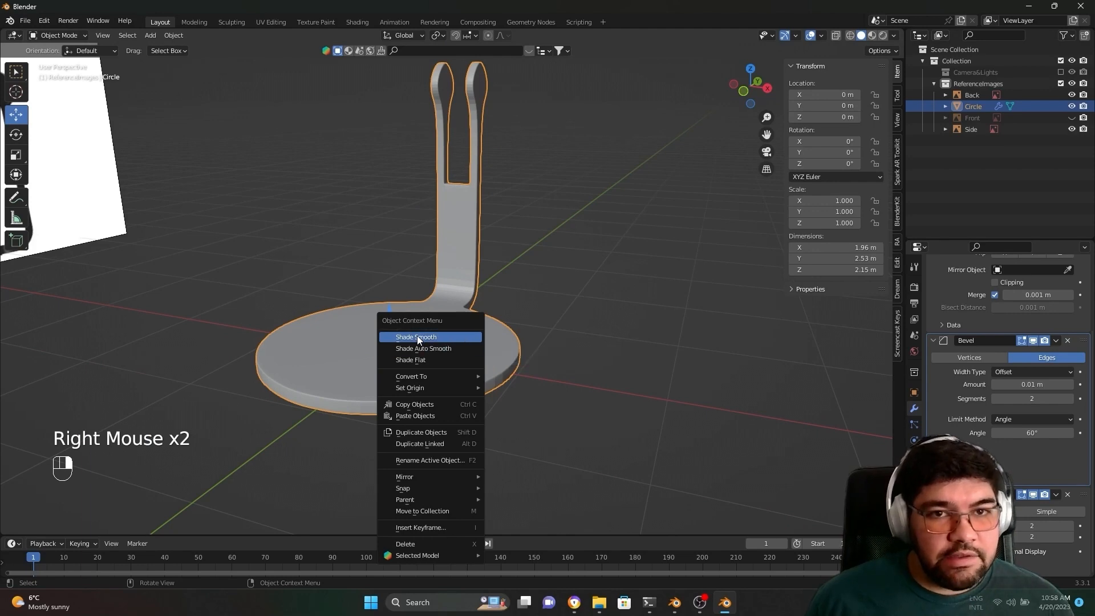
pyautogui.click(438, 336)
pyautogui.scroll(1, 485, 415)
pyautogui.scroll(-2, 486, 415)
pyautogui.moveTo(486, 415); pyautogui.dragTo(461, 409, button='middle')
pyautogui.scroll(1, 433, 387)
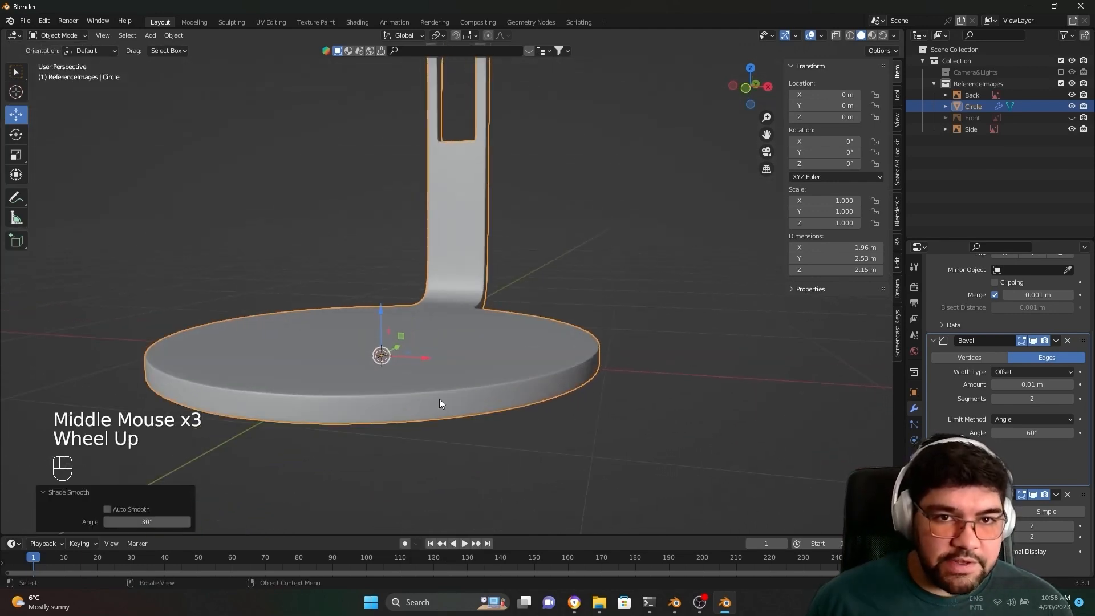
# Step: Examine the smooth-shaded base, fork and knobs, including the knob's mesh edges in Edit Mode
pyautogui.rightClick(476, 407)
pyautogui.moveTo(477, 407); pyautogui.dragTo(434, 365, button='middle')
pyautogui.scroll(-1, 434, 365)
pyautogui.keyDown('shift'); pyautogui.moveTo(434, 365); pyautogui.dragTo(399, 319, button='middle'); pyautogui.keyUp('shift')
pyautogui.scroll(3, 400, 320)
pyautogui.moveTo(399, 319); pyautogui.dragTo(502, 341, button='middle')
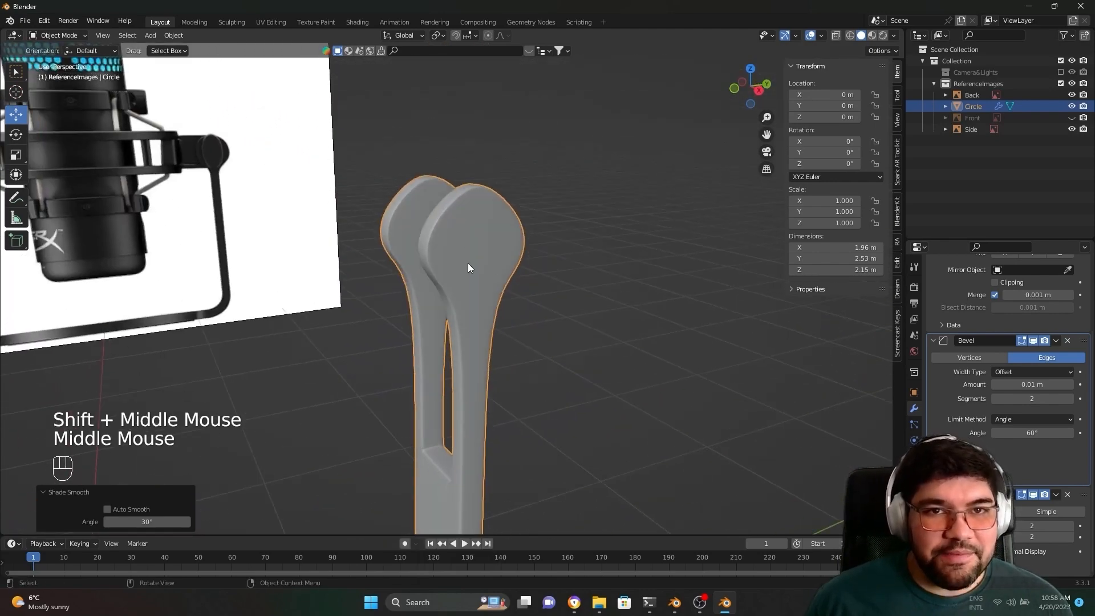
pyautogui.moveTo(467, 267); pyautogui.dragTo(438, 248, button='middle')
pyautogui.press('Tab')
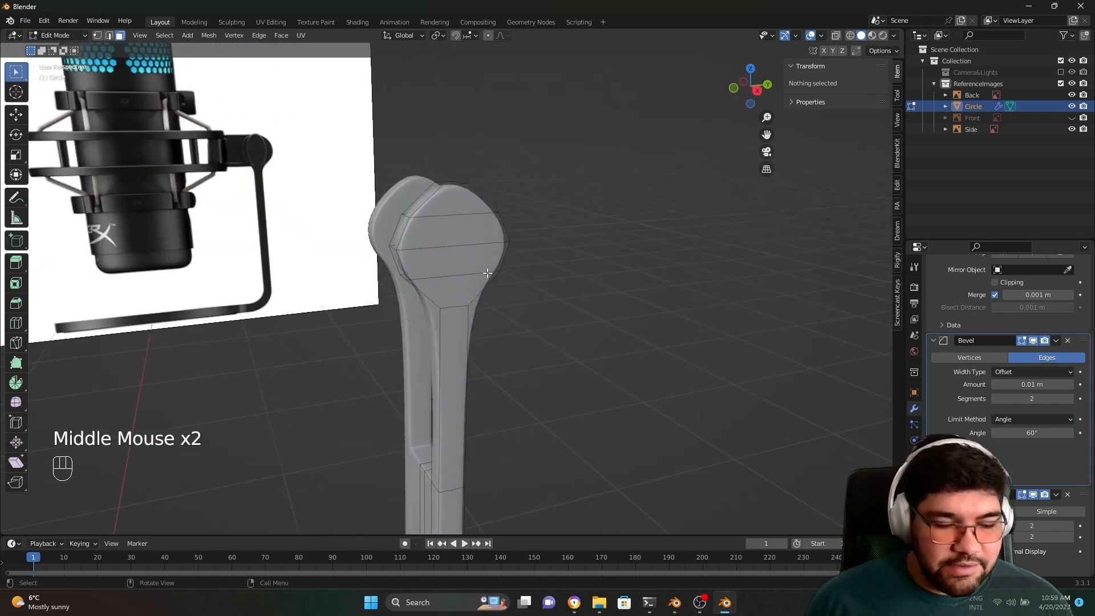
pyautogui.keyDown('shift'); pyautogui.moveTo(487, 273); pyautogui.dragTo(535, 298, button='middle'); pyautogui.keyUp('shift')
pyautogui.scroll(1, 547, 313)
pyautogui.scroll(1, 562, 325)
pyautogui.scroll(-1, 558, 321)
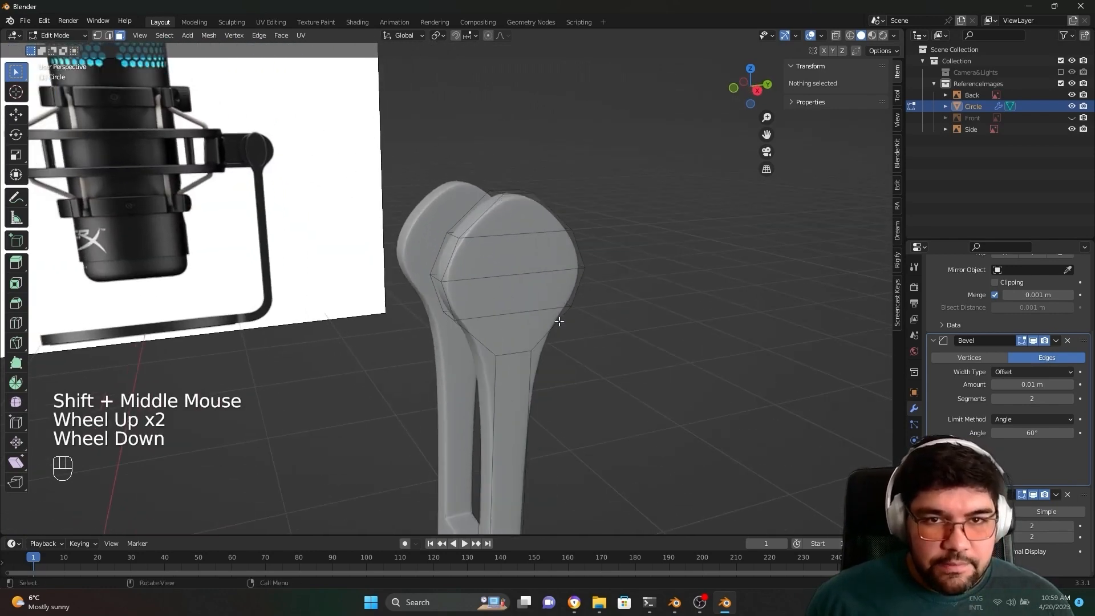
pyautogui.scroll(1, 558, 321)
pyautogui.scroll(-1, 559, 321)
pyautogui.moveTo(559, 321); pyautogui.dragTo(536, 323, button='middle')
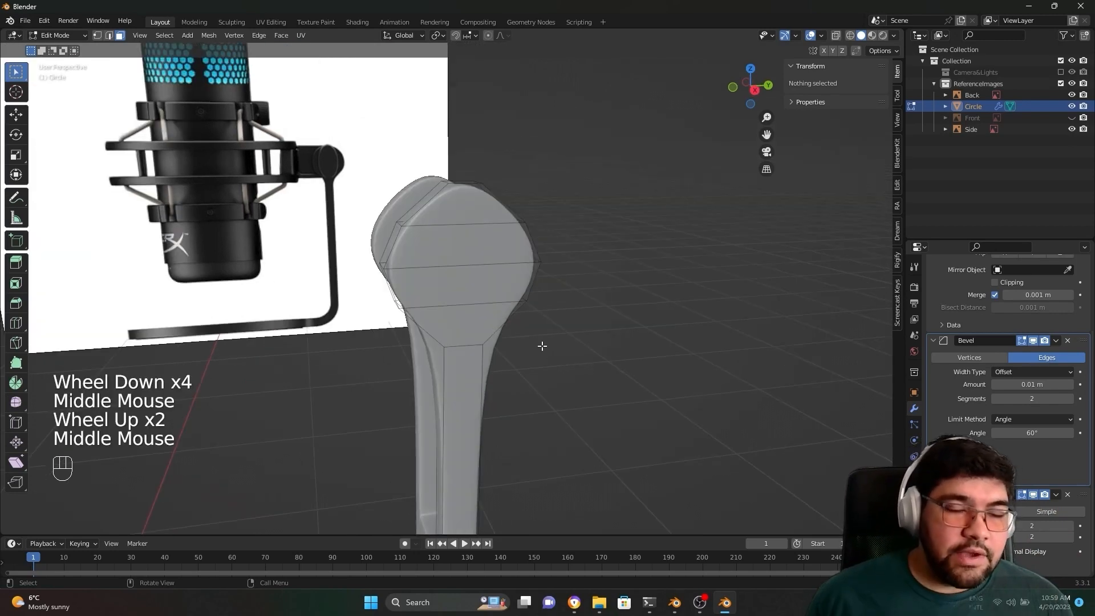
pyautogui.scroll(-1, 580, 363)
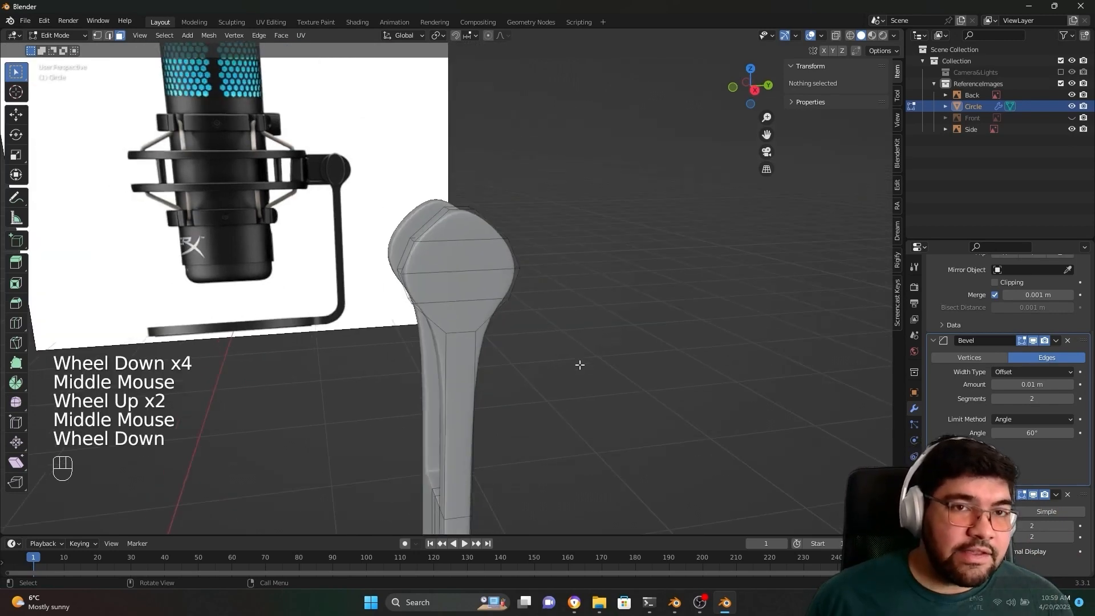
# Step: Search the add-ons in Preferences for LOOP and view the details of Mesh: LoopTools
pyautogui.press('Tab')
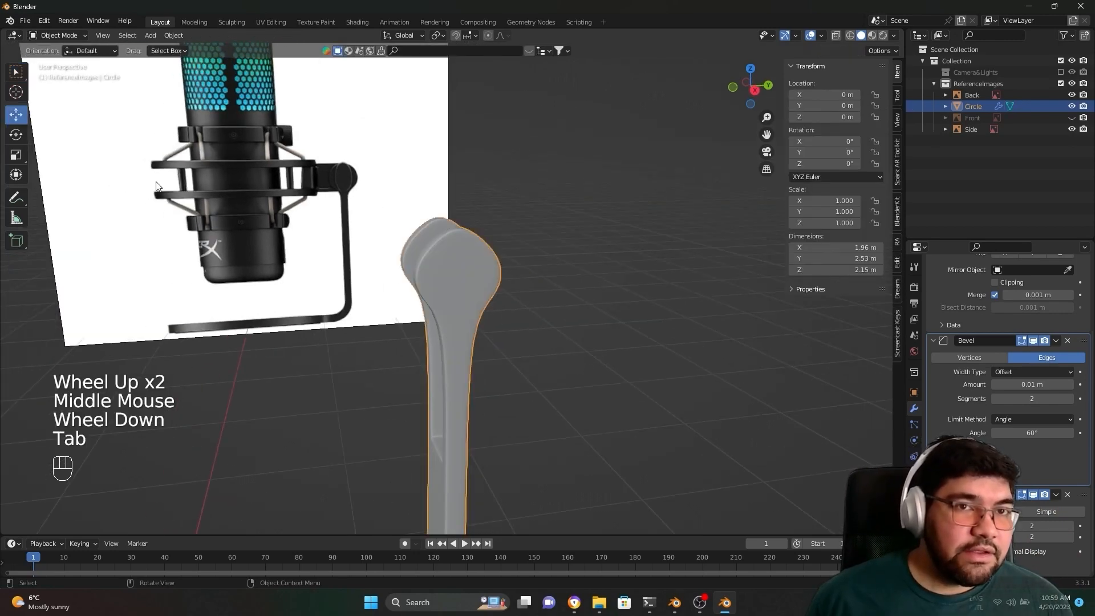
pyautogui.click(44, 21)
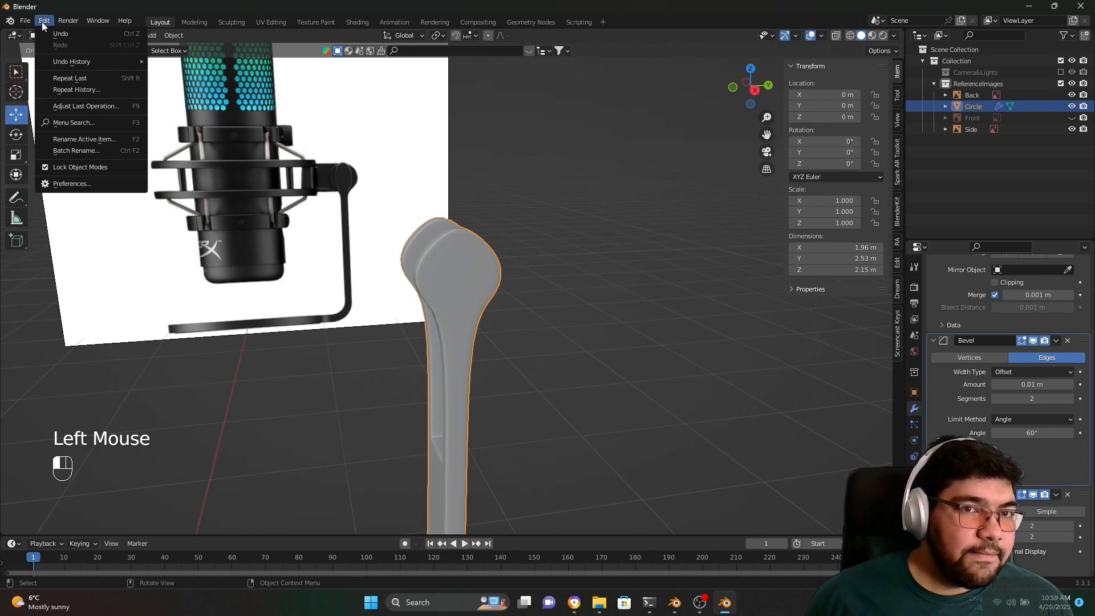
pyautogui.click(86, 185)
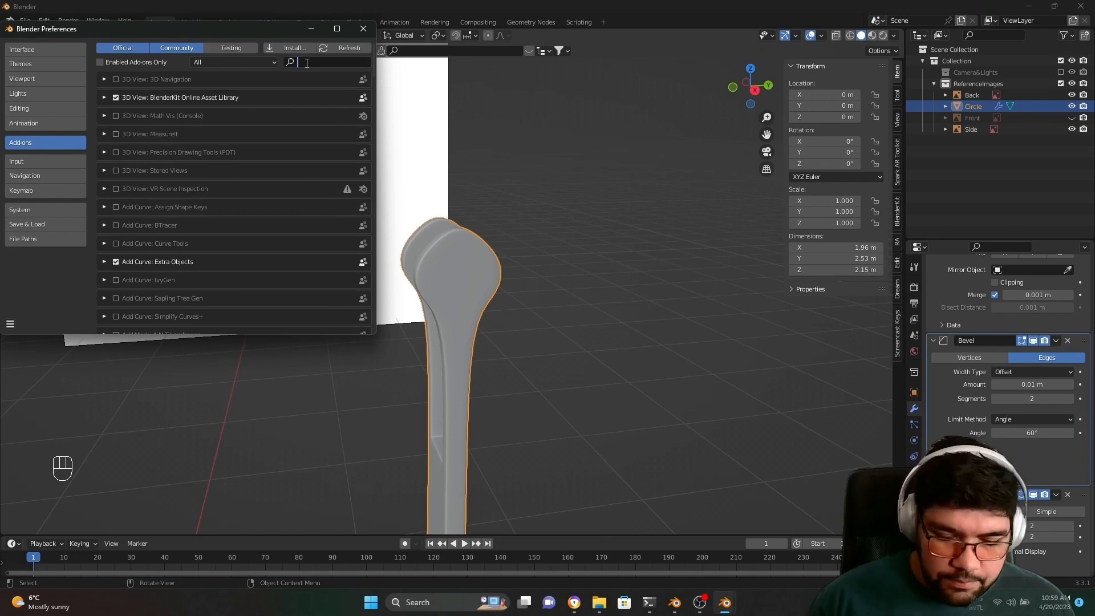
pyautogui.write('LOOP')
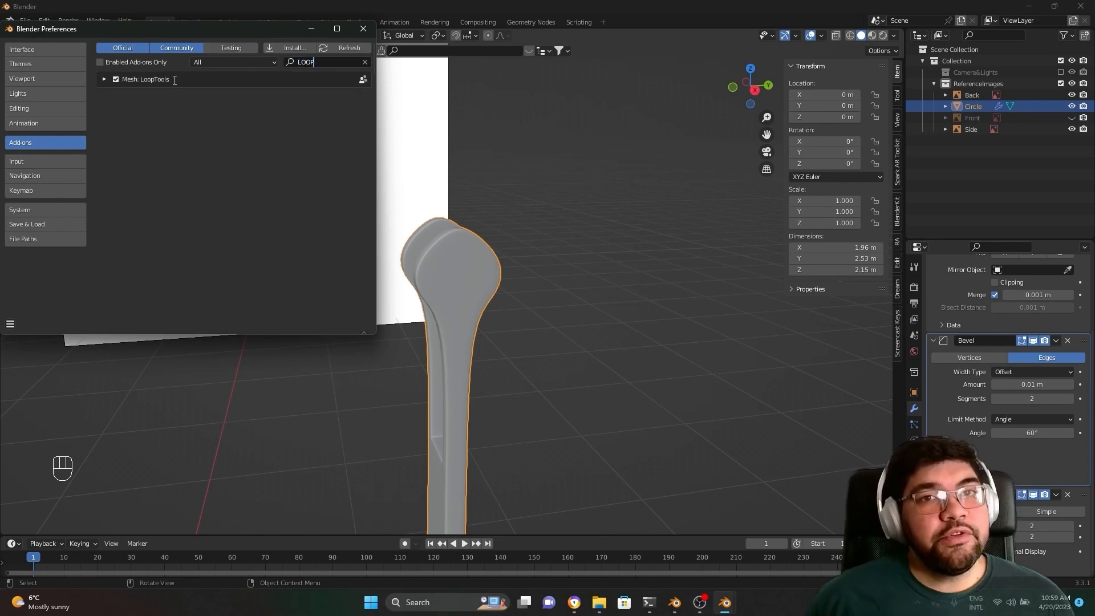
pyautogui.click(104, 80)
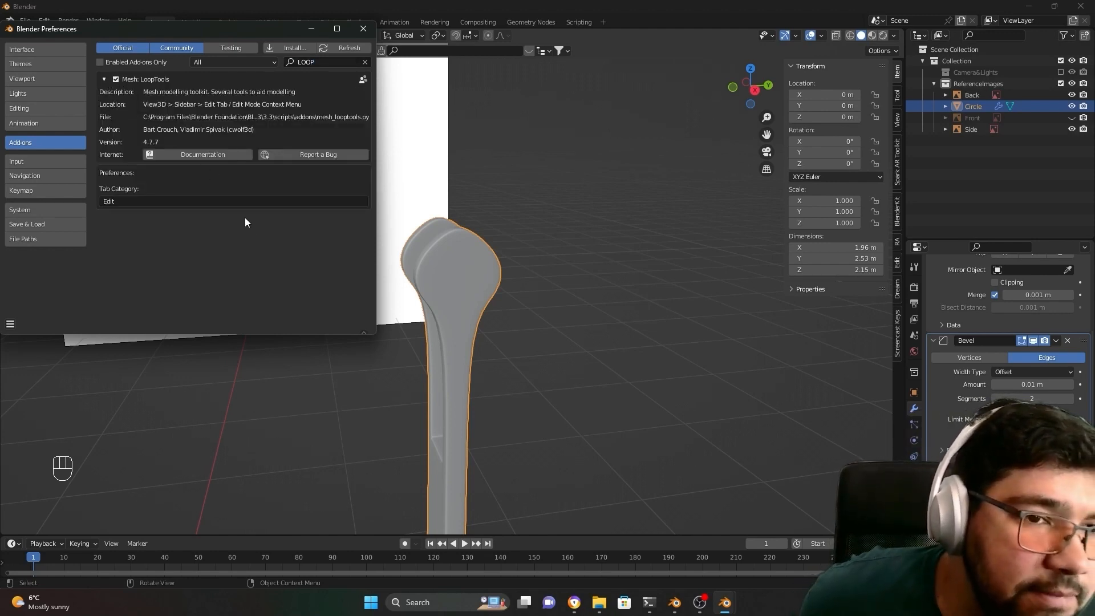
pyautogui.click(10, 324)
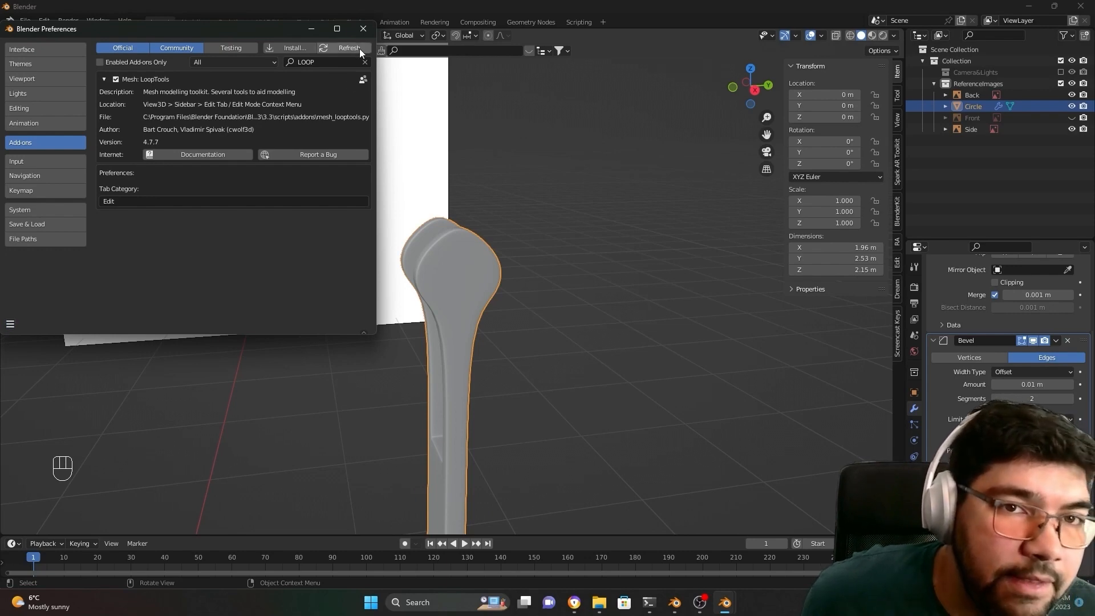
pyautogui.click(364, 28)
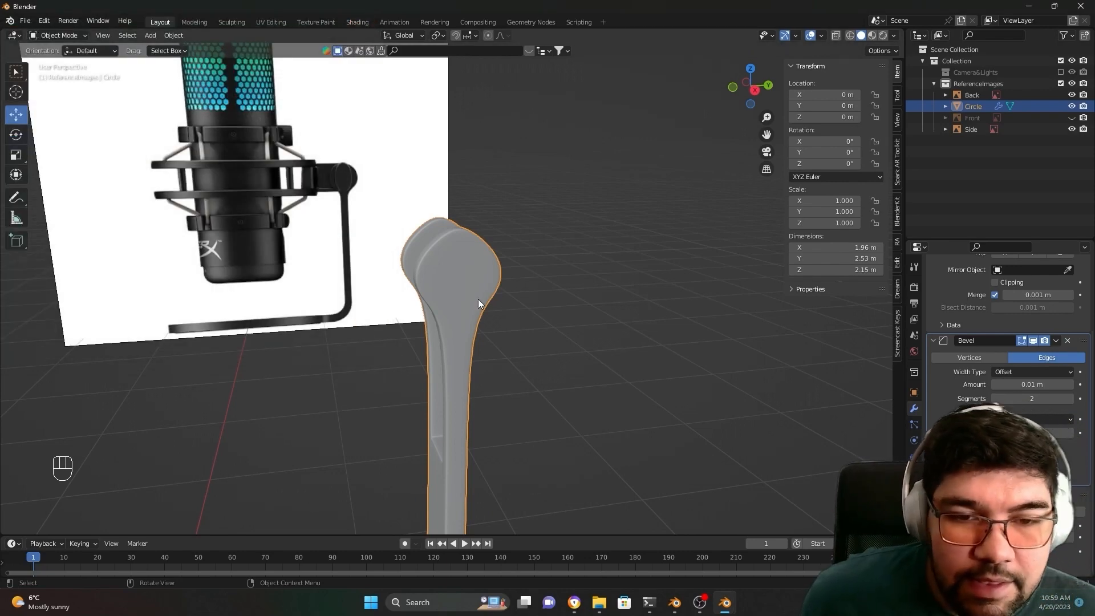
# Step: Enter Edit Mode on the stand and show the list of LoopTools commands
pyautogui.moveTo(478, 296); pyautogui.dragTo(494, 290, button='middle')
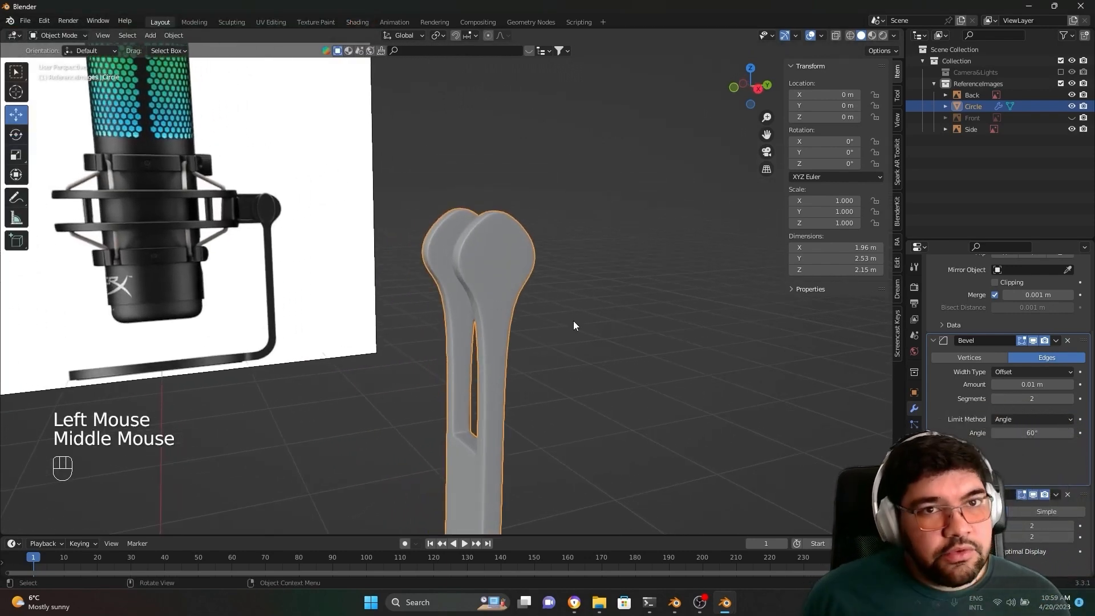
pyautogui.press('Tab')
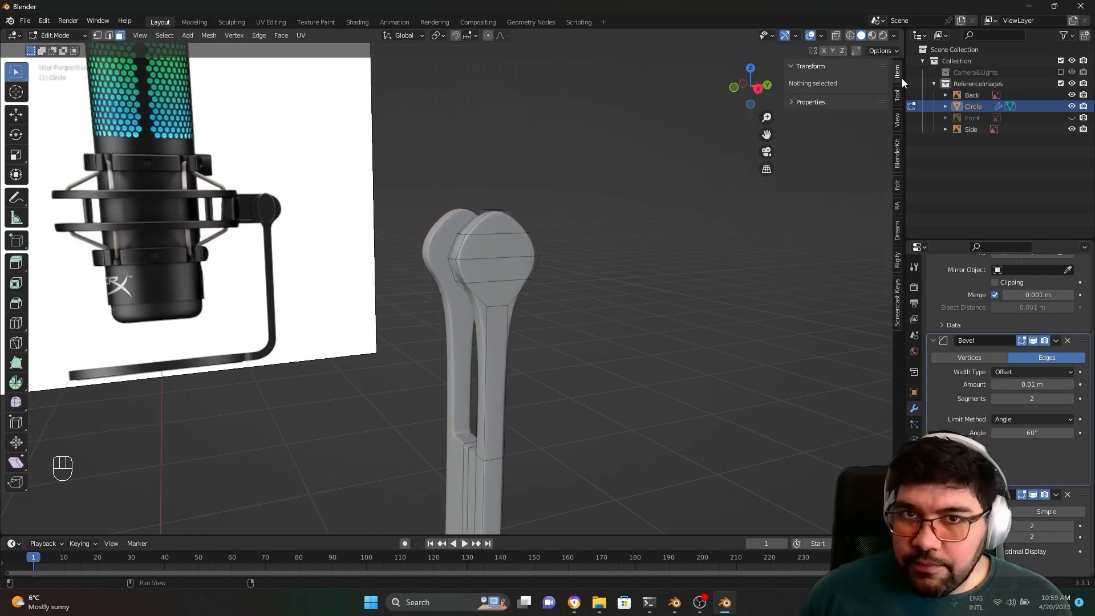
pyautogui.click(897, 184)
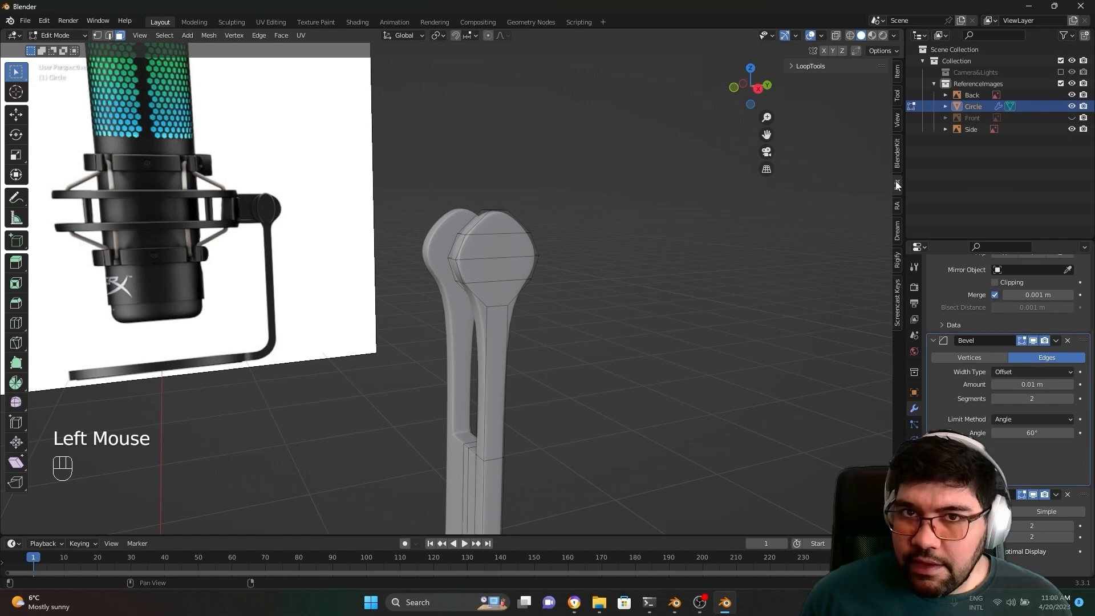
pyautogui.scroll(2, 898, 193)
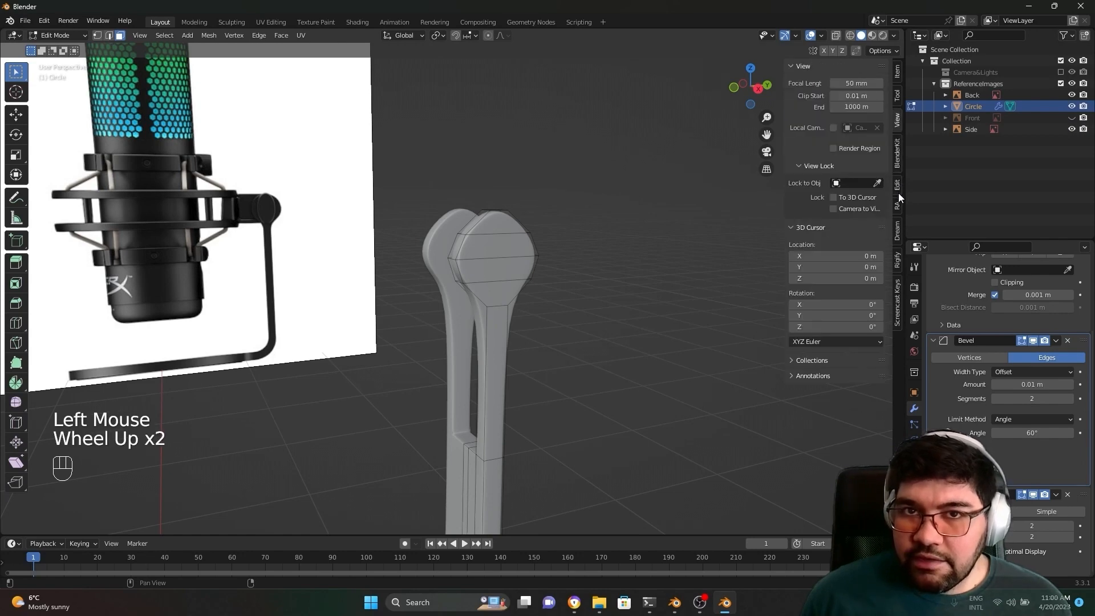
pyautogui.click(898, 192)
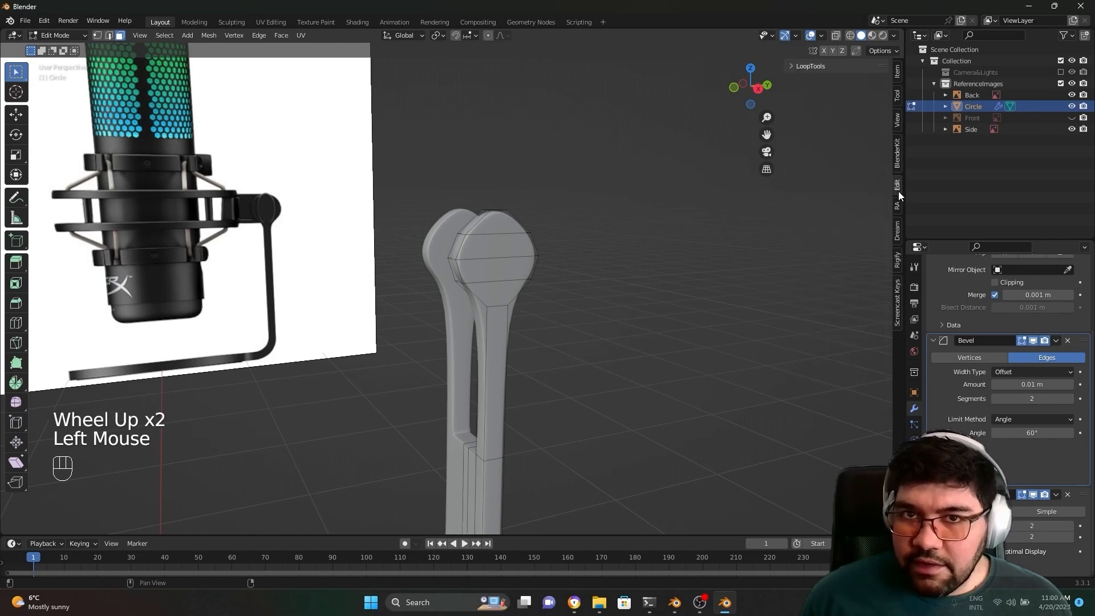
pyautogui.click(794, 66)
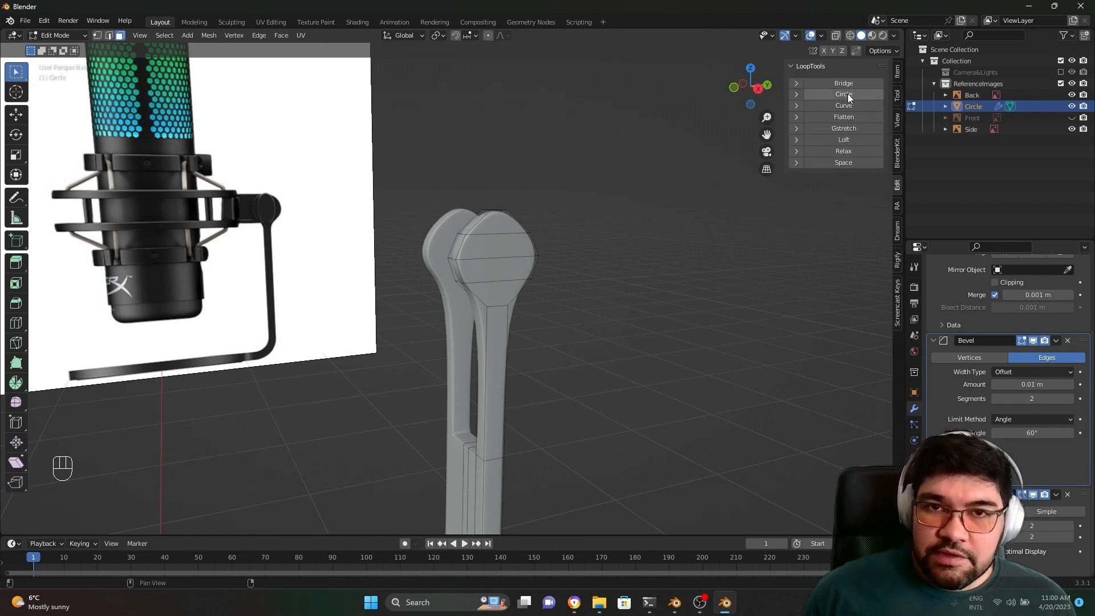
# Step: Switch to edge selection and select all the edges around the outer face of the editable knob, including the edge across its neck
pyautogui.keyDown('shift'); pyautogui.moveTo(529, 246); pyautogui.dragTo(466, 251, button='middle'); pyautogui.keyUp('shift')
pyautogui.scroll(2, 447, 329)
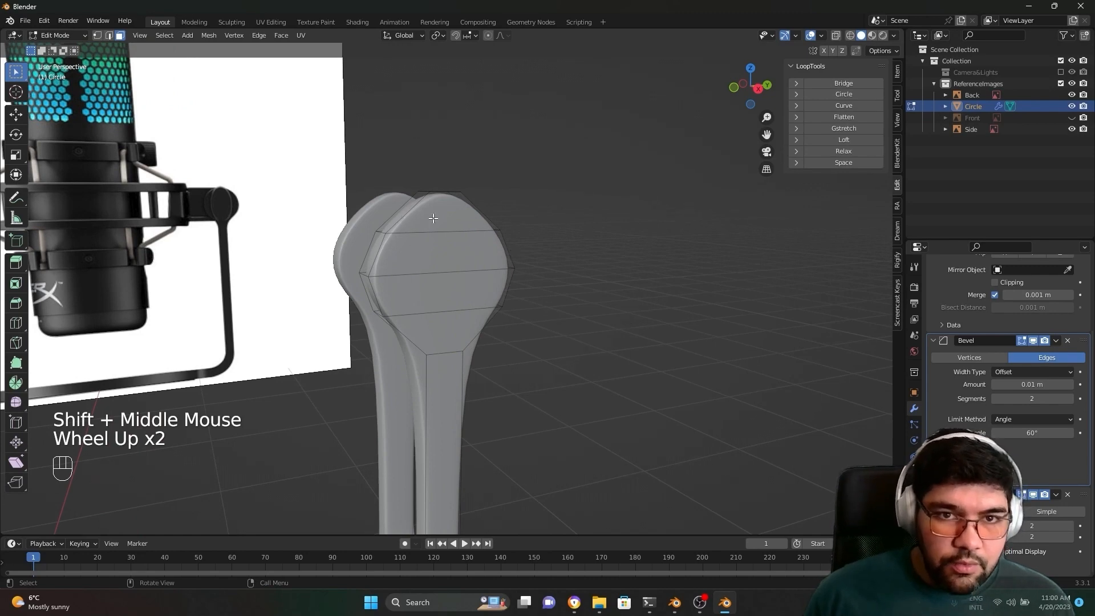
pyautogui.press('Tab')
pyautogui.press('Tab')
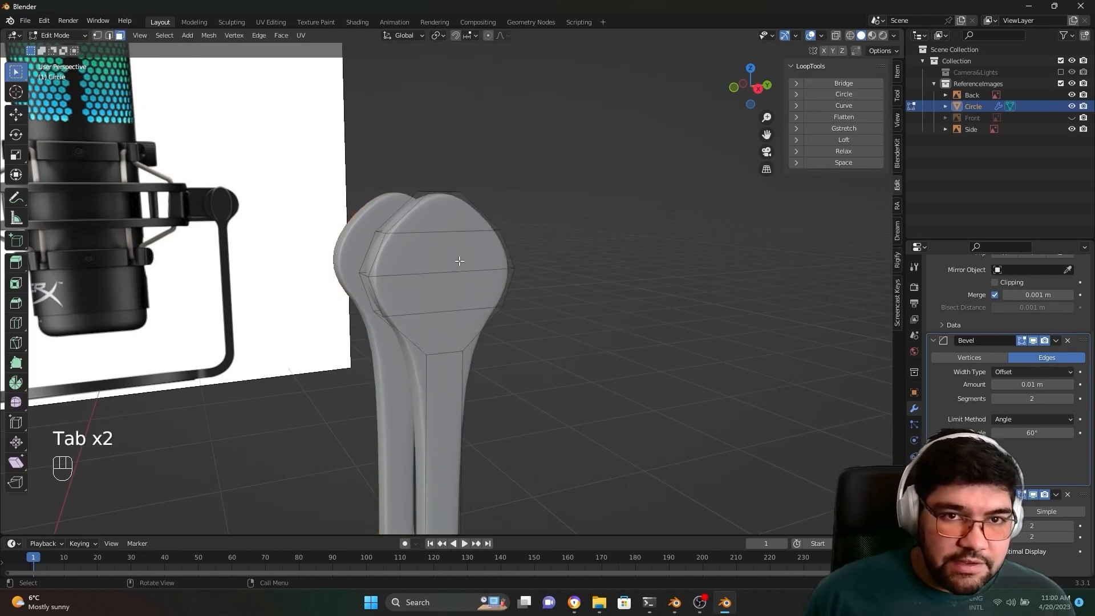
pyautogui.click(439, 215)
pyautogui.moveTo(439, 216); pyautogui.dragTo(442, 227, button='middle')
pyautogui.press('2')
pyautogui.click(429, 220)
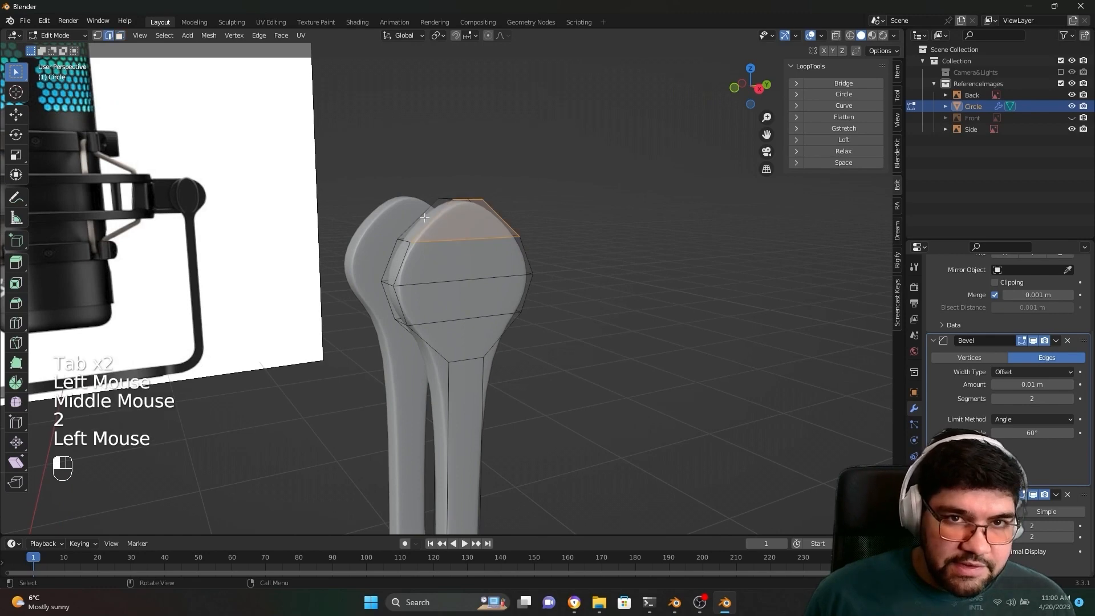
pyautogui.keyDown('alt'); pyautogui.click(455, 272); pyautogui.keyUp('alt')
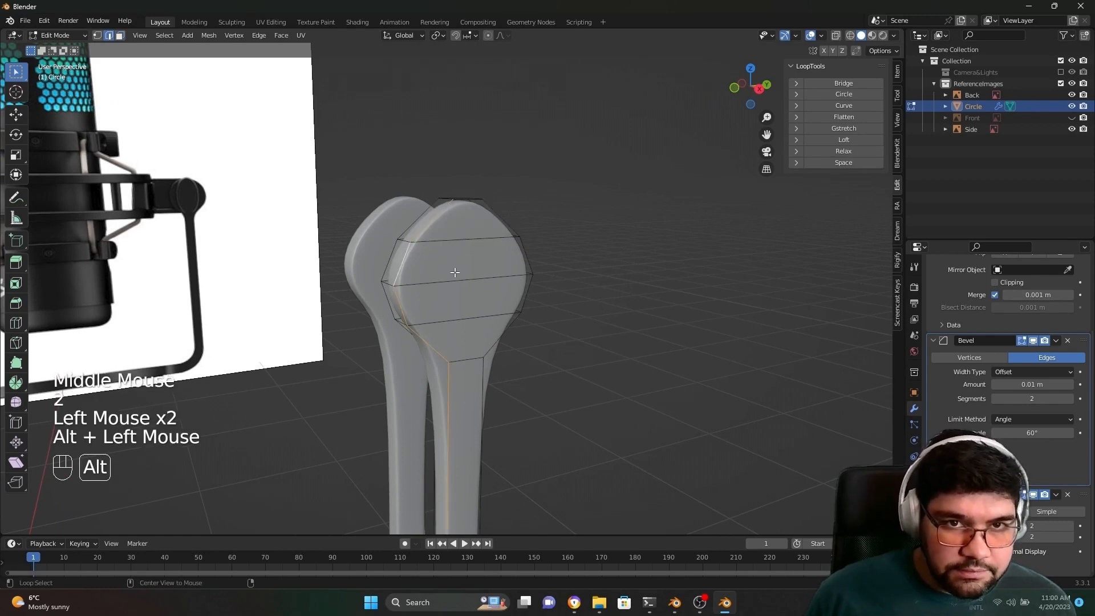
pyautogui.click(446, 294)
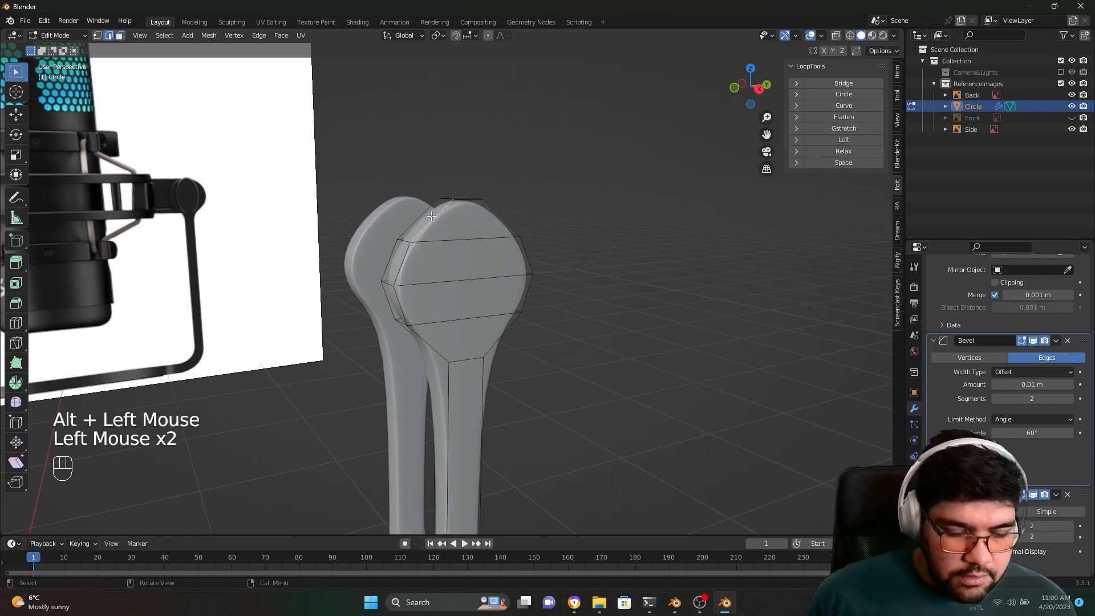
pyautogui.keyDown('shift'); pyautogui.click(408, 266); pyautogui.keyUp('shift')
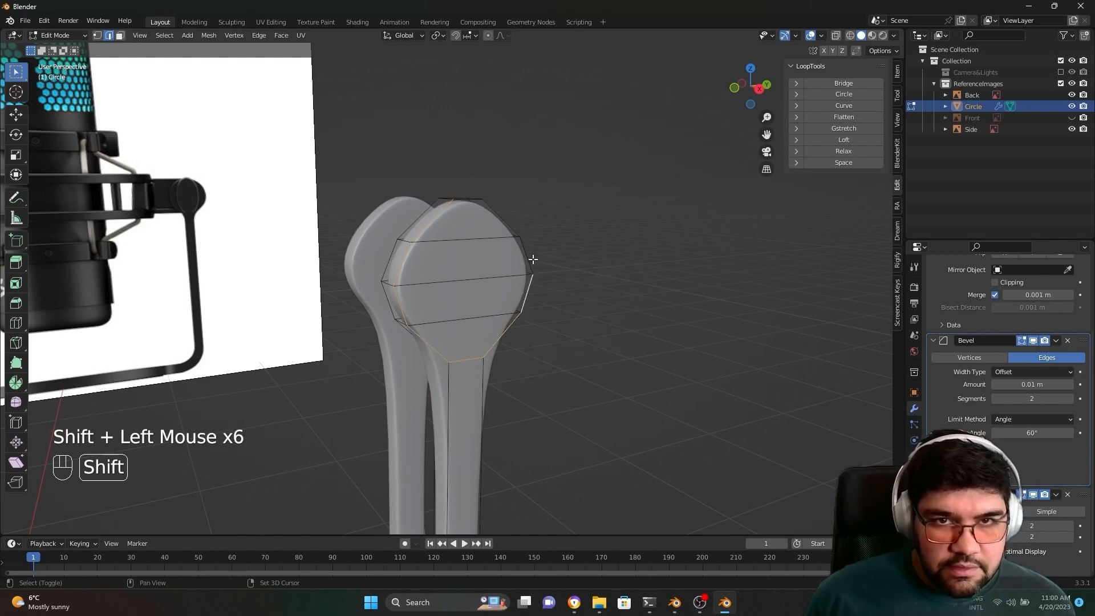
pyautogui.keyDown('shift'); pyautogui.click(472, 201); pyautogui.keyUp('shift')
# Step: Add all the edges around the same knob's inner face to the selection
pyautogui.moveTo(472, 201); pyautogui.dragTo(592, 309, button='middle')
pyautogui.keyDown('shift'); pyautogui.scroll(1, 641, 385); pyautogui.keyUp('shift')
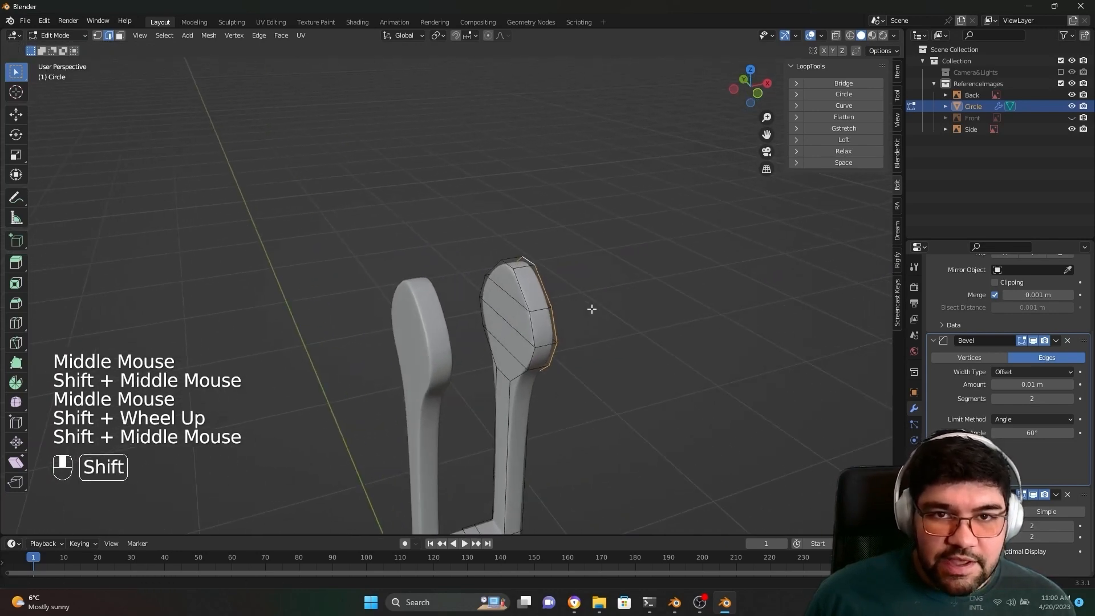
pyautogui.keyDown('shift'); pyautogui.click(526, 330); pyautogui.keyUp('shift')
pyautogui.keyDown('shift'); pyautogui.click(525, 374); pyautogui.keyUp('shift')
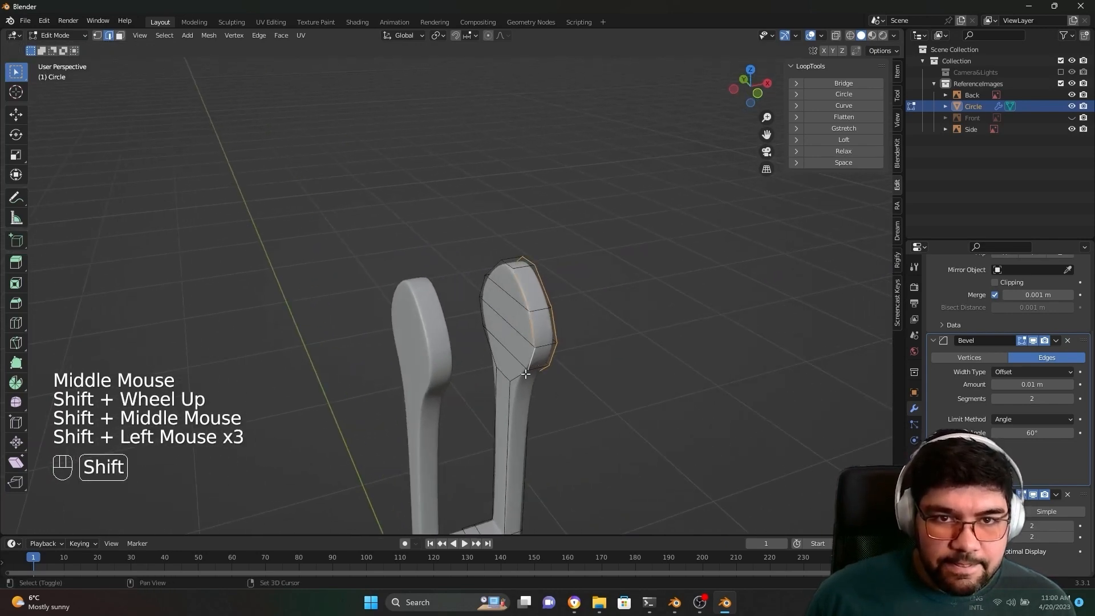
pyautogui.keyDown('shift'); pyautogui.click(504, 376); pyautogui.keyUp('shift')
pyautogui.moveTo(504, 375); pyautogui.dragTo(500, 284, button='middle')
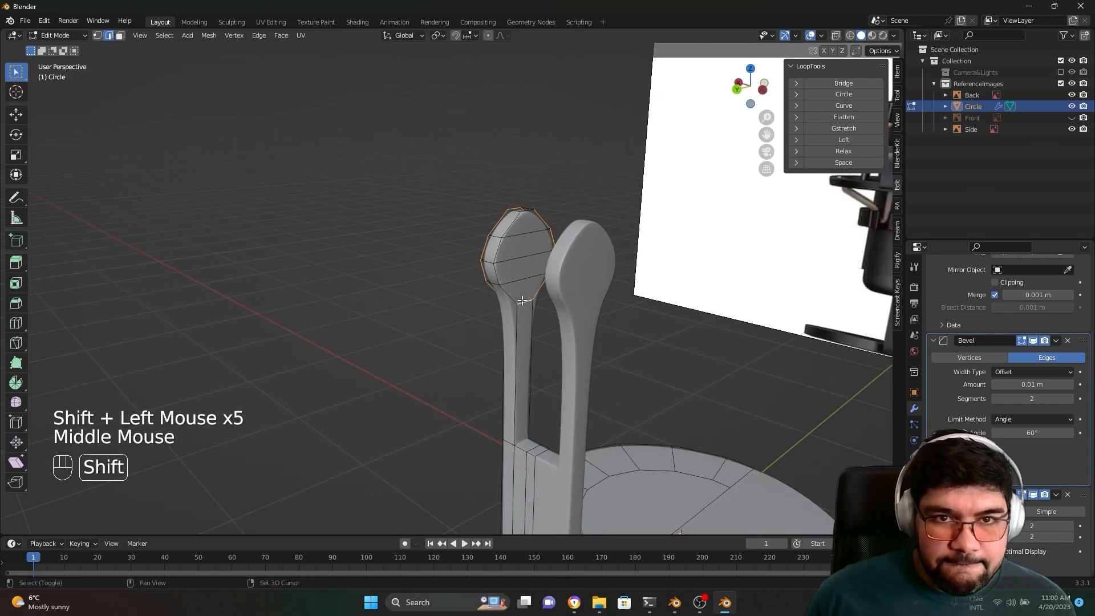
pyautogui.keyDown('shift'); pyautogui.click(500, 283); pyautogui.keyUp('shift')
pyautogui.keyDown('shift'); pyautogui.click(511, 225); pyautogui.keyUp('shift')
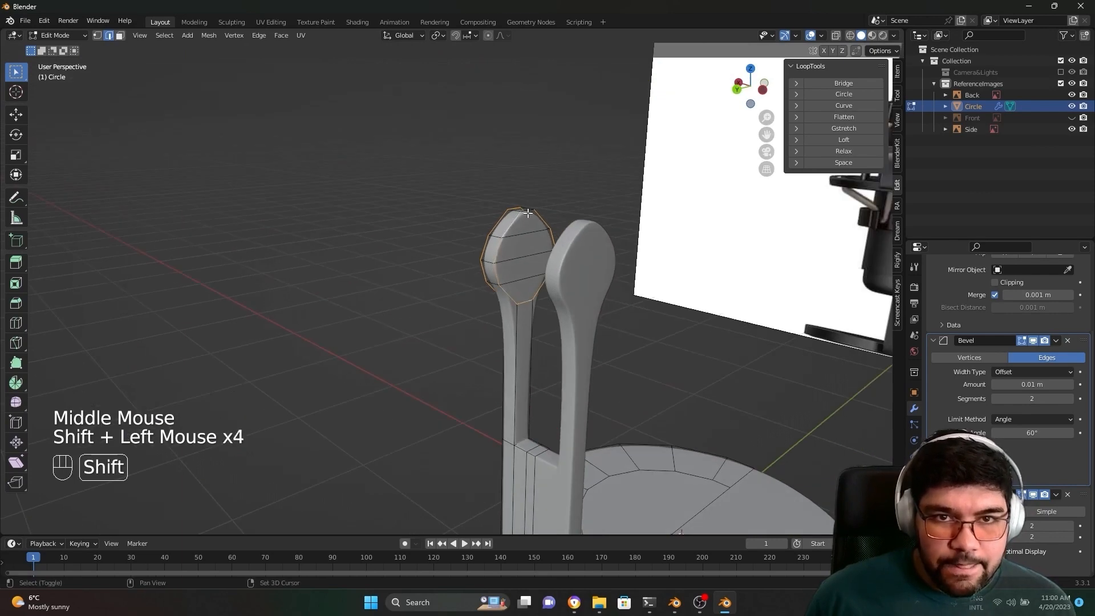
# Step: Reshape both selected knob outlines into circles with LoopTools Circle
pyautogui.moveTo(510, 226); pyautogui.dragTo(590, 388, button='middle')
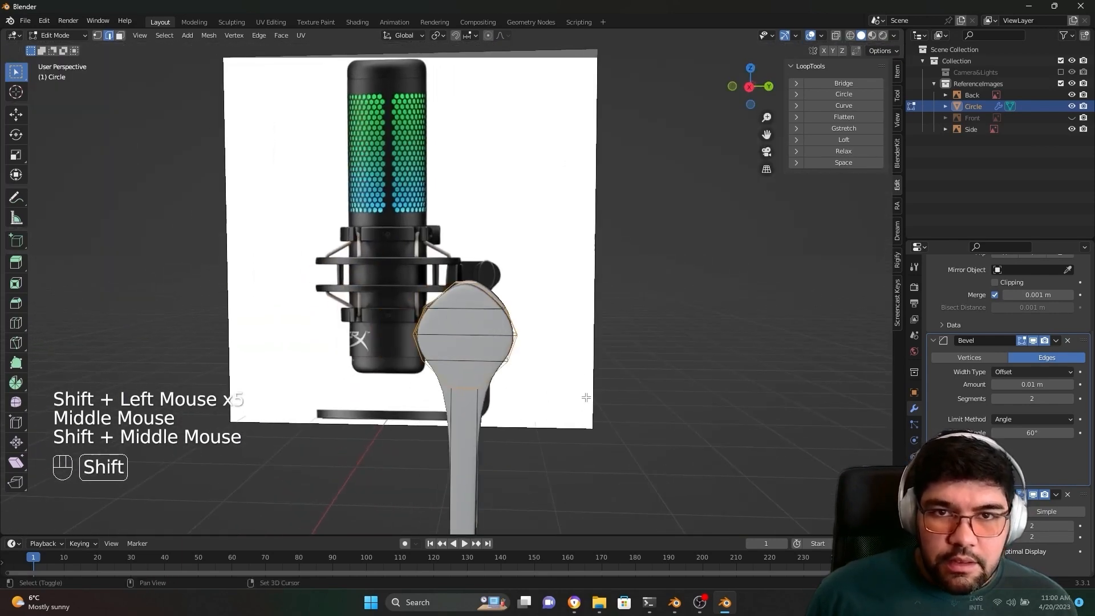
pyautogui.scroll(2, 712, 197)
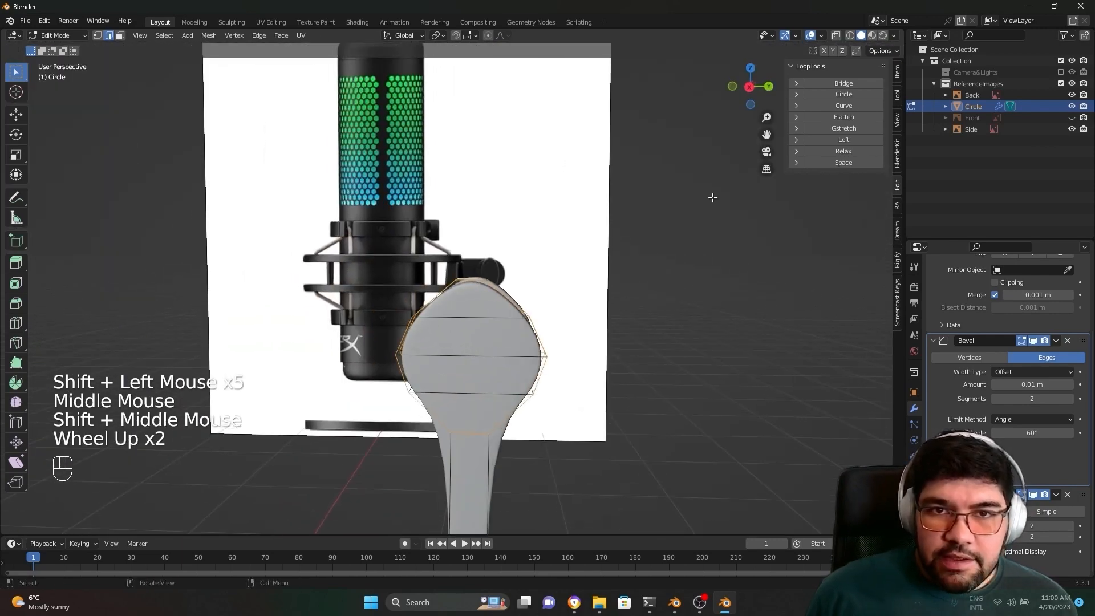
pyautogui.click(846, 94)
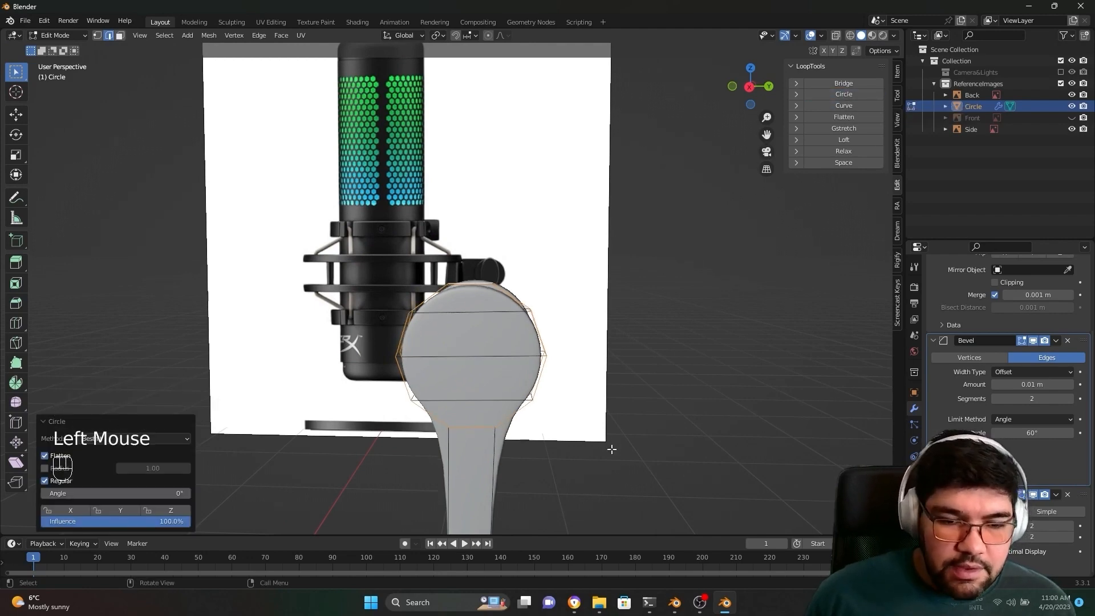
# Step: Return to Object Mode and examine the rounded knobs and their necks up close from both sides
pyautogui.keyDown('shift'); pyautogui.moveTo(612, 450); pyautogui.dragTo(487, 360, button='middle'); pyautogui.keyUp('shift')
pyautogui.scroll(3, 574, 360)
pyautogui.scroll(-3, 573, 359)
pyautogui.scroll(2, 513, 282)
pyautogui.press('Tab')
pyautogui.scroll(1, 445, 325)
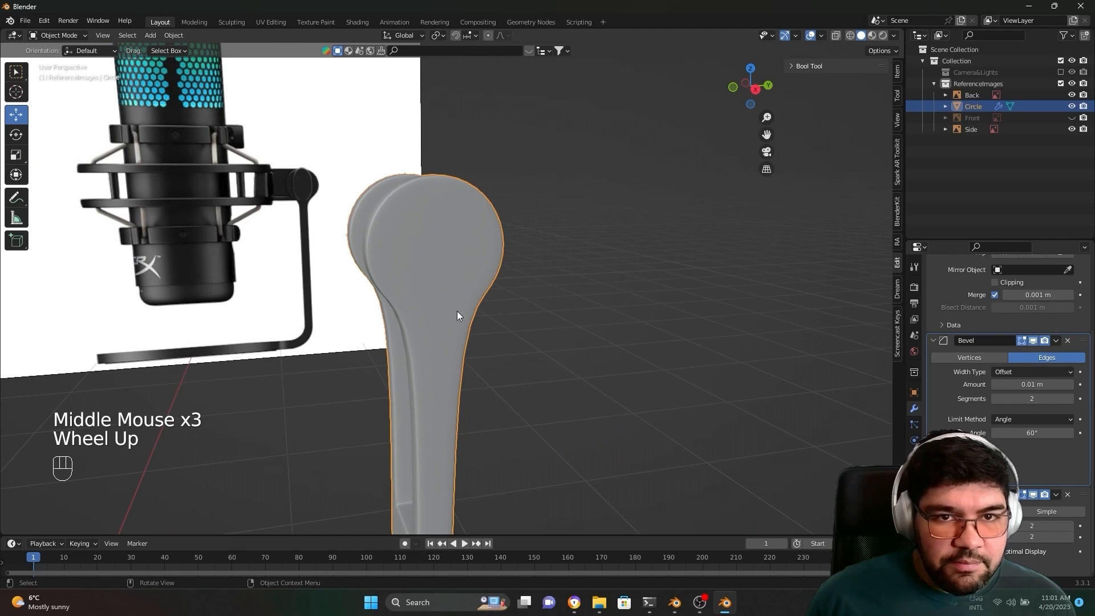
pyautogui.scroll(1, 456, 317)
pyautogui.moveTo(456, 319); pyautogui.dragTo(452, 320, button='middle')
pyautogui.scroll(3, 335, 276)
pyautogui.moveTo(334, 276); pyautogui.dragTo(624, 258, button='middle')
pyautogui.scroll(-1, 114, 307)
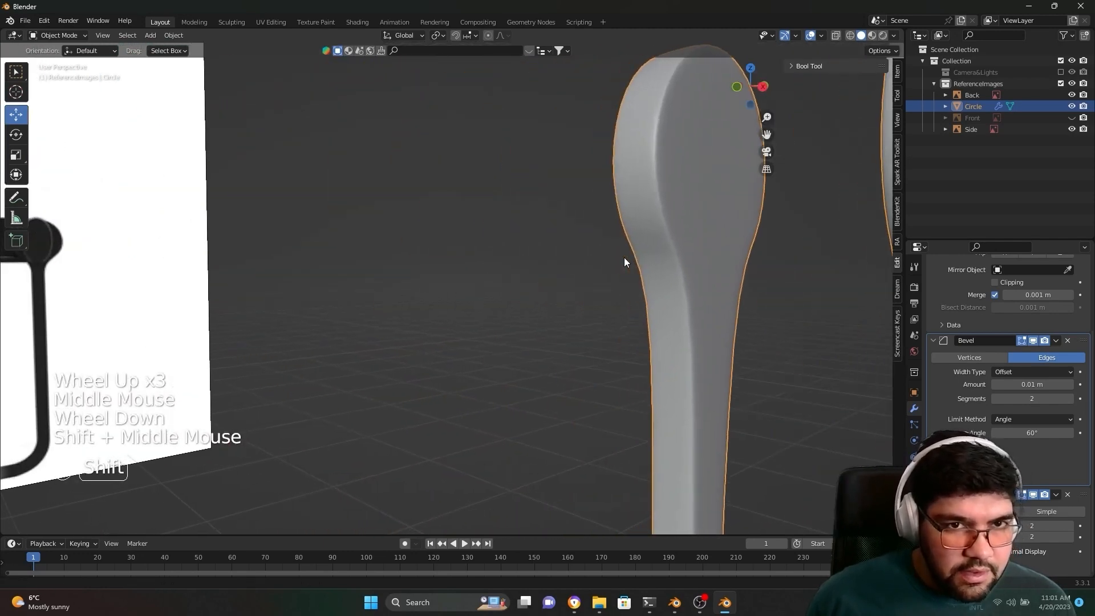
# Step: Select and frame the Side reference image, and compare its stand with the modelled one
pyautogui.click(24, 284)
pyautogui.press('KP_Decimal')
pyautogui.scroll(2, 433, 344)
pyautogui.scroll(-2, 433, 344)
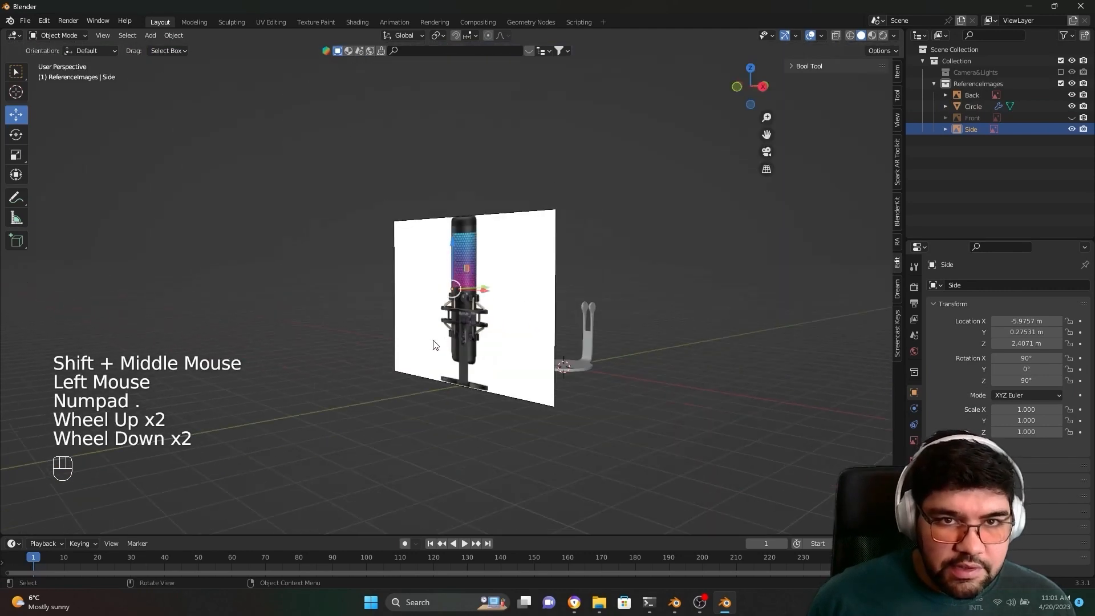
pyautogui.scroll(1, 433, 344)
pyautogui.moveTo(434, 344); pyautogui.dragTo(627, 368, button='middle')
pyautogui.scroll(5, 429, 345)
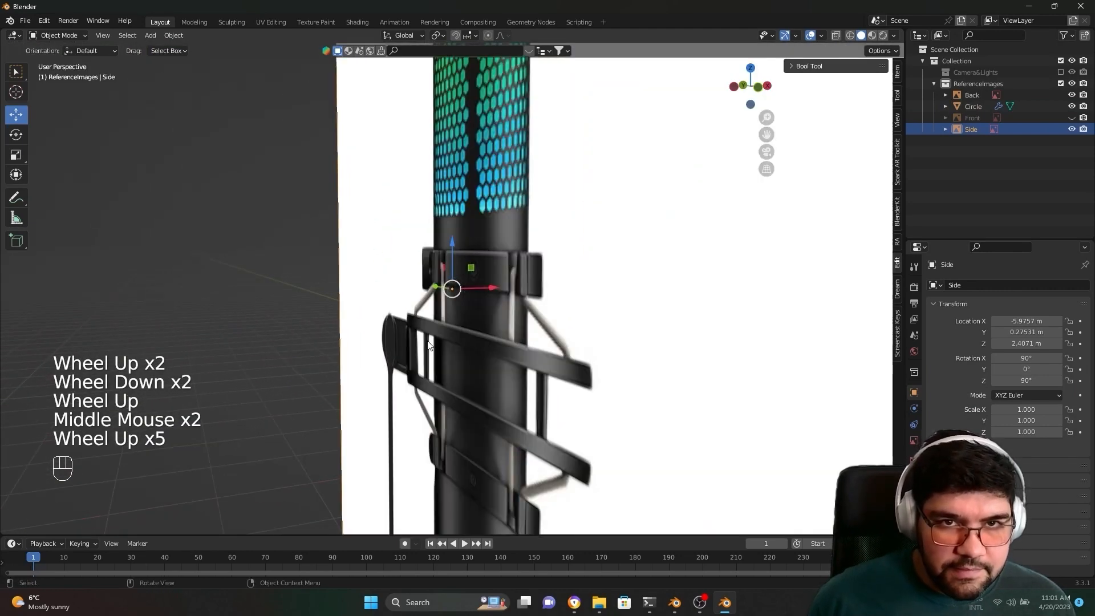
pyautogui.moveTo(429, 345); pyautogui.dragTo(342, 390, button='middle')
pyautogui.scroll(-2, 215, 450)
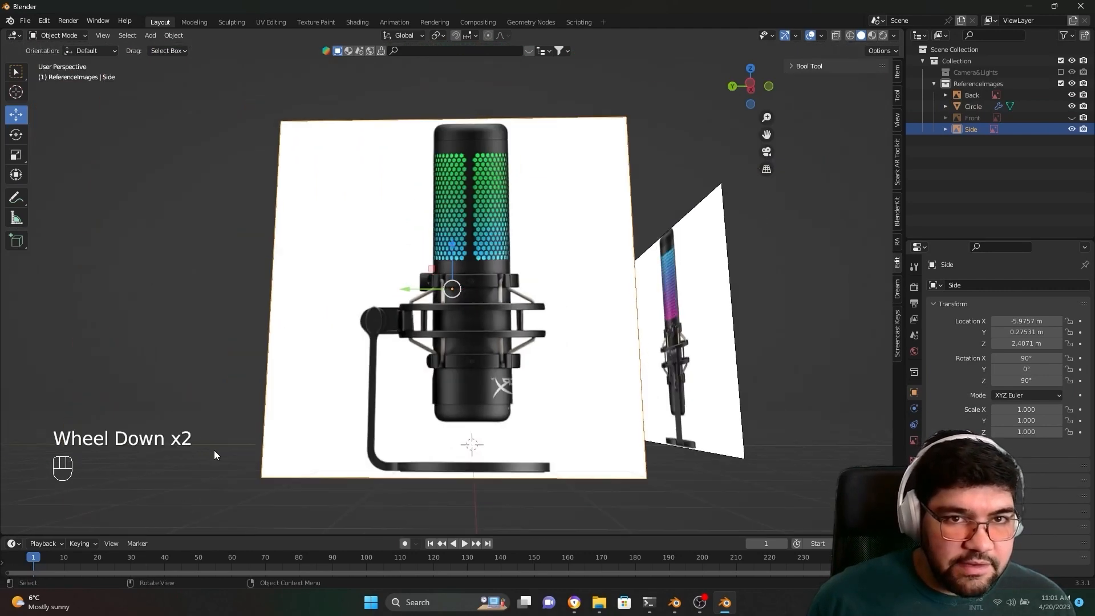
pyautogui.moveTo(215, 450); pyautogui.dragTo(422, 422, button='middle')
pyautogui.scroll(2, 406, 462)
pyautogui.scroll(-1, 422, 422)
pyautogui.moveTo(422, 422); pyautogui.dragTo(565, 349, button='middle')
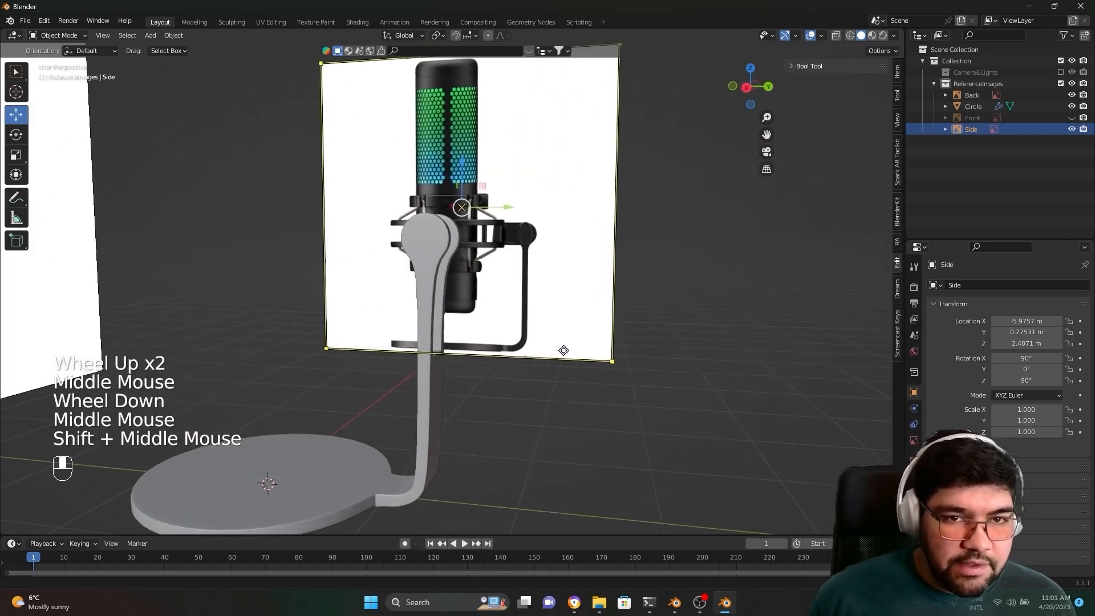
# Step: In Edit Mode on the stand, add one loop cut around the editable fork arm just below its knob, with a slide factor of -0.931
pyautogui.press('Tab')
pyautogui.click(436, 306)
pyautogui.press('Tab')
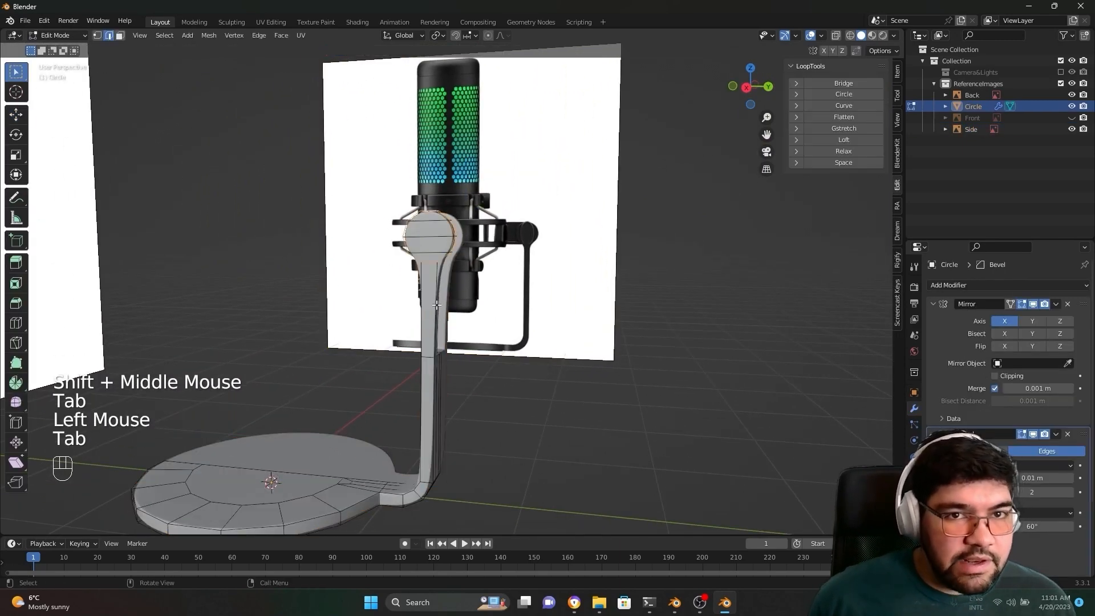
pyautogui.scroll(1, 437, 304)
pyautogui.scroll(1, 436, 304)
pyautogui.scroll(-1, 436, 304)
pyautogui.moveTo(436, 305); pyautogui.dragTo(563, 342, button='middle')
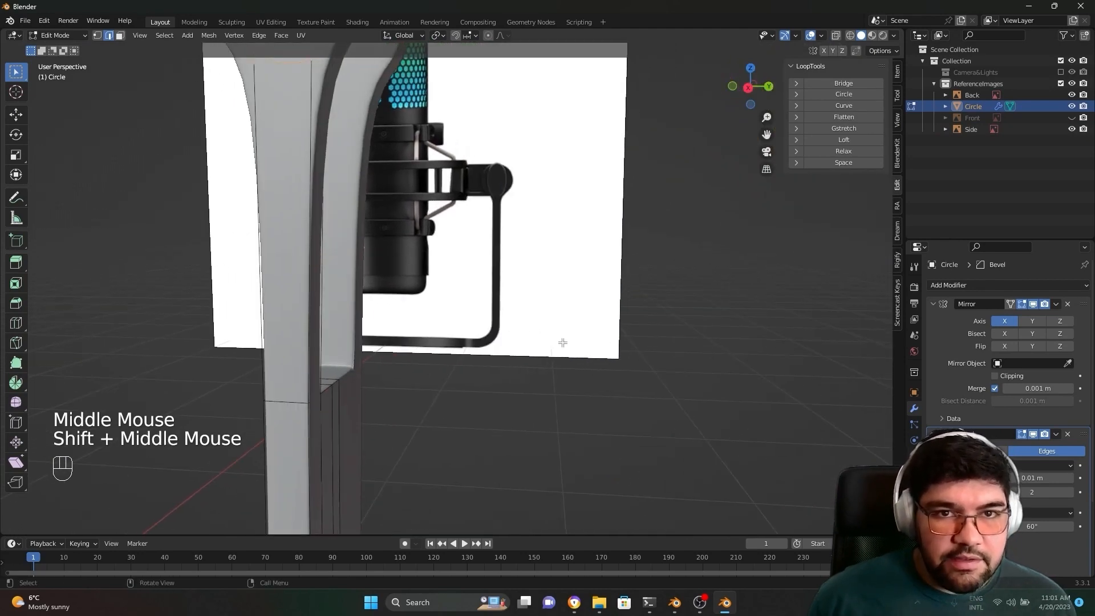
pyautogui.press('KP_Decimal')
pyautogui.scroll(-2, 353, 229)
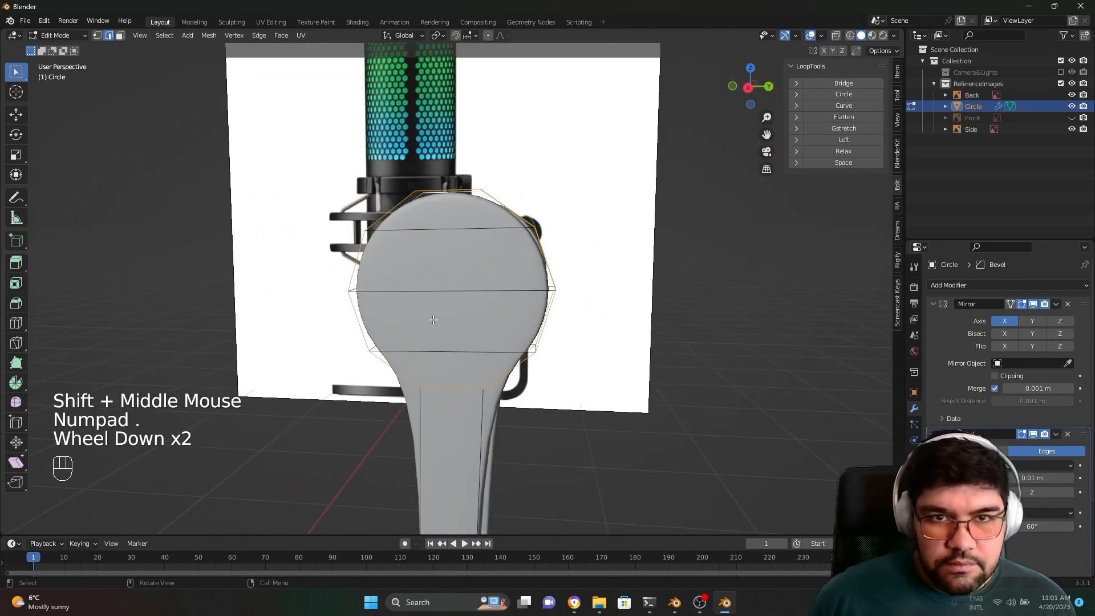
pyautogui.moveTo(353, 228); pyautogui.dragTo(501, 403, button='middle')
pyautogui.scroll(-2, 476, 403)
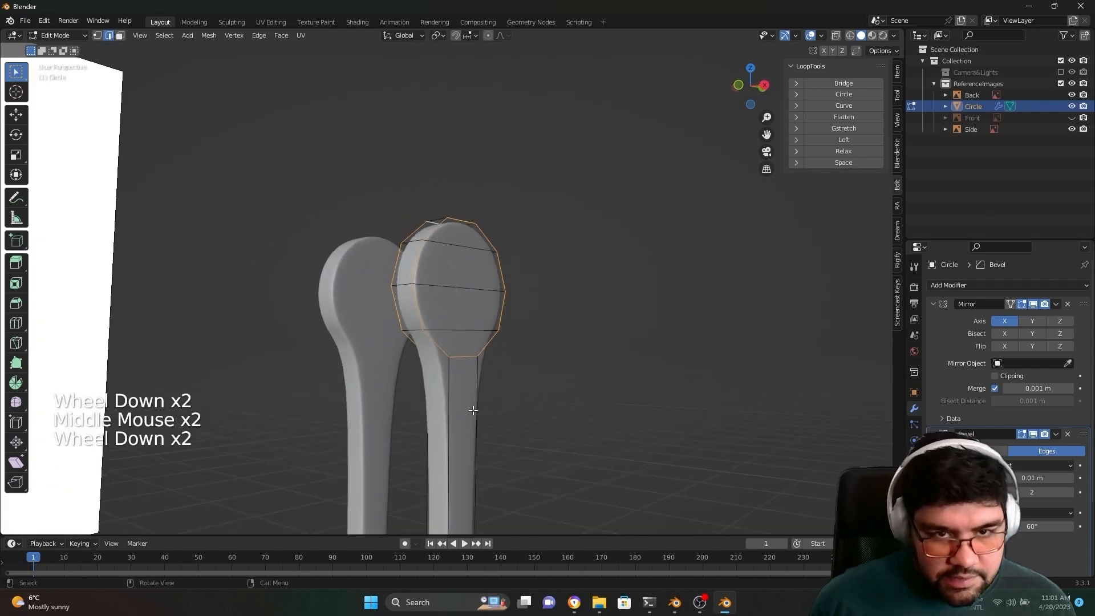
pyautogui.hotkey('ctrl', 'r')
pyautogui.click(465, 407)
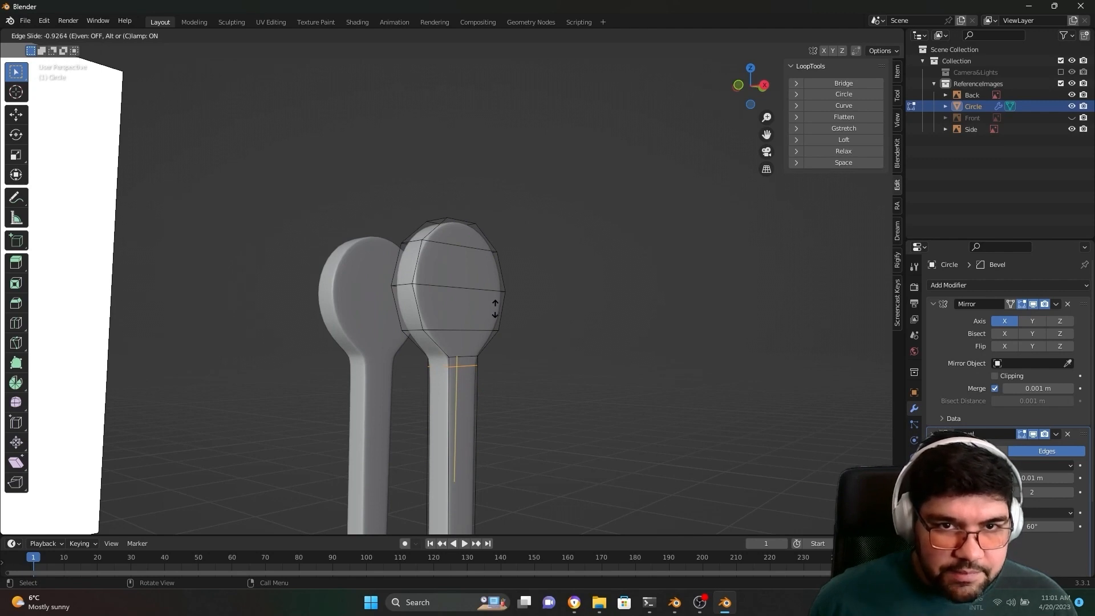
pyautogui.click(496, 307)
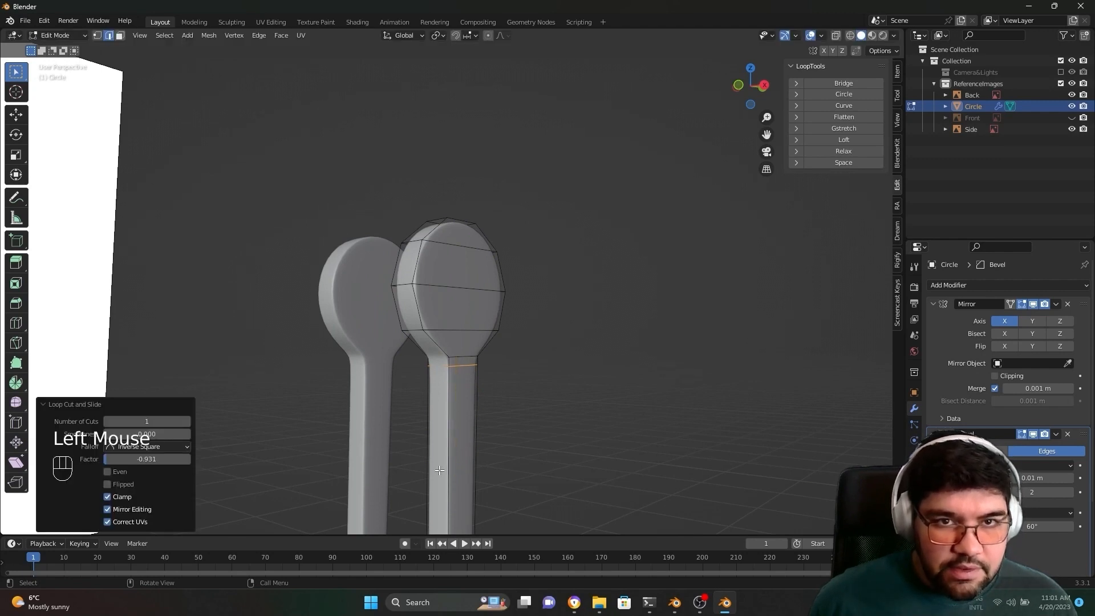
# Step: Examine how the new loop sharpens the knob's neck and compare the whole stand with the side reference
pyautogui.scroll(-1, 439, 471)
pyautogui.moveTo(439, 470); pyautogui.dragTo(418, 457, button='middle')
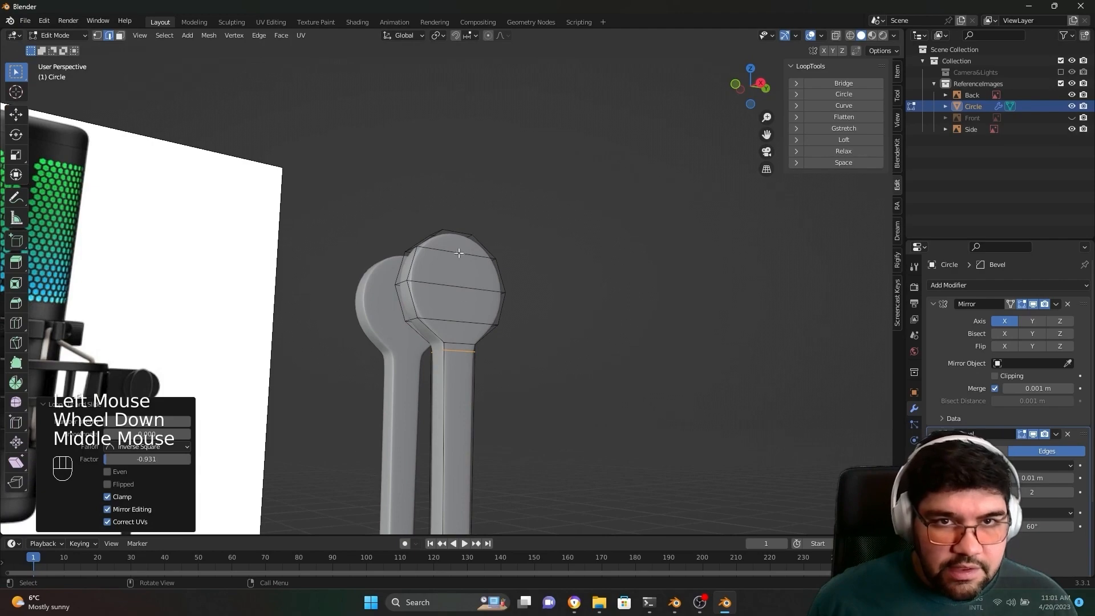
pyautogui.moveTo(462, 335); pyautogui.dragTo(335, 488, button='middle')
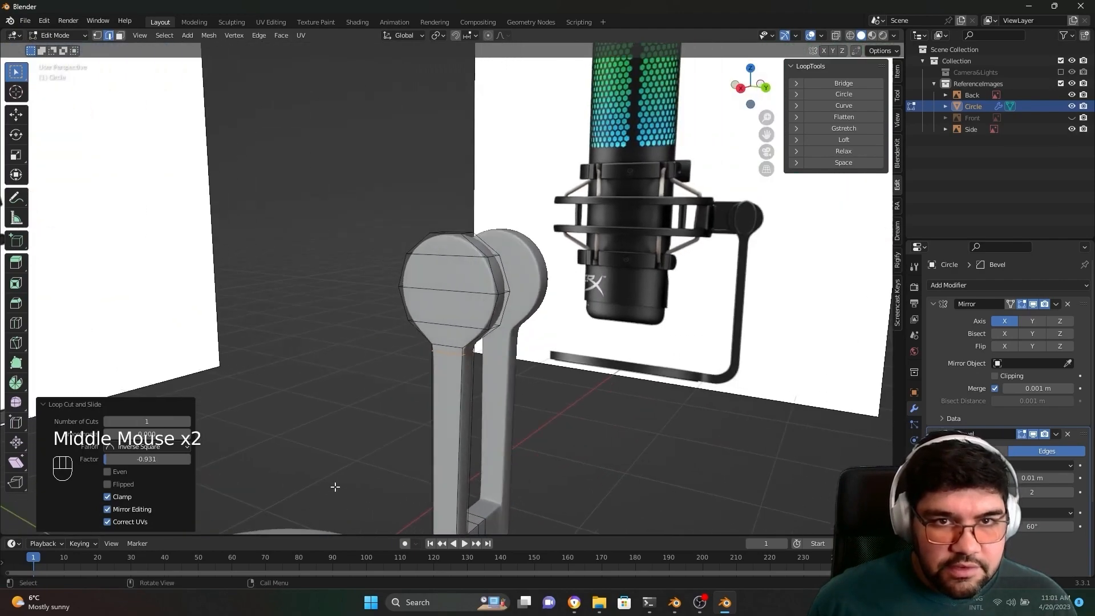
pyautogui.scroll(-1, 431, 466)
pyautogui.scroll(-3, 431, 466)
pyautogui.moveTo(432, 466); pyautogui.dragTo(465, 476, button='middle')
pyautogui.scroll(-3, 422, 440)
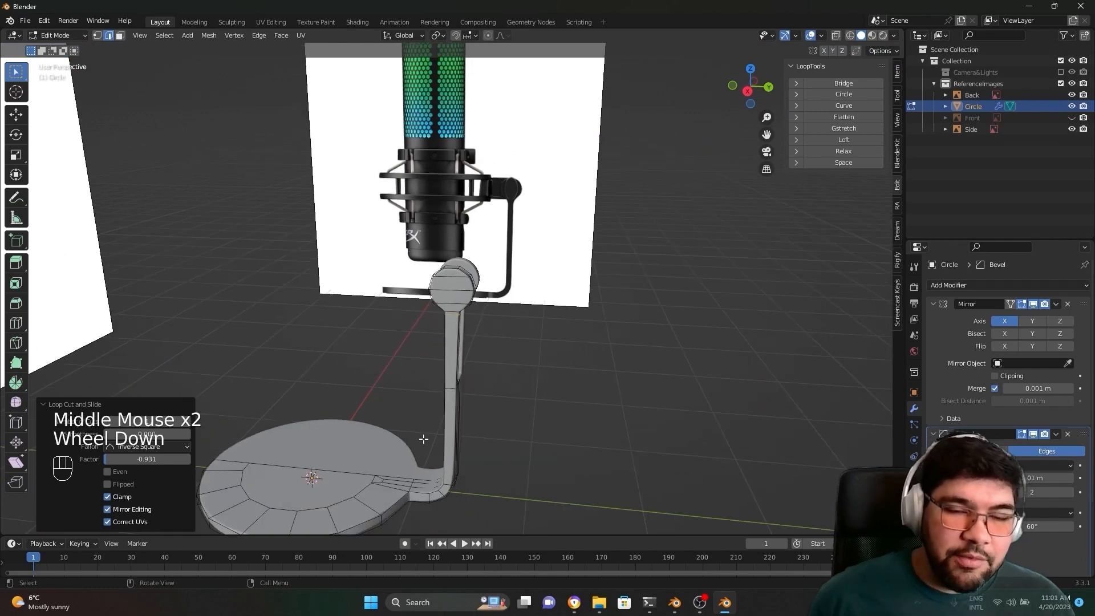
pyautogui.moveTo(425, 442); pyautogui.dragTo(442, 310, button='middle')
pyautogui.scroll(2, 484, 443)
pyautogui.scroll(2, 495, 313)
pyautogui.scroll(-2, 495, 312)
pyautogui.scroll(1, 442, 309)
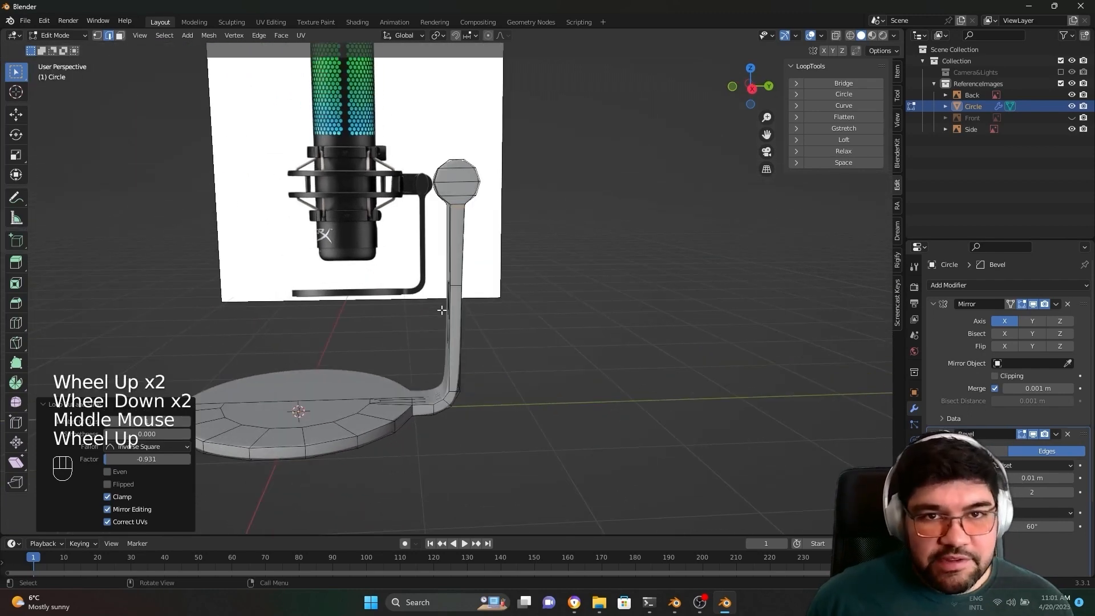
# Step: Inspect the knob, its neck and the fork arms up close for shape and shading
pyautogui.keyDown('shift'); pyautogui.moveTo(497, 228); pyautogui.dragTo(472, 280, button='middle'); pyautogui.keyUp('shift')
pyautogui.keyDown('shift'); pyautogui.scroll(1, 499, 301); pyautogui.keyUp('shift')
pyautogui.scroll(2, 499, 302)
pyautogui.scroll(2, 499, 302)
pyautogui.scroll(-2, 500, 301)
pyautogui.scroll(3, 493, 313)
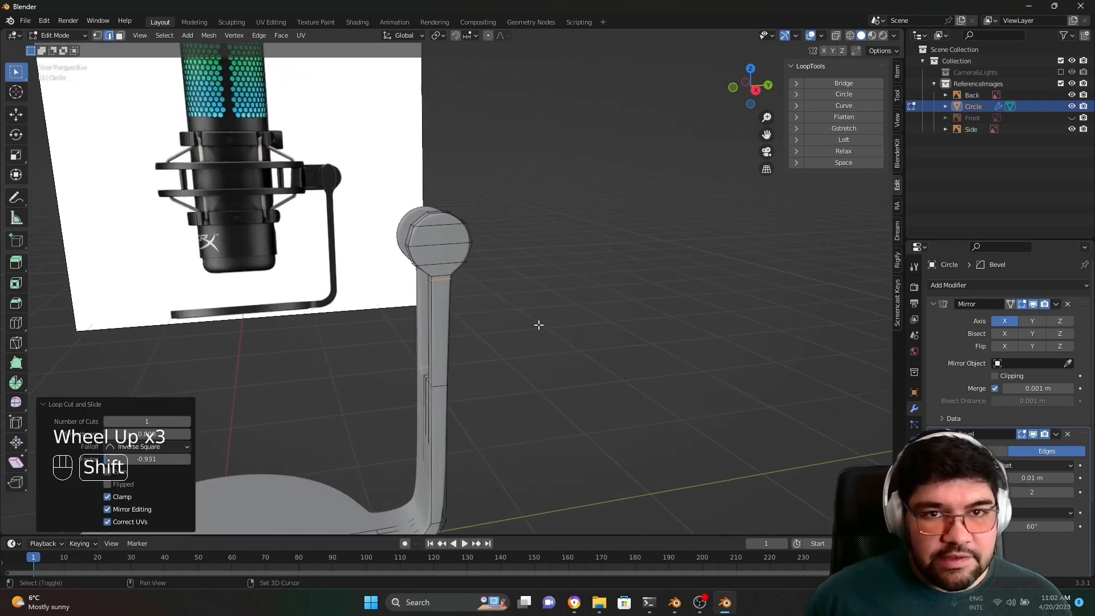
pyautogui.keyDown('shift'); pyautogui.moveTo(376, 312); pyautogui.dragTo(422, 316, button='middle'); pyautogui.keyUp('shift')
pyautogui.scroll(3, 422, 316)
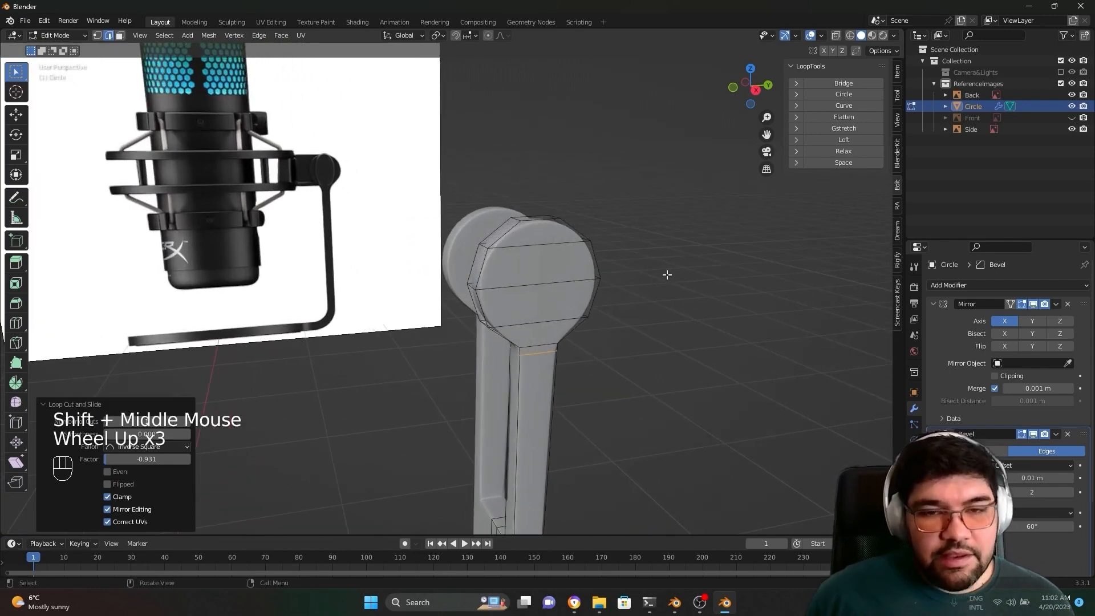
pyautogui.keyDown('shift'); pyautogui.moveTo(650, 302); pyautogui.dragTo(517, 293, button='middle'); pyautogui.keyUp('shift')
pyautogui.scroll(1, 587, 333)
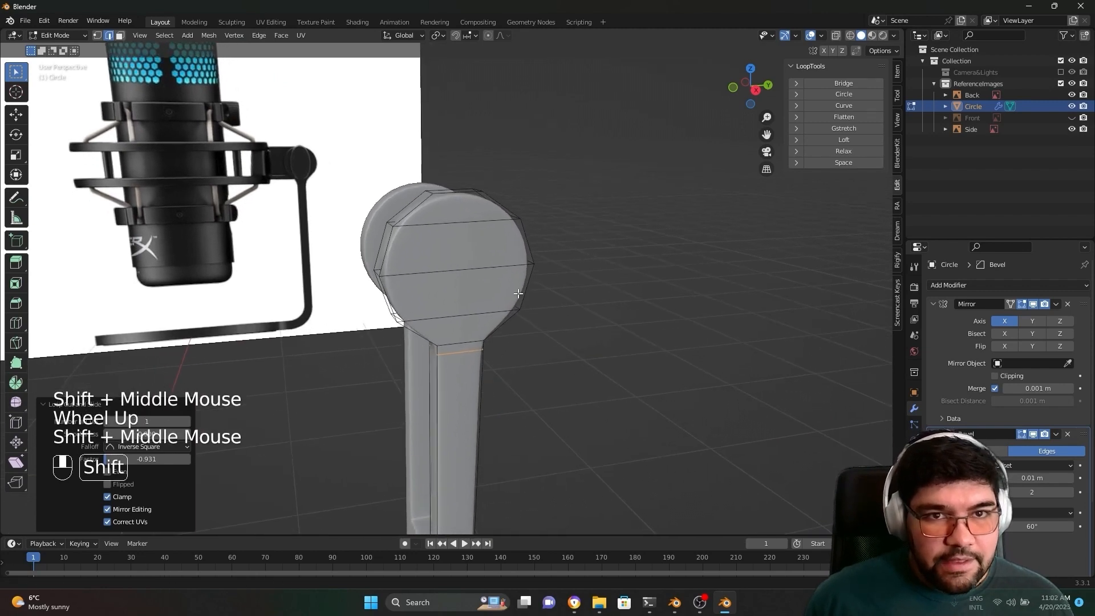
pyautogui.scroll(-5, 518, 293)
pyautogui.moveTo(466, 412); pyautogui.dragTo(521, 405, button='middle')
pyautogui.scroll(3, 451, 357)
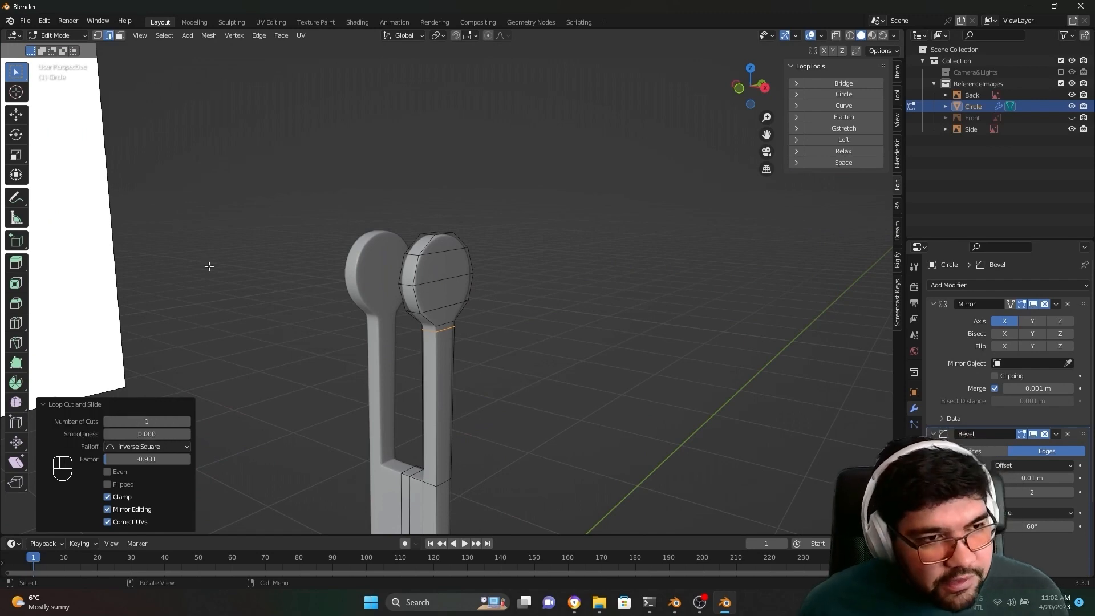
# Step: Leave Edit Mode, select the Side reference image and examine its knob joint up close
pyautogui.scroll(-2, 190, 276)
pyautogui.moveTo(190, 276); pyautogui.dragTo(476, 297, button='middle')
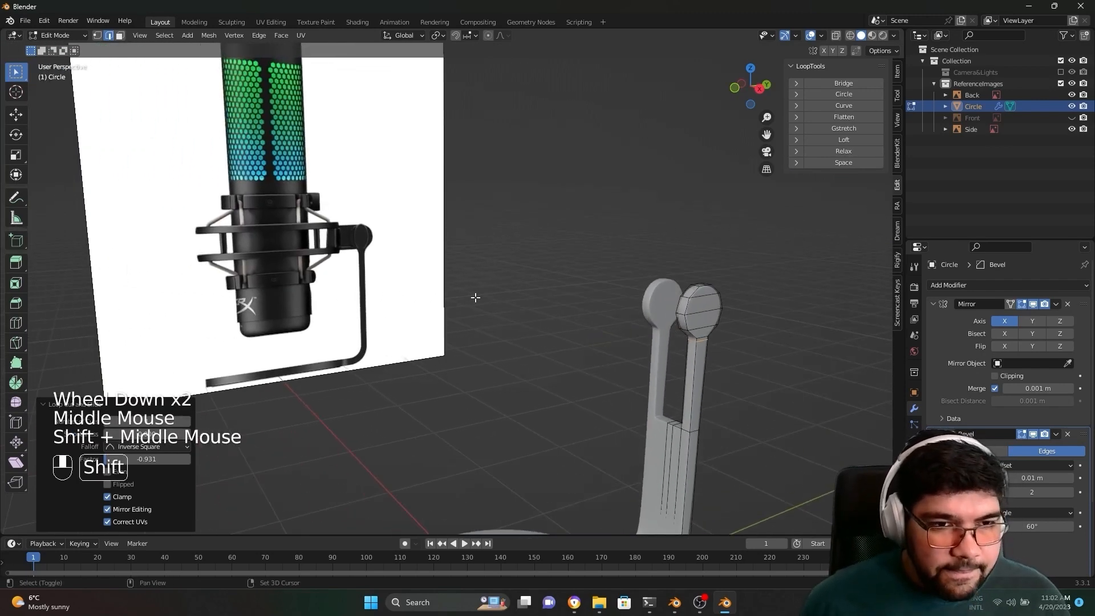
pyautogui.scroll(-1, 476, 297)
pyautogui.scroll(4, 285, 236)
pyautogui.click(295, 217)
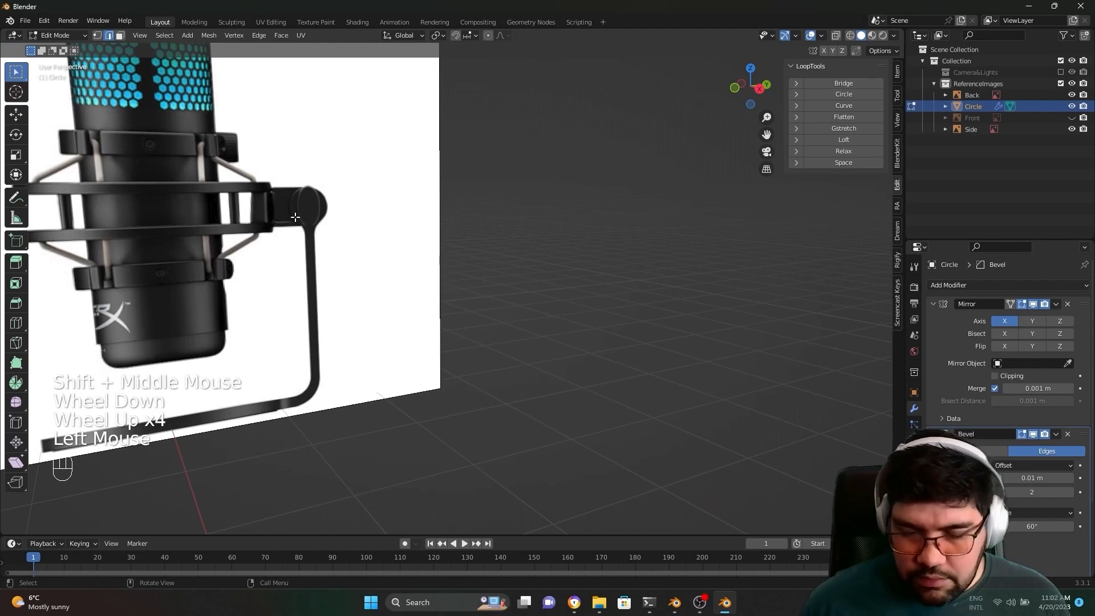
pyautogui.press('KP_Decimal')
pyautogui.press('Tab')
pyautogui.click(292, 214)
pyautogui.press('KP_Decimal')
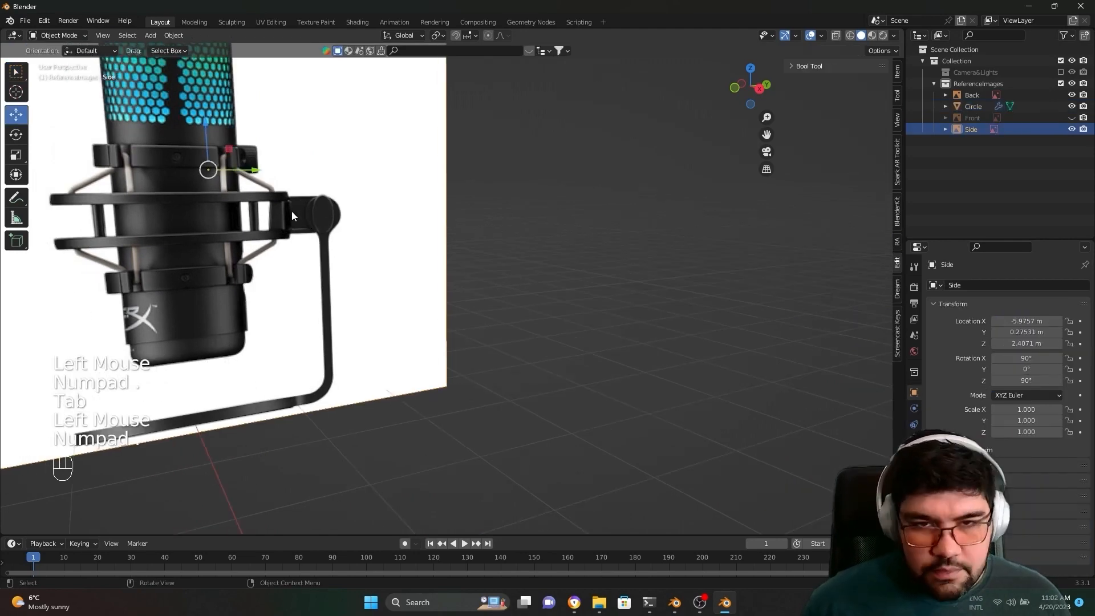
pyautogui.scroll(6, 406, 259)
pyautogui.keyDown('shift'); pyautogui.moveTo(547, 367); pyautogui.dragTo(443, 297, button='middle'); pyautogui.keyUp('shift')
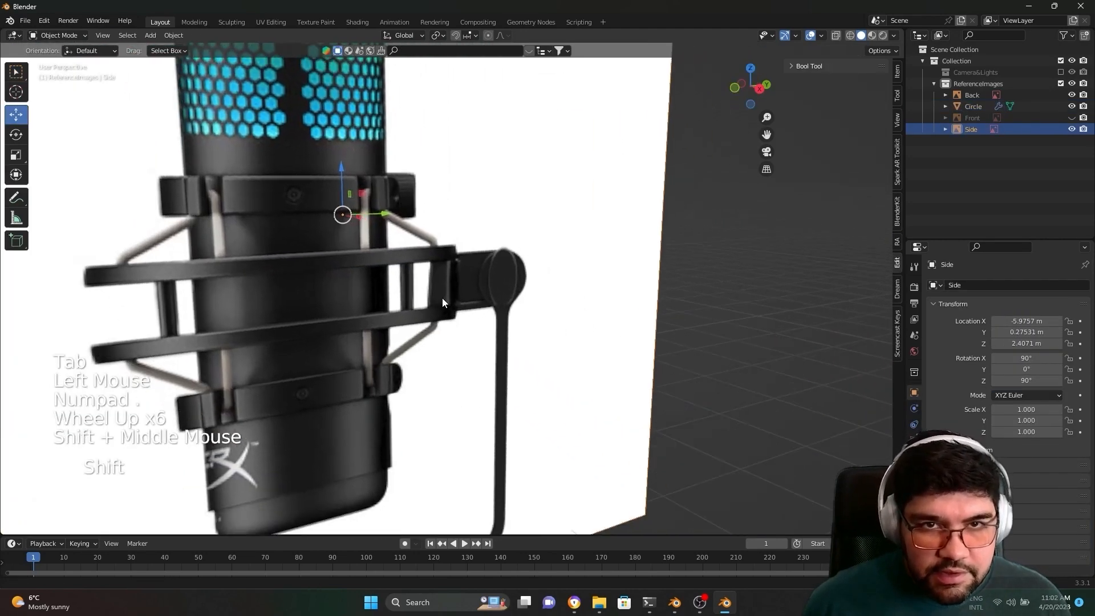
pyautogui.scroll(3, 442, 298)
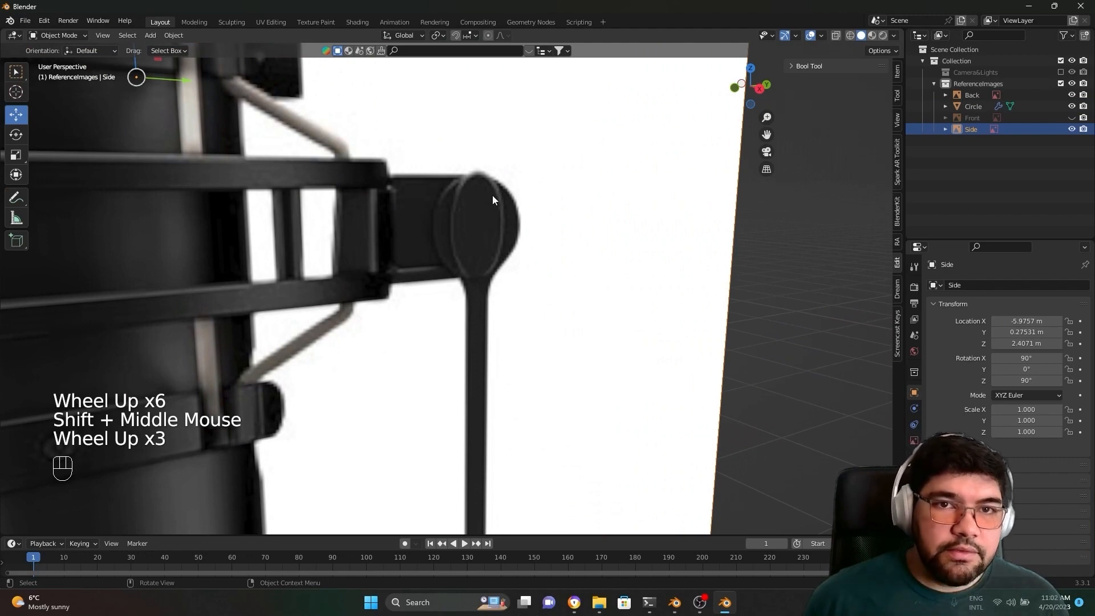
# Step: Examine the modelled fork arms and the inner faces of both knobs in Object Mode
pyautogui.scroll(-4, 467, 295)
pyautogui.moveTo(464, 299); pyautogui.dragTo(410, 277, button='middle')
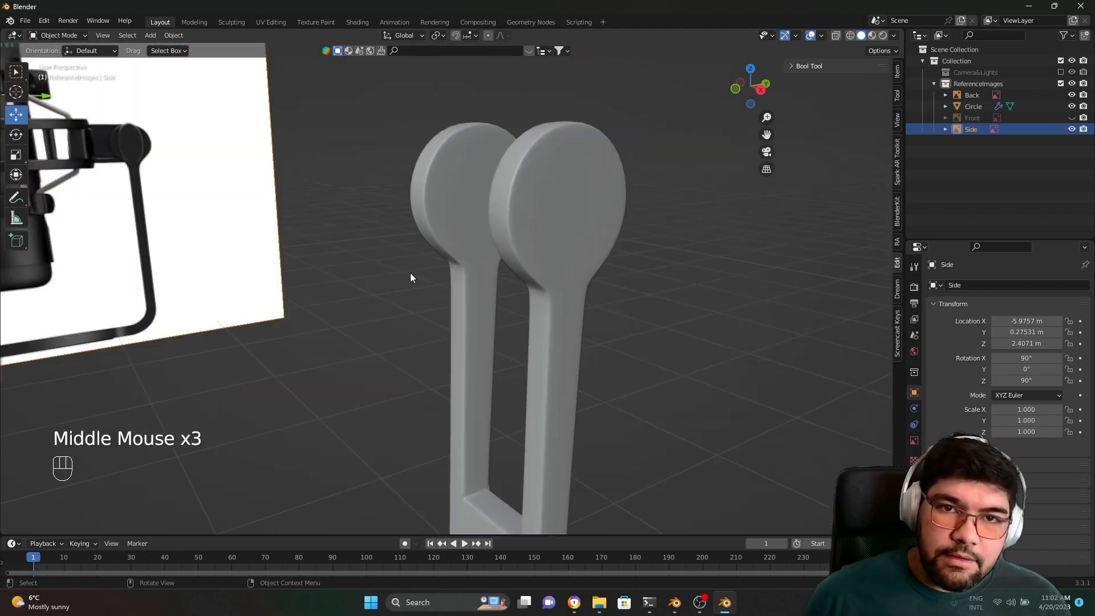
pyautogui.scroll(-2, 464, 293)
pyautogui.moveTo(479, 308); pyautogui.dragTo(537, 308, button='middle')
pyautogui.scroll(1, 523, 302)
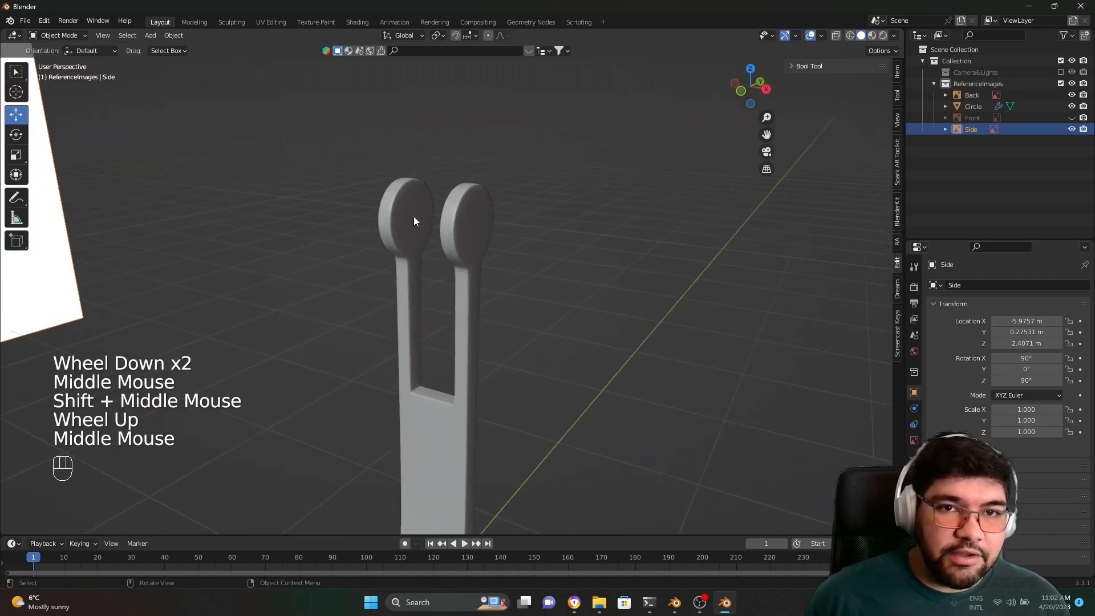
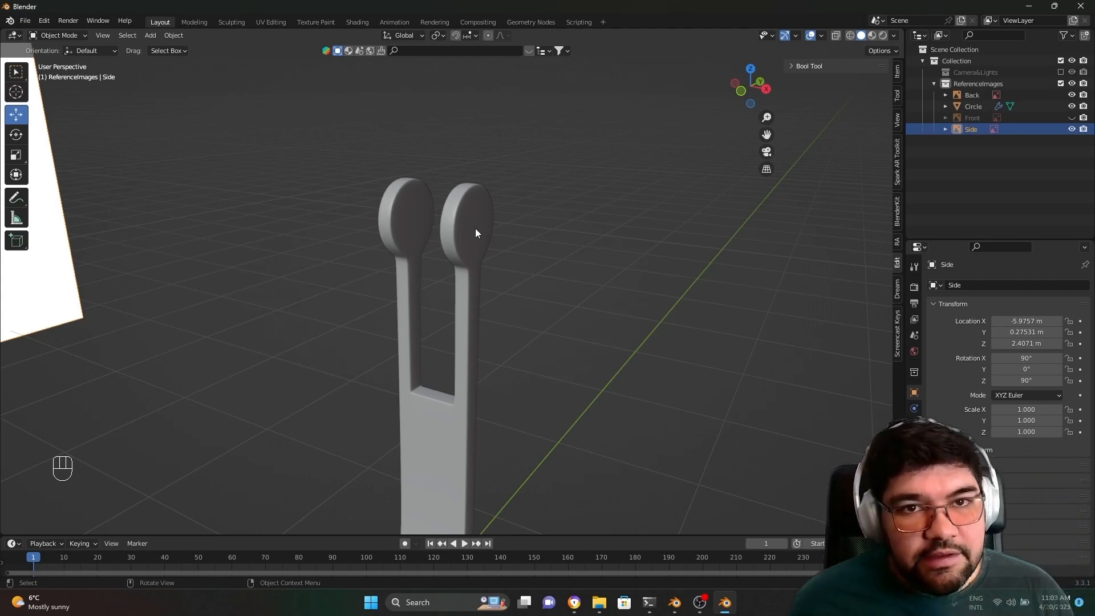
pyautogui.scroll(-3, 474, 227)
pyautogui.moveTo(474, 228); pyautogui.dragTo(467, 225, button='middle')
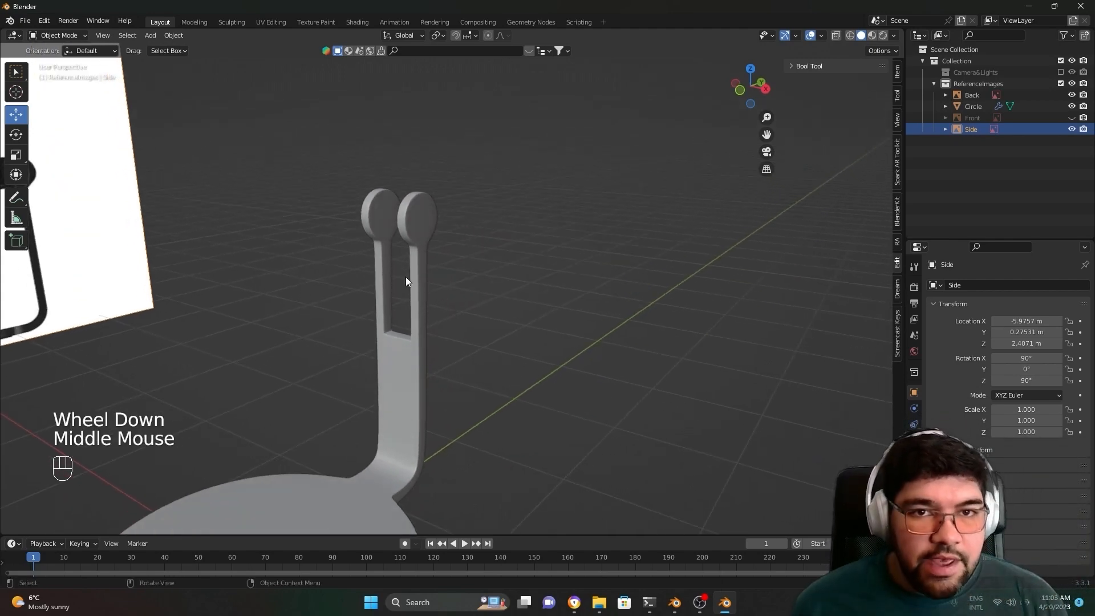
pyautogui.scroll(2, 356, 281)
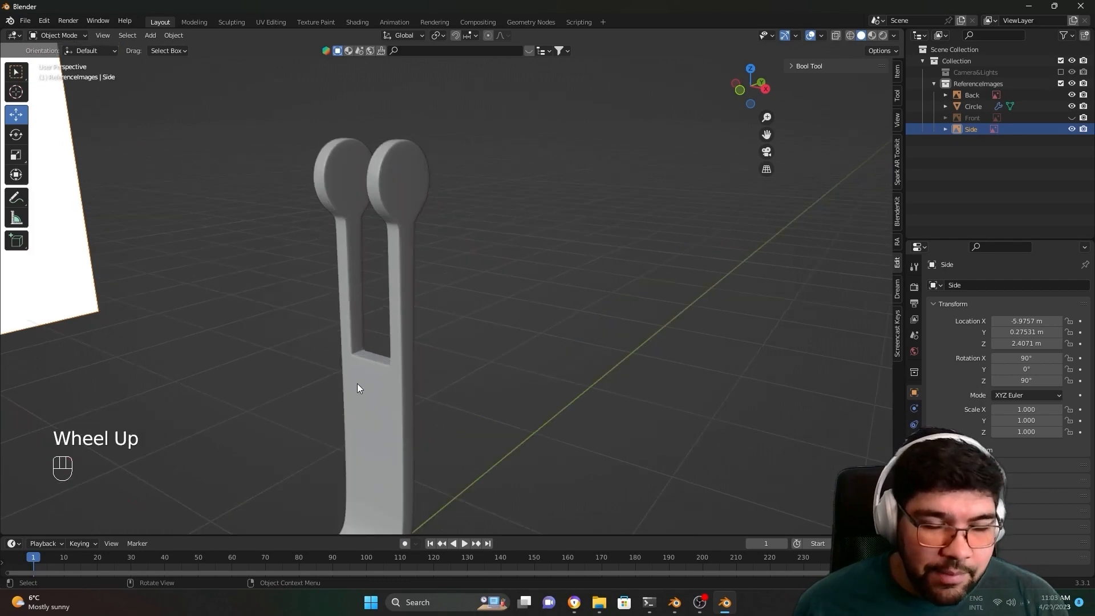
pyautogui.scroll(-2, 371, 342)
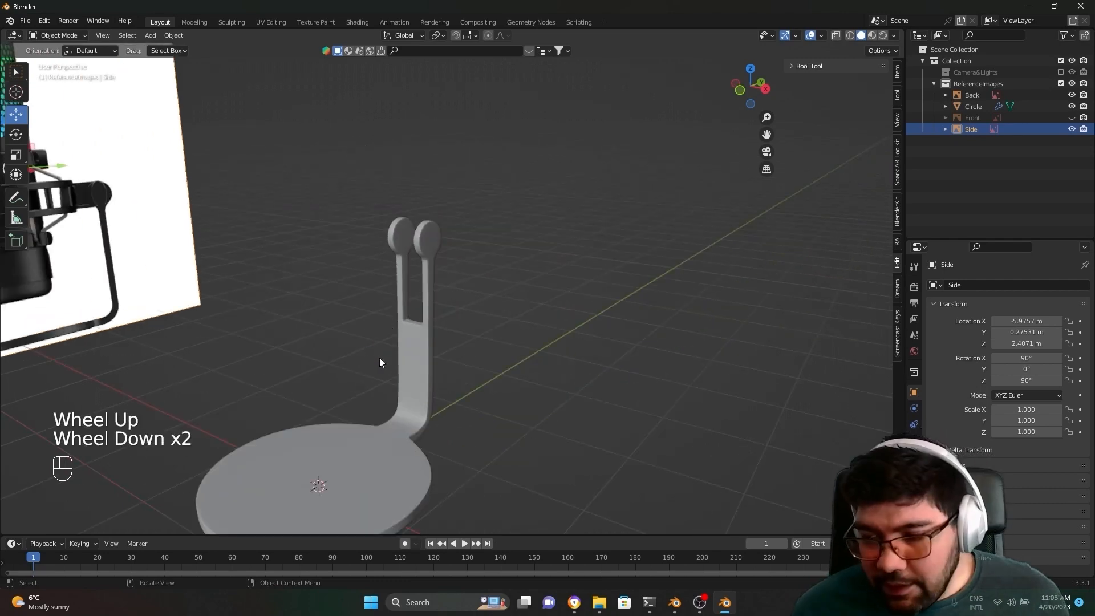
# Step: Examine the round base and the bend where it joins the arm, including its mesh in Edit Mode
pyautogui.keyDown('shift'); pyautogui.moveTo(413, 474); pyautogui.dragTo(413, 398, button='middle'); pyautogui.keyUp('shift')
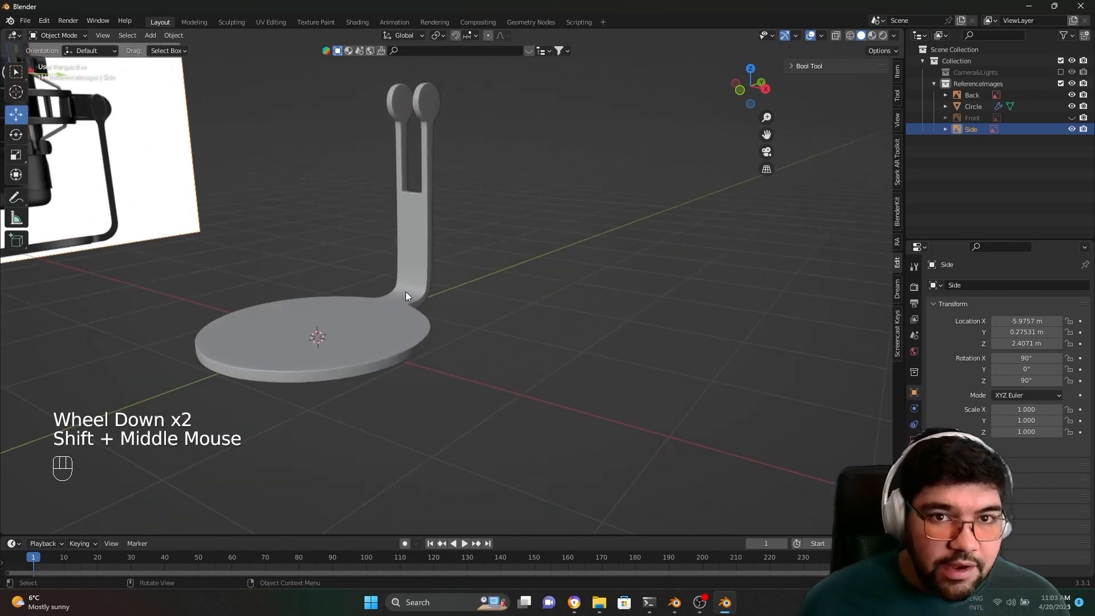
pyautogui.scroll(2, 403, 291)
pyautogui.moveTo(404, 292)
pyautogui.mouseDown(button='middle')
pyautogui.moveTo(240, 342)
pyautogui.moveTo(404, 287)
pyautogui.mouseUp(button='middle')
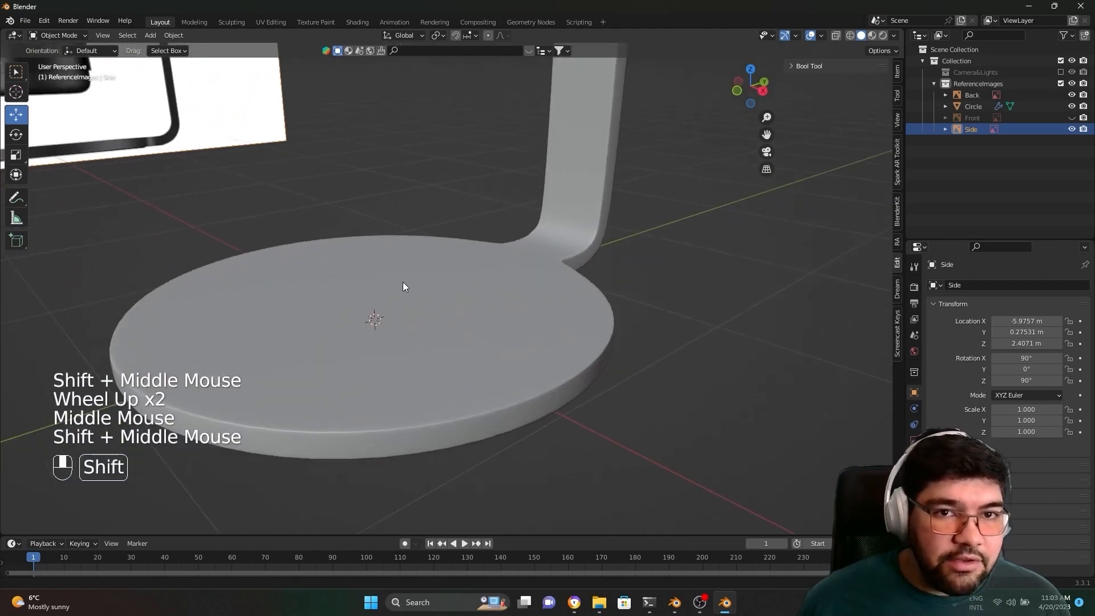
pyautogui.scroll(-1, 480, 347)
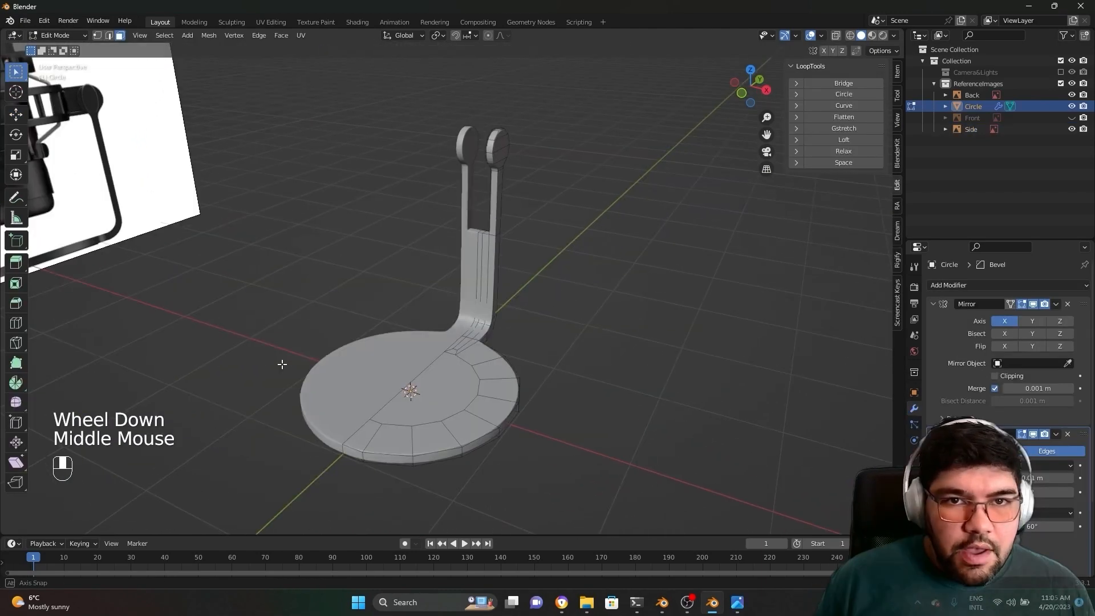
pyautogui.scroll(3, 480, 327)
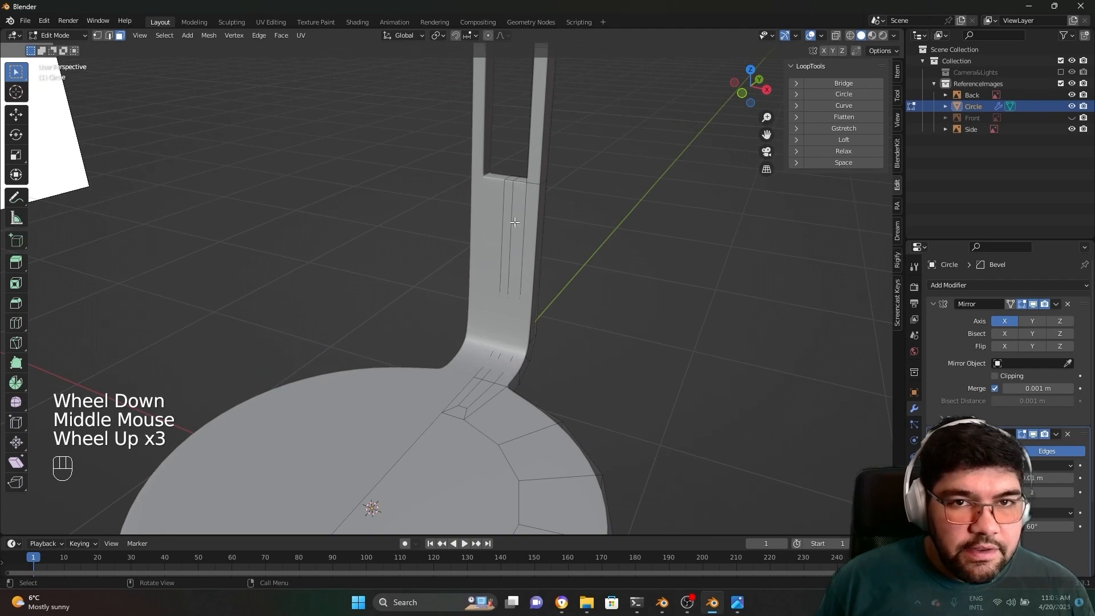
# Step: Inspect the stand's lower arm, then switch to the Photos viewer and study the arm's slot in the microphone reference photo up close
pyautogui.moveTo(508, 237); pyautogui.dragTo(496, 345, button='middle')
pyautogui.moveTo(416, 268); pyautogui.dragTo(340, 275, button='middle')
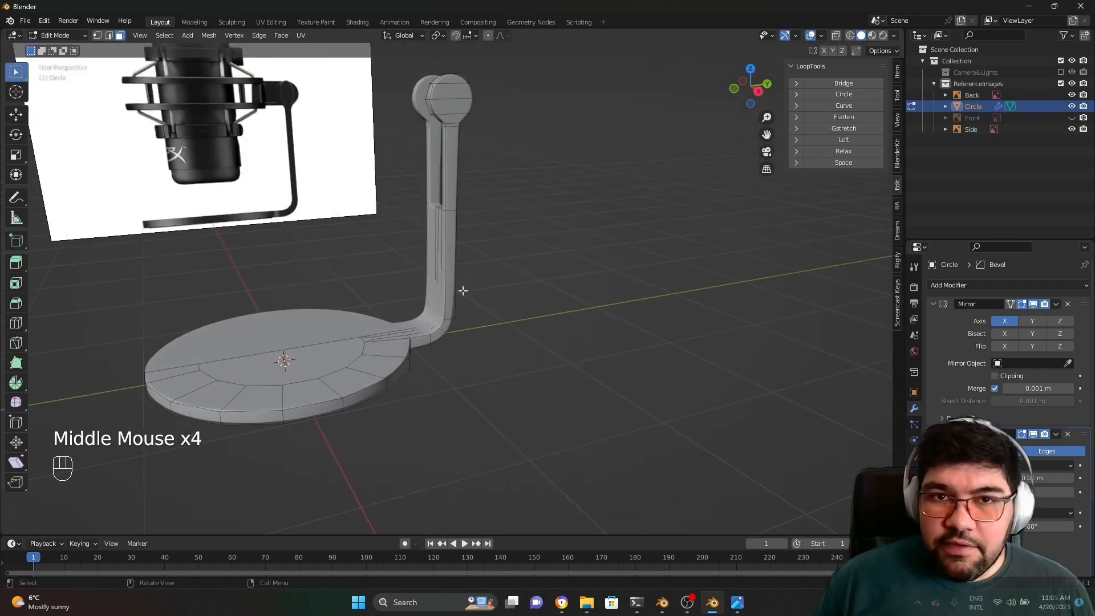
pyautogui.moveTo(529, 217); pyautogui.dragTo(489, 269, button='middle')
pyautogui.scroll(1, 487, 272)
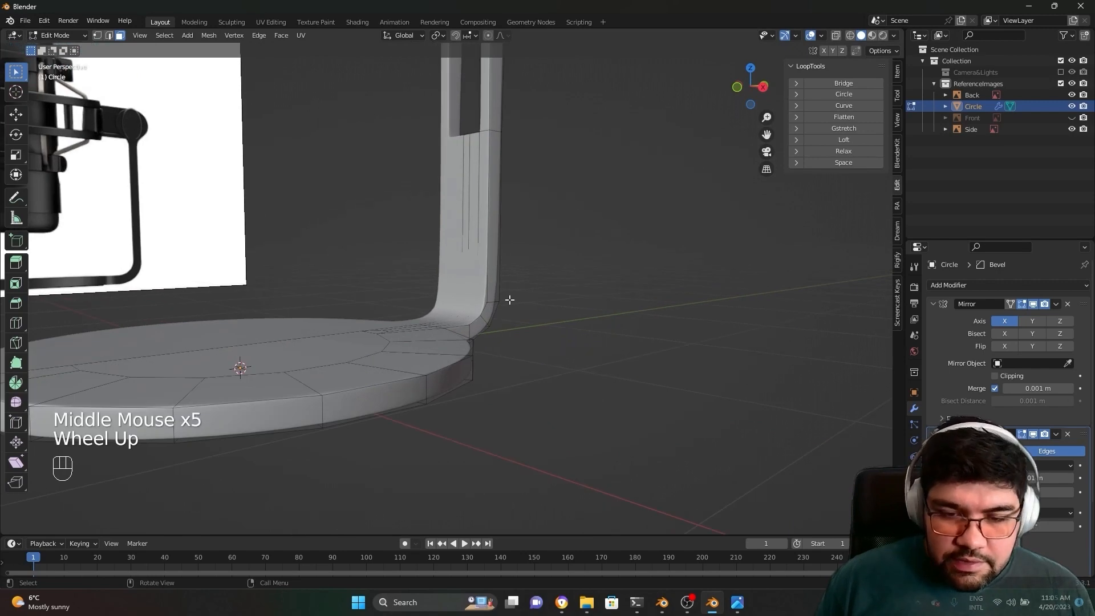
pyautogui.click(737, 602)
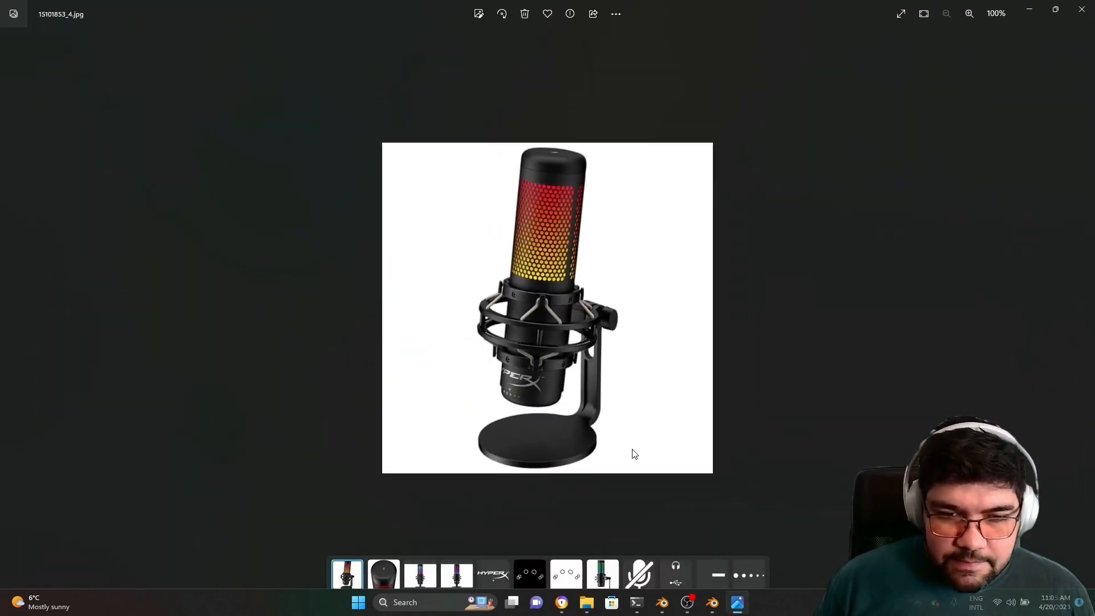
pyautogui.scroll(2, 630, 452)
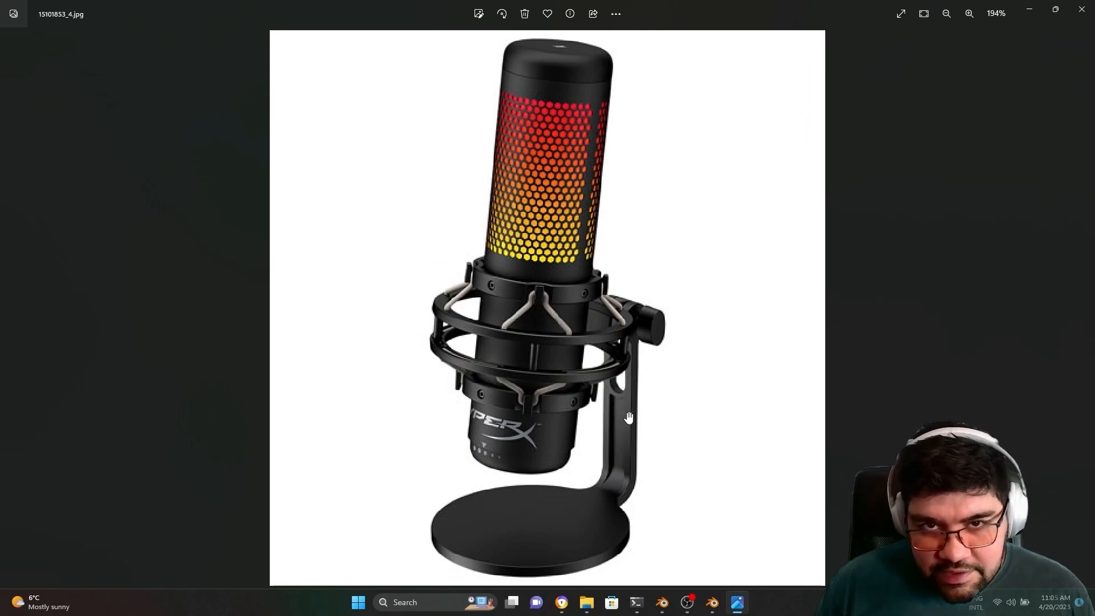
pyautogui.scroll(3, 628, 418)
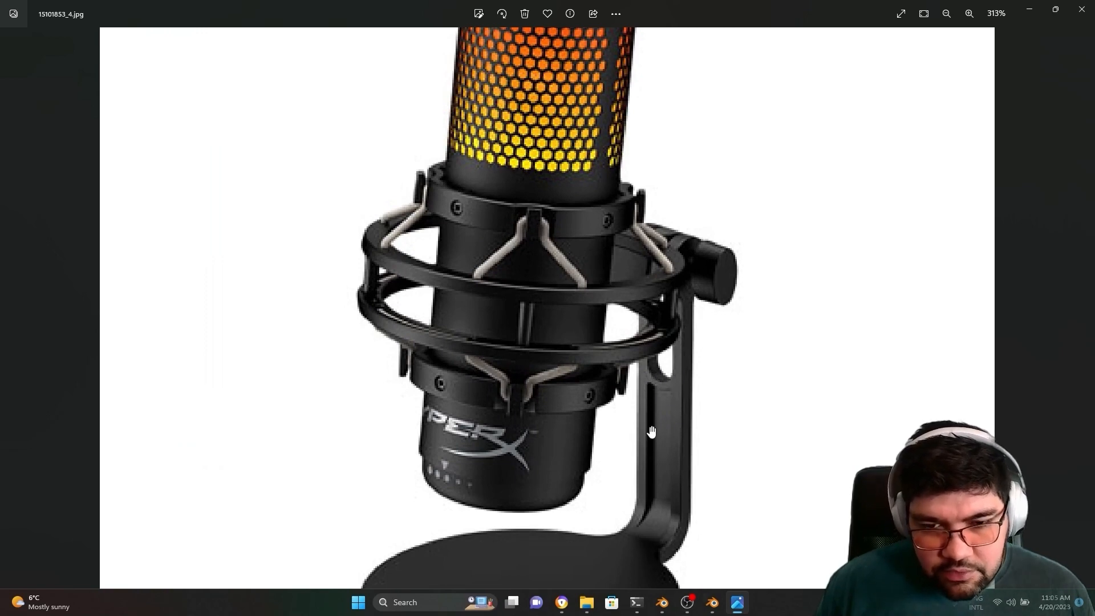
pyautogui.click(735, 611)
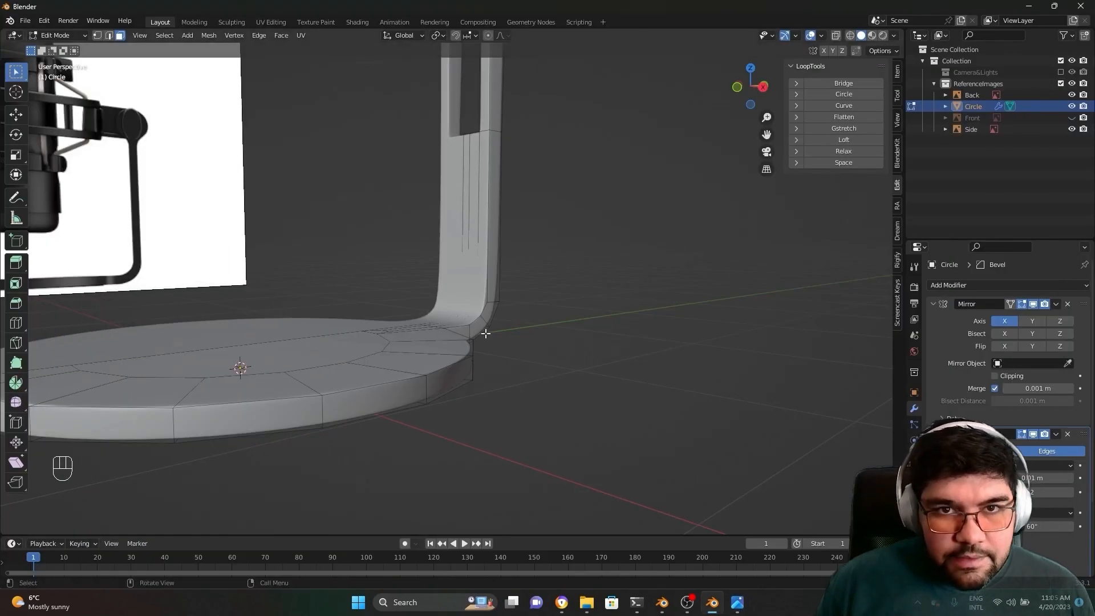
# Step: Add a horizontal loop cut across the arm and slide it up to just below the bottom of the fork opening
pyautogui.scroll(-2, 485, 333)
pyautogui.keyDown('shift'); pyautogui.moveTo(506, 305); pyautogui.dragTo(556, 310, button='middle'); pyautogui.keyUp('shift')
pyautogui.scroll(3, 501, 326)
pyautogui.scroll(-1, 530, 270)
pyautogui.scroll(1, 530, 270)
pyautogui.scroll(2, 556, 310)
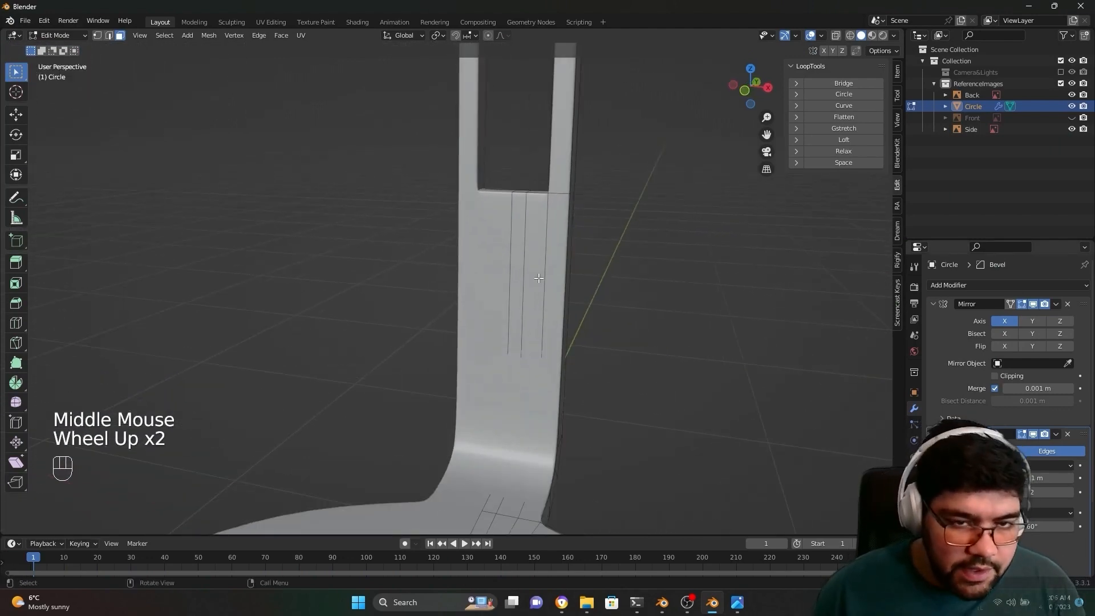
pyautogui.press('2')
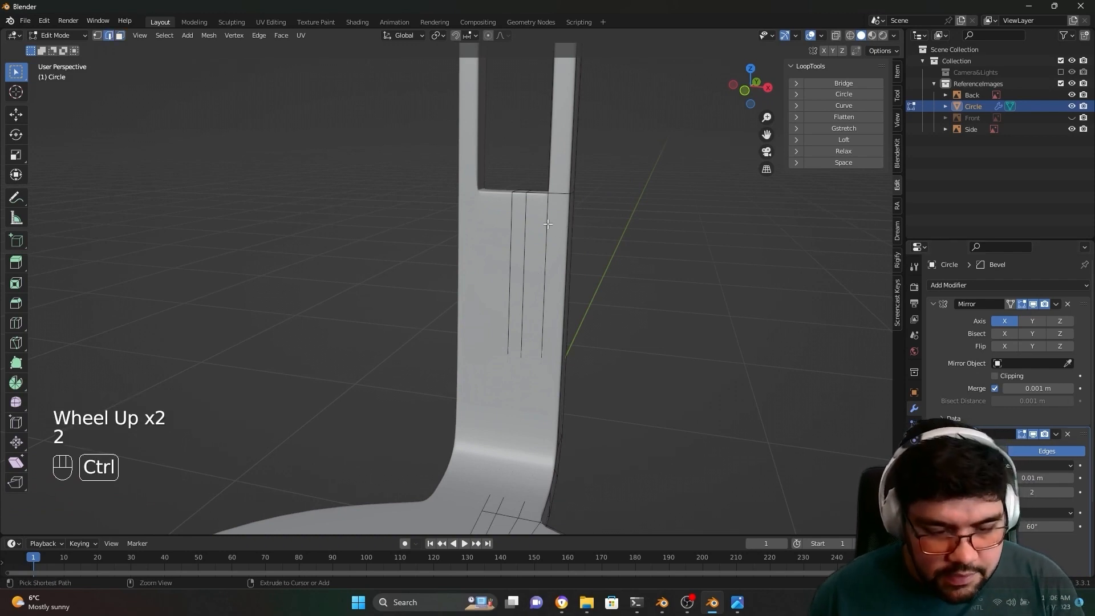
pyautogui.hotkey('ctrl', 'r')
pyautogui.click(519, 209)
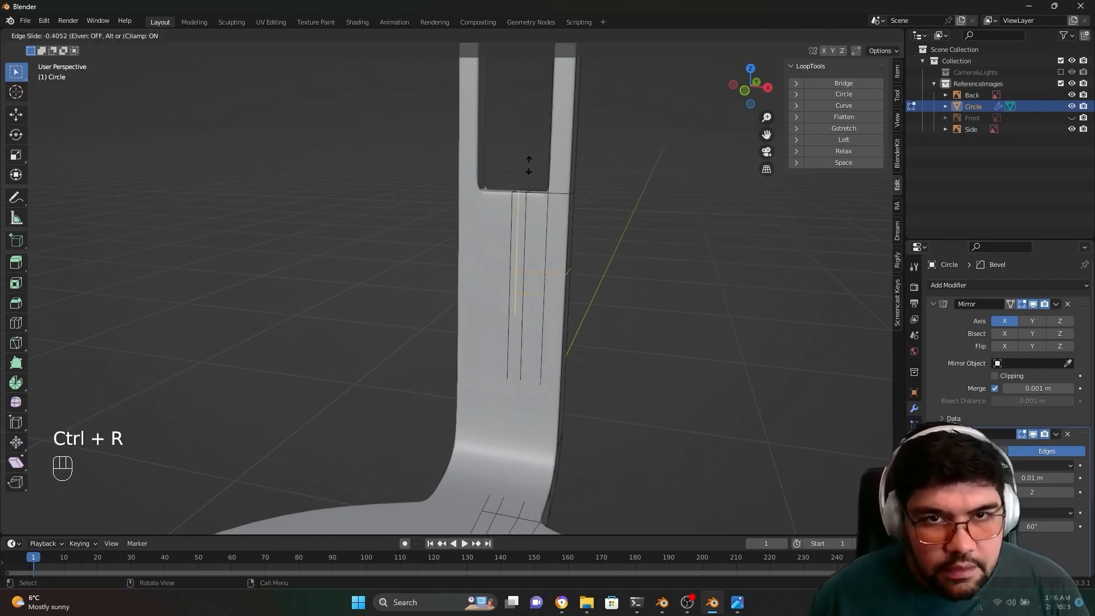
pyautogui.click(534, 113)
# Step: Add a second horizontal loop cut across the fork prong and slide it down to just above the opening's bottom corner
pyautogui.moveTo(650, 261); pyautogui.dragTo(598, 336, button='middle')
pyautogui.scroll(2, 672, 249)
pyautogui.scroll(1, 635, 342)
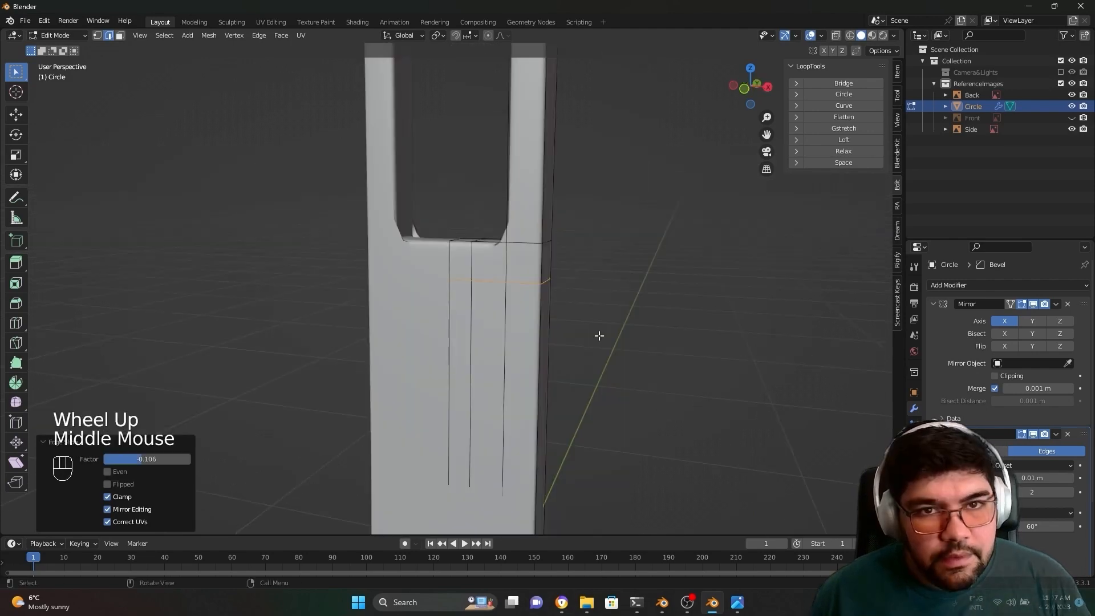
pyautogui.scroll(2, 599, 335)
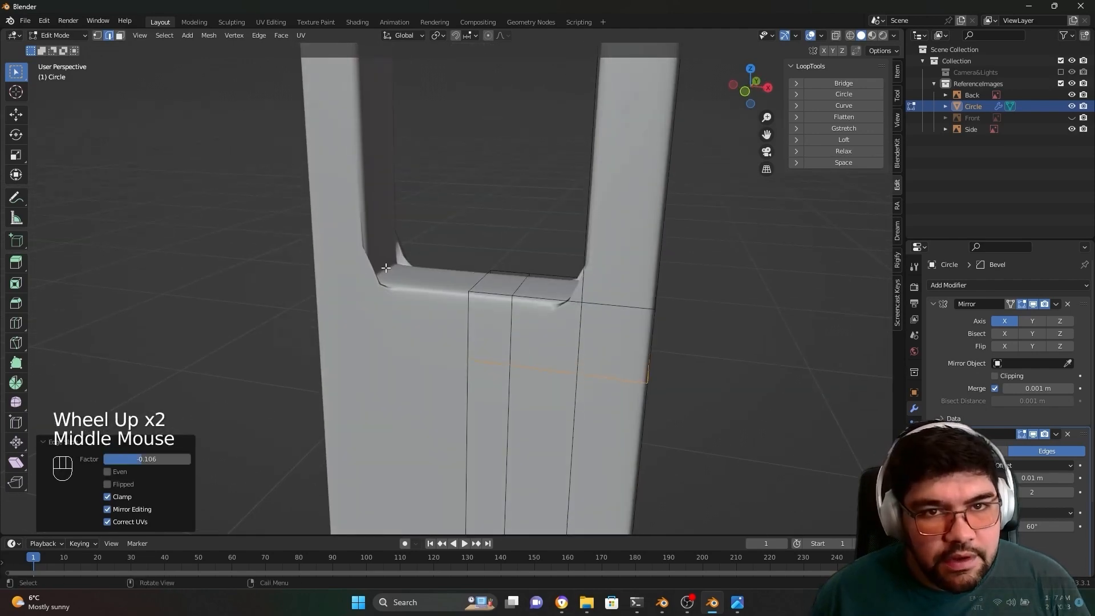
pyautogui.click(402, 255)
pyautogui.scroll(3, 490, 251)
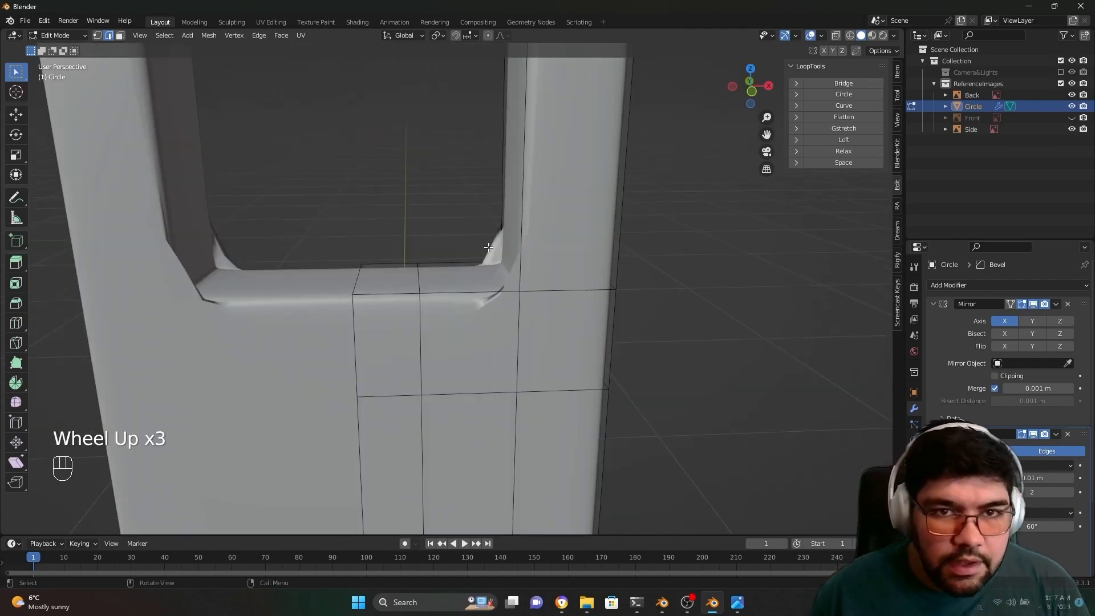
pyautogui.scroll(-1, 501, 270)
pyautogui.scroll(-1, 501, 270)
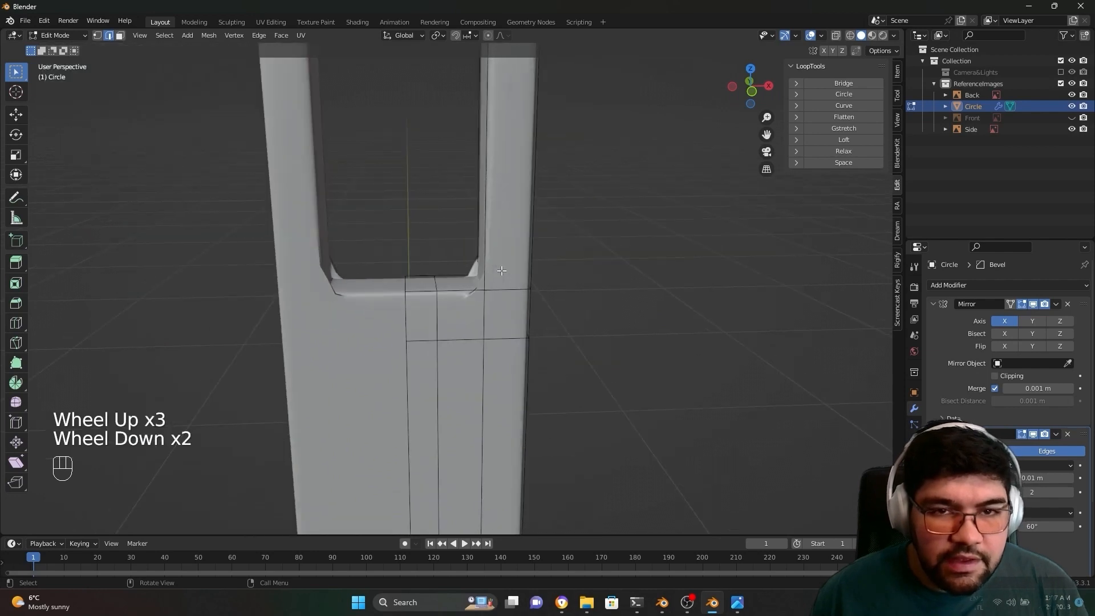
pyautogui.hotkey('ctrl', 'r')
pyautogui.click(505, 220)
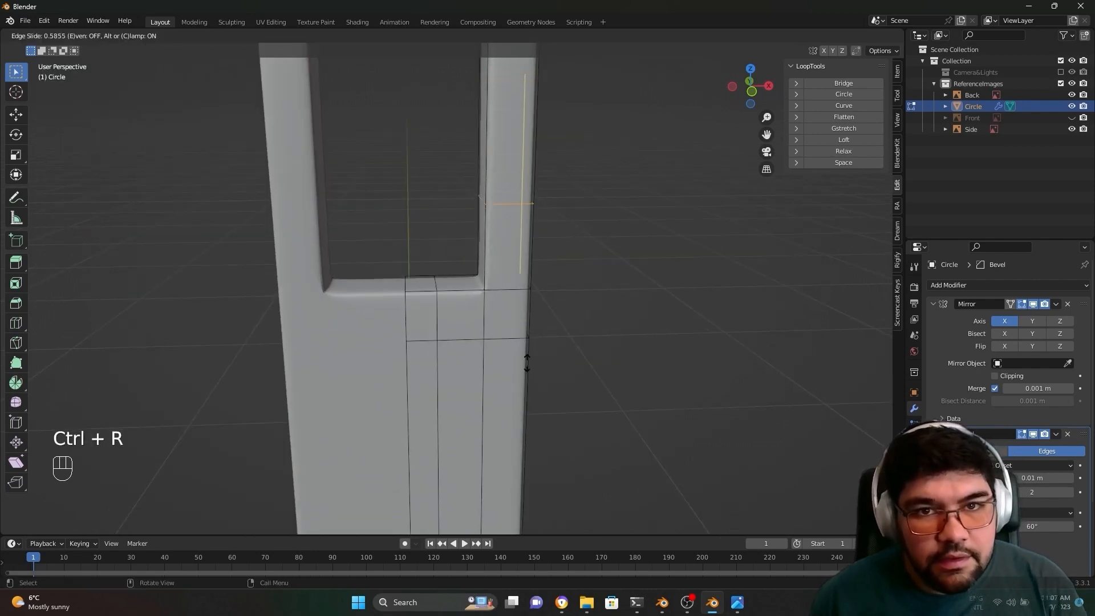
pyautogui.click(536, 408)
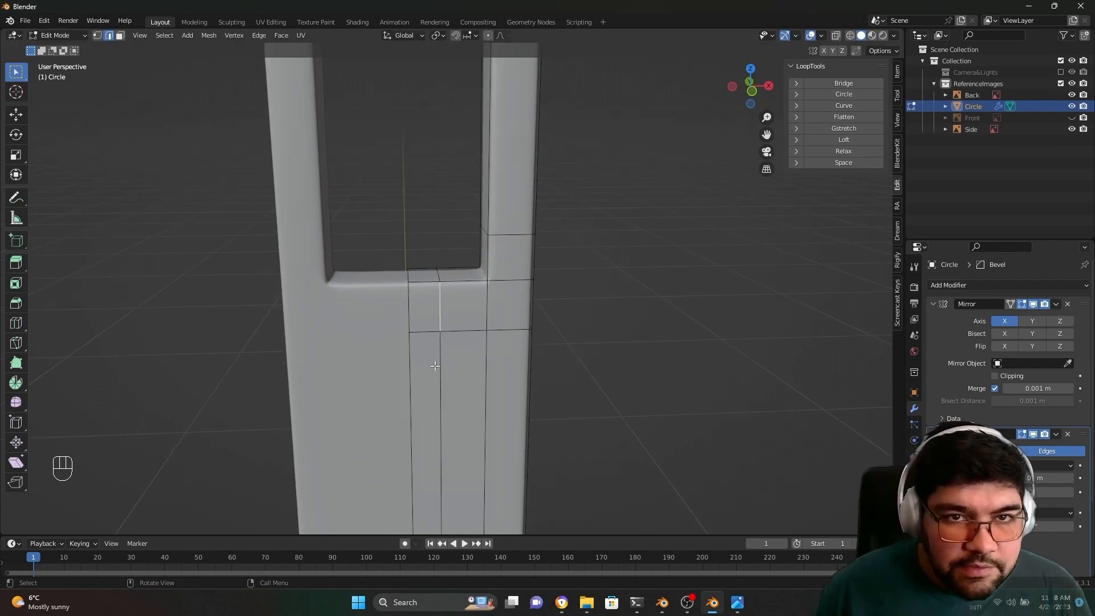
# Step: Slide the vertical edge loop below the fork opening by a factor of about -0.18, midway between the centre line and the inner edge
pyautogui.moveTo(435, 366); pyautogui.dragTo(377, 332, button='middle')
pyautogui.click(376, 332)
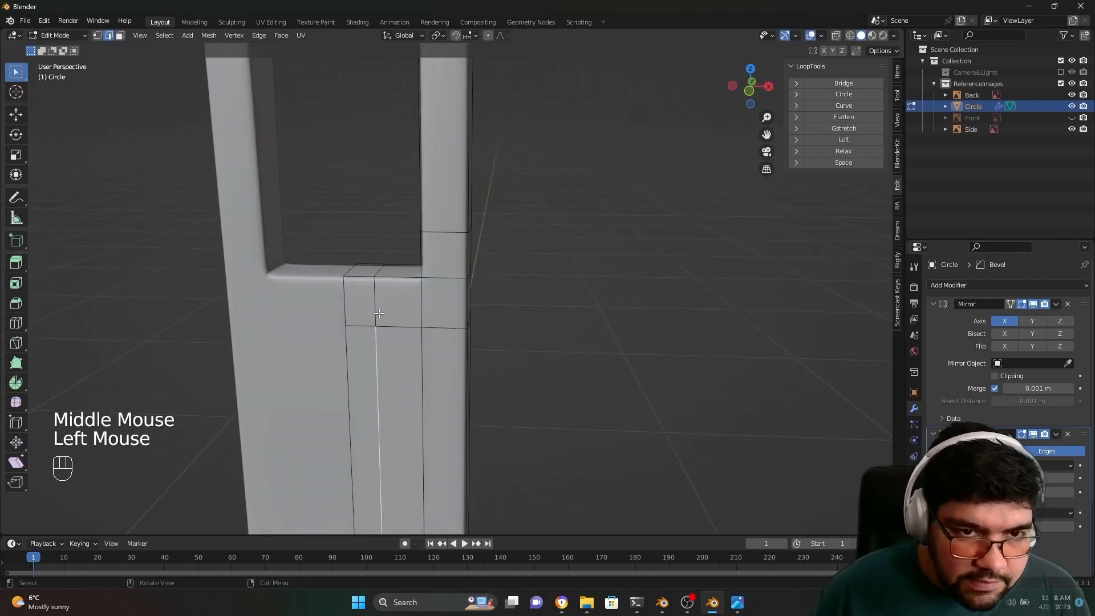
pyautogui.keyDown('alt'); pyautogui.click(377, 311); pyautogui.keyUp('alt')
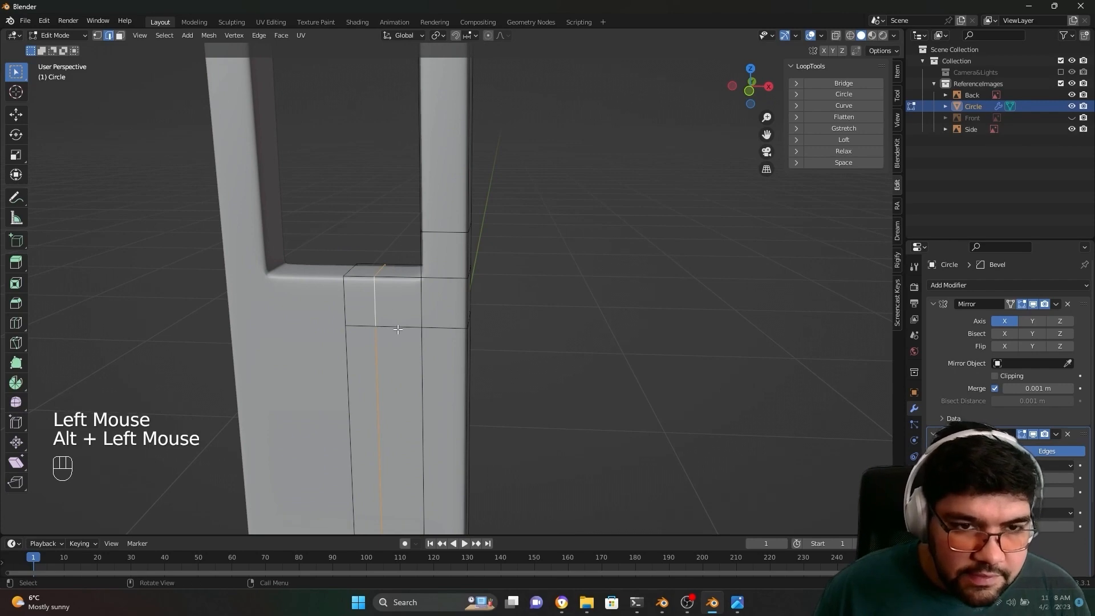
pyautogui.scroll(-4, 398, 331)
pyautogui.scroll(-1, 437, 447)
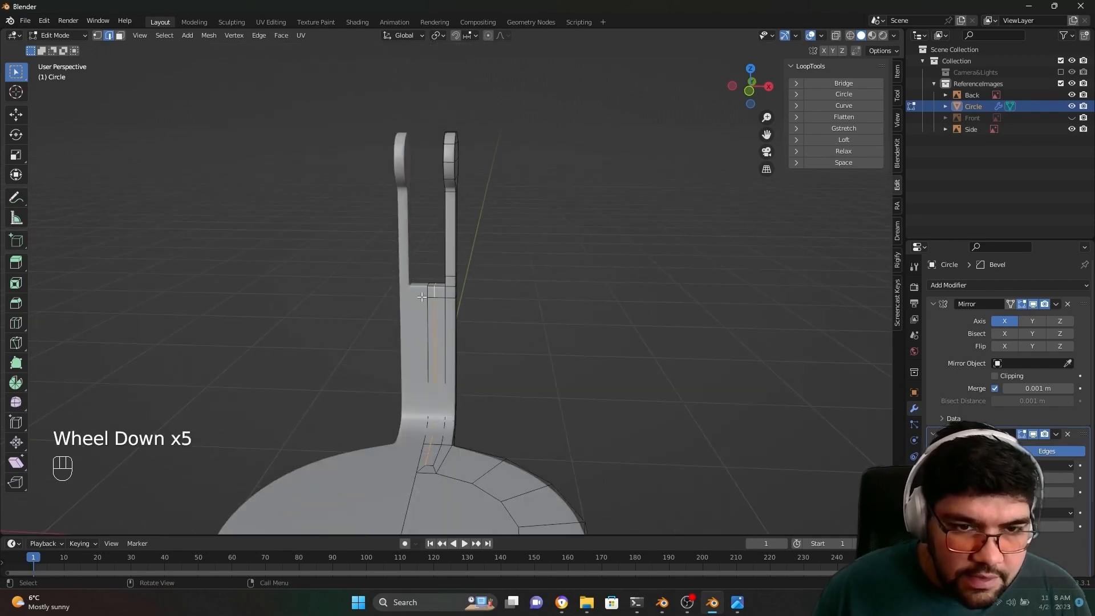
pyautogui.scroll(3, 427, 328)
pyautogui.moveTo(430, 340); pyautogui.dragTo(452, 343, button='middle')
pyautogui.scroll(3, 452, 342)
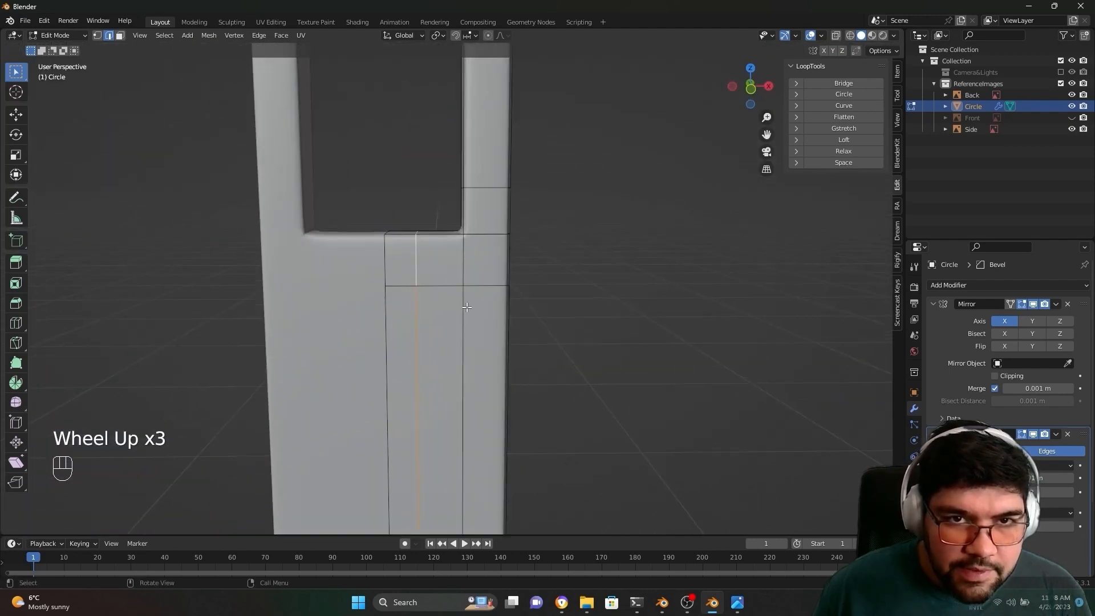
pyautogui.press('g')
pyautogui.press('g')
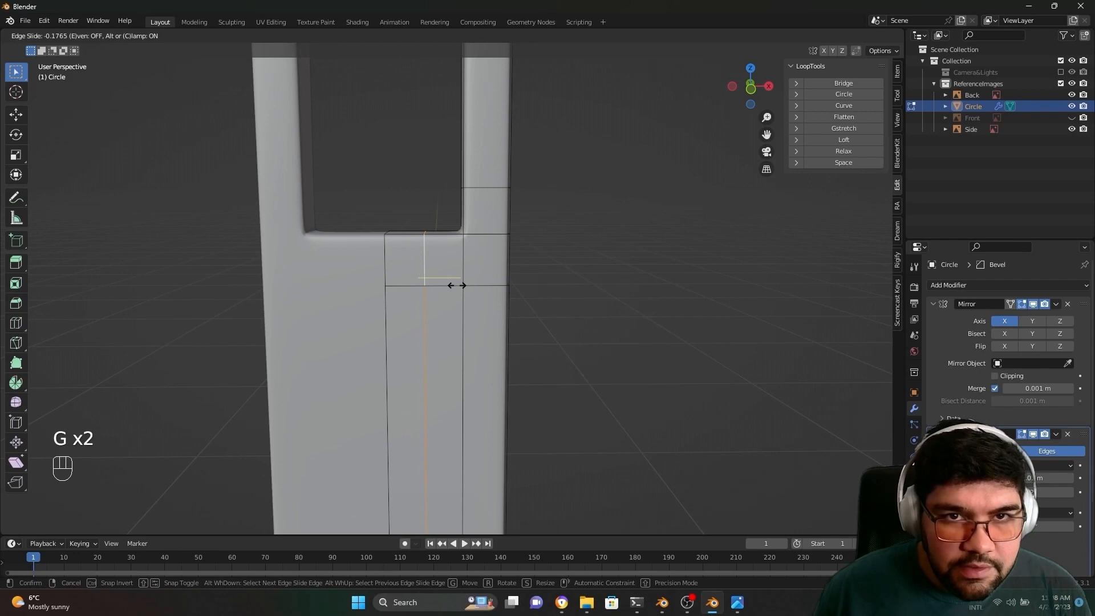
pyautogui.click(456, 285)
# Step: Lower the fork opening's bottom edge at the mirror centre line by about 0.049 m along Z
pyautogui.scroll(-1, 456, 285)
pyautogui.scroll(1, 427, 285)
pyautogui.click(398, 285)
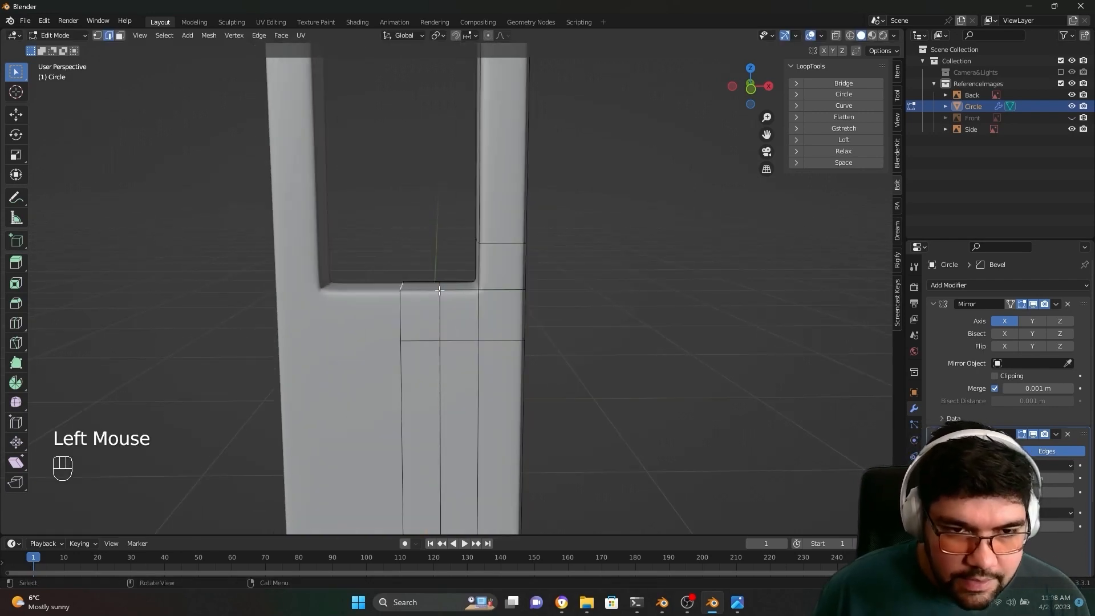
pyautogui.press('g')
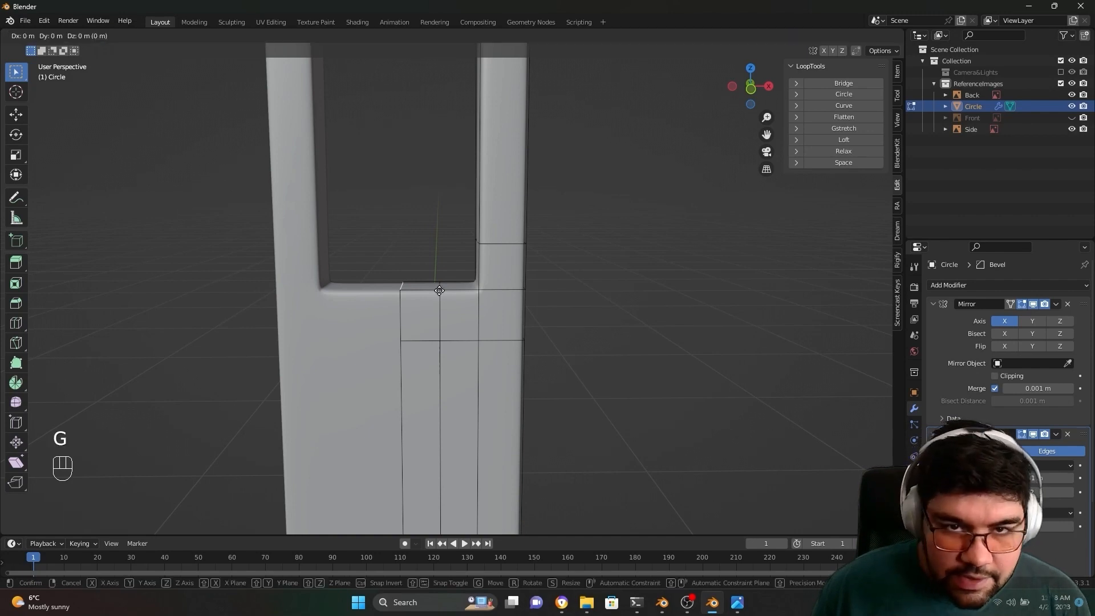
pyautogui.doubleClick(429, 282)
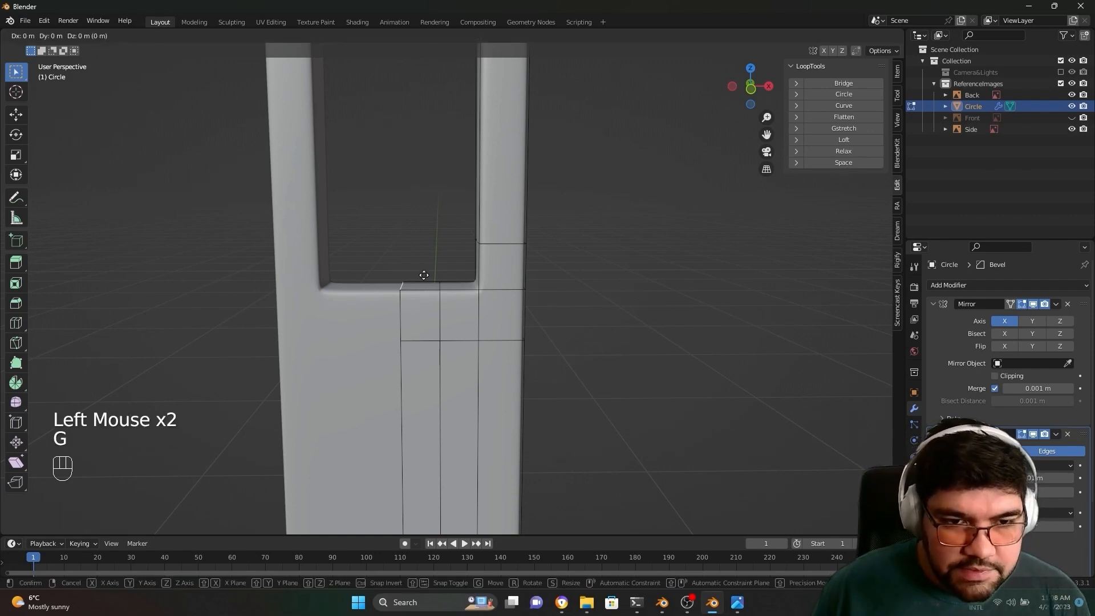
pyautogui.press('z')
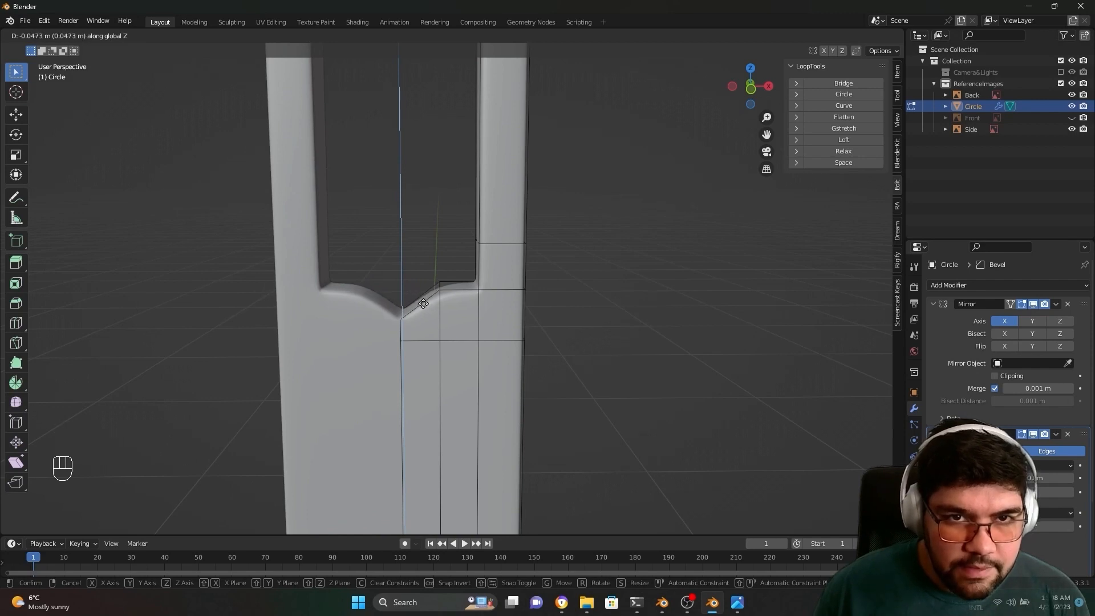
pyautogui.click(422, 304)
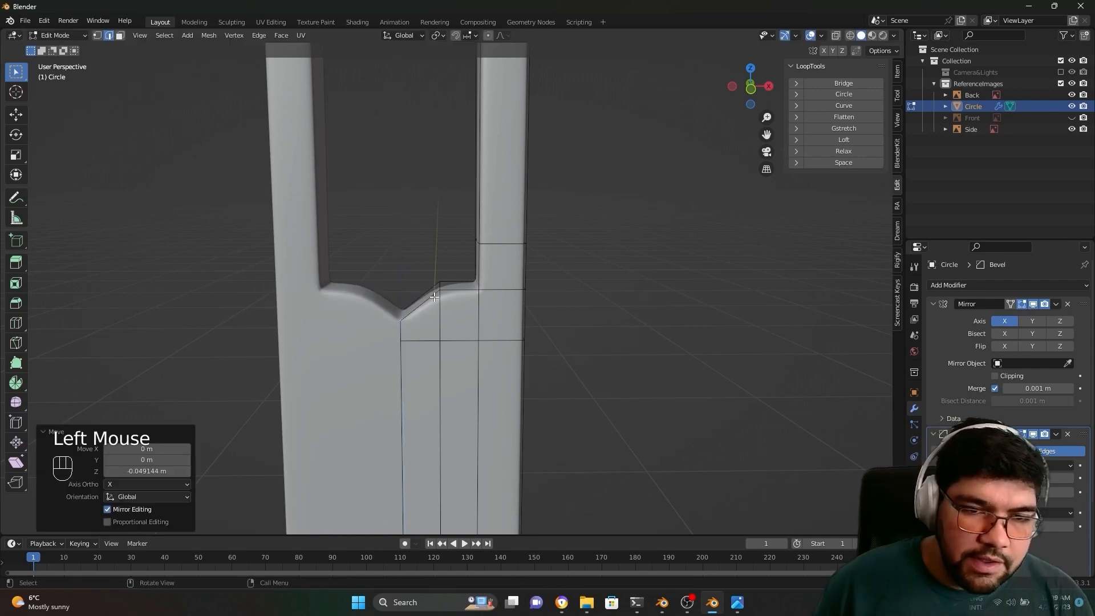
# Step: Lower the neighbouring bottom edge of the fork opening by about 0.040 m along Z to round the opening's bottom
pyautogui.click(439, 285)
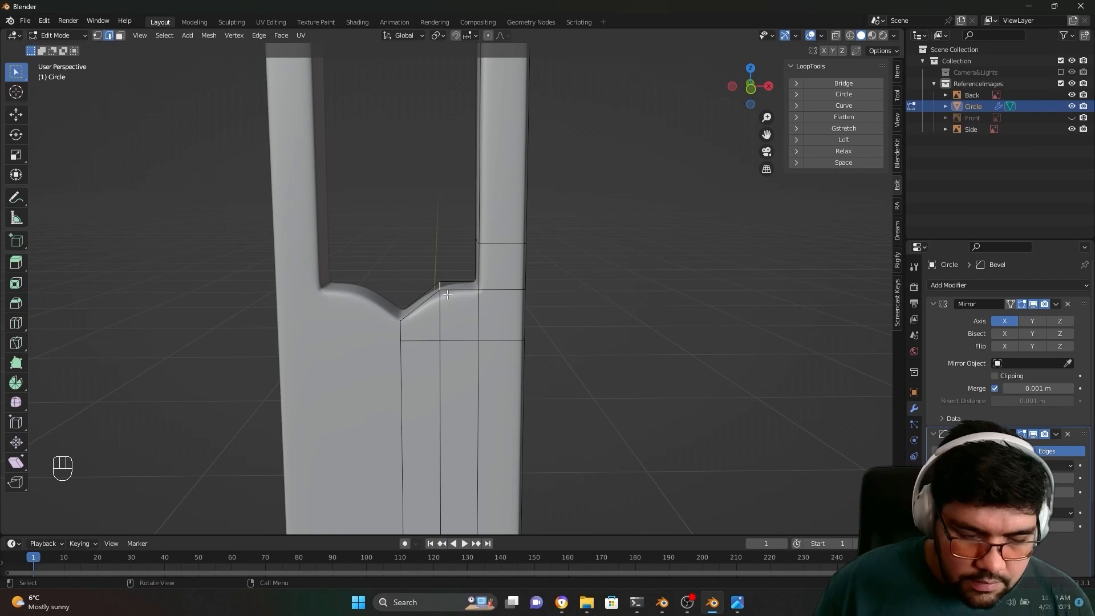
pyautogui.press('g')
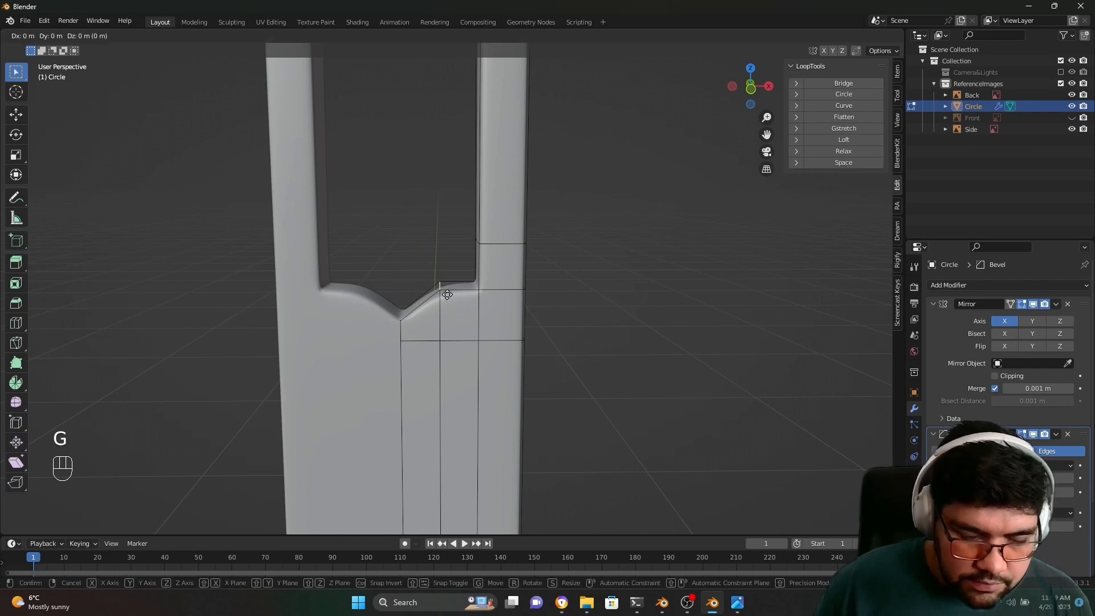
pyautogui.scroll(-4, 447, 294)
pyautogui.middleClick(447, 294)
pyautogui.scroll(4, 447, 294)
pyautogui.scroll(-2, 447, 294)
pyautogui.middleClick(456, 308)
pyautogui.scroll(2, 459, 314)
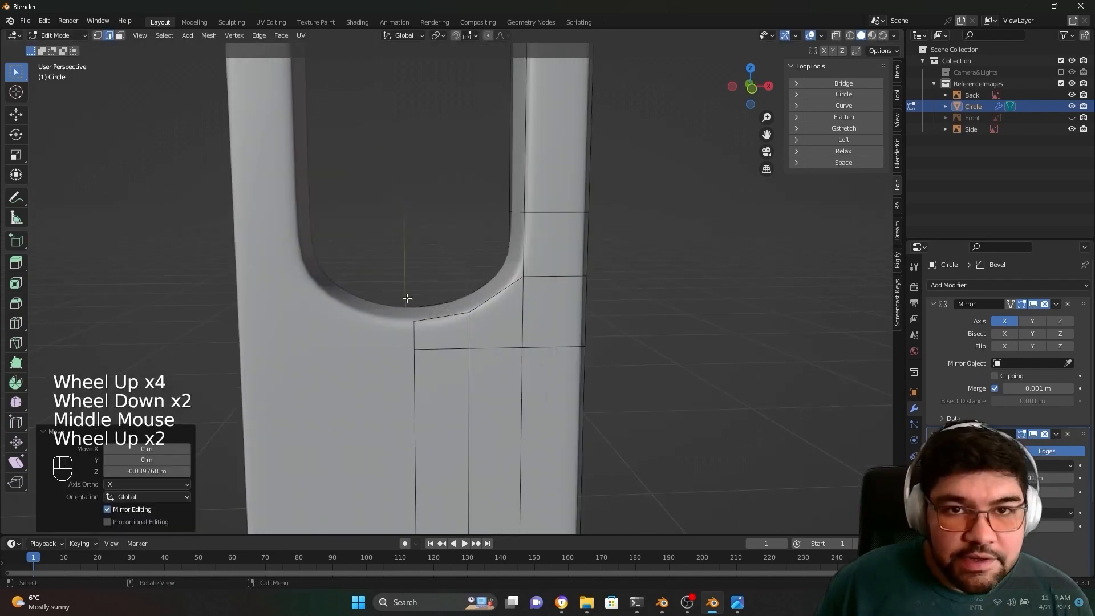
# Step: Slide the vertex below the fork opening at the mirror centre line slightly down along its vertical edge
pyautogui.scroll(-1, 468, 323)
pyautogui.scroll(3, 468, 323)
pyautogui.scroll(-2, 444, 361)
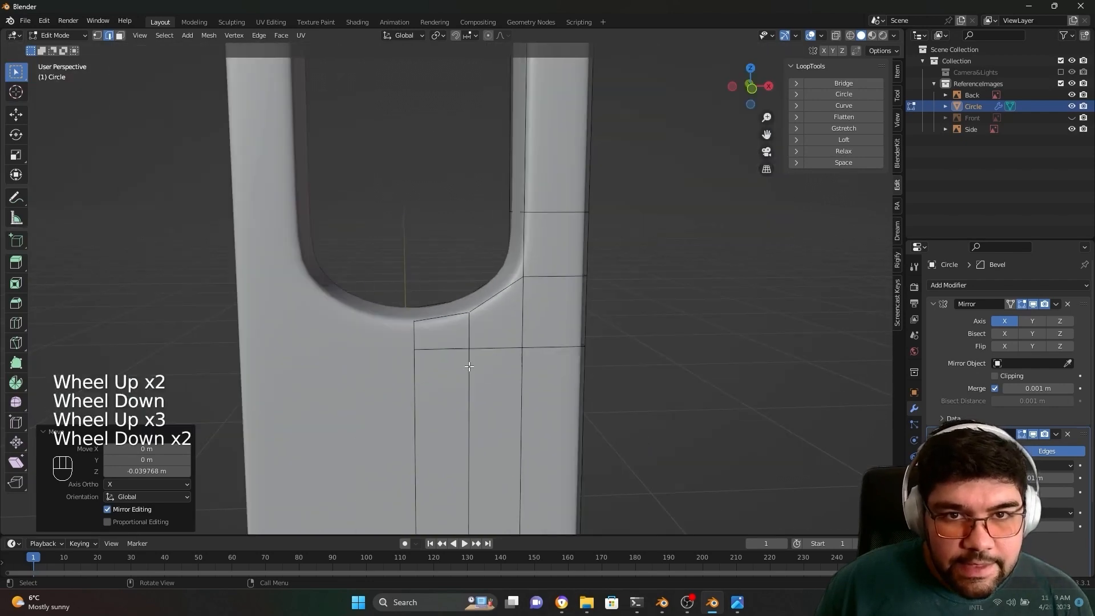
pyautogui.click(414, 347)
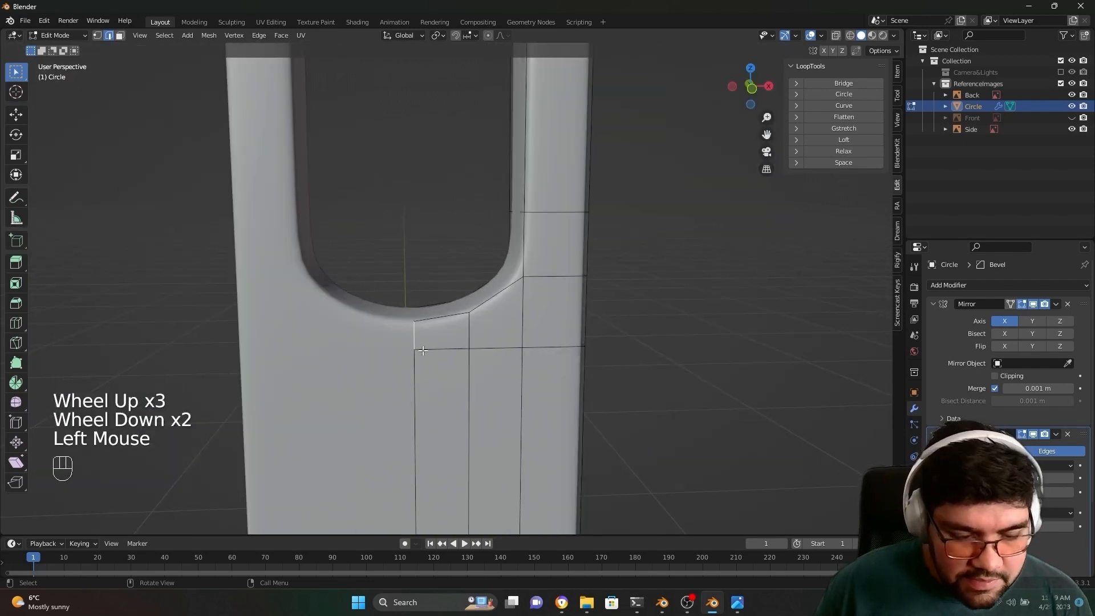
pyautogui.press('2')
pyautogui.press('1')
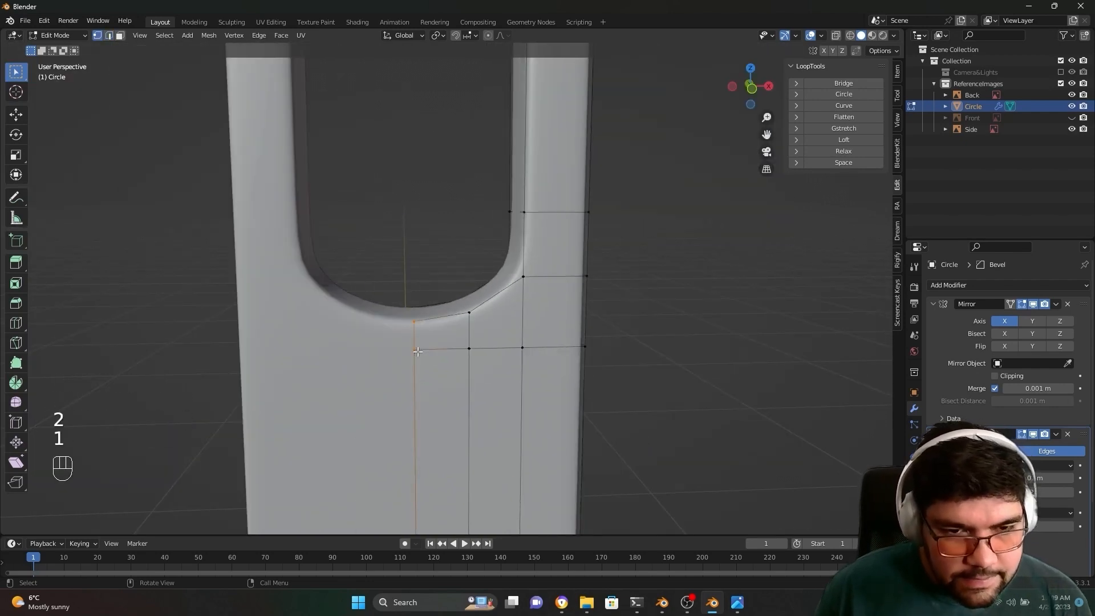
pyautogui.click(415, 352)
pyautogui.scroll(-2, 427, 357)
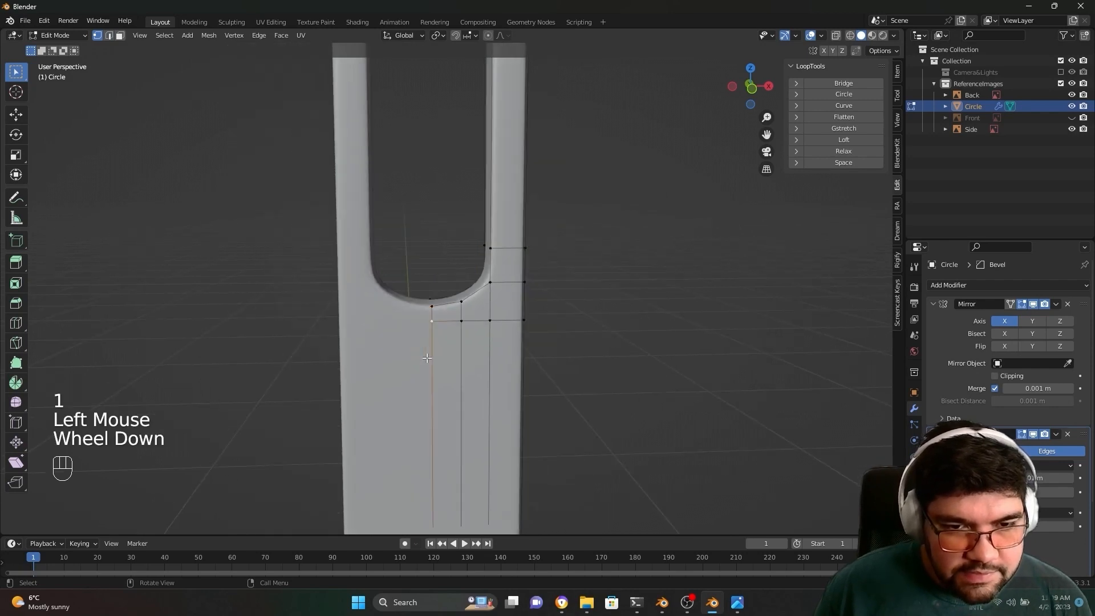
pyautogui.moveTo(427, 358); pyautogui.dragTo(423, 352, button='middle')
pyautogui.scroll(1, 422, 350)
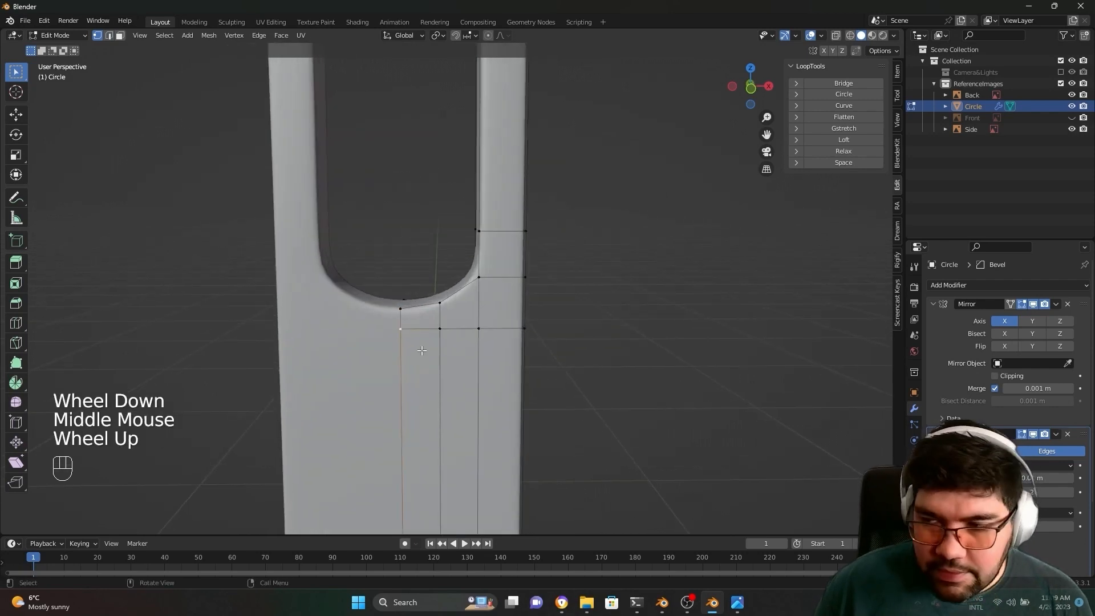
pyautogui.press('g')
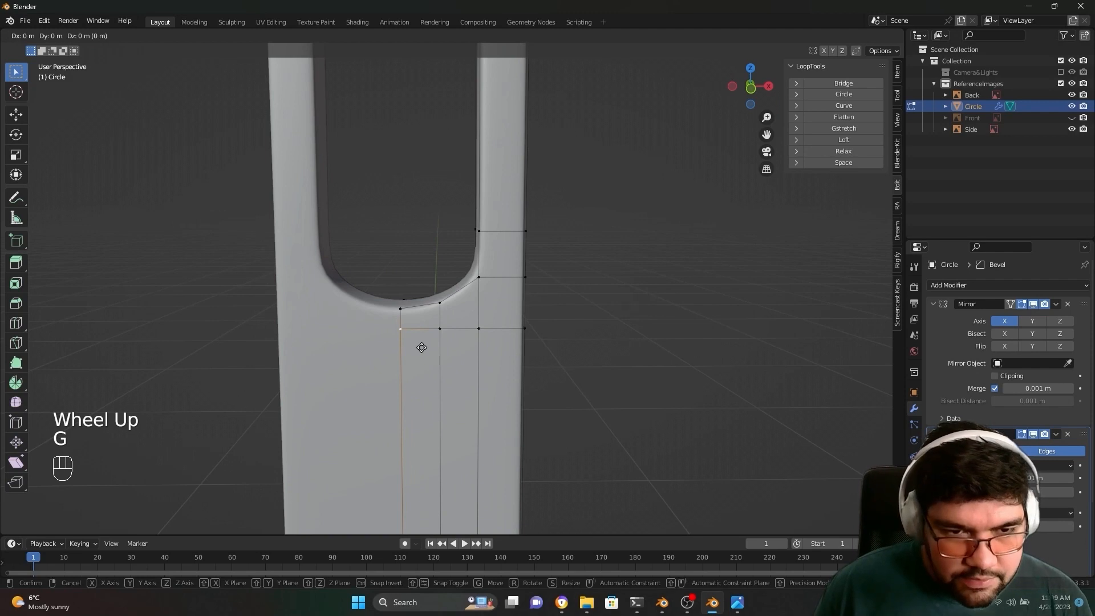
pyautogui.rightClick(421, 351)
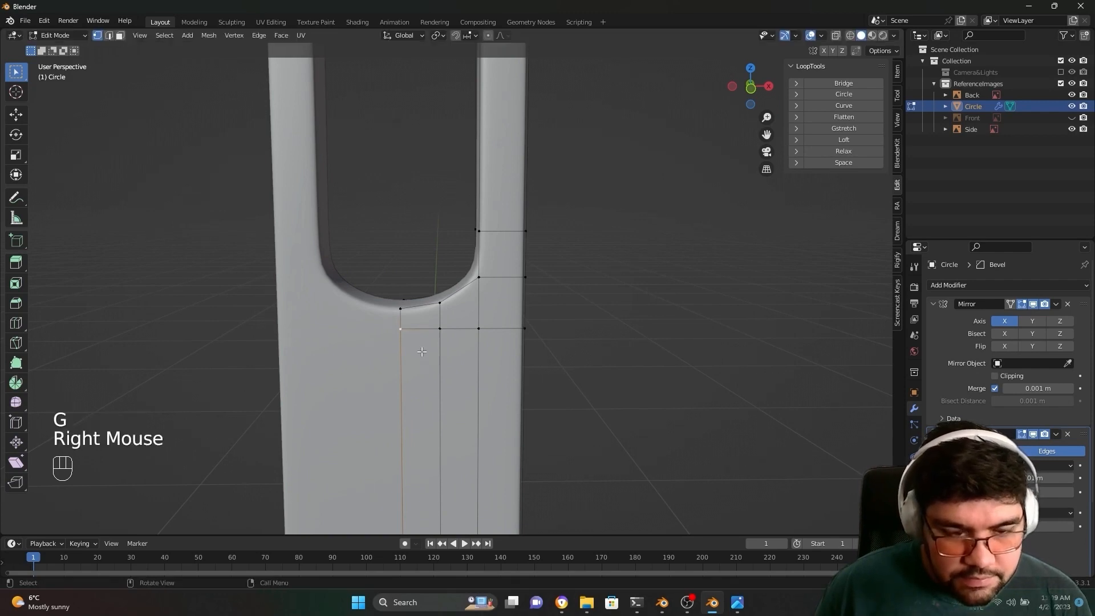
pyautogui.press('g')
pyautogui.press('g')
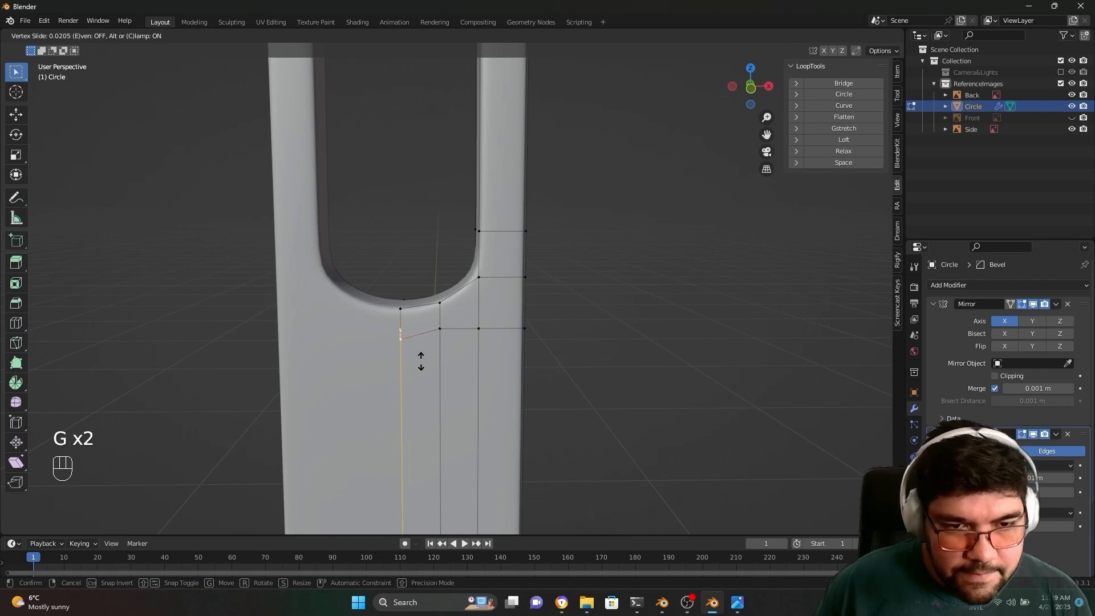
pyautogui.click(421, 362)
# Step: Slide the neighbouring vertex below the fork opening down its vertical edge by a factor of about 0.029
pyautogui.click(441, 329)
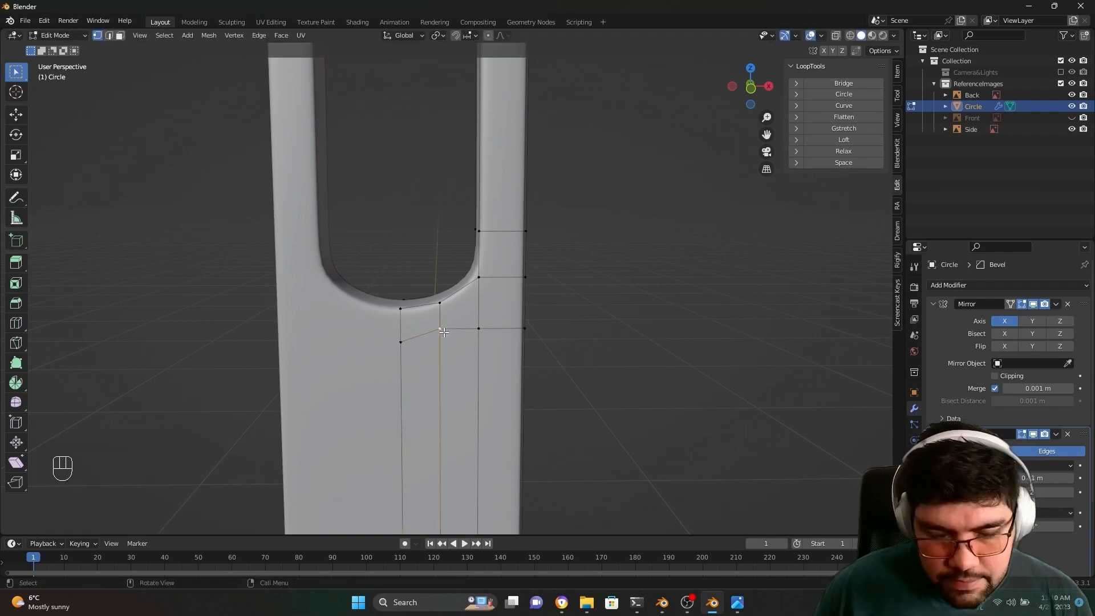
pyautogui.press('g')
pyautogui.press('g')
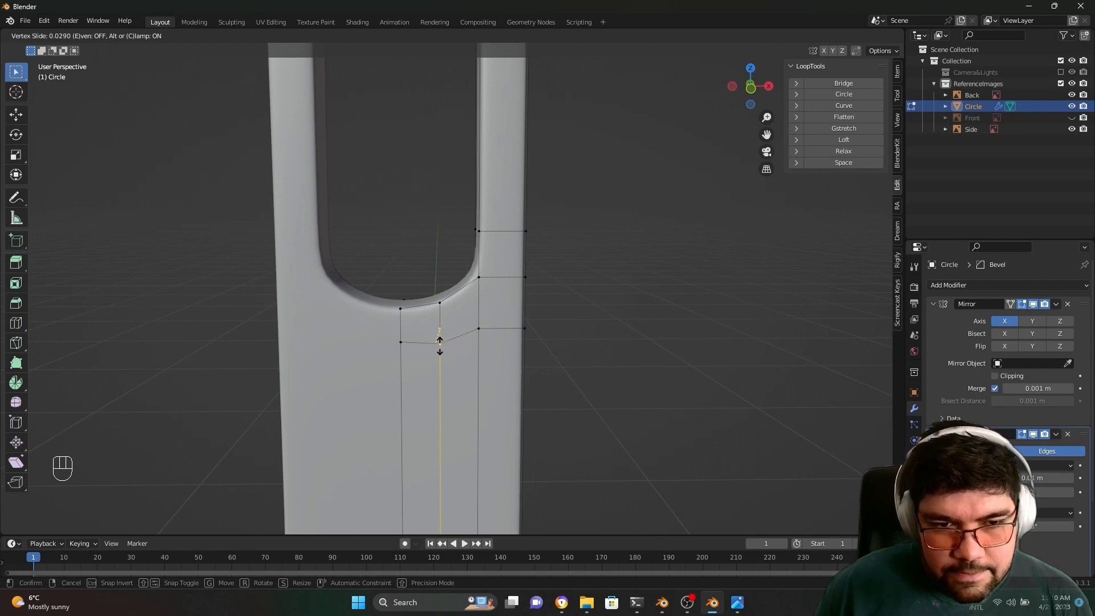
pyautogui.click(440, 342)
# Step: Slide the centre-line vertex below the fork opening further down by a factor of about 0.015 to follow the opening's curve
pyautogui.click(404, 345)
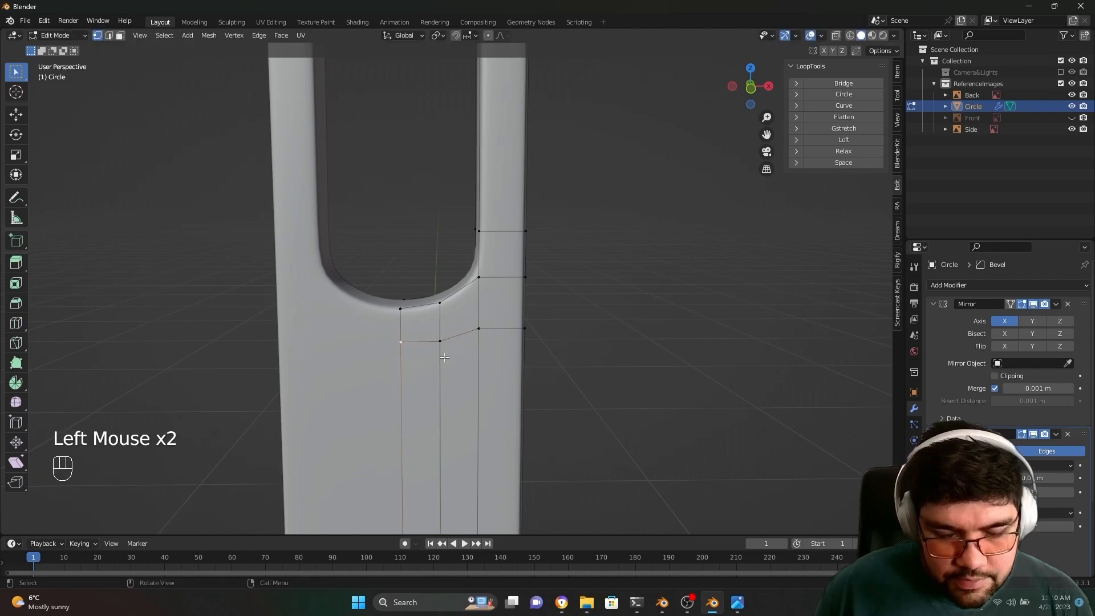
pyautogui.press('g')
pyautogui.press('g')
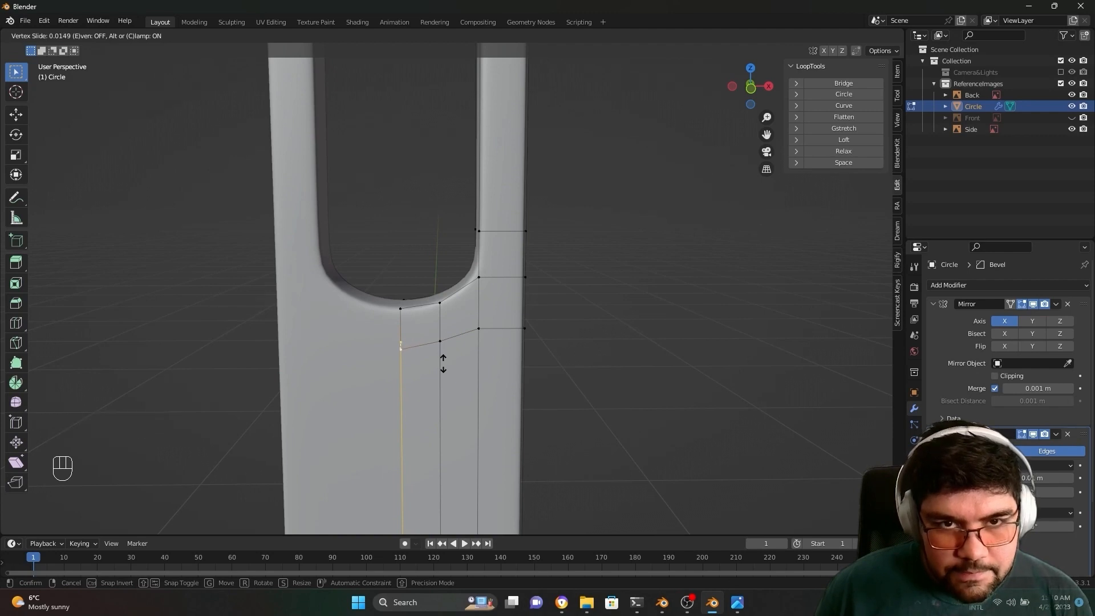
pyautogui.click(443, 363)
# Step: Examine the long front faces between the fork opening and the bend at the base
pyautogui.scroll(-3, 448, 394)
pyautogui.moveTo(448, 399); pyautogui.dragTo(441, 237, button='middle')
pyautogui.scroll(2, 440, 237)
pyautogui.scroll(-1, 441, 236)
pyautogui.press('3')
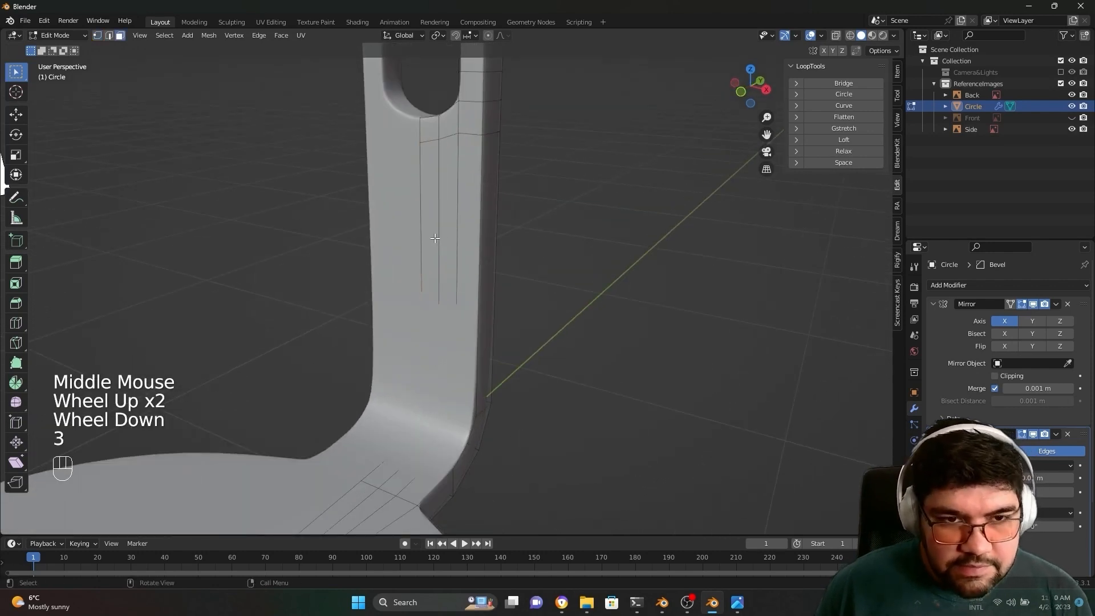
pyautogui.click(433, 238)
pyautogui.keyDown('shift'); pyautogui.click(449, 265); pyautogui.keyUp('shift')
pyautogui.scroll(1, 458, 338)
pyautogui.keyDown('shift'); pyautogui.moveTo(457, 338); pyautogui.dragTo(474, 397, button='middle'); pyautogui.keyUp('shift')
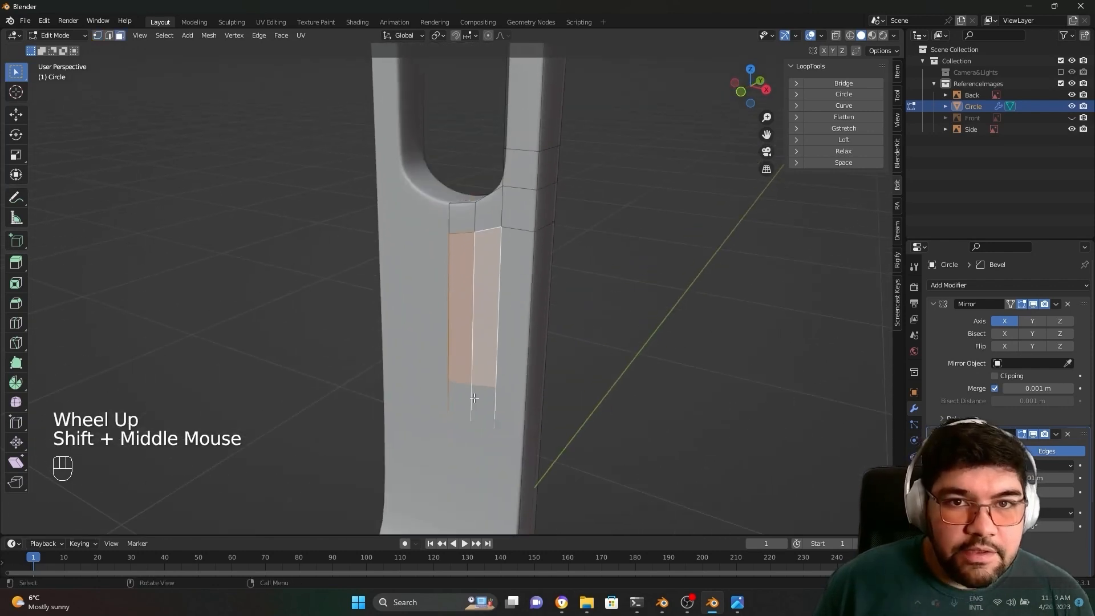
pyautogui.scroll(-1, 475, 356)
pyautogui.keyDown('shift'); pyautogui.moveTo(475, 356); pyautogui.dragTo(481, 281, button='middle'); pyautogui.keyUp('shift')
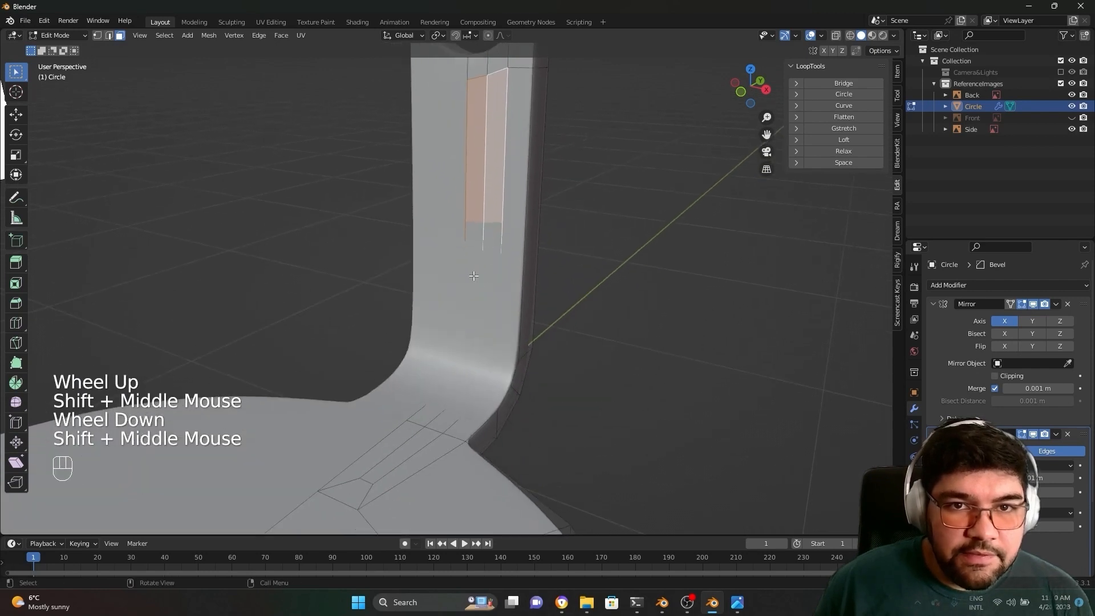
pyautogui.click(474, 268)
pyautogui.scroll(1, 482, 291)
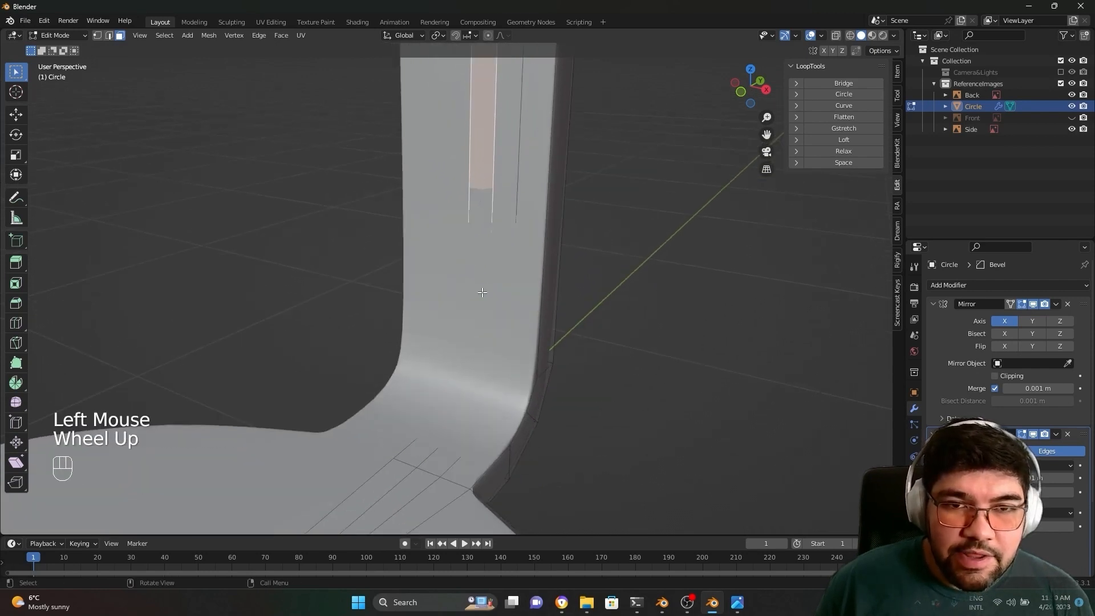
pyautogui.click(516, 210)
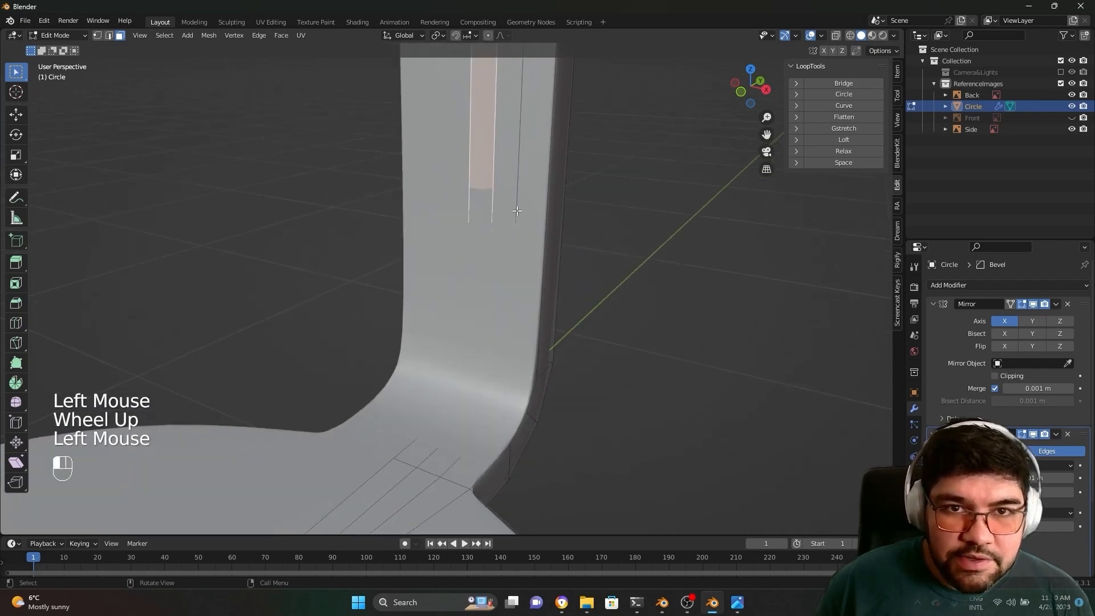
pyautogui.click(433, 460)
pyautogui.click(488, 166)
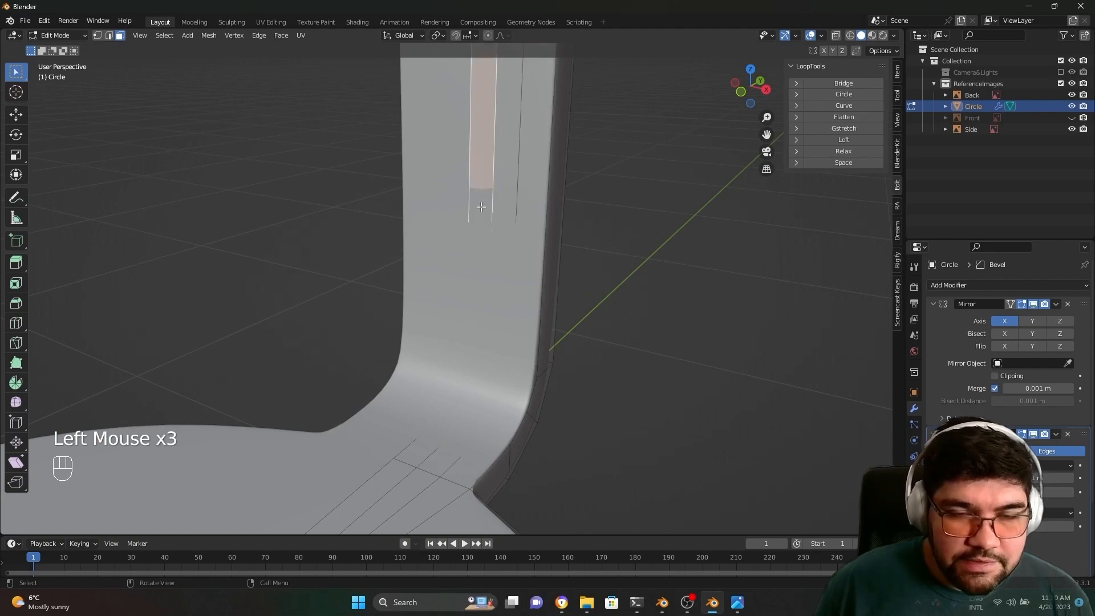
pyautogui.scroll(-2, 486, 240)
pyautogui.keyDown('shift'); pyautogui.moveTo(486, 216); pyautogui.dragTo(467, 230, button='middle'); pyautogui.keyUp('shift')
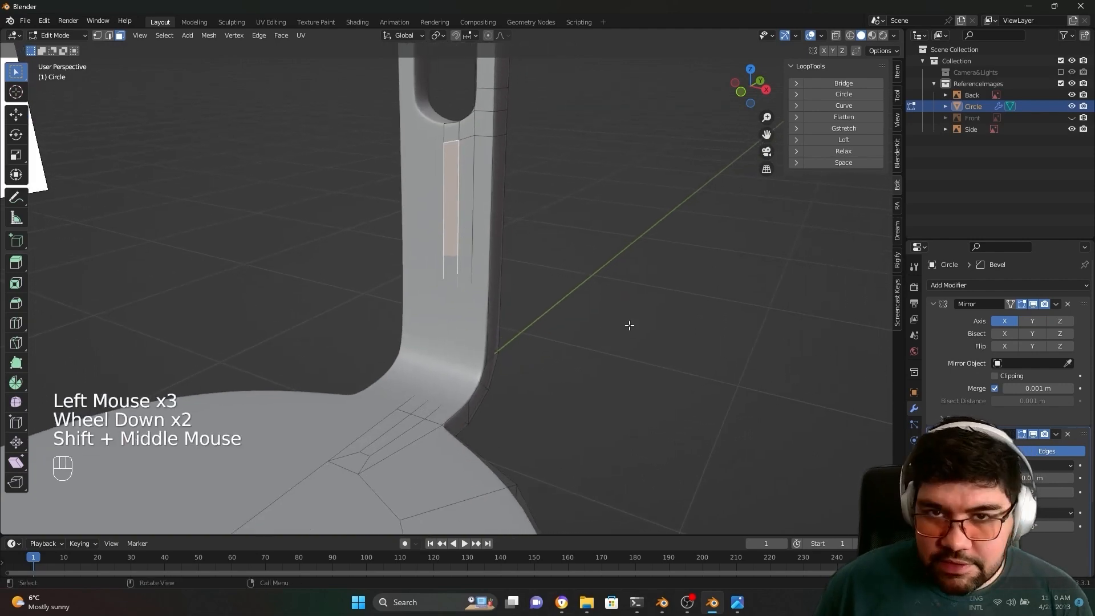
# Step: Collapse the Bevel modifier's settings and turn off the Subdivision modifier's display in the viewport
pyautogui.click(934, 434)
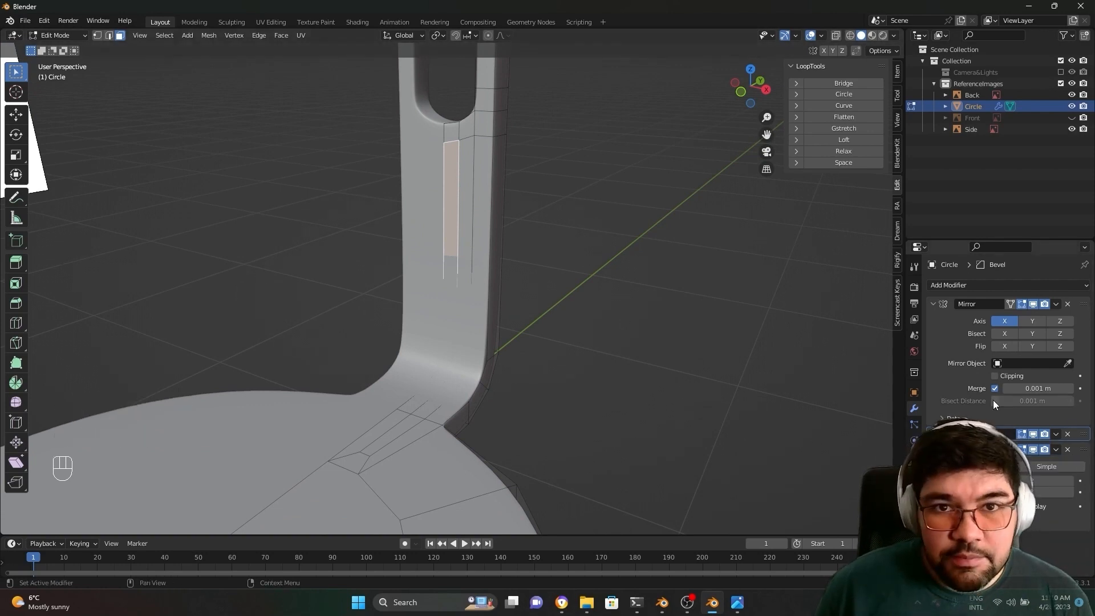
pyautogui.click(1033, 450)
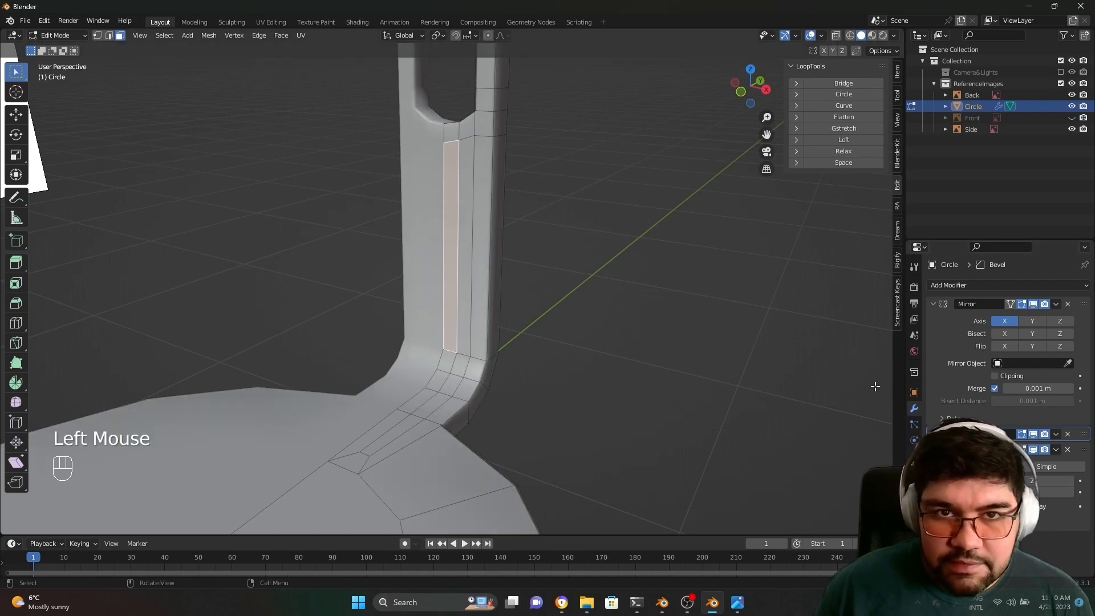
pyautogui.scroll(-3, 489, 381)
pyautogui.moveTo(513, 365); pyautogui.dragTo(489, 380, button='middle')
pyautogui.scroll(-3, 485, 379)
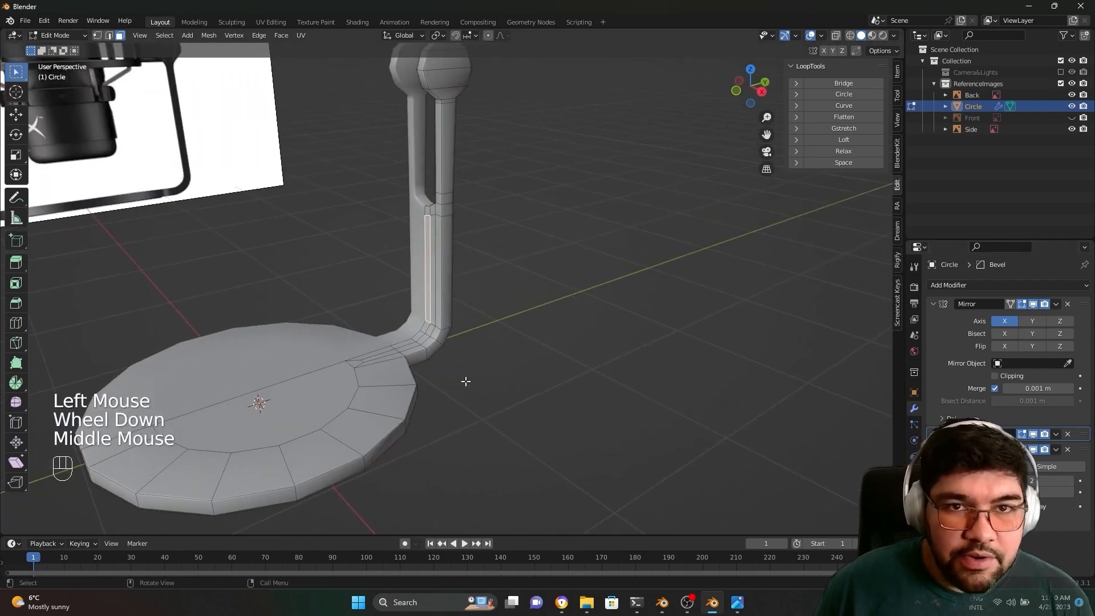
pyautogui.scroll(3, 475, 362)
pyautogui.scroll(2, 473, 370)
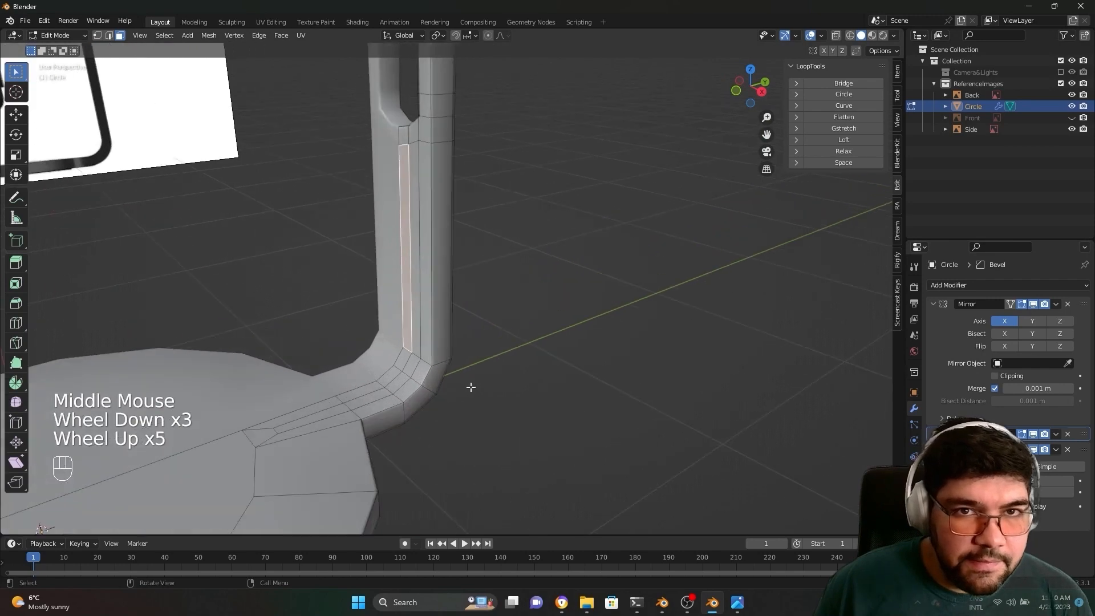
# Step: Select the two front face columns from below the fork opening through the bend's first two rows, and enable Clipping on the Mirror modifier
pyautogui.moveTo(471, 384); pyautogui.dragTo(480, 264, button='middle')
pyautogui.scroll(2, 506, 370)
pyautogui.scroll(-2, 505, 360)
pyautogui.click(479, 265)
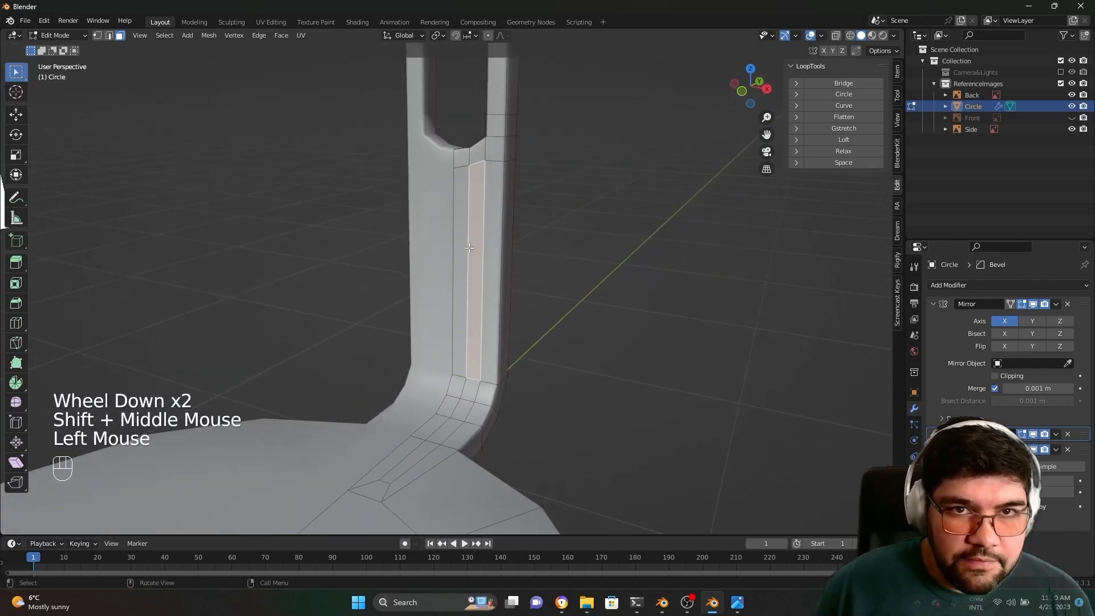
pyautogui.keyDown('shift'); pyautogui.click(460, 274); pyautogui.keyUp('shift')
pyautogui.scroll(1, 497, 339)
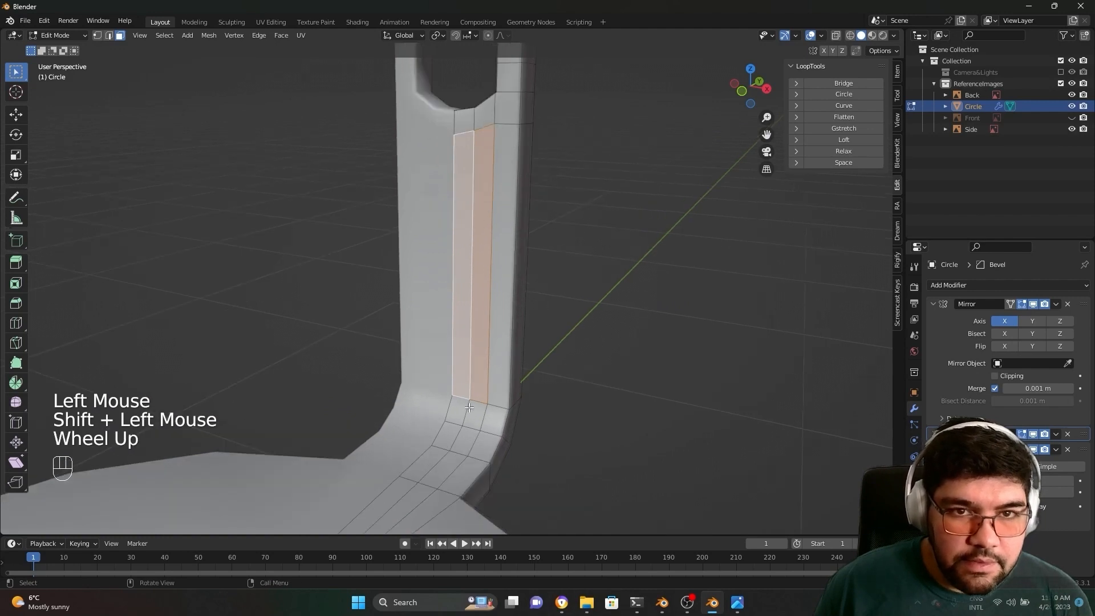
pyautogui.keyDown('alt'); pyautogui.click(461, 411); pyautogui.keyUp('alt')
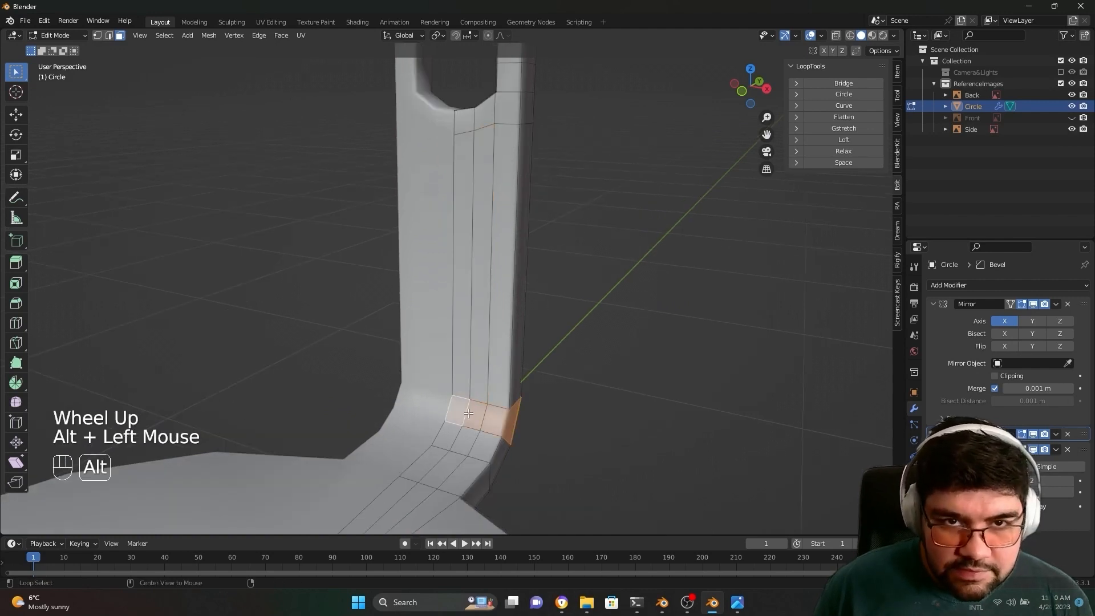
pyautogui.click(464, 393)
pyautogui.keyDown('shift'); pyautogui.click(476, 391); pyautogui.keyUp('shift')
pyautogui.keyDown('shift'); pyautogui.click(474, 414); pyautogui.keyUp('shift')
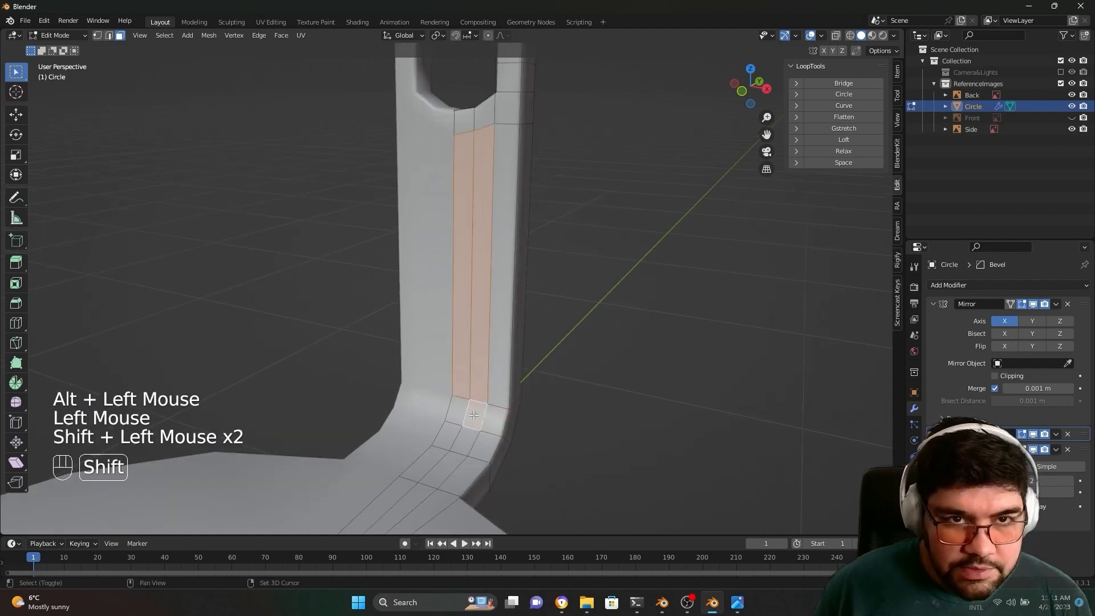
pyautogui.keyDown('shift'); pyautogui.click(459, 411); pyautogui.keyUp('shift')
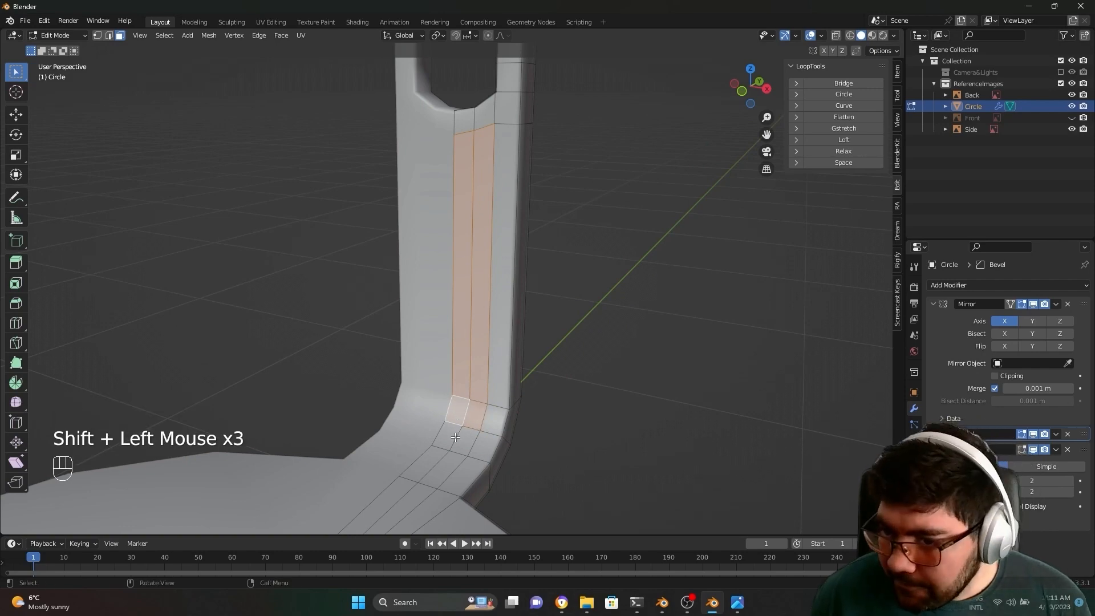
pyautogui.keyDown('shift'); pyautogui.click(453, 436); pyautogui.keyUp('shift')
pyautogui.scroll(-1, 525, 369)
pyautogui.moveTo(513, 365); pyautogui.dragTo(525, 369, button='middle')
pyautogui.scroll(2, 525, 369)
pyautogui.moveTo(525, 369); pyautogui.dragTo(525, 369, button='middle')
pyautogui.scroll(-1, 525, 369)
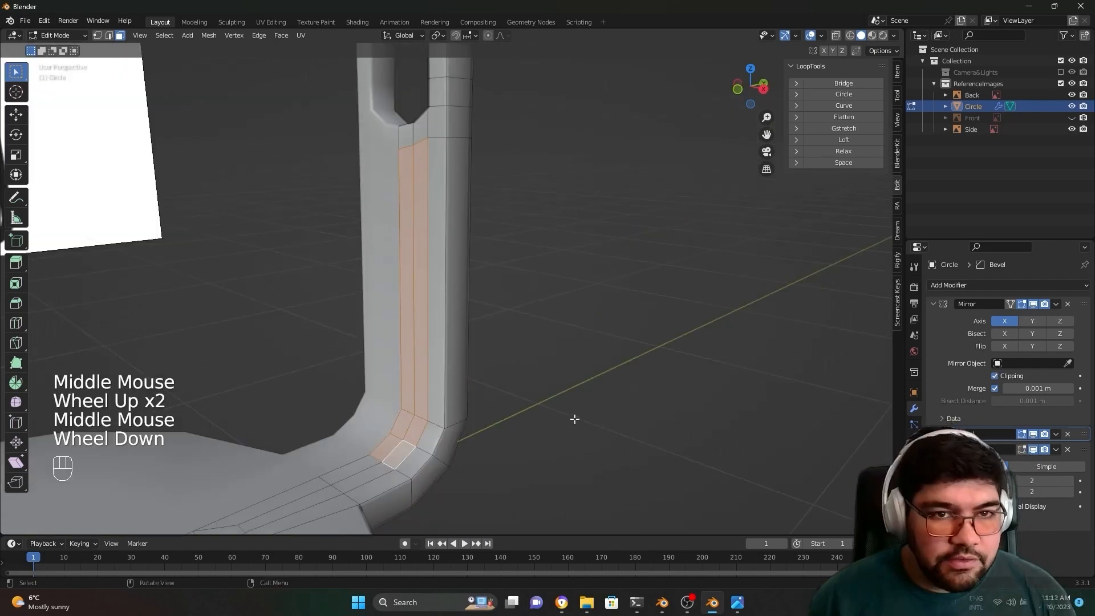
# Step: Extrude the selected front faces about 0.021 m along global Y, into the arm, to form a recessed channel
pyautogui.moveTo(576, 420); pyautogui.dragTo(571, 419, button='middle')
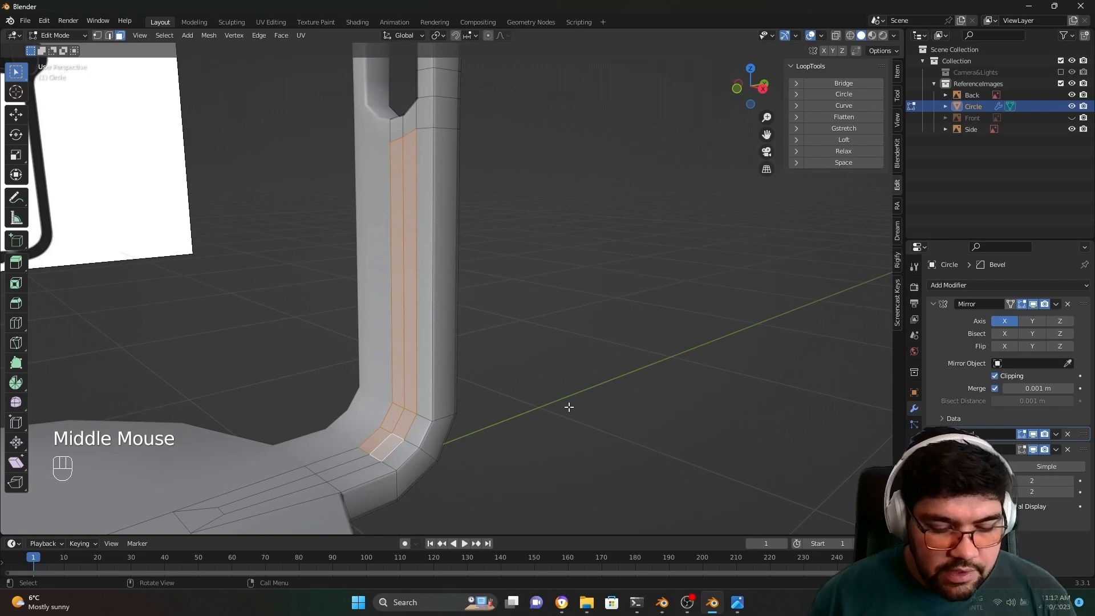
pyautogui.press('e')
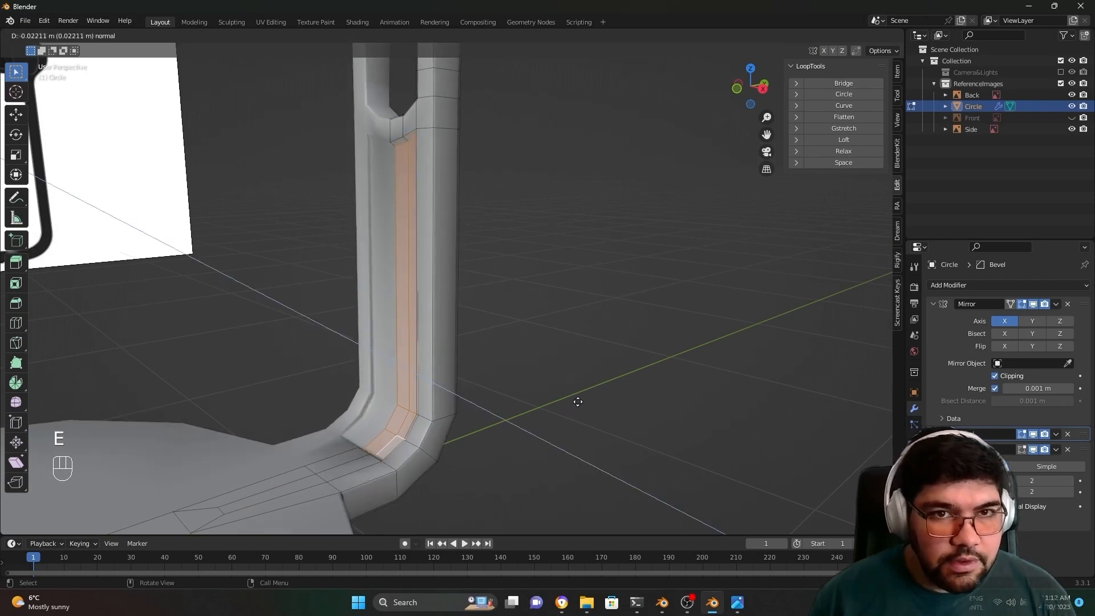
pyautogui.press('y')
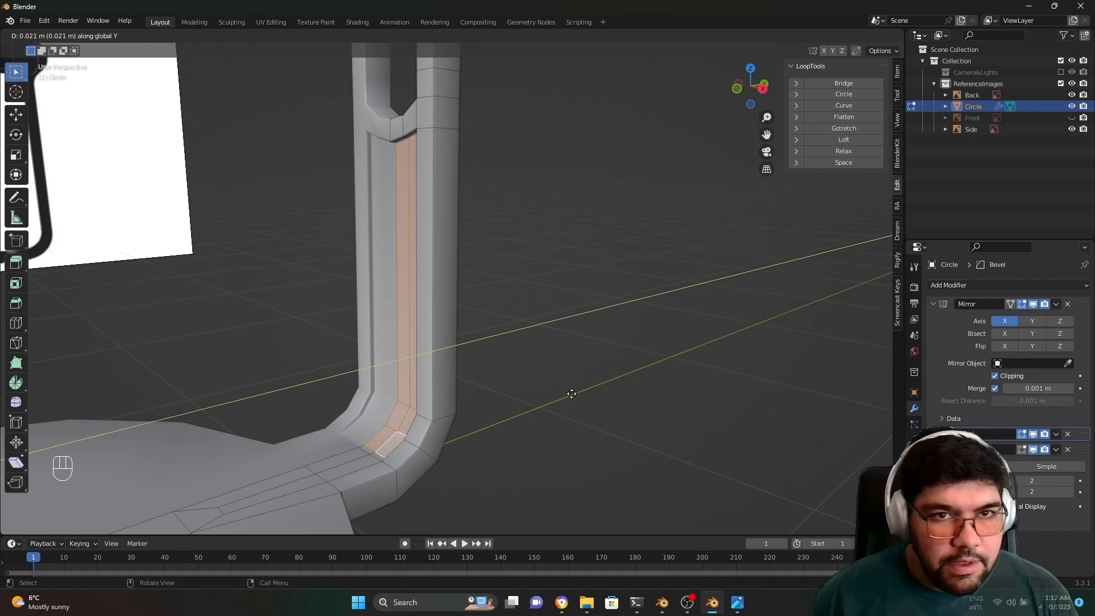
pyautogui.click(571, 393)
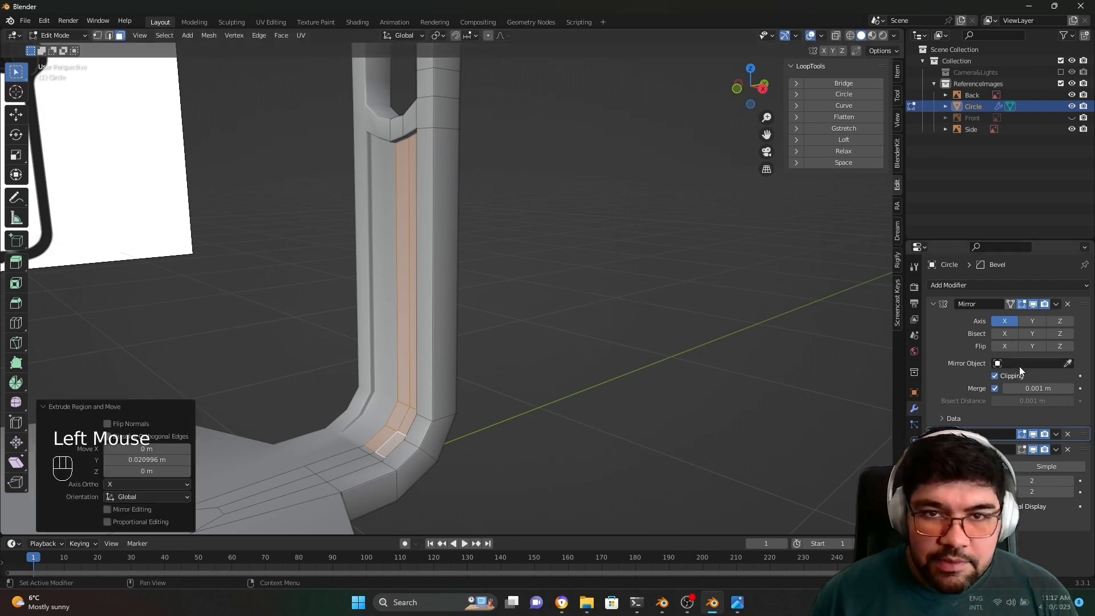
pyautogui.keyDown('shift'); pyautogui.moveTo(542, 382); pyautogui.dragTo(652, 395, button='middle'); pyautogui.keyUp('shift')
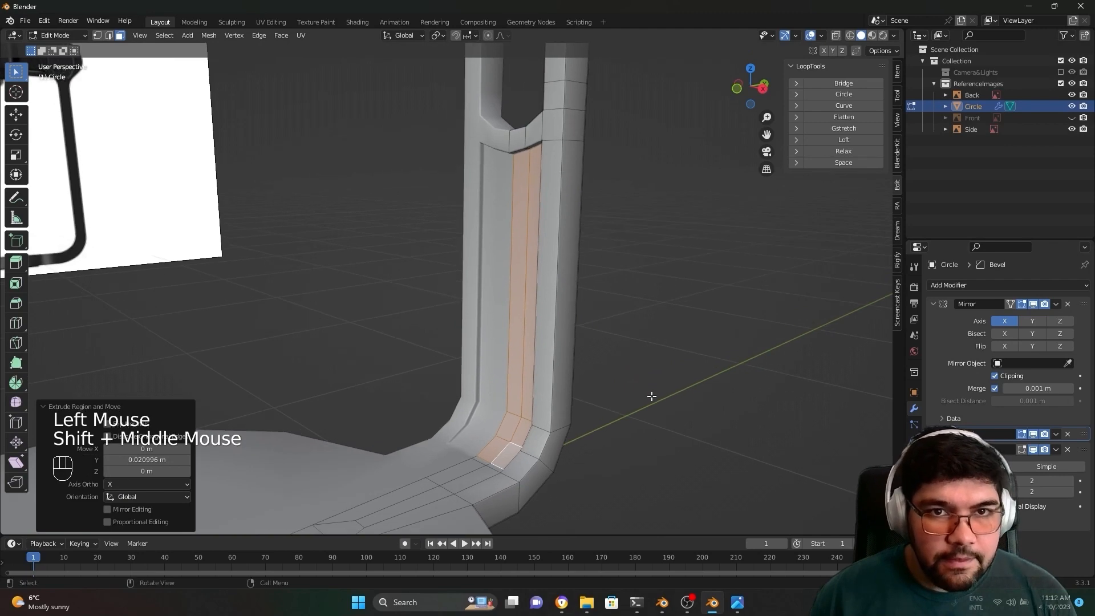
pyautogui.scroll(2, 652, 396)
pyautogui.keyDown('shift'); pyautogui.scroll(-2, 651, 396); pyautogui.keyUp('shift')
pyautogui.scroll(-2, 652, 396)
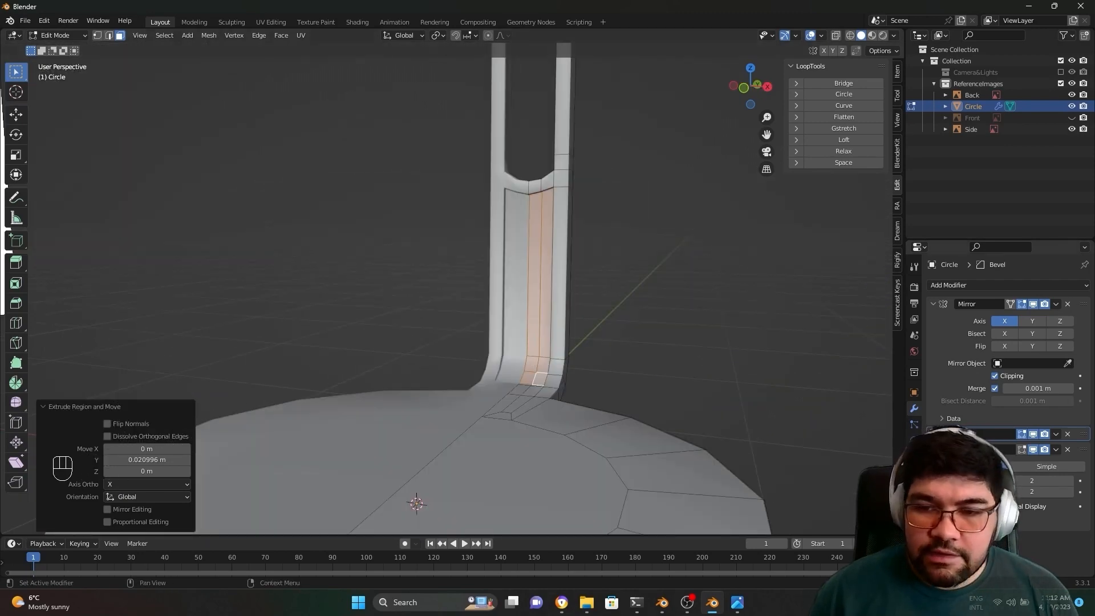
# Step: Turn the Subdivision modifier's viewport display back on and examine the corners at the upper end of the recessed channel
pyautogui.click(1023, 450)
pyautogui.scroll(2, 609, 275)
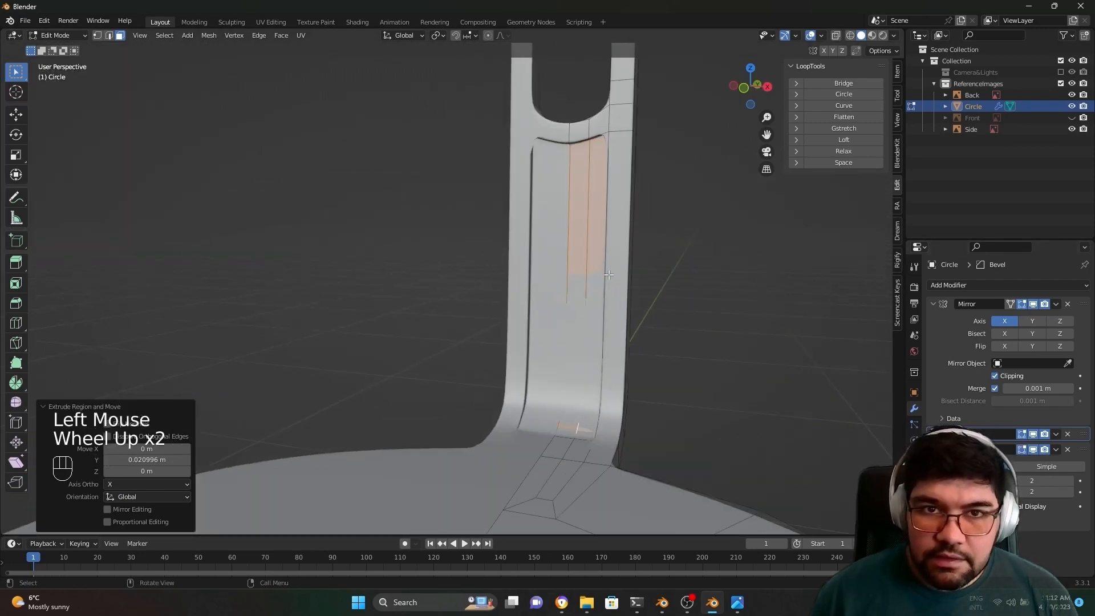
pyautogui.keyDown('shift'); pyautogui.moveTo(609, 275); pyautogui.dragTo(541, 382, button='middle'); pyautogui.keyUp('shift')
pyautogui.scroll(-1, 489, 386)
pyautogui.scroll(-1, 542, 382)
pyautogui.moveTo(541, 382); pyautogui.dragTo(518, 359, button='middle')
pyautogui.keyDown('shift'); pyautogui.moveTo(570, 315); pyautogui.dragTo(494, 356, button='middle'); pyautogui.keyUp('shift')
pyautogui.scroll(2, 562, 388)
pyautogui.keyDown('shift'); pyautogui.scroll(1, 553, 399); pyautogui.keyUp('shift')
pyautogui.scroll(3, 461, 396)
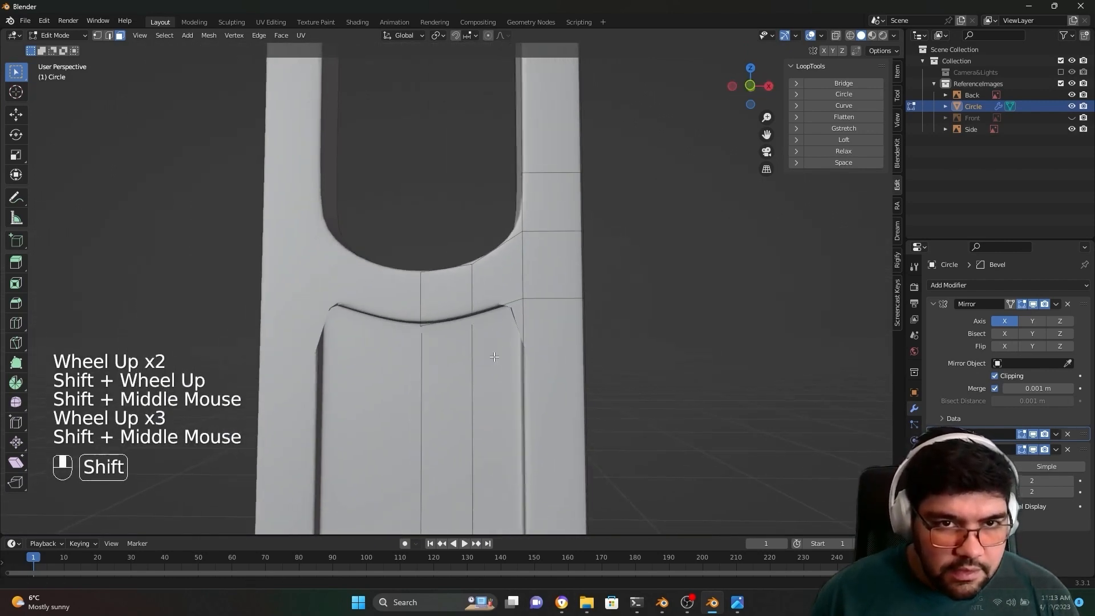
pyautogui.scroll(3, 584, 357)
pyautogui.scroll(-1, 584, 357)
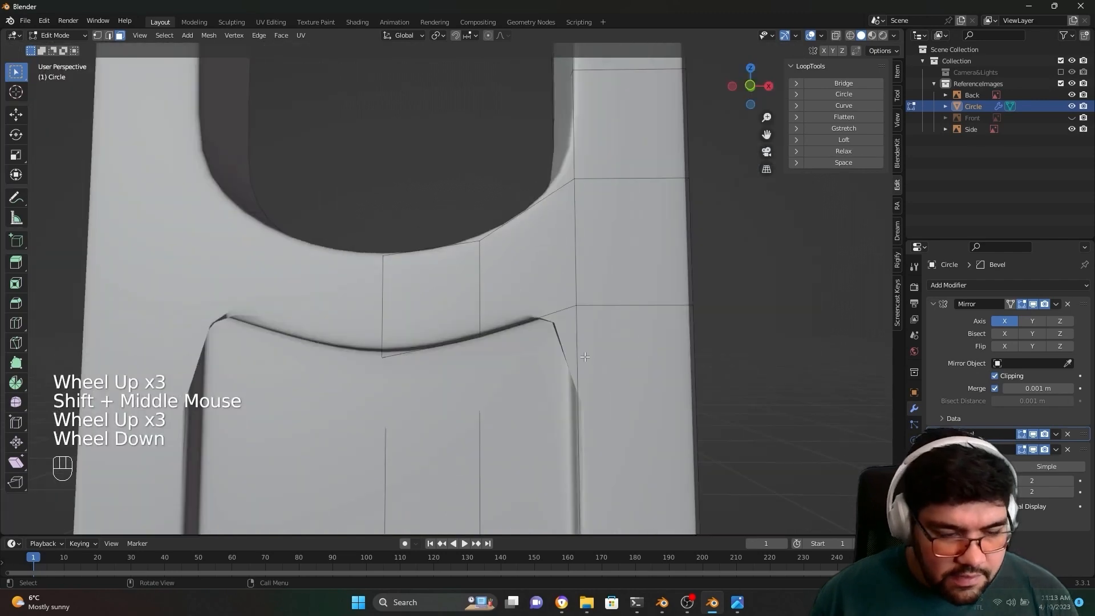
pyautogui.press('1')
pyautogui.click(574, 307)
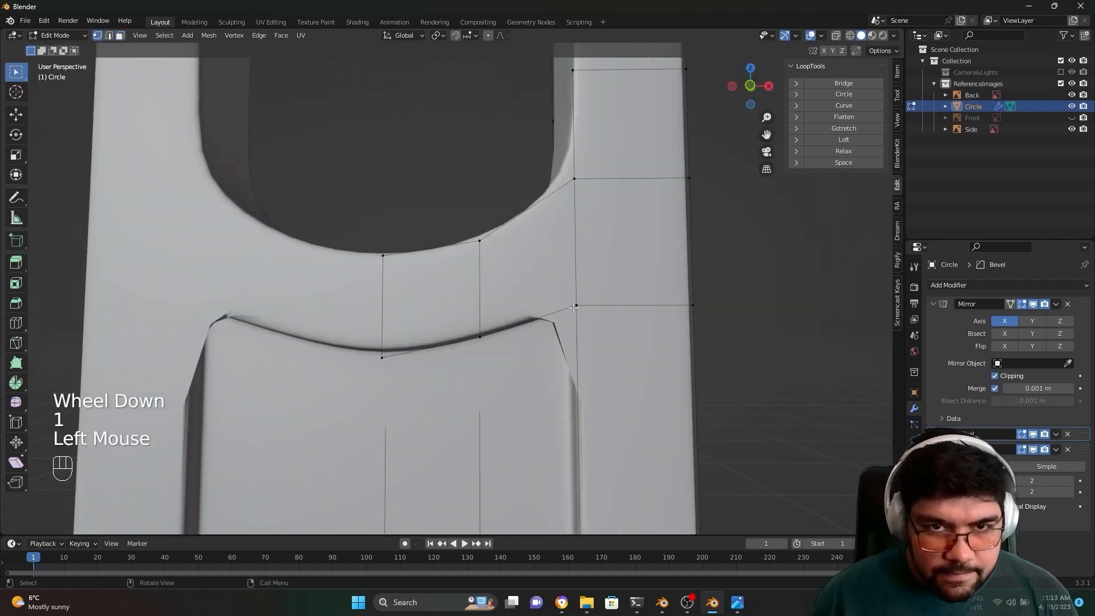
pyautogui.click(574, 308)
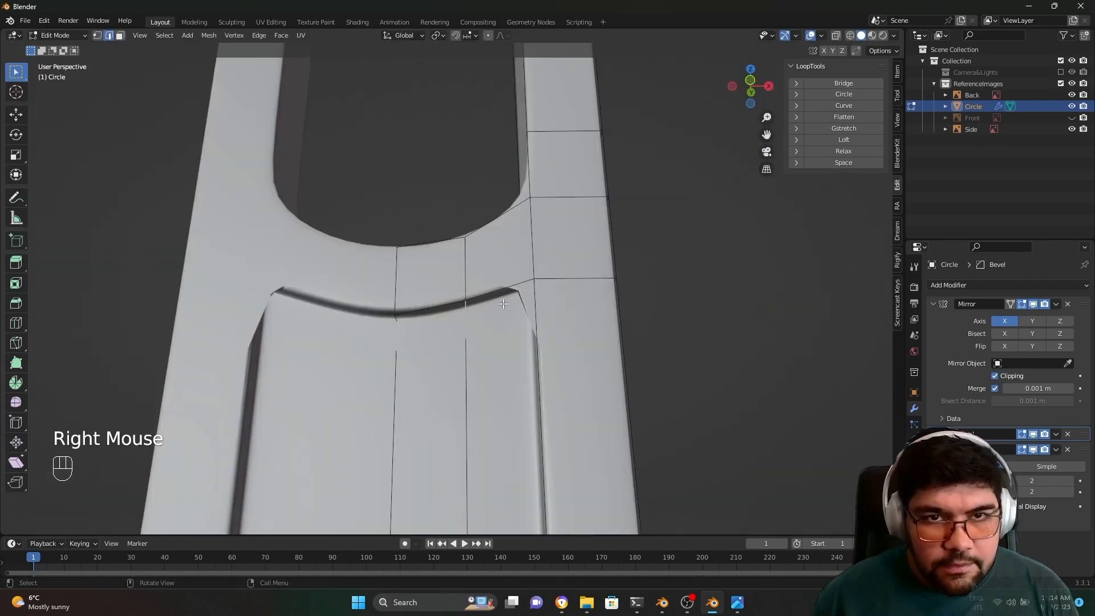
# Step: Add a horizontal loop cut around the arm and slide it up to just below the channel's upper edge
pyautogui.scroll(-1, 507, 297)
pyautogui.moveTo(507, 297); pyautogui.dragTo(504, 321, button='middle')
pyautogui.scroll(-2, 509, 321)
pyautogui.scroll(2, 489, 359)
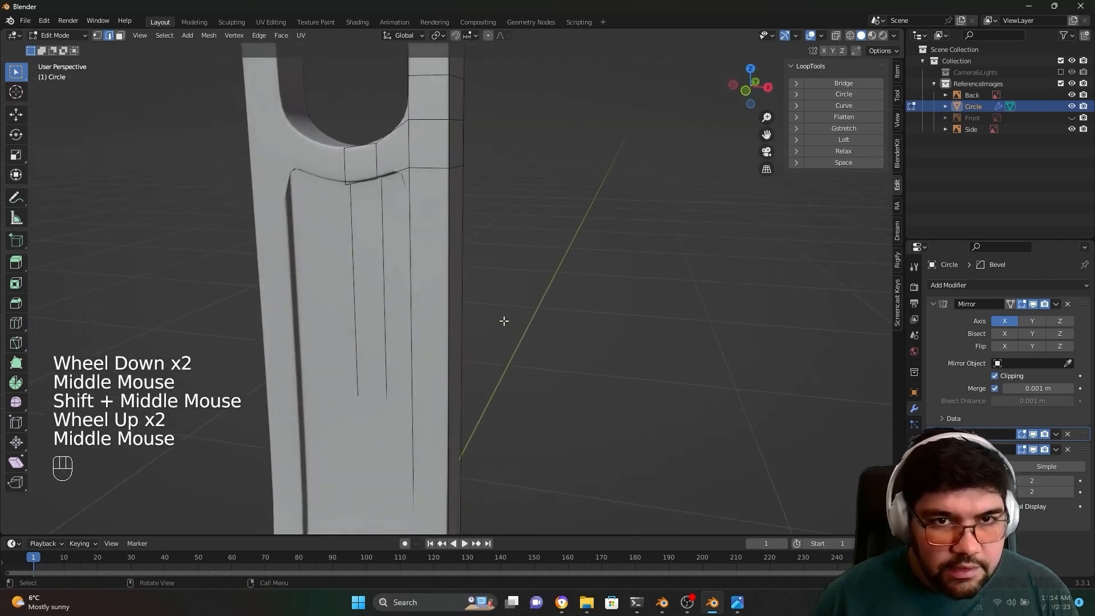
pyautogui.hotkey('ctrl', 'r')
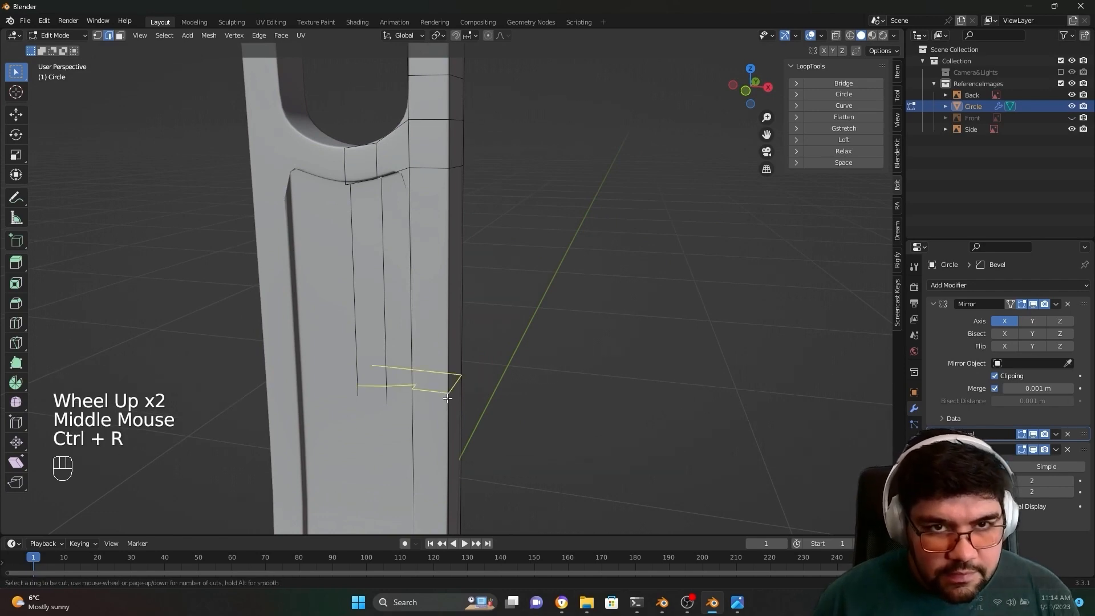
pyautogui.click(447, 399)
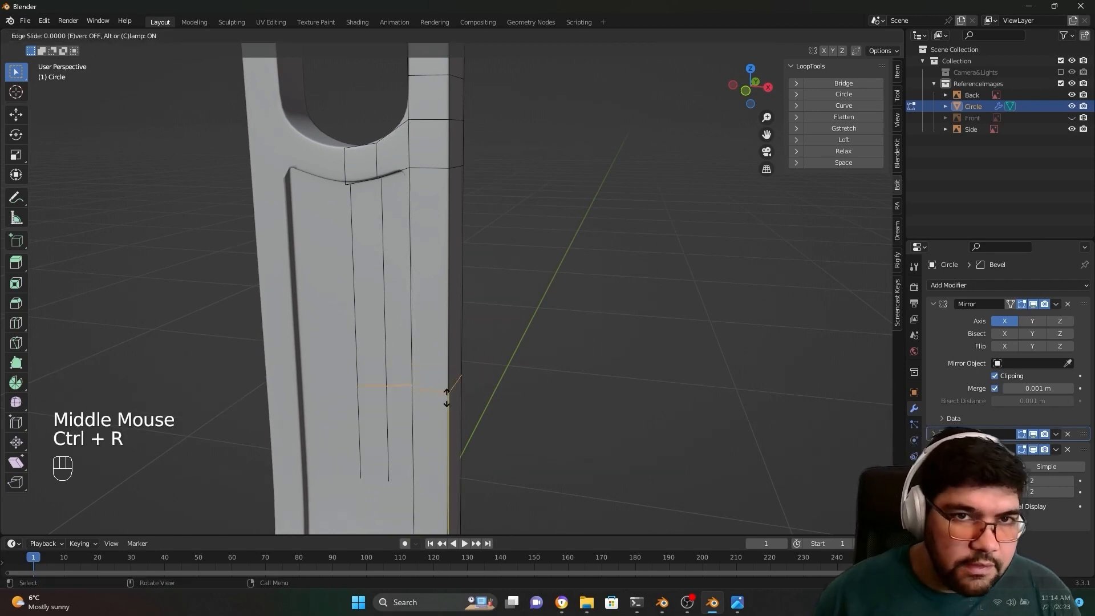
pyautogui.click(477, 206)
# Step: Examine the channel's upper end, the fork and the overall stand from several angles
pyautogui.scroll(-1, 476, 210)
pyautogui.moveTo(477, 210); pyautogui.dragTo(347, 334, button='middle')
pyautogui.scroll(6, 538, 377)
pyautogui.scroll(-2, 538, 377)
pyautogui.scroll(4, 538, 377)
pyautogui.scroll(-3, 539, 377)
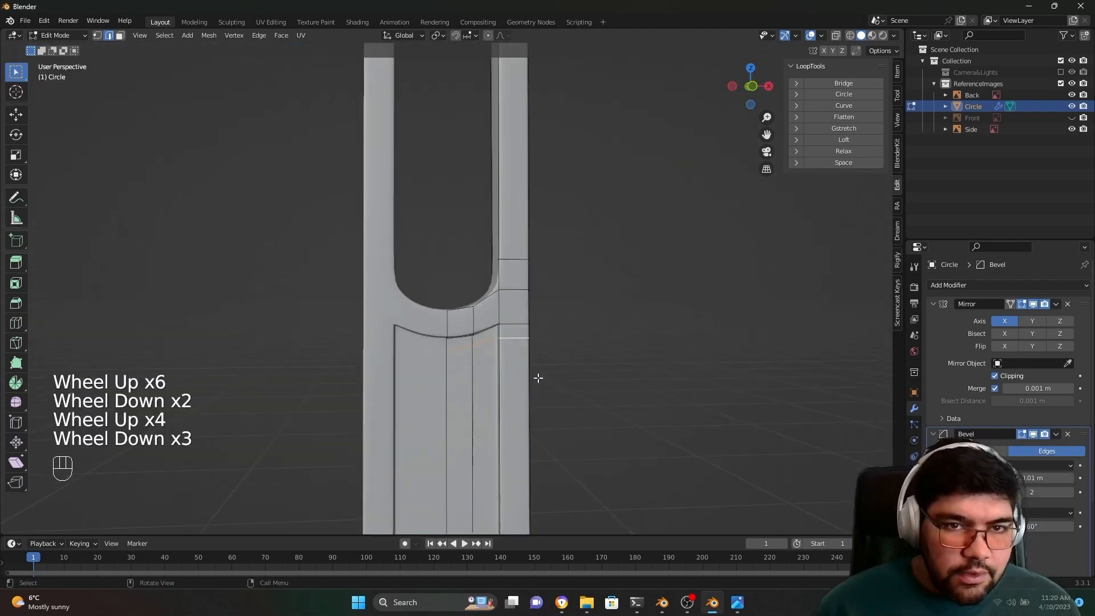
pyautogui.scroll(-2, 538, 378)
pyautogui.moveTo(538, 383); pyautogui.dragTo(521, 447, button='middle')
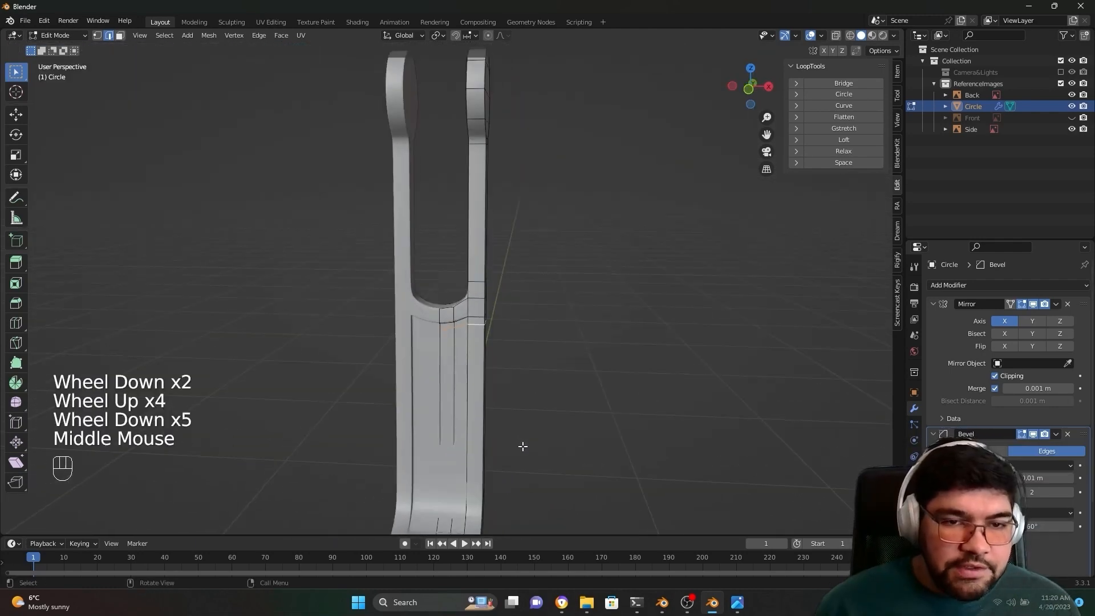
pyautogui.scroll(-2, 439, 439)
pyautogui.moveTo(439, 438); pyautogui.dragTo(453, 450, button='middle')
pyautogui.scroll(1, 452, 450)
pyautogui.scroll(1, 470, 402)
pyautogui.scroll(-1, 471, 402)
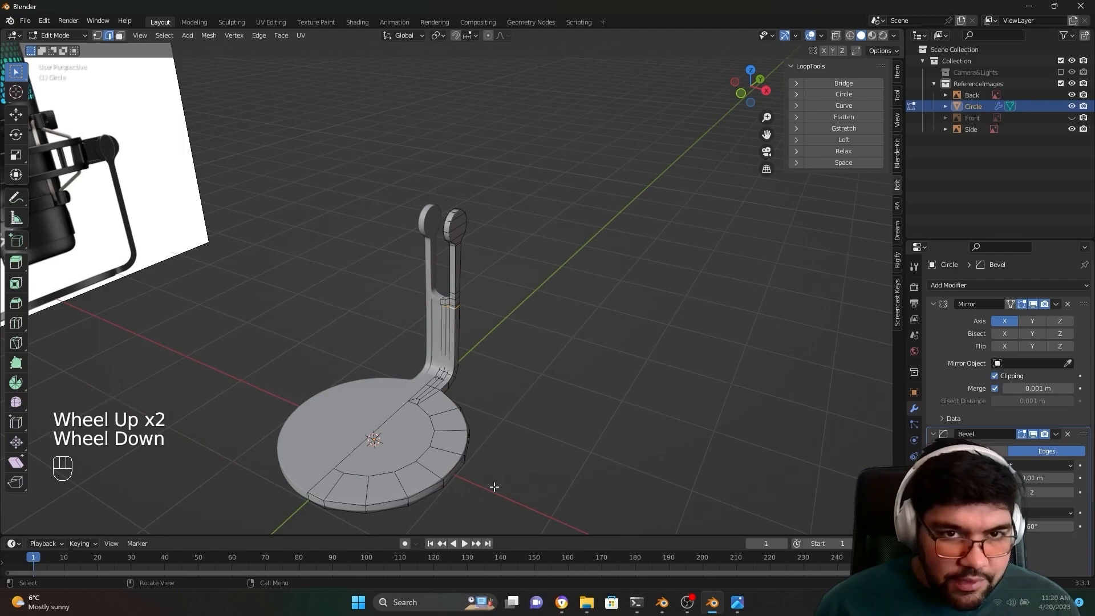
# Step: Leave mesh editing and hide the Back reference image in the viewport
pyautogui.press('Tab')
pyautogui.moveTo(496, 487); pyautogui.dragTo(415, 381, button='middle')
pyautogui.scroll(-2, 482, 468)
pyautogui.scroll(1, 484, 467)
pyautogui.click(349, 173)
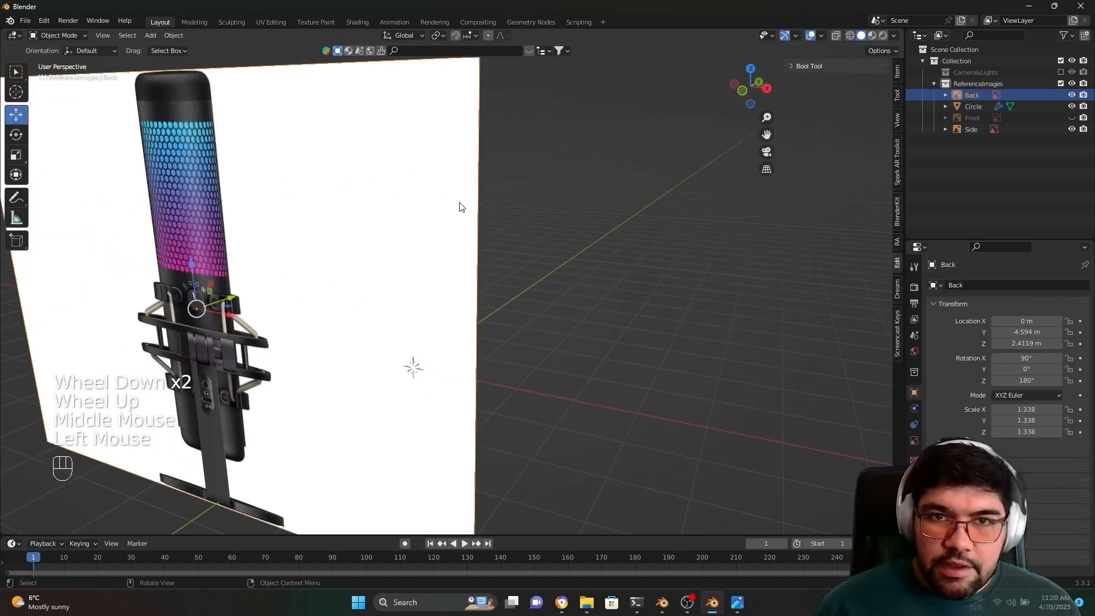
pyautogui.click(1071, 95)
pyautogui.scroll(2, 478, 395)
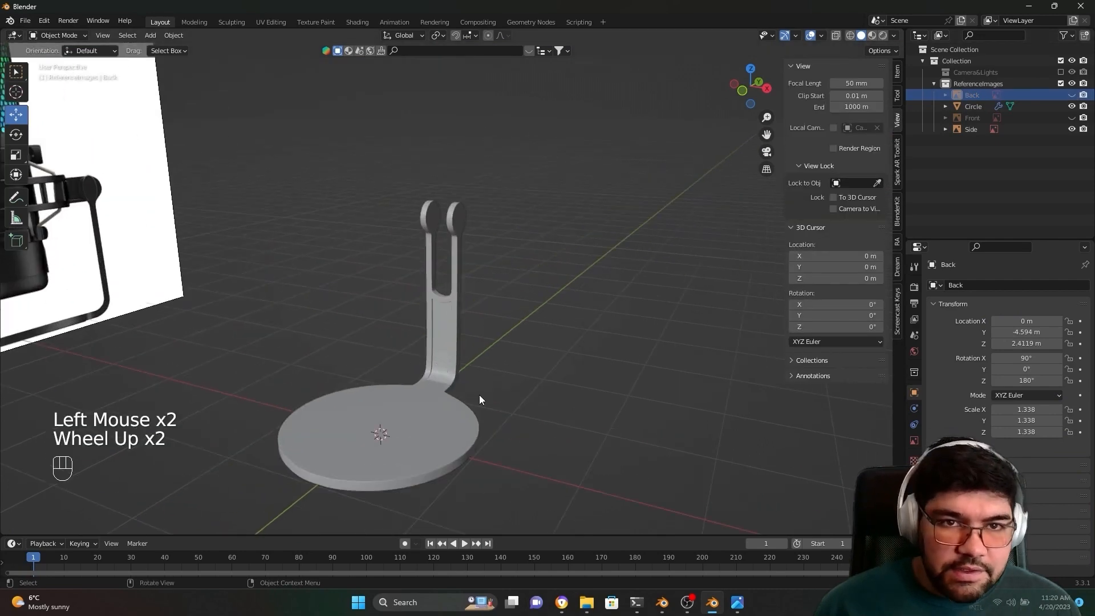
# Step: Select the stand and apply its Mirror modifier
pyautogui.moveTo(479, 394); pyautogui.dragTo(457, 464, button='middle')
pyautogui.click(496, 452)
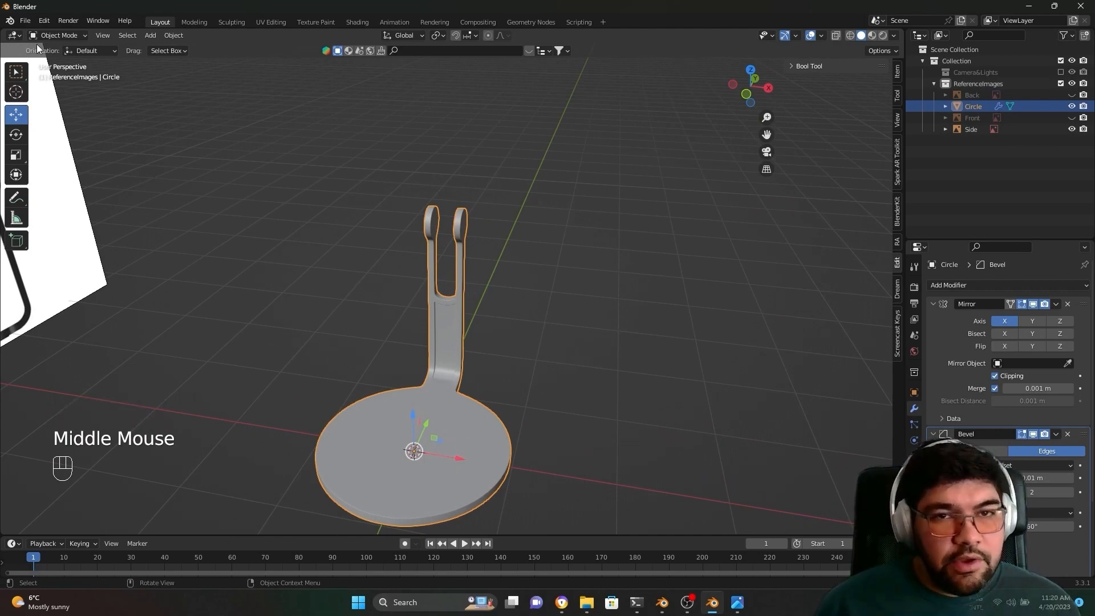
pyautogui.hotkey('ctrl', 'z')
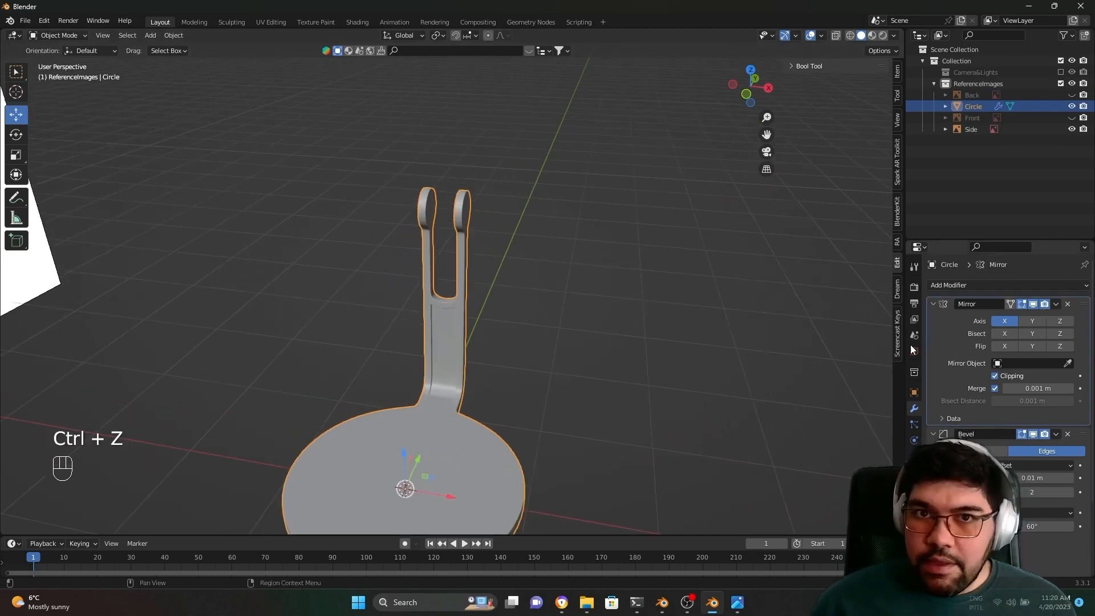
pyautogui.click(1058, 305)
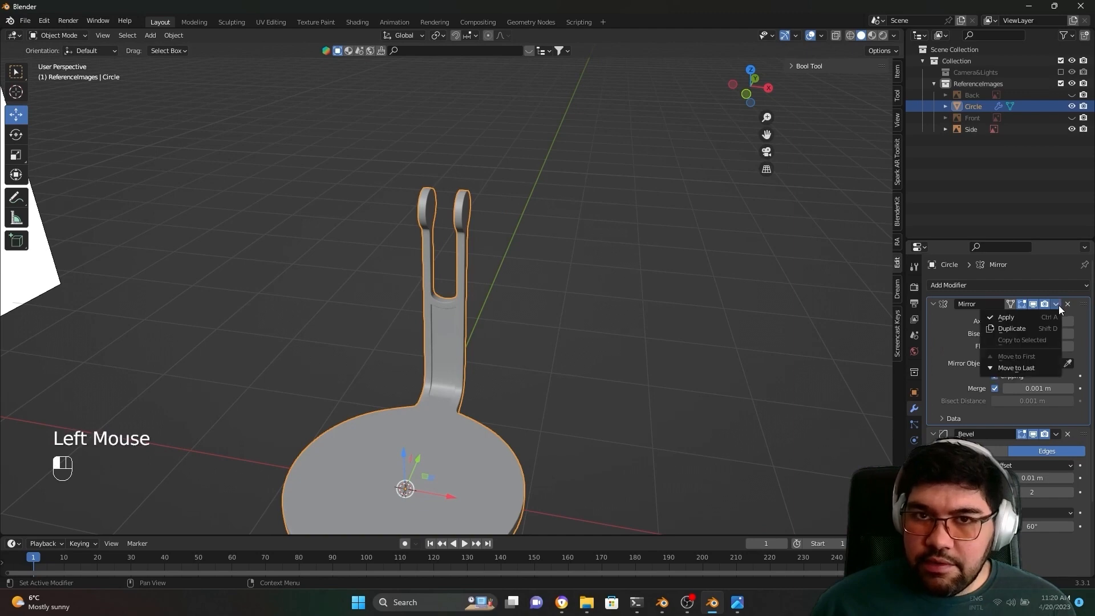
pyautogui.click(1028, 320)
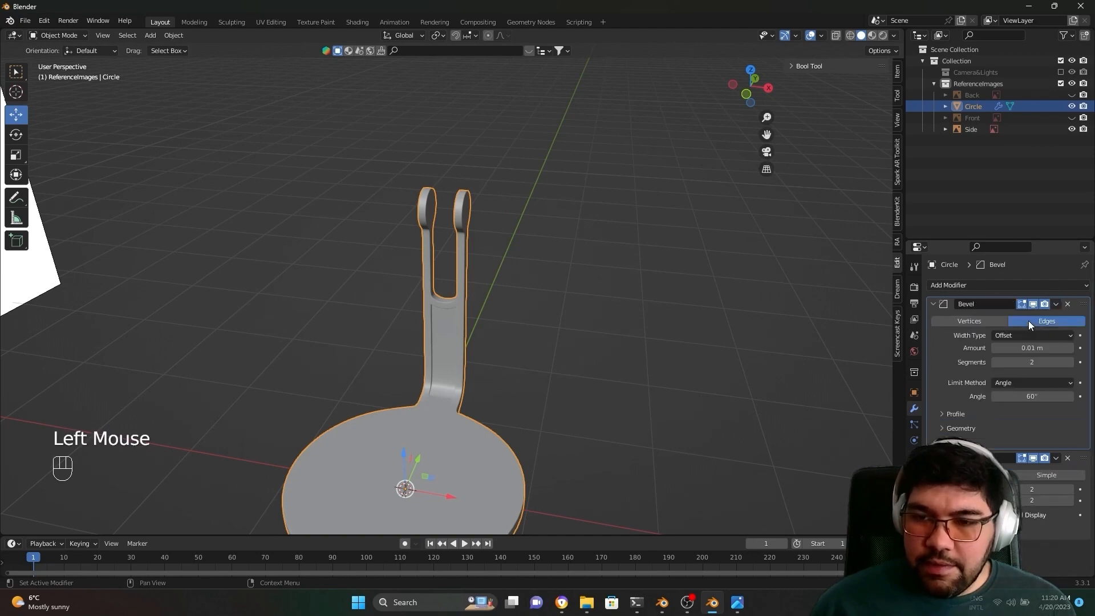
# Step: Reopen the stand's mesh for editing and examine the edges, faces and vertices of the base's ring and top face
pyautogui.moveTo(434, 457); pyautogui.dragTo(478, 450, button='middle')
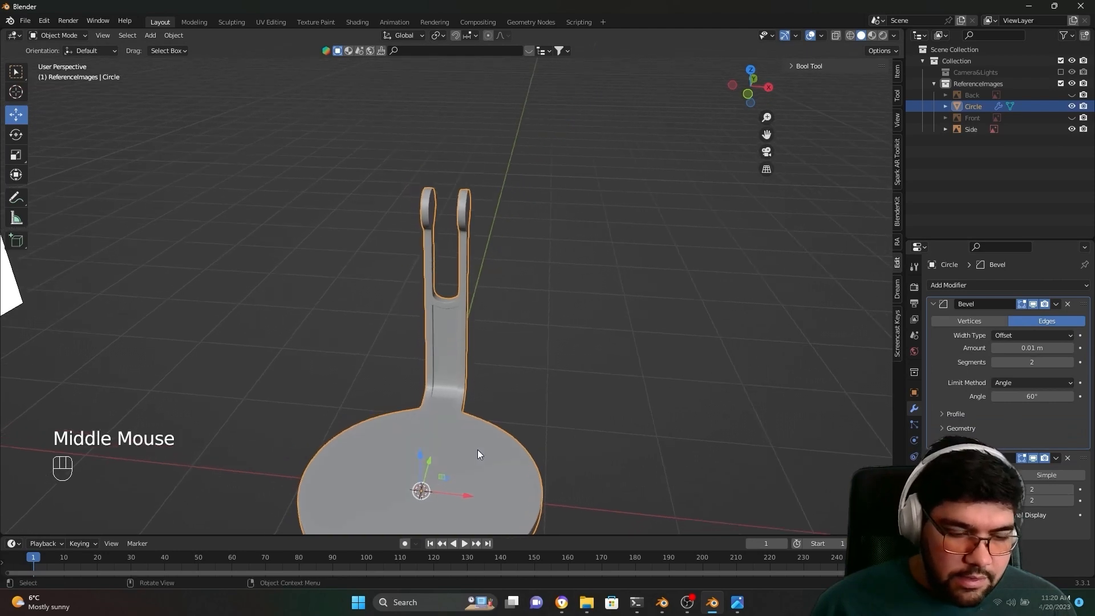
pyautogui.press('Tab')
pyautogui.scroll(-2, 607, 451)
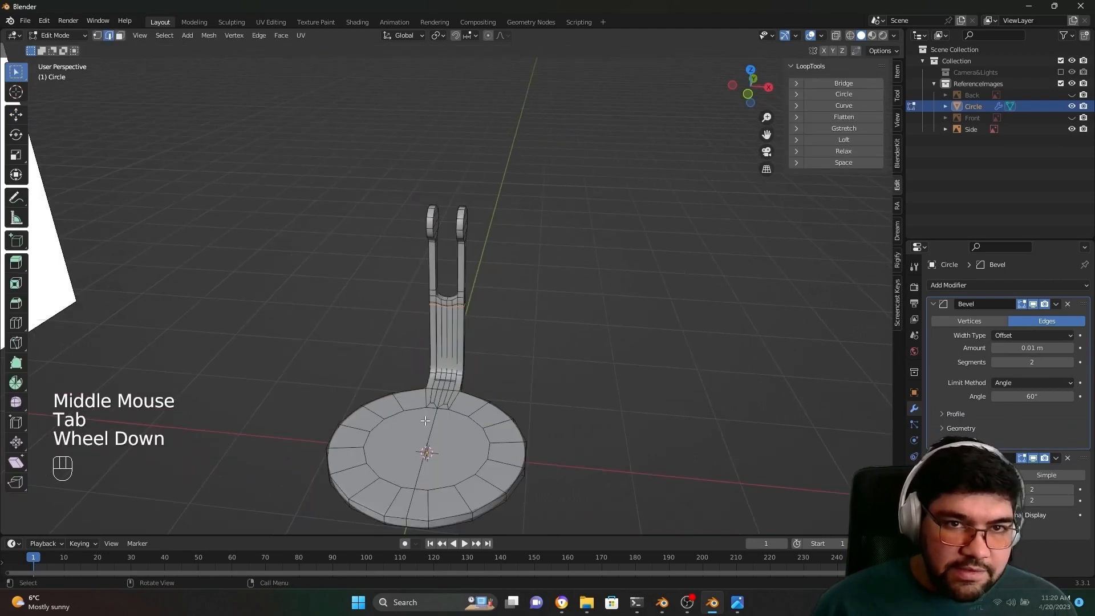
pyautogui.keyDown('shift'); pyautogui.moveTo(607, 451); pyautogui.dragTo(491, 402, button='middle'); pyautogui.keyUp('shift')
pyautogui.scroll(2, 518, 412)
pyautogui.scroll(-1, 490, 402)
pyautogui.moveTo(490, 402); pyautogui.dragTo(399, 354, button='middle')
pyautogui.scroll(2, 353, 348)
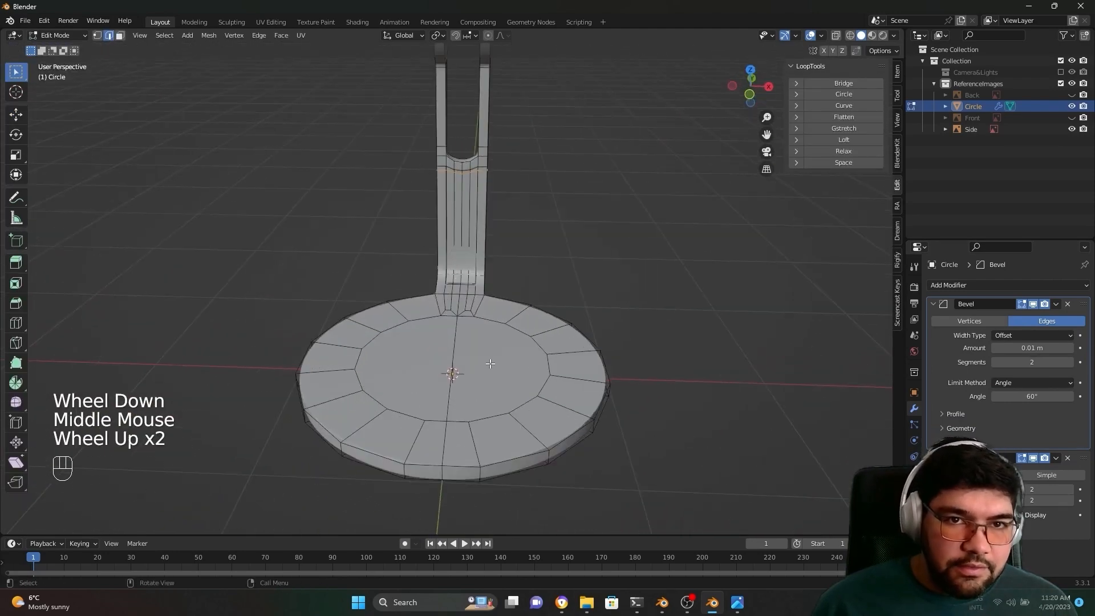
pyautogui.click(342, 346)
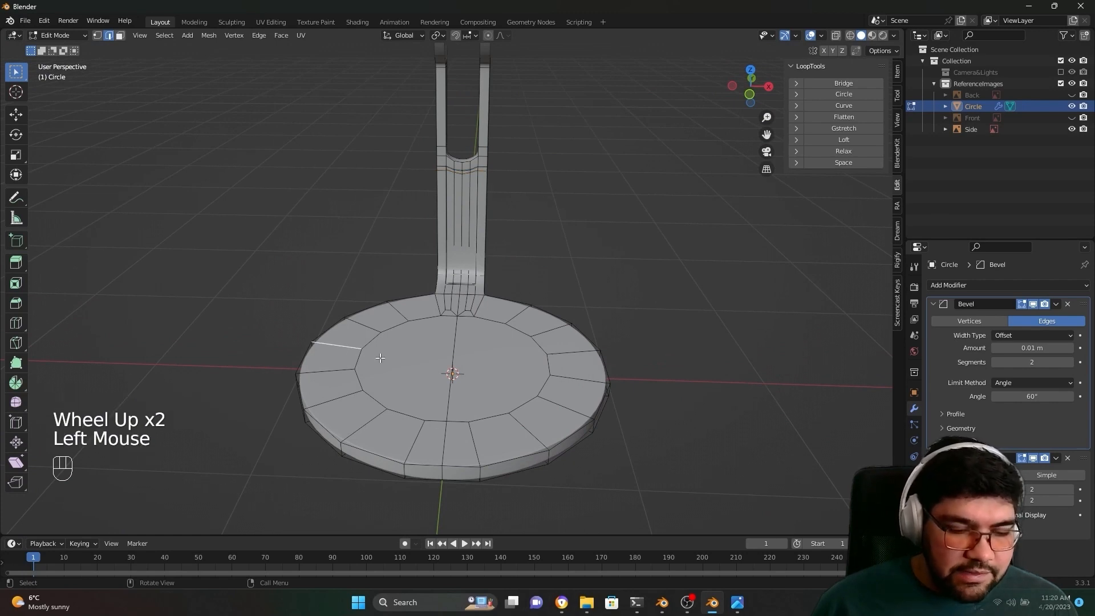
pyautogui.press('3')
pyautogui.click(374, 322)
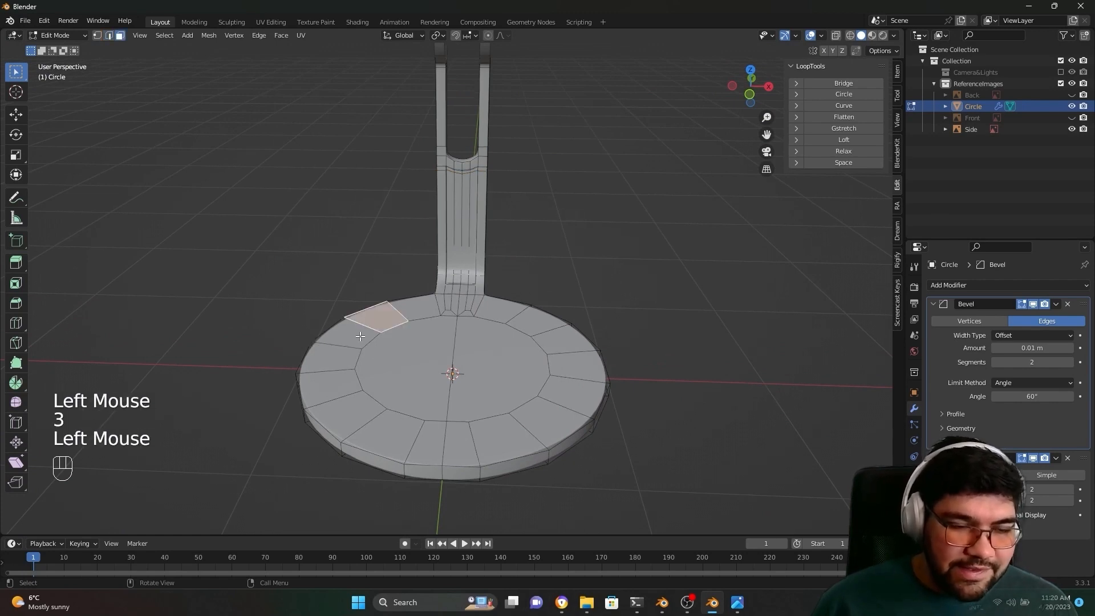
pyautogui.click(348, 336)
pyautogui.press('1')
pyautogui.click(321, 348)
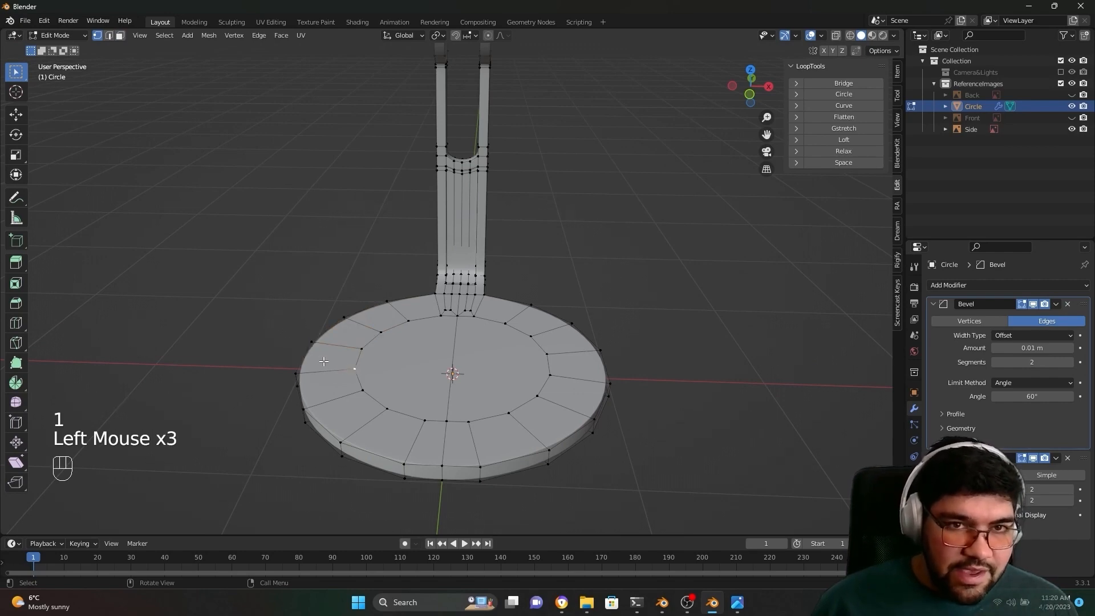
pyautogui.scroll(-2, 385, 380)
pyautogui.scroll(3, 386, 380)
# Step: Select the centre edge running across the base's inner top face and view the base from directly above
pyautogui.click(109, 35)
pyautogui.moveTo(399, 365); pyautogui.dragTo(447, 350, button='middle')
pyautogui.moveTo(366, 348); pyautogui.dragTo(507, 379, button='middle')
pyautogui.scroll(2, 457, 376)
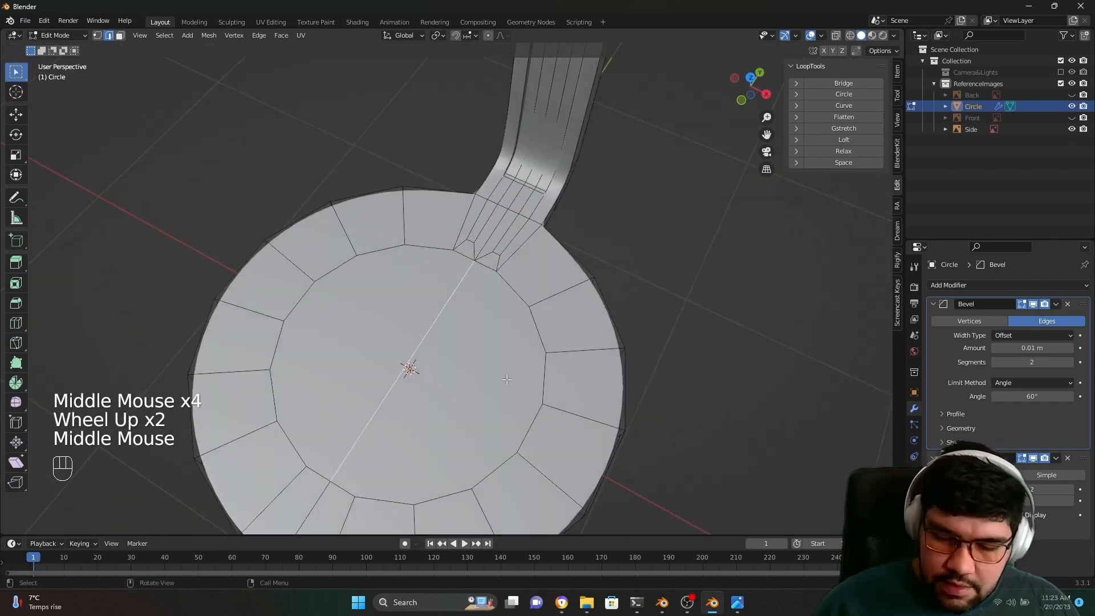
pyautogui.press('KP_1')
pyautogui.press('KP_7')
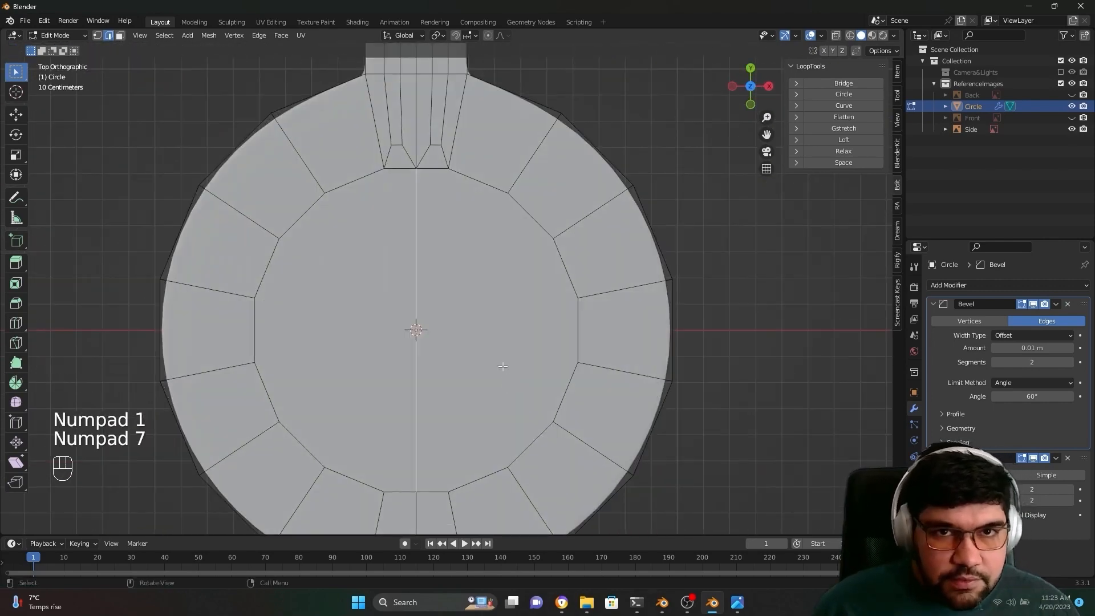
# Step: Knife-cut a straight line across the base's inner face between the pair of inner-ring vertices just in front of the arm
pyautogui.scroll(-2, 502, 366)
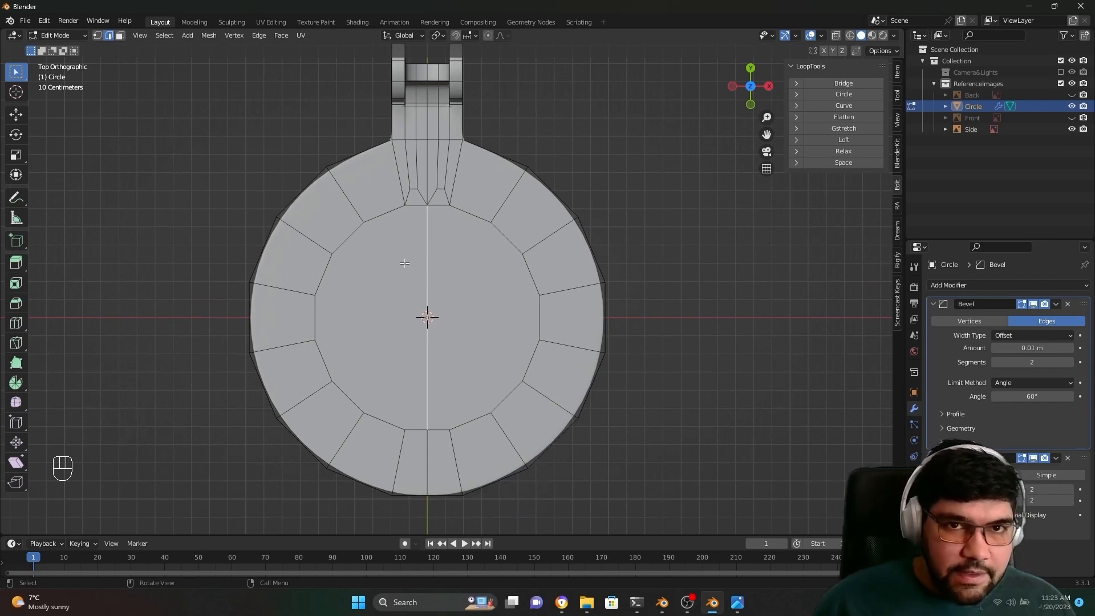
pyautogui.scroll(-1, 405, 263)
pyautogui.scroll(1, 482, 278)
pyautogui.press('1')
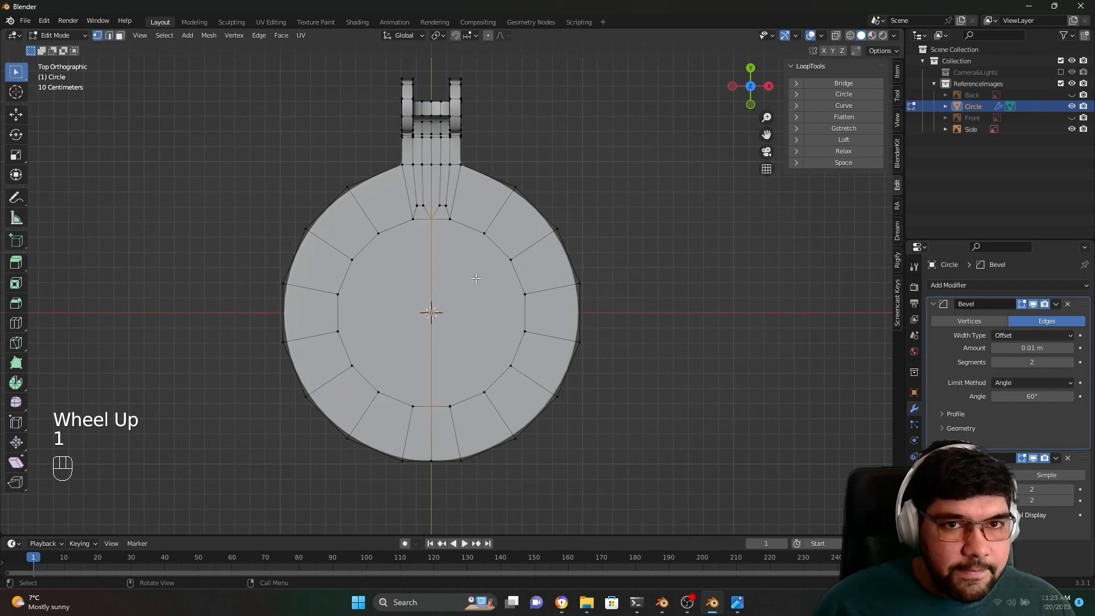
pyautogui.press('k')
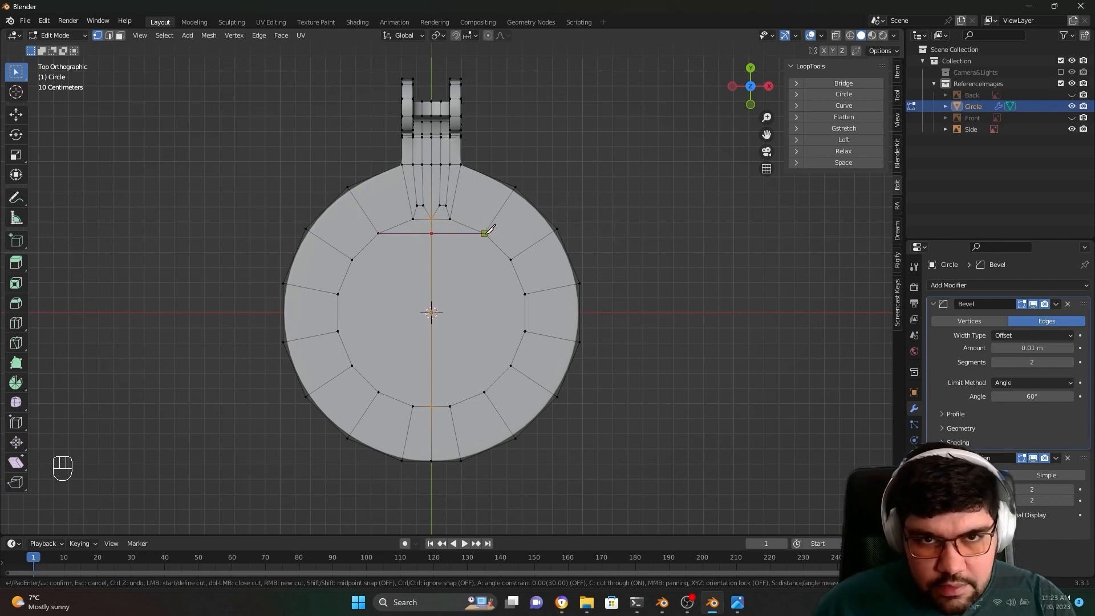
pyautogui.press('Return')
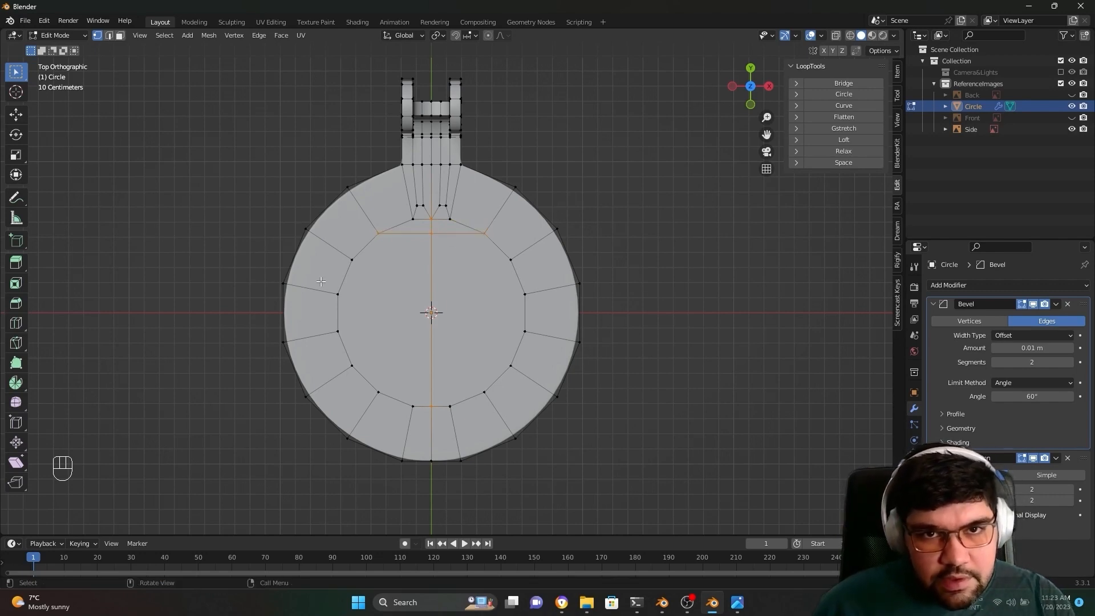
# Step: Knife-cut two more straight lines across the base's inner face between the next two opposite pairs of inner-ring vertices, up to just before the origin
pyautogui.press('k')
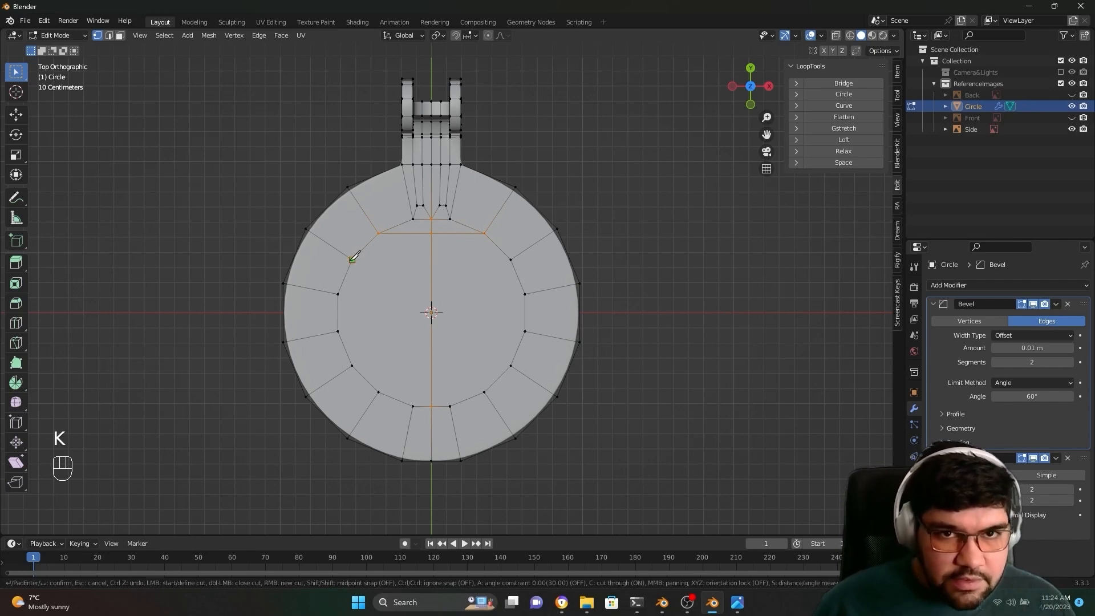
pyautogui.click(510, 259)
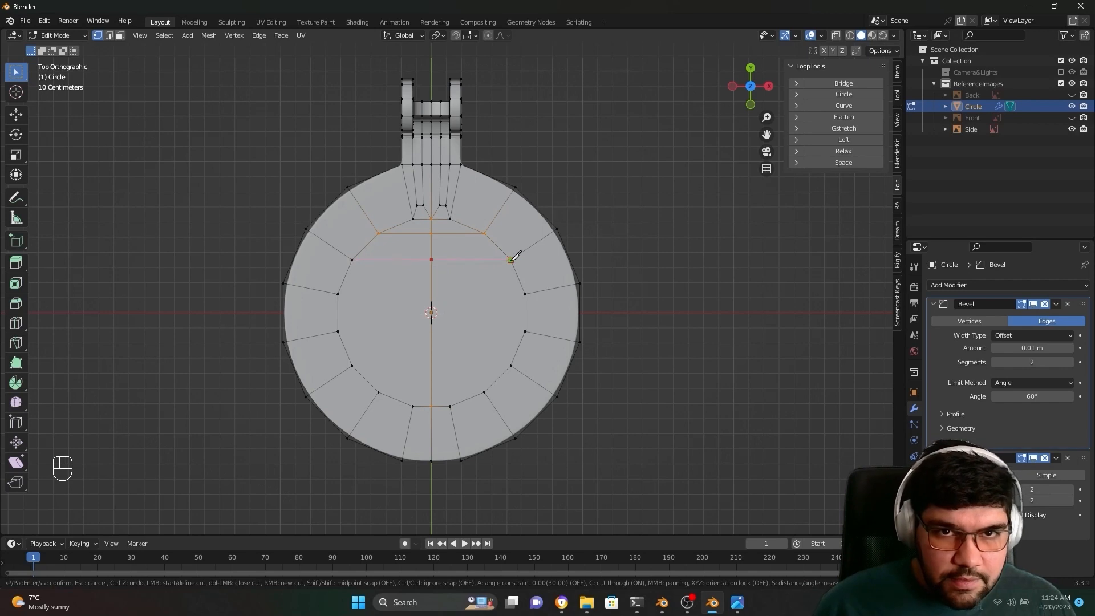
pyautogui.press('Return')
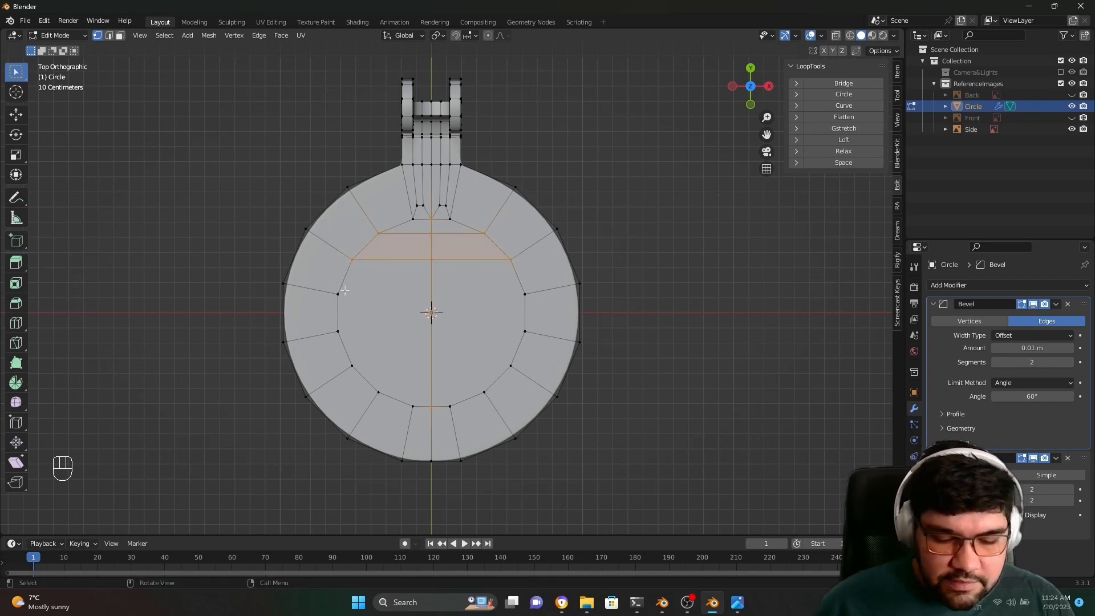
pyautogui.press('k')
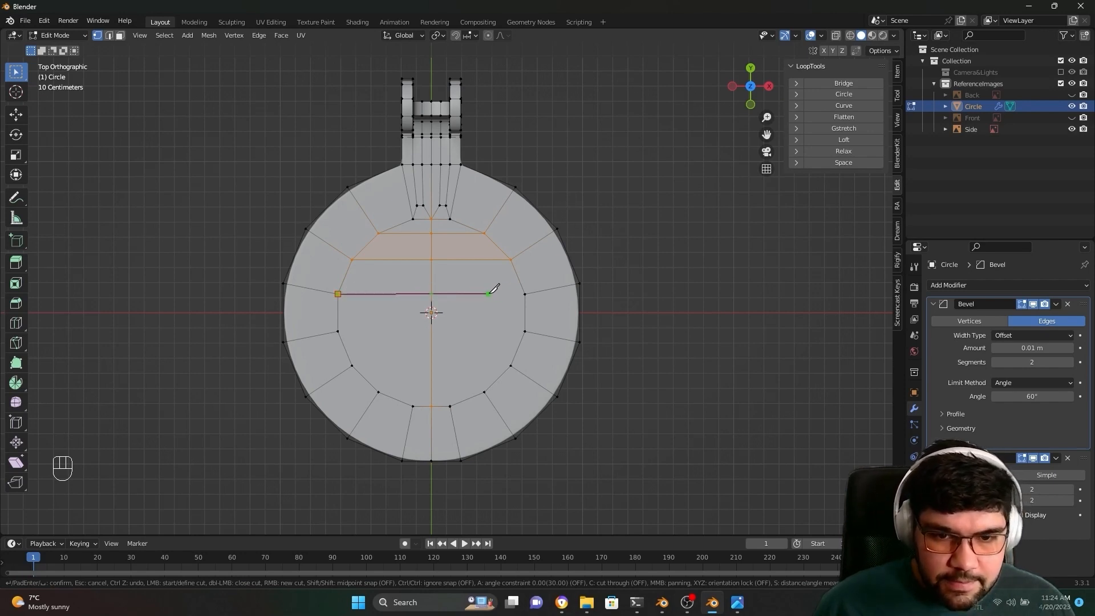
pyautogui.click(525, 294)
pyautogui.press('Return')
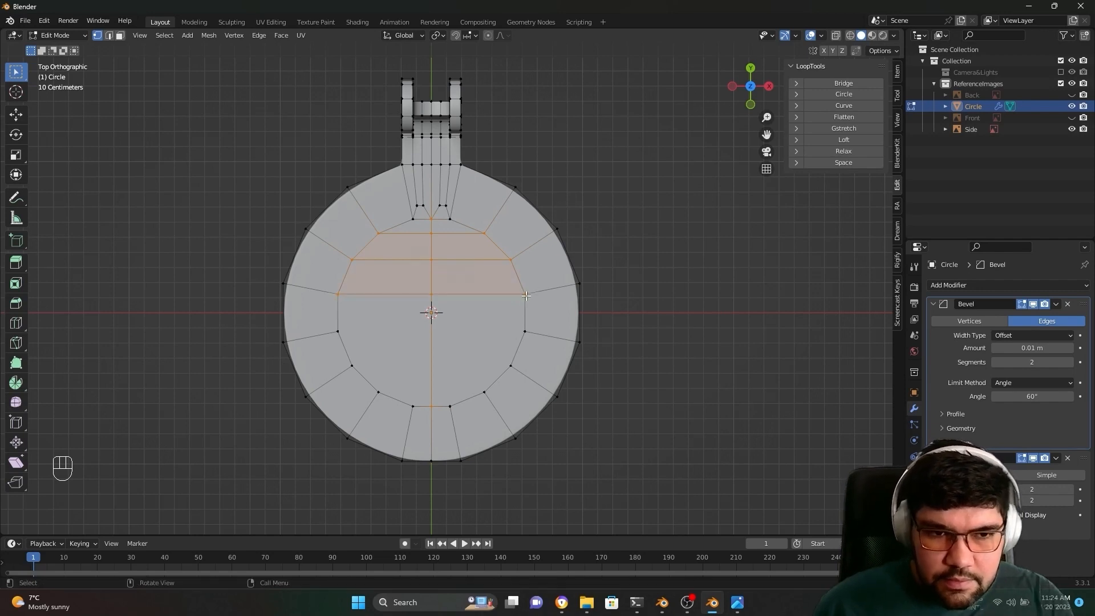
# Step: Knife-cut three straight lines joining the remaining opposite inner-ring vertices on the half of the base away from the arm, cutting through the mesh
pyautogui.press('k')
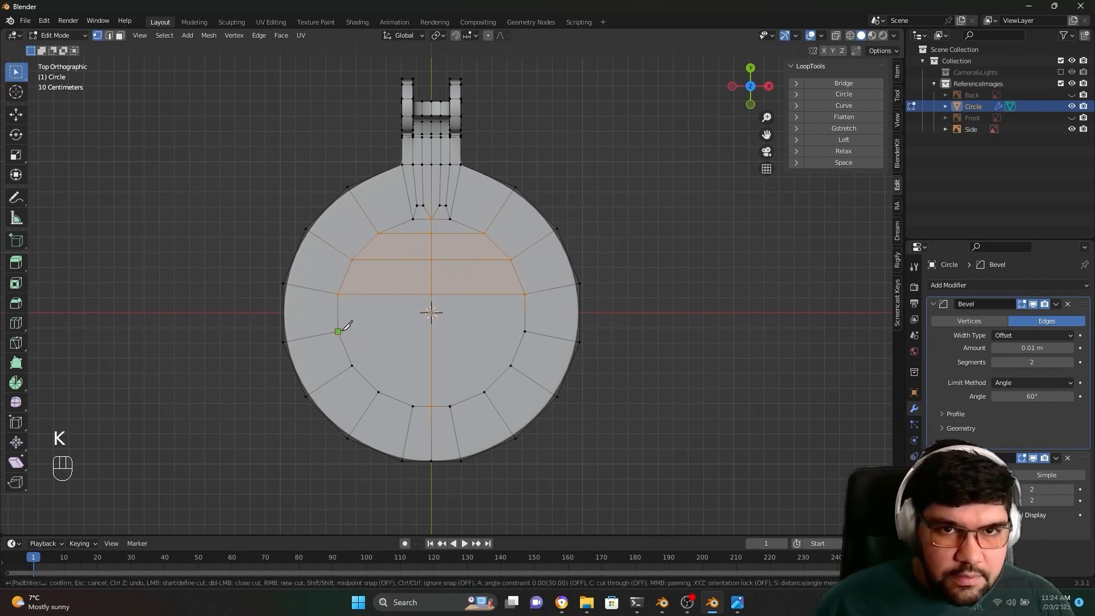
pyautogui.click(524, 331)
pyautogui.press('Return')
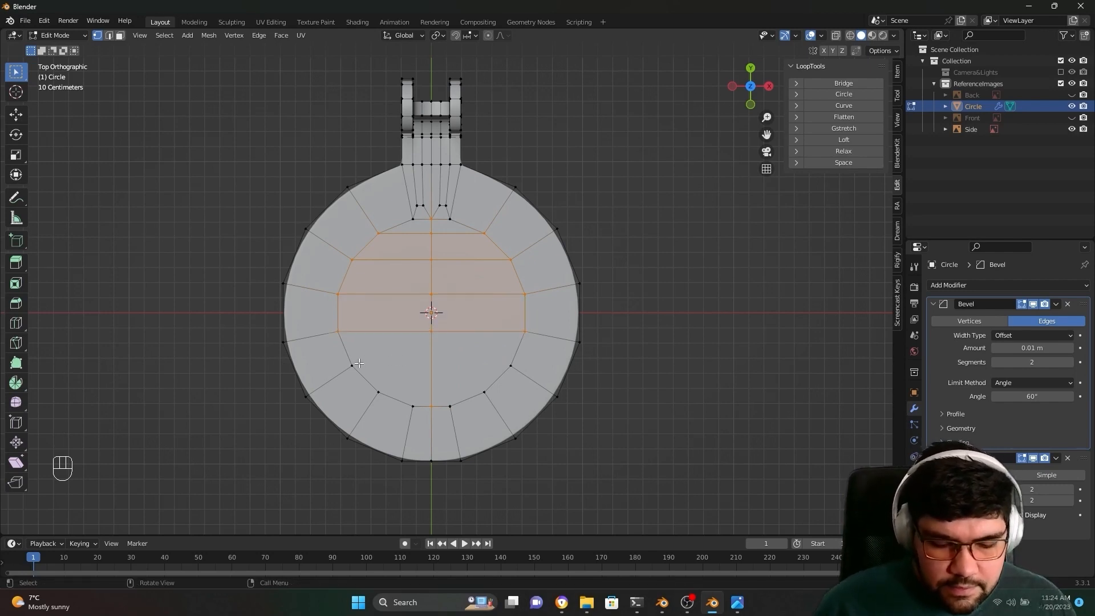
pyautogui.press('k')
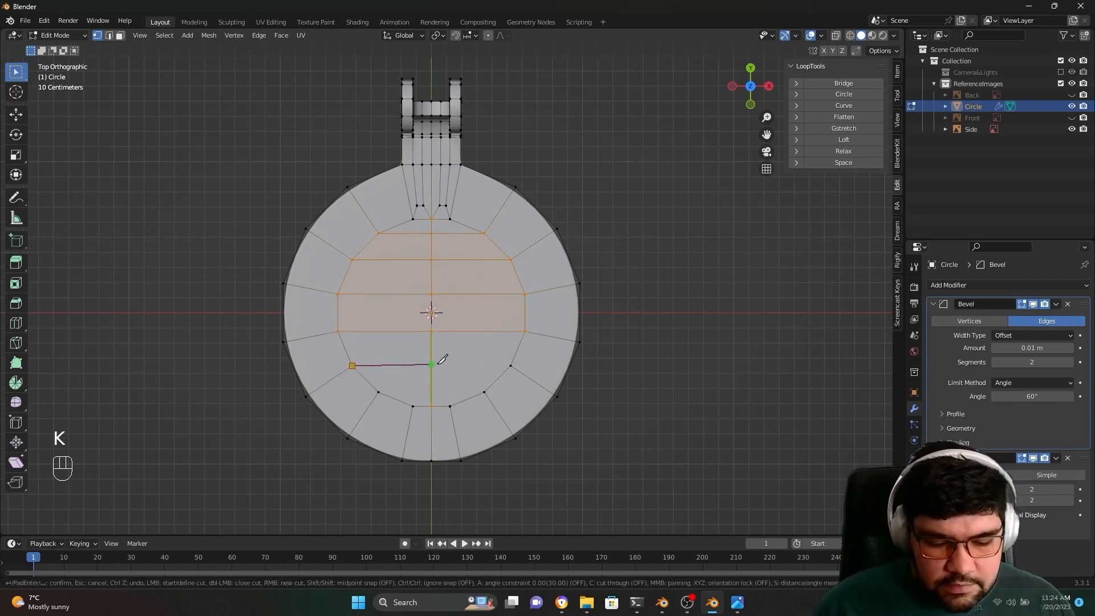
pyautogui.press('c')
pyautogui.click(511, 365)
pyautogui.press('Return')
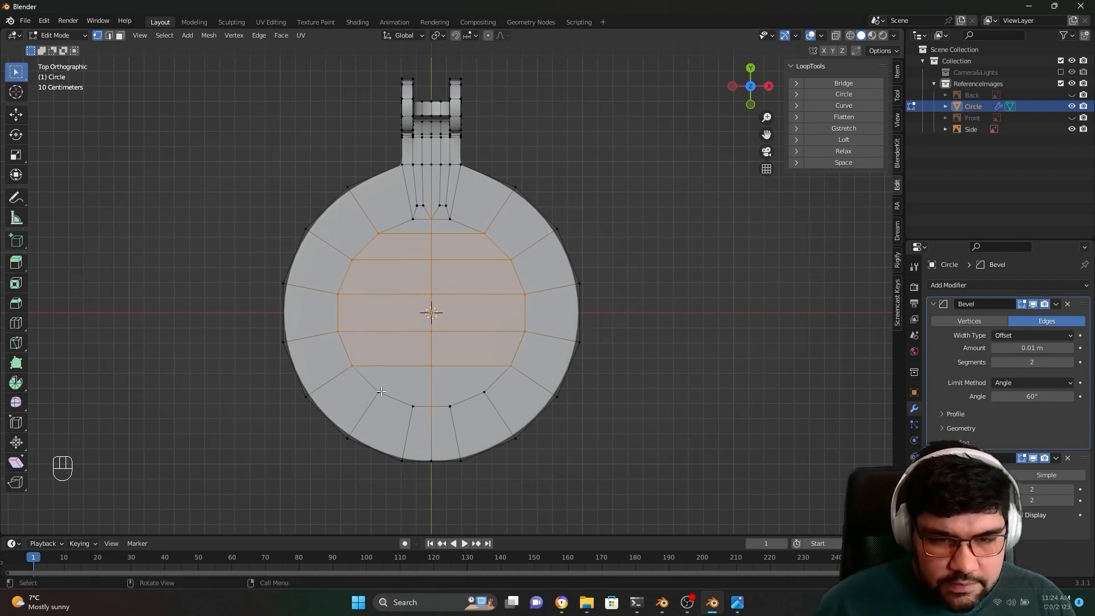
pyautogui.press('k')
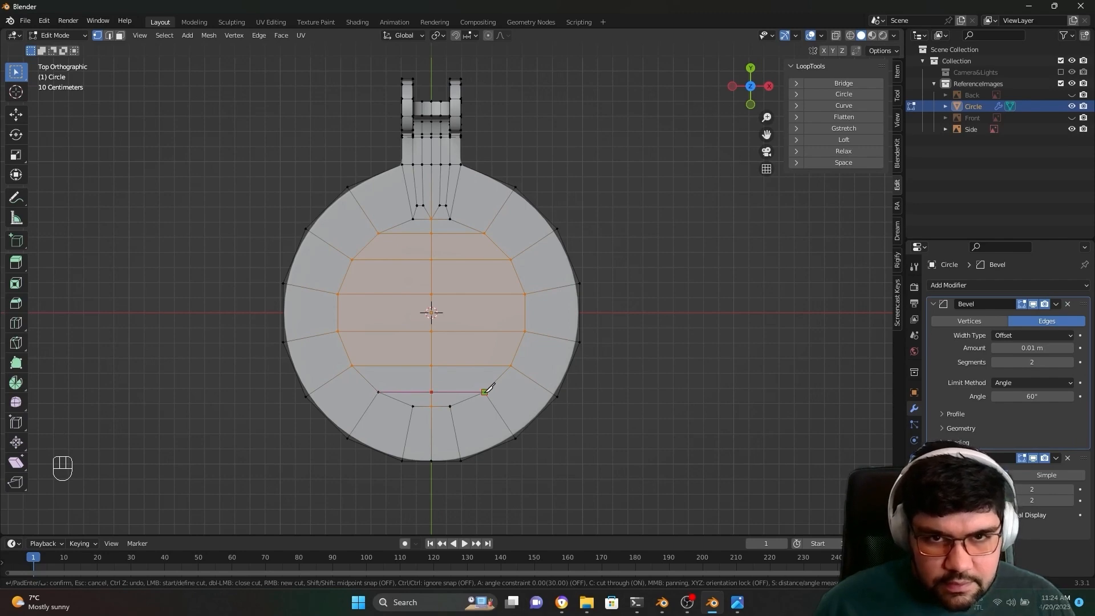
pyautogui.click(484, 391)
pyautogui.press('Return')
pyautogui.click(435, 360)
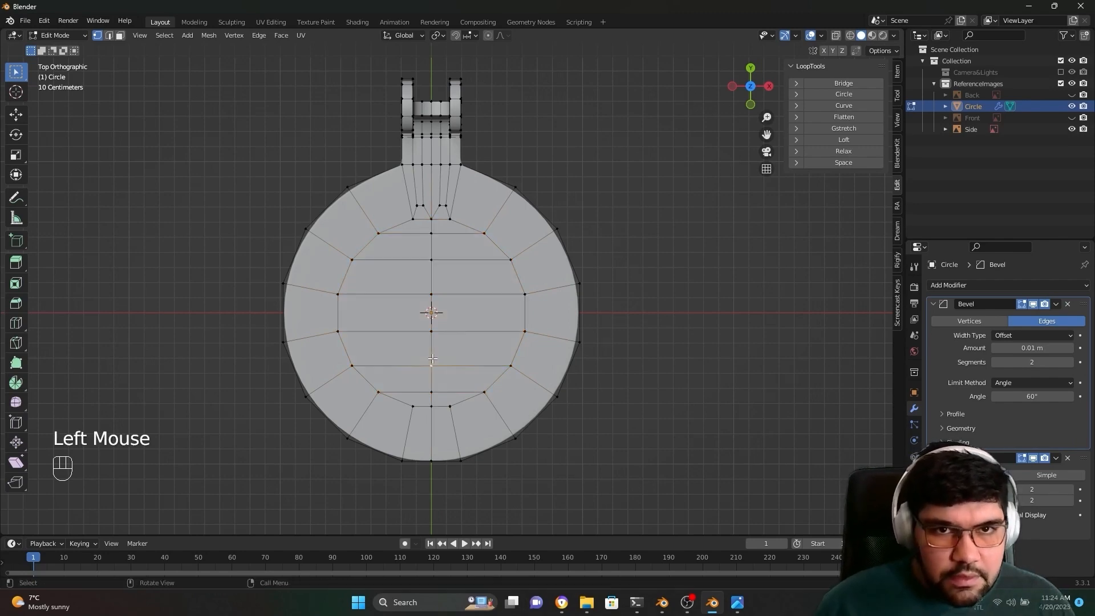
# Step: View the base from underneath and switch to face selection
pyautogui.scroll(-2, 435, 360)
pyautogui.moveTo(435, 360); pyautogui.dragTo(404, 335, button='middle')
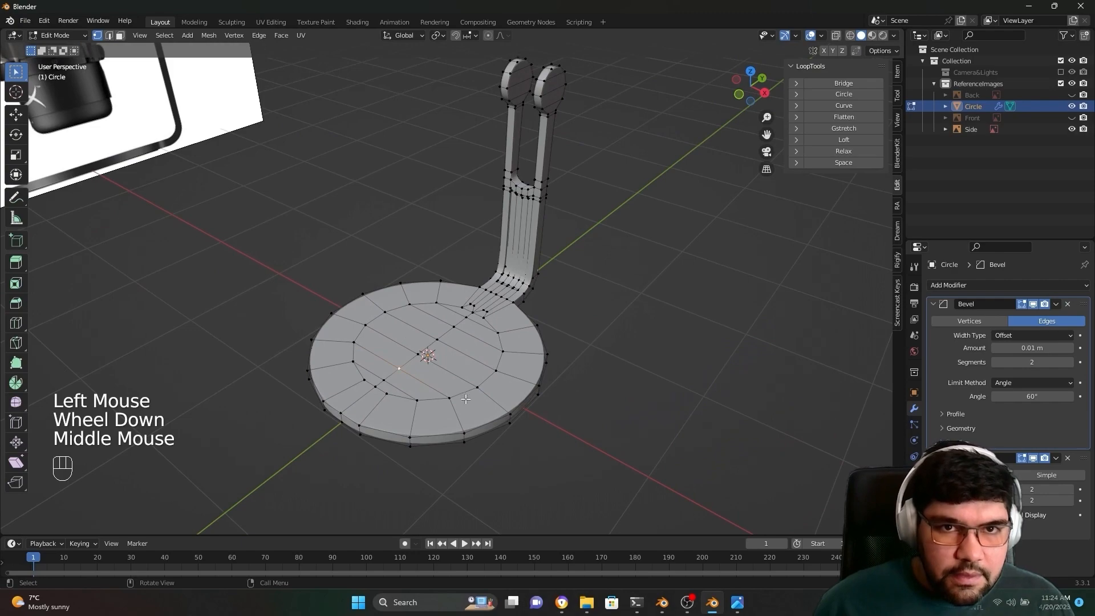
pyautogui.moveTo(466, 399); pyautogui.dragTo(432, 299, button='middle')
pyautogui.scroll(-2, 449, 376)
pyautogui.click(412, 311)
pyautogui.press('3')
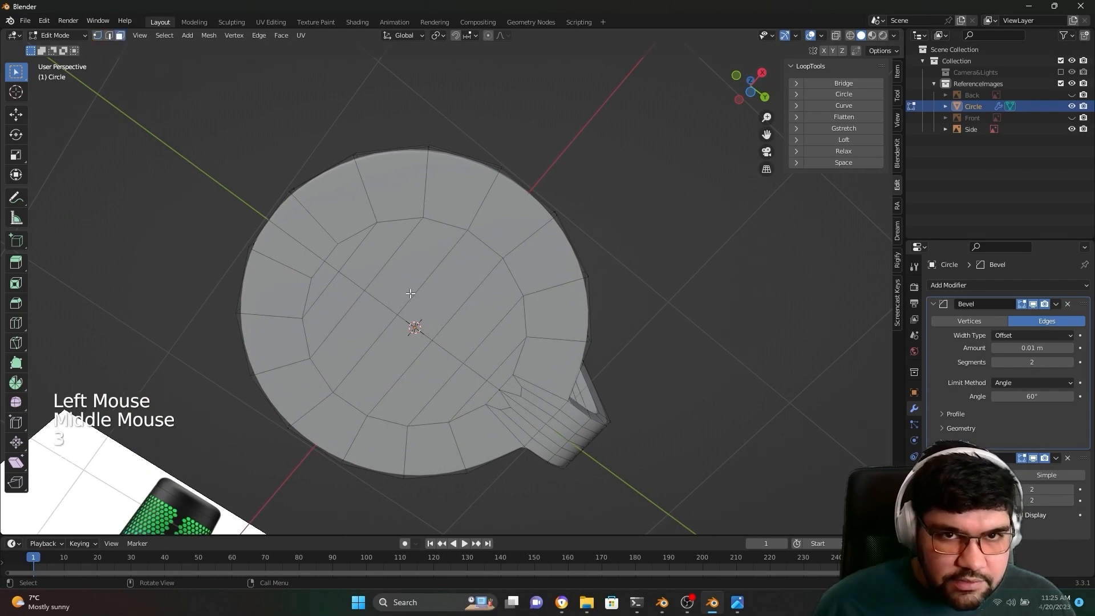
pyautogui.click(409, 292)
pyautogui.click(361, 257)
pyautogui.click(342, 251)
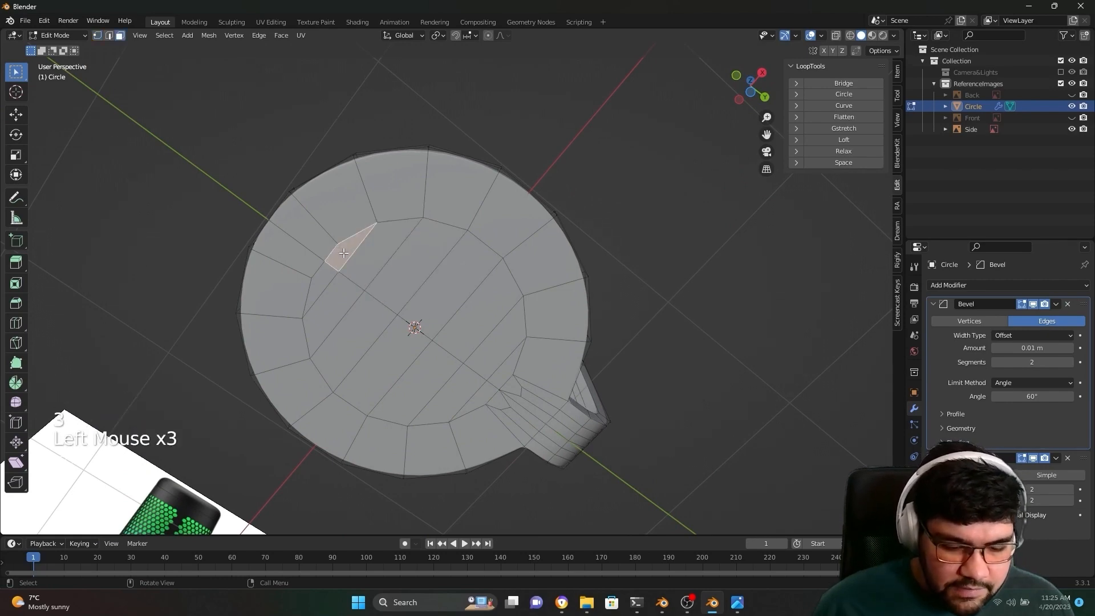
pyautogui.keyDown('shift'); pyautogui.click(393, 254); pyautogui.keyUp('shift')
pyautogui.keyDown('shift'); pyautogui.click(333, 291); pyautogui.keyUp('shift')
pyautogui.keyDown('shift'); pyautogui.click(337, 325); pyautogui.keyUp('shift')
pyautogui.keyDown('shift'); pyautogui.click(376, 356); pyautogui.keyUp('shift')
pyautogui.keyDown('shift'); pyautogui.click(399, 363); pyautogui.keyUp('shift')
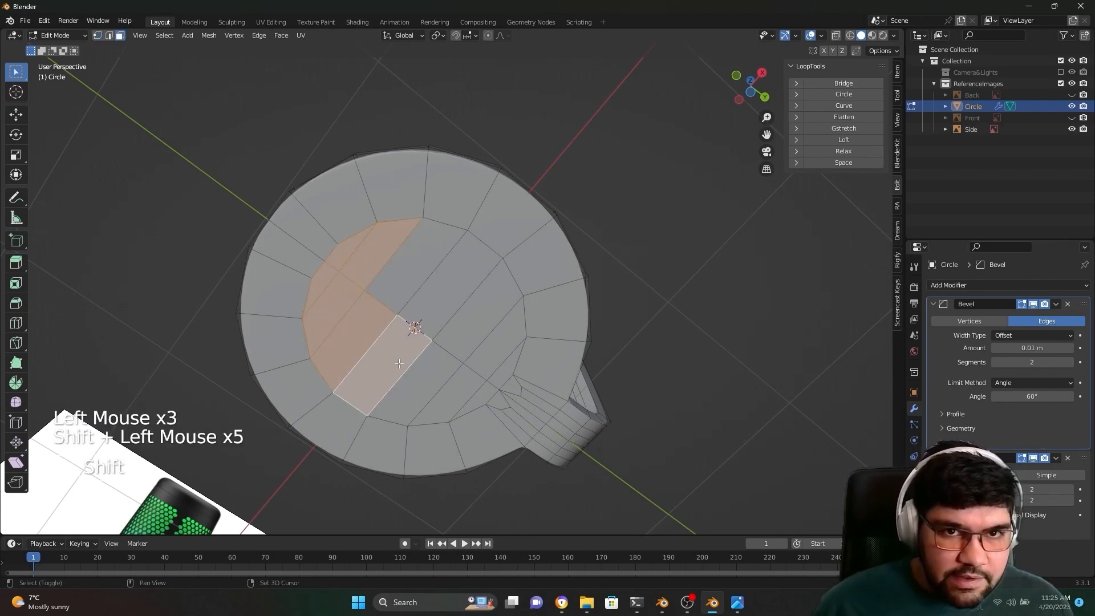
pyautogui.keyDown('shift'); pyautogui.click(450, 288); pyautogui.keyUp('shift')
pyautogui.keyDown('shift'); pyautogui.click(415, 277); pyautogui.keyUp('shift')
pyautogui.click(489, 332)
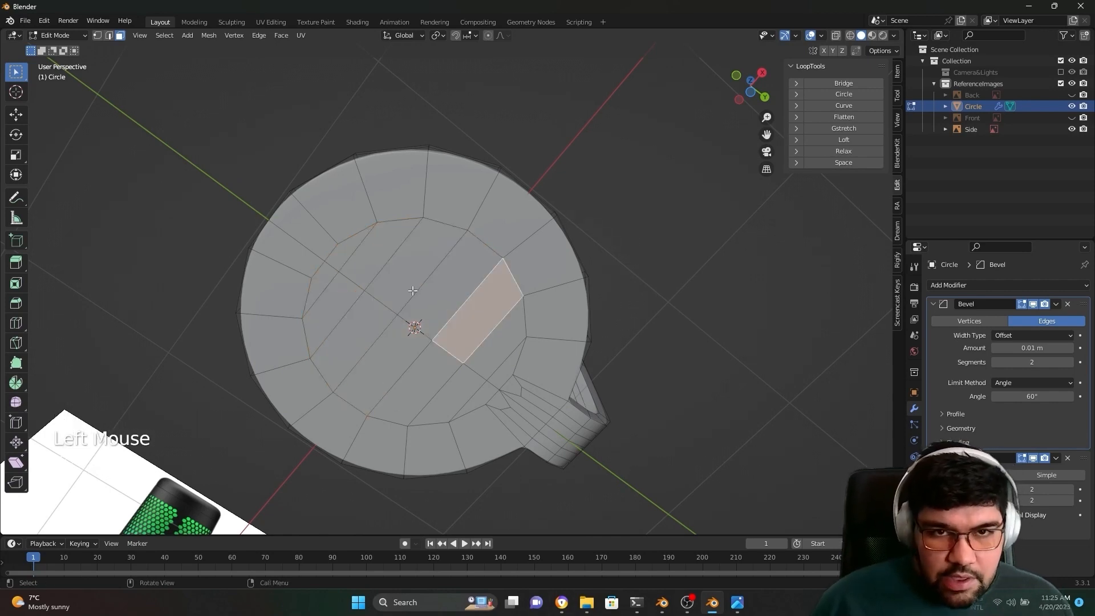
pyautogui.press('Return')
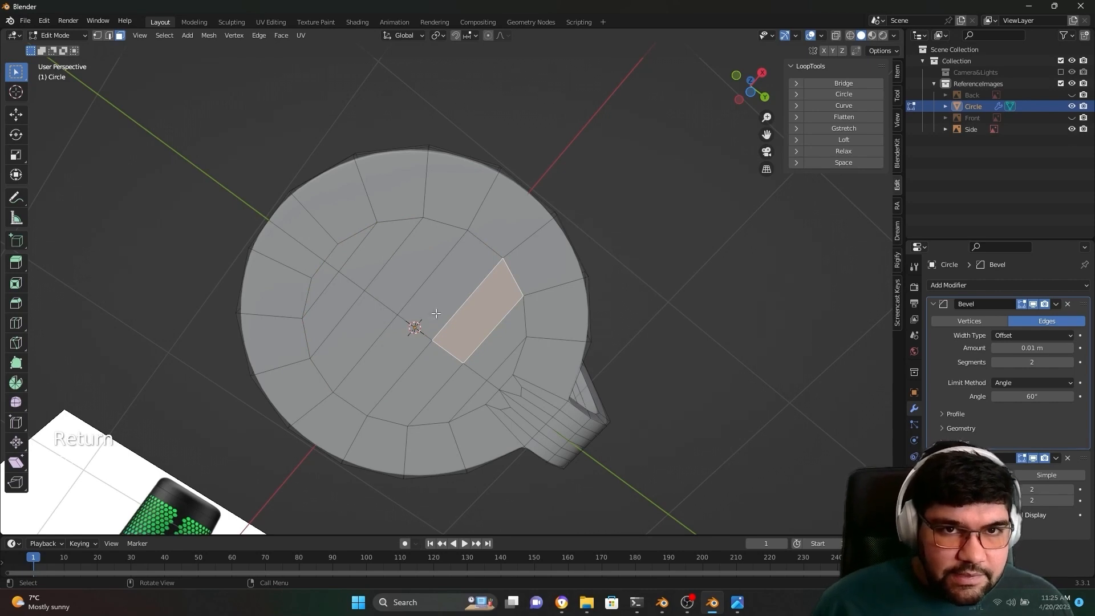
# Step: Circle-select all the faces inside the inner ring on the base's underside
pyautogui.press('c')
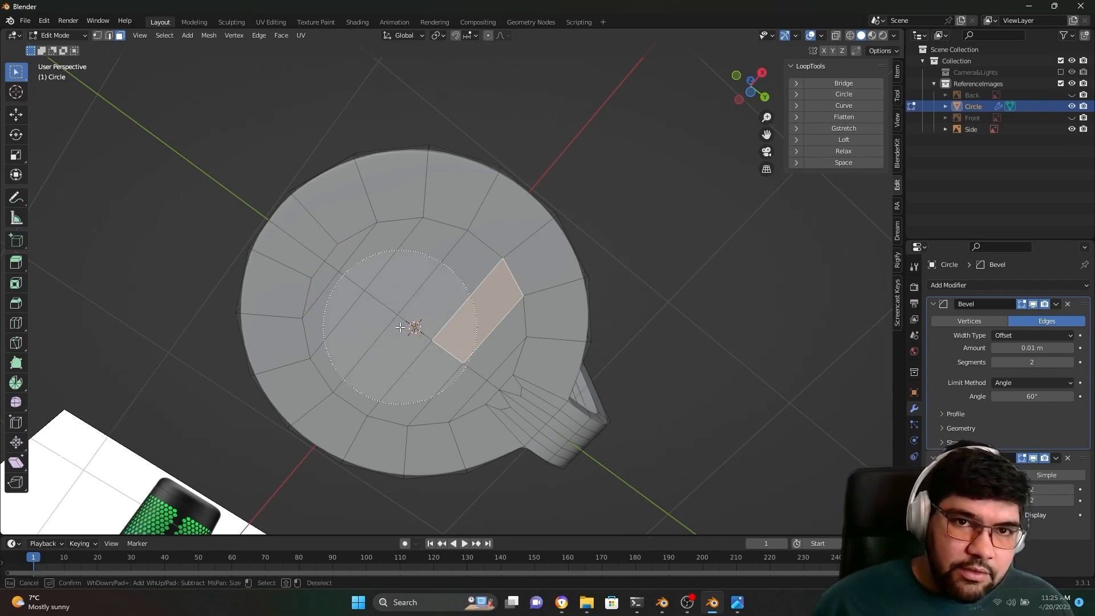
pyautogui.scroll(-8, 465, 261)
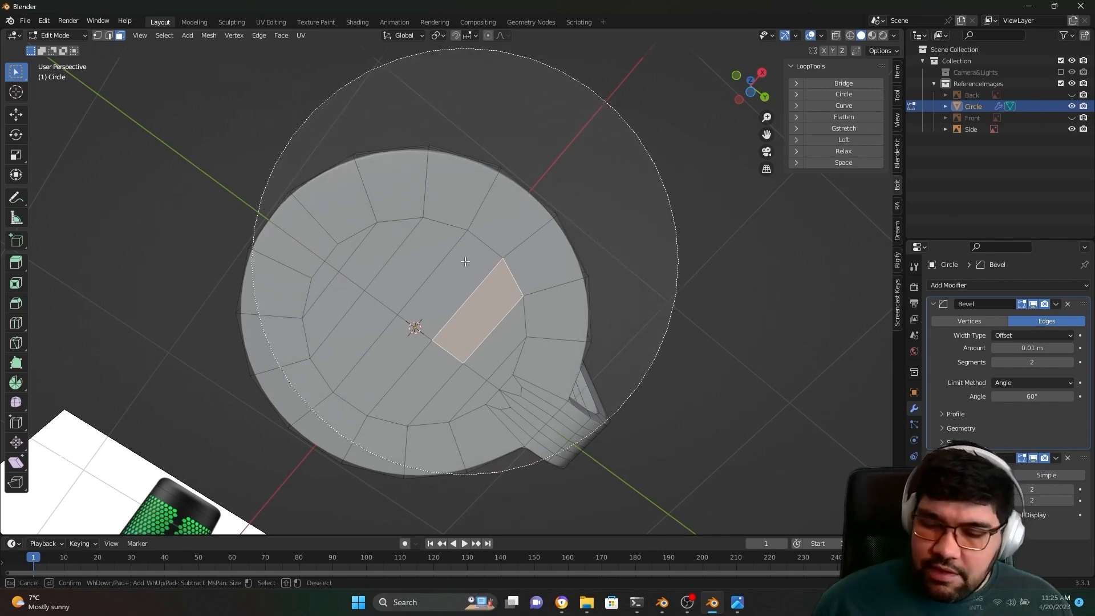
pyautogui.scroll(5, 464, 261)
pyautogui.scroll(2, 465, 261)
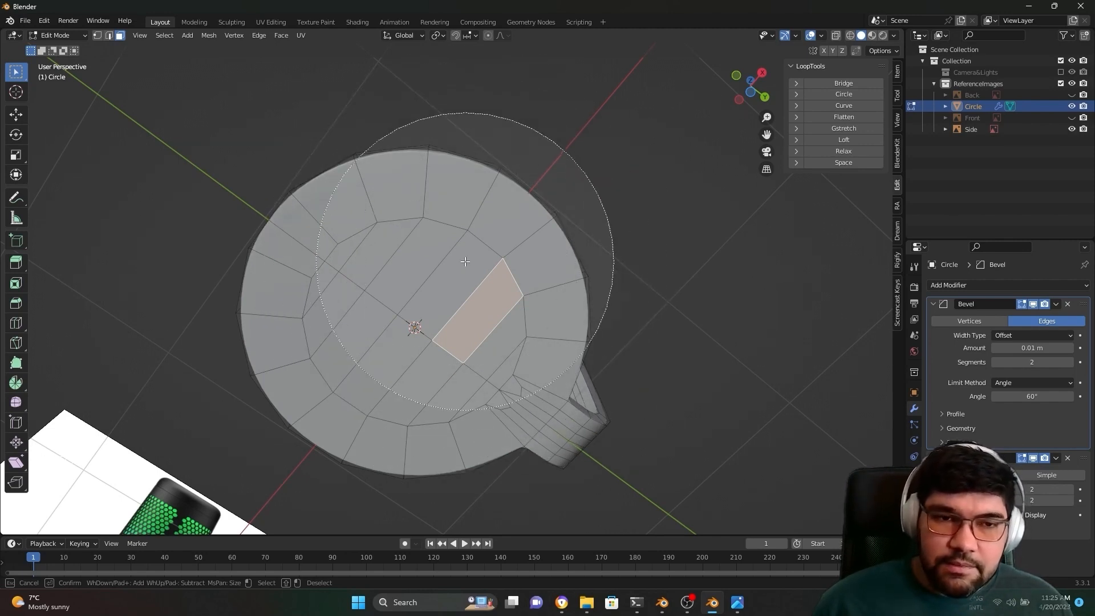
pyautogui.scroll(4, 465, 261)
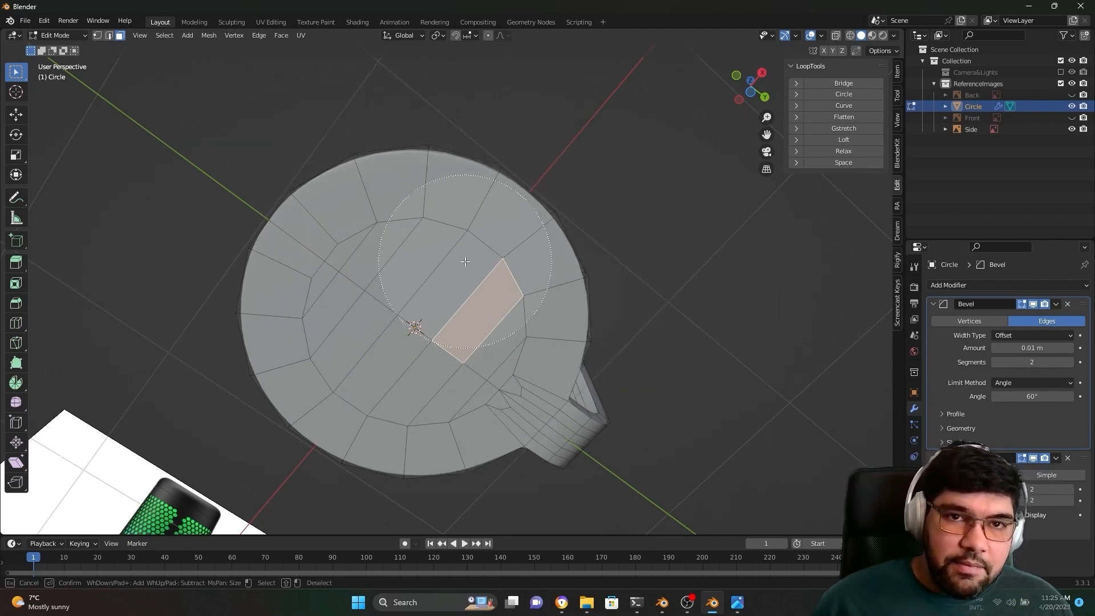
pyautogui.scroll(-2, 430, 312)
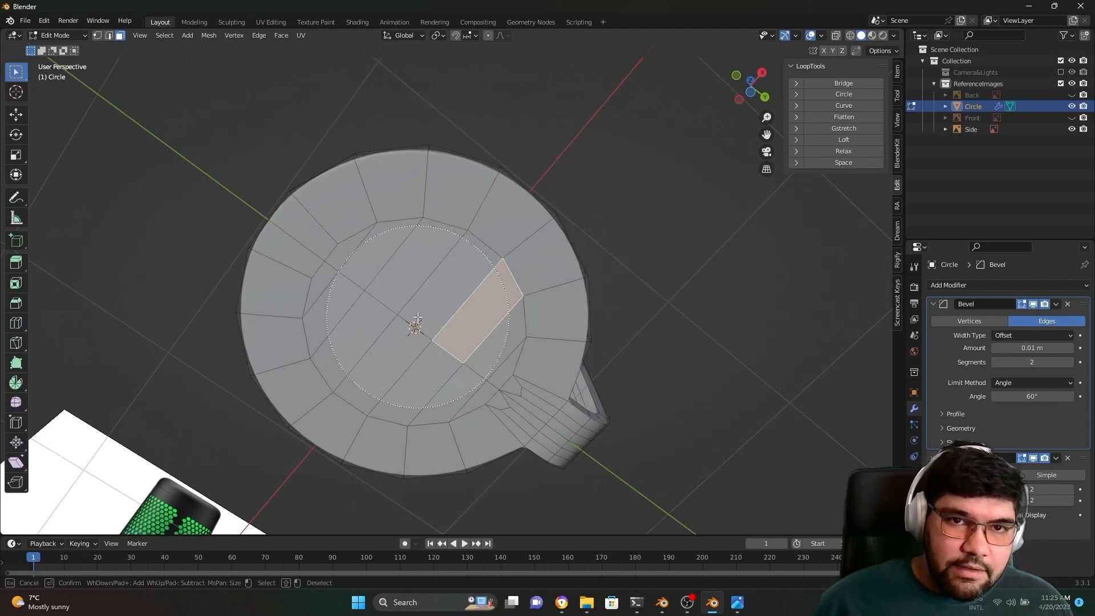
pyautogui.click(405, 325)
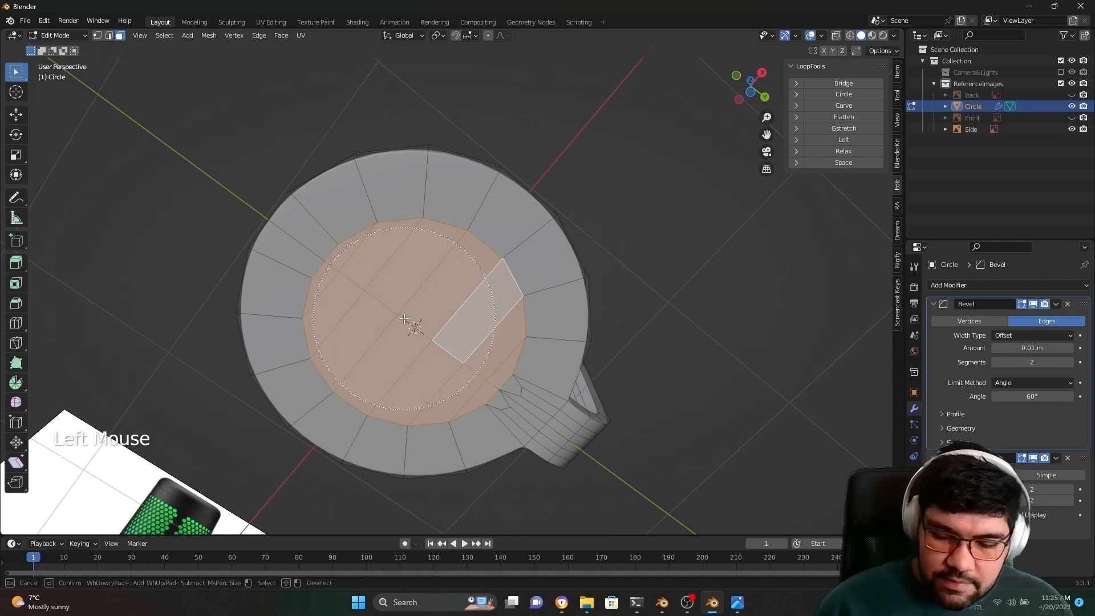
pyautogui.press('Return')
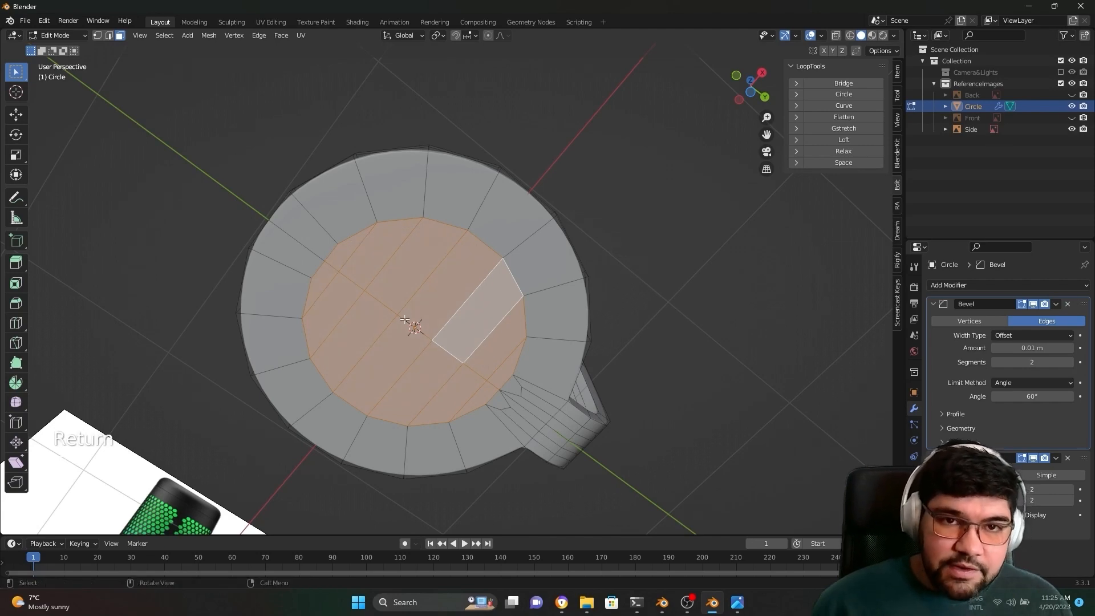
# Step: Extrude the selected underside faces about 0.022 m into the base to form a recess, and clear the selection
pyautogui.scroll(-2, 432, 313)
pyautogui.moveTo(433, 313); pyautogui.dragTo(538, 421, button='middle')
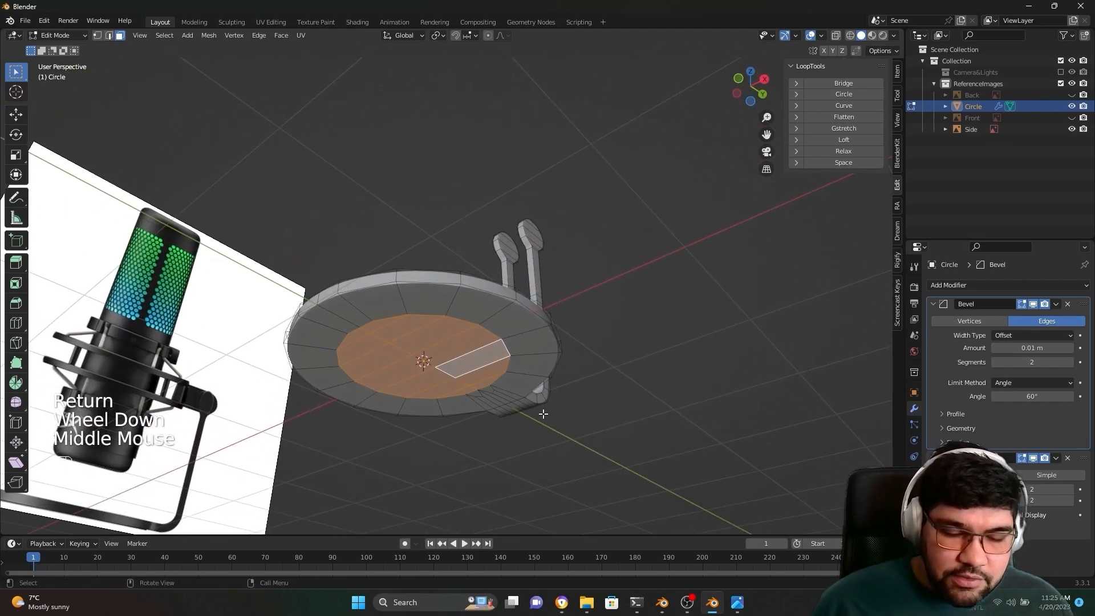
pyautogui.scroll(2, 543, 414)
pyautogui.press('e')
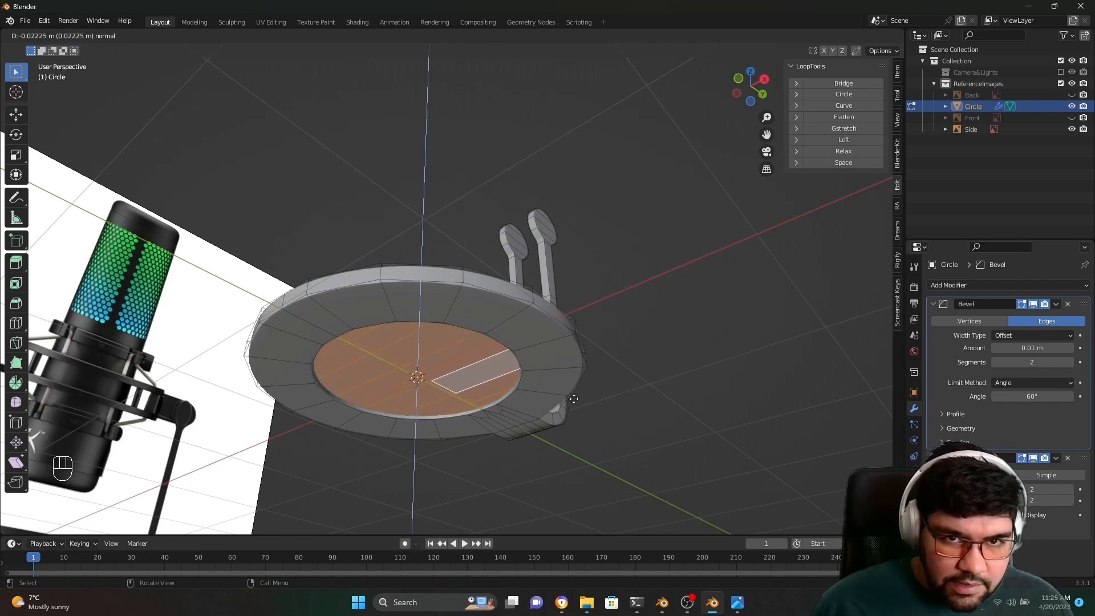
pyautogui.click(574, 398)
pyautogui.scroll(-2, 571, 395)
pyautogui.click(587, 408)
# Step: Examine the base's recess, top face and forked arm from several sides, in and out of mesh editing
pyautogui.moveTo(571, 394); pyautogui.dragTo(462, 457, button='middle')
pyautogui.press('Tab')
pyautogui.press('Tab')
pyautogui.scroll(2, 561, 399)
pyautogui.scroll(-3, 561, 399)
pyautogui.moveTo(561, 399); pyautogui.dragTo(400, 457, button='middle')
pyautogui.scroll(-1, 456, 433)
pyautogui.keyDown('shift'); pyautogui.moveTo(509, 389); pyautogui.dragTo(496, 434, button='middle'); pyautogui.keyUp('shift')
pyautogui.scroll(1, 489, 276)
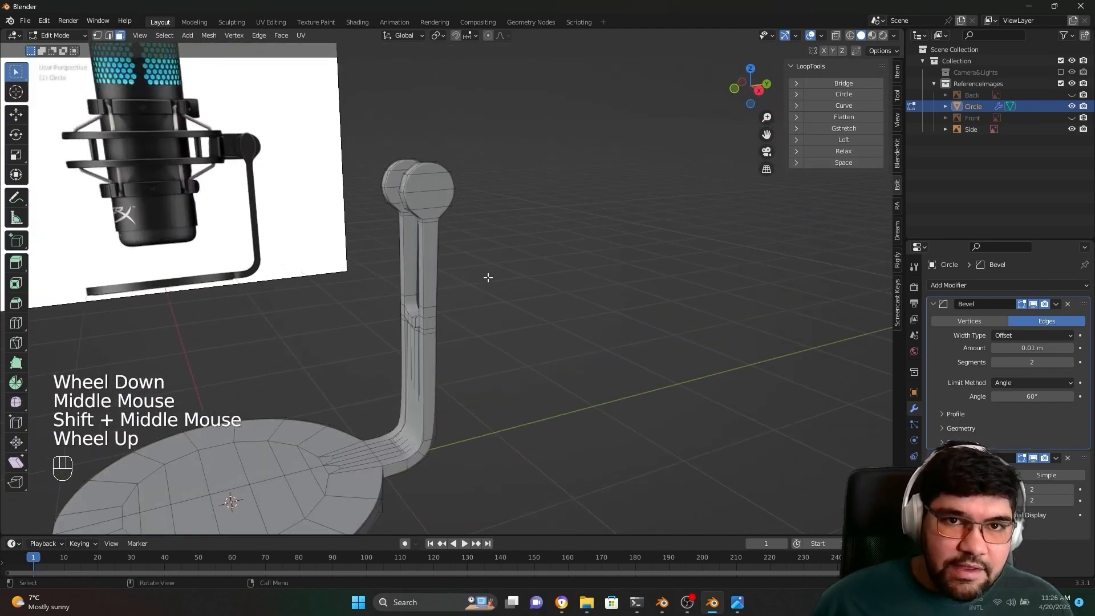
pyautogui.scroll(1, 488, 276)
pyautogui.scroll(-1, 488, 276)
pyautogui.moveTo(425, 189); pyautogui.dragTo(214, 274, button='middle')
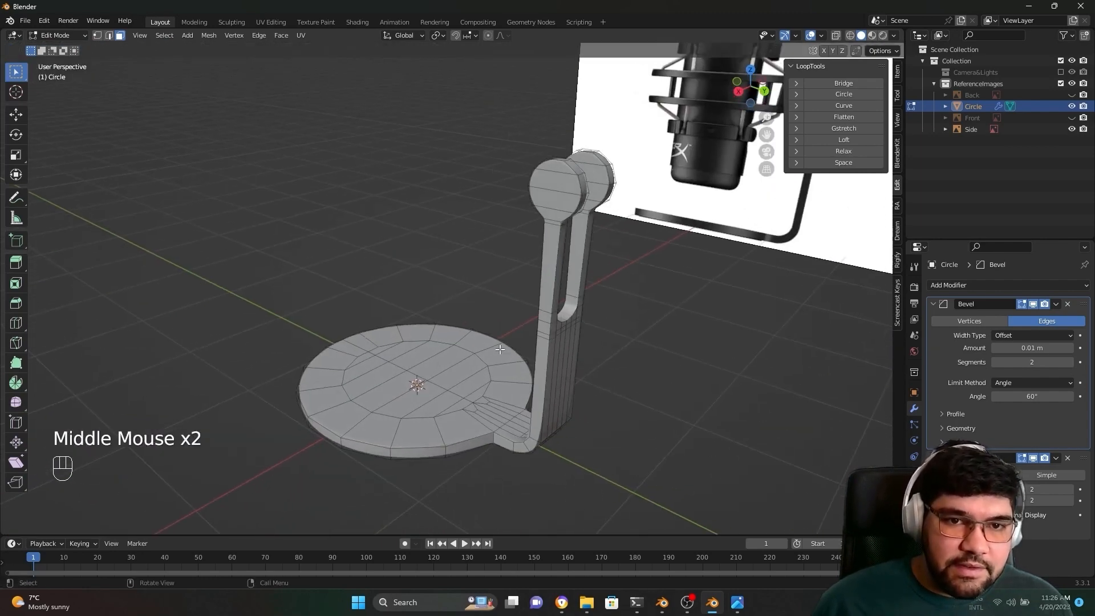
pyautogui.moveTo(500, 349); pyautogui.dragTo(499, 403, button='middle')
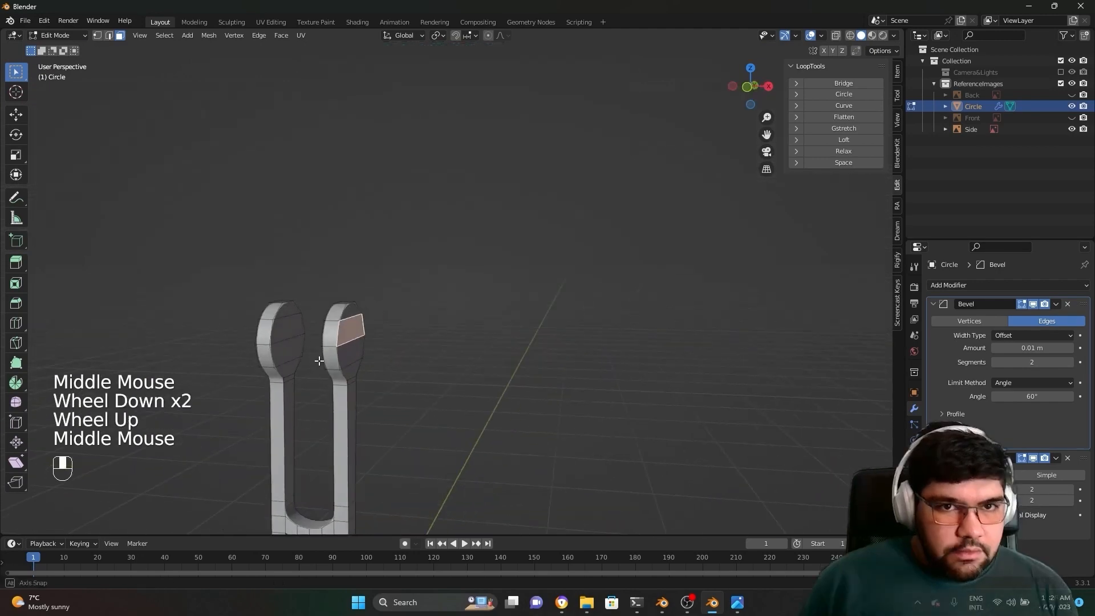
# Step: Select all the strip faces on both the outer and inner sides of one fork prong's rounded head
pyautogui.moveTo(317, 361); pyautogui.dragTo(428, 308, button='middle')
pyautogui.scroll(2, 338, 368)
pyautogui.click(410, 319)
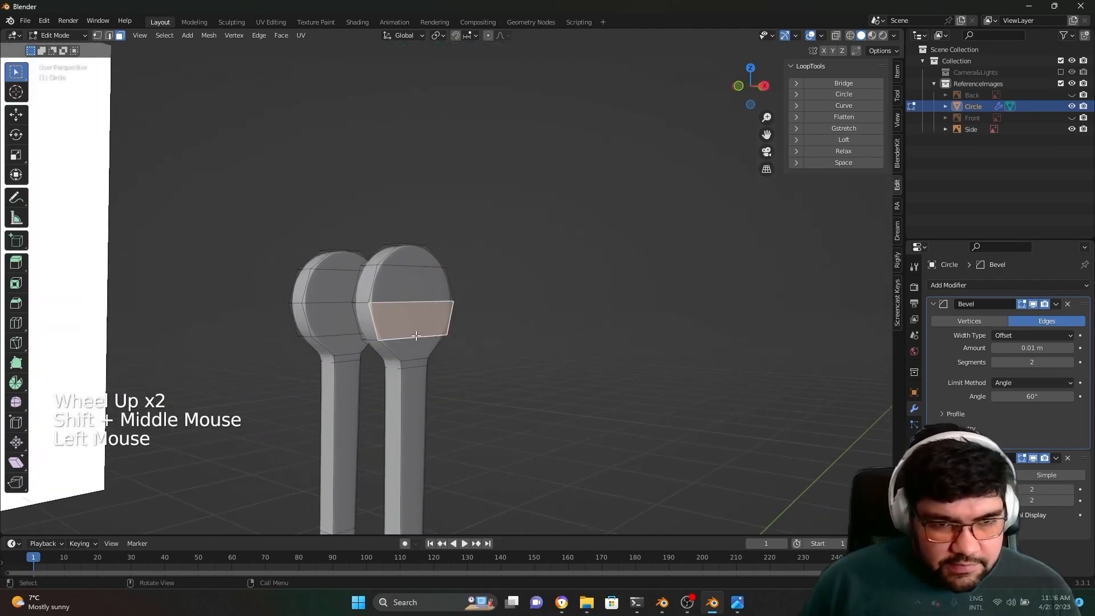
pyautogui.keyDown('shift'); pyautogui.click(410, 354); pyautogui.keyUp('shift')
pyautogui.keyDown('shift'); pyautogui.click(407, 285); pyautogui.keyUp('shift')
pyautogui.keyDown('shift'); pyautogui.click(407, 260); pyautogui.keyUp('shift')
pyautogui.moveTo(407, 260); pyautogui.dragTo(477, 321, button='middle')
pyautogui.keyDown('shift'); pyautogui.click(376, 247); pyautogui.keyUp('shift')
pyautogui.keyDown('shift'); pyautogui.click(342, 251); pyautogui.keyUp('shift')
pyautogui.keyDown('shift'); pyautogui.click(342, 308); pyautogui.keyUp('shift')
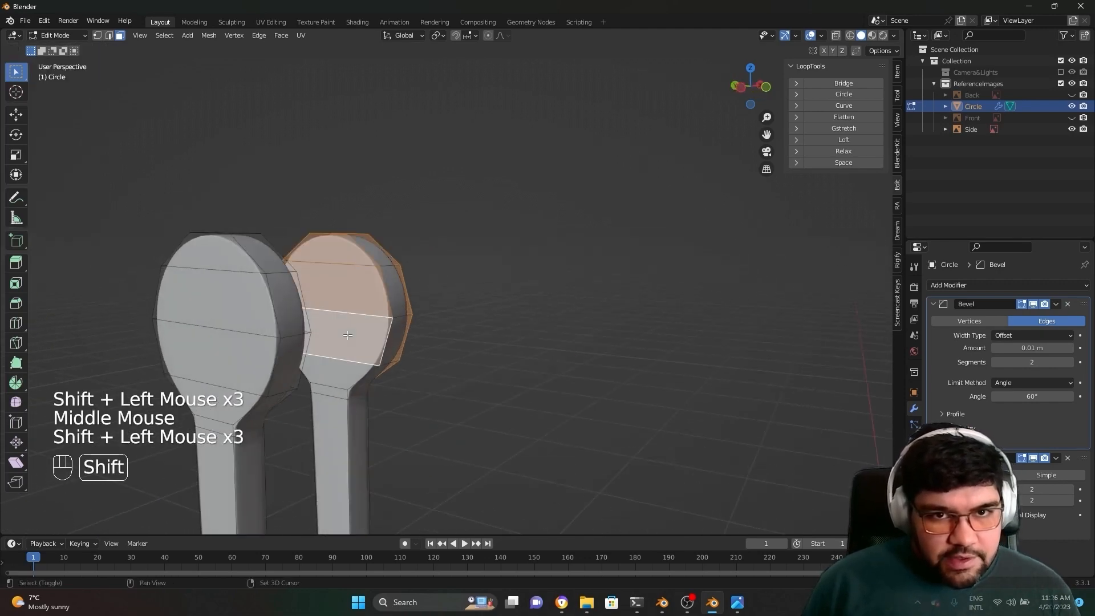
pyautogui.keyDown('shift'); pyautogui.click(334, 378); pyautogui.keyUp('shift')
# Step: Inset the selected faces on both sides of the first prong's rounded head by about 0.095 m
pyautogui.moveTo(334, 377); pyautogui.dragTo(653, 349, button='middle')
pyautogui.scroll(2, 538, 316)
pyautogui.scroll(1, 618, 350)
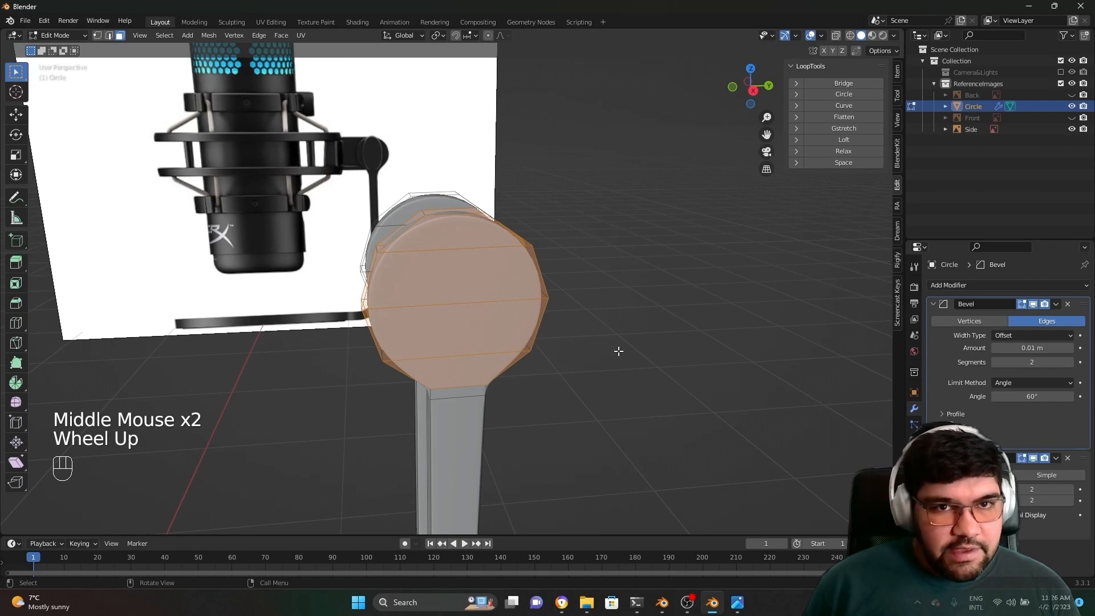
pyautogui.scroll(1, 619, 350)
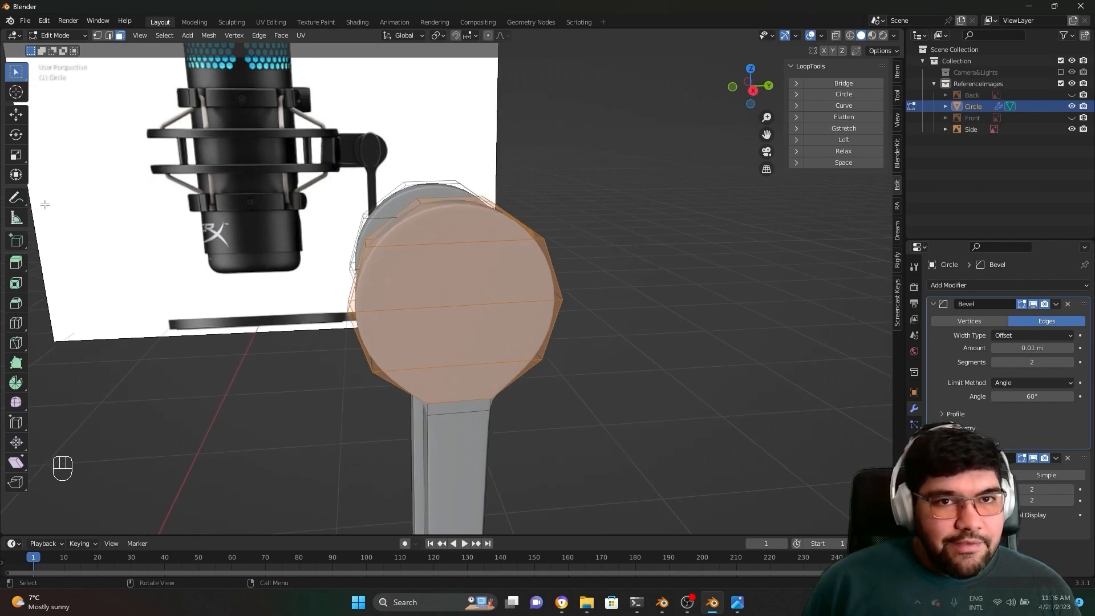
pyautogui.doubleClick(13, 286)
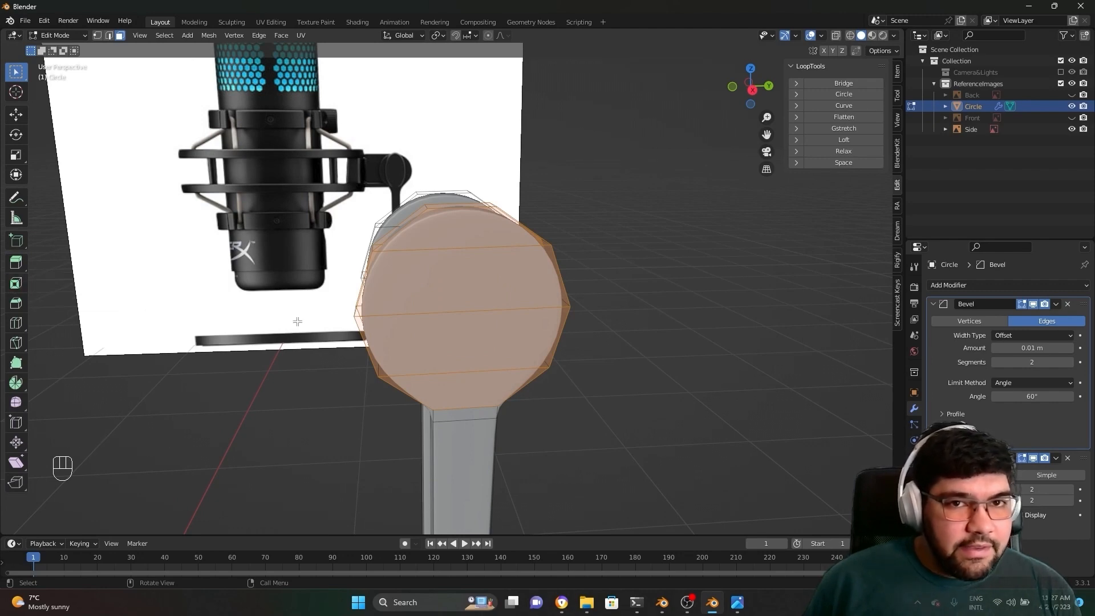
pyautogui.moveTo(278, 305); pyautogui.dragTo(553, 378, button='middle')
pyautogui.press('i')
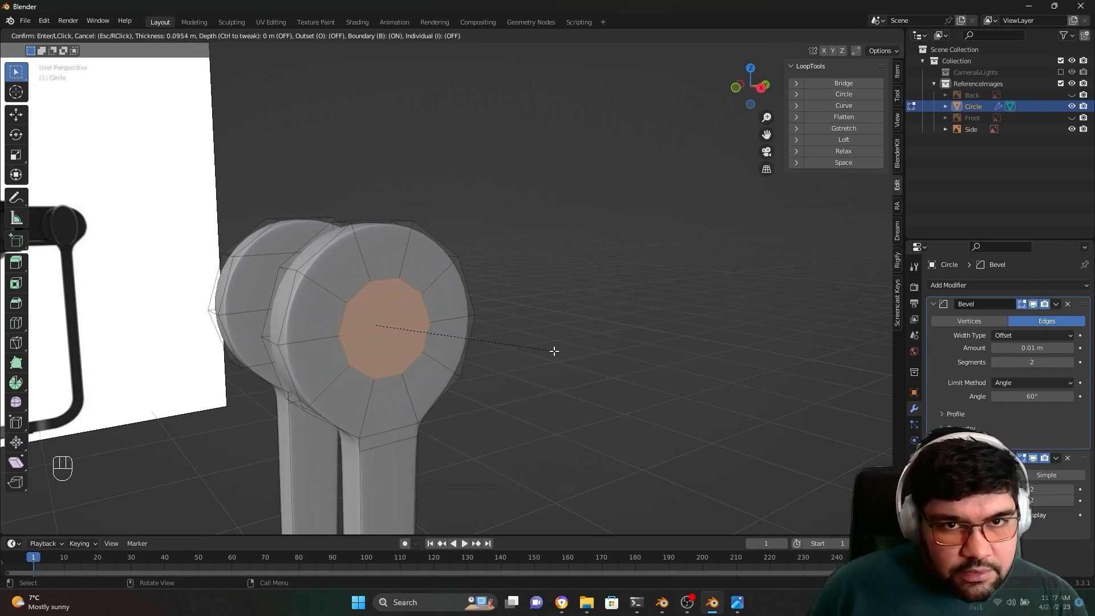
pyautogui.click(554, 351)
# Step: Bridge the inset faces to cut a round hole through the first prong's head, and check it outside mesh editing
pyautogui.moveTo(552, 350); pyautogui.dragTo(572, 341, button='middle')
pyautogui.scroll(-2, 540, 342)
pyautogui.scroll(3, 474, 432)
pyautogui.scroll(-2, 474, 433)
pyautogui.moveTo(474, 432); pyautogui.dragTo(603, 368, button='middle')
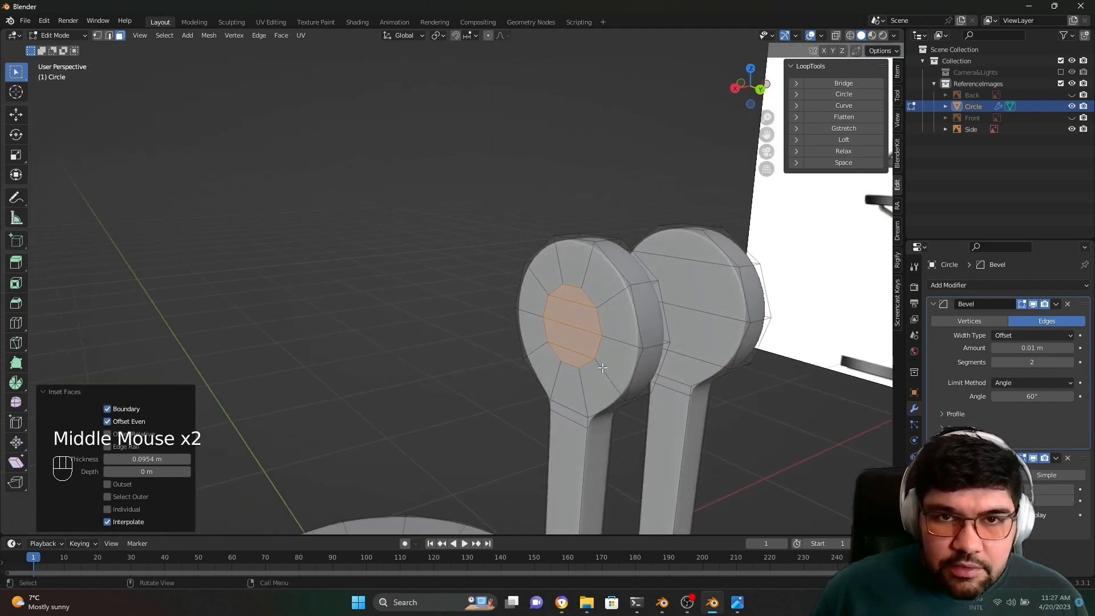
pyautogui.rightClick(564, 317)
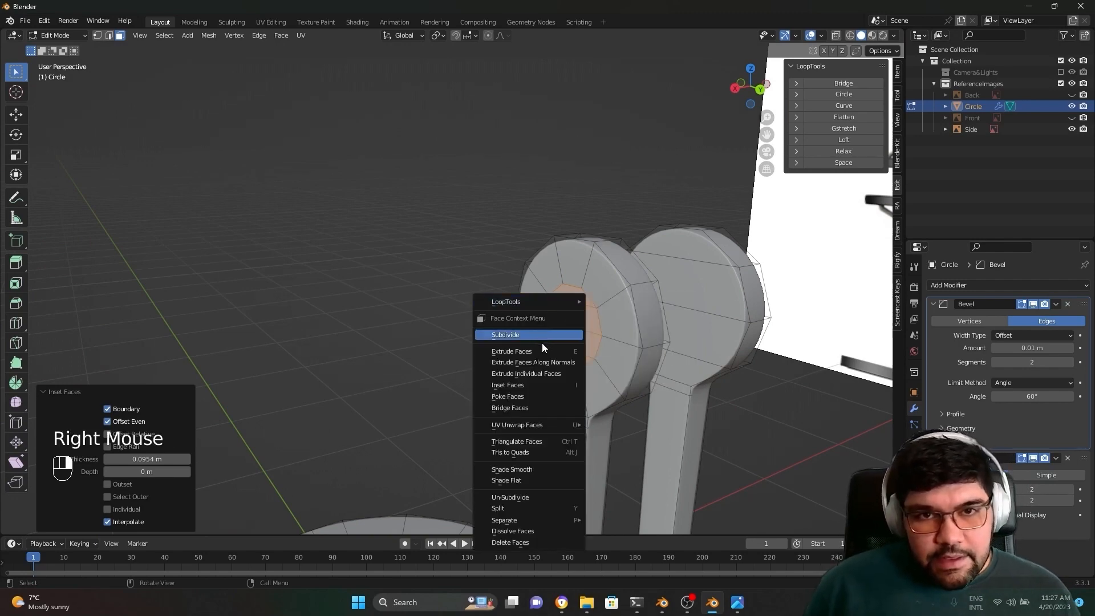
pyautogui.click(523, 409)
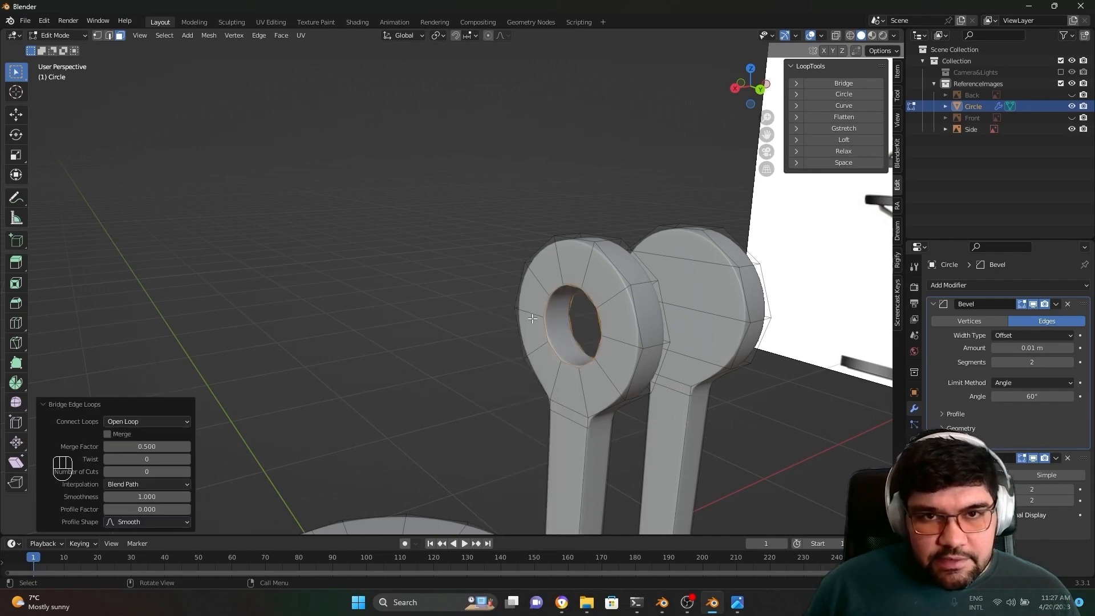
pyautogui.moveTo(532, 319); pyautogui.dragTo(569, 350, button='middle')
pyautogui.scroll(2, 504, 379)
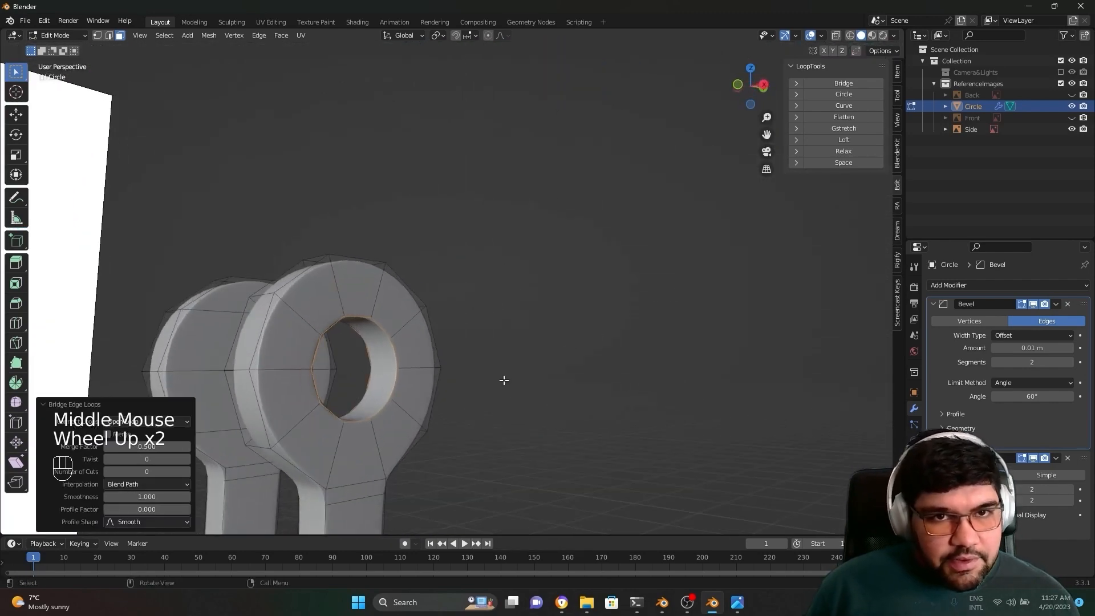
pyautogui.press('Tab')
pyautogui.moveTo(504, 380); pyautogui.dragTo(375, 347, button='middle')
pyautogui.click(542, 341)
pyautogui.scroll(-1, 478, 376)
pyautogui.press('Tab')
# Step: Select all the strip faces on both the outer and inner sides of the second prong's rounded head
pyautogui.moveTo(320, 320); pyautogui.dragTo(359, 331, button='middle')
pyautogui.click(342, 298)
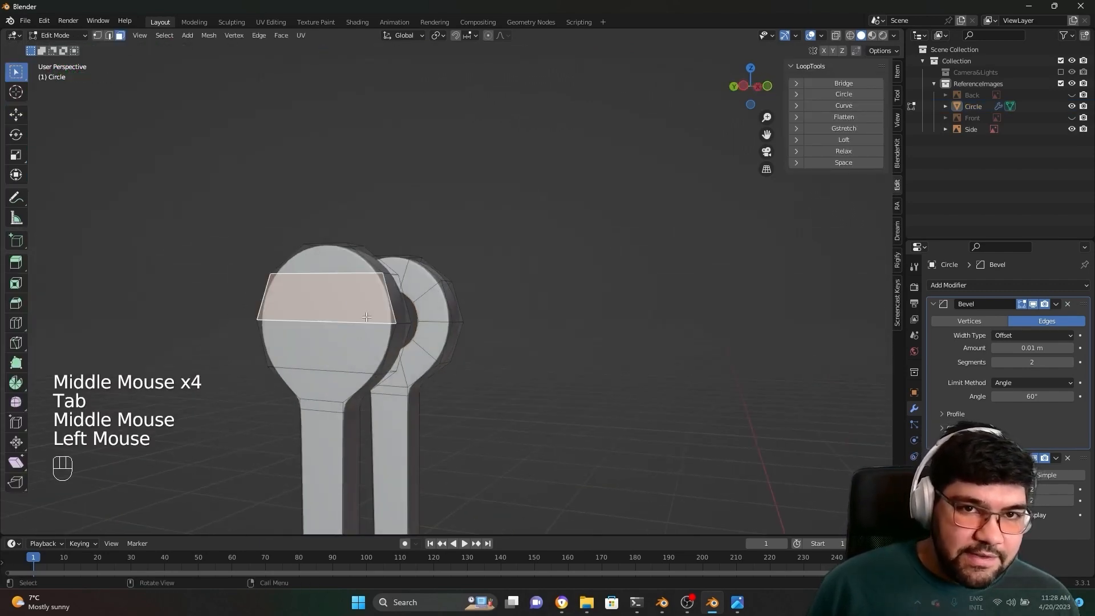
pyautogui.keyDown('shift'); pyautogui.click(336, 348); pyautogui.keyUp('shift')
pyautogui.keyDown('shift'); pyautogui.click(325, 291); pyautogui.keyUp('shift')
pyautogui.keyDown('shift'); pyautogui.click(318, 266); pyautogui.keyUp('shift')
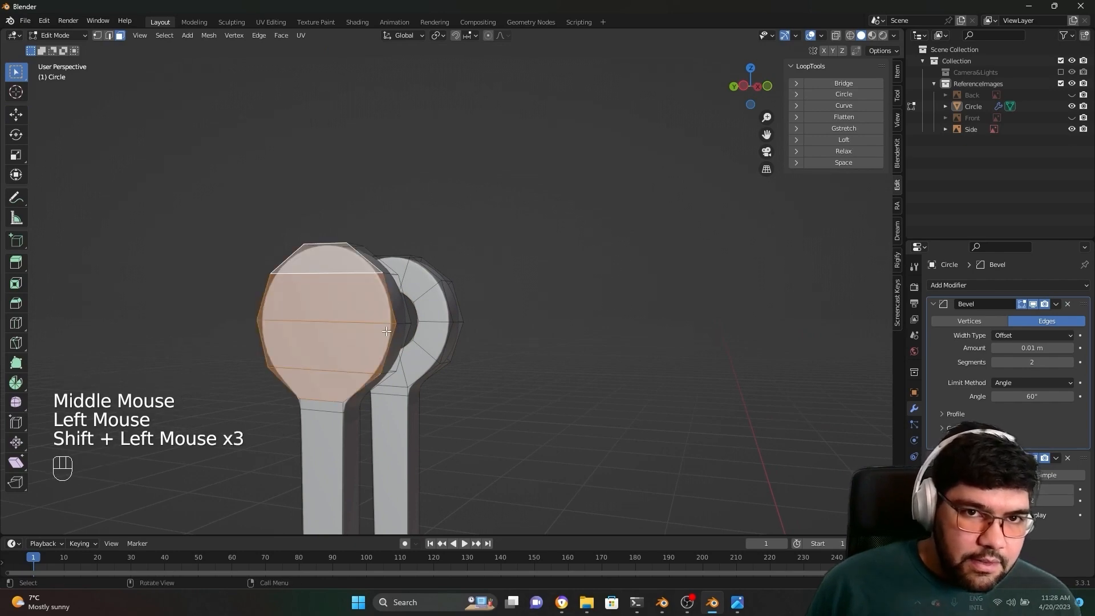
pyautogui.moveTo(318, 266); pyautogui.dragTo(422, 307, button='middle')
pyautogui.keyDown('shift'); pyautogui.click(412, 300); pyautogui.keyUp('shift')
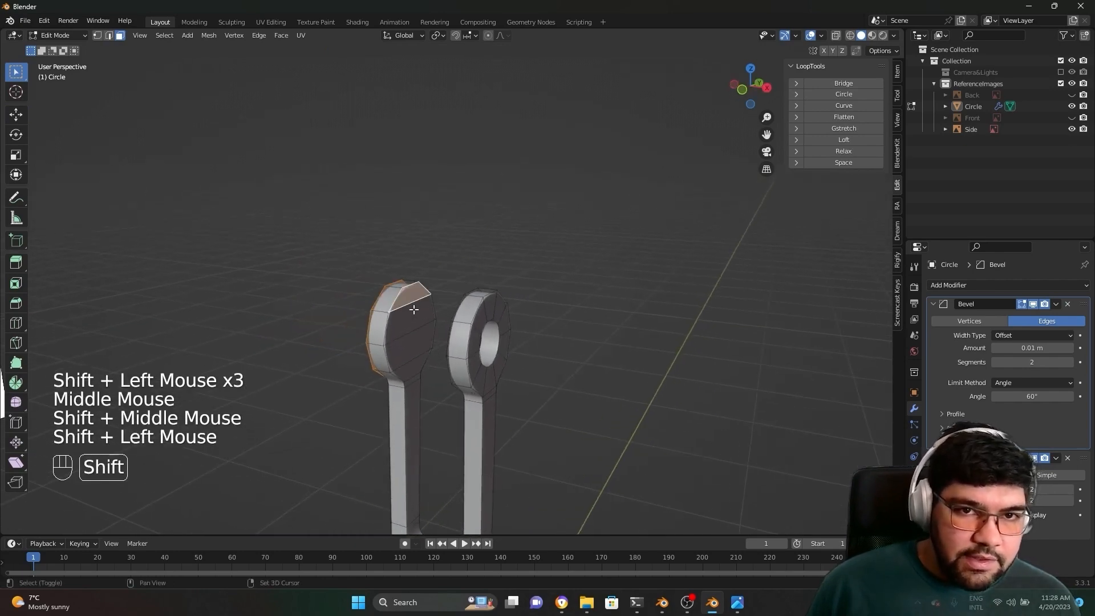
pyautogui.keyDown('shift'); pyautogui.click(414, 322); pyautogui.keyUp('shift')
pyautogui.keyDown('shift'); pyautogui.click(412, 345); pyautogui.keyUp('shift')
pyautogui.keyDown('shift'); pyautogui.click(411, 368); pyautogui.keyUp('shift')
# Step: Inset the selected faces on the second prong's head by about 0.058 m, leaving a thinner rim than the first
pyautogui.moveTo(481, 367); pyautogui.dragTo(677, 371, button='middle')
pyautogui.scroll(3, 629, 355)
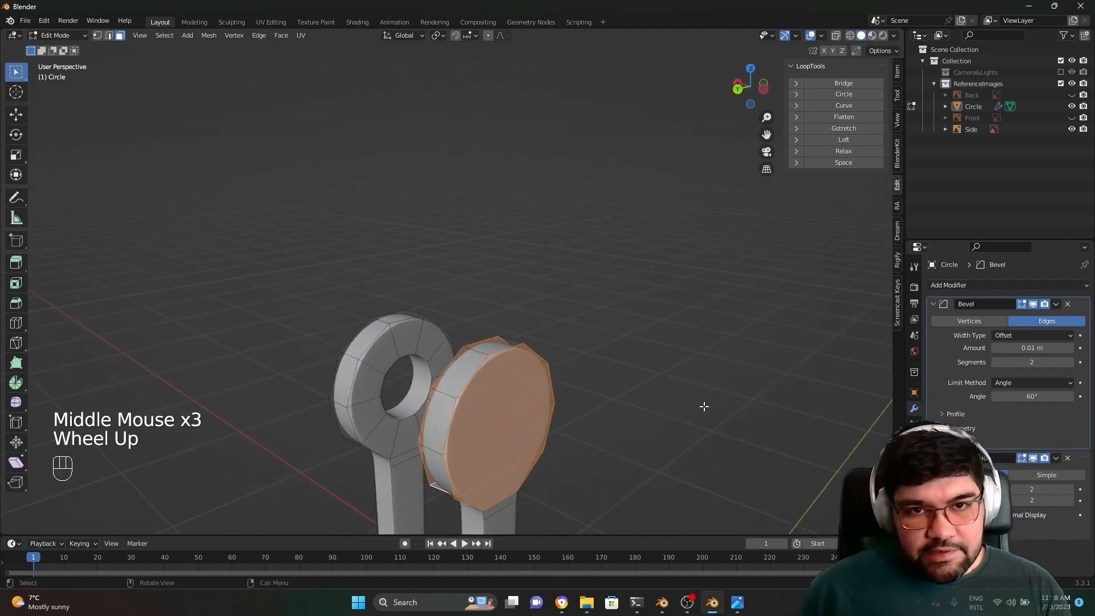
pyautogui.moveTo(704, 406); pyautogui.dragTo(687, 378, button='middle')
pyautogui.press('i')
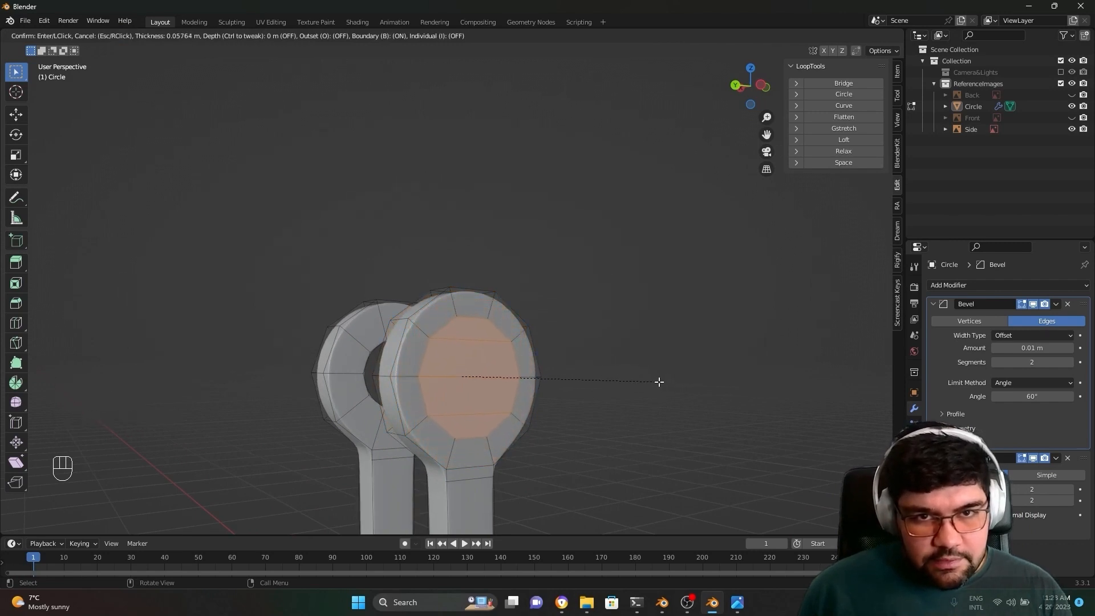
pyautogui.click(659, 381)
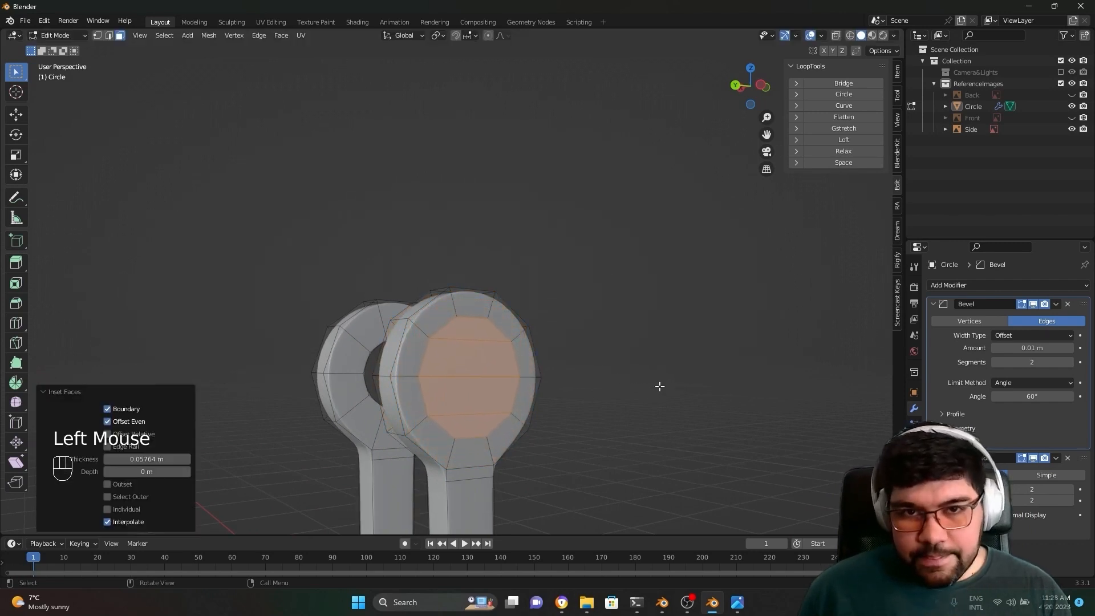
pyautogui.scroll(-2, 656, 384)
pyautogui.moveTo(645, 389)
pyautogui.mouseDown(button='middle')
pyautogui.moveTo(635, 393)
pyautogui.moveTo(793, 391)
pyautogui.moveTo(750, 427)
pyautogui.moveTo(638, 397)
pyautogui.mouseUp(button='middle')
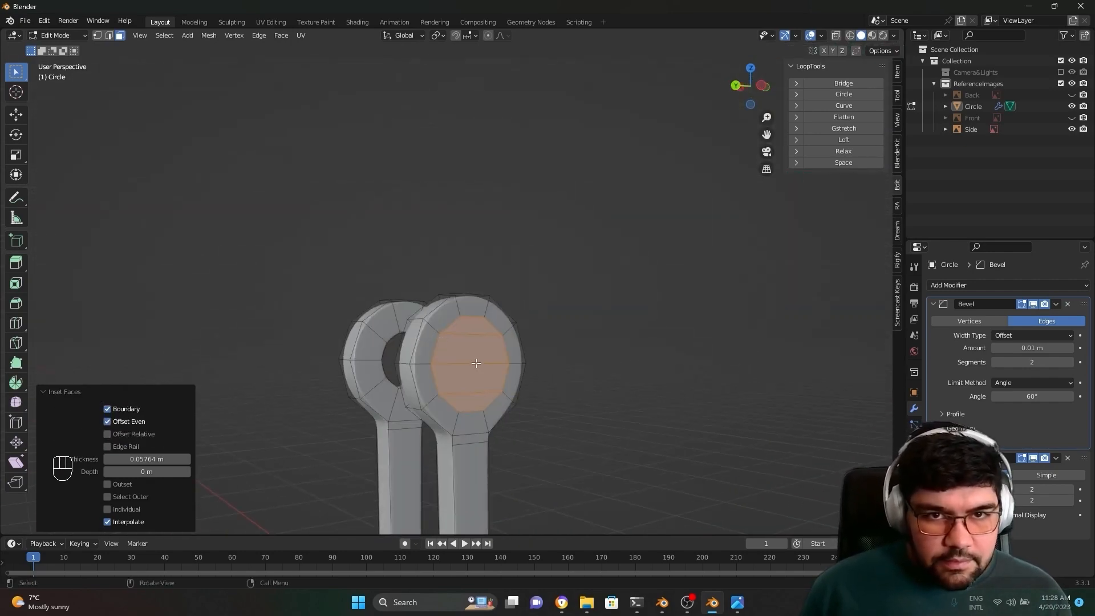
# Step: Bridge the inset faces to cut a larger hole through the second prong's head, and leave mesh editing
pyautogui.rightClick(479, 363)
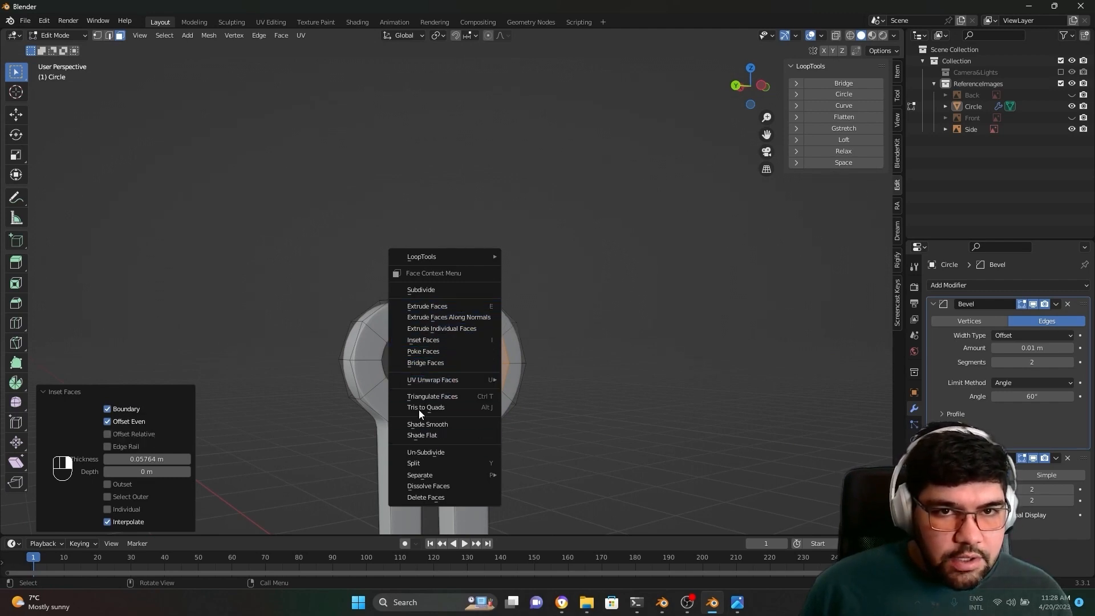
pyautogui.click(477, 368)
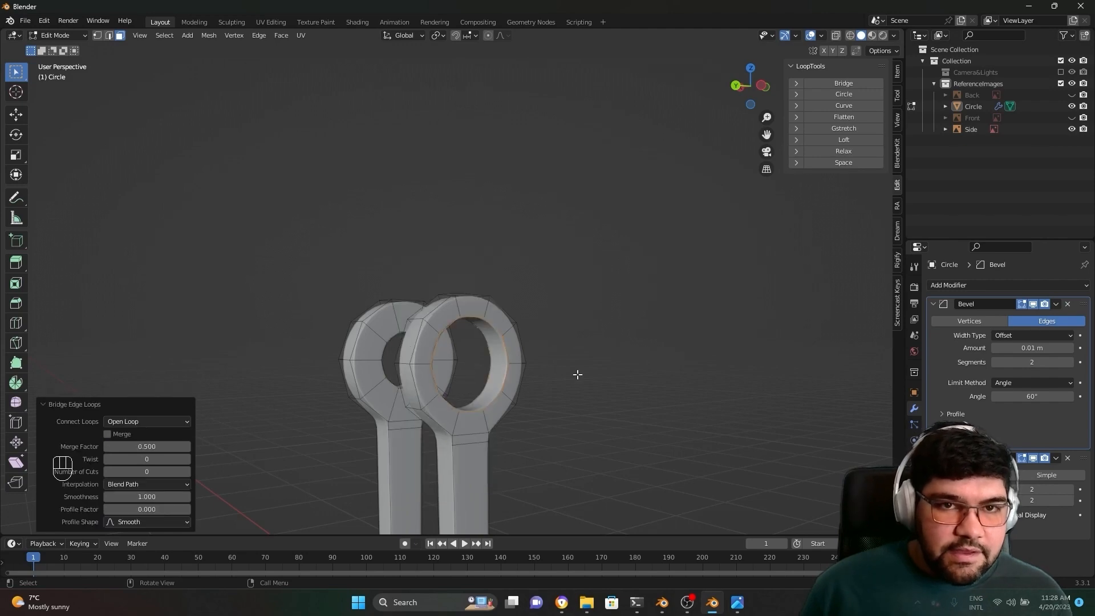
pyautogui.moveTo(577, 374); pyautogui.dragTo(572, 400, button='middle')
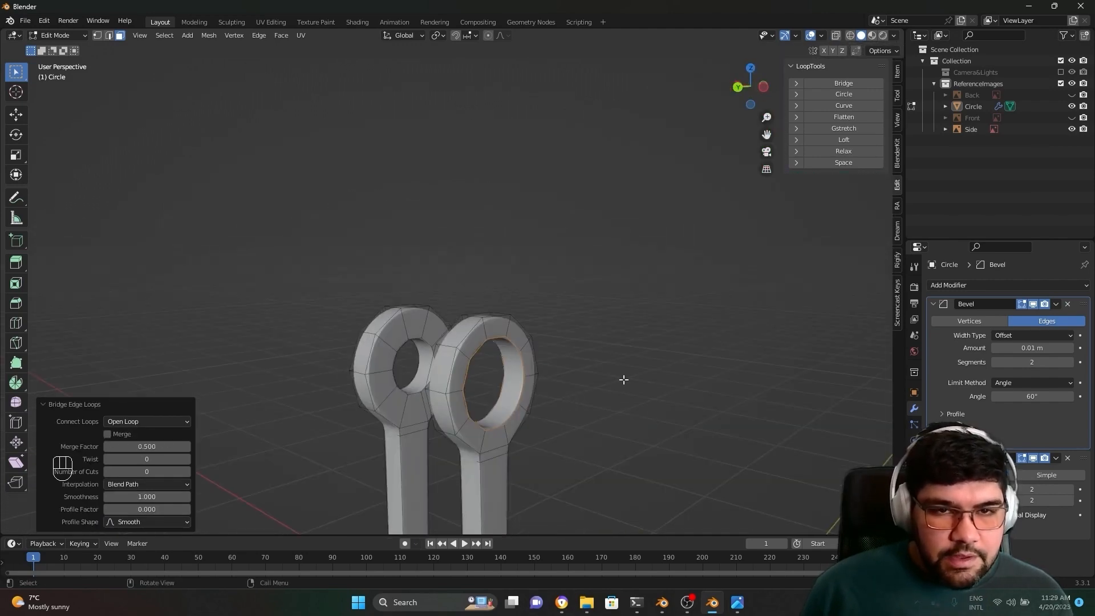
pyautogui.scroll(-2, 599, 365)
pyautogui.scroll(-1, 599, 364)
pyautogui.moveTo(599, 364); pyautogui.dragTo(468, 469, button='middle')
pyautogui.press('Tab')
pyautogui.scroll(-1, 377, 422)
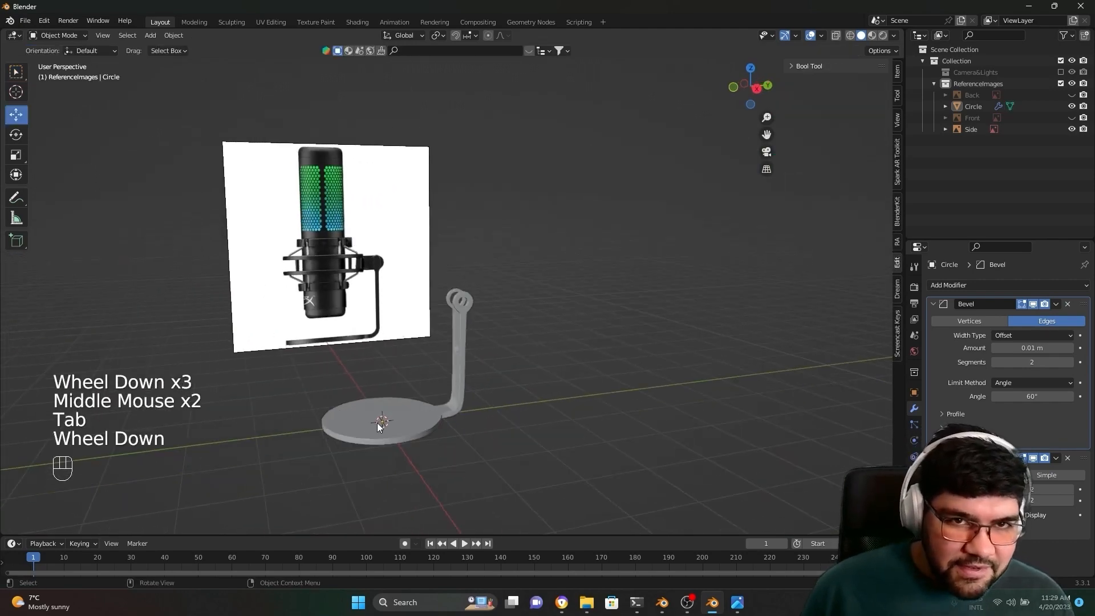
# Step: Examine the whole stand from several sides with the Bevel and Subdivision modifier settings collapsed
pyautogui.moveTo(377, 422); pyautogui.dragTo(437, 273, button='middle')
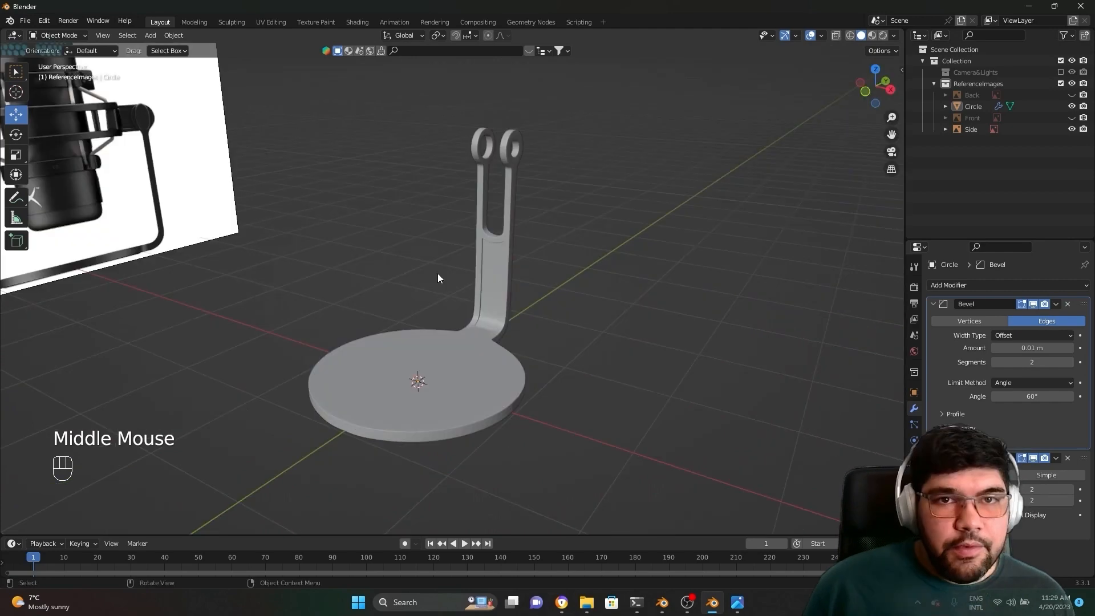
pyautogui.scroll(2, 471, 302)
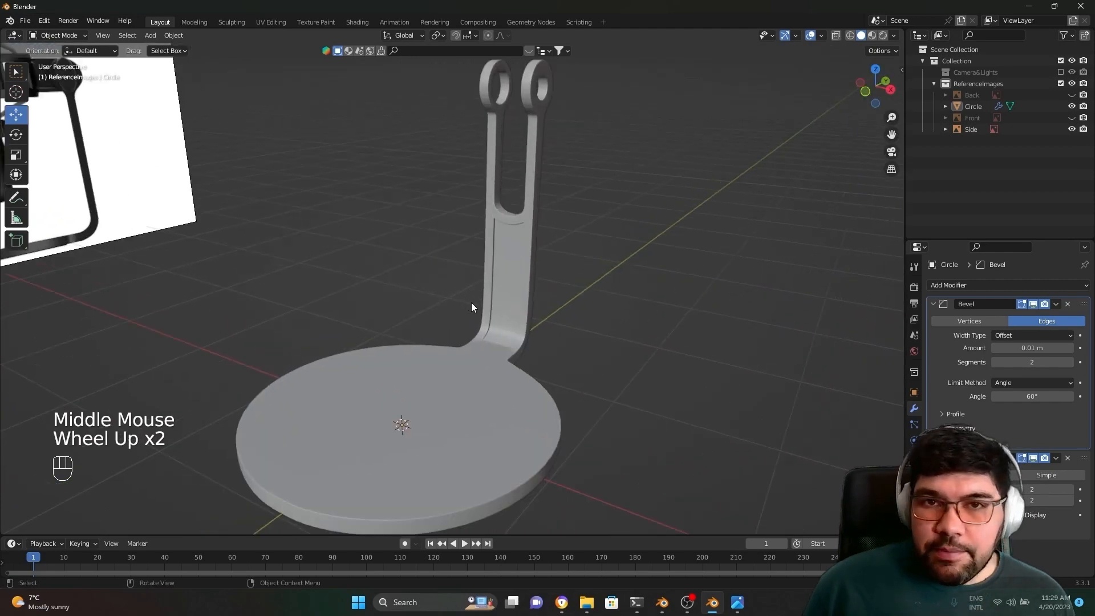
pyautogui.click(931, 304)
pyautogui.click(933, 318)
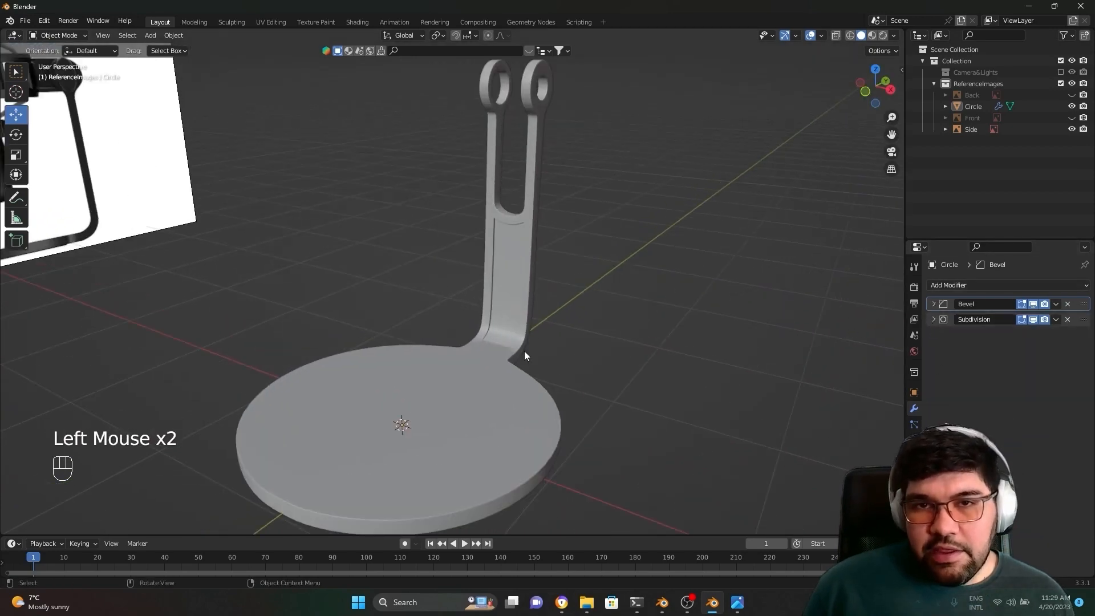
pyautogui.moveTo(524, 351); pyautogui.dragTo(406, 405, button='middle')
pyautogui.scroll(-2, 436, 392)
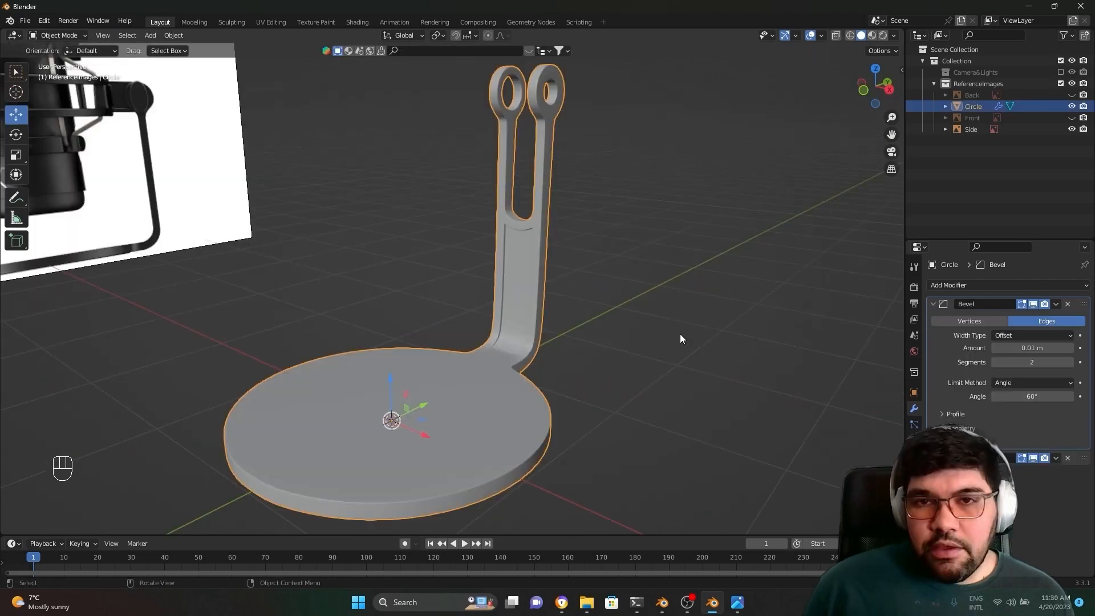
# Step: Try Bevel modifier segment counts of 3, 1 and 2 while comparing the edges of the arm's recess
pyautogui.click(1070, 363)
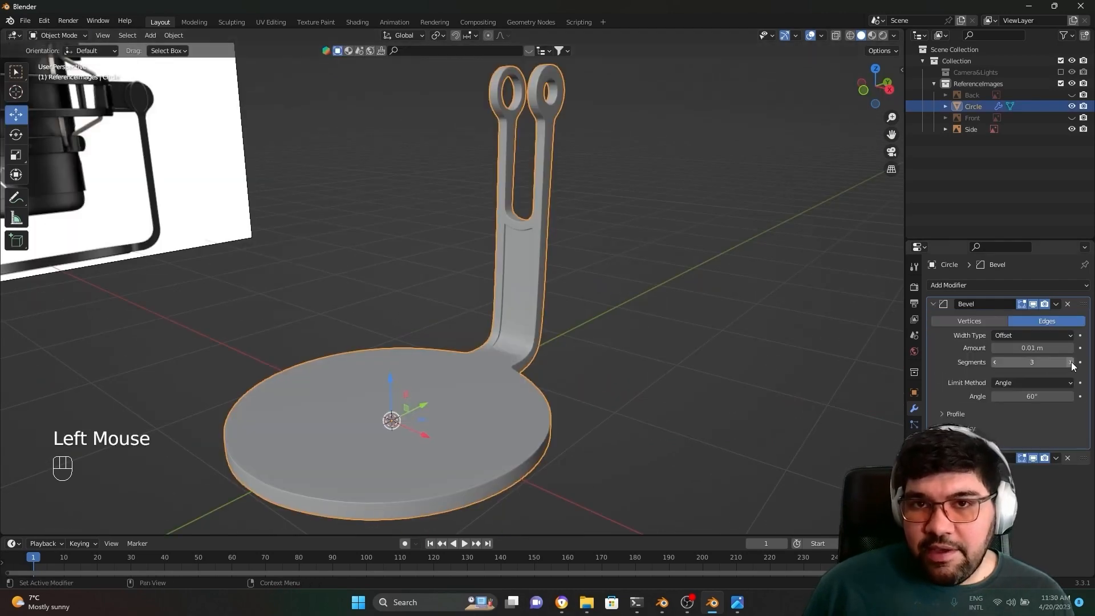
pyautogui.scroll(2, 652, 429)
pyautogui.keyDown('shift'); pyautogui.moveTo(665, 378); pyautogui.dragTo(518, 426, button='middle'); pyautogui.keyUp('shift')
pyautogui.scroll(2, 542, 364)
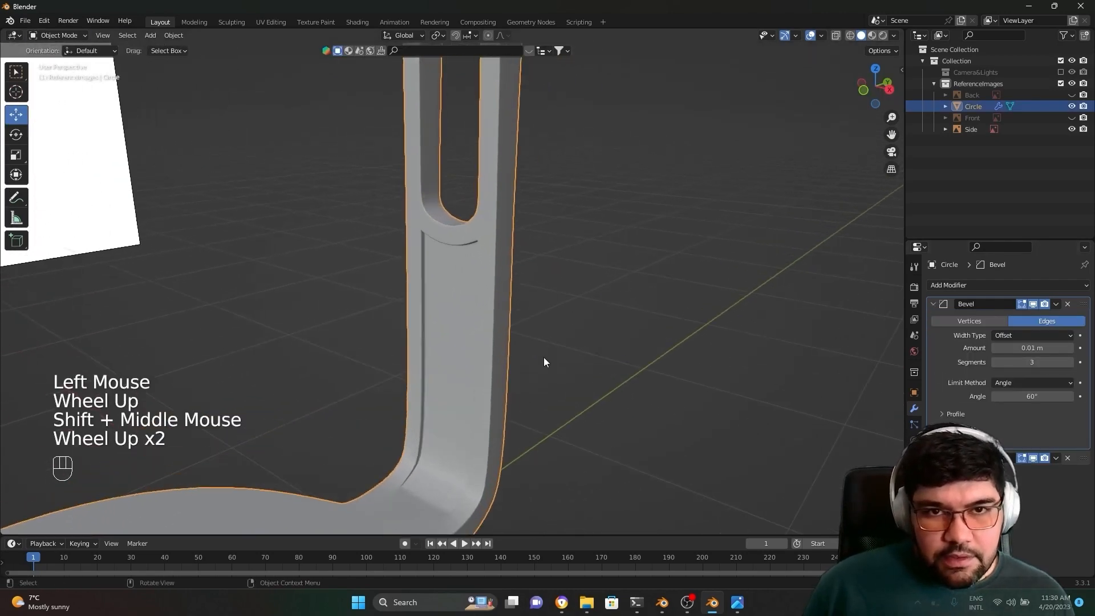
pyautogui.keyDown('shift'); pyautogui.scroll(1, 542, 364); pyautogui.keyUp('shift')
pyautogui.keyDown('shift'); pyautogui.moveTo(543, 364); pyautogui.dragTo(464, 170, button='middle'); pyautogui.keyUp('shift')
pyautogui.scroll(1, 422, 319)
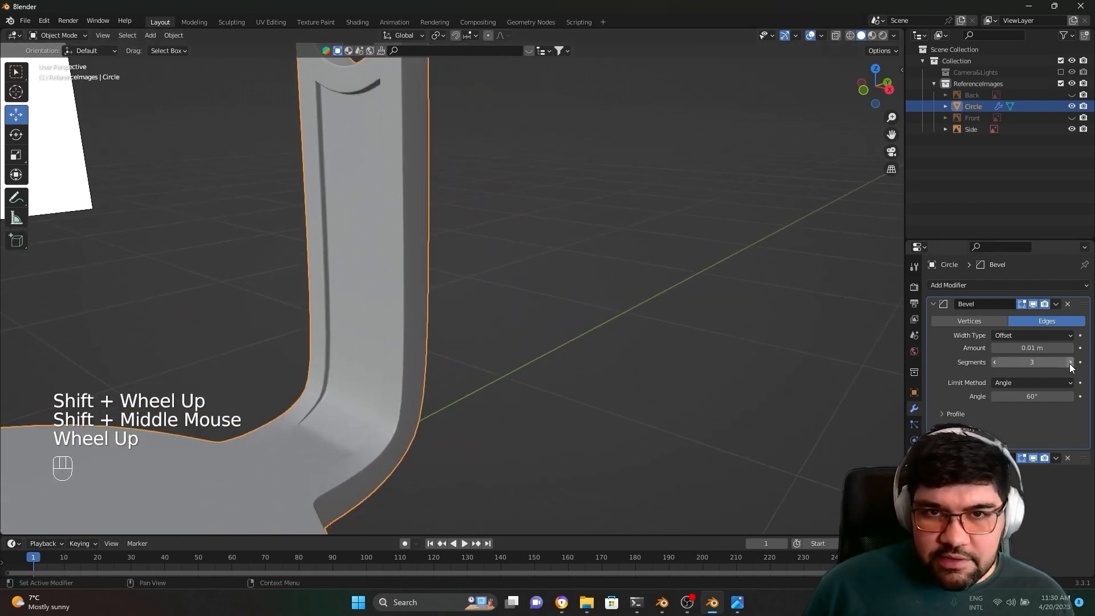
pyautogui.click(990, 362)
pyautogui.click(993, 362)
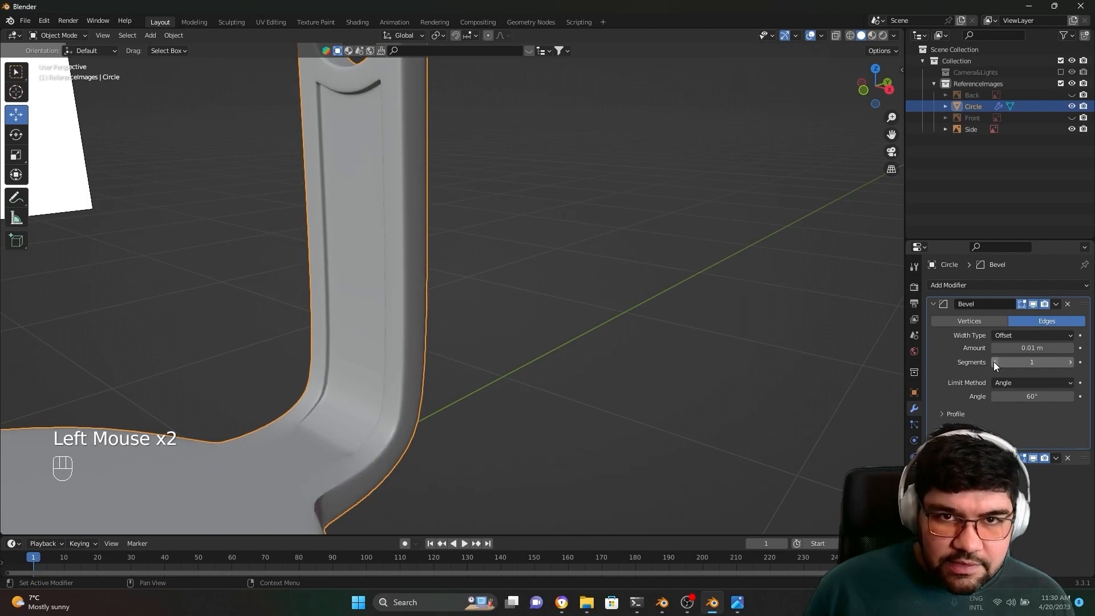
pyautogui.click(1069, 361)
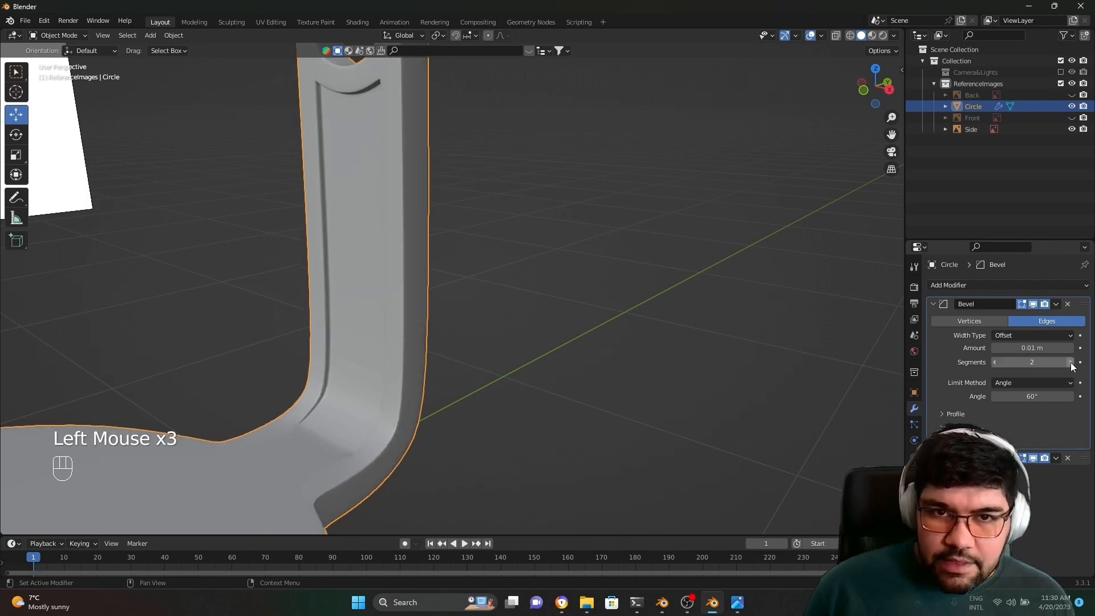
# Step: Compare 2 and 3 Bevel segments from the arm's other side and set the modifier's segments to 3
pyautogui.moveTo(720, 362); pyautogui.dragTo(393, 399, button='middle')
pyautogui.scroll(-3, 284, 378)
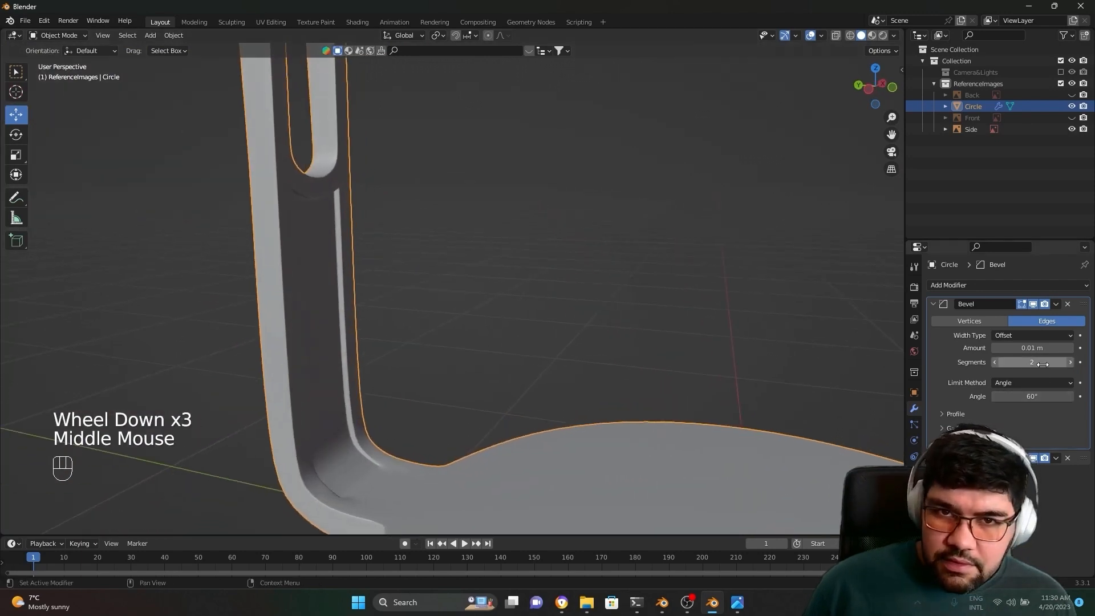
pyautogui.click(1069, 362)
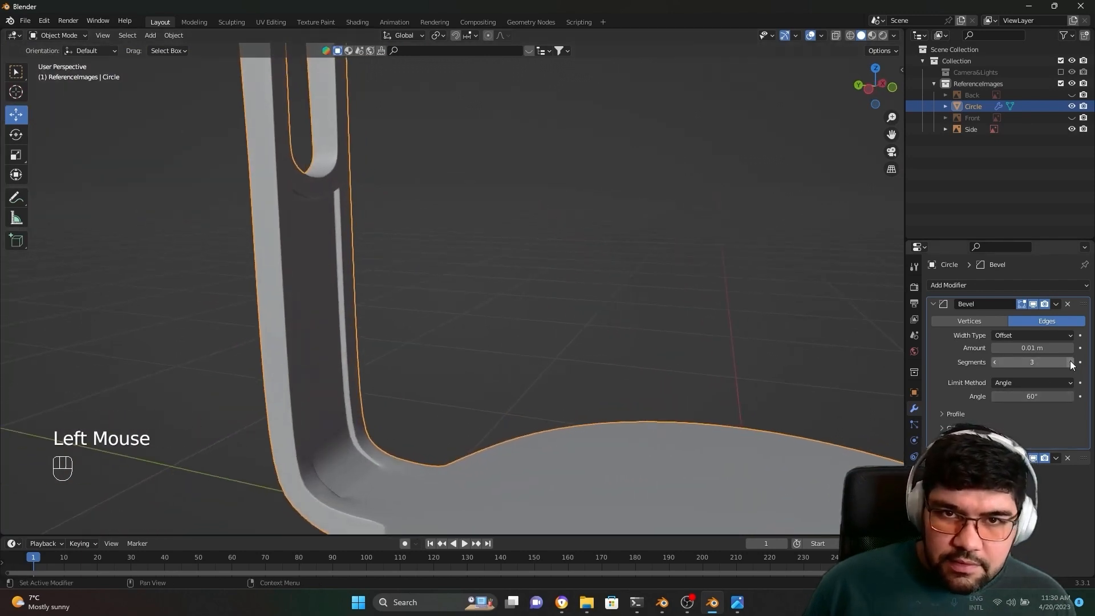
pyautogui.click(994, 362)
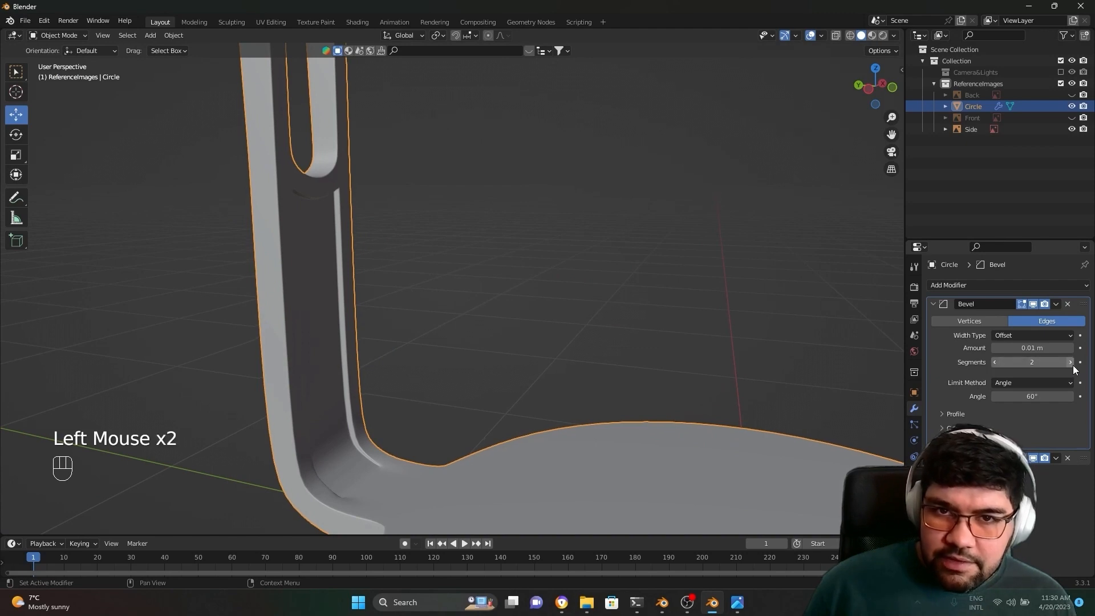
pyautogui.click(1069, 362)
# Step: Raise the Subdivision modifier's viewport and render levels to 3, and check the arm and its holed heads
pyautogui.click(933, 457)
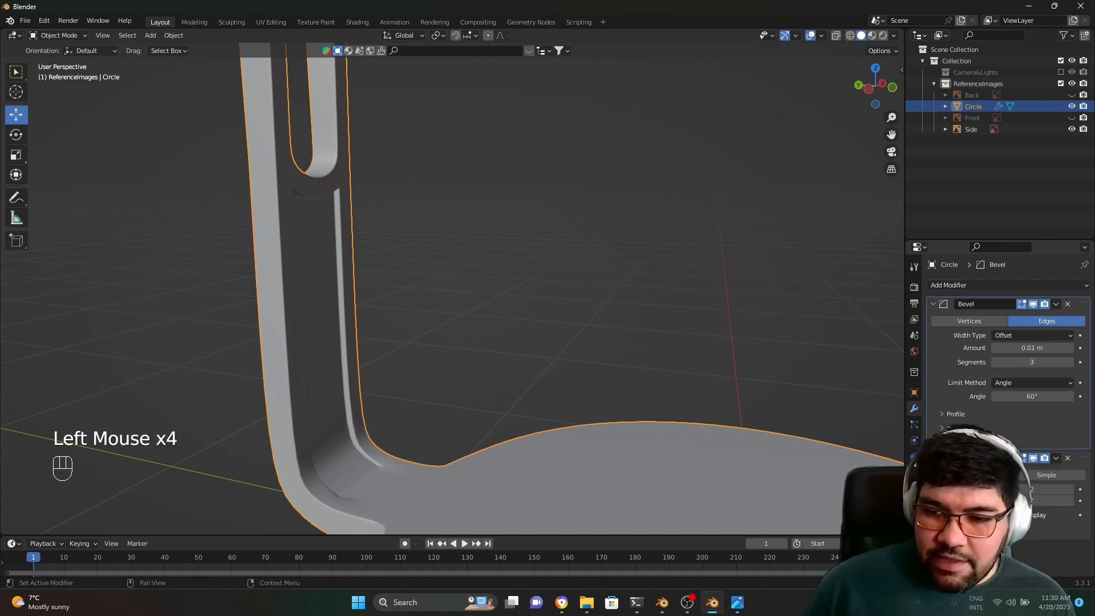
pyautogui.scroll(-2, 543, 451)
pyautogui.moveTo(543, 451); pyautogui.dragTo(761, 474, button='middle')
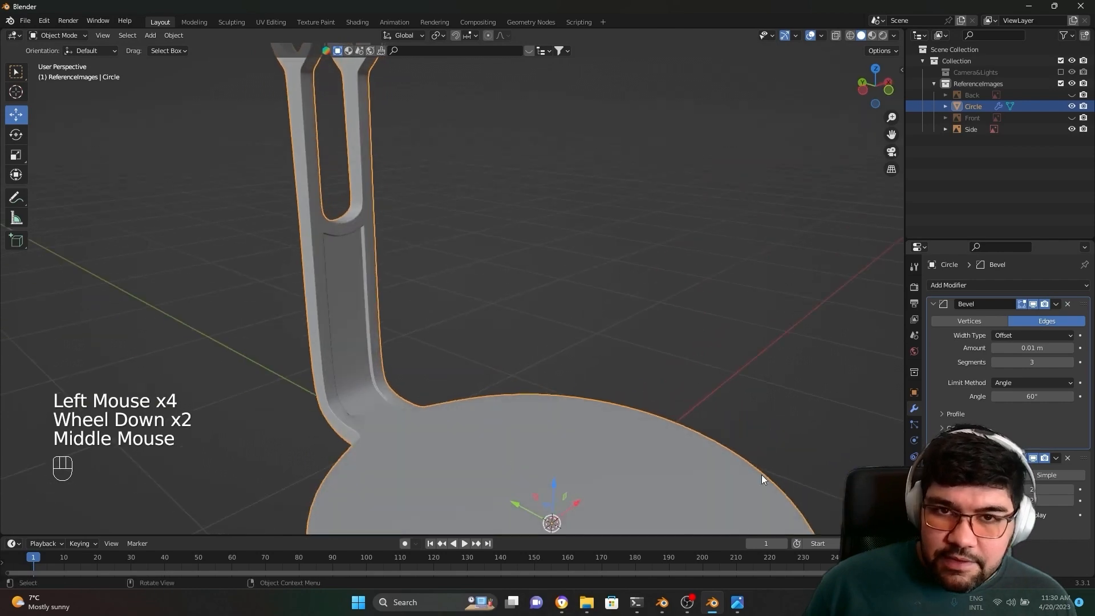
pyautogui.click(1070, 489)
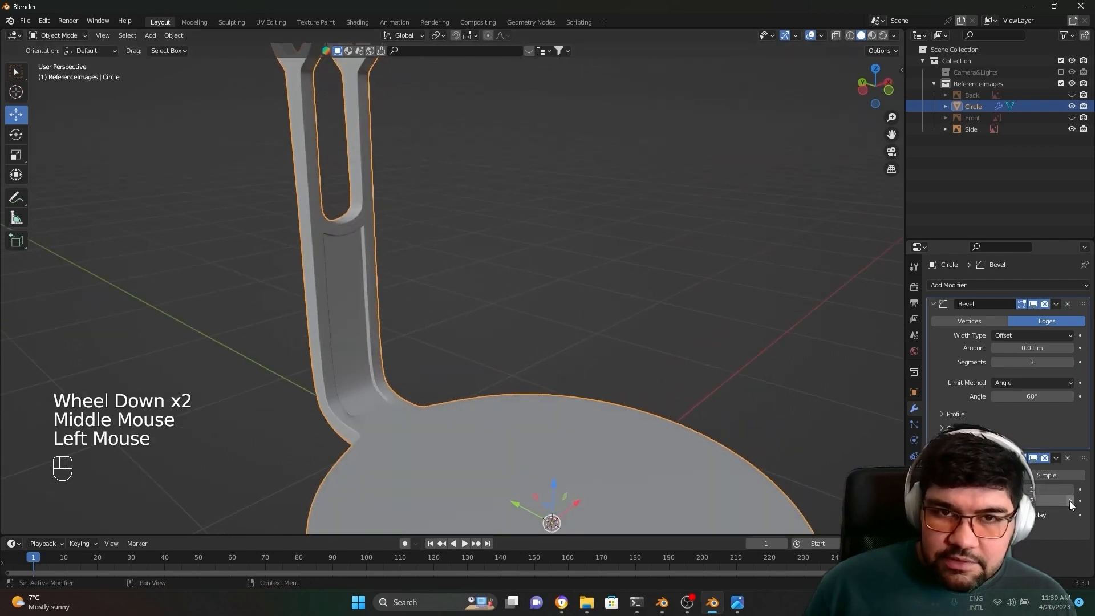
pyautogui.click(1069, 501)
pyautogui.moveTo(461, 429); pyautogui.dragTo(558, 417, button='middle')
pyautogui.scroll(-8, 559, 416)
pyautogui.scroll(4, 559, 416)
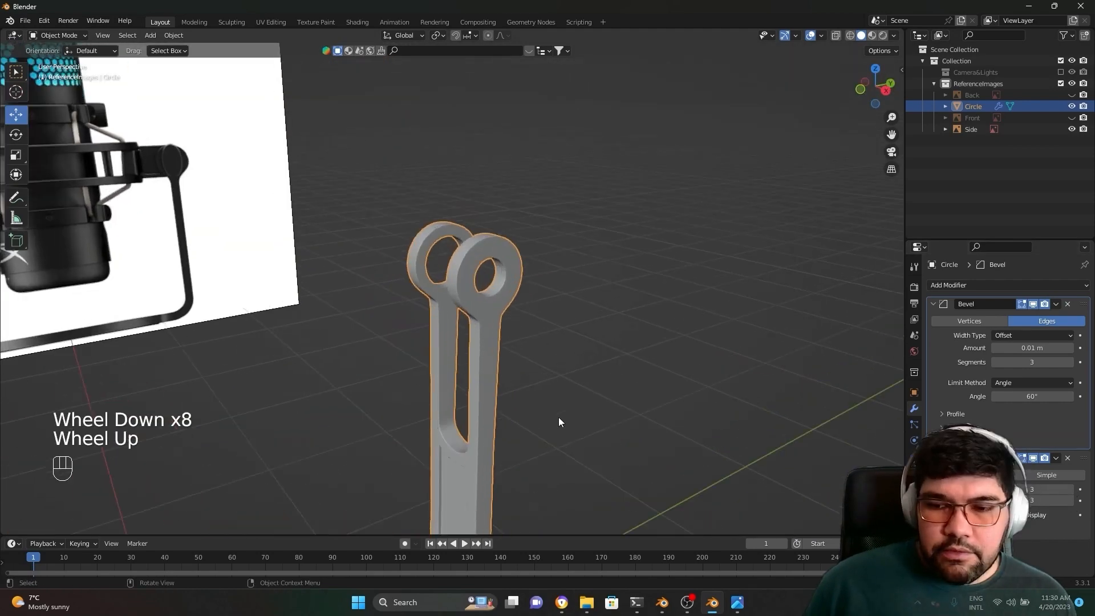
# Step: Set the Subdivision modifier's viewport level to 2 and render level to 3 while checking the fork's holed heads
pyautogui.scroll(3, 556, 405)
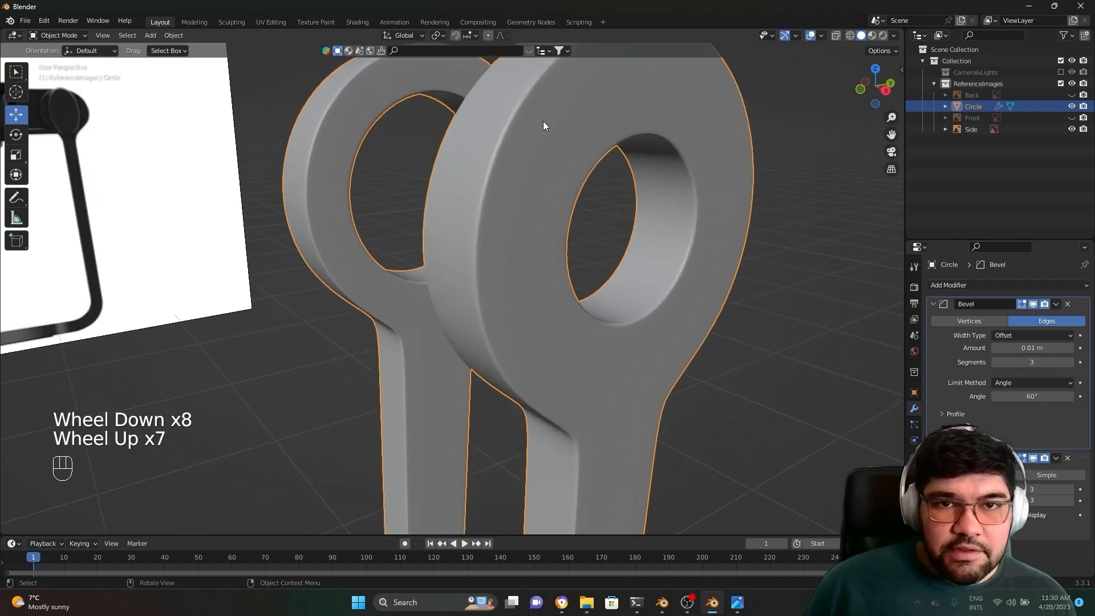
pyautogui.scroll(-1, 502, 159)
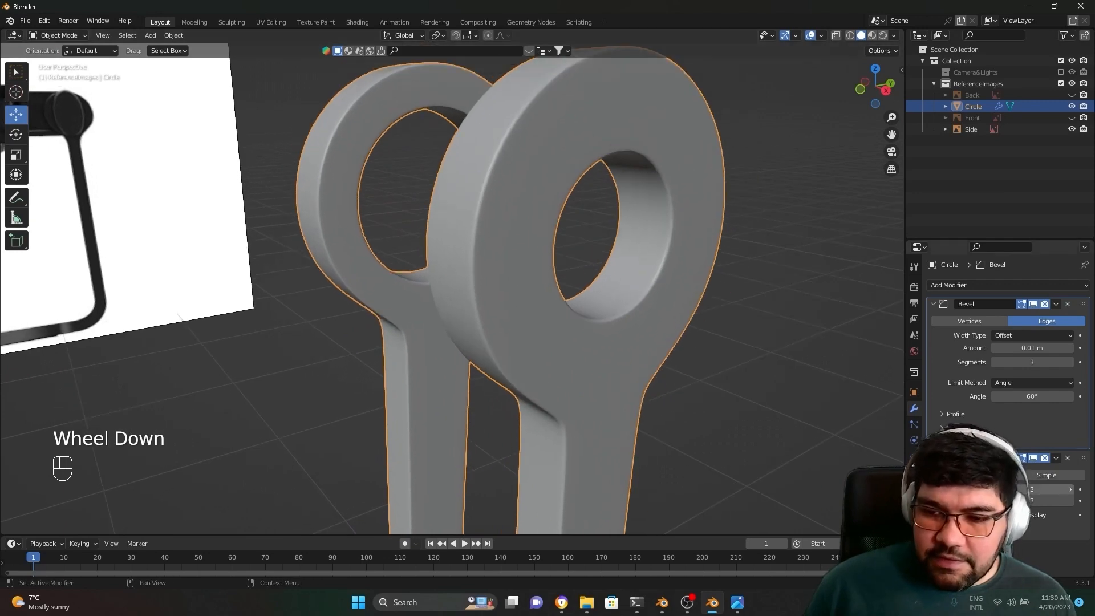
pyautogui.click(994, 489)
pyautogui.click(995, 500)
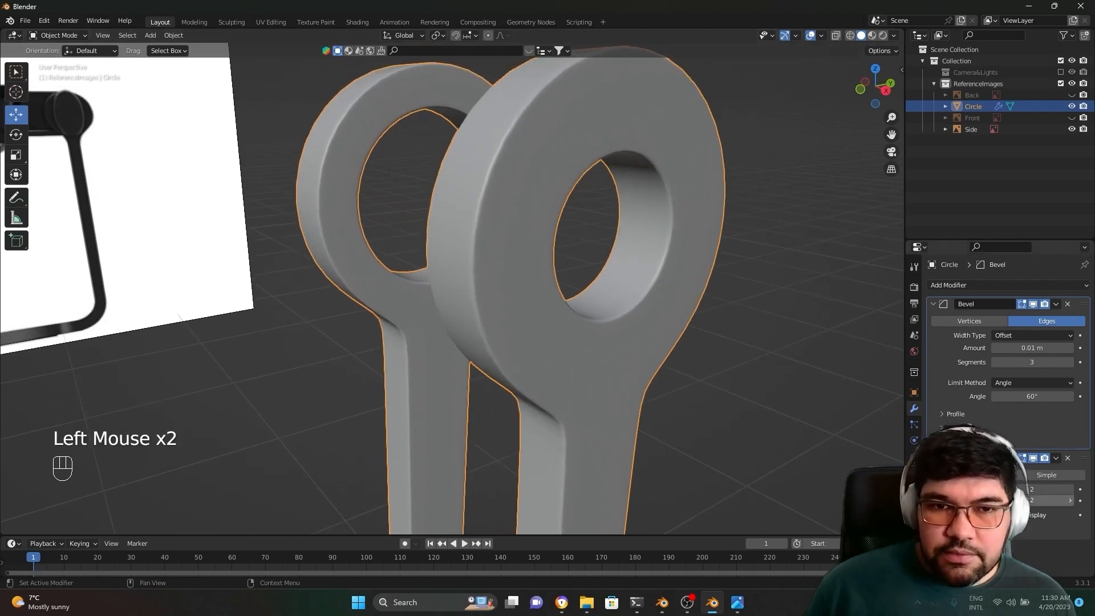
pyautogui.scroll(-2, 571, 261)
pyautogui.scroll(2, 571, 261)
pyautogui.scroll(2, 541, 214)
pyautogui.scroll(-1, 538, 212)
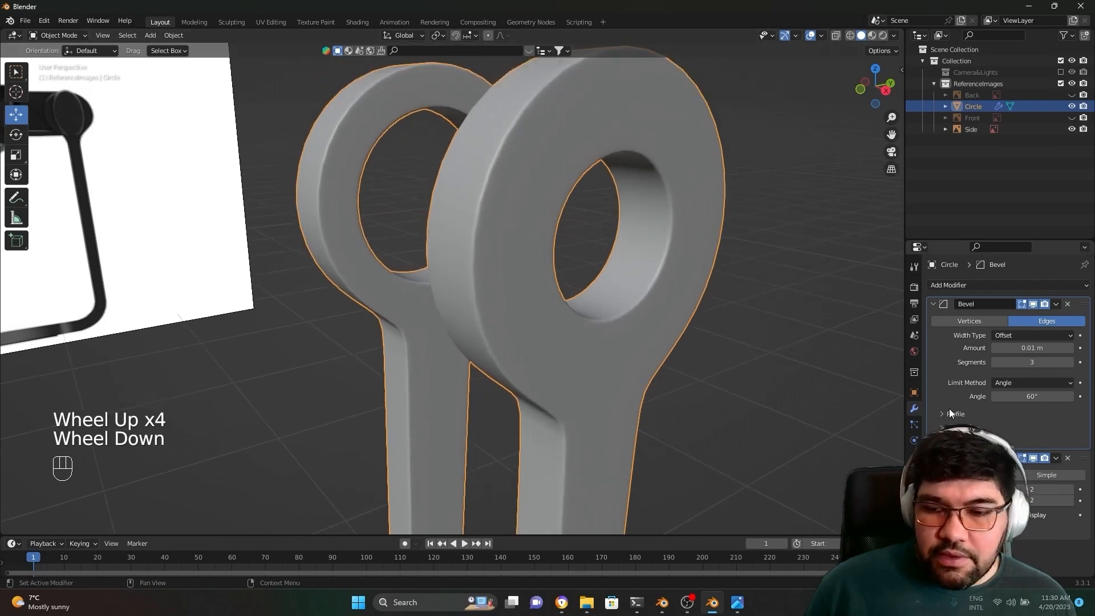
pyautogui.click(1069, 500)
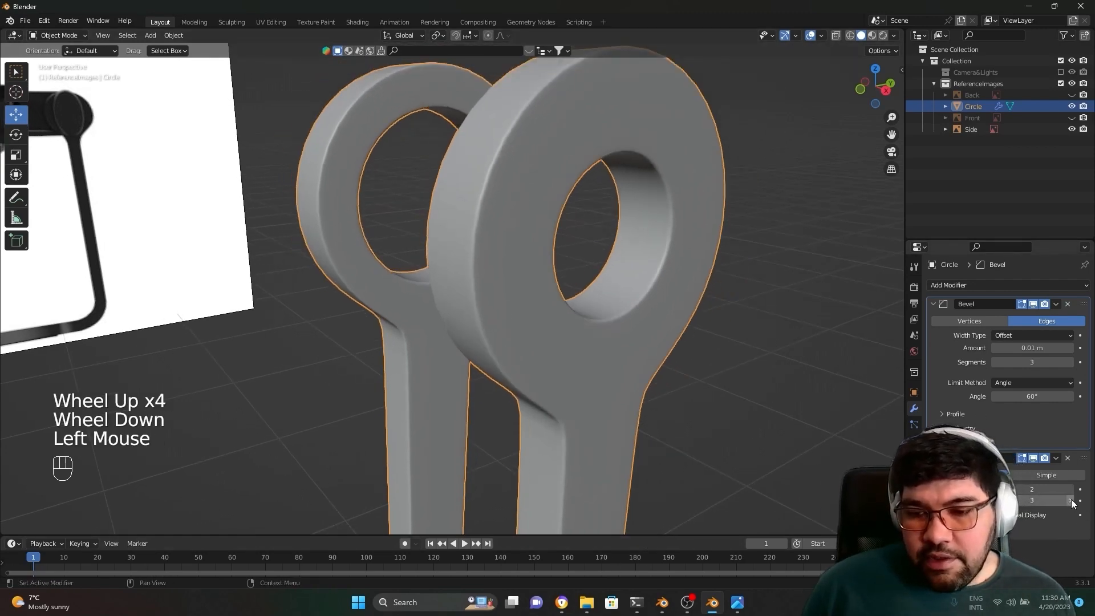
# Step: Examine the fork's heads and the whole stand with the reduced viewport subdivision
pyautogui.scroll(-2, 545, 340)
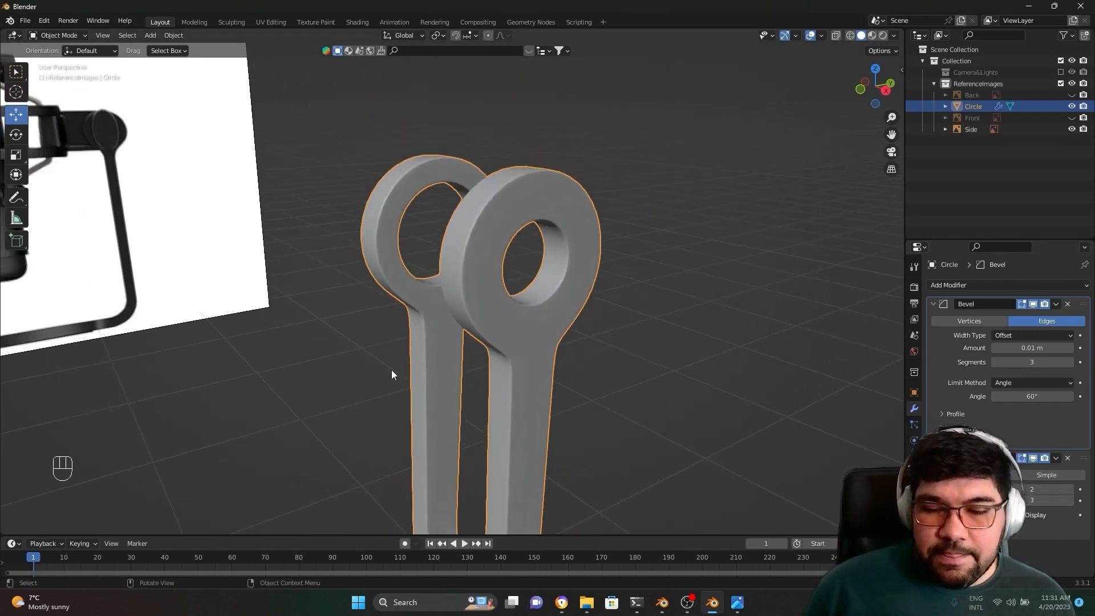
pyautogui.scroll(-3, 391, 369)
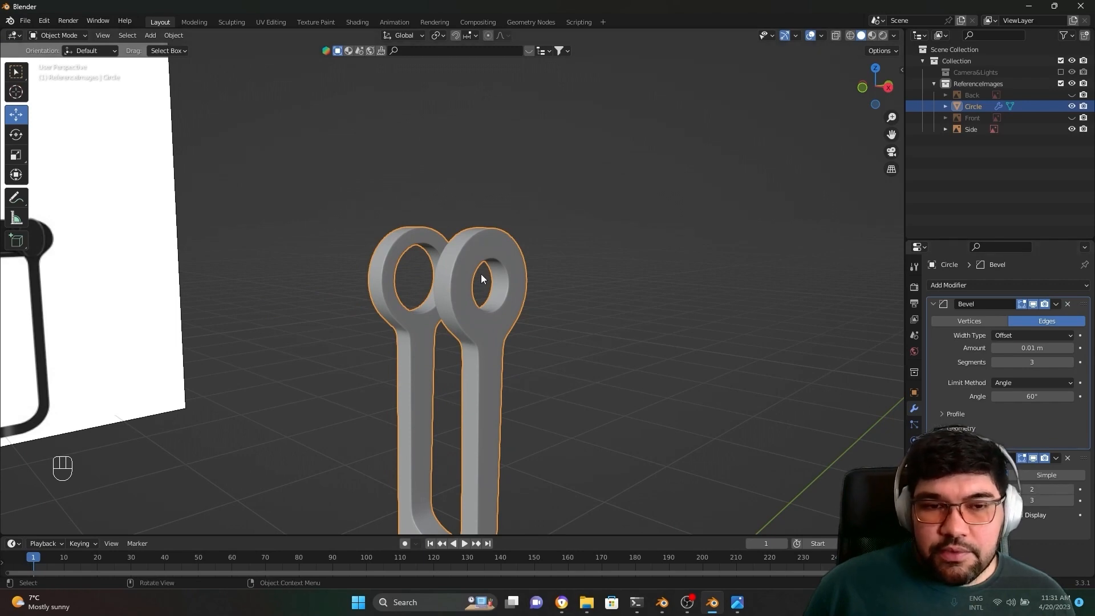
pyautogui.scroll(-1, 484, 395)
pyautogui.moveTo(484, 395); pyautogui.dragTo(467, 424, button='middle')
pyautogui.scroll(-3, 466, 424)
pyautogui.scroll(8, 501, 411)
pyautogui.scroll(-4, 535, 395)
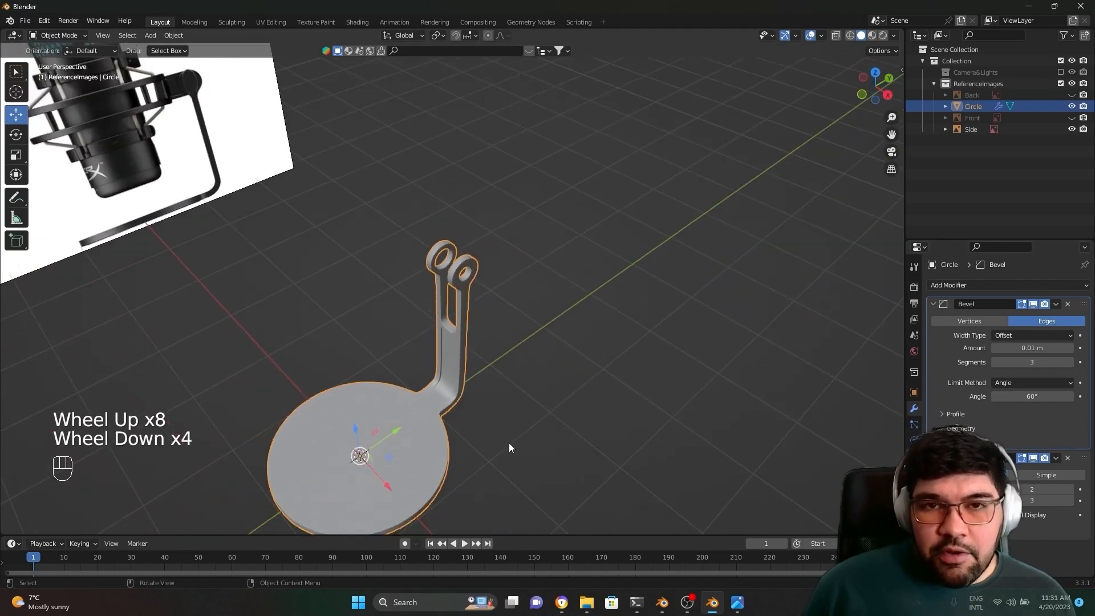
pyautogui.moveTo(429, 462); pyautogui.dragTo(315, 454, button='middle')
pyautogui.scroll(-1, 449, 447)
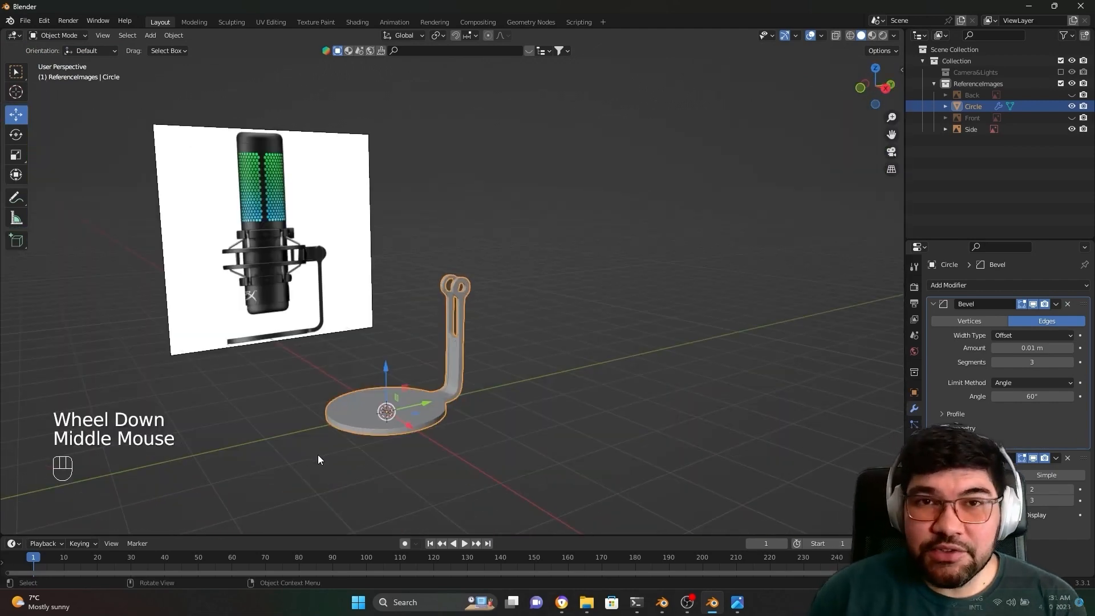
pyautogui.moveTo(318, 459); pyautogui.dragTo(376, 421, button='middle')
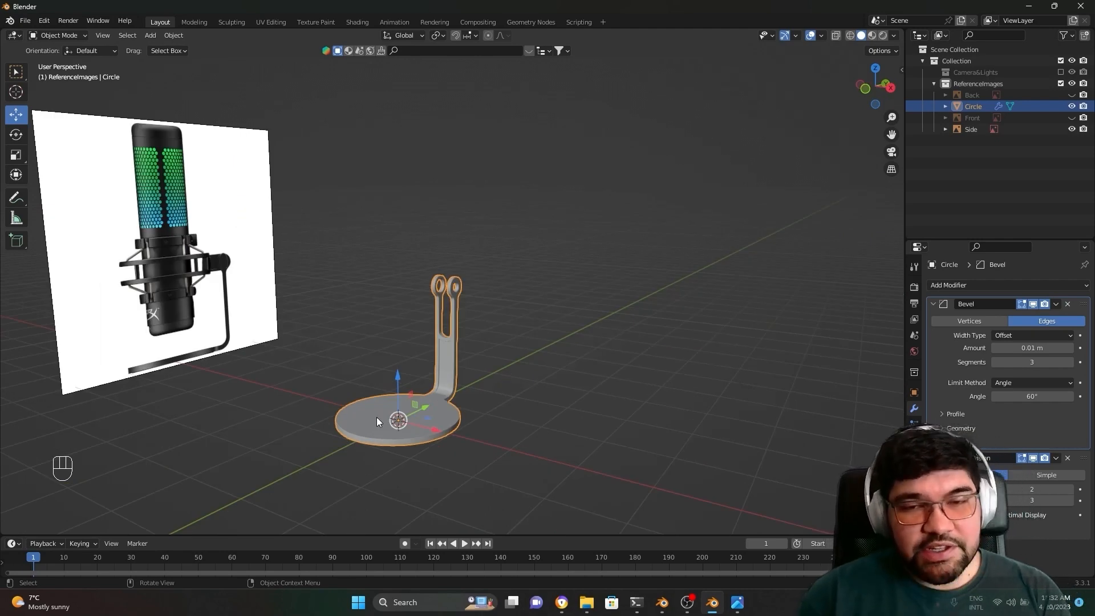
pyautogui.moveTo(444, 400); pyautogui.dragTo(408, 395, button='middle')
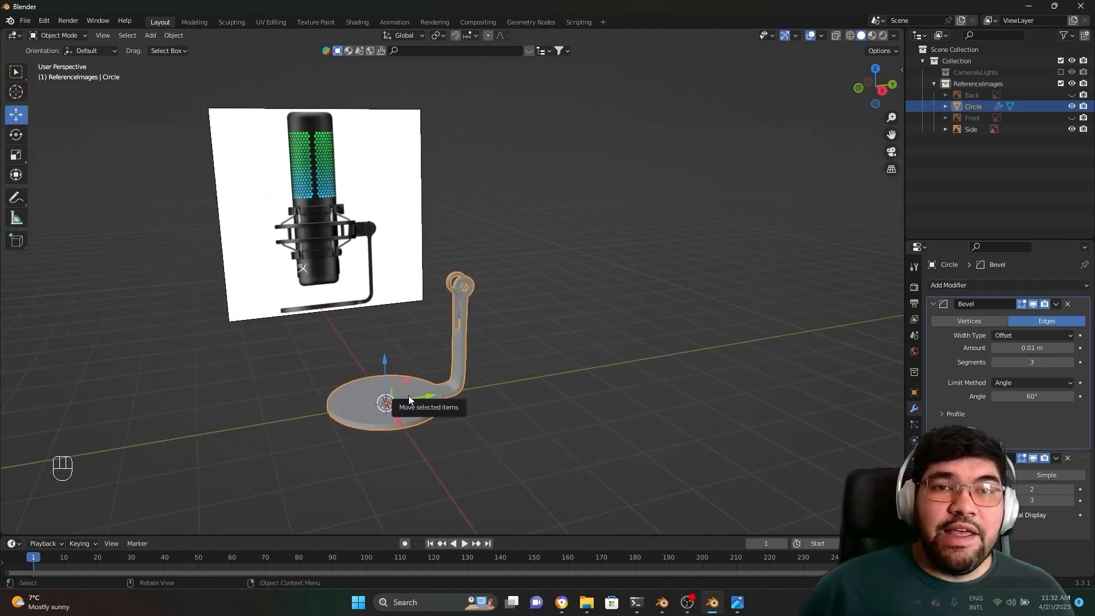
pyautogui.scroll(1, 431, 405)
pyautogui.moveTo(434, 406); pyautogui.dragTo(471, 443, button='middle')
pyautogui.scroll(1, 494, 412)
pyautogui.scroll(-2, 496, 423)
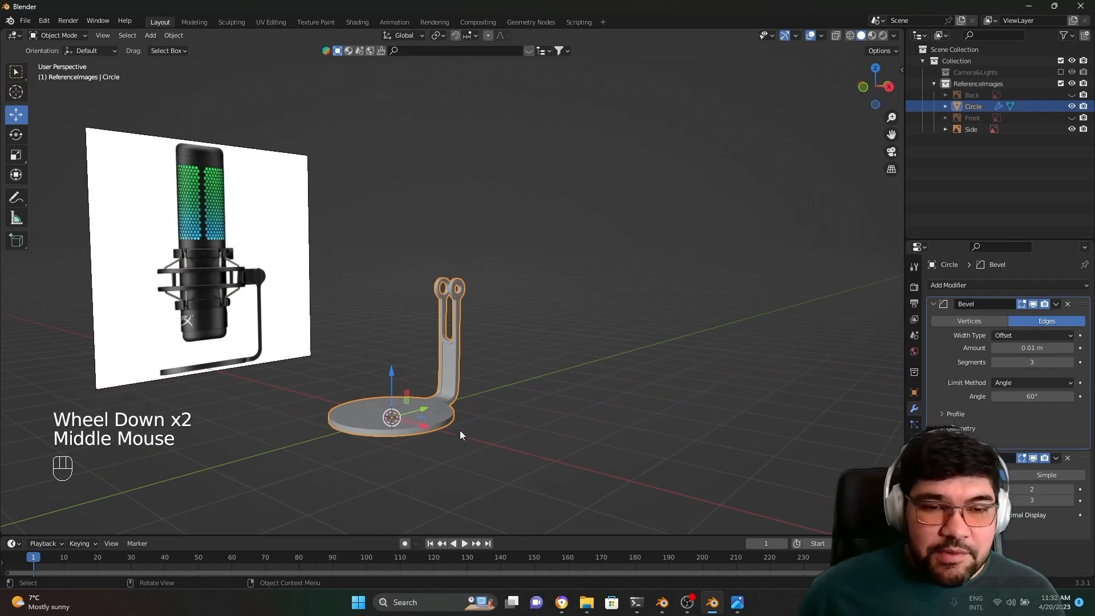
pyautogui.moveTo(520, 416); pyautogui.dragTo(400, 442, button='middle')
pyautogui.scroll(-1, 400, 442)
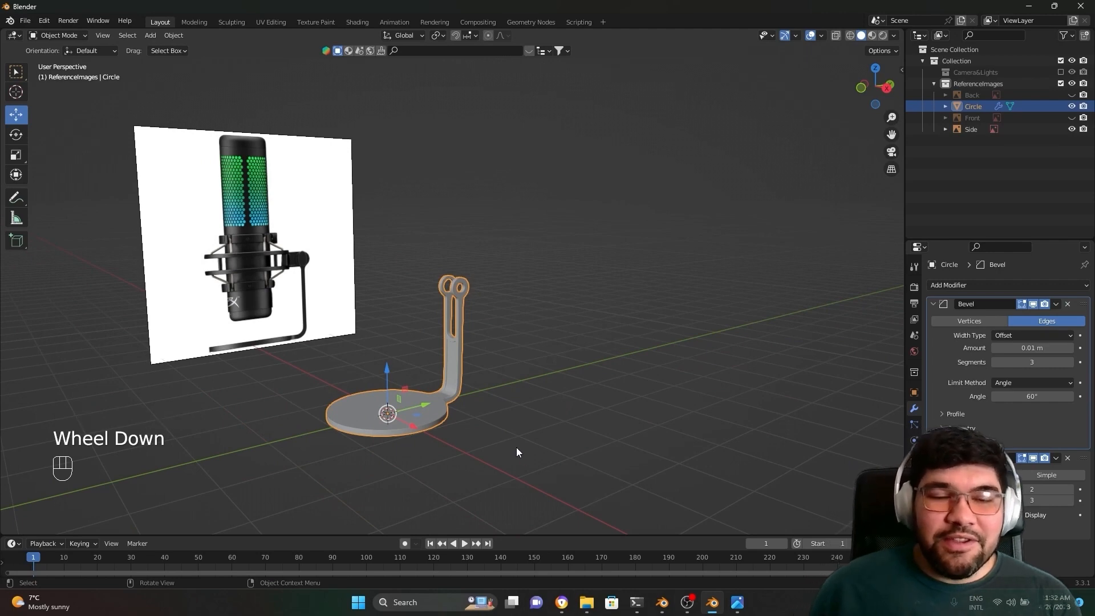
pyautogui.moveTo(538, 442); pyautogui.dragTo(518, 445, button='middle')
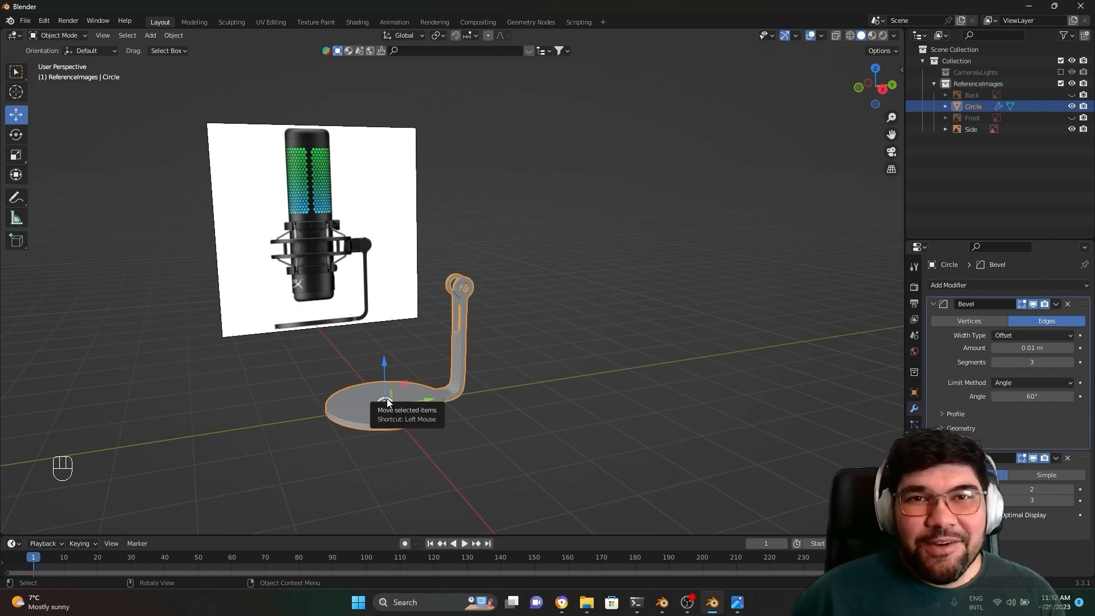
pyautogui.scroll(2, 399, 411)
pyautogui.moveTo(407, 416); pyautogui.dragTo(486, 410, button='middle')
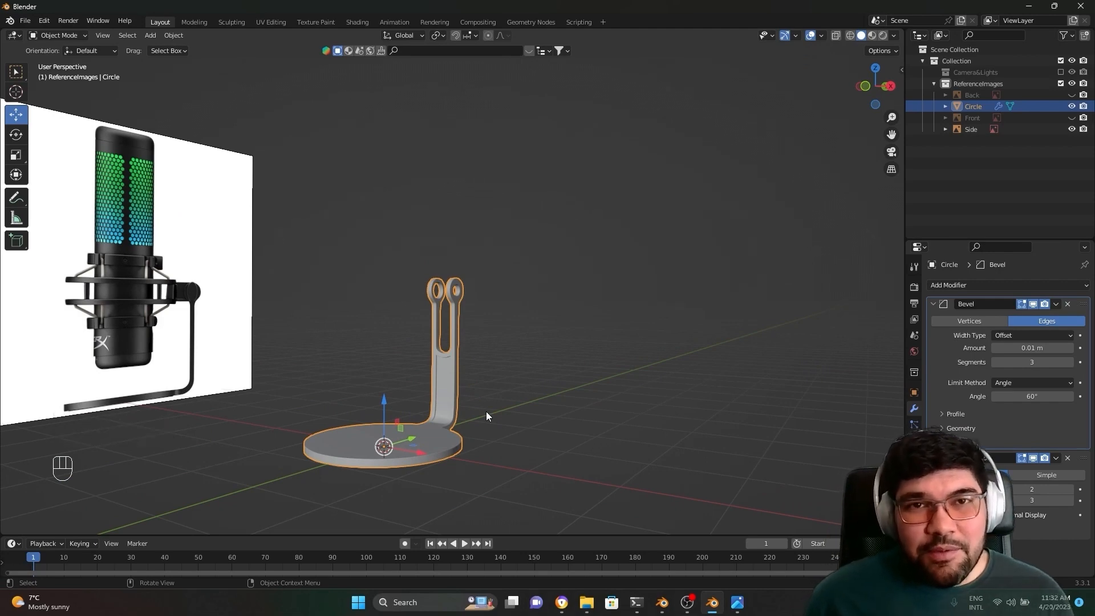
pyautogui.moveTo(486, 412); pyautogui.dragTo(454, 353, button='middle')
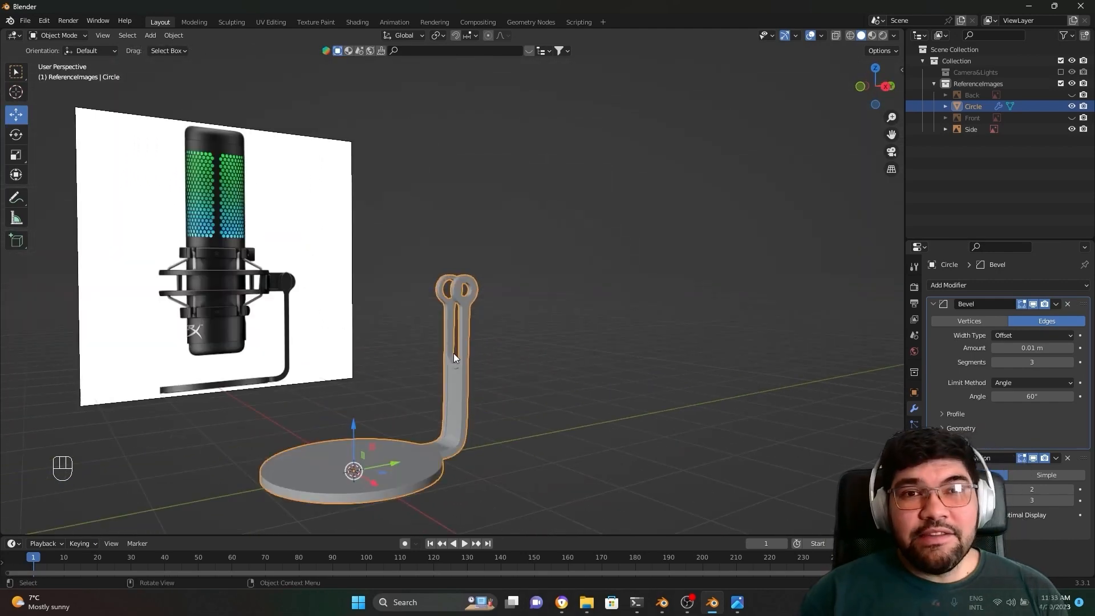
# Step: Select the side reference image and examine the microphone's shock mount, pivot joint and body in it
pyautogui.scroll(-2, 212, 354)
pyautogui.moveTo(213, 354); pyautogui.dragTo(214, 365, button='middle')
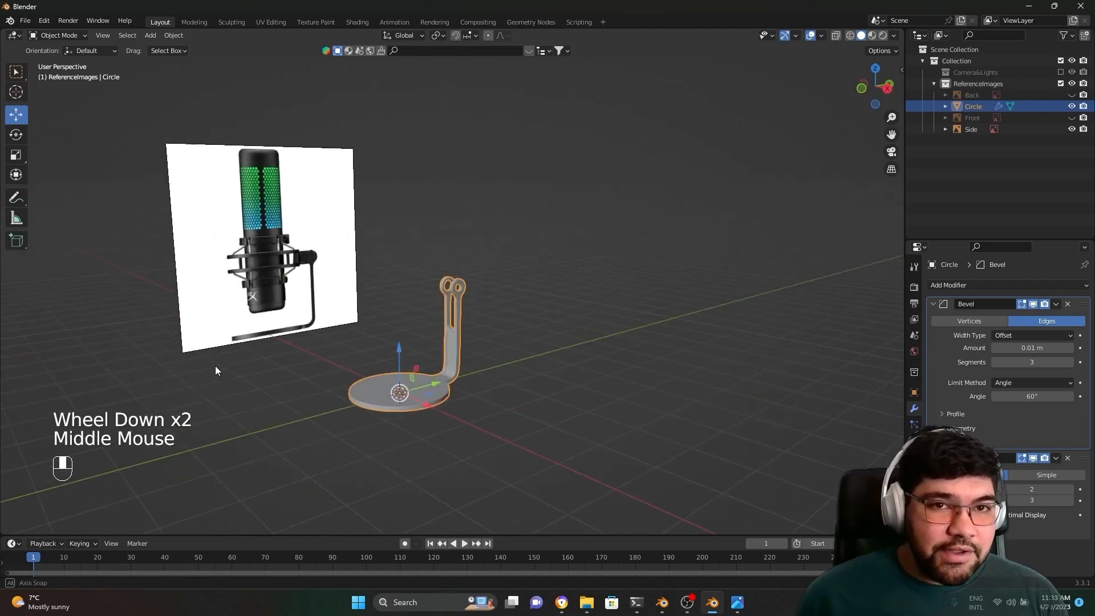
pyautogui.click(311, 260)
pyautogui.scroll(9, 454, 268)
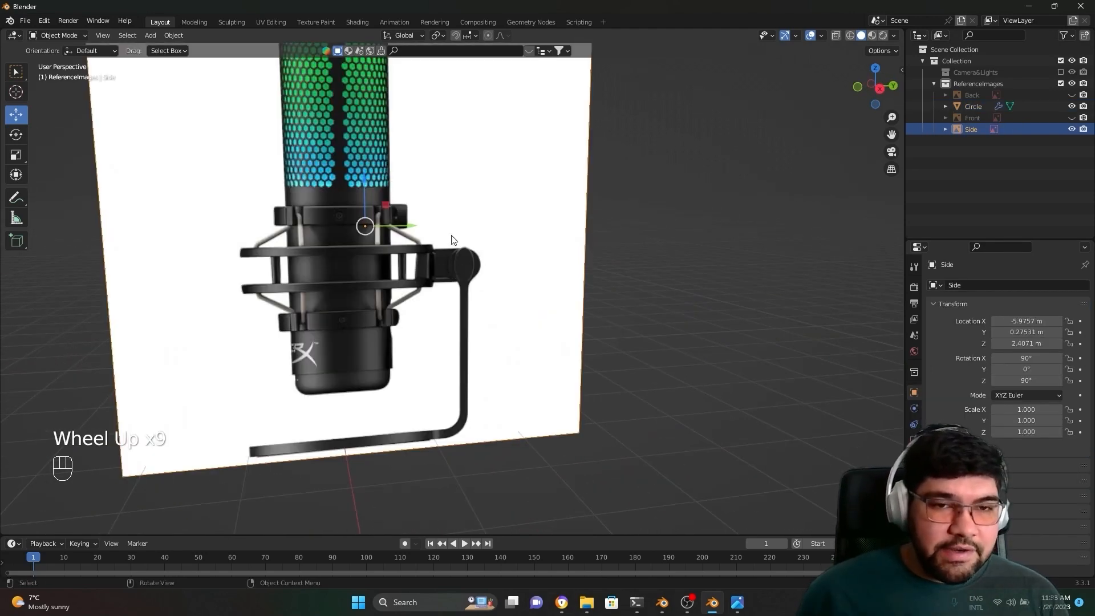
pyautogui.scroll(-5, 437, 255)
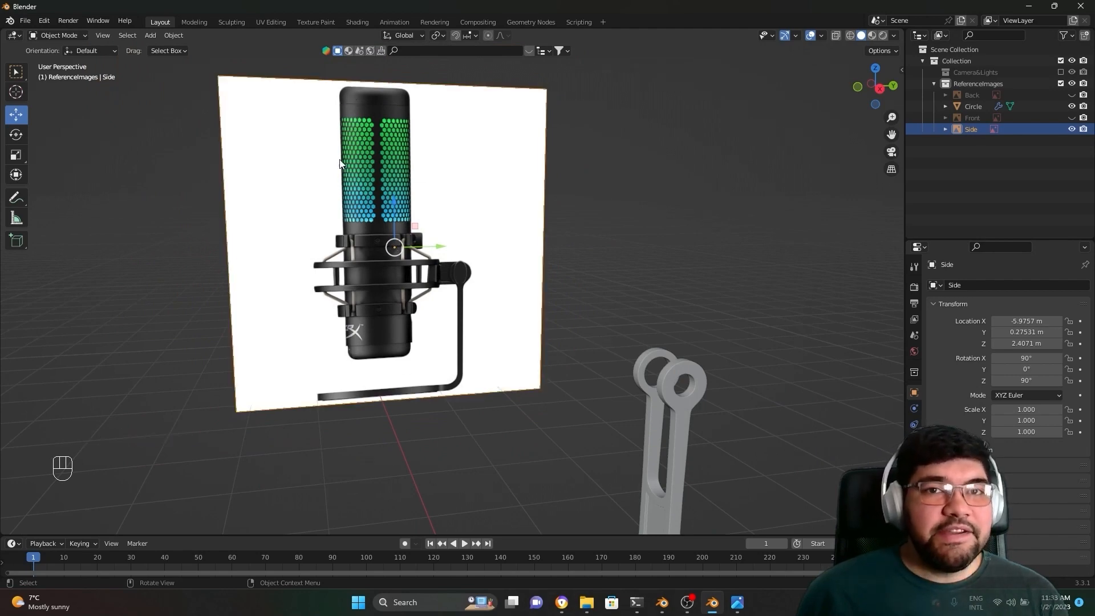
pyautogui.scroll(4, 391, 361)
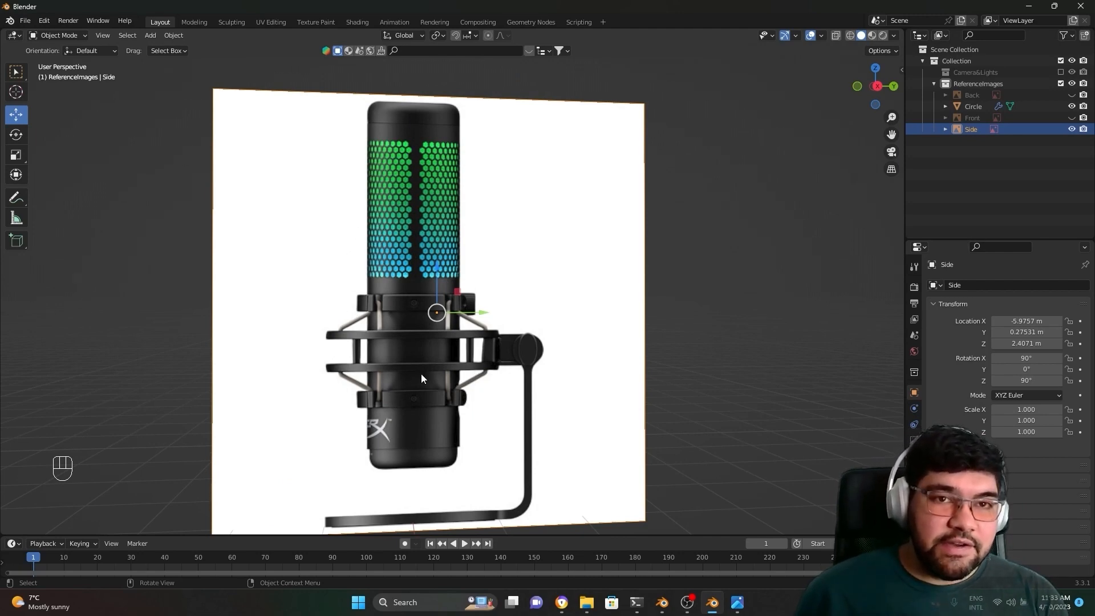
pyautogui.scroll(-6, 421, 375)
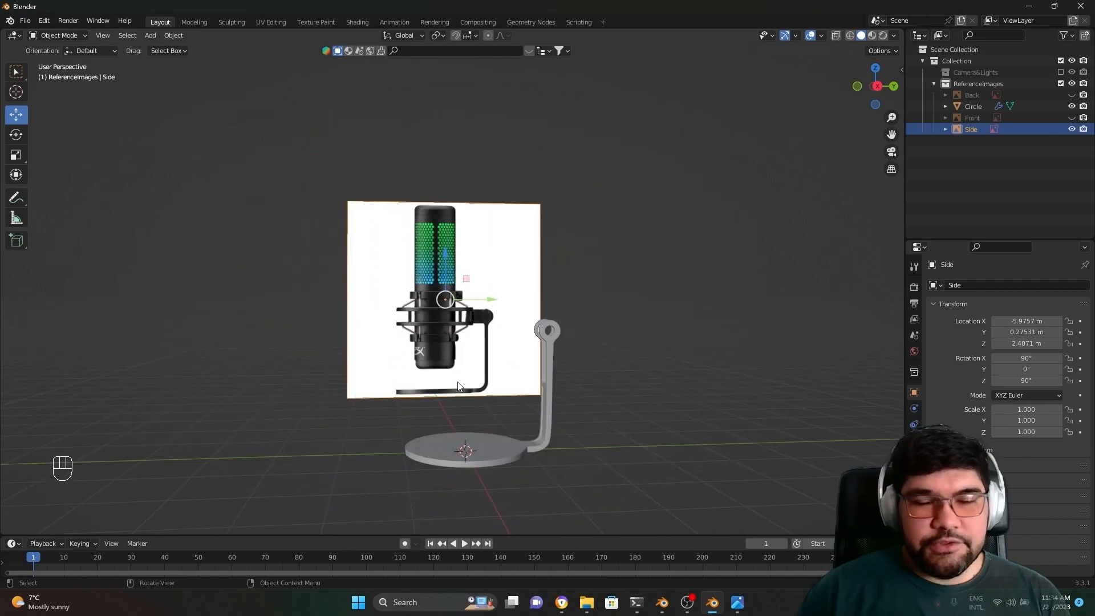